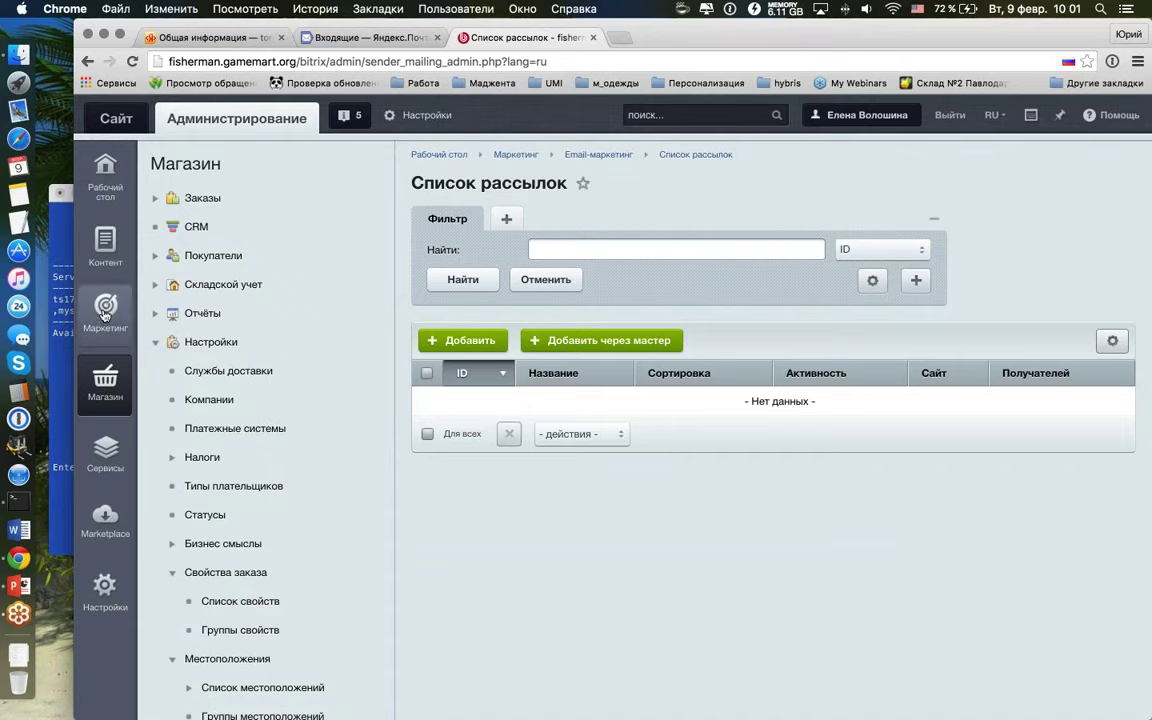
Step: Open the Маркетинг section and expand its Email-маркетинг branch, collapsing Триггерные рассылки
left_click(106, 325)
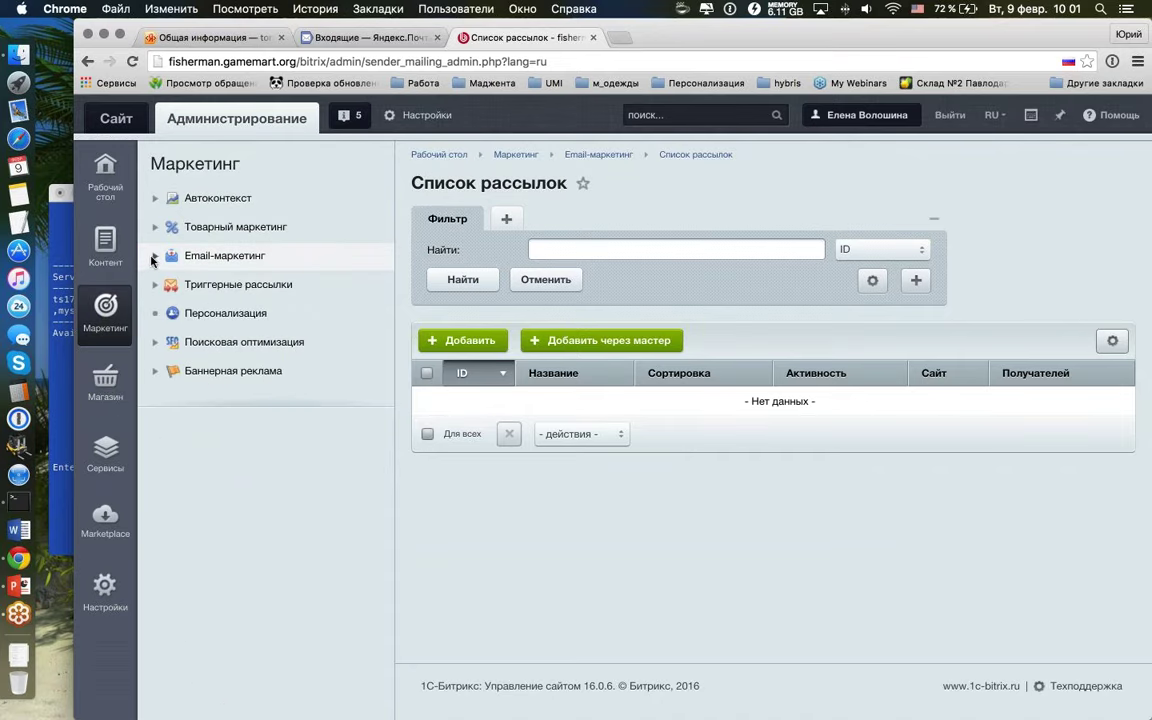
left_click(154, 259)
left_click(155, 260)
left_click(155, 287)
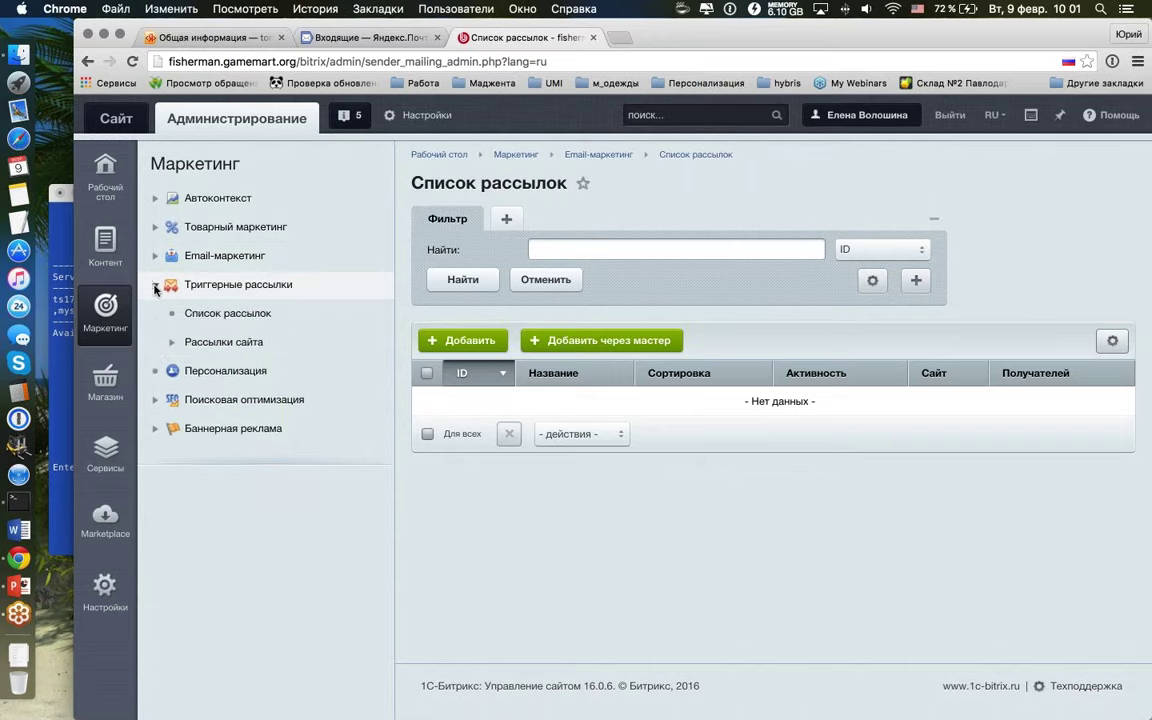
left_click(155, 287)
left_click(155, 258)
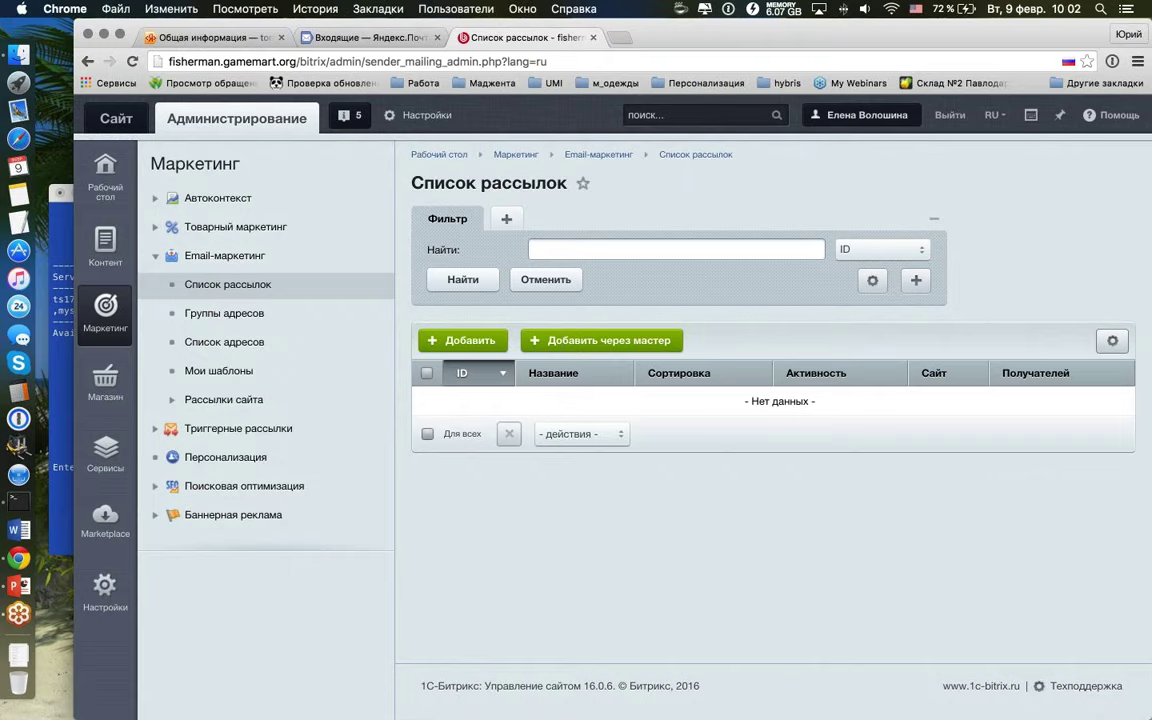
Step: View the Группы адресов page and the Список адресов page under Email-маркетинг
left_click(303, 309)
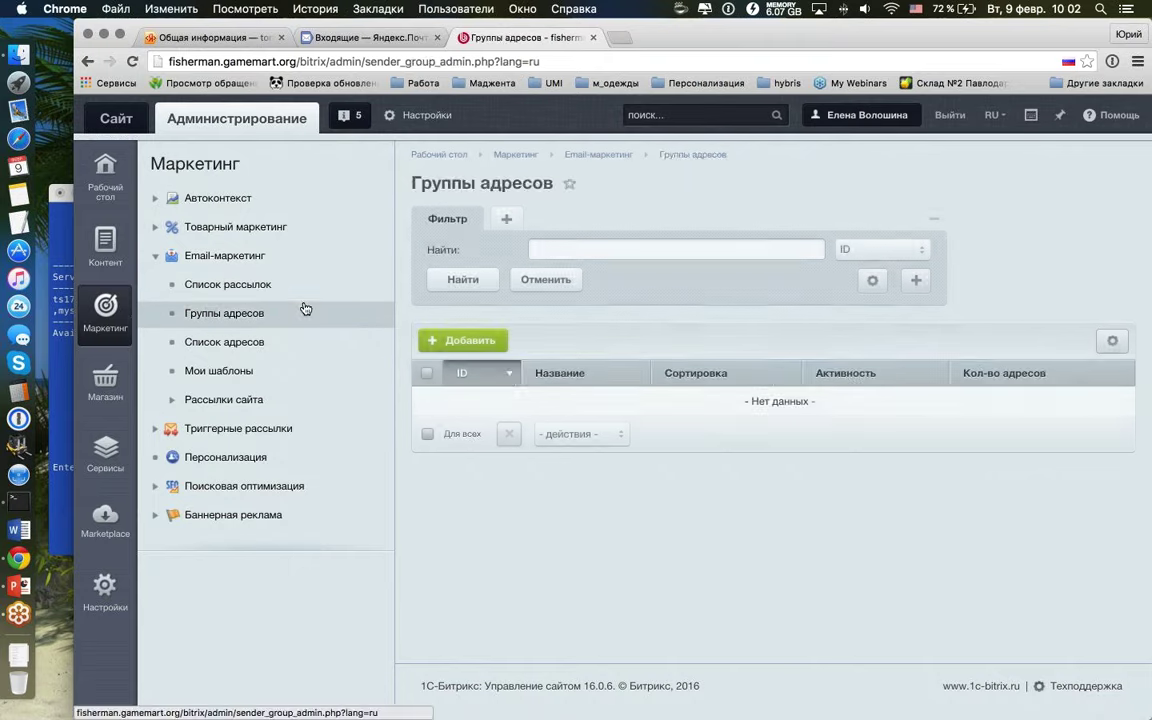
left_click(280, 342)
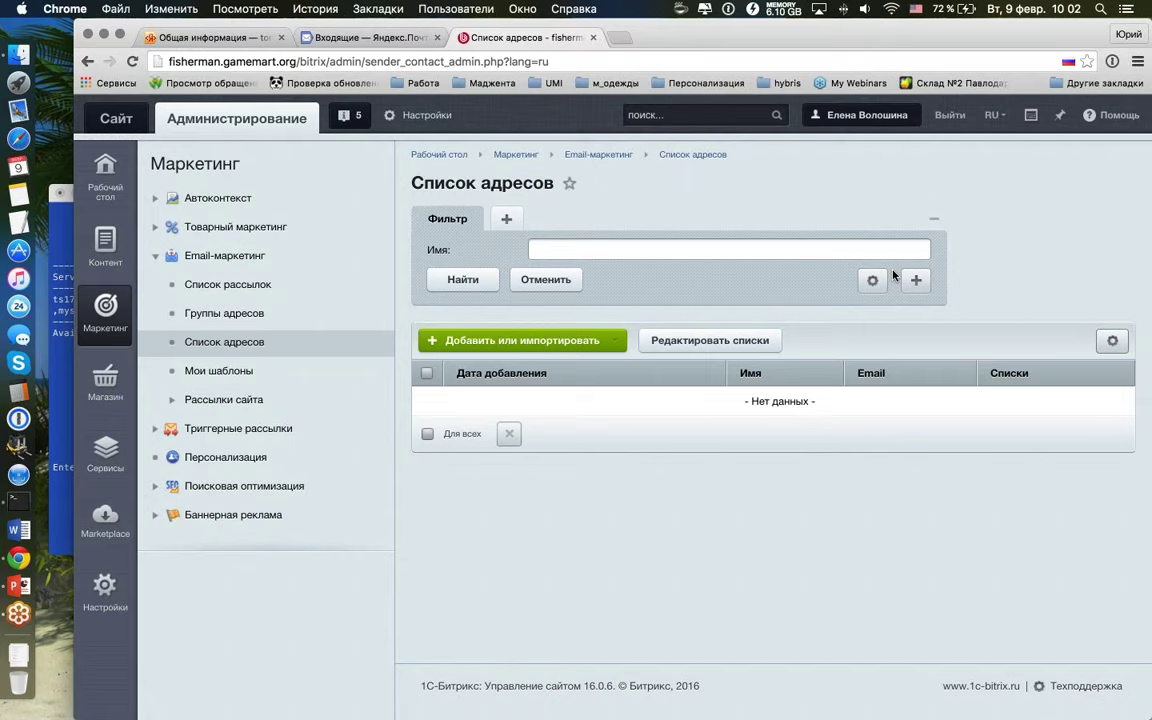
key("ctrl+space")
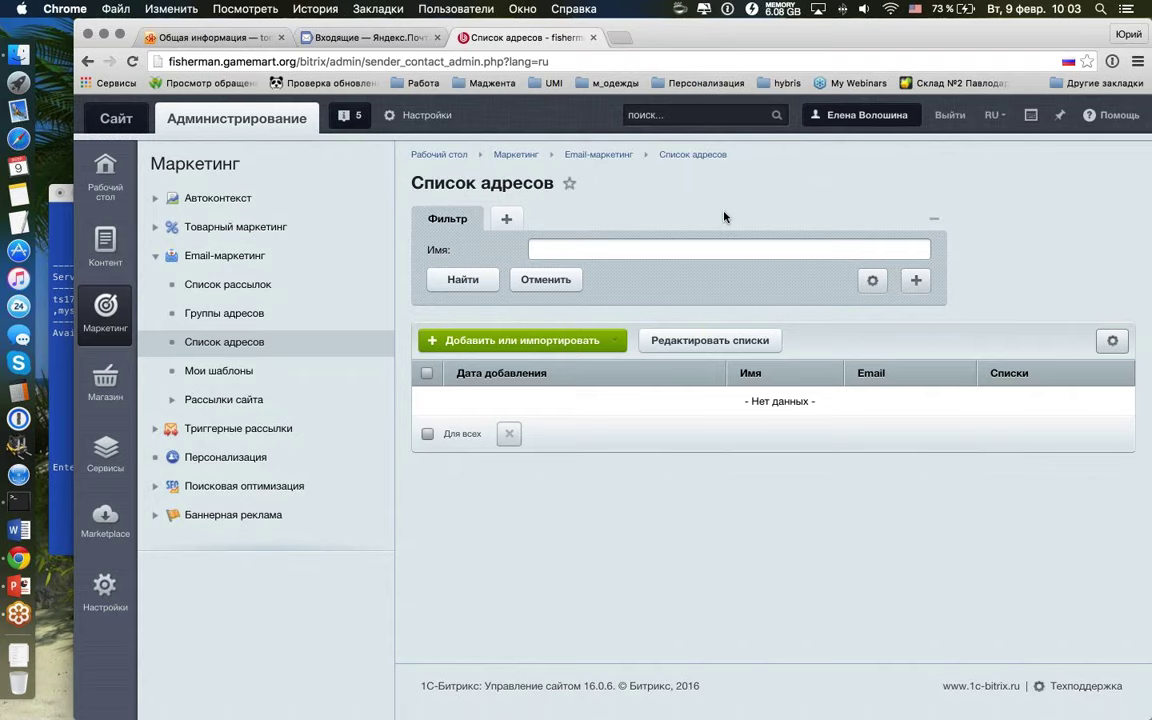
Step: Switch to the Terminal session on gamemart.org and open Manage sites in the pool with option 6
left_click(65, 207)
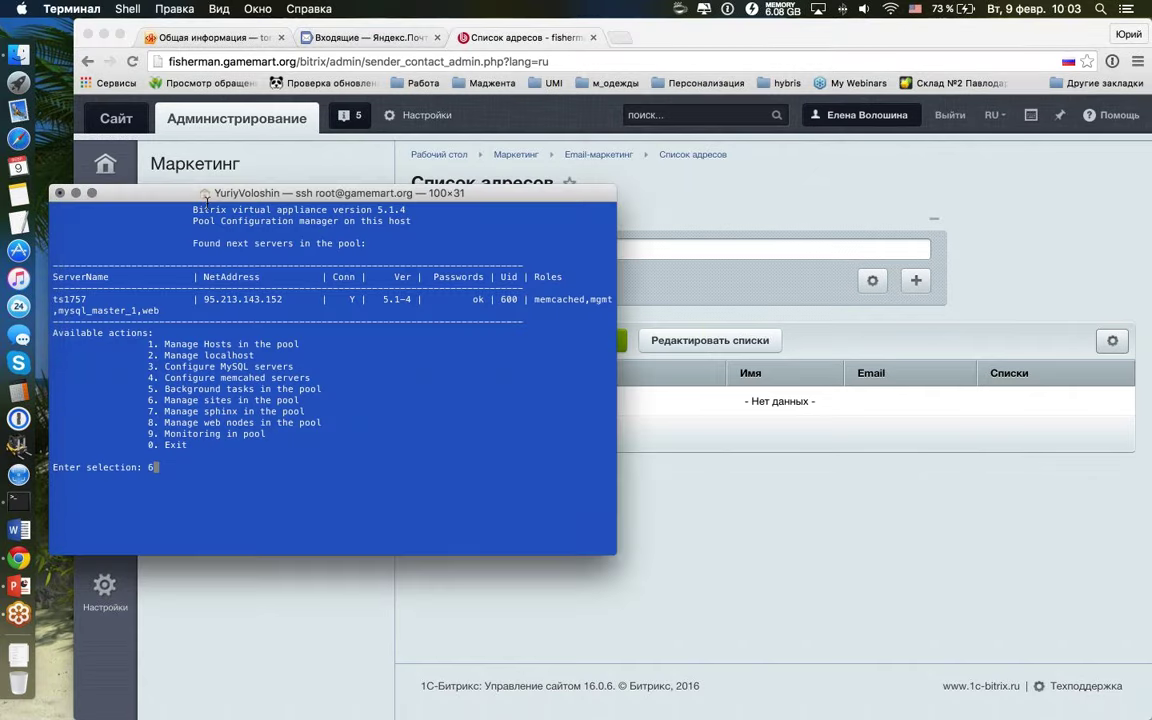
left_click_drag(207, 199, 207, 209)
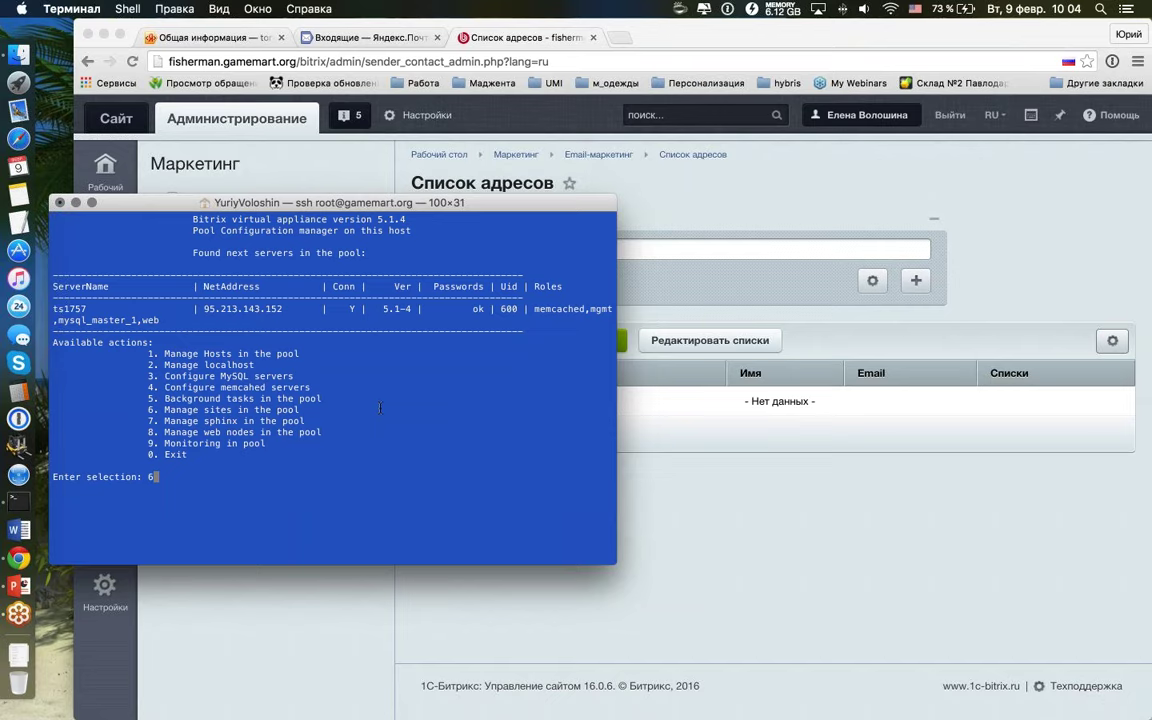
left_click_drag(378, 219, 405, 219)
left_click(348, 479)
key("Return")
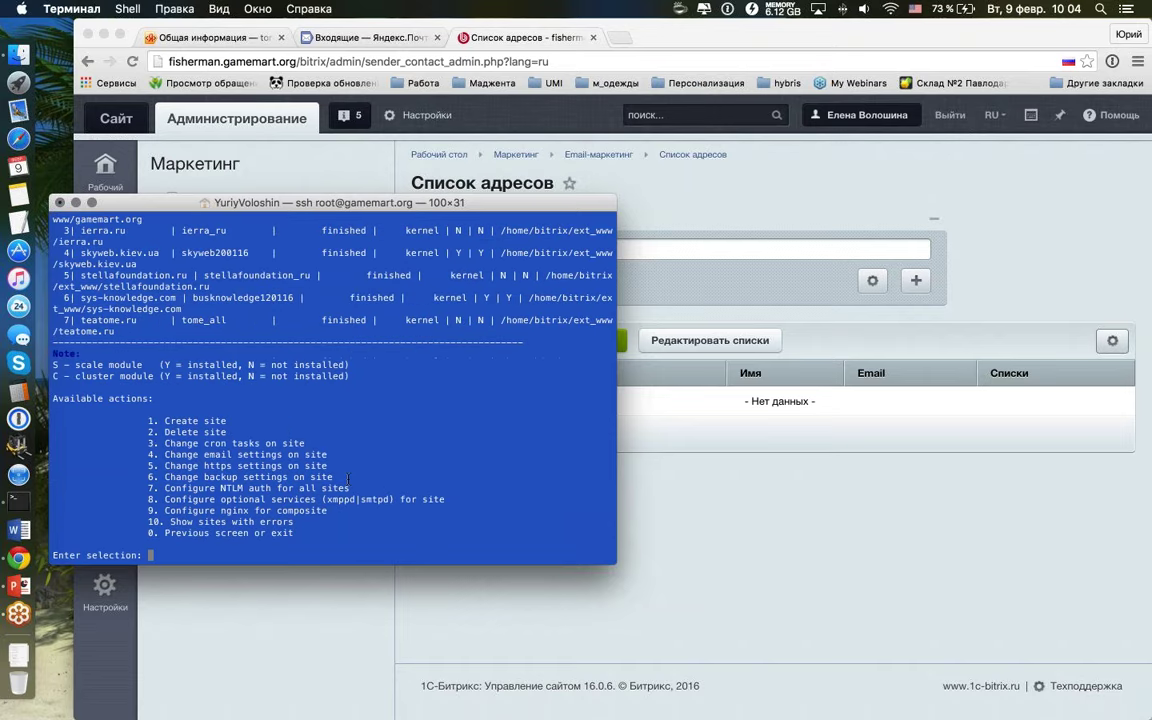
Step: Review the kernel sites in the pool and open Change email settings on site with option 4
scroll(187, 350, "up", 8)
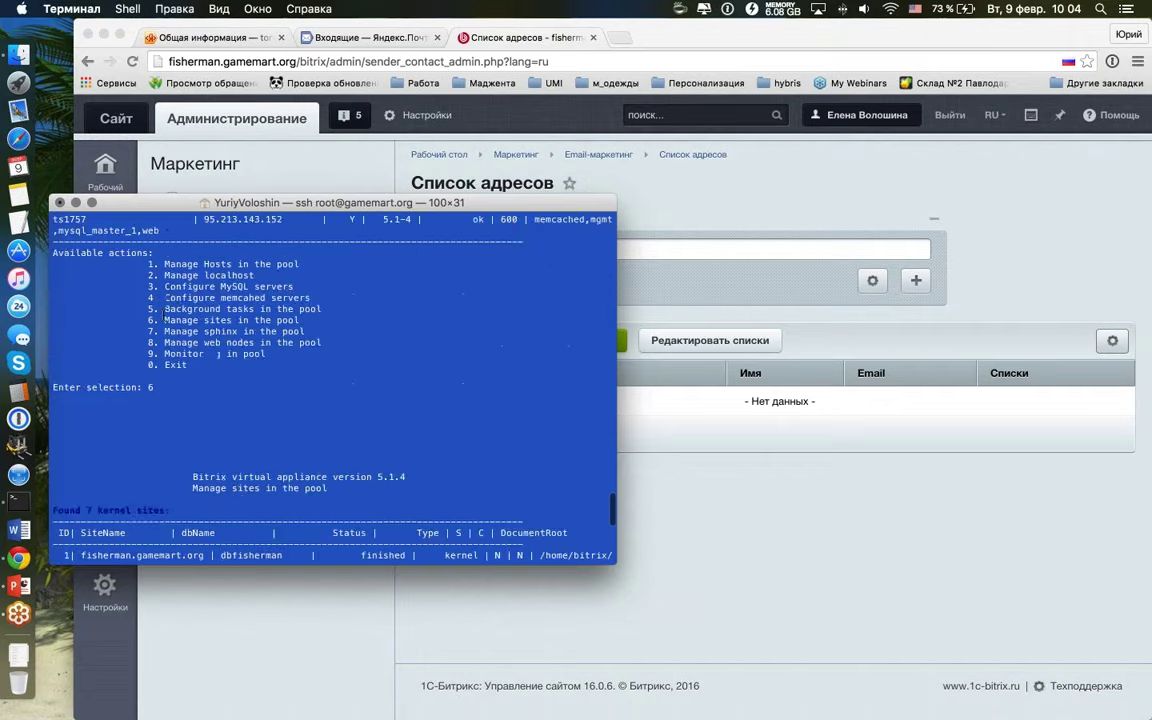
scroll(163, 315, "down", 5)
scroll(163, 315, "up", 1)
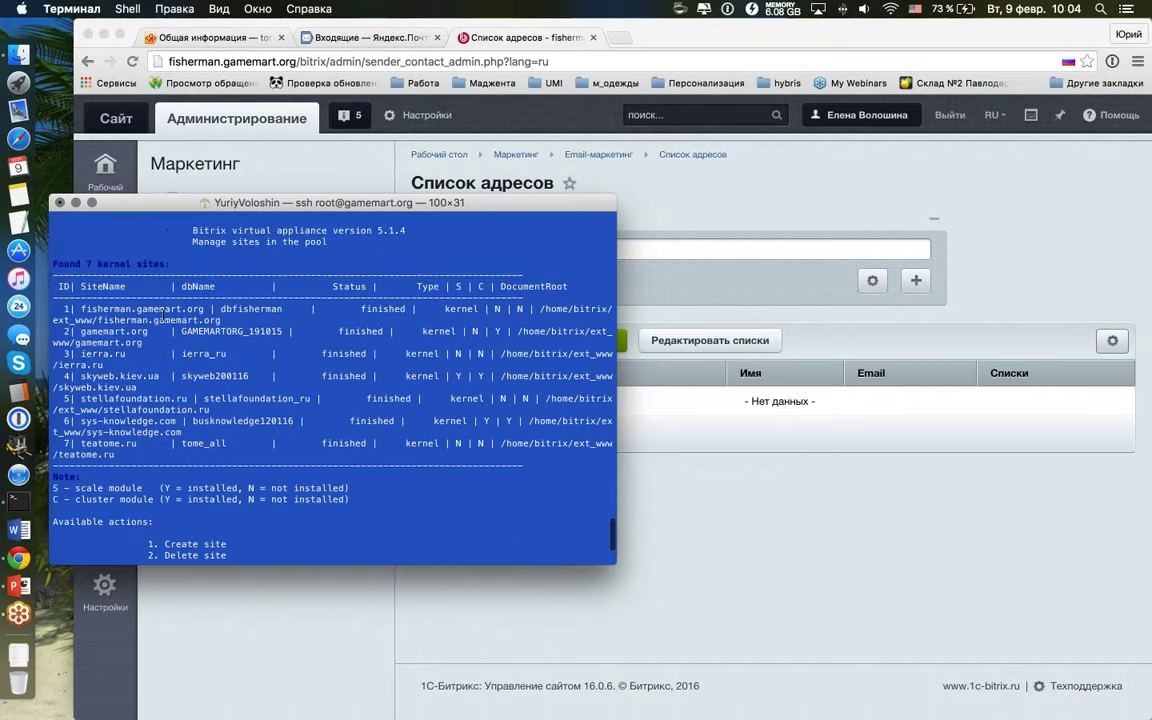
scroll(163, 315, "down", 4)
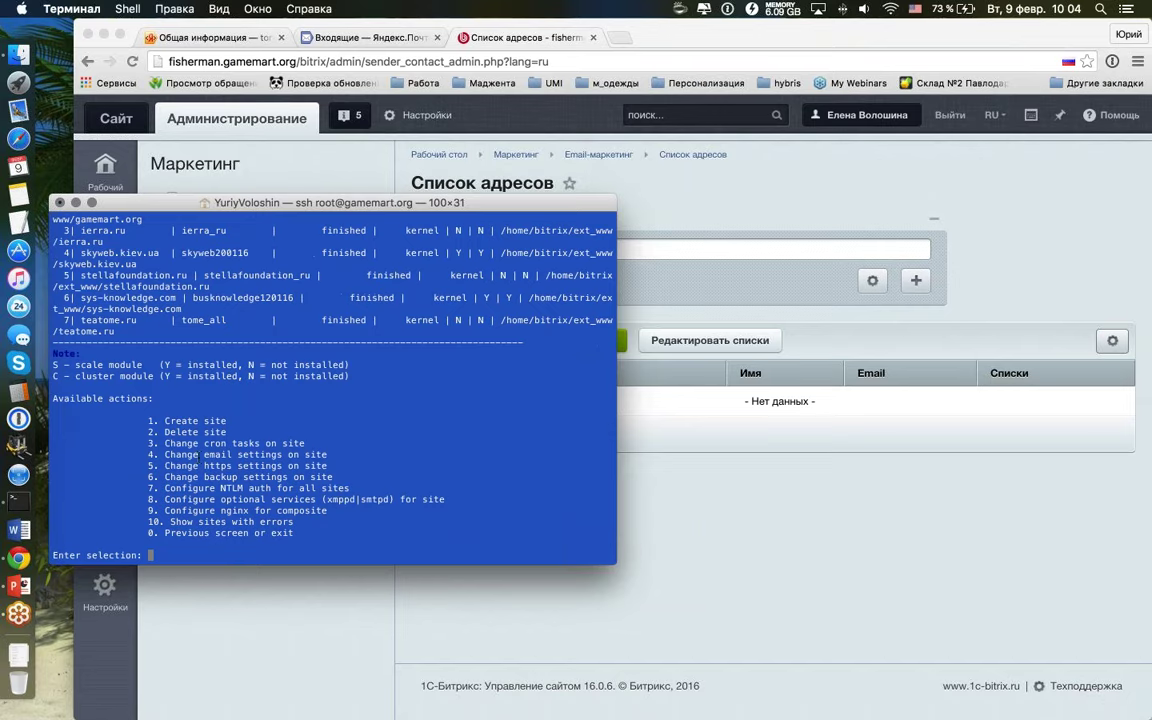
left_click_drag(165, 454, 386, 462)
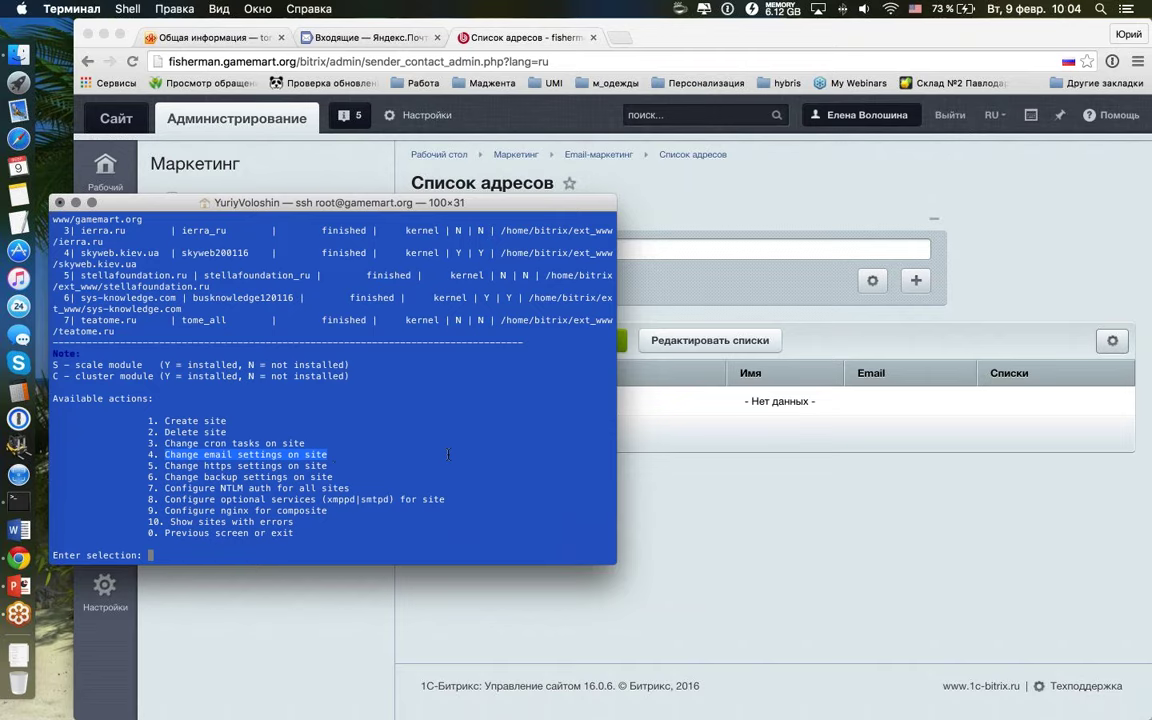
type("4")
key("Return")
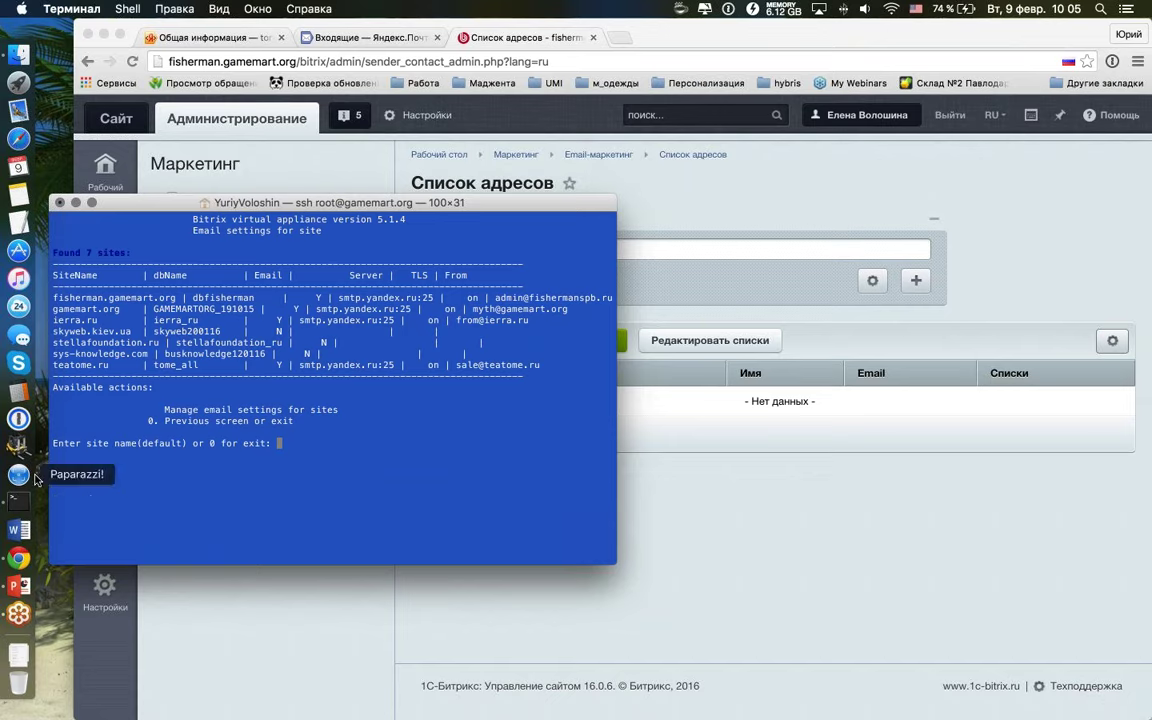
Step: Highlight the appliance version in the tortik39.ru ssh session and the per-site email settings in the gamemart.org session
right_click(19, 499)
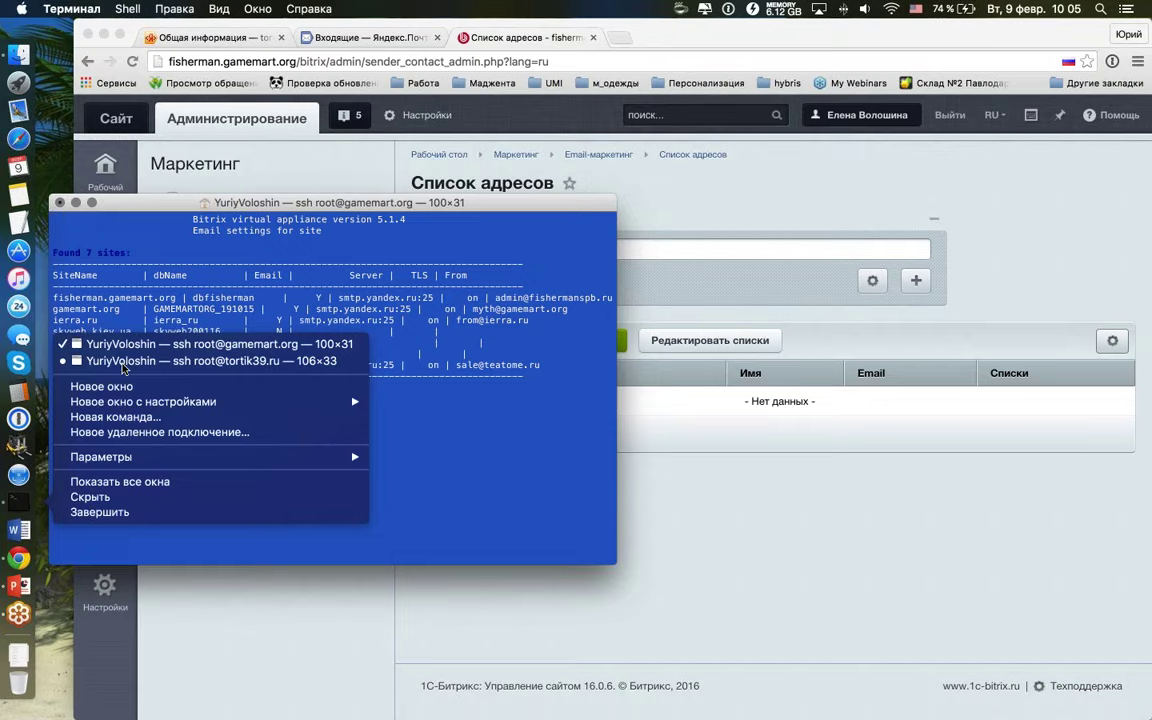
left_click(210, 360)
left_click_drag(210, 297, 190, 255)
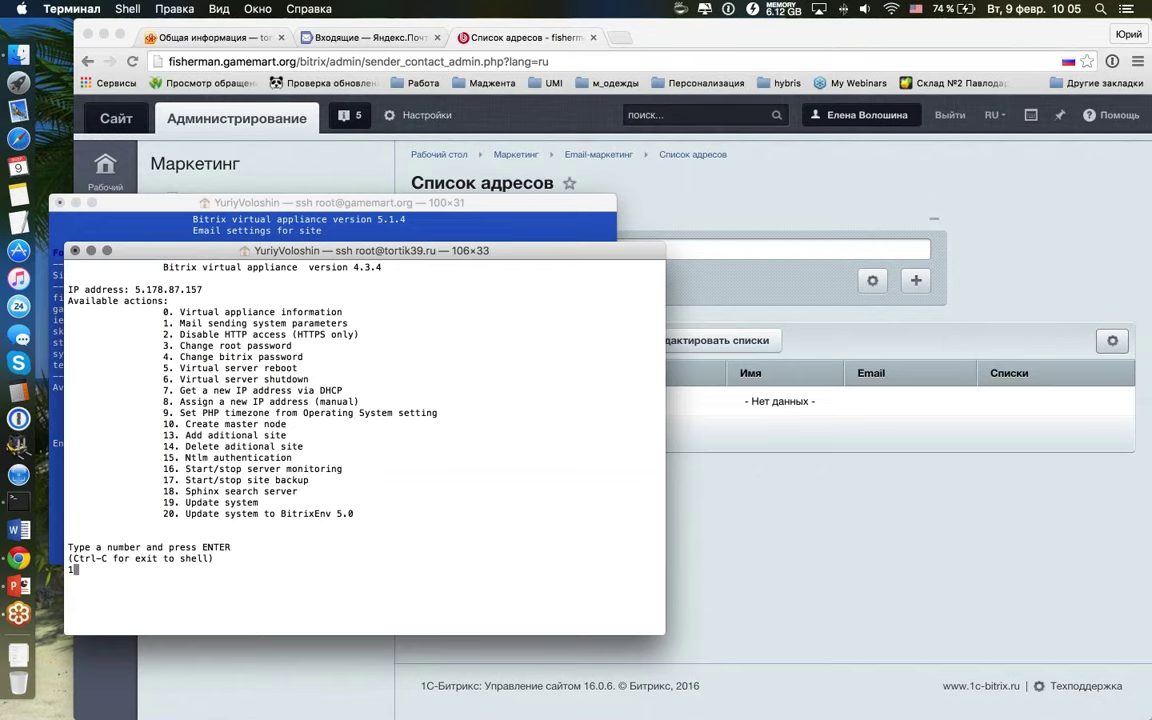
left_click_drag(352, 267, 397, 267)
key("super+grave")
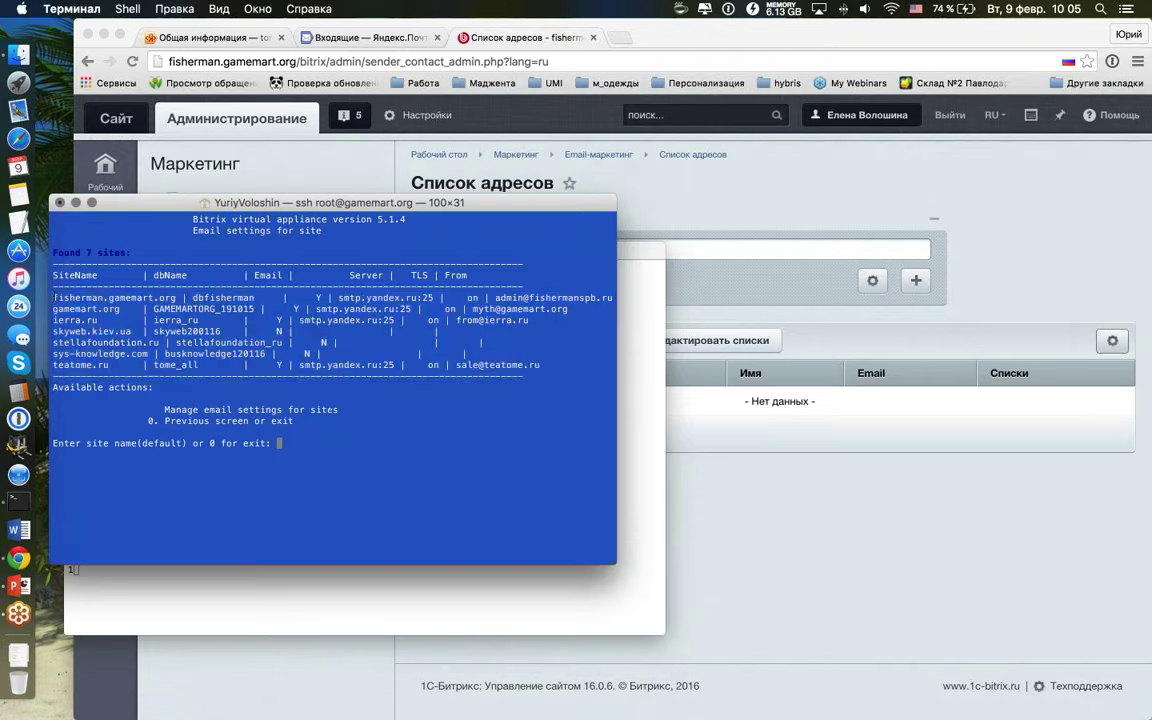
left_click_drag(50, 296, 234, 342)
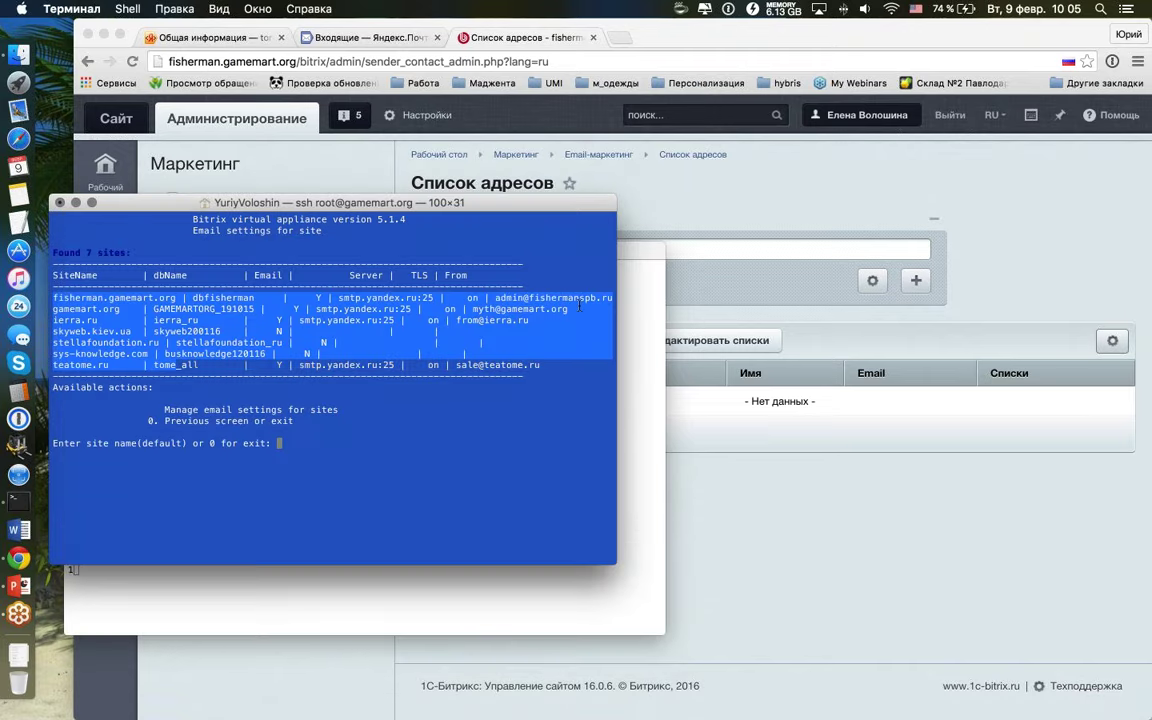
Step: Show the Mail sending system parameters prompt on tortik39.ru with option 1 and abort at the SMTP server name
key("super+grave")
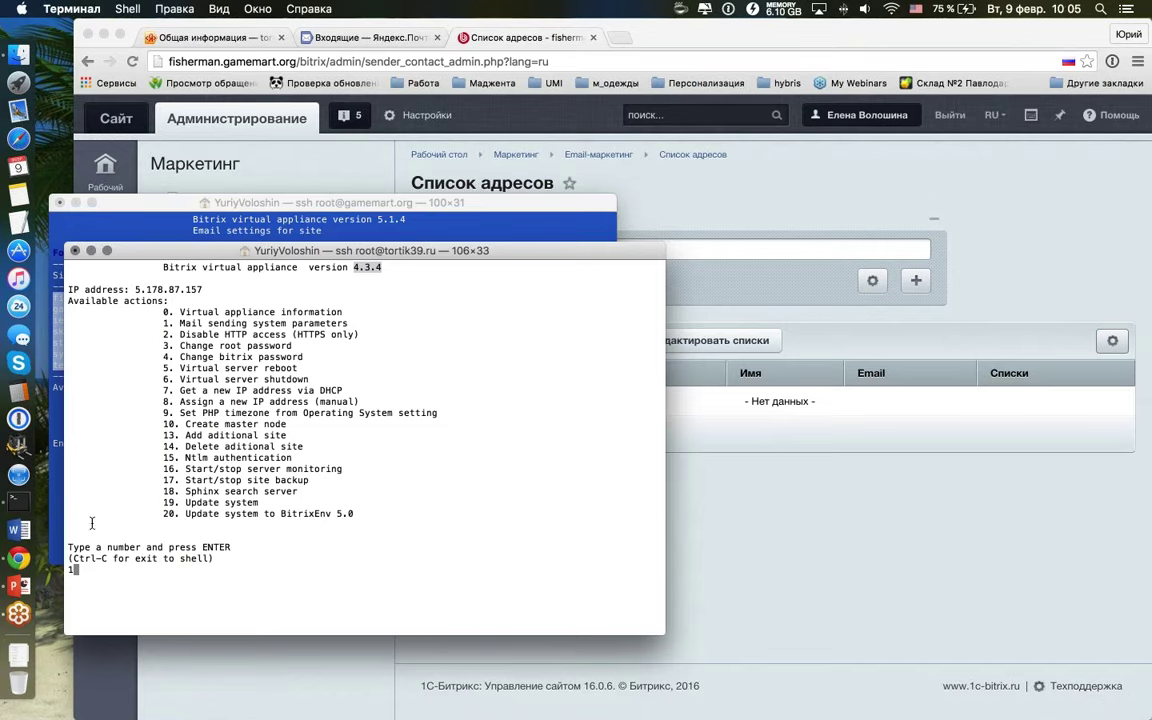
key("Return")
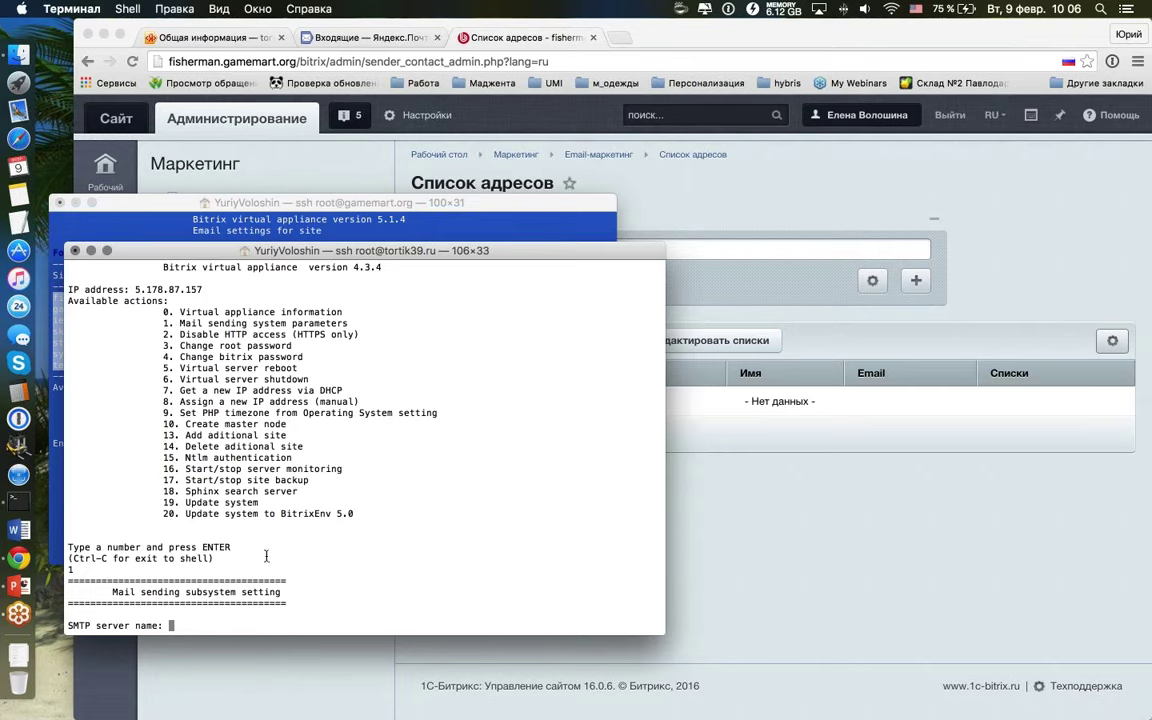
key("ctrl+c")
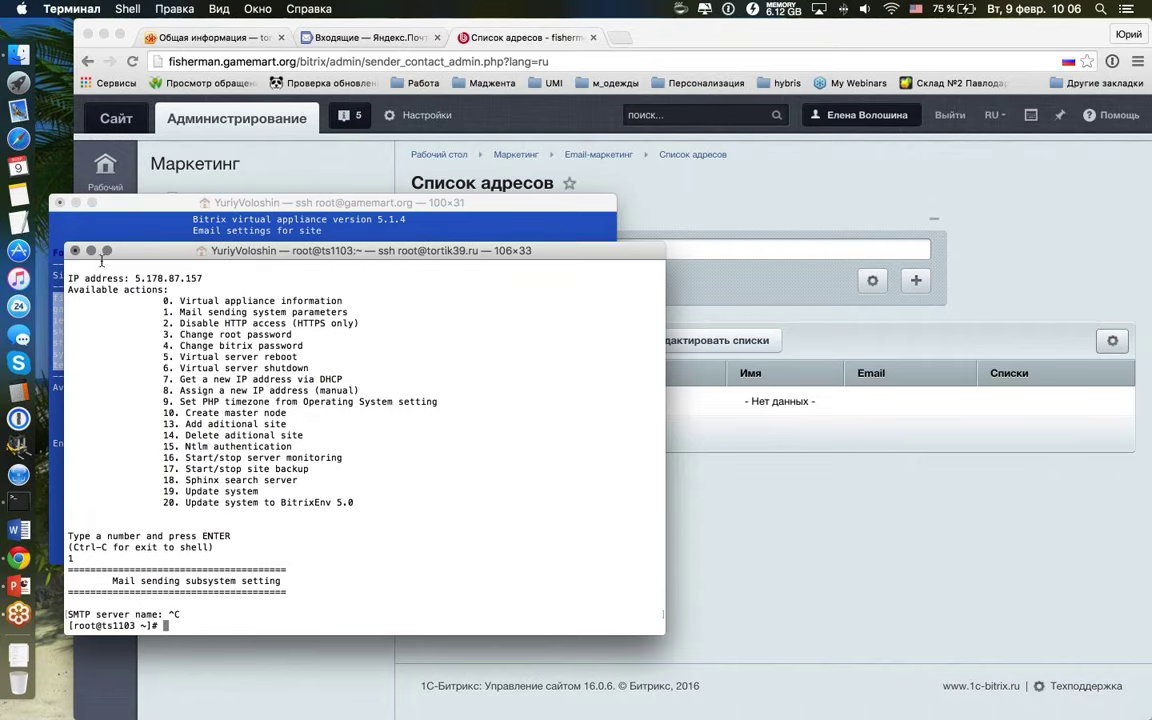
Step: Log out of the tortik39.ru server with exit and close its terminal window
type("exit")
key("Return")
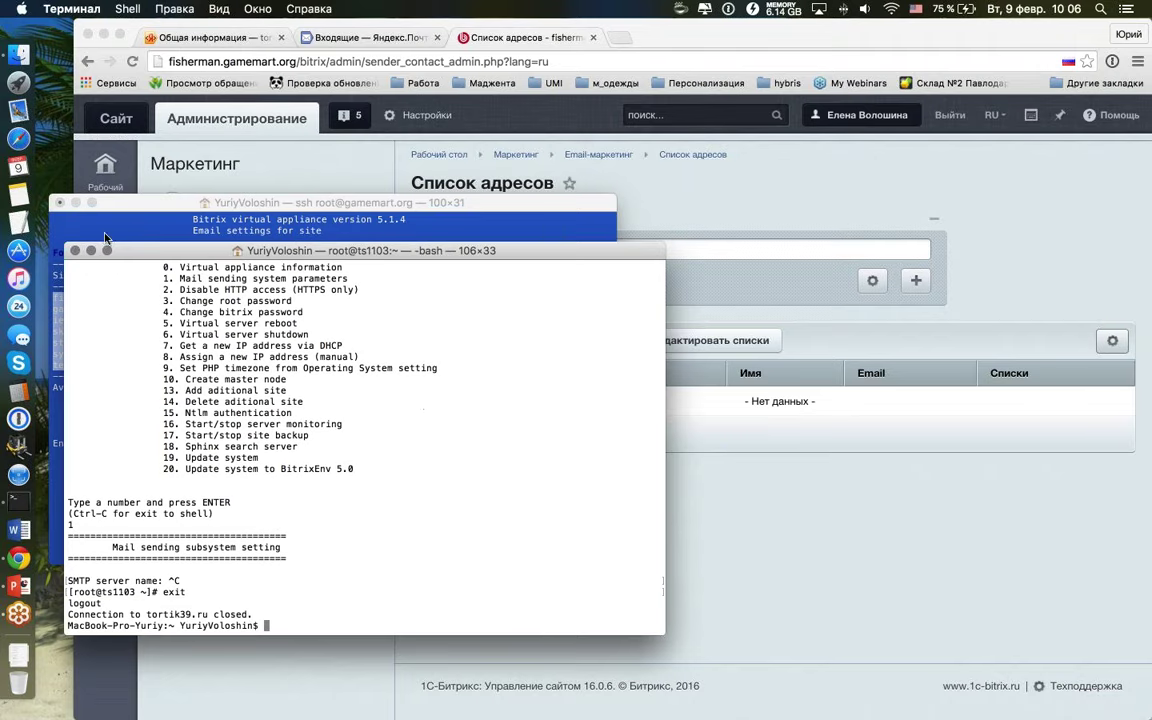
left_click(70, 230)
left_click(258, 456)
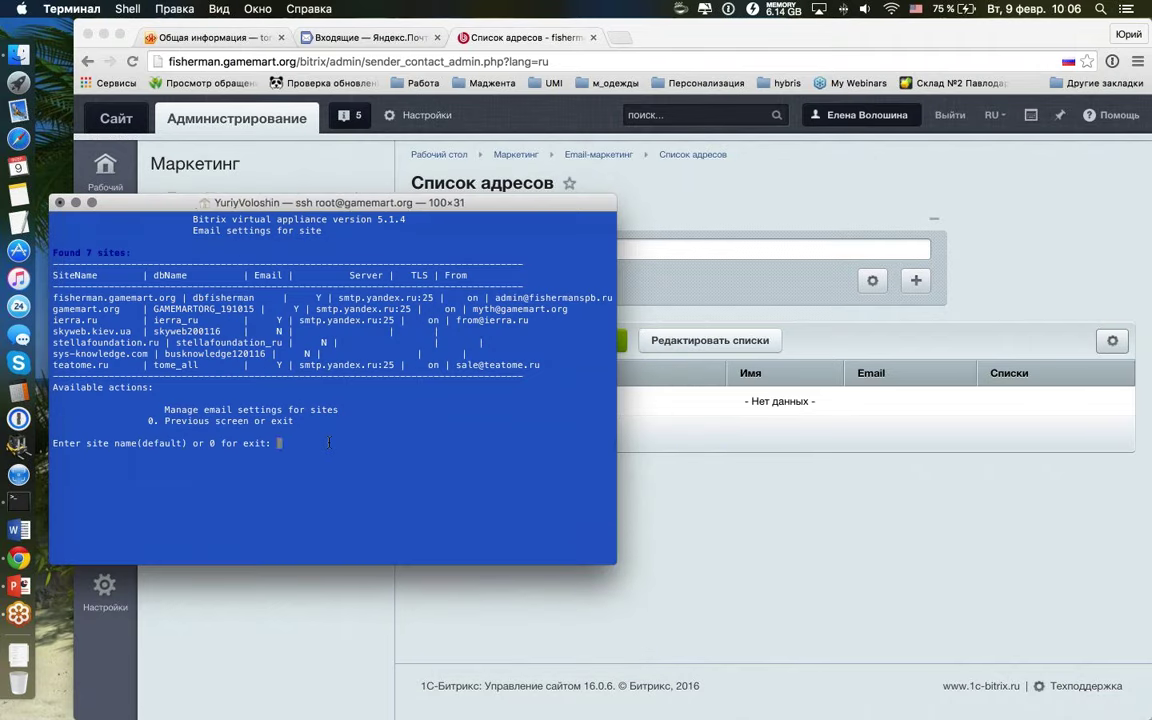
Step: Abort the site email settings prompt, log out of gamemart.org with exit, and quit Terminal
key("ctrl+c")
type("exit")
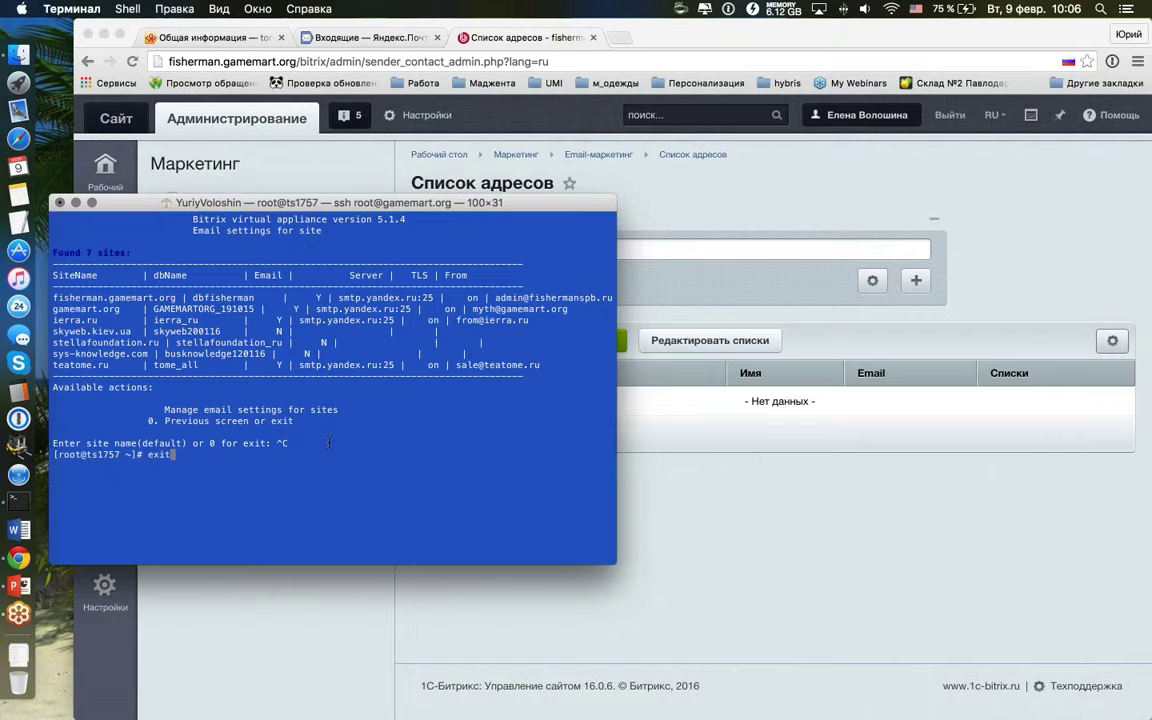
key("Return")
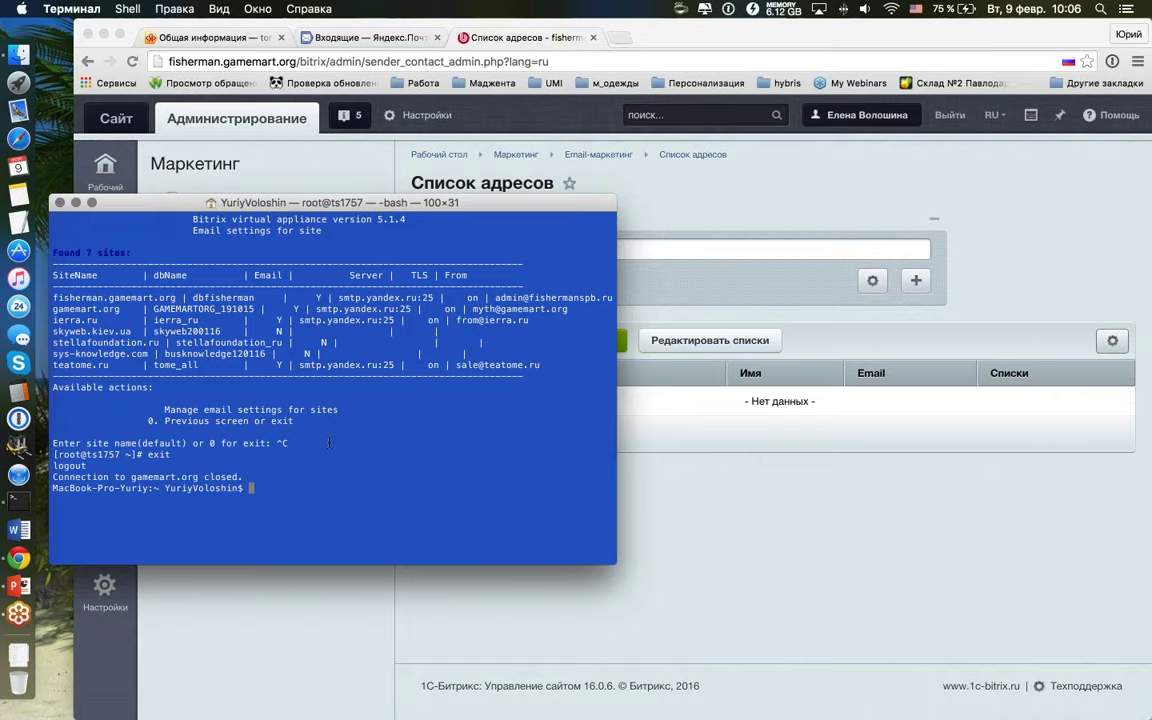
left_click(60, 203)
right_click(18, 500)
left_click(129, 513)
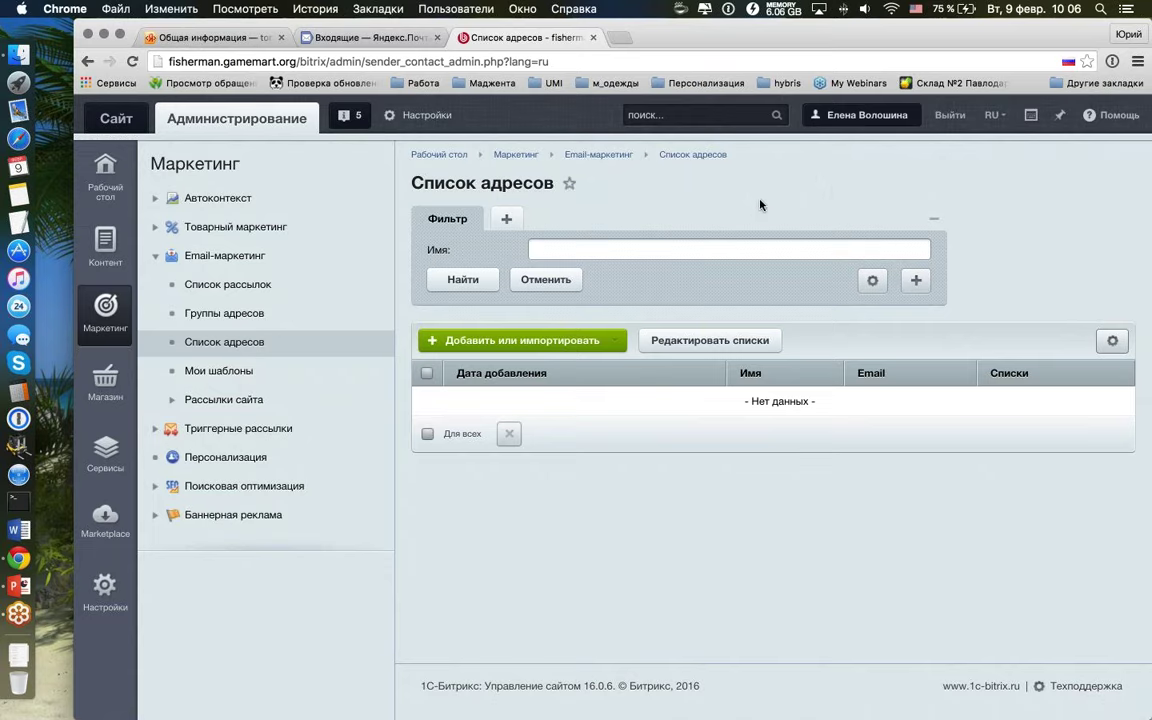
Step: Open the module settings, switch from Email-маркетинг to Главный модуль, and look through its parameters
left_click(440, 118)
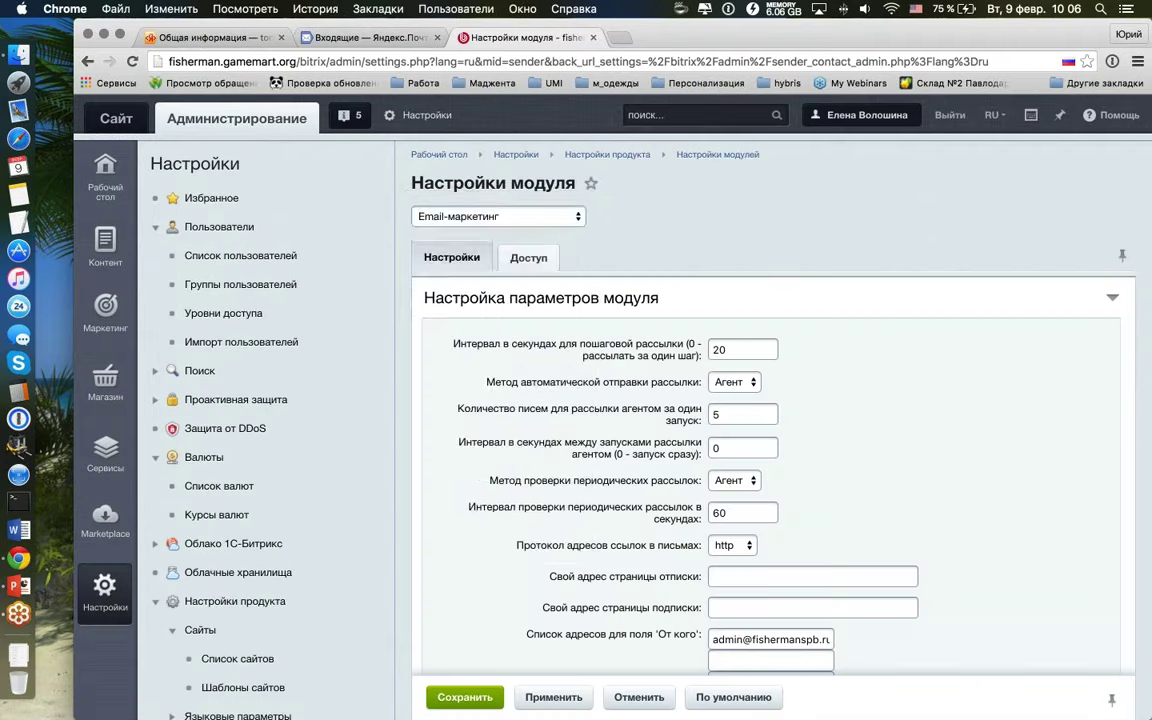
left_click(548, 217)
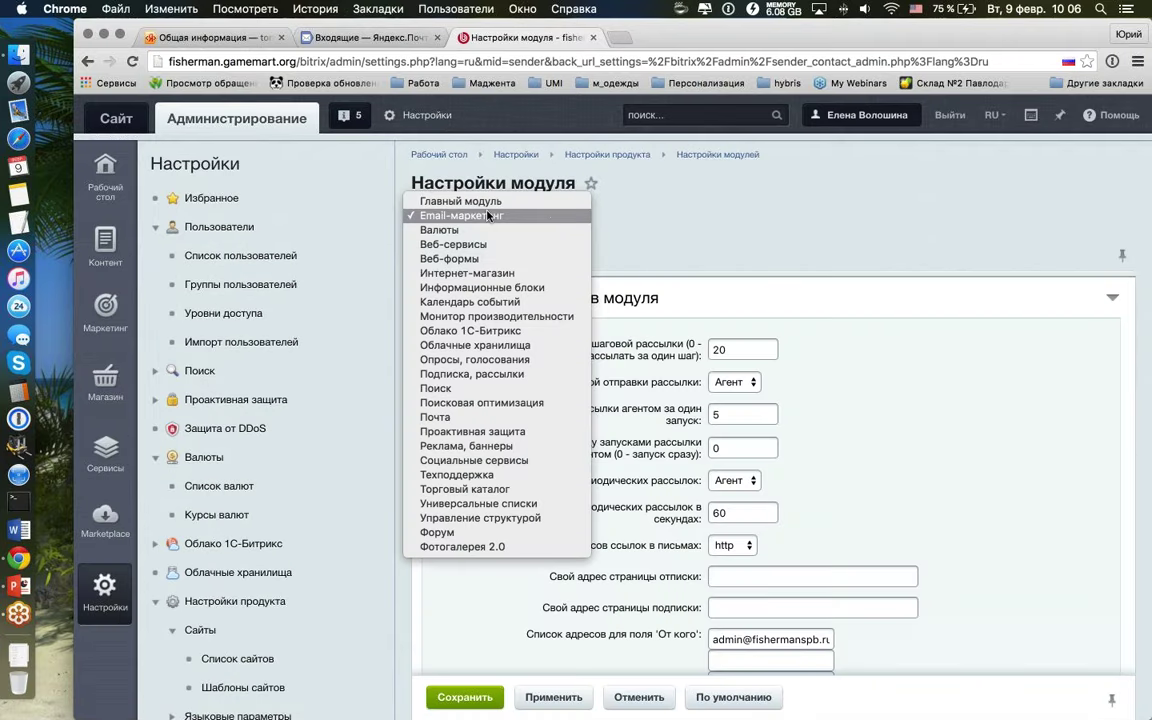
left_click(498, 197)
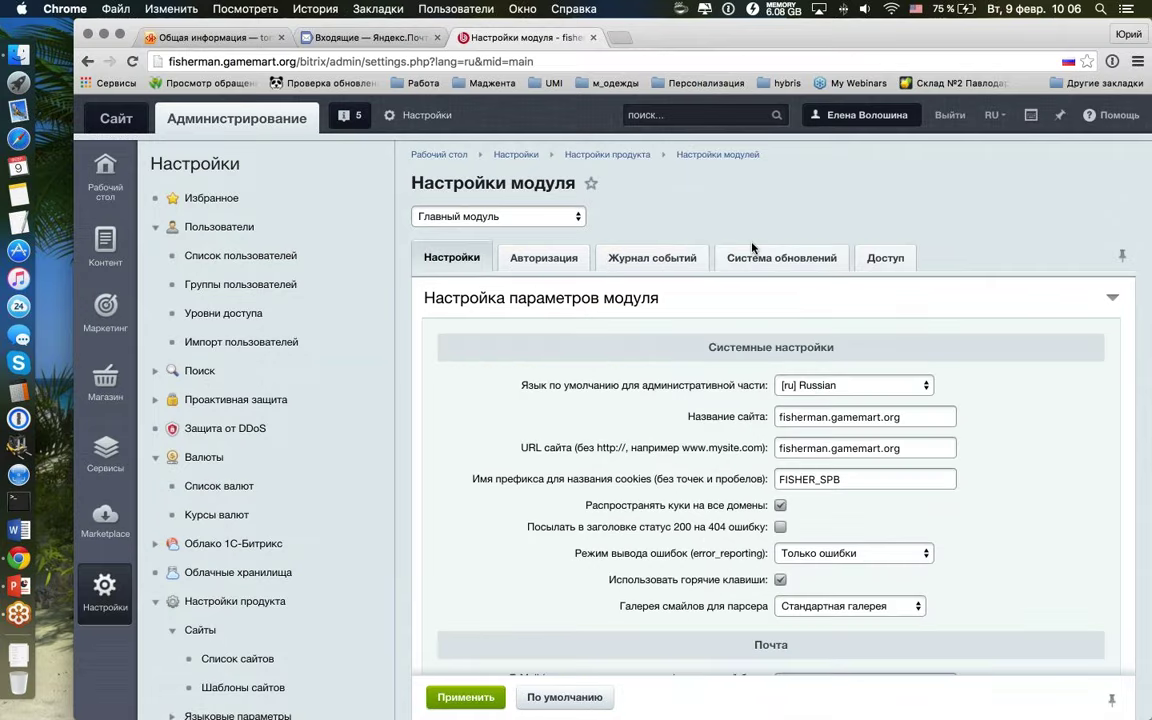
scroll(730, 240, "down", 10)
scroll(755, 246, "down", 4)
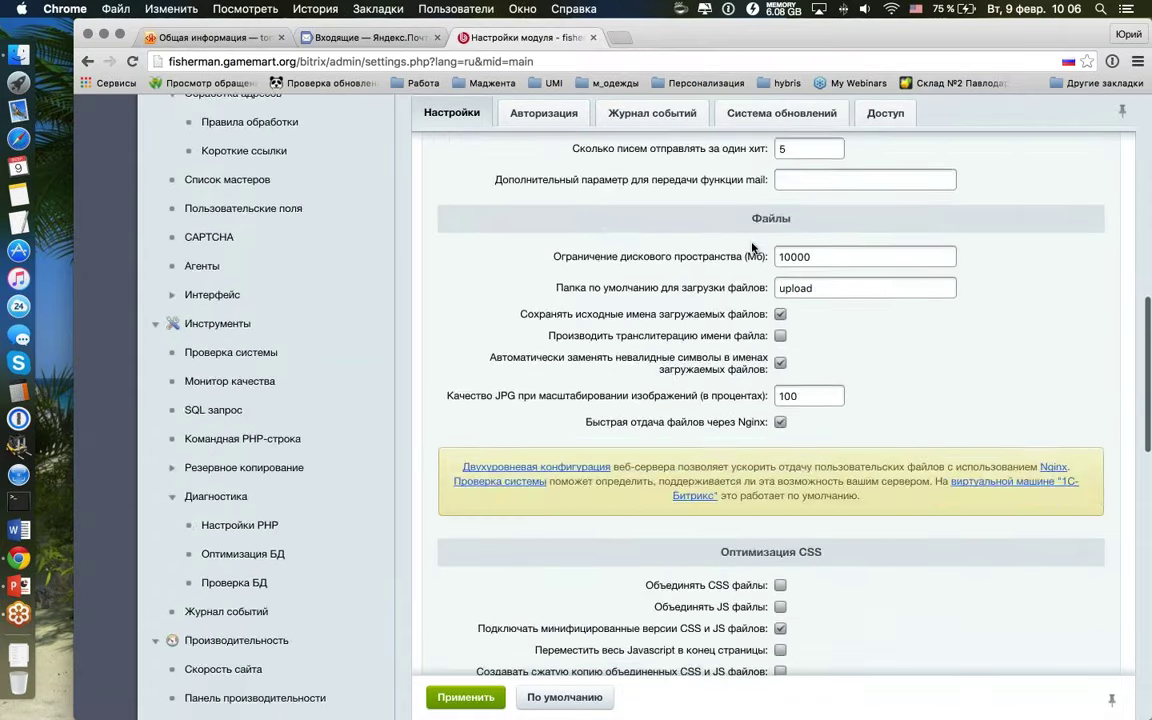
scroll(784, 231, "down", 5)
scroll(784, 231, "up", 10)
scroll(275, 303, "up", 10)
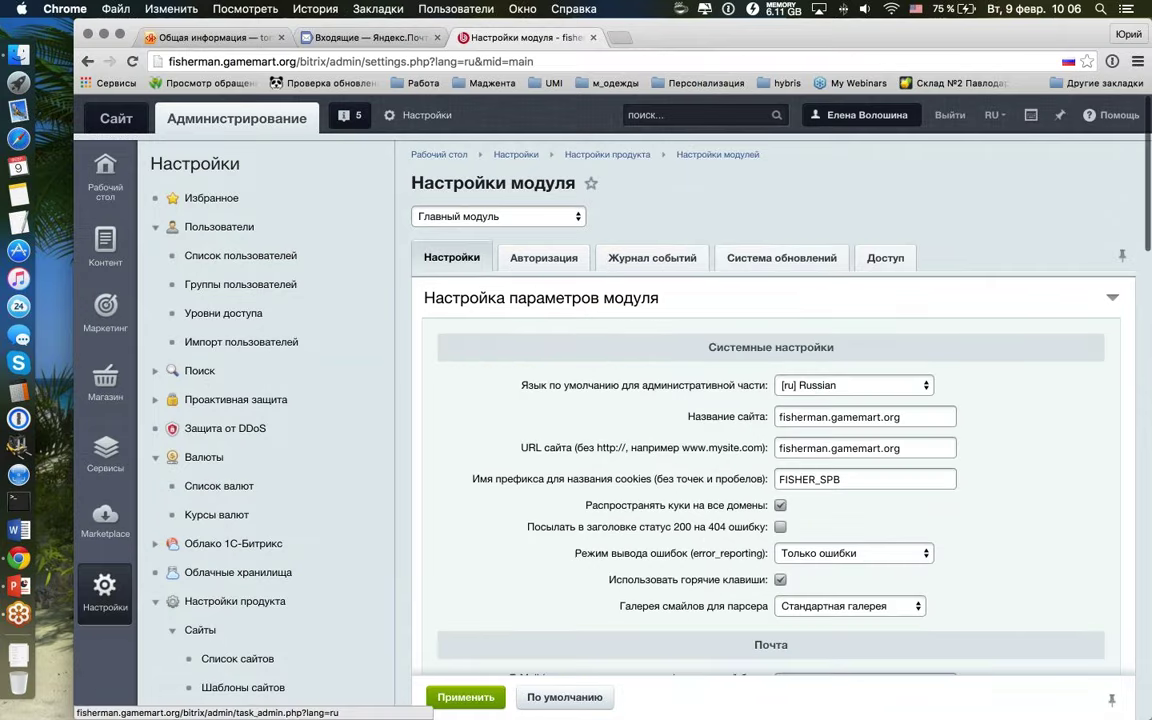
Step: Open the admin account from Список пользователей and look through its registration information
left_click(234, 256)
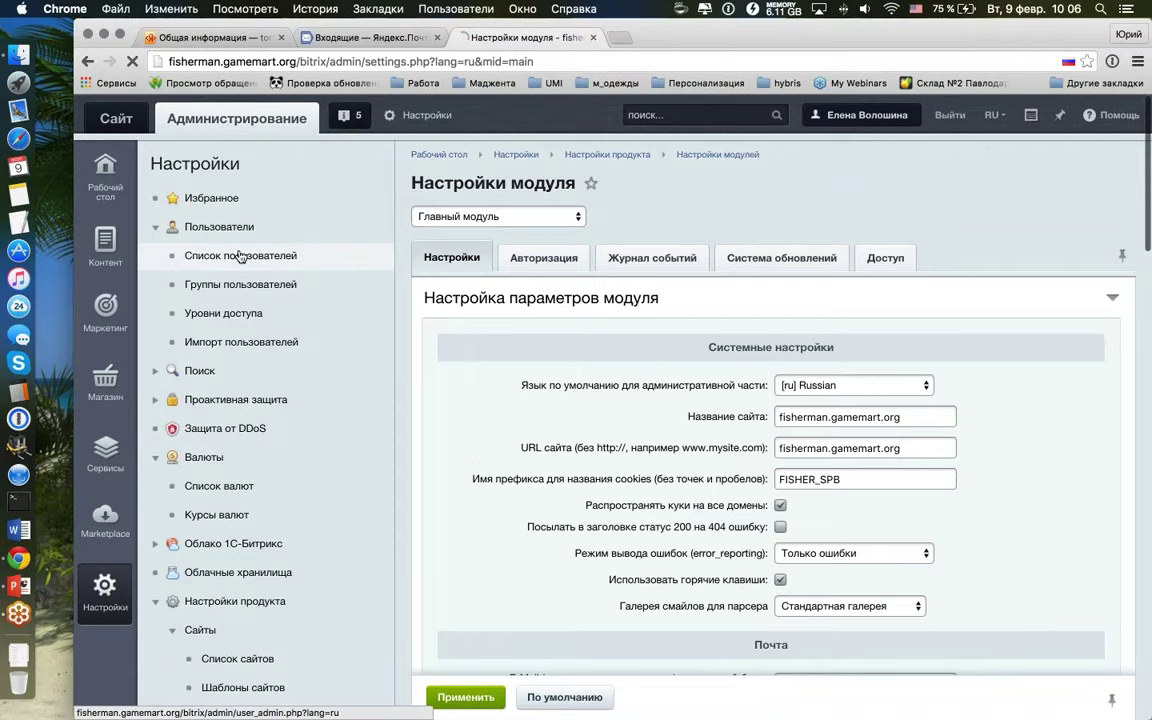
scroll(582, 365, "down", 5)
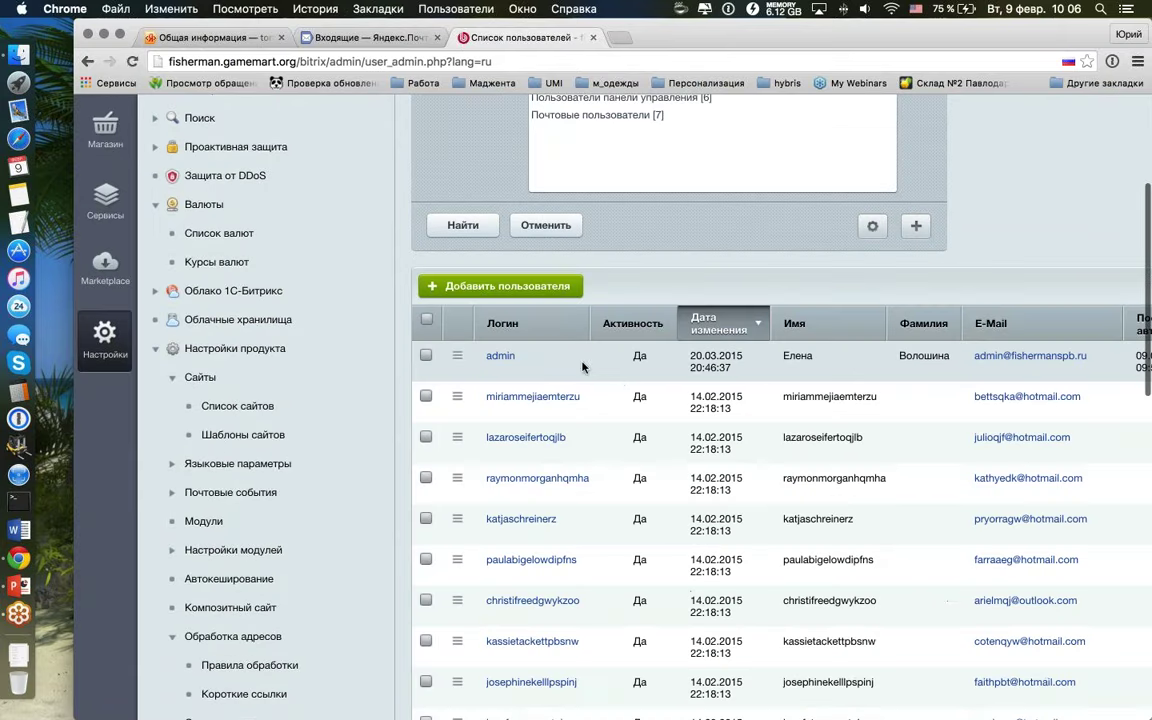
double_click(617, 380)
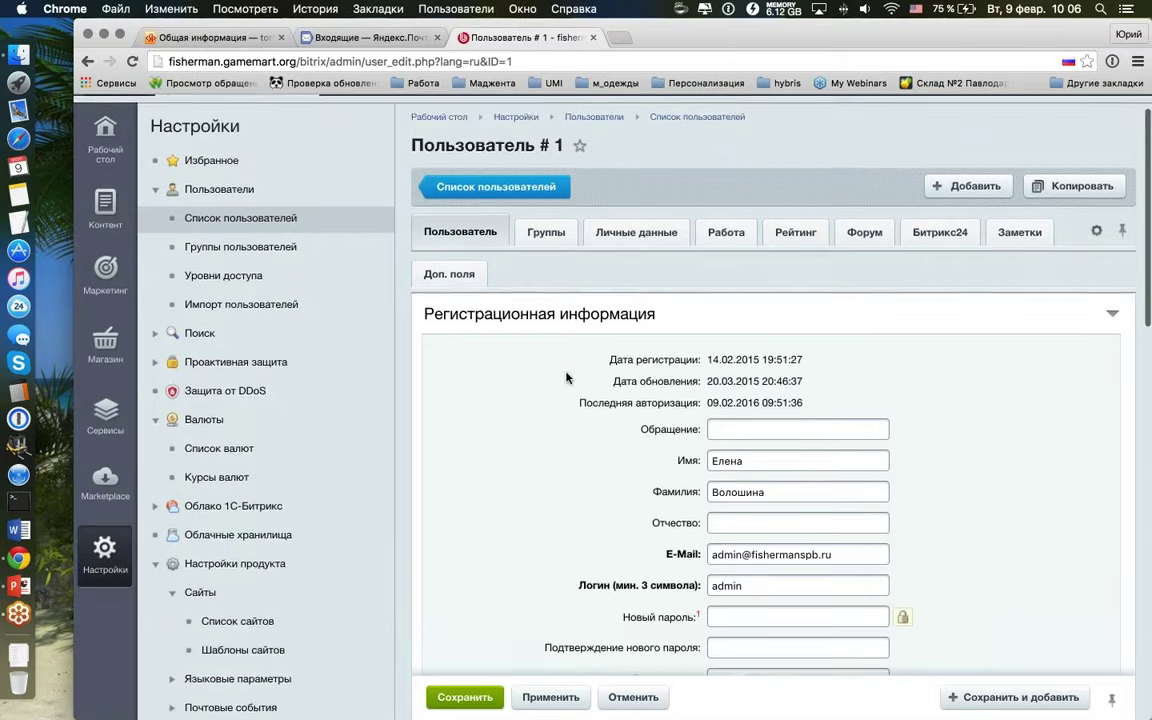
scroll(566, 375, "down", 5)
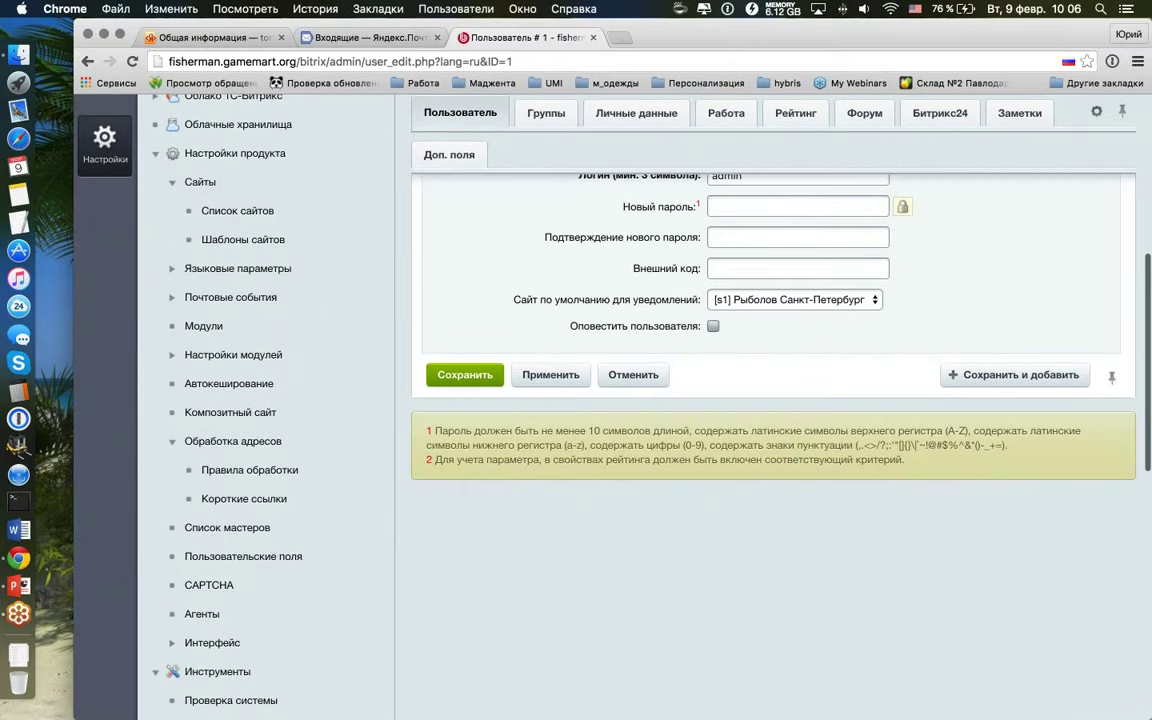
Step: Apply the admin account's settings and look through its registration information down to the notification site
left_click(540, 375)
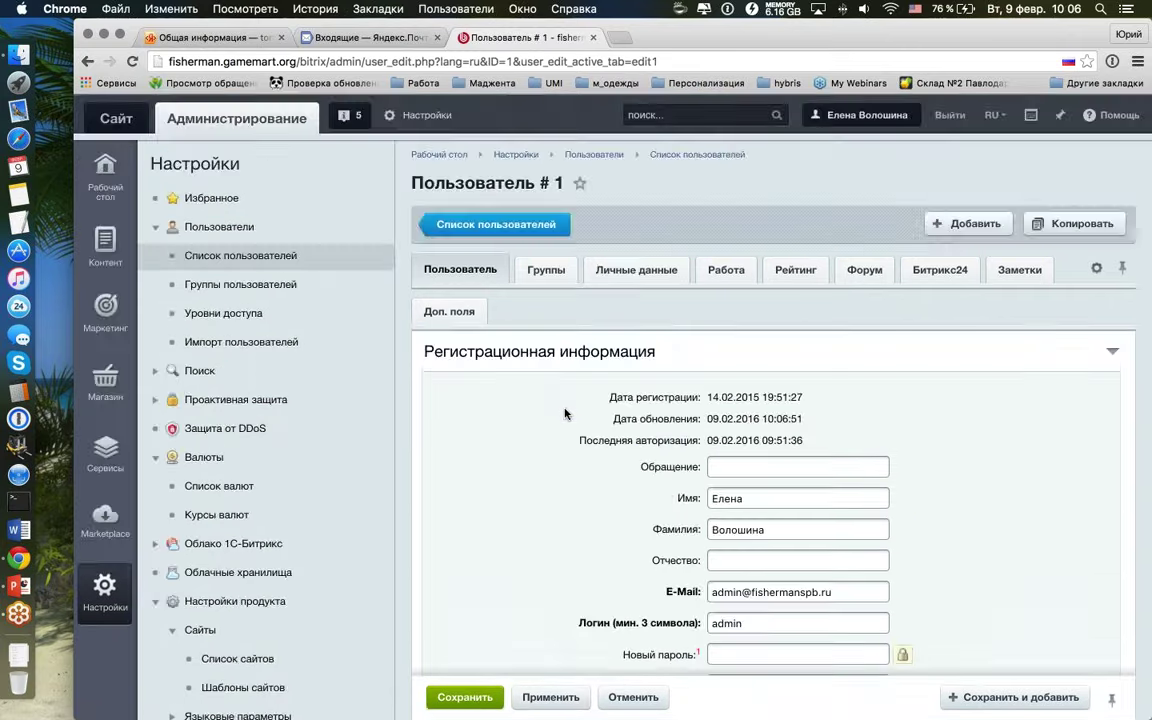
scroll(566, 404, "down", 5)
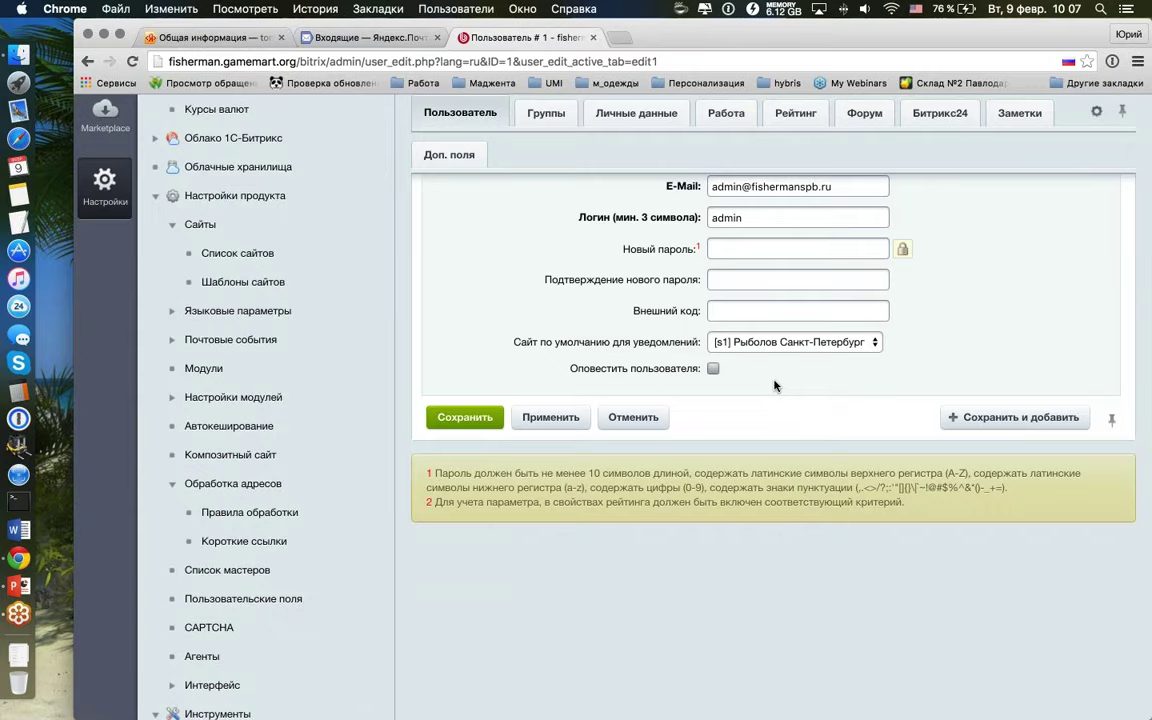
scroll(774, 386, "up", 1)
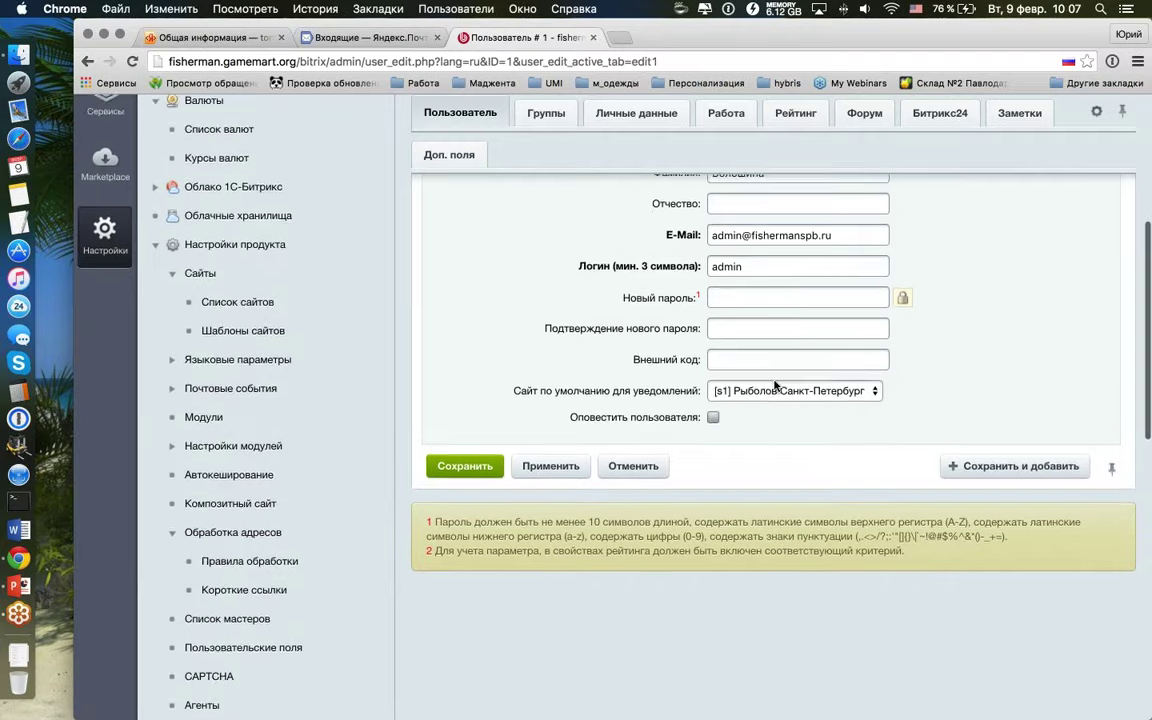
scroll(774, 386, "up", 10)
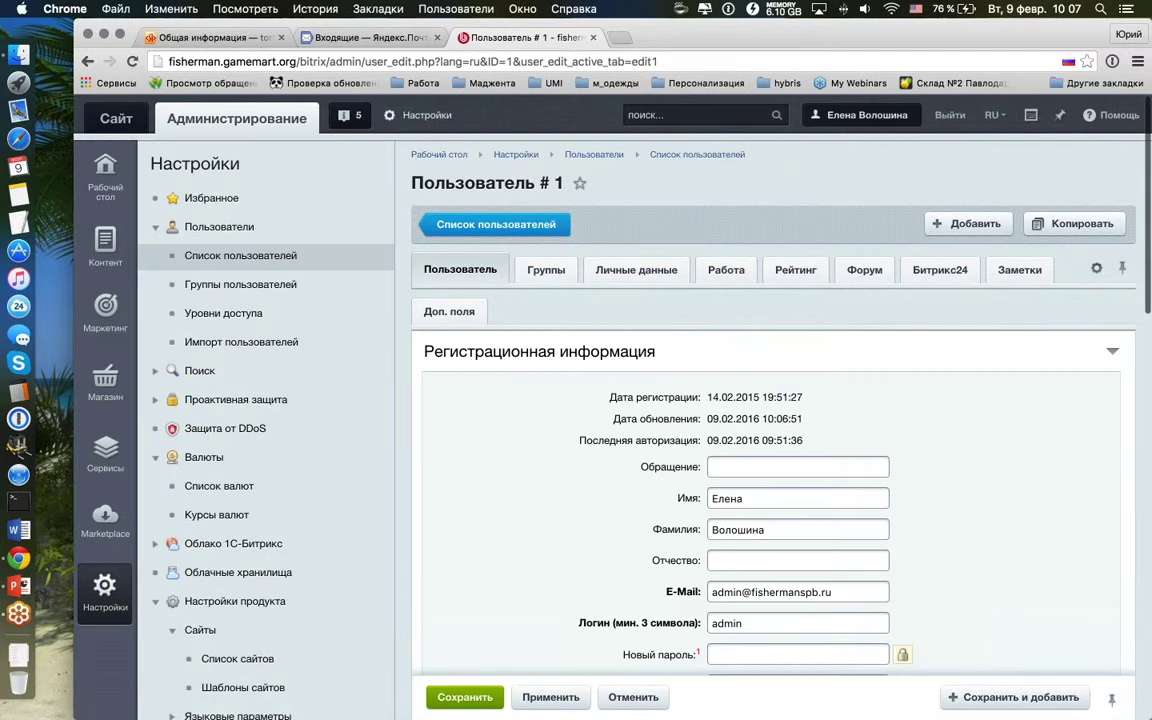
Step: Open the module settings, switch from Главный модуль to Email-маркетинг, and look through its mailing parameters
left_click(420, 115)
left_click(535, 221)
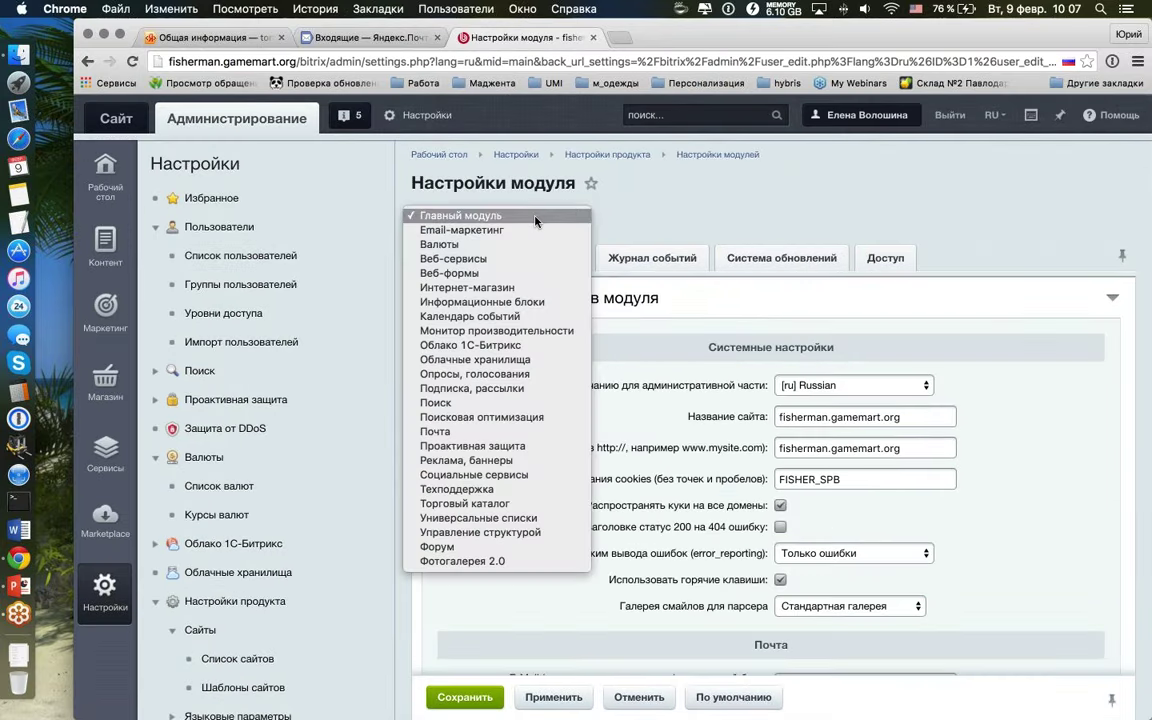
left_click(460, 230)
scroll(868, 260, "down", 3)
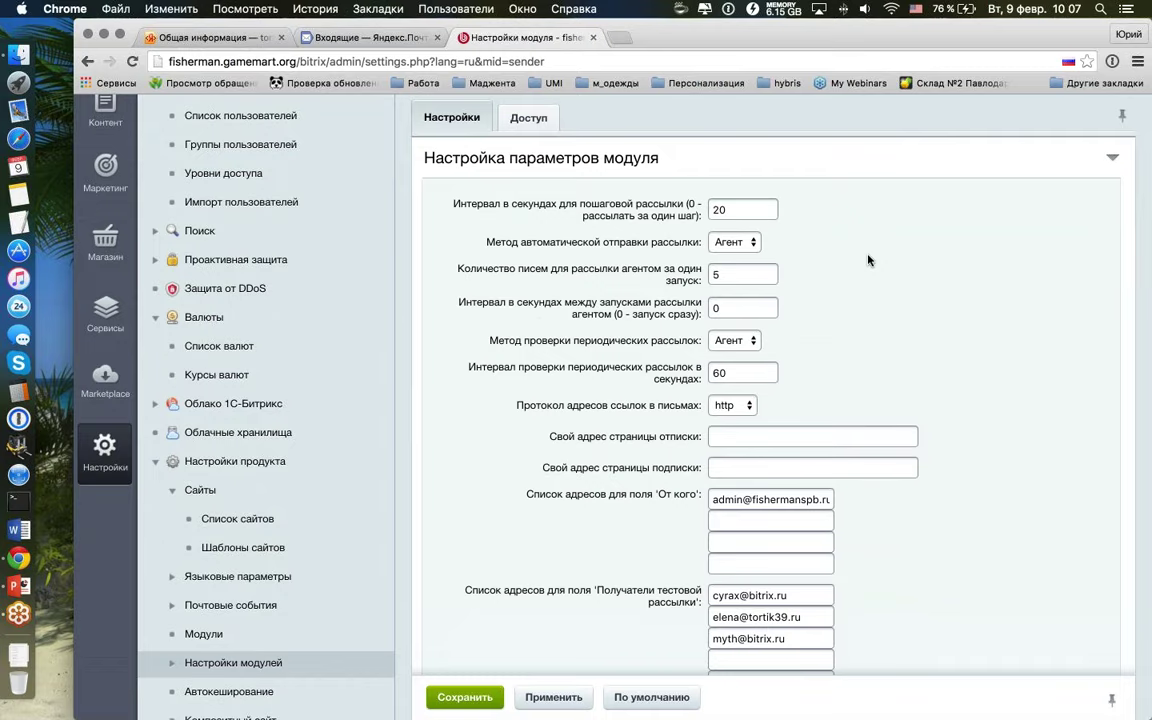
scroll(868, 260, "down", 2)
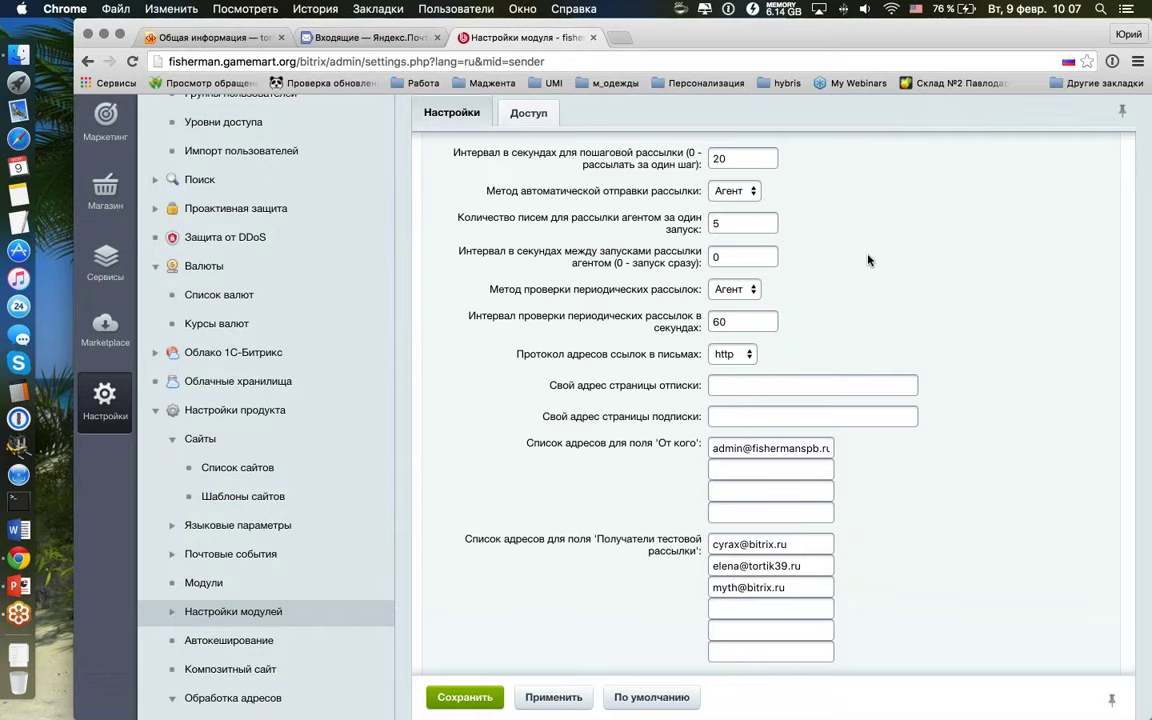
scroll(868, 260, "up", 2)
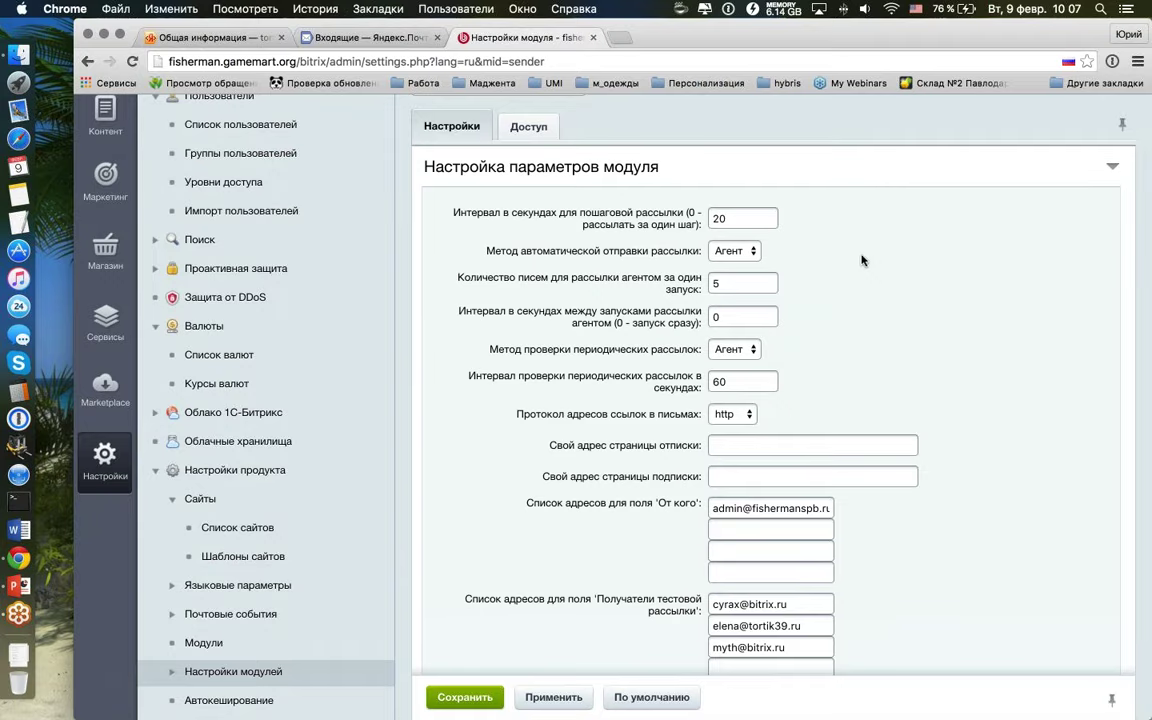
Step: Check the options offered for Метод автоматической отправки рассылки in the Email-маркетинг settings without choosing another one
scroll(738, 260, "up", 5)
scroll(734, 262, "down", 5)
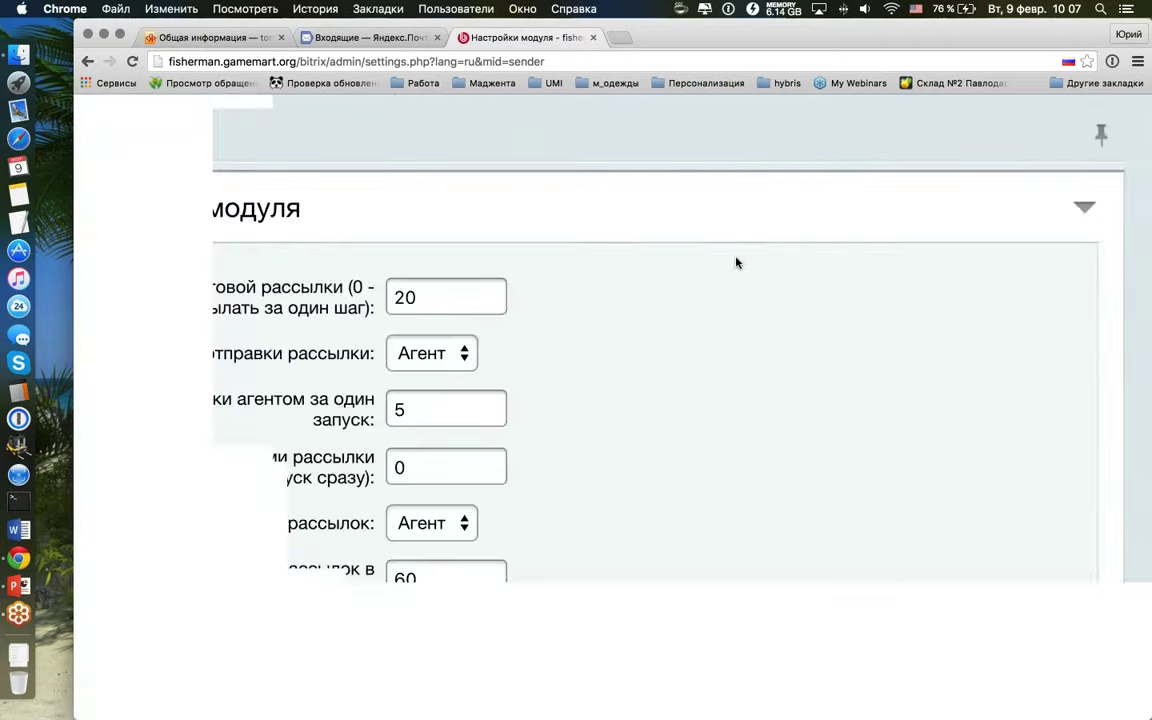
left_click(735, 312)
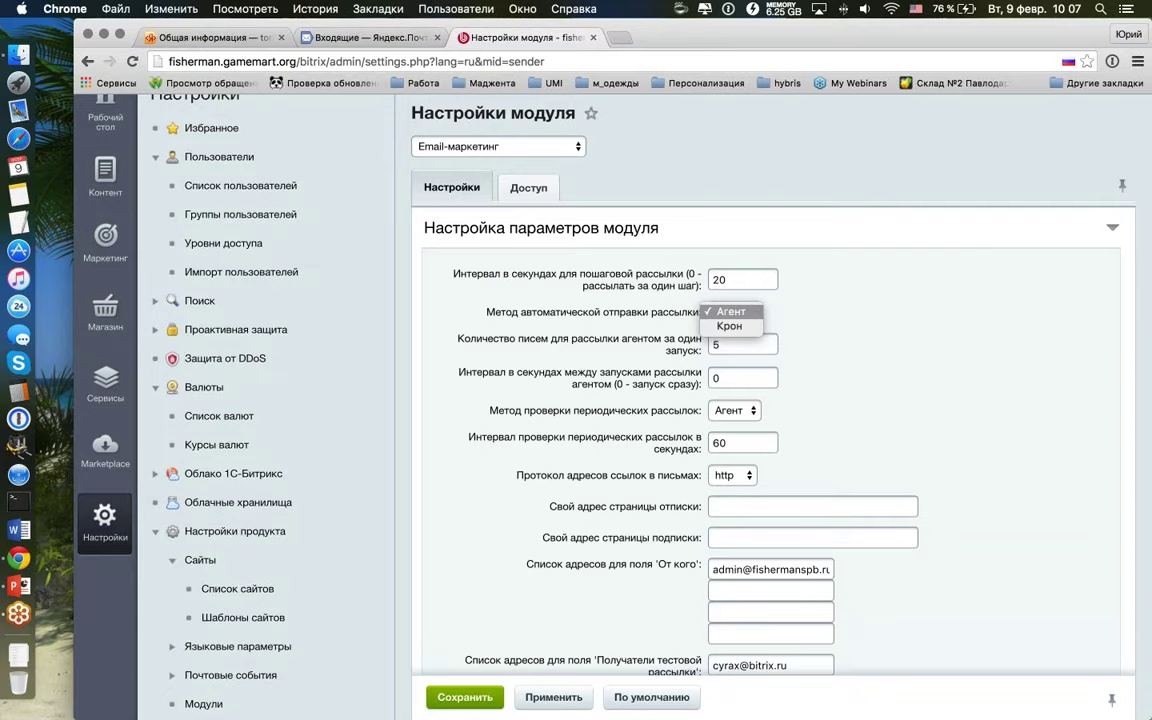
left_click(816, 316)
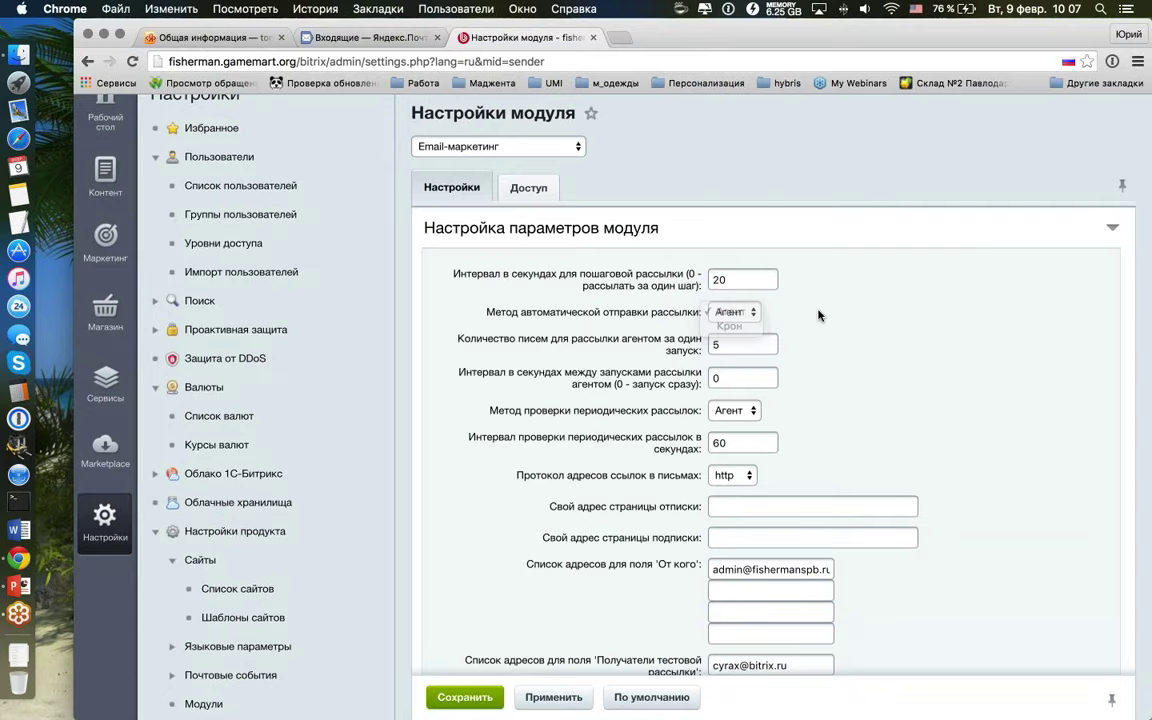
scroll(822, 314, "down", 3)
scroll(824, 315, "down", 1)
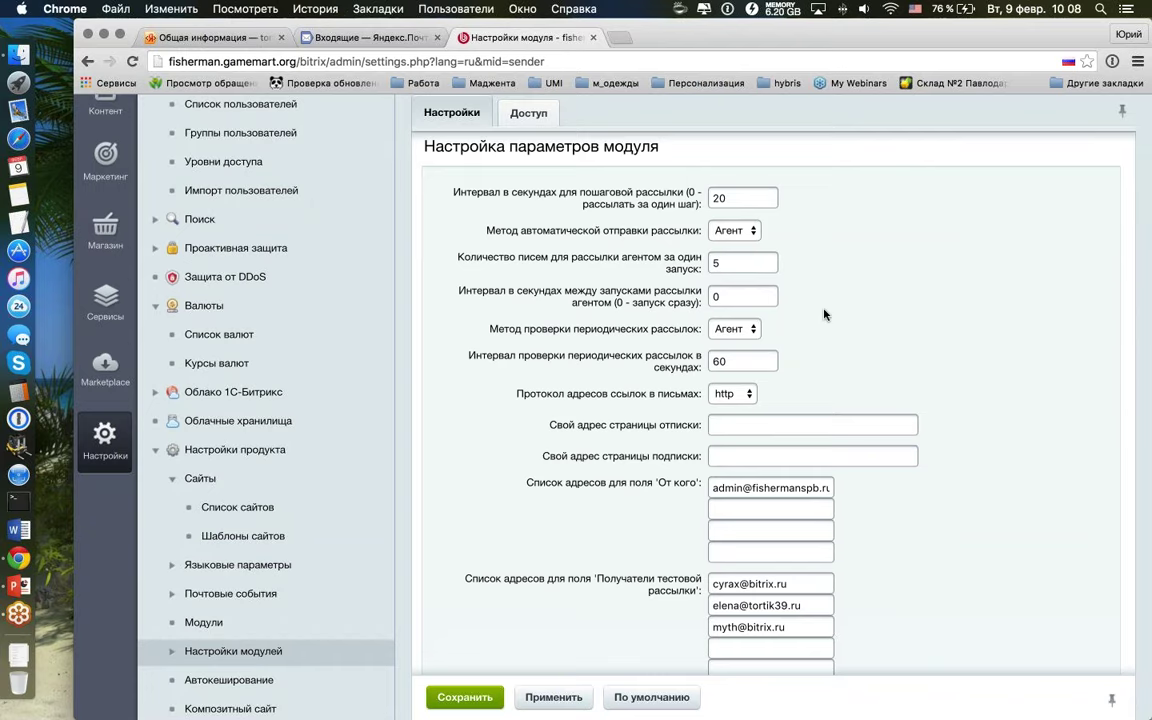
Step: Try Крон as the Метод автоматической отправки рассылки and set it back to Агент without saving
right_click(756, 235)
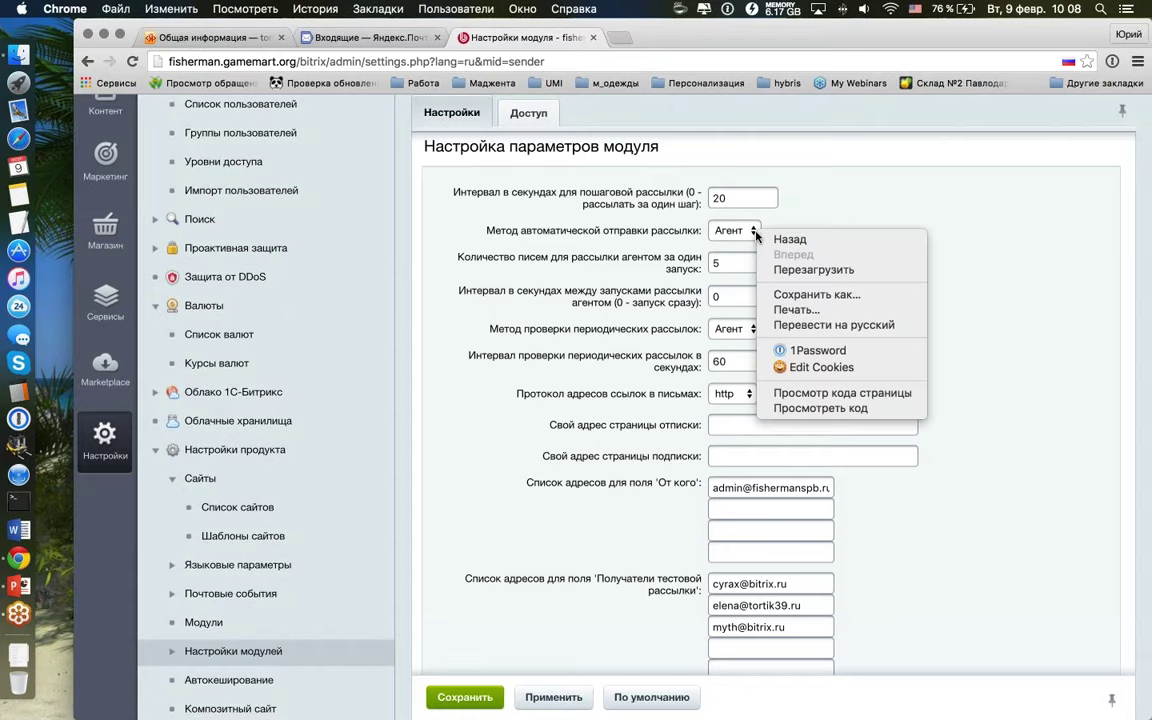
left_click(756, 235)
left_click(756, 235)
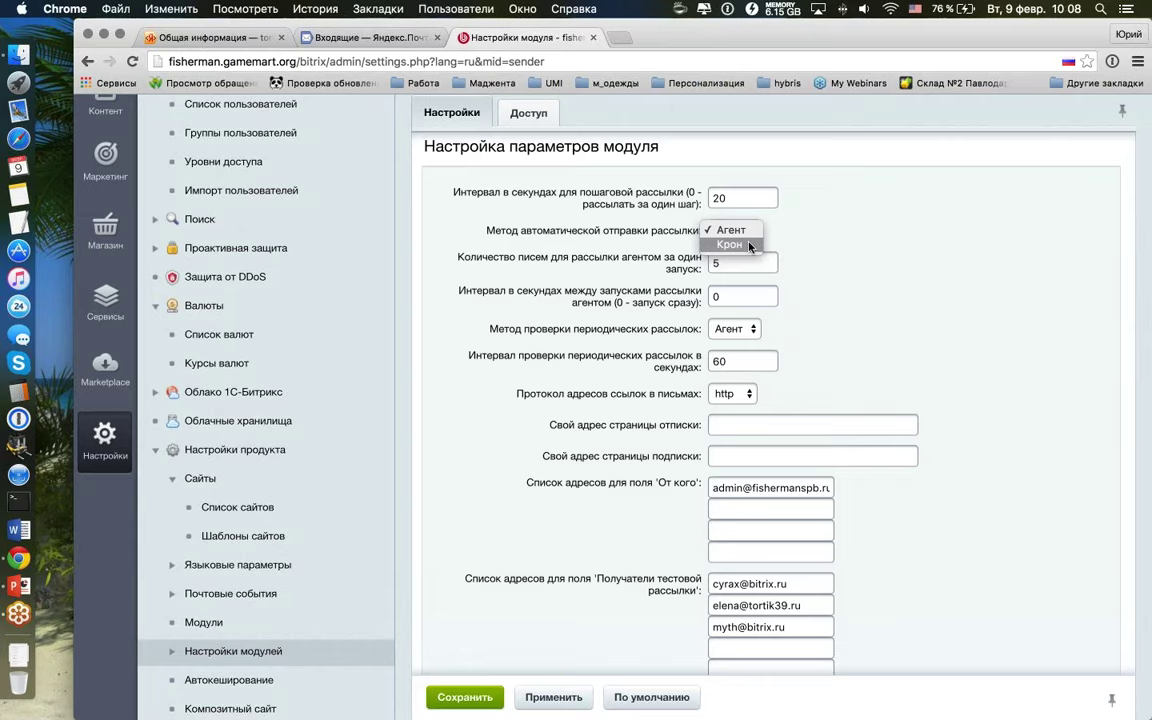
left_click(730, 244)
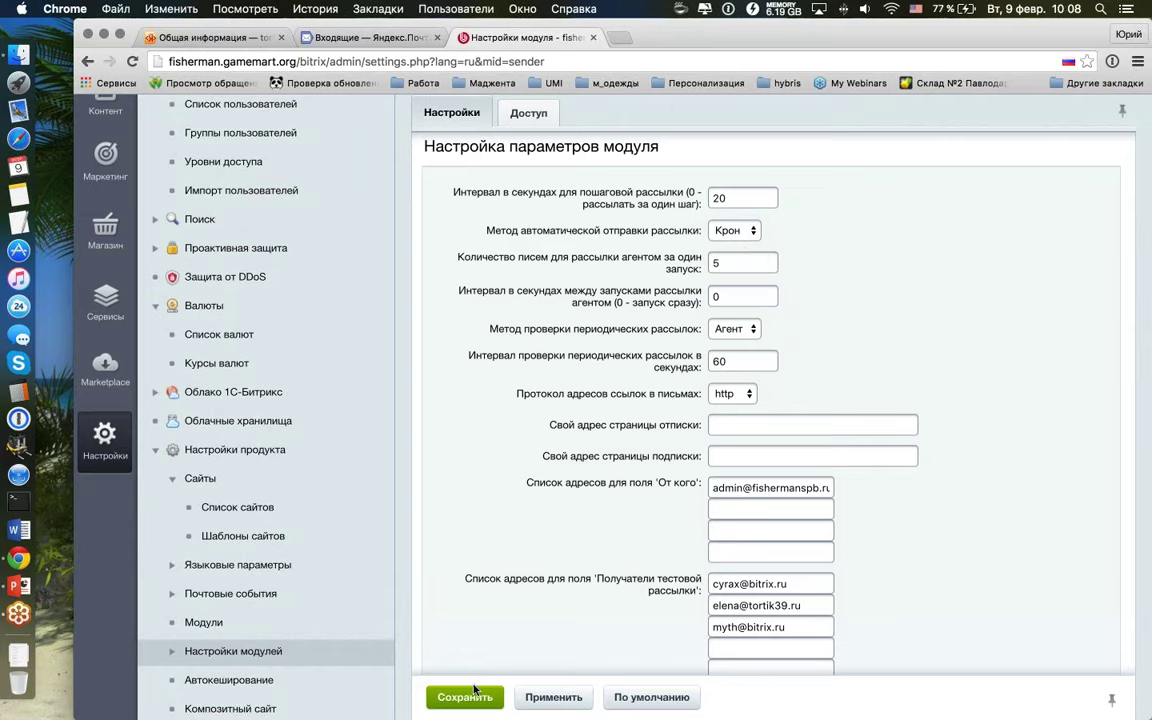
left_click(733, 230)
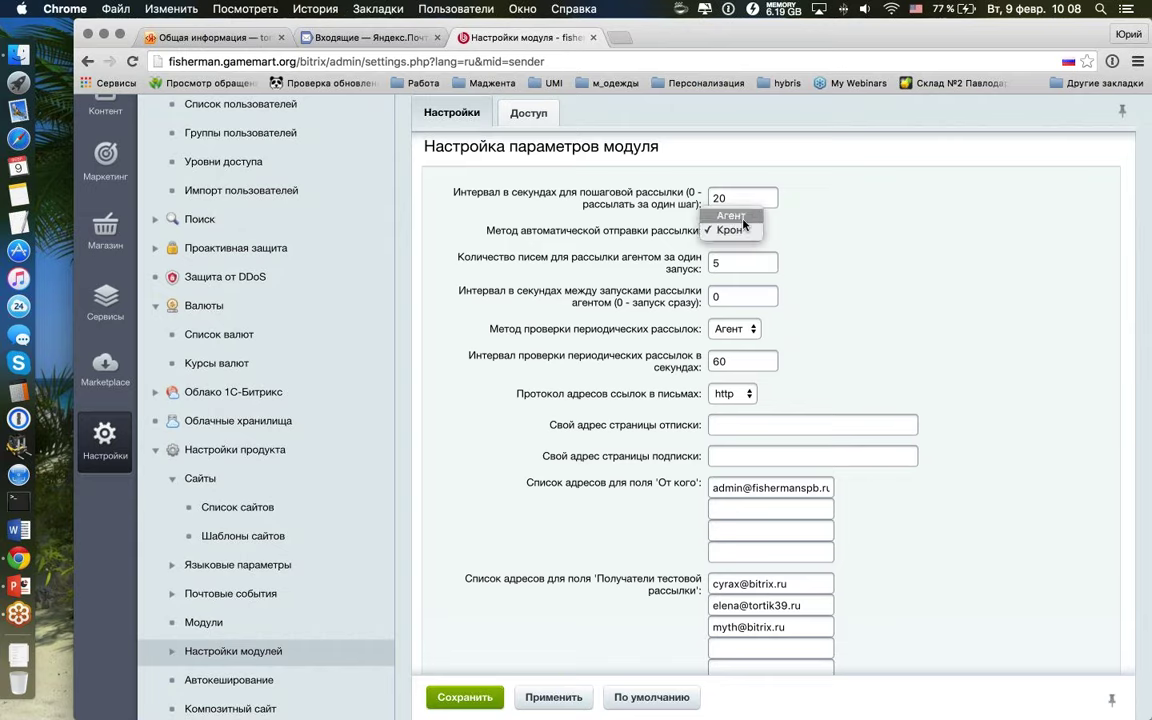
left_click(668, 196)
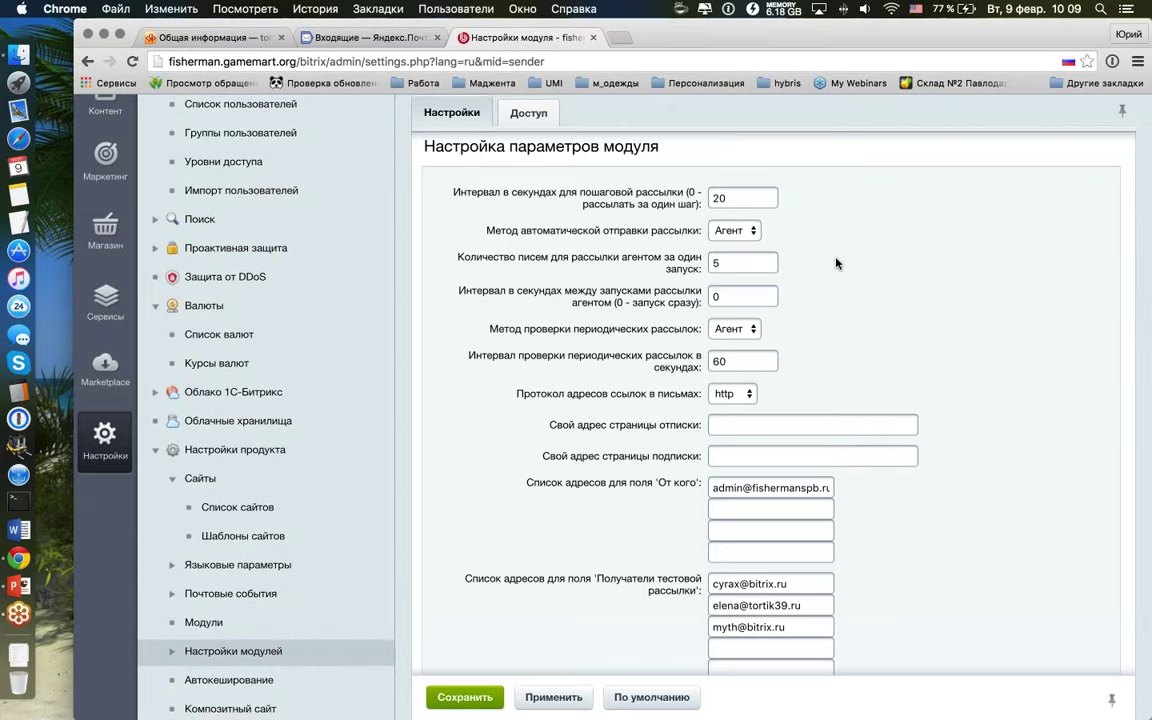
Step: Go to the Маркетинг section and open Список адресов under Email-маркетинг
scroll(671, 257, "up", 3)
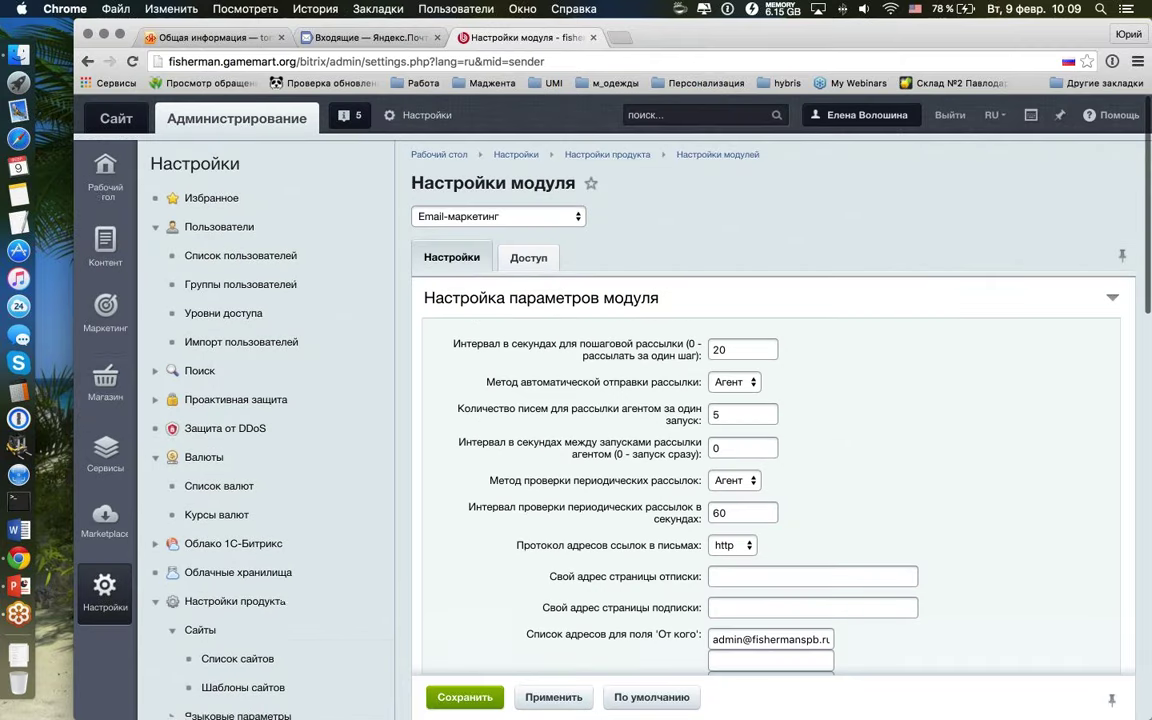
left_click(105, 380)
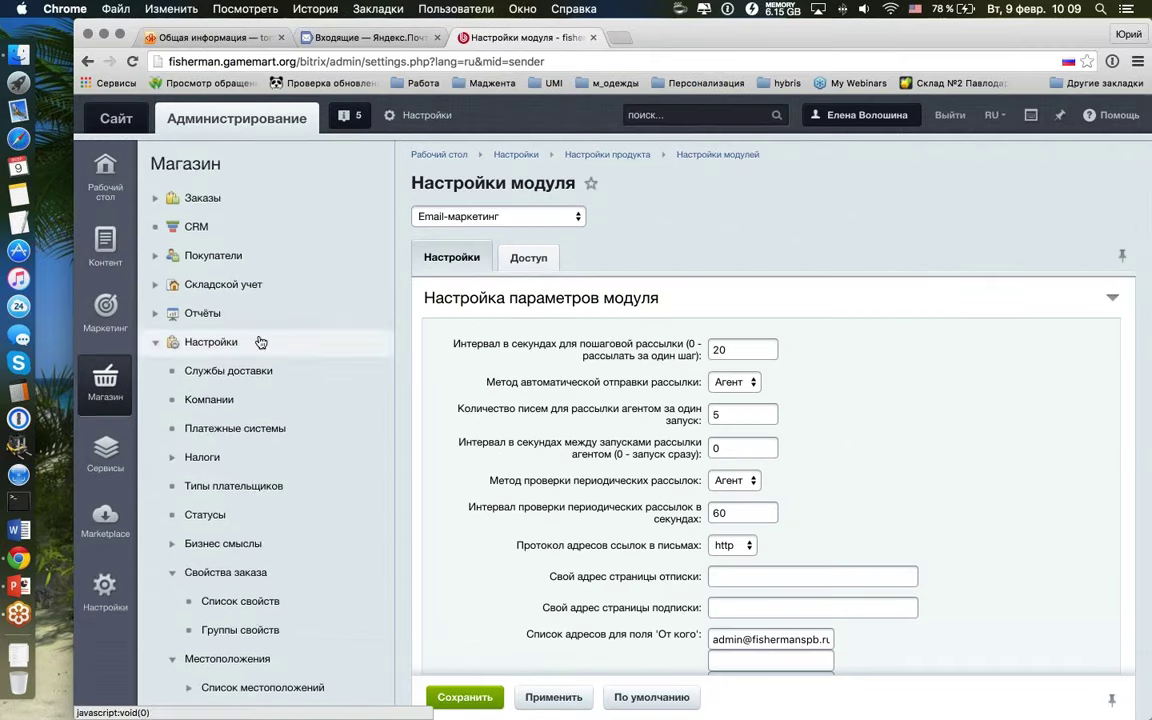
scroll(258, 340, "down", 3)
left_click(105, 238)
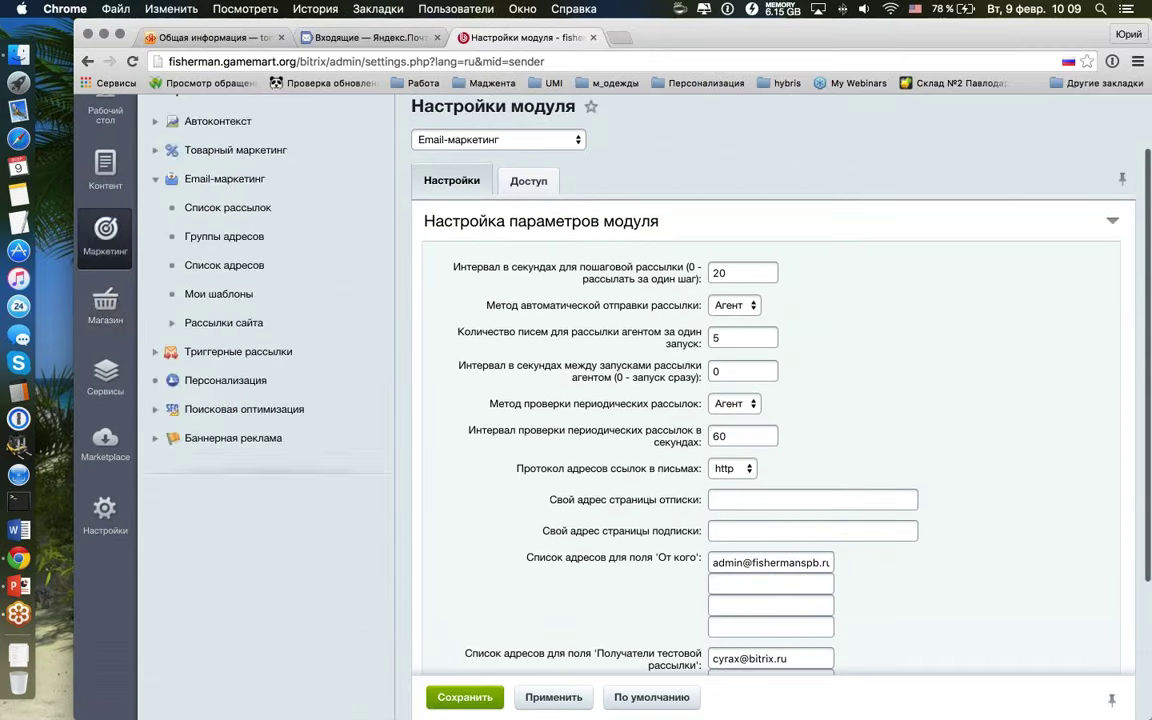
scroll(145, 262, "up", 2)
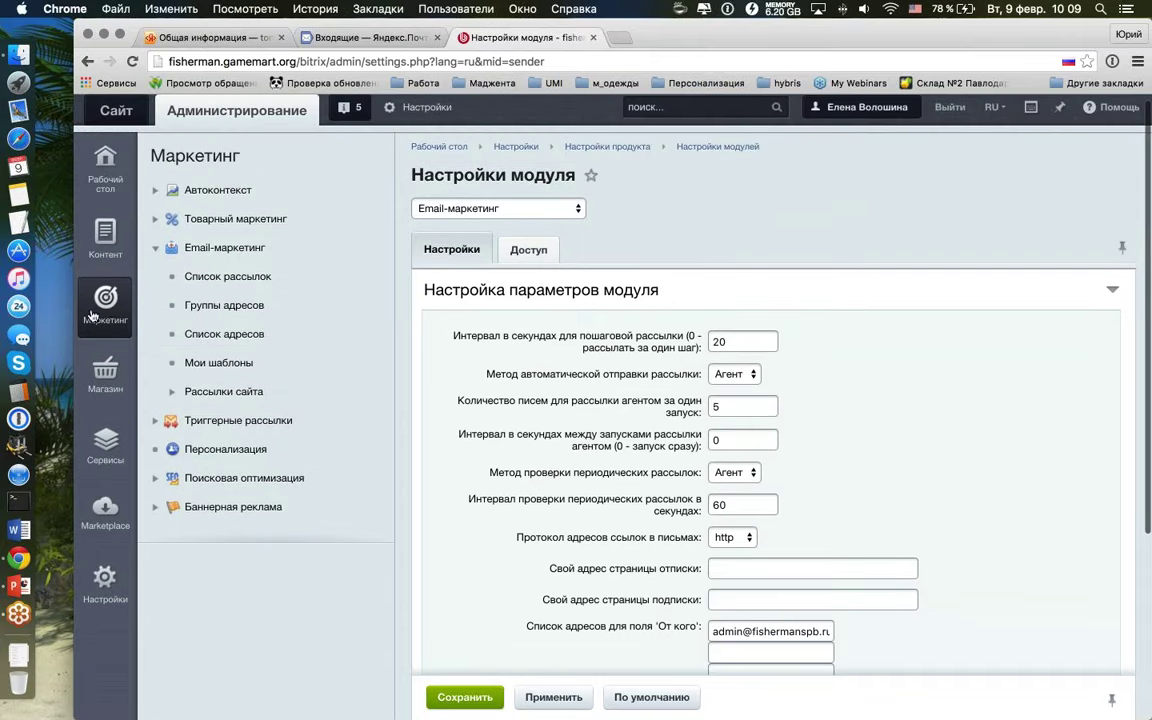
left_click(223, 342)
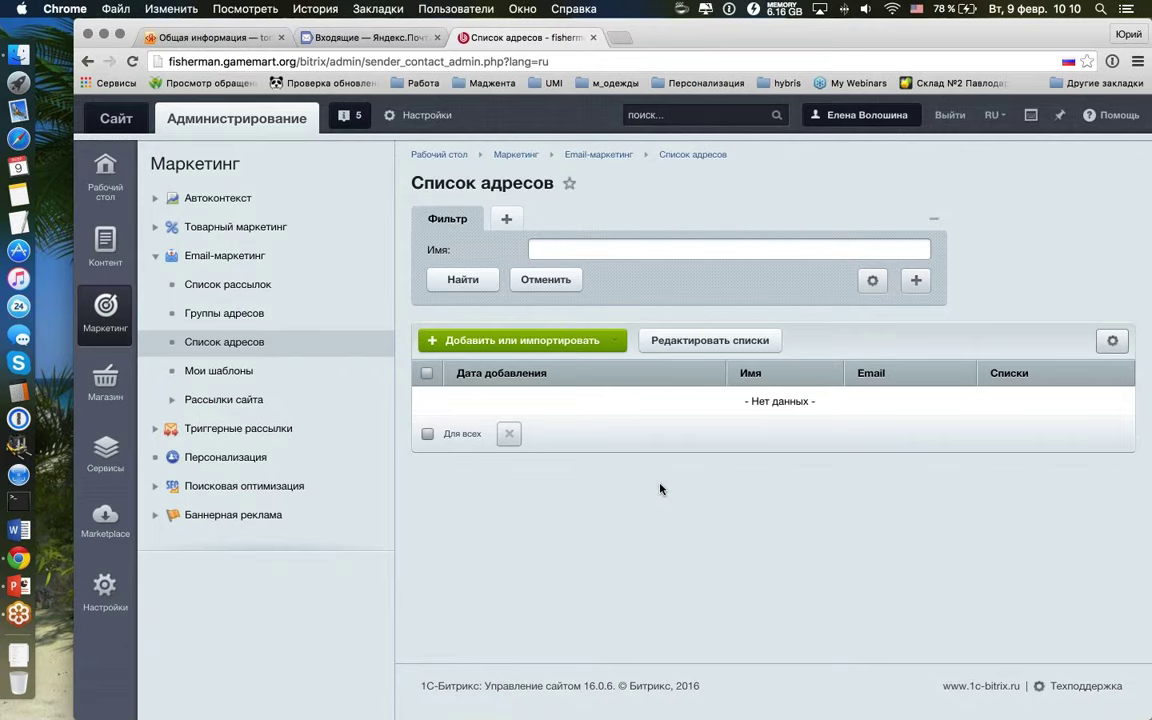
Step: Open Список пользователей in the settings section and look through the registered users and their e-mail column
left_click(105, 590)
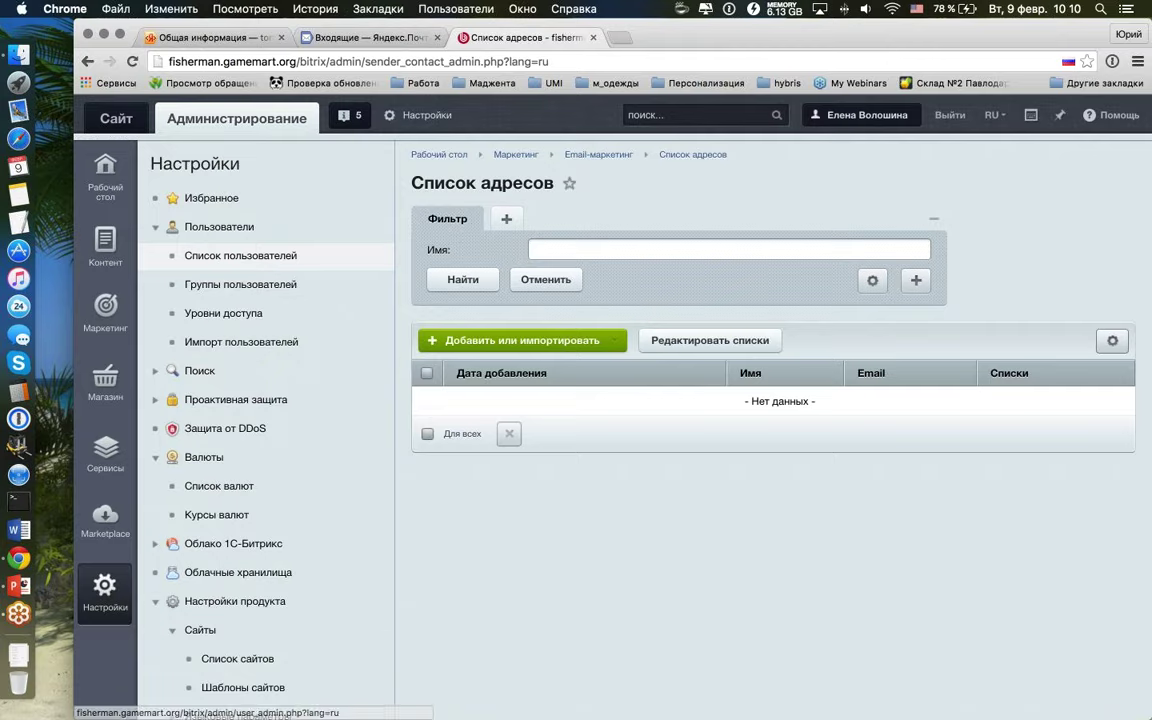
left_click(240, 256)
scroll(689, 411, "down", 8)
scroll(689, 411, "down", 5)
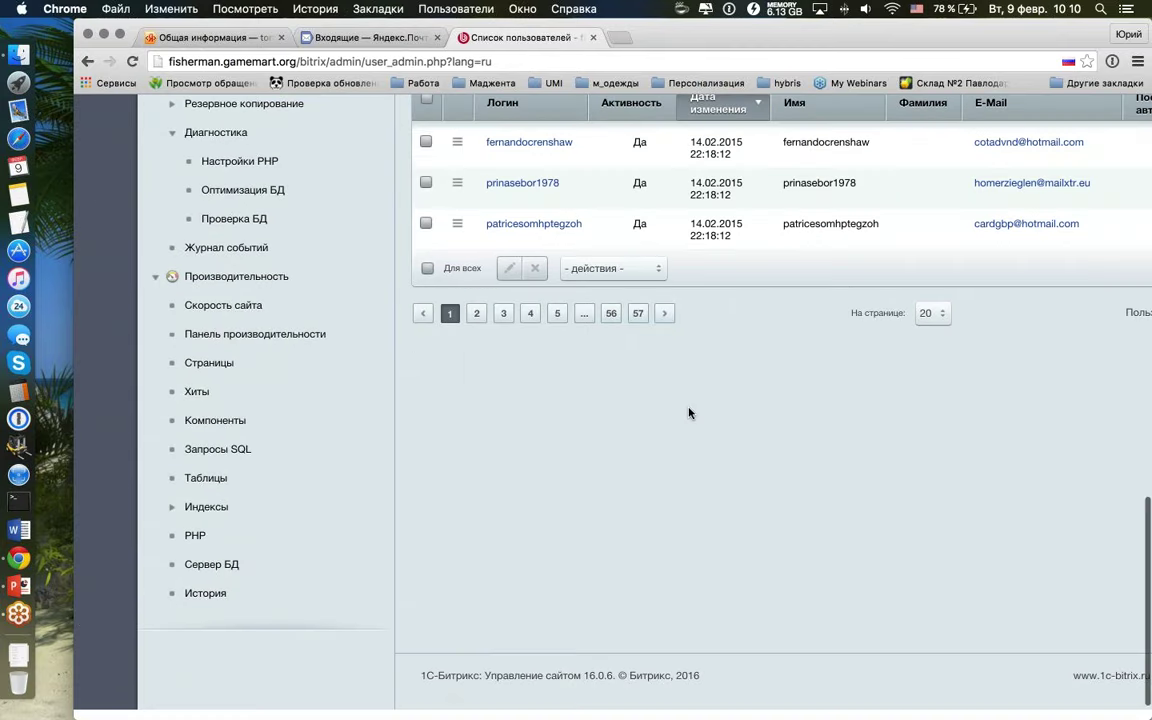
scroll(1063, 400, "right", 3)
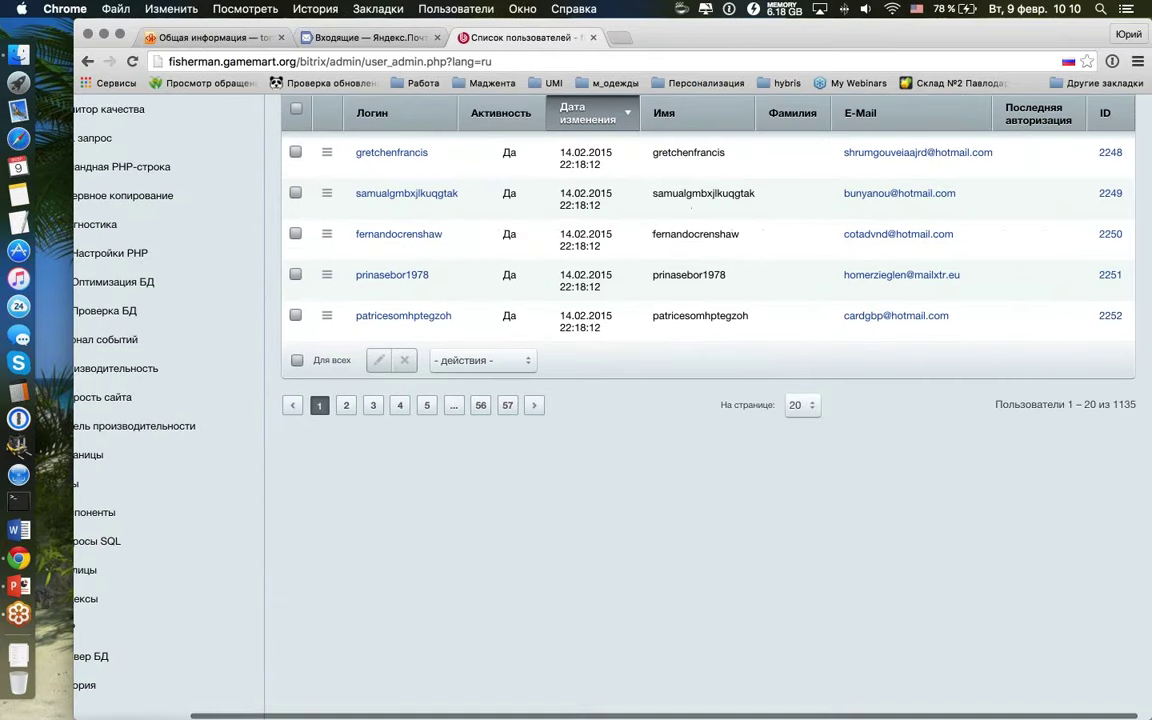
scroll(1082, 399, "up", 10)
scroll(1082, 399, "left", 3)
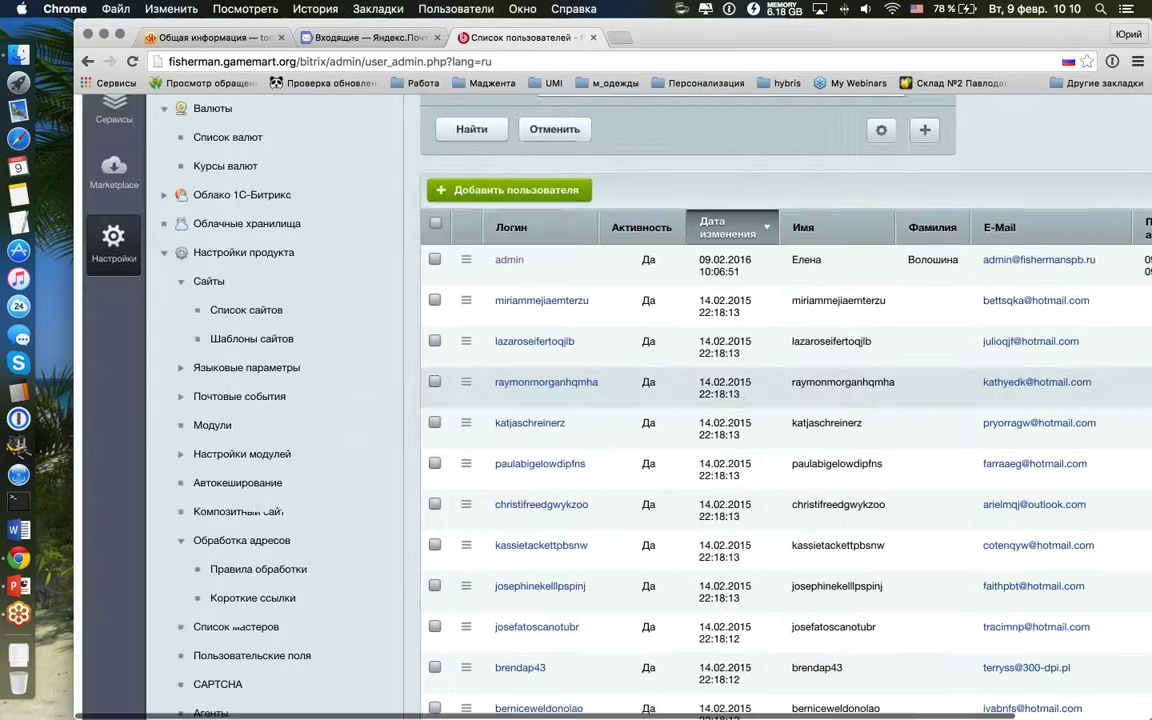
scroll(1082, 399, "up", 3)
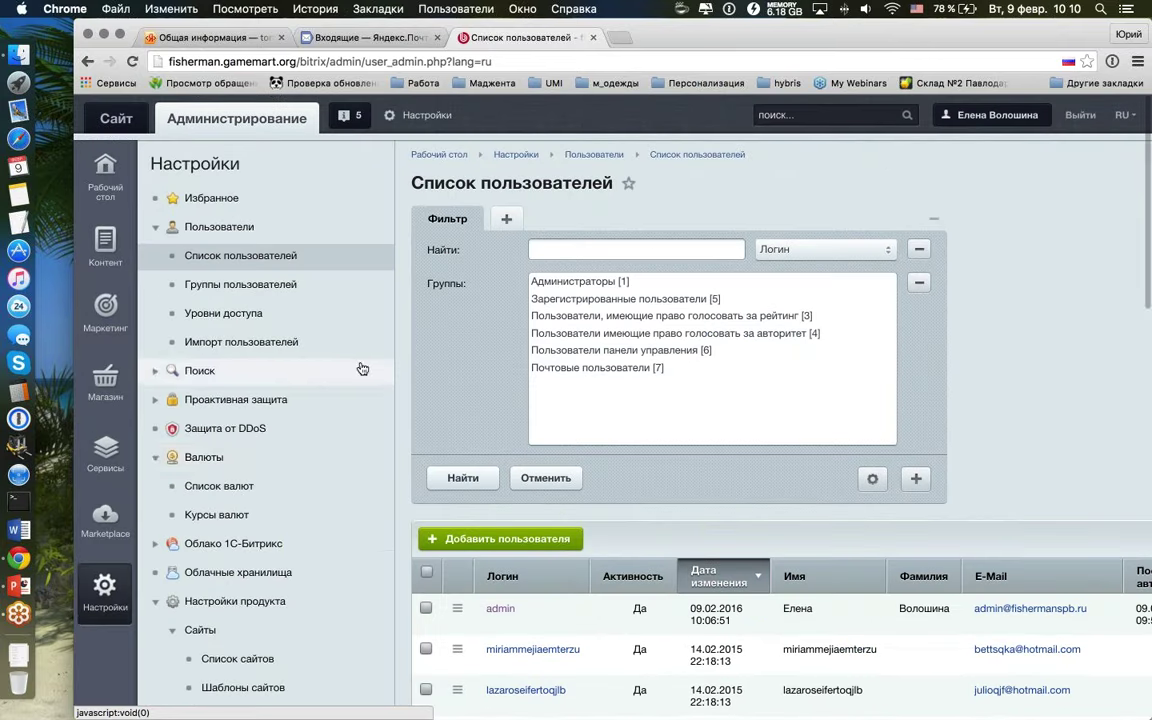
Step: Return to Список адресов in Email-маркетинг, open the form for manually adding one address or a list, and look through its parameters
left_click(105, 310)
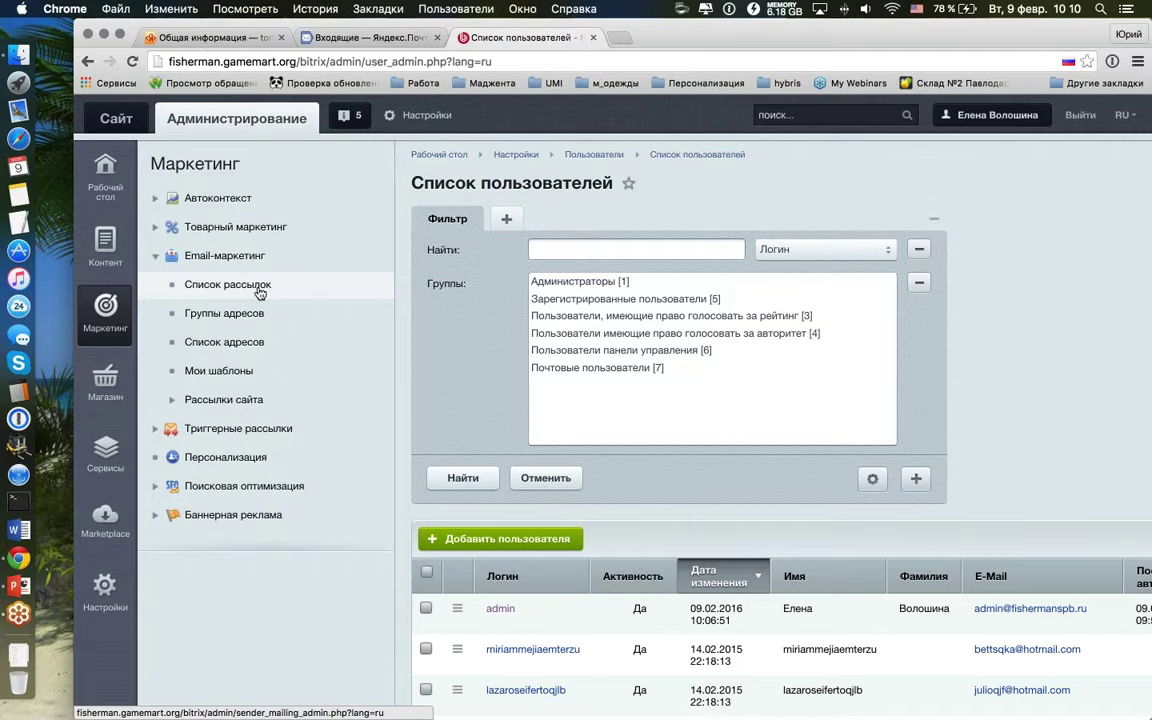
left_click(224, 342)
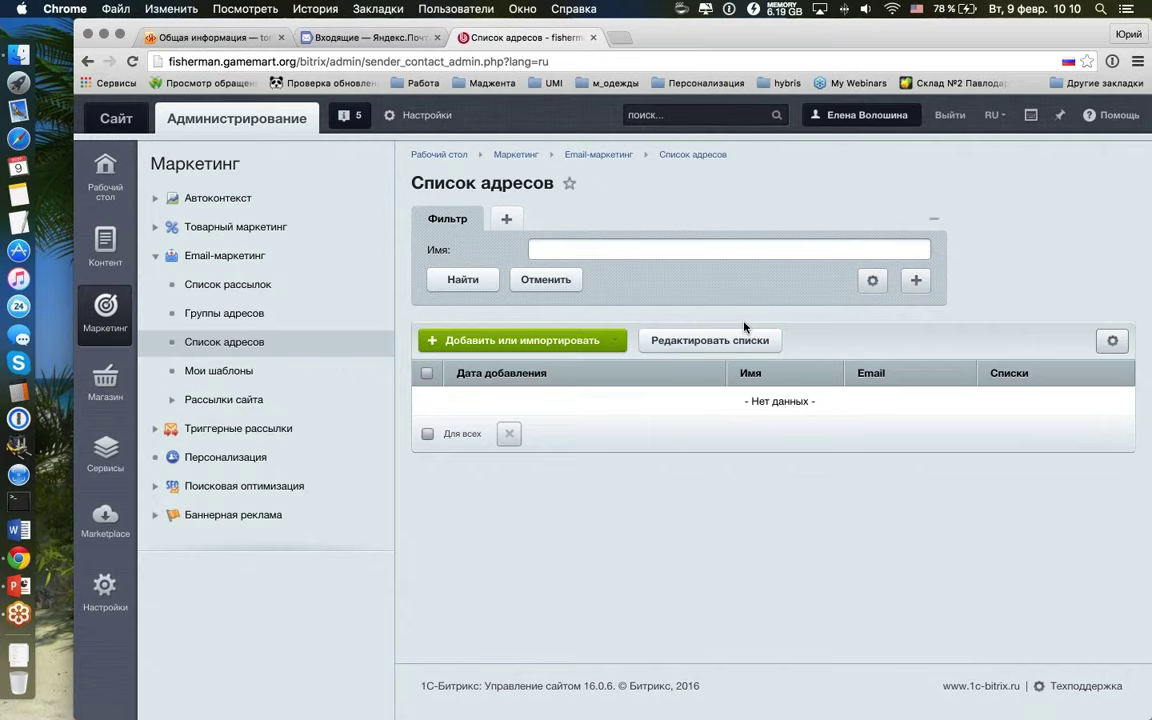
left_click(607, 343)
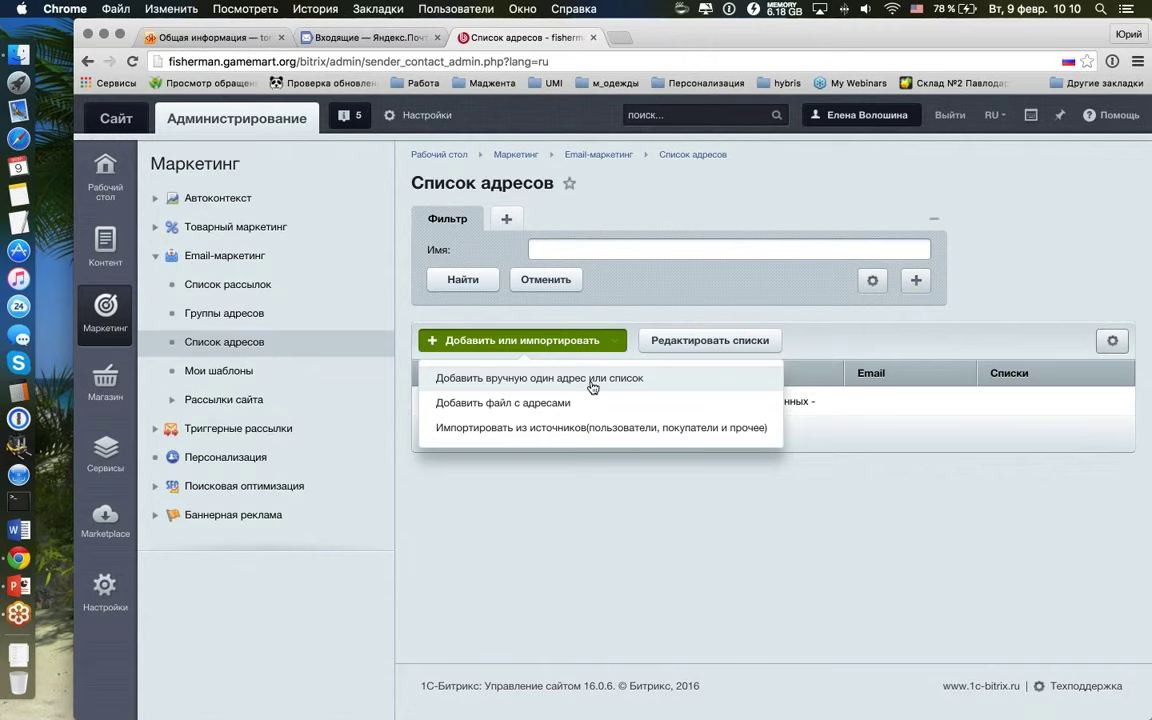
left_click(680, 385)
scroll(784, 347, "down", 2)
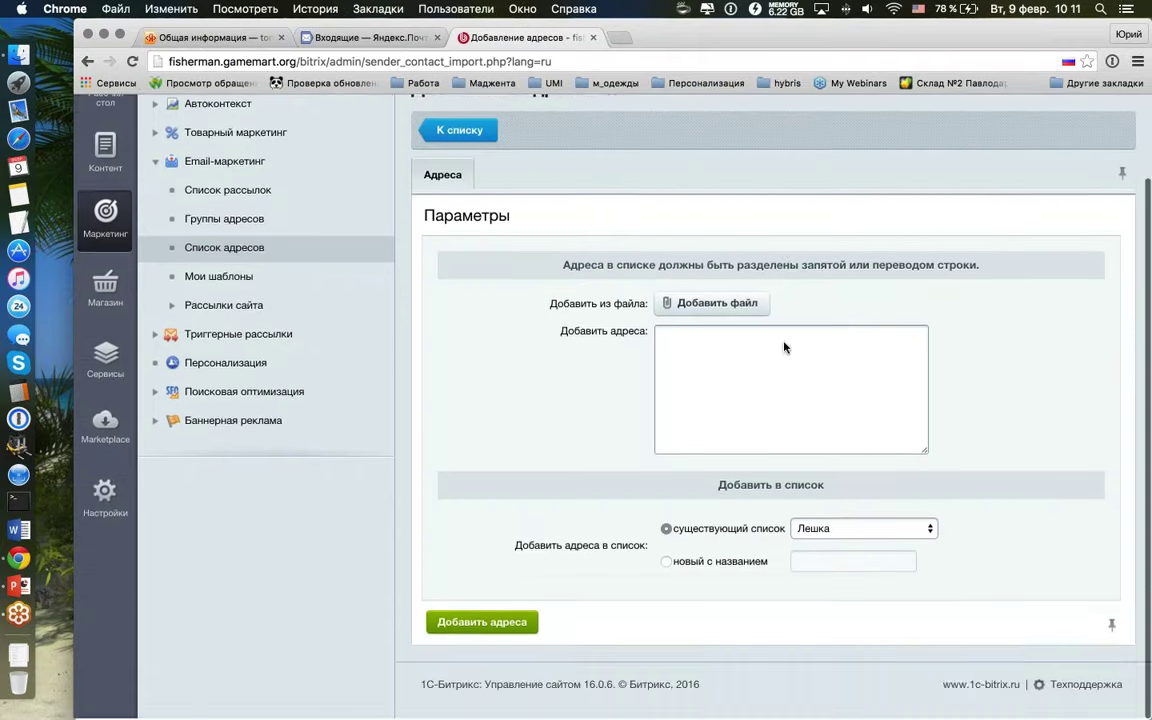
scroll(815, 352, "up", 2)
scroll(815, 352, "down", 2)
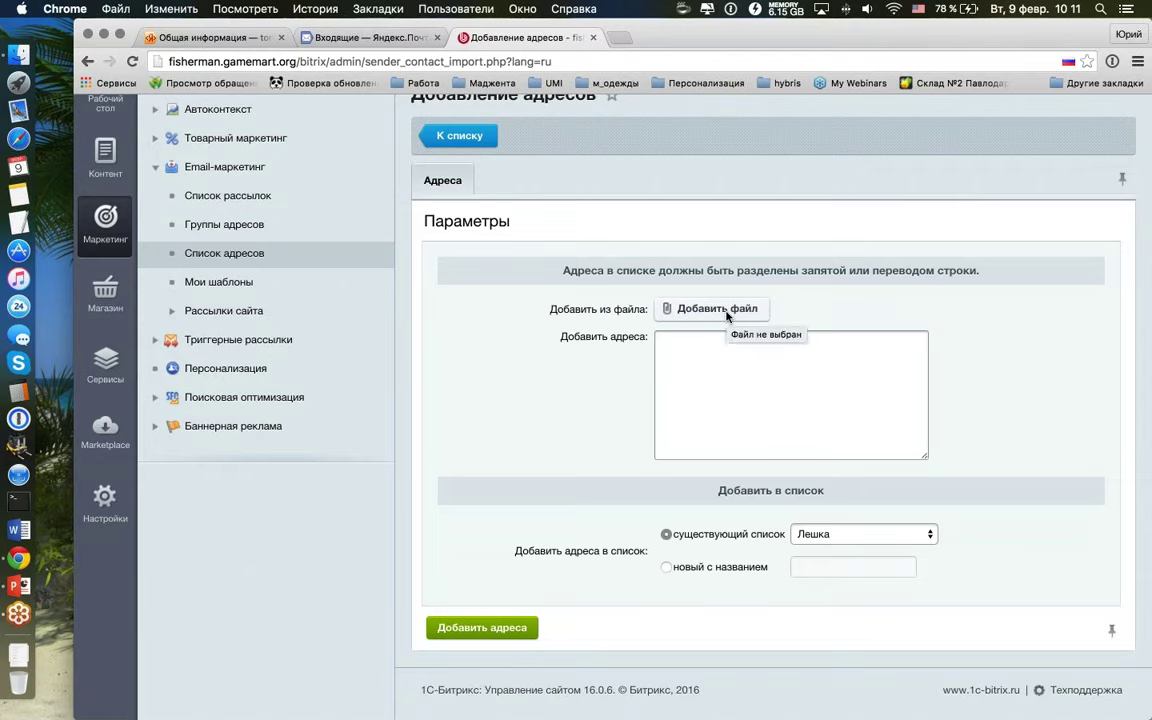
Step: Go back to Список адресов and open the address import from sources (пользователи, покупатели и прочее)
left_click(477, 142)
left_click(566, 342)
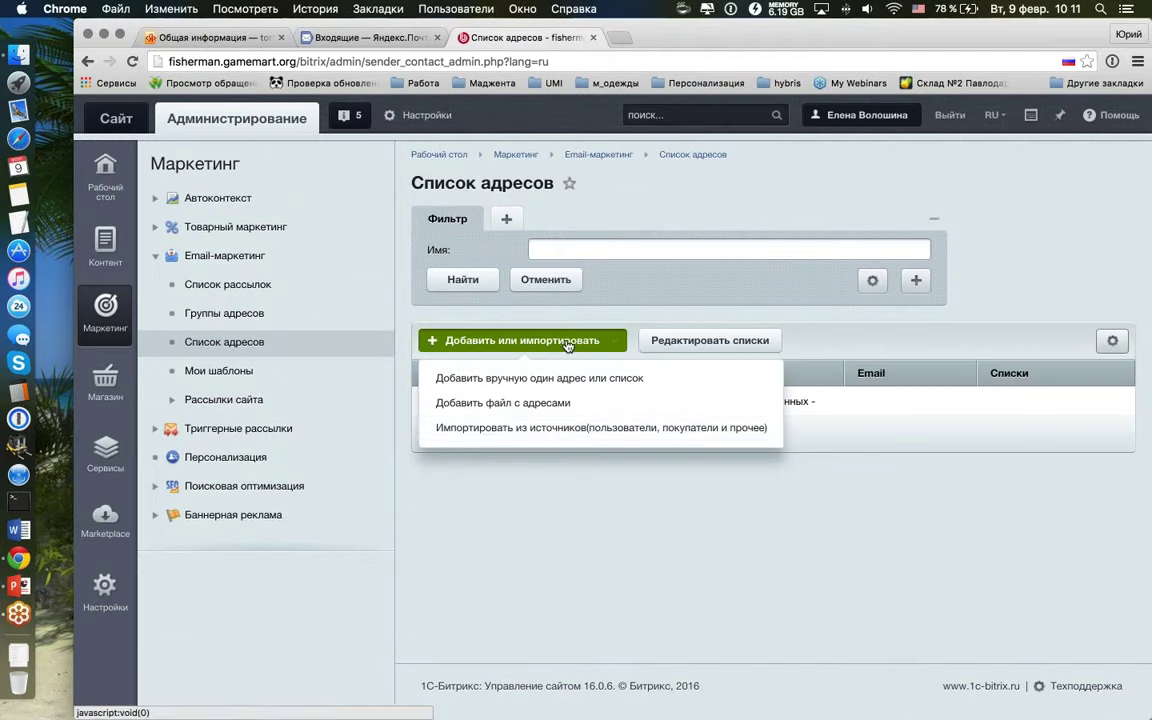
left_click(593, 437)
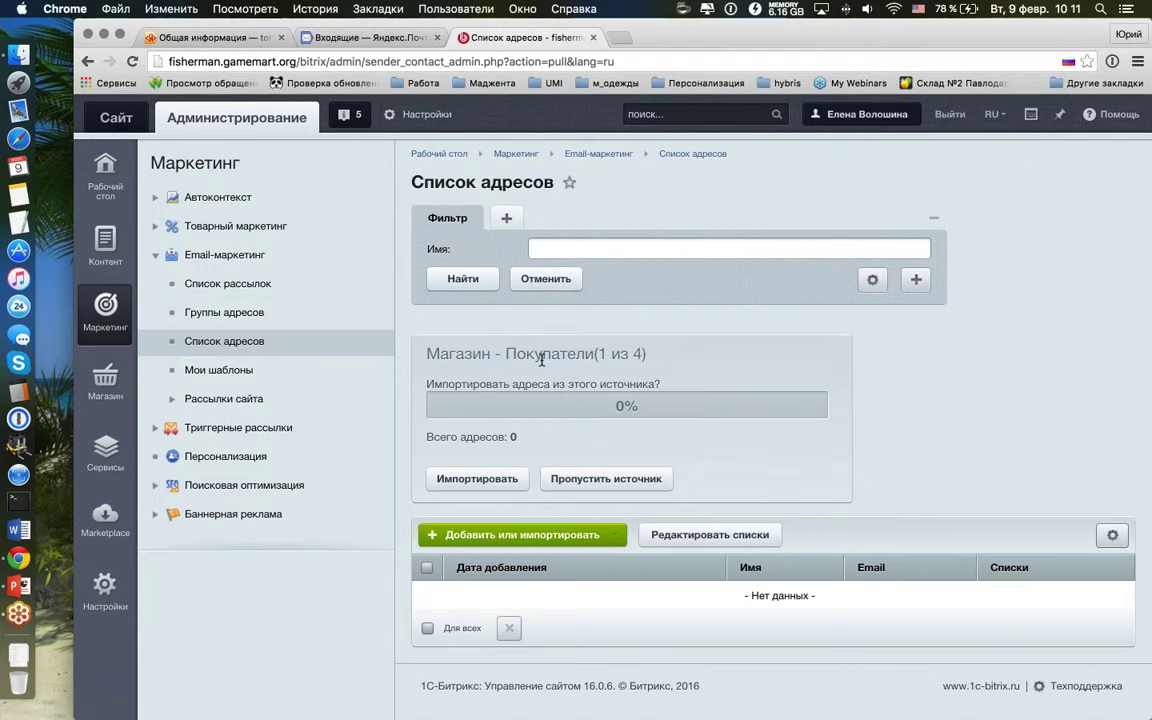
left_click_drag(599, 354, 638, 354)
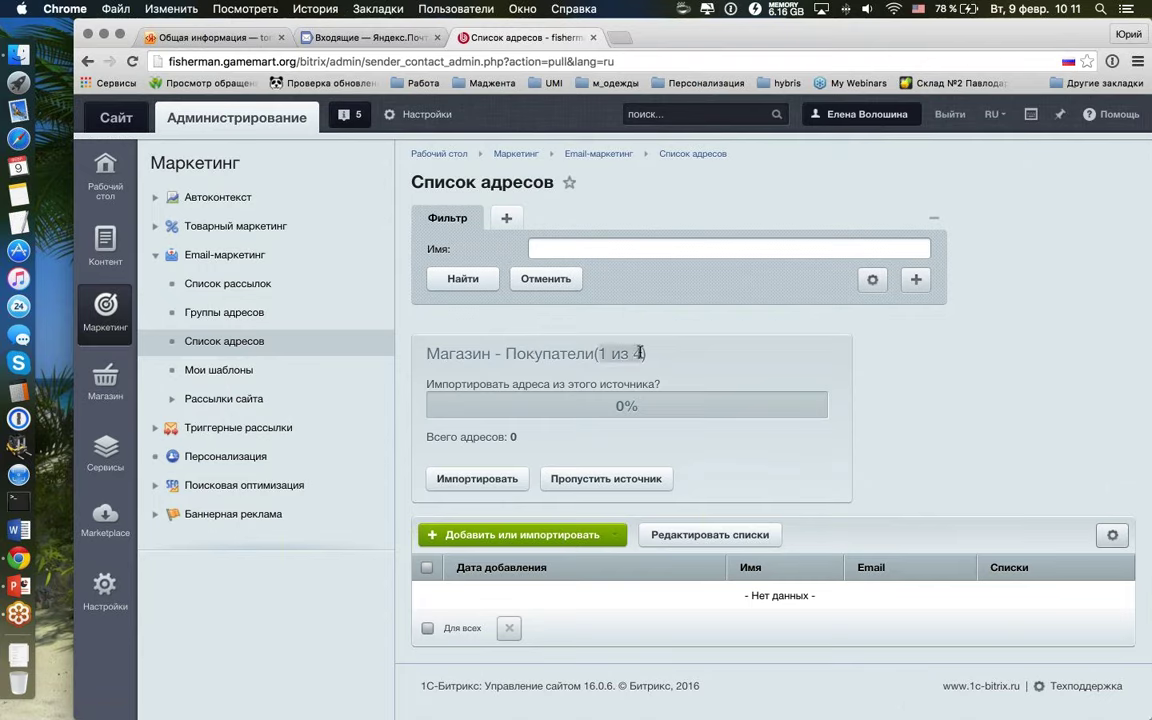
Step: Import addresses from the Магазин - Покупатели source and review its import summary
left_click(454, 352)
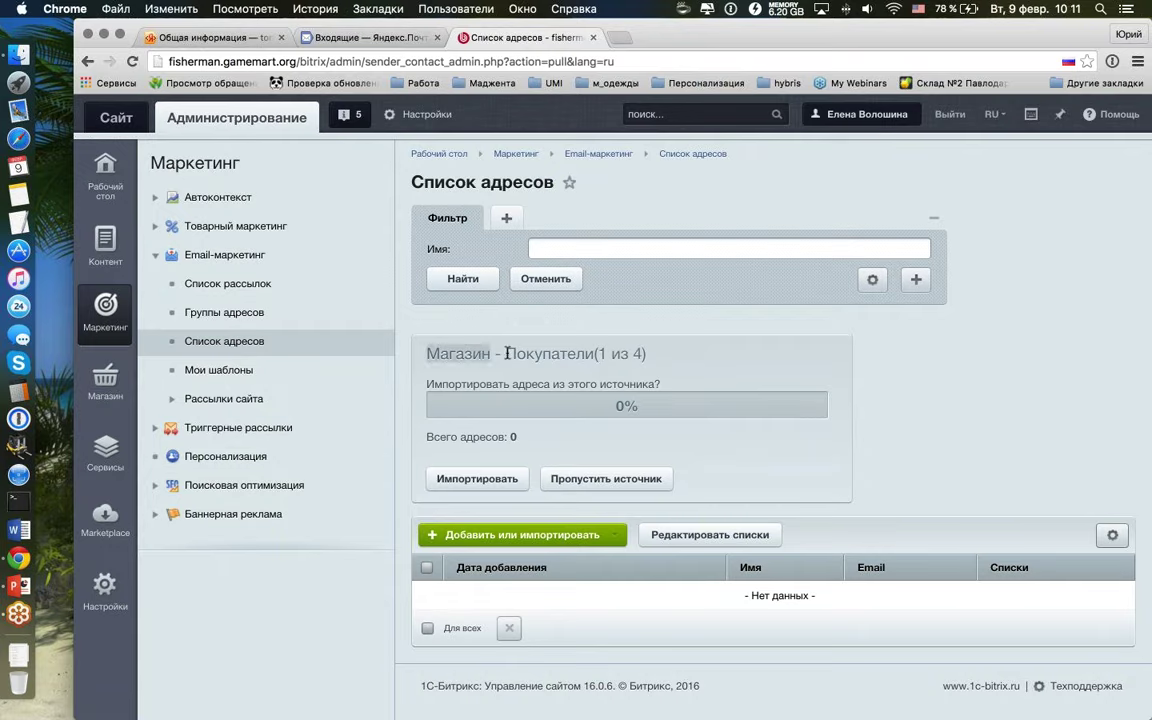
left_click_drag(517, 354, 593, 354)
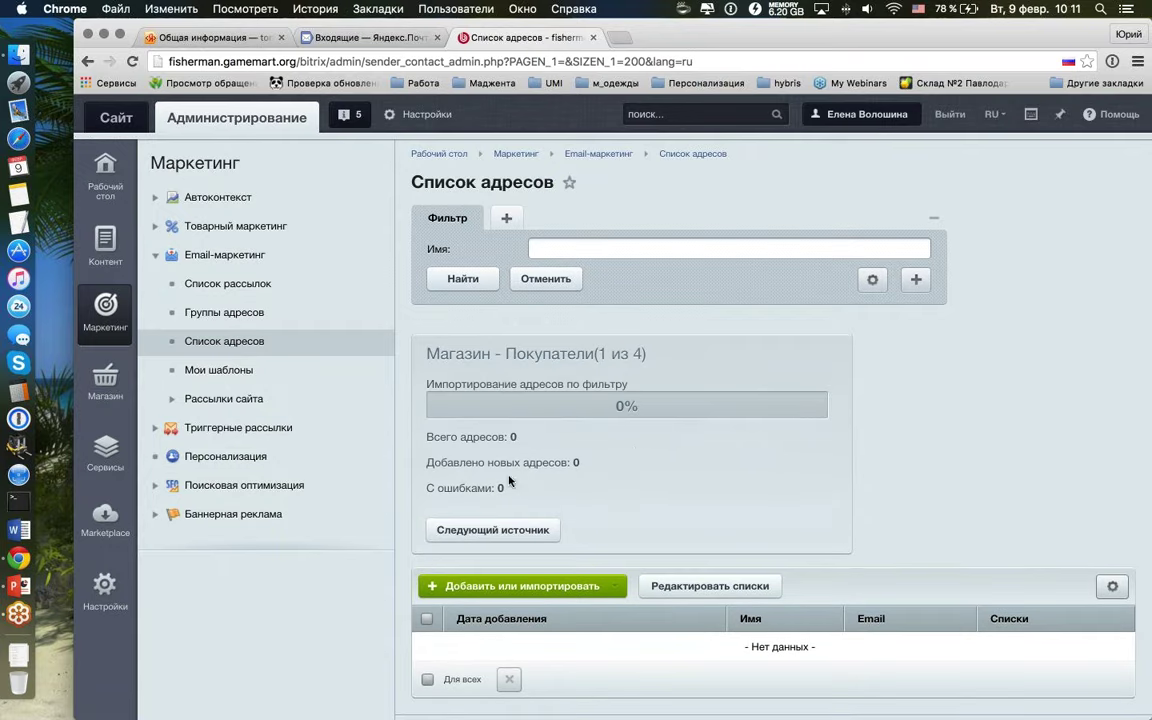
scroll(582, 420, "down", 1)
scroll(582, 420, "down", 1)
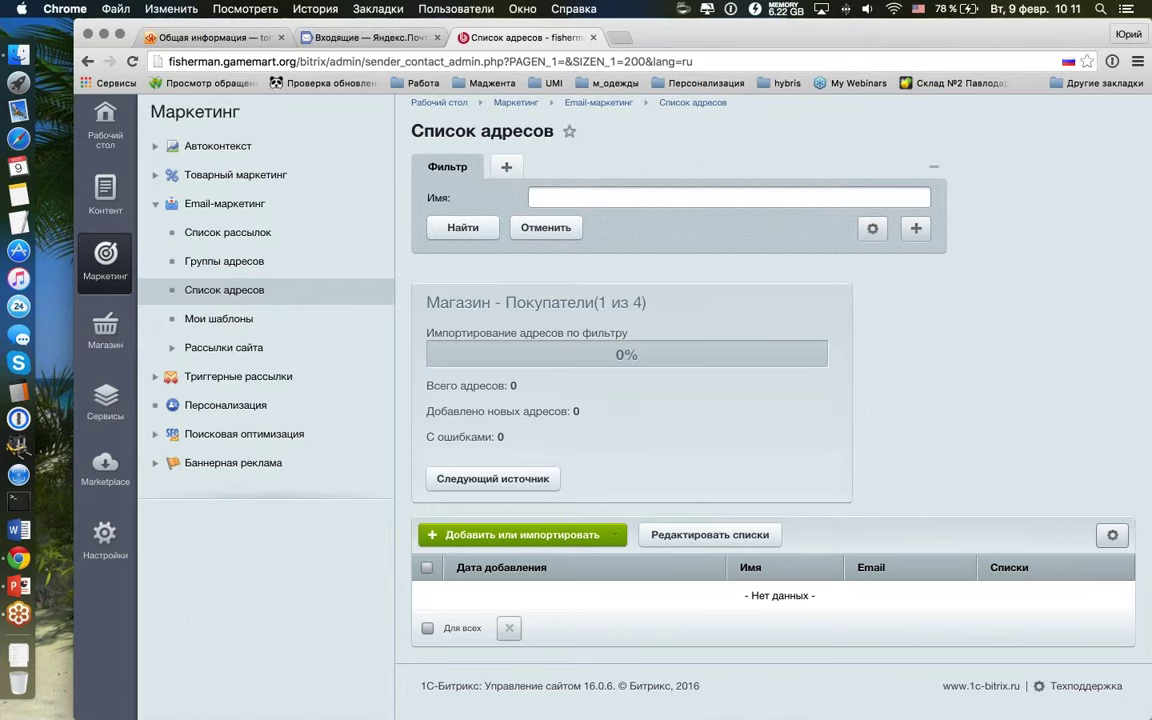
left_click_drag(426, 386, 505, 386)
left_click_drag(429, 413, 588, 410)
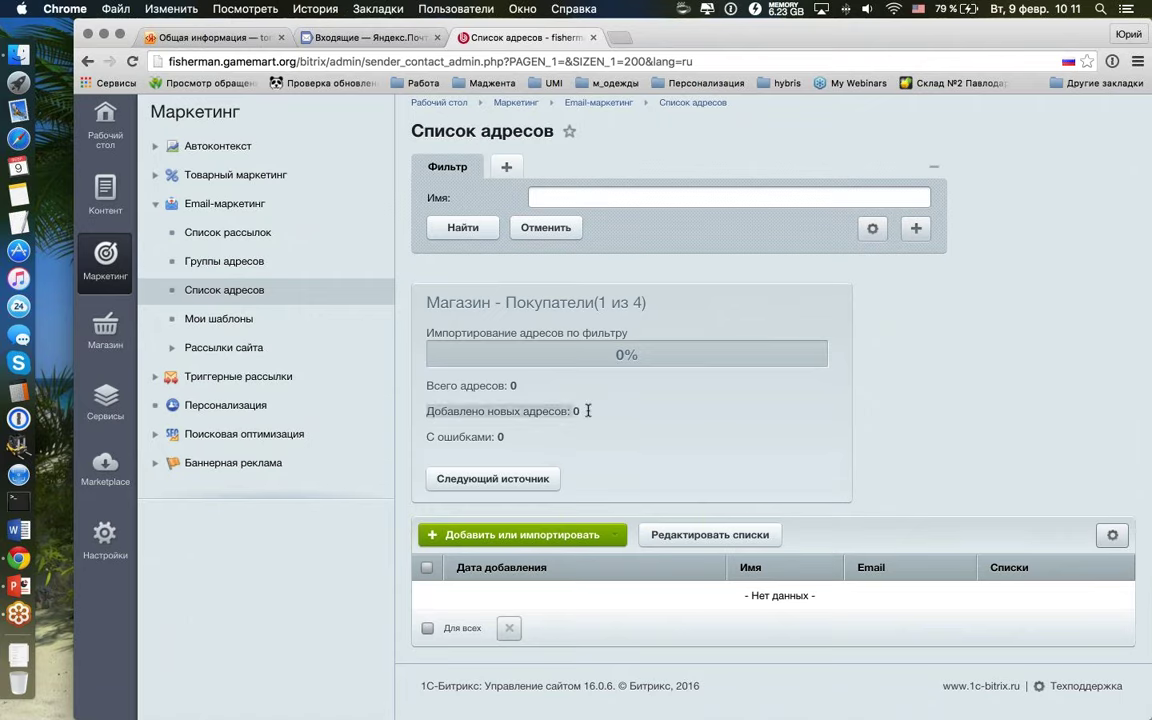
Step: Move on to the Подписка, рассылки - Подписчики source, import its addresses and review the import summary
left_click(493, 478)
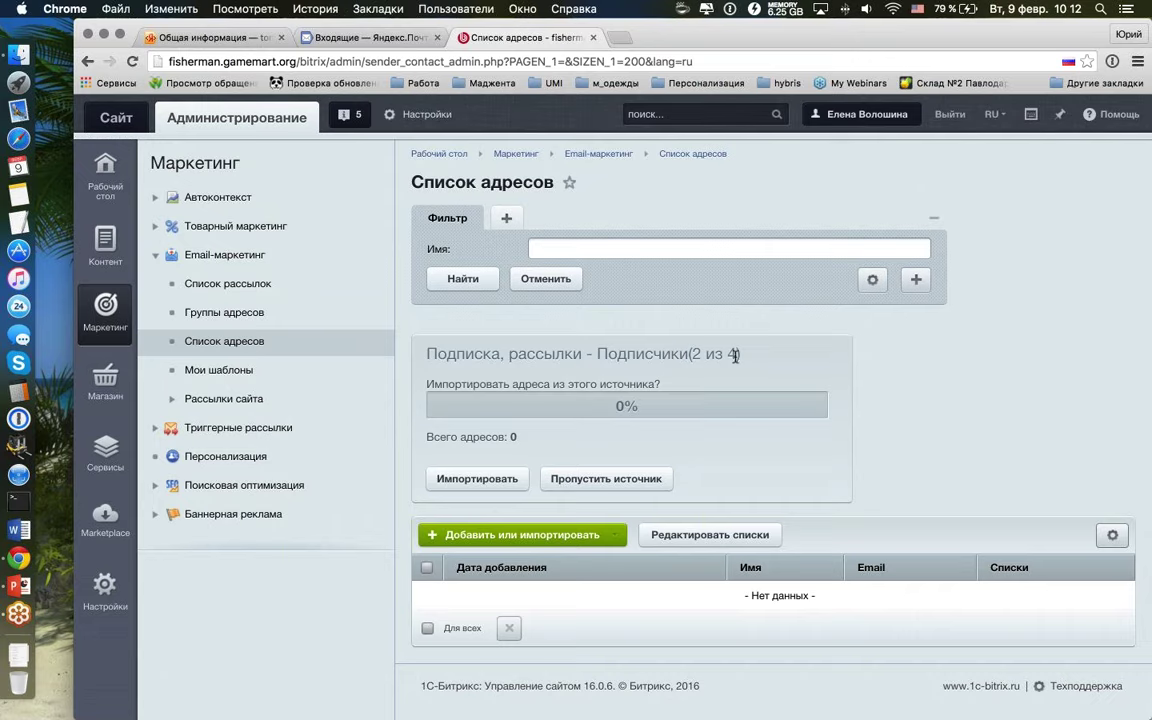
left_click(506, 478)
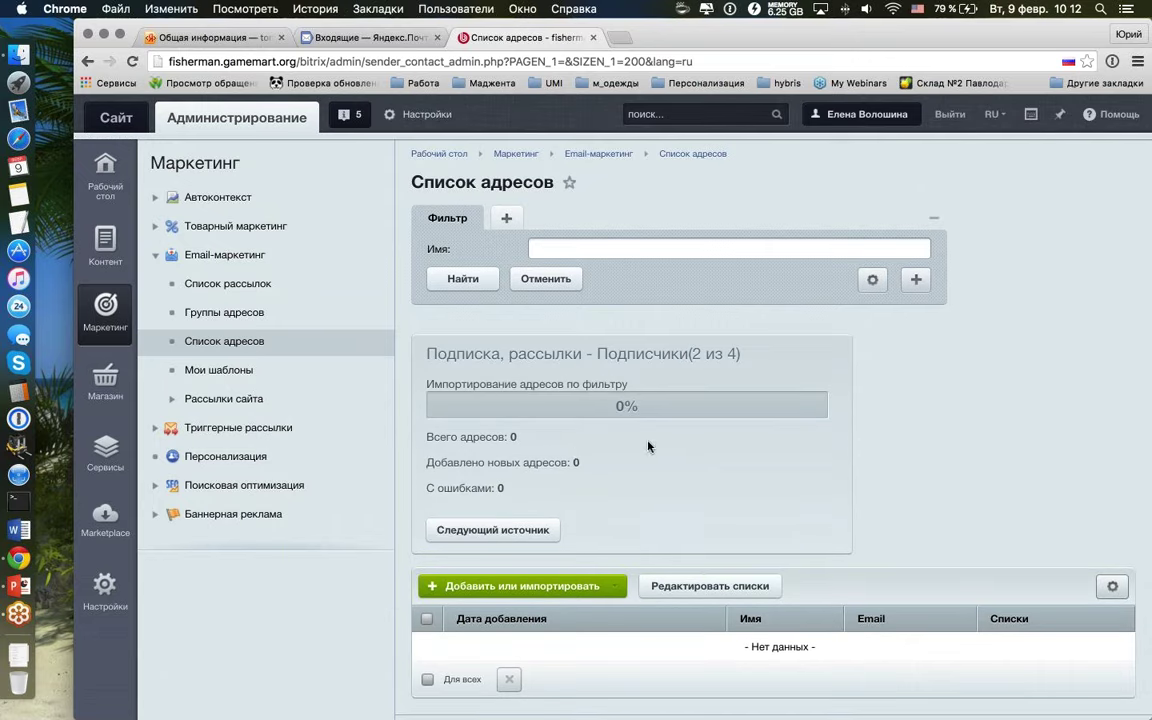
scroll(648, 446, "down", 2)
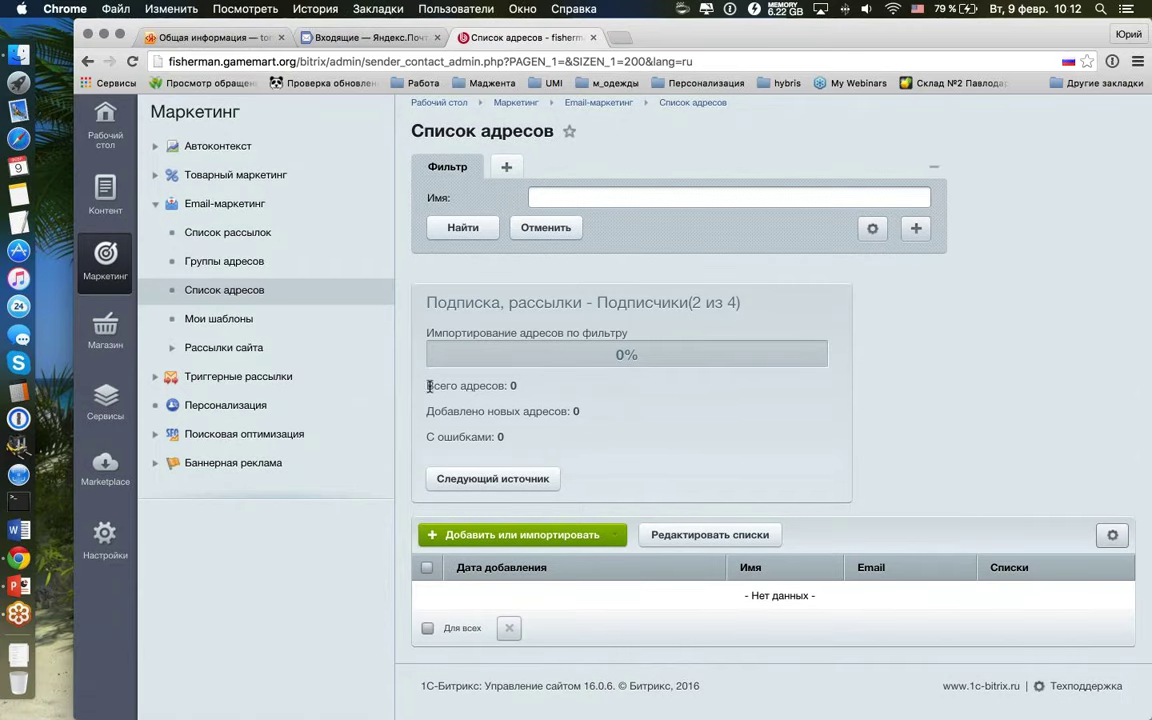
left_click_drag(425, 384, 543, 432)
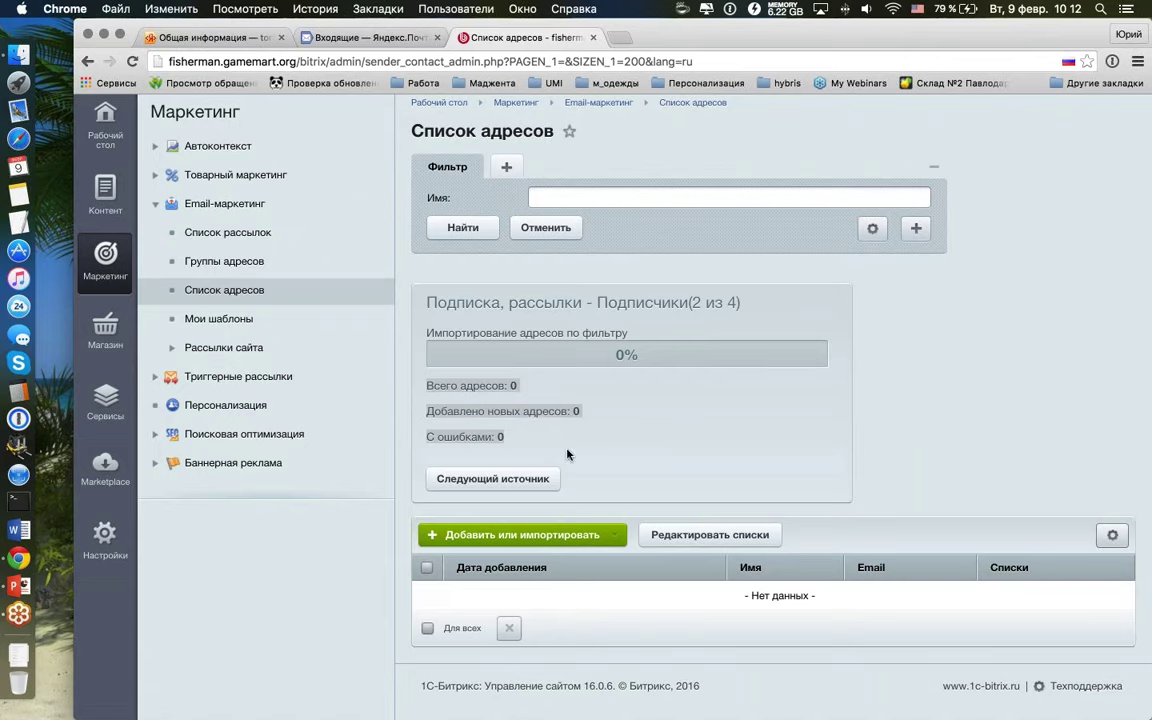
left_click_drag(502, 302, 595, 302)
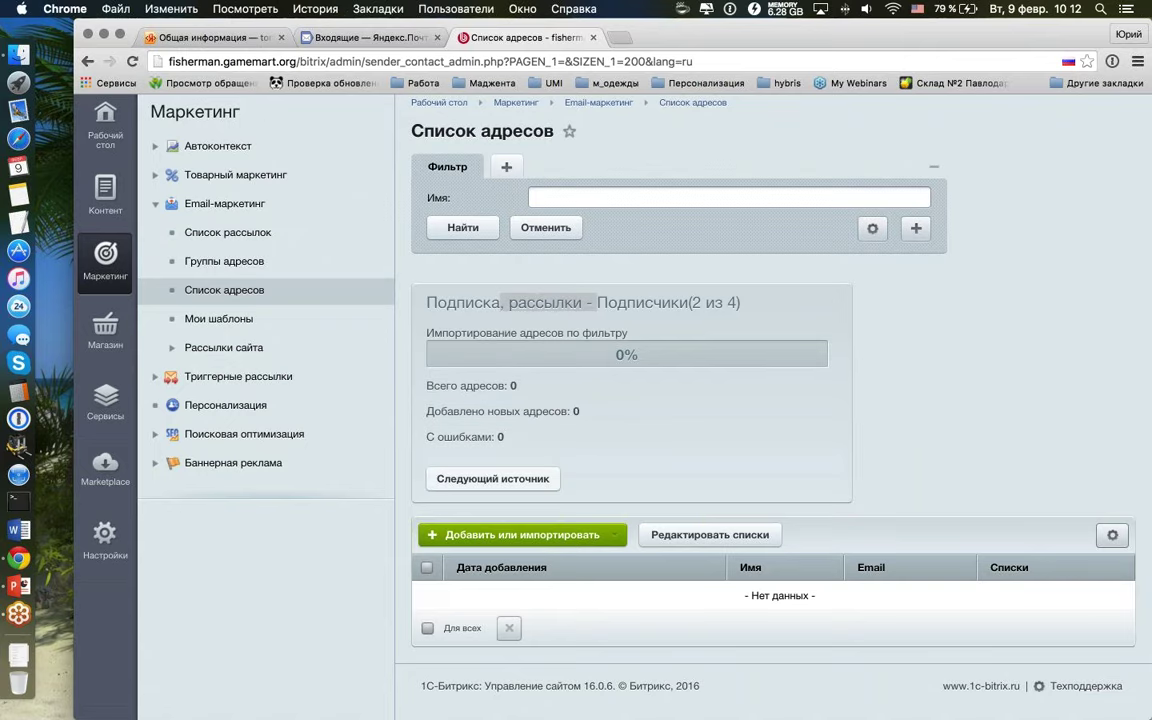
Step: Move on to the Пользователи source and import all of its addresses
left_click(497, 481)
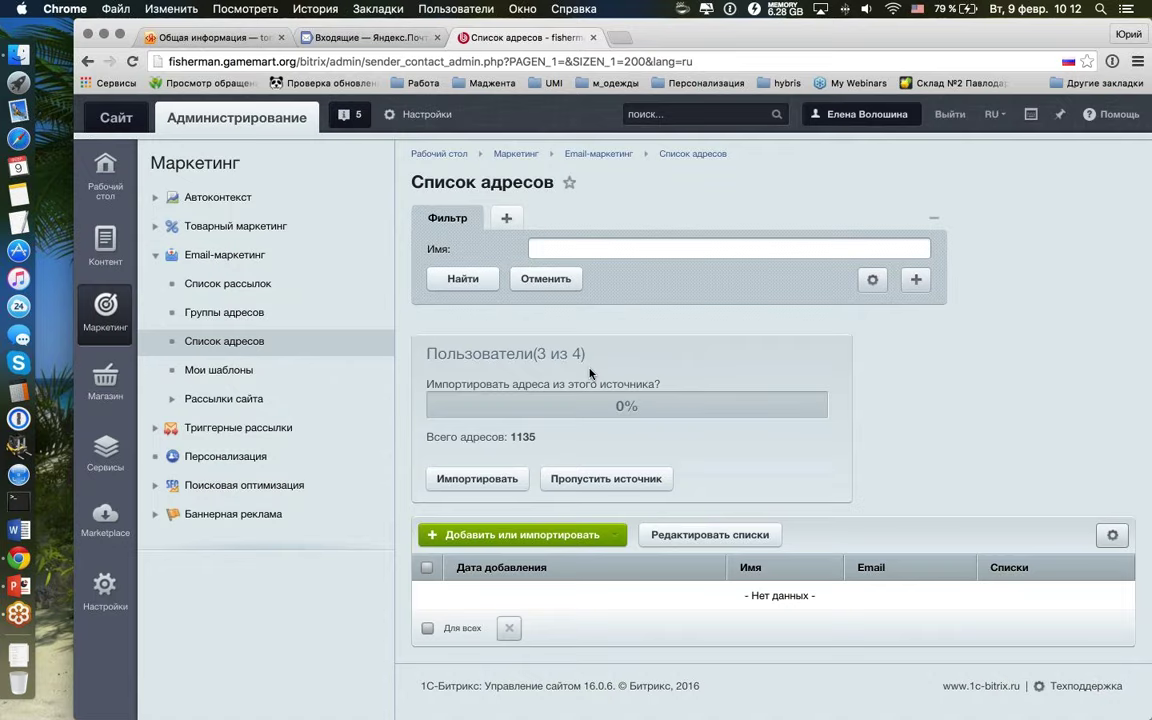
left_click_drag(427, 438, 537, 438)
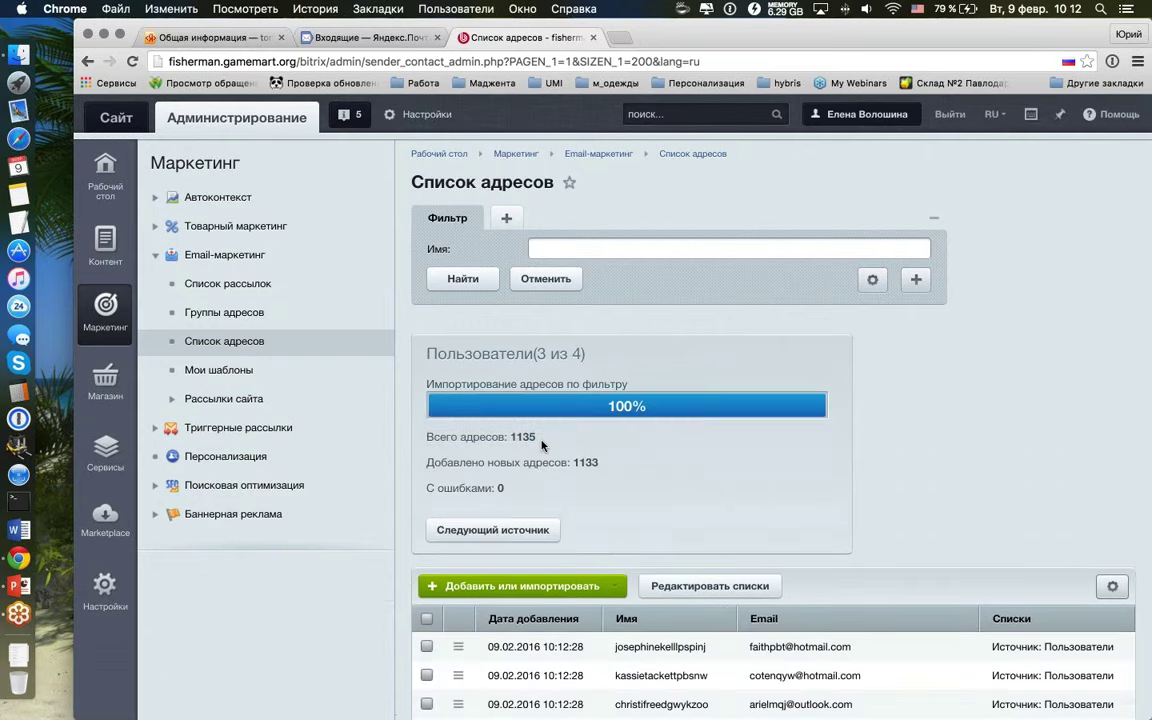
Step: Look through the addresses imported from Пользователи, checking their names, e-mails and source lists
scroll(568, 442, "down", 3)
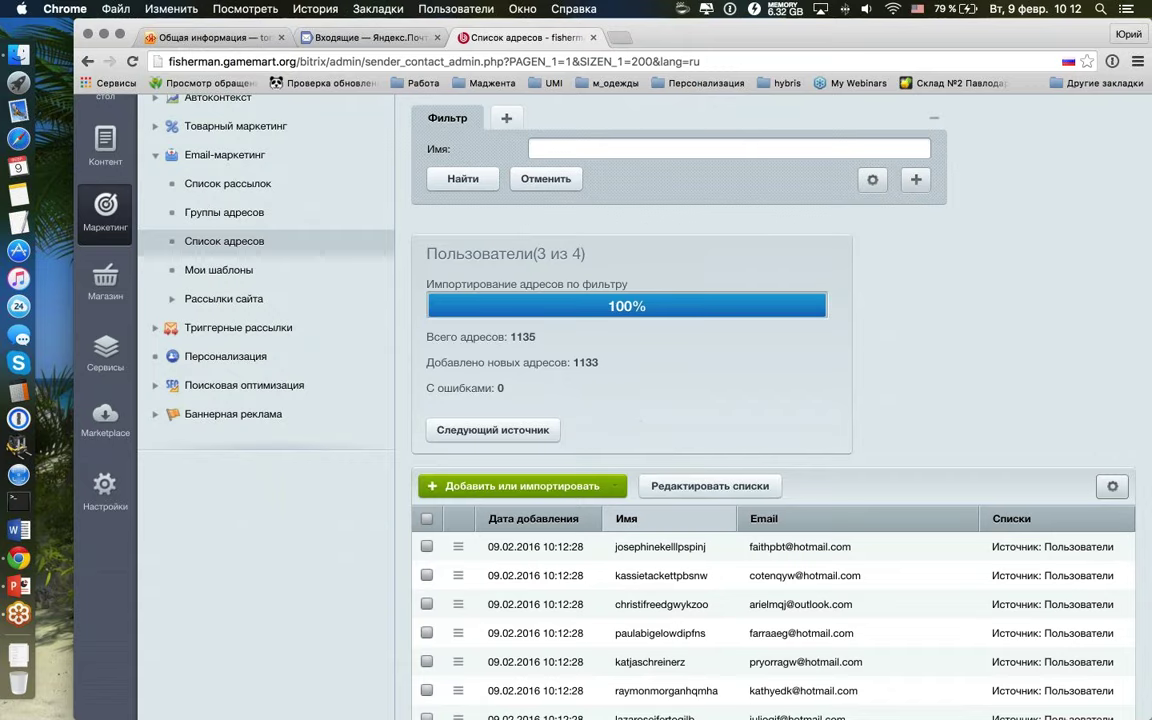
scroll(752, 547, "down", 15)
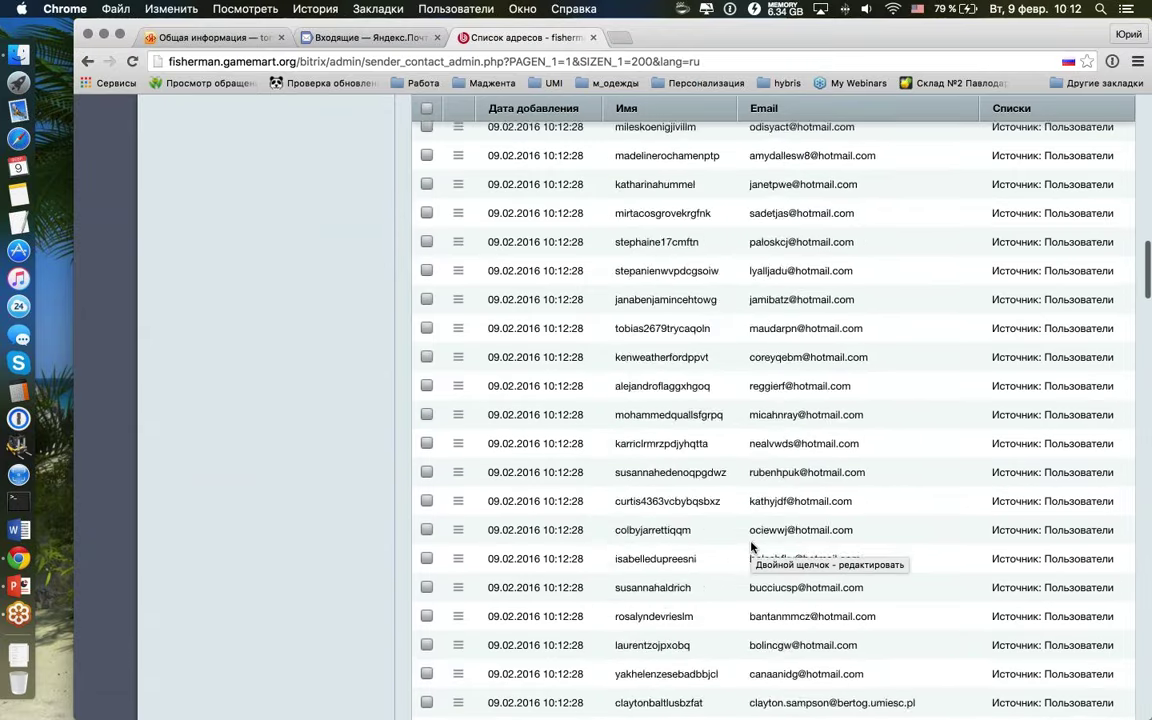
scroll(752, 547, "down", 20)
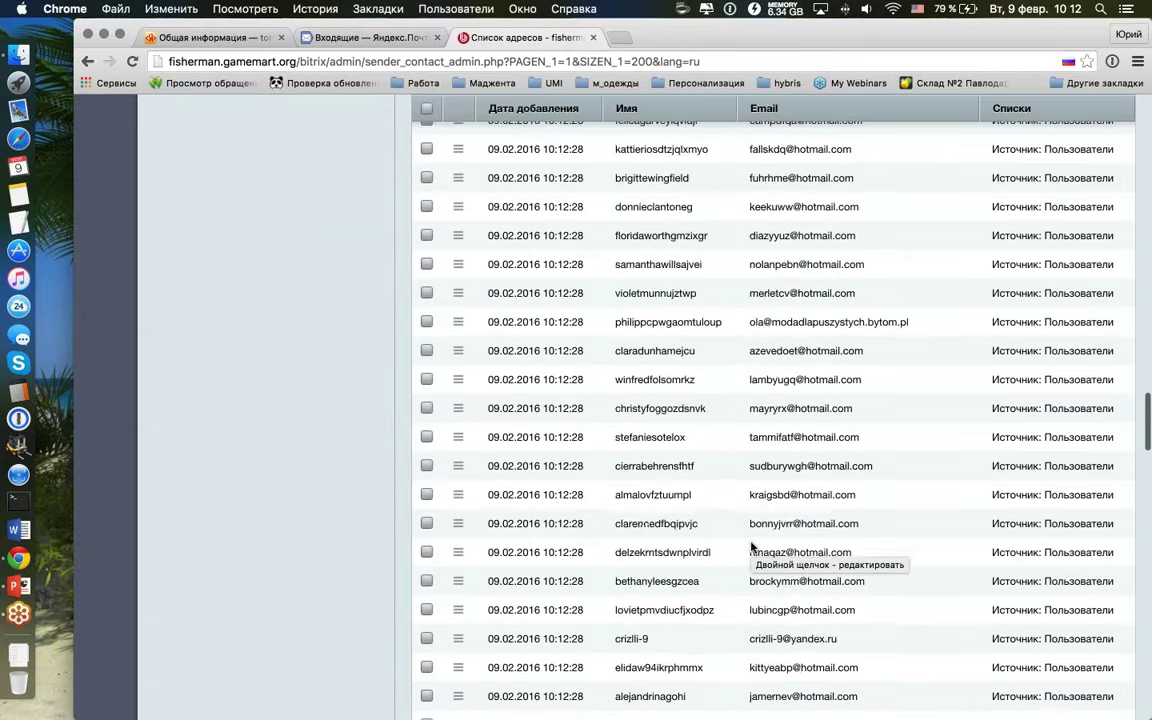
scroll(752, 547, "down", 20)
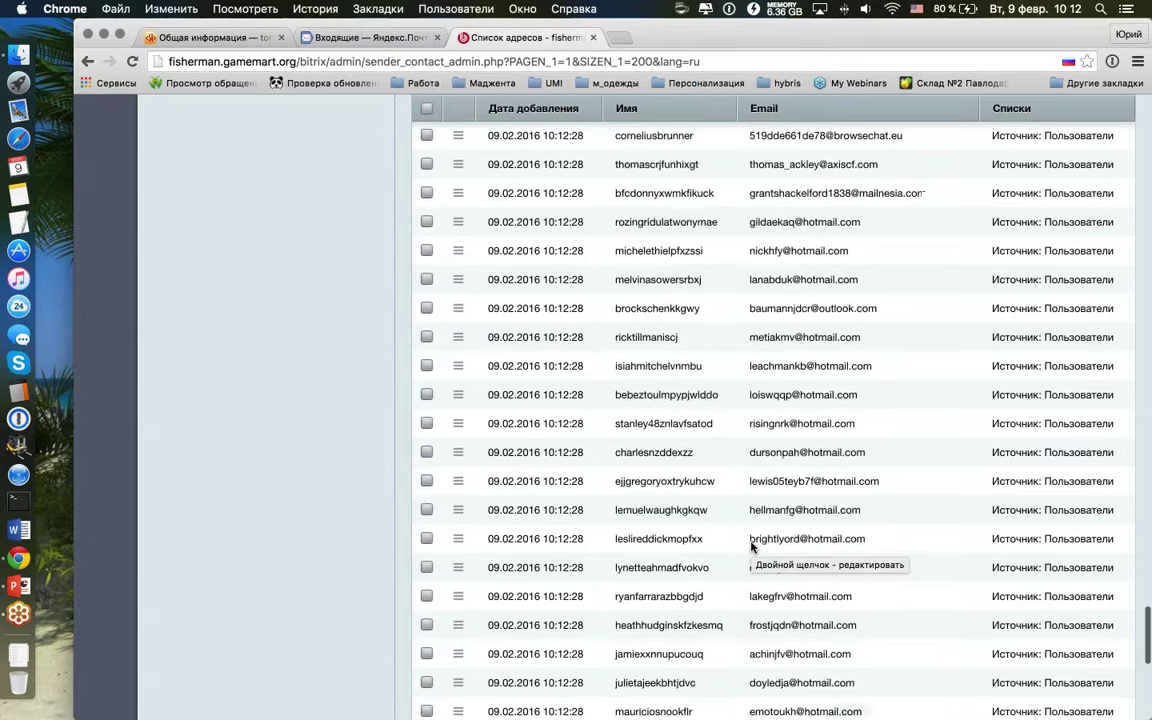
scroll(752, 547, "down", 1)
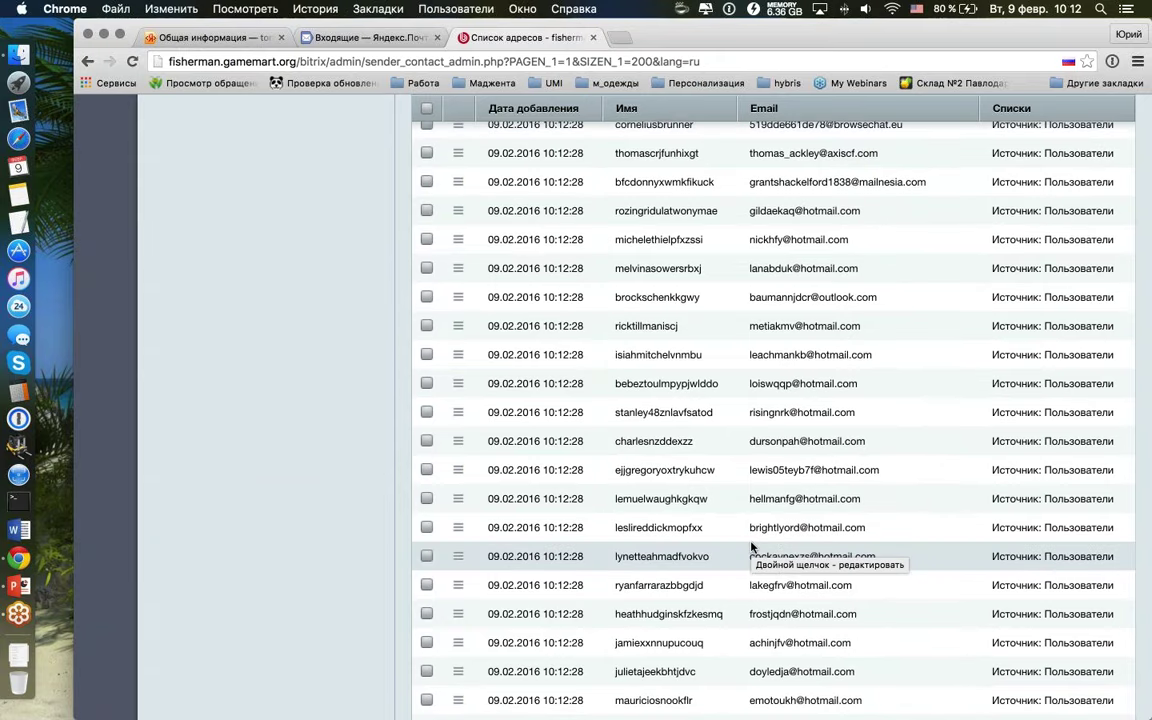
scroll(752, 547, "up", 15)
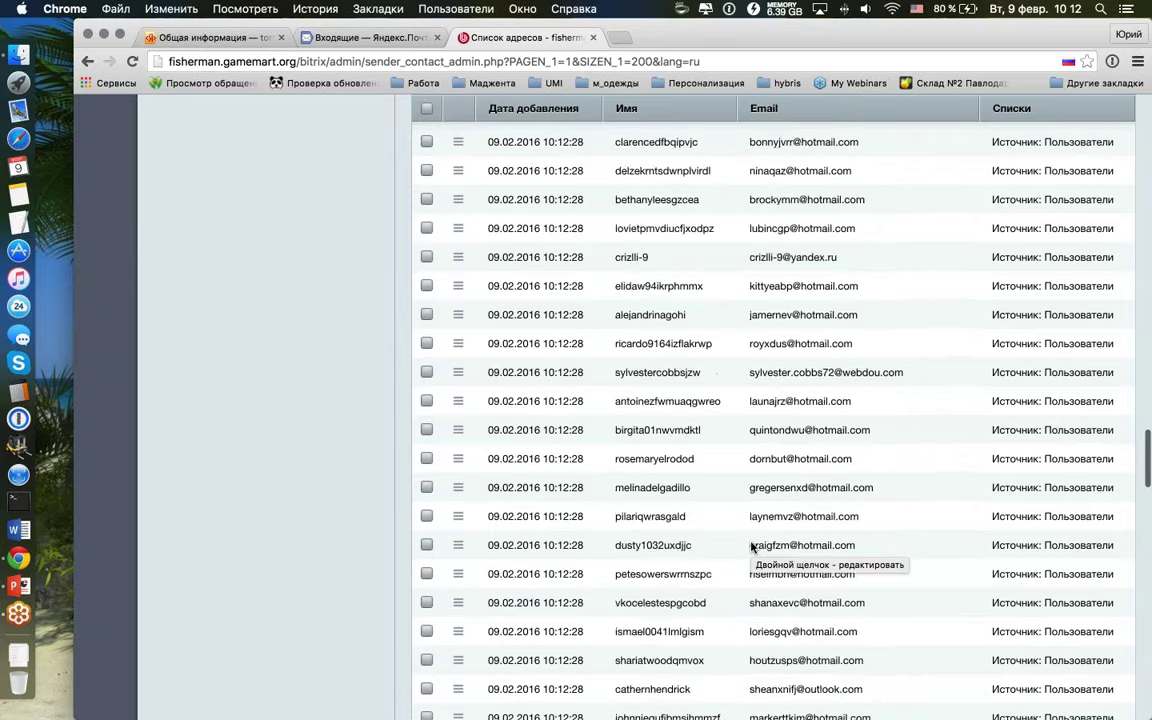
scroll(752, 547, "up", 10)
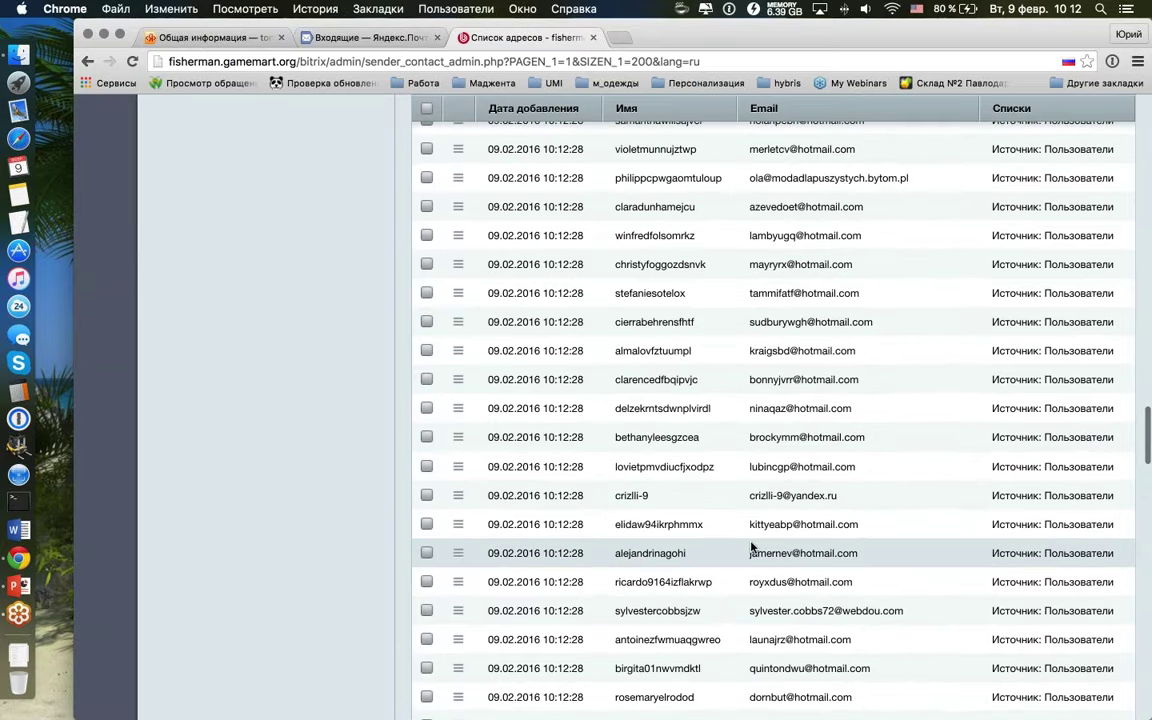
scroll(752, 547, "up", 15)
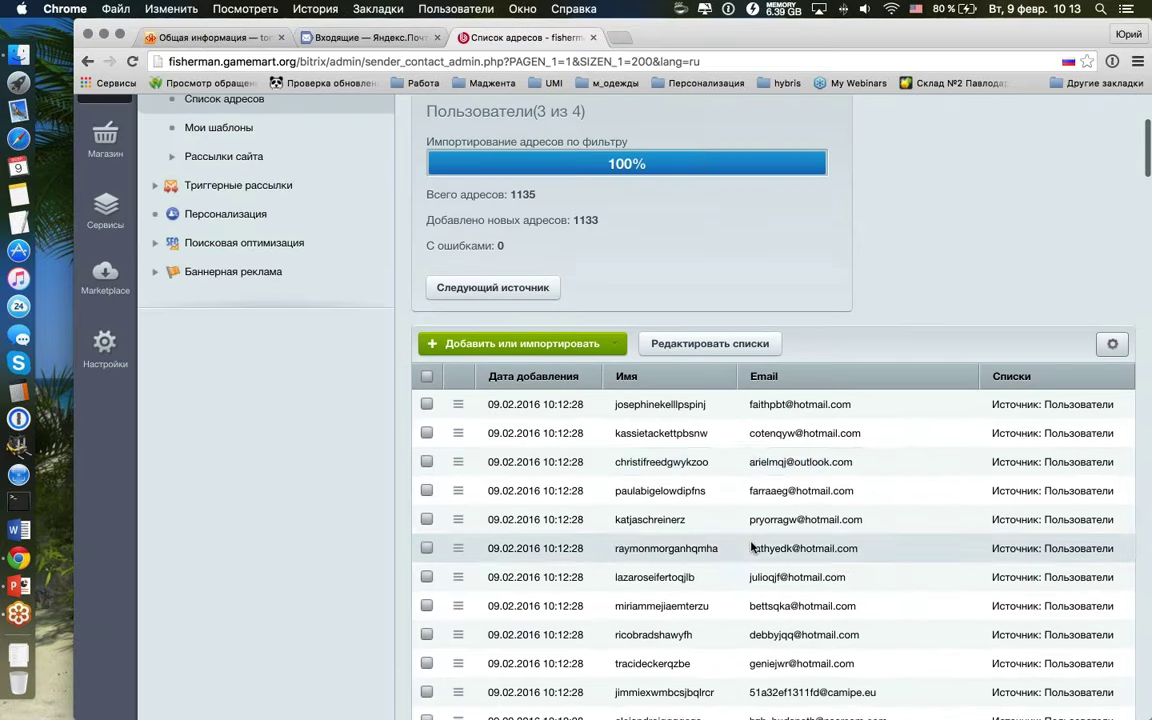
scroll(604, 476, "up", 5)
Step: Move on to the last source, Целевая распродажа товаров, and import its addresses
left_click(483, 491)
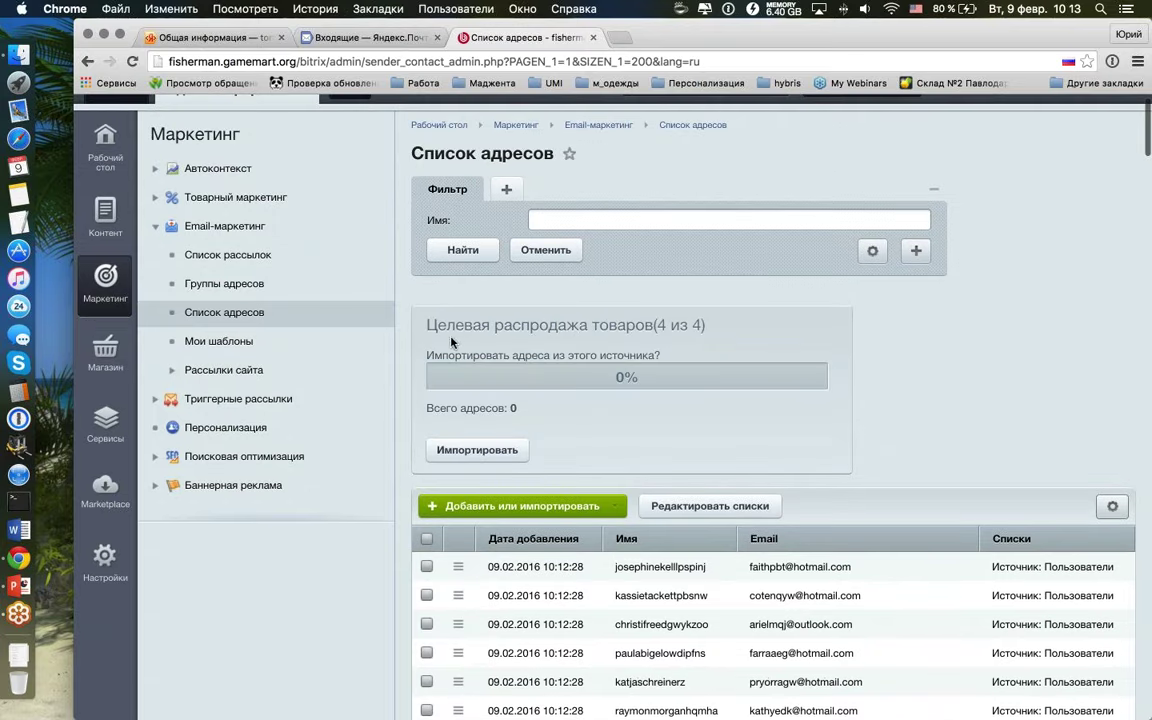
left_click_drag(437, 325, 663, 325)
left_click(686, 332)
scroll(603, 393, "down", 2)
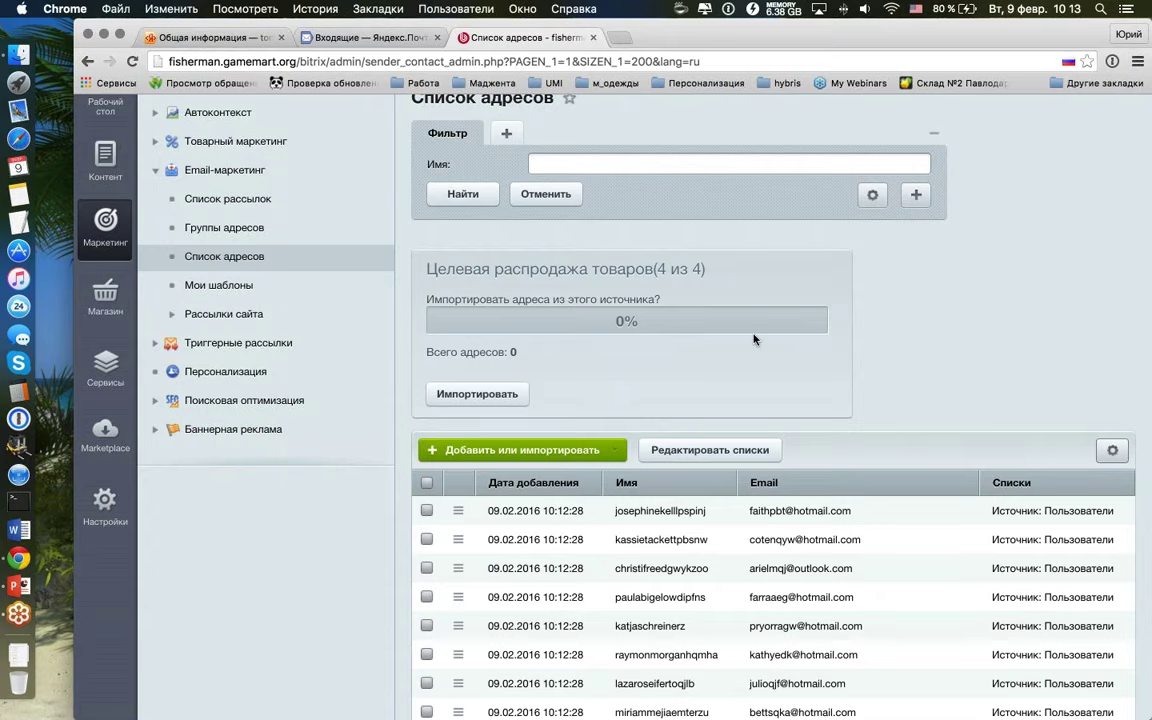
left_click(478, 393)
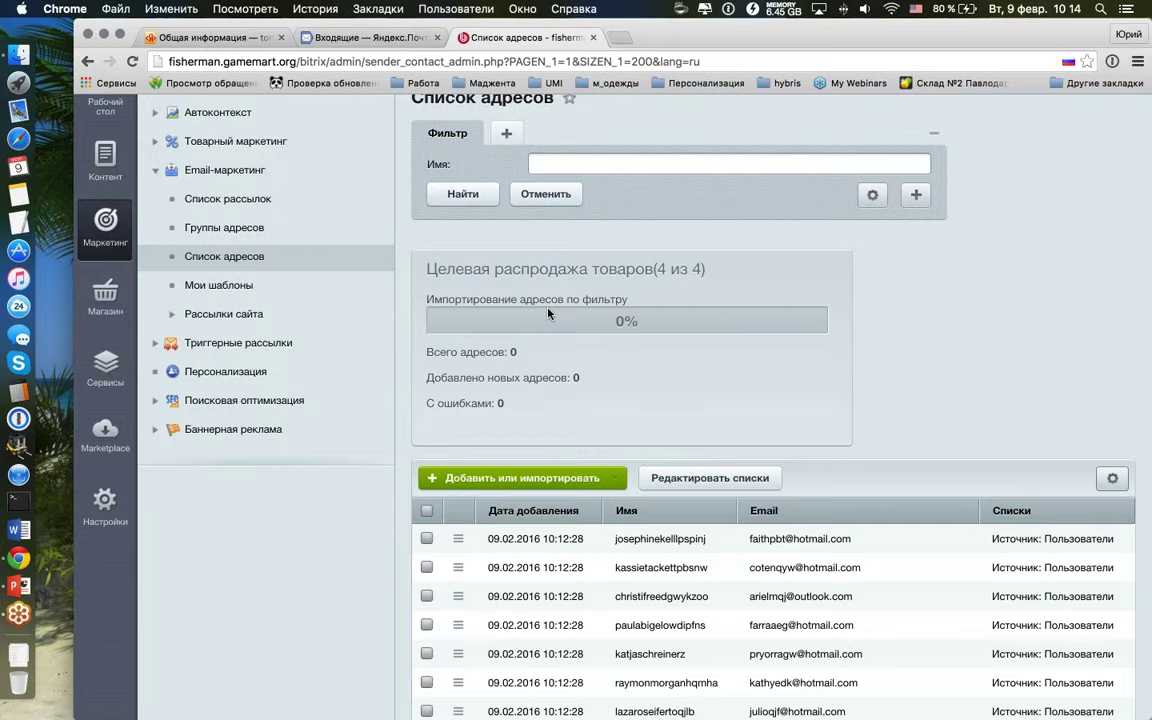
Step: Switch to the Яндекс.Почта inbox and examine the digital signature details of the open Zadarma message
left_click(396, 40)
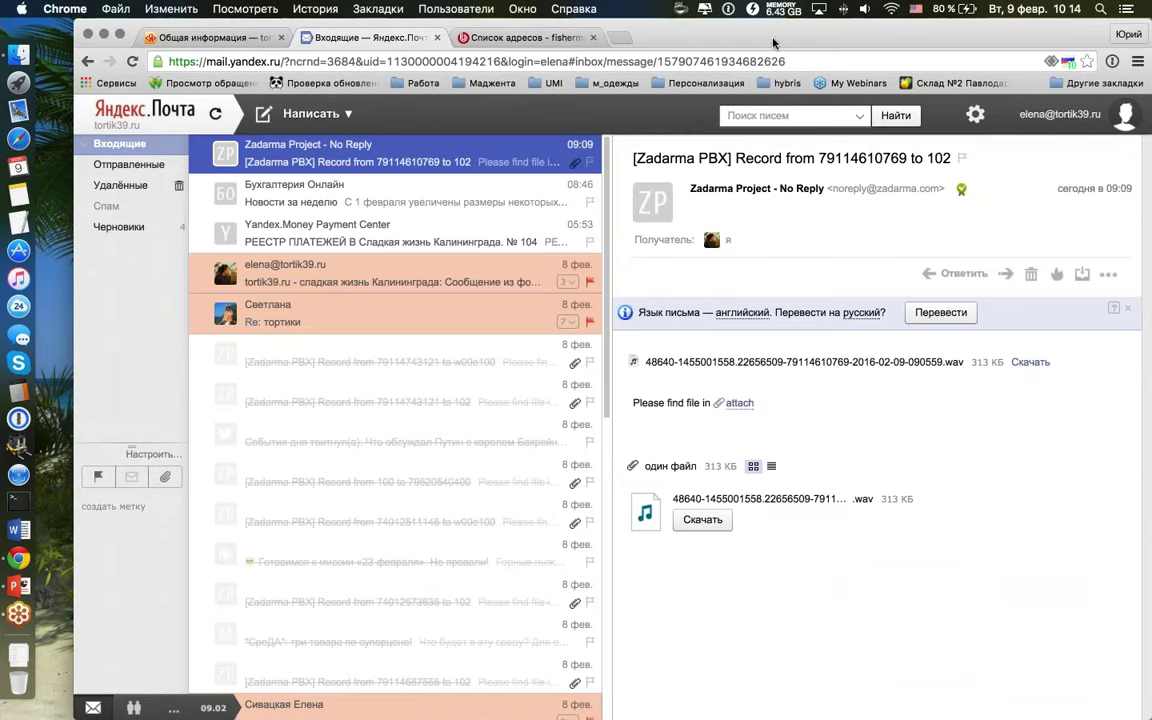
left_click(961, 189)
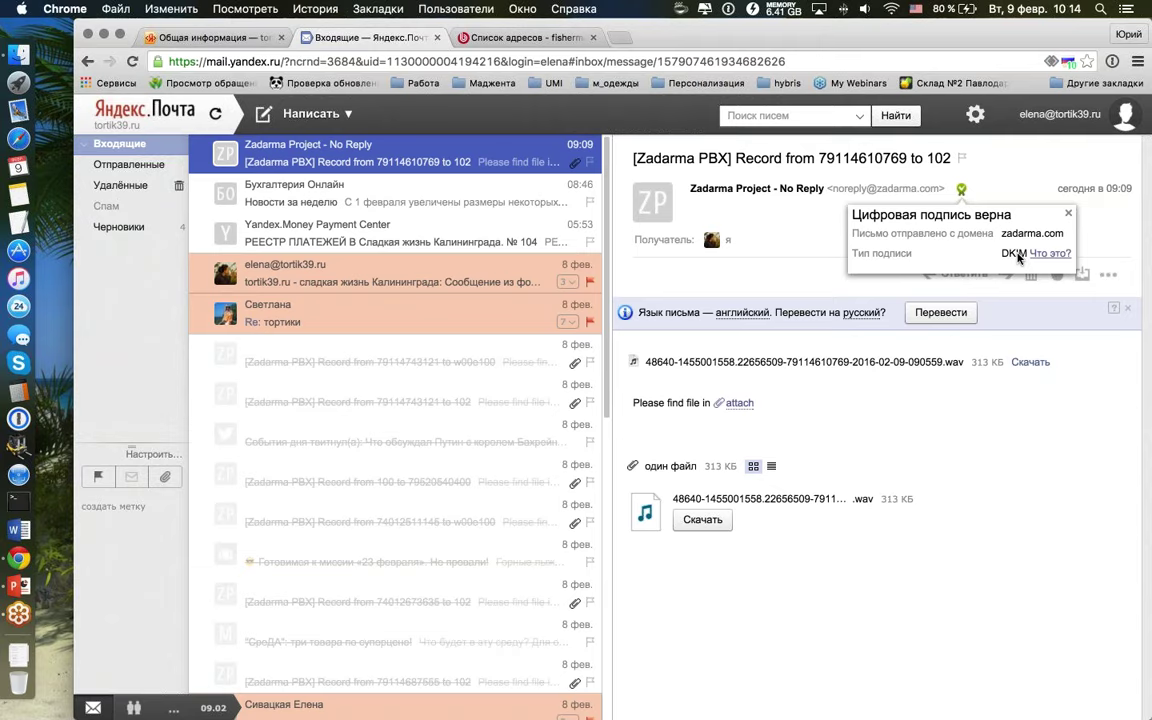
left_click(962, 193)
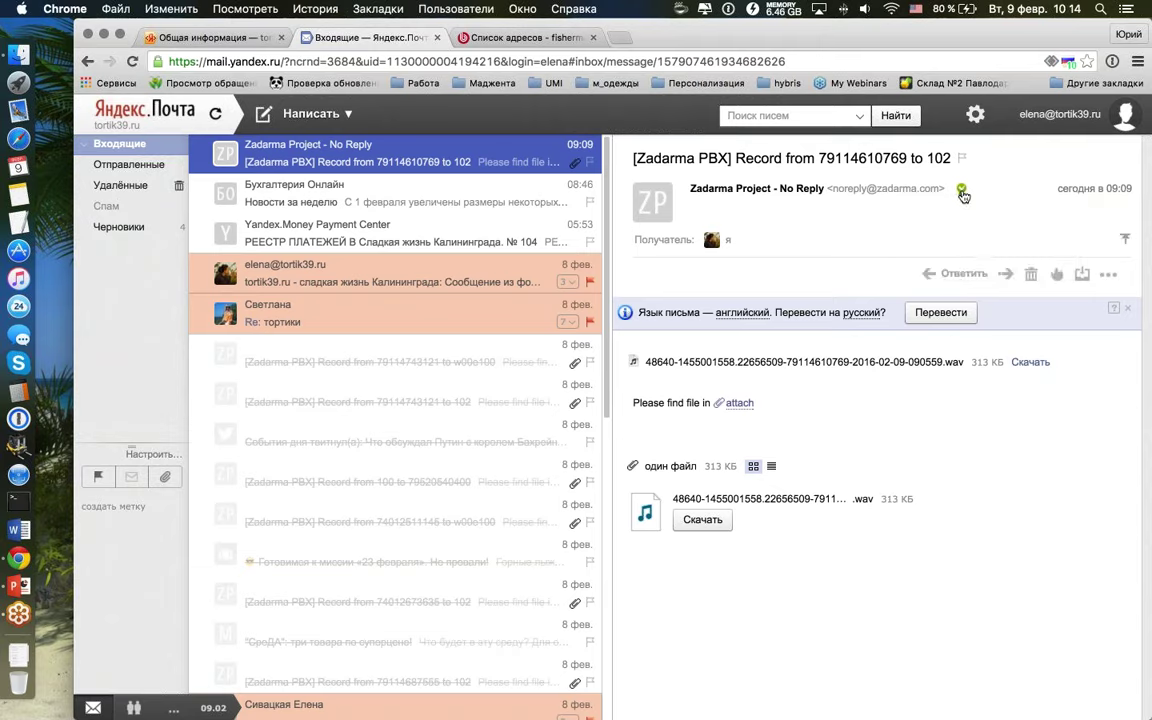
Step: Return to the 1C-Bitrix administration and open Модули under Настройки продукта in the settings section
left_click(530, 37)
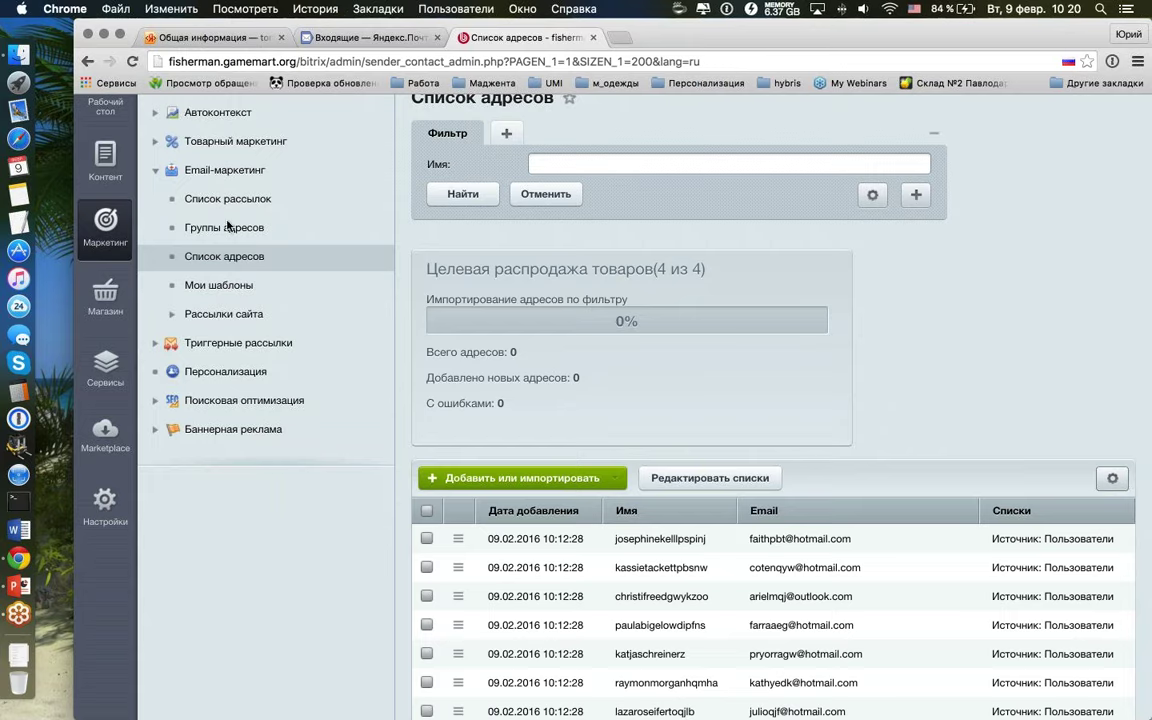
scroll(228, 226, "up", 3)
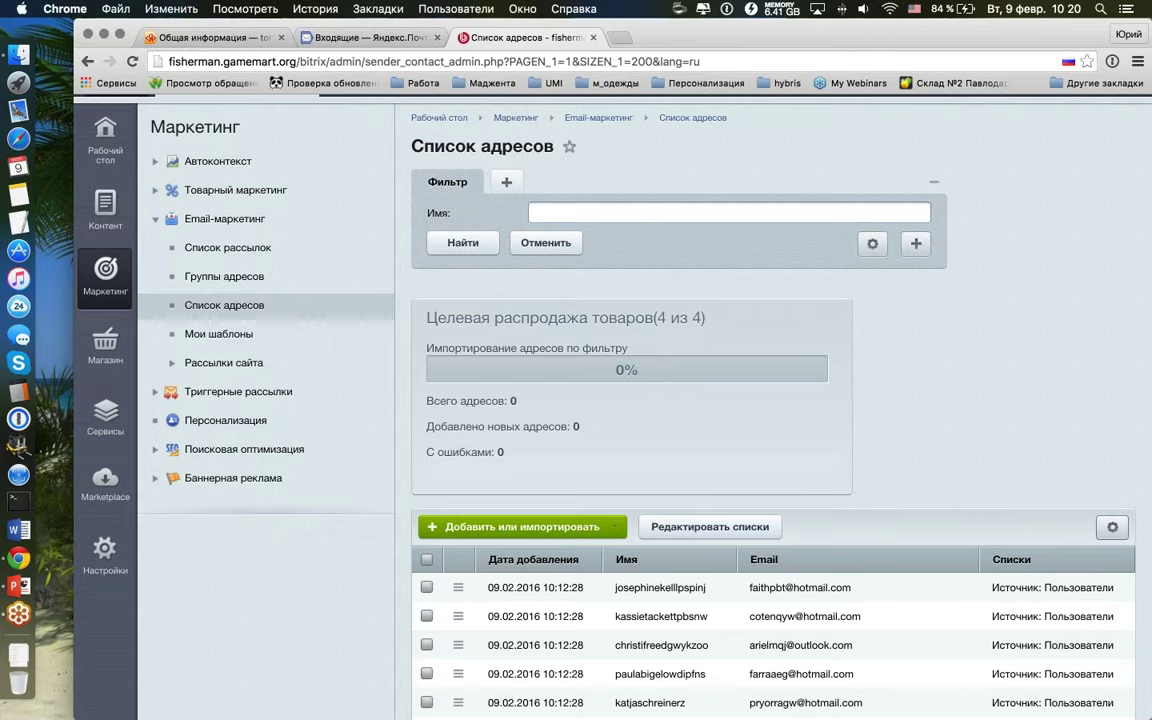
left_click(128, 546)
scroll(130, 545, "down", 3)
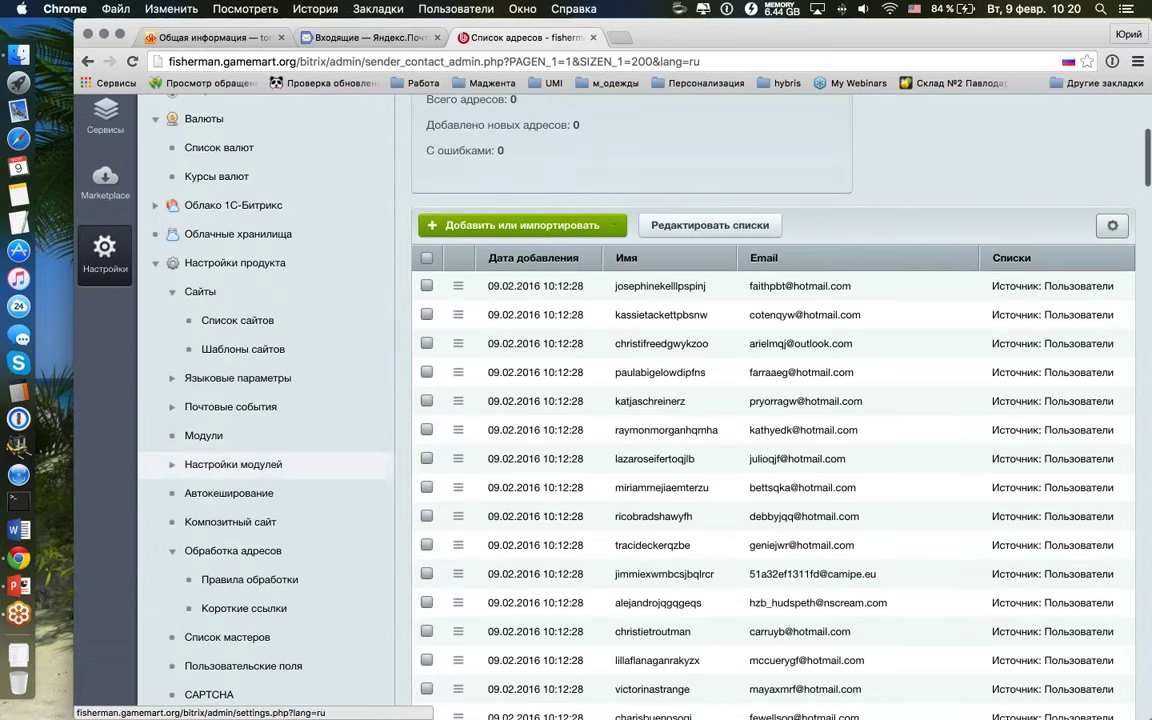
left_click(203, 435)
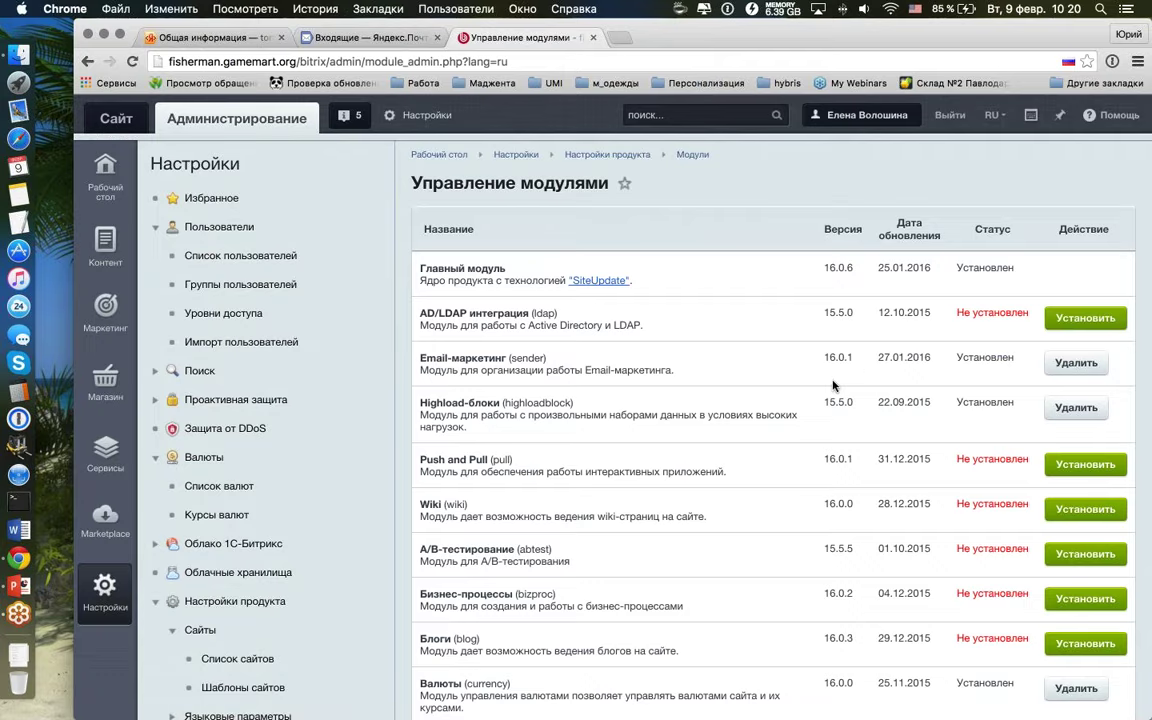
Step: Look through the module list and check the installation status of the Email-маркетинг (sender) module
scroll(833, 386, "down", 1)
scroll(833, 386, "down", 3)
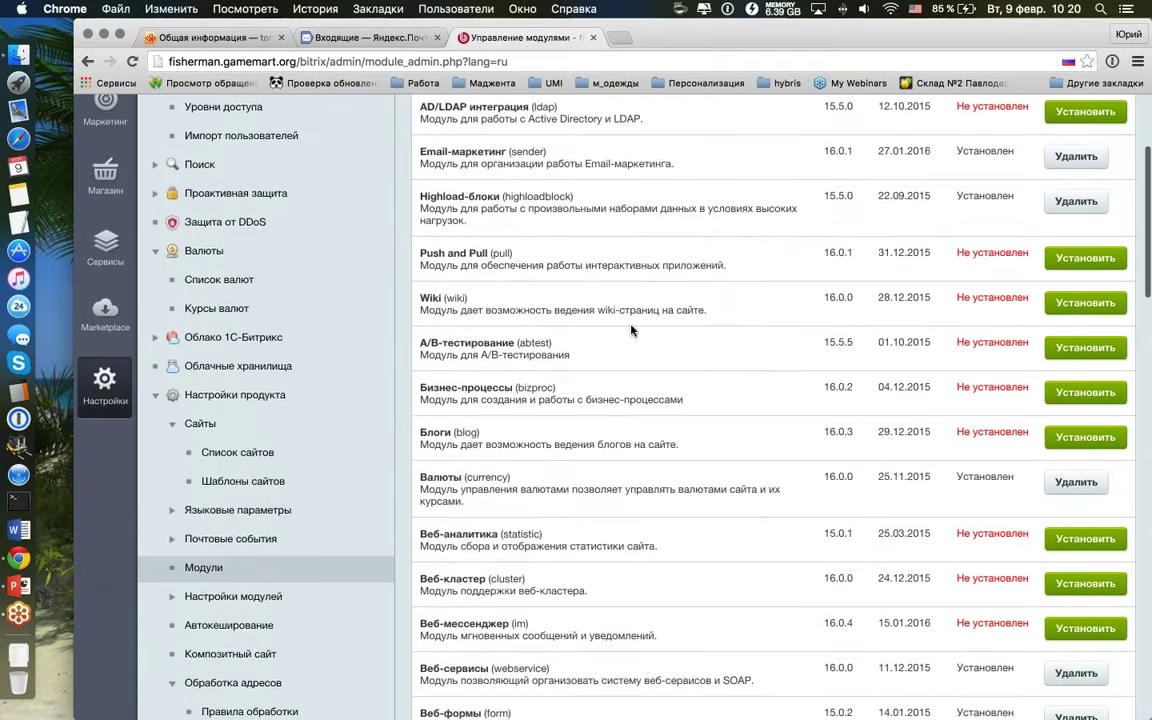
scroll(632, 330, "down", 4)
scroll(632, 330, "down", 10)
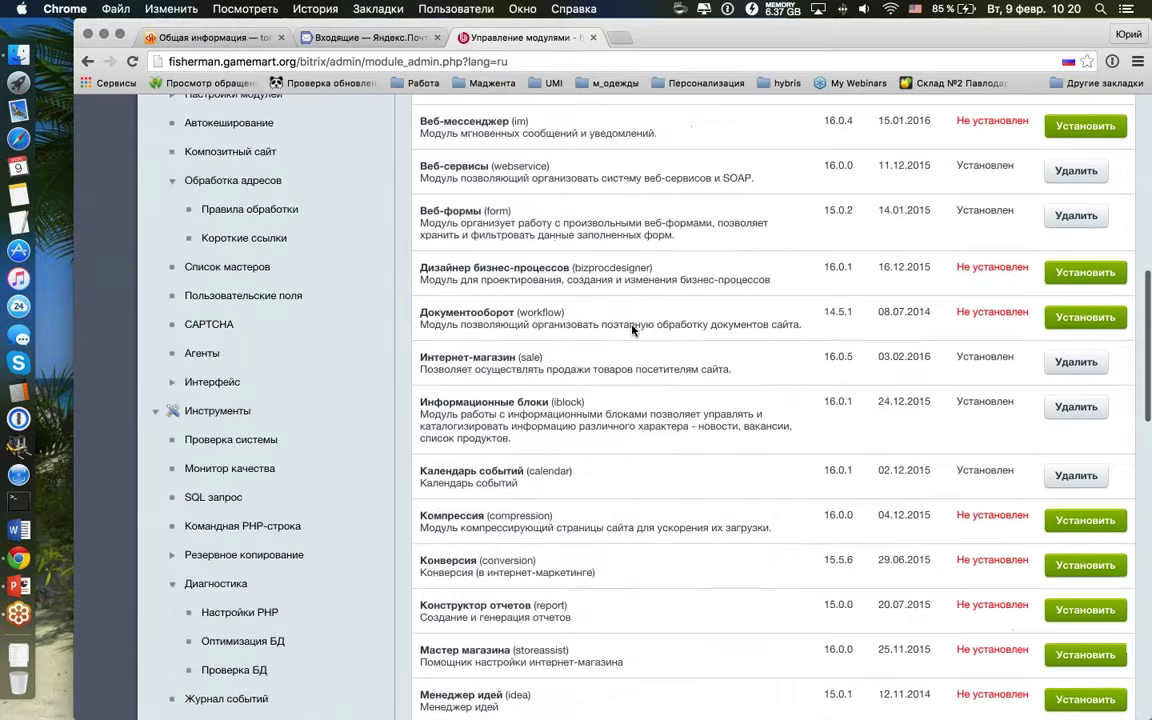
scroll(632, 330, "down", 8)
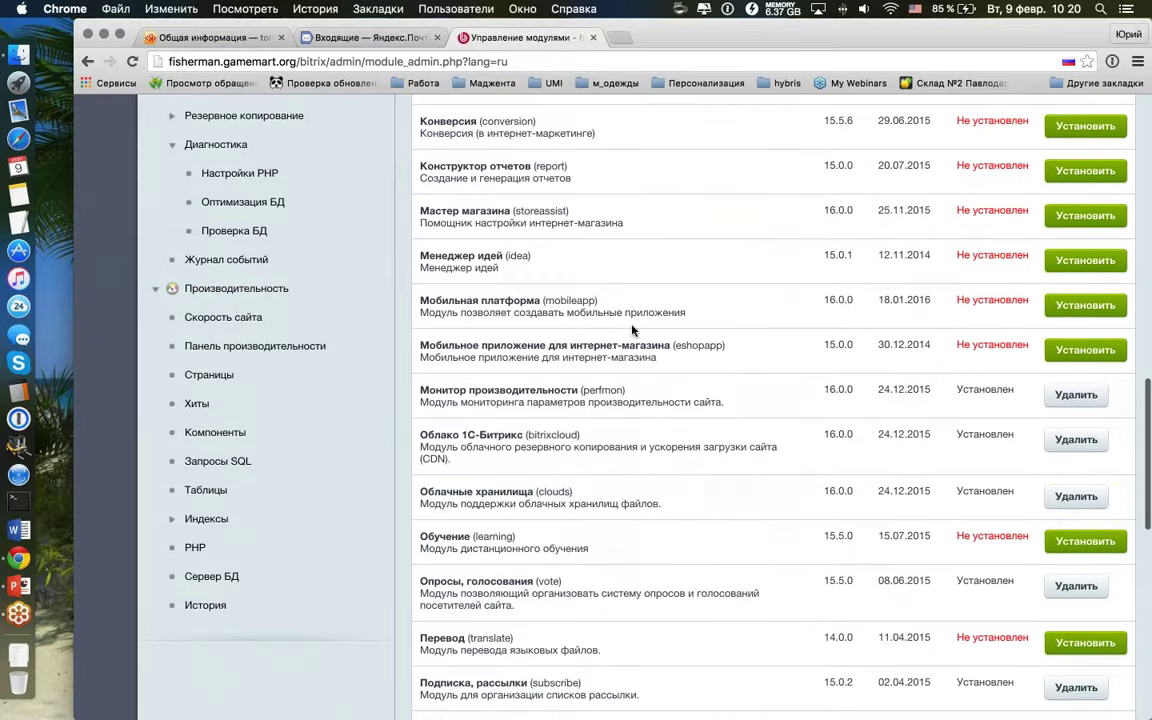
scroll(632, 330, "up", 16)
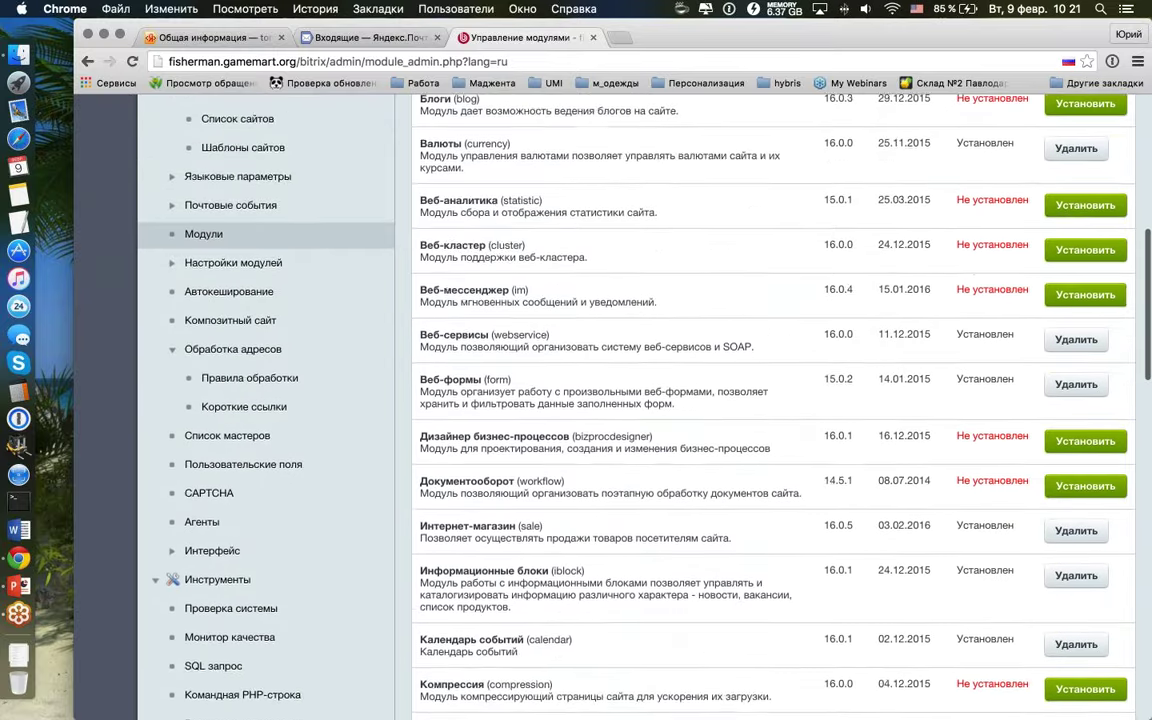
scroll(765, 400, "up", 3)
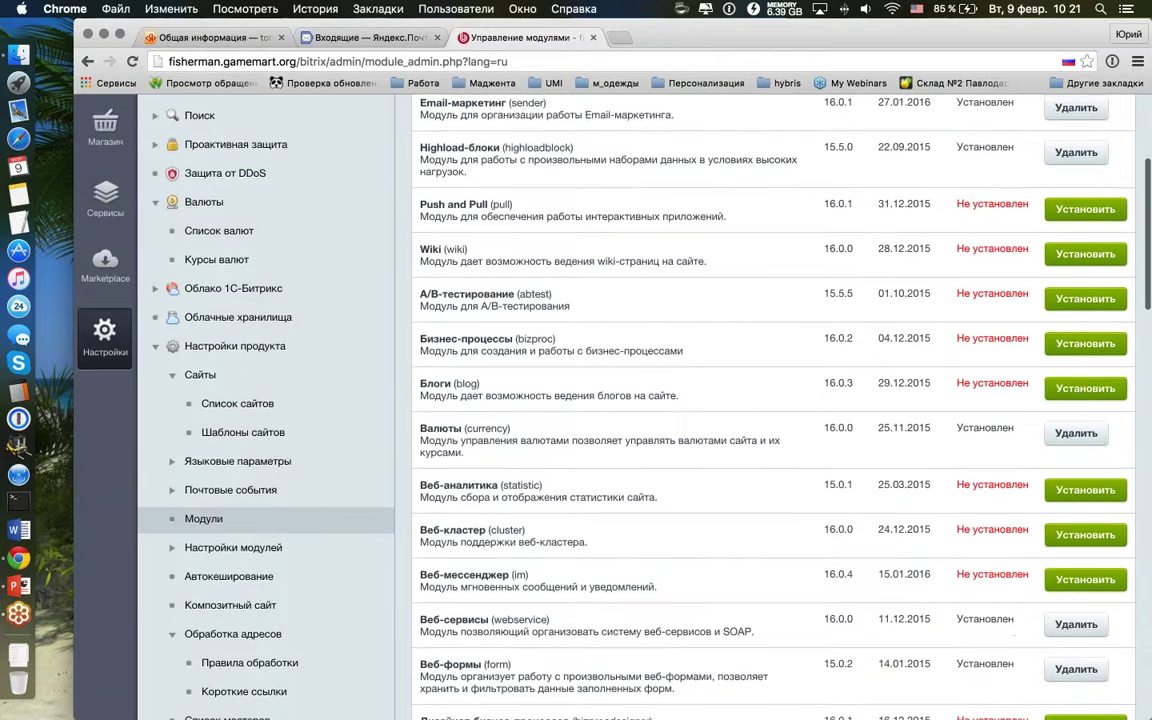
scroll(400, 260, "up", 3)
left_click_drag(418, 264, 599, 285)
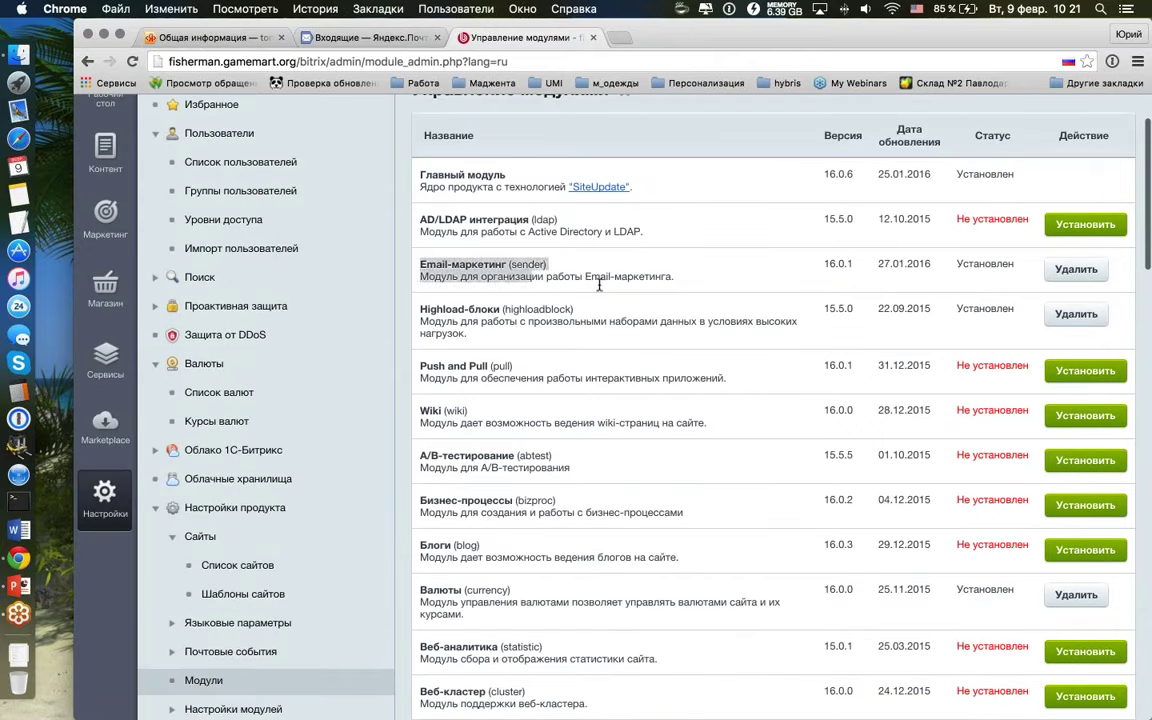
Step: Compare the installation statuses of the Email-маркетинг, Wiki, A/B-тестирование and Push and Pull modules
left_click_drag(957, 263, 1014, 263)
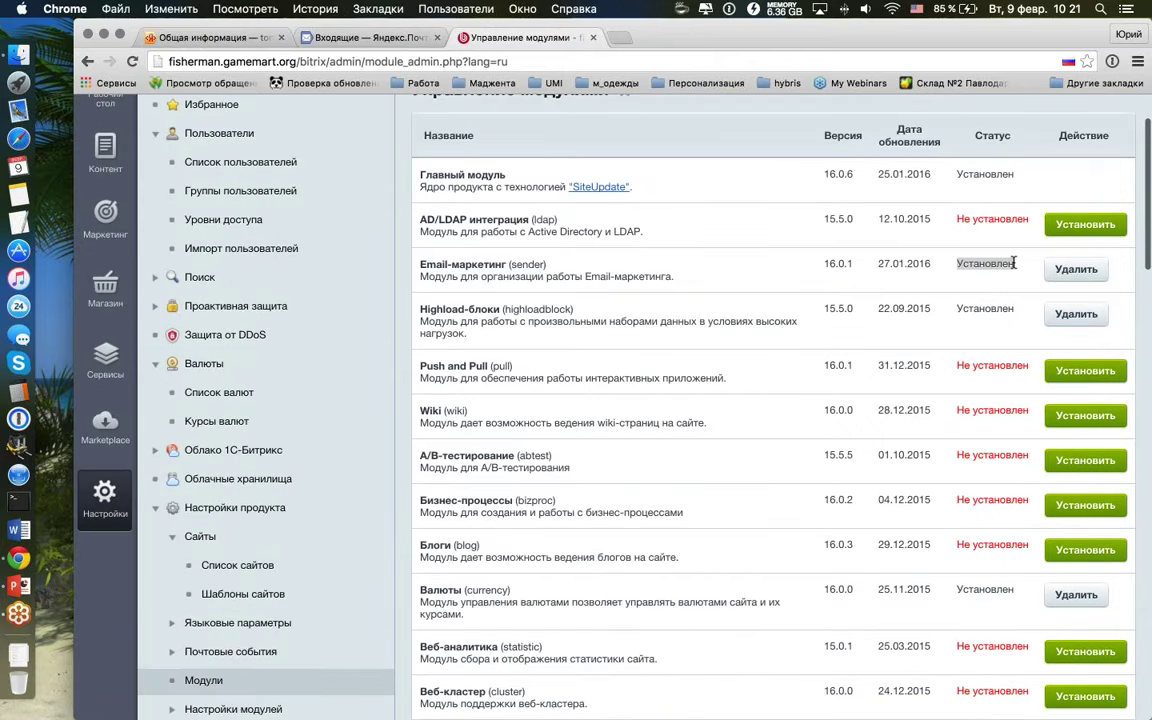
left_click_drag(443, 410, 467, 410)
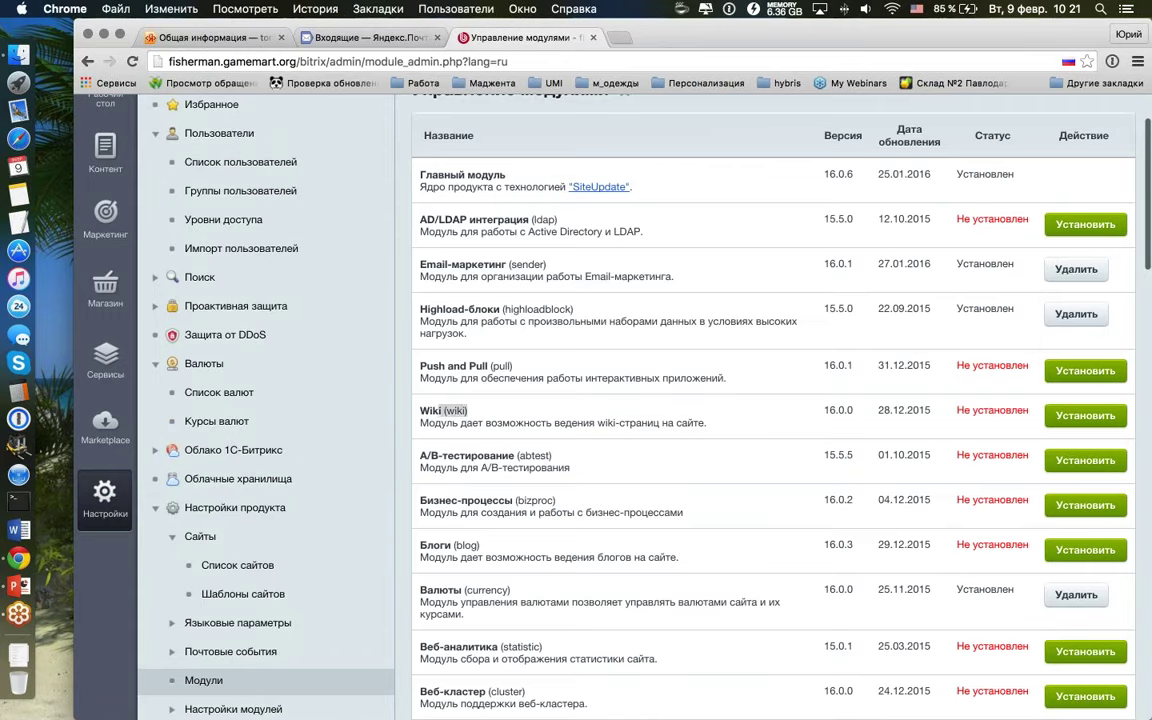
left_click_drag(419, 455, 554, 455)
left_click_drag(957, 455, 1001, 455)
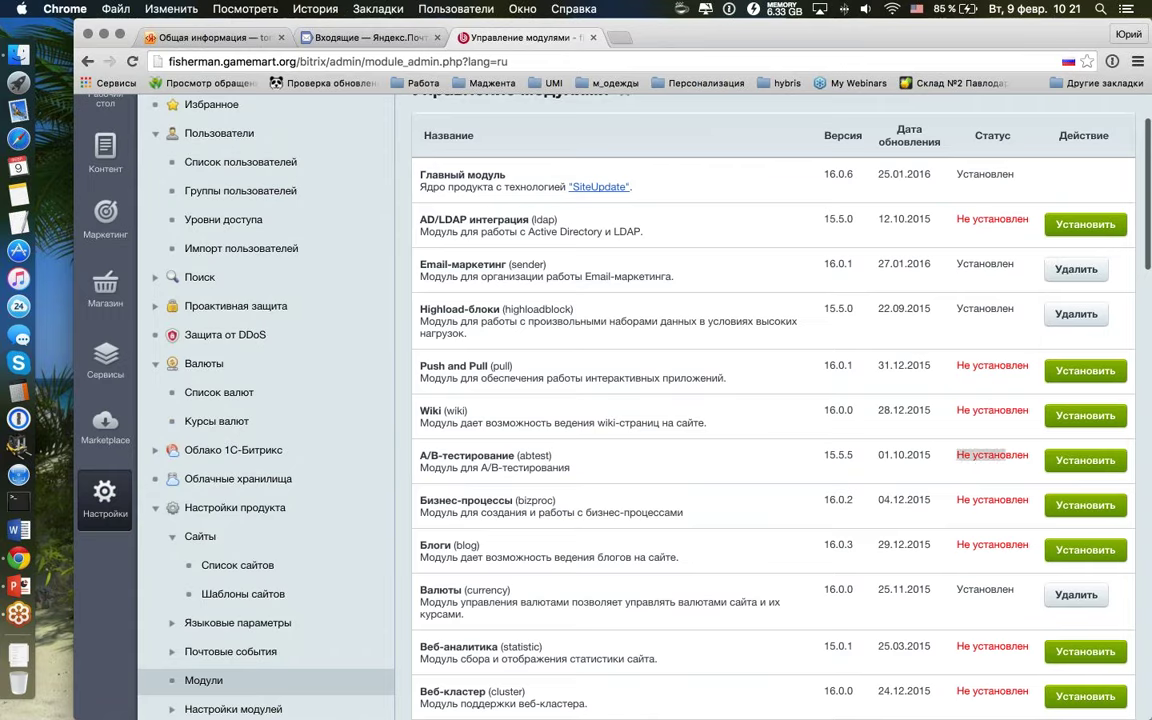
left_click_drag(1012, 365, 1028, 365)
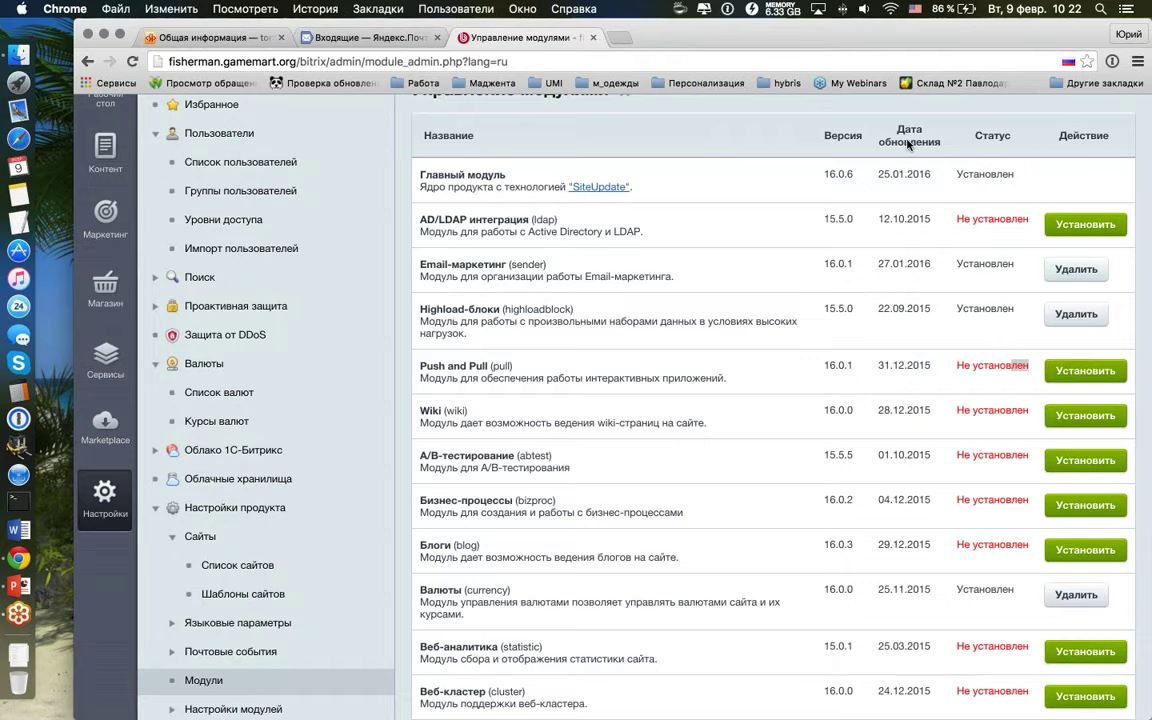
Step: Go to the Маркетинг section, view Список рассылок under Email-маркетинг, and look through Список адресов
scroll(240, 175, "up", 2)
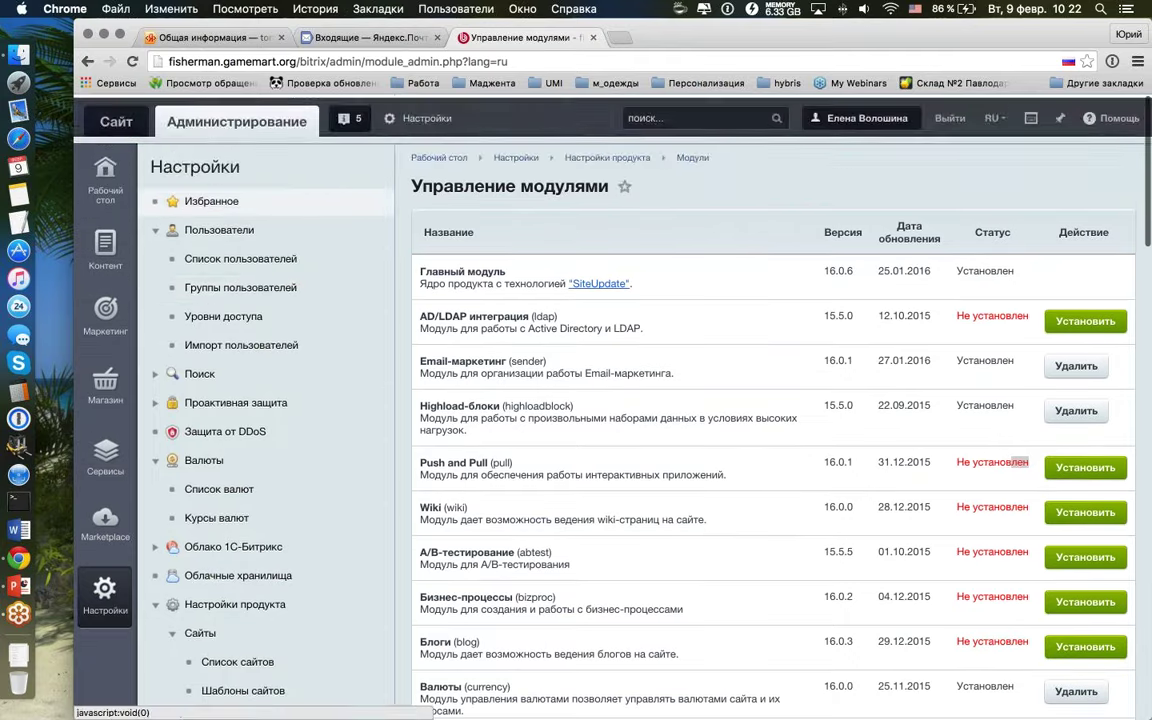
left_click(105, 380)
scroll(290, 368, "down", 1)
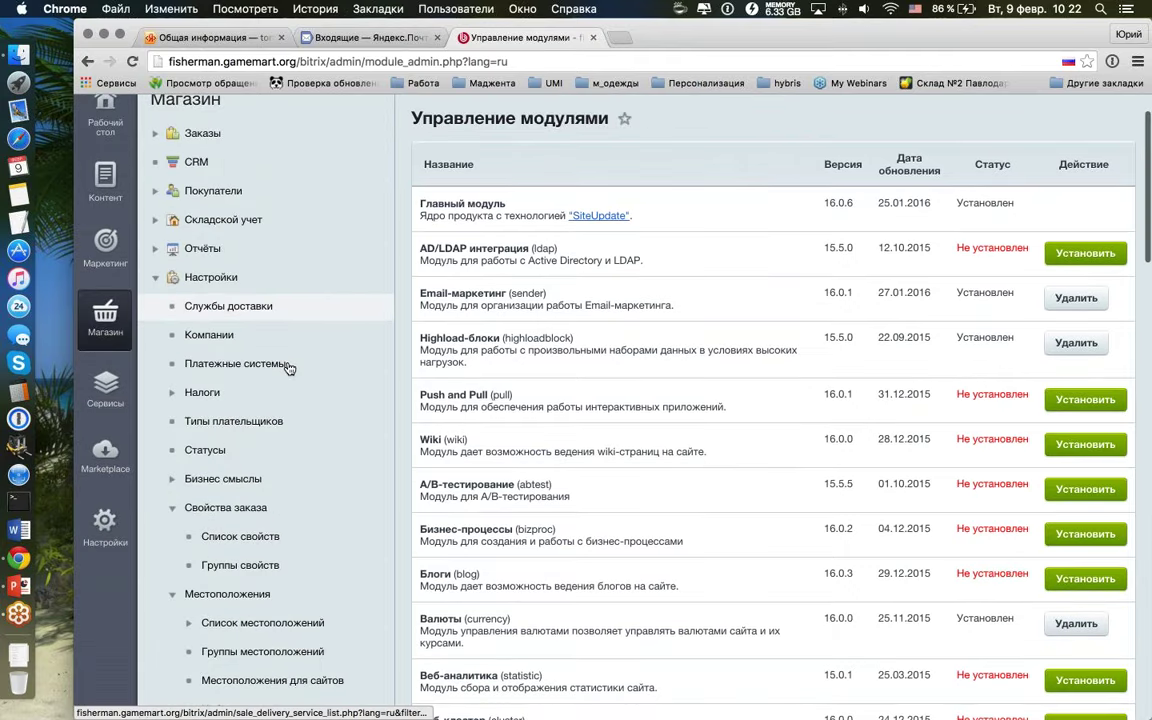
scroll(285, 370, "up", 1)
left_click(105, 310)
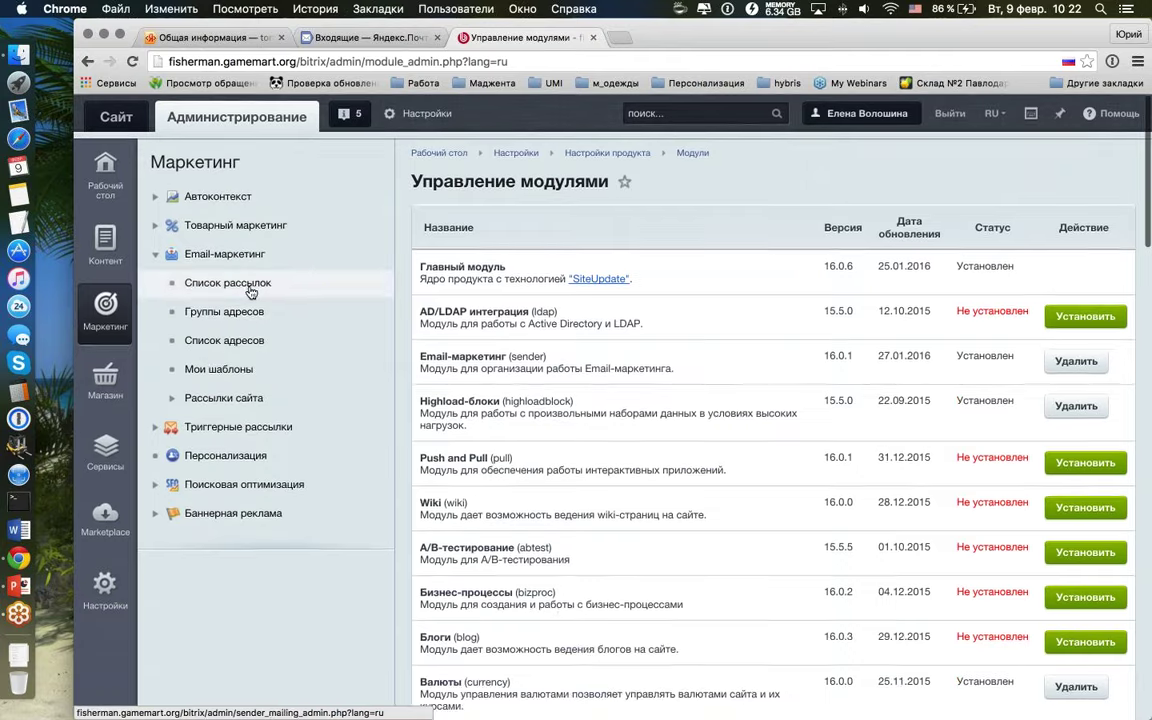
left_click(228, 284)
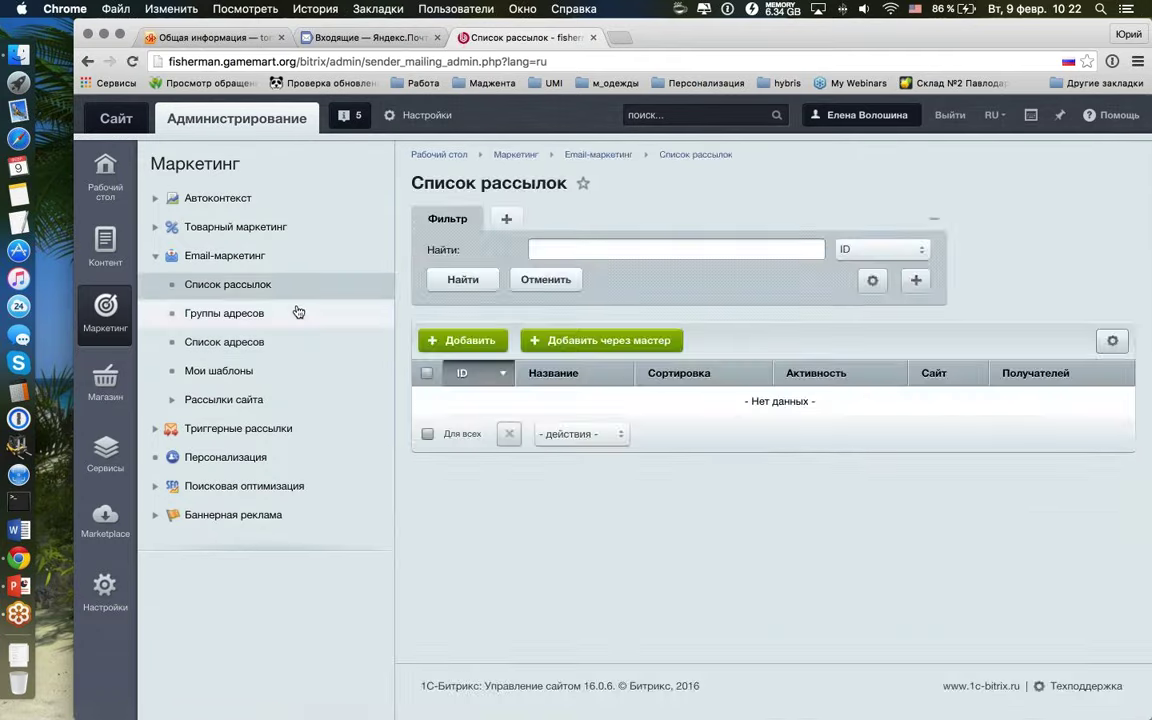
left_click(225, 342)
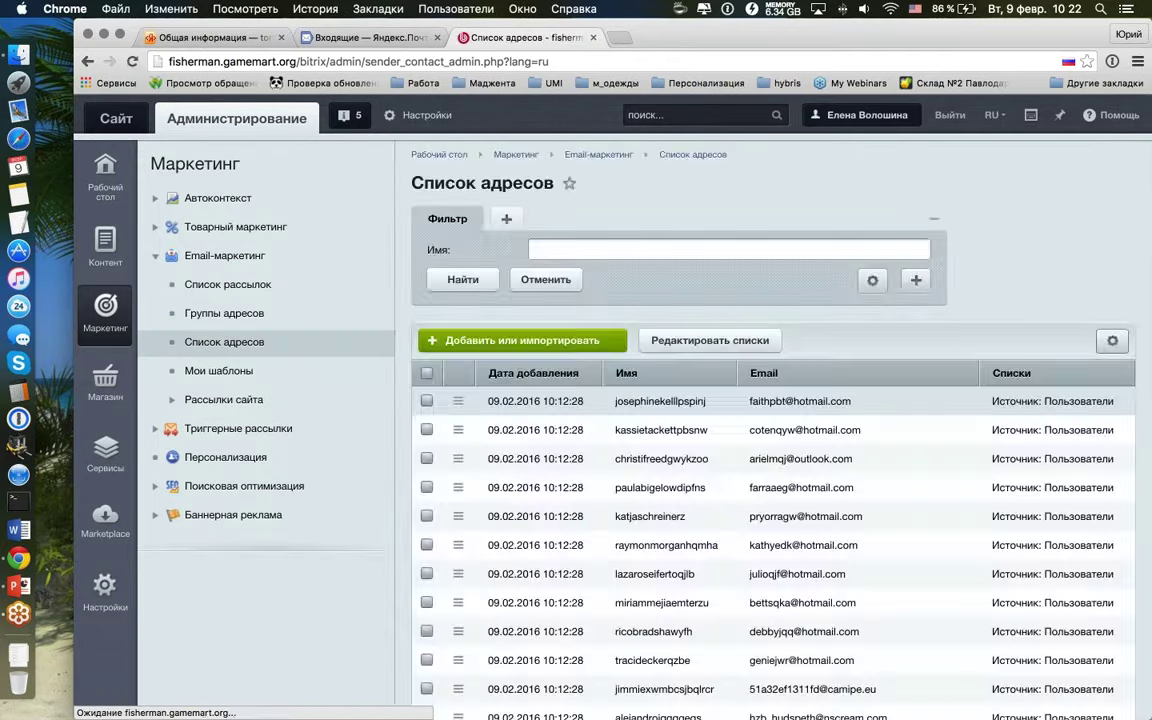
scroll(770, 400, "down", 10)
scroll(770, 400, "up", 15)
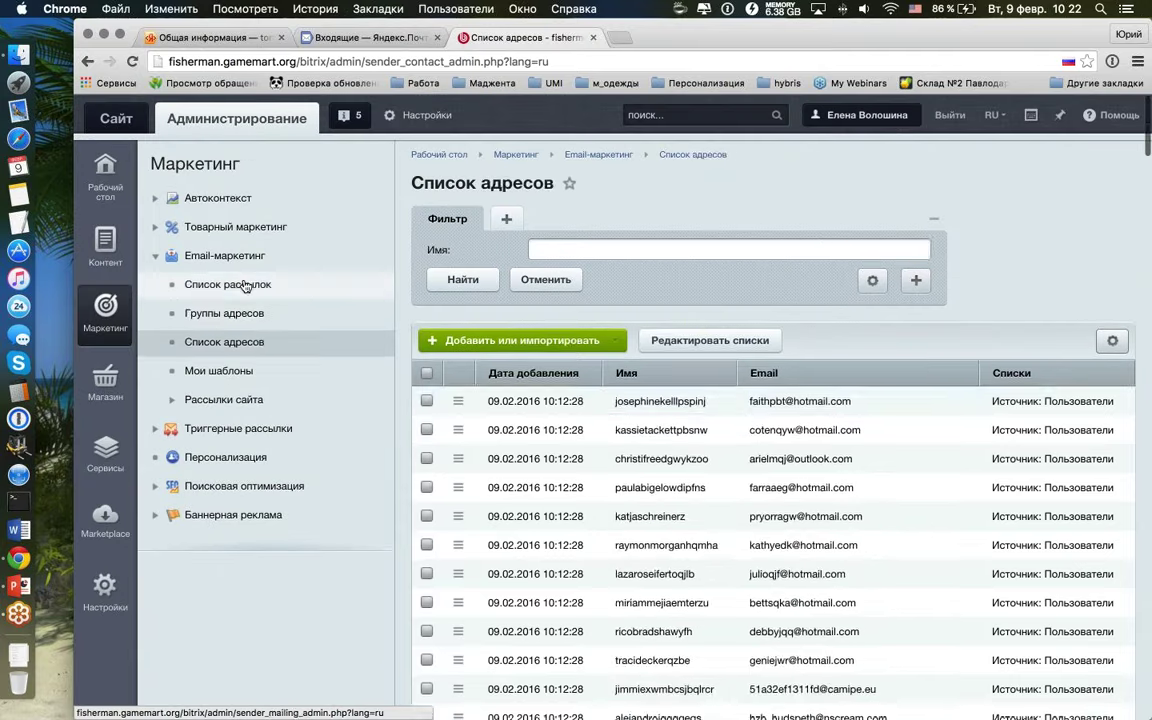
Step: Return to Список рассылок and start a new mailing through the creation wizard
left_click(228, 284)
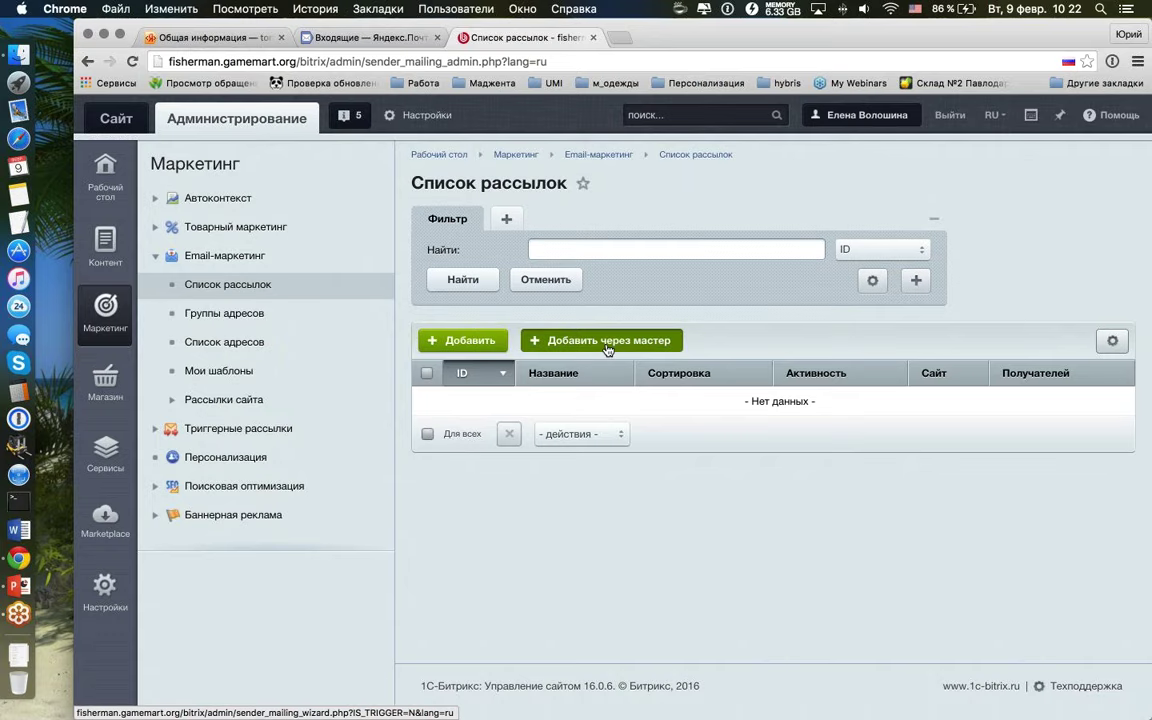
left_click(607, 343)
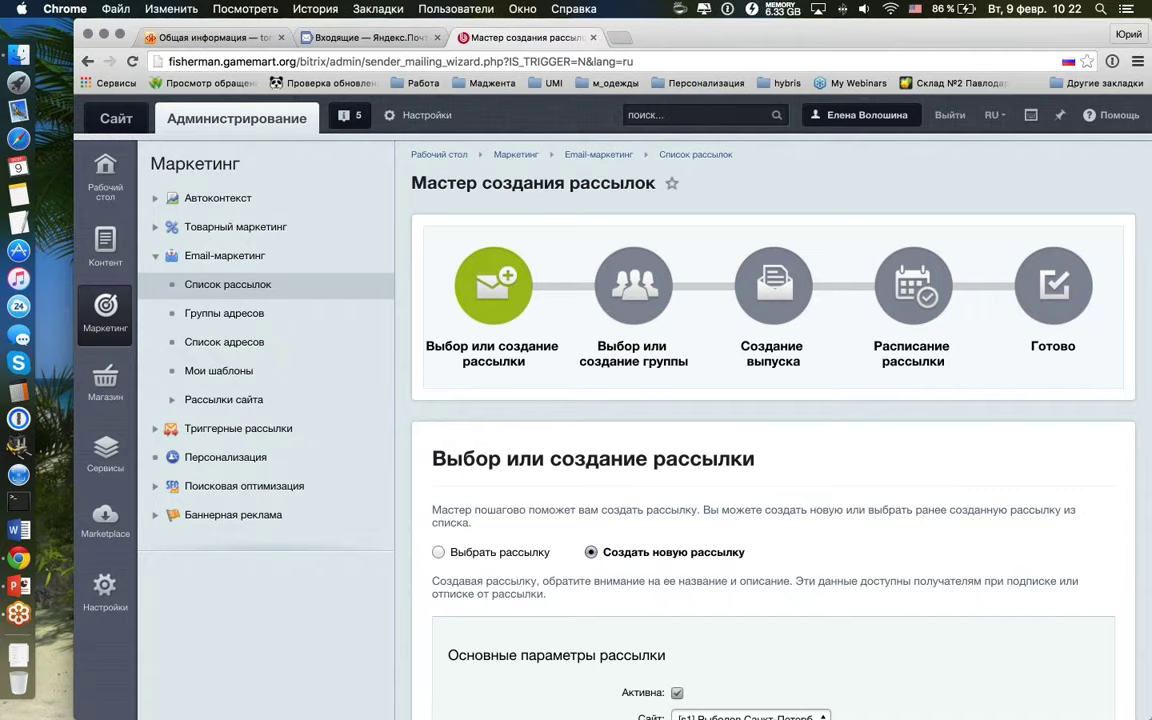
scroll(716, 354, "down", 5)
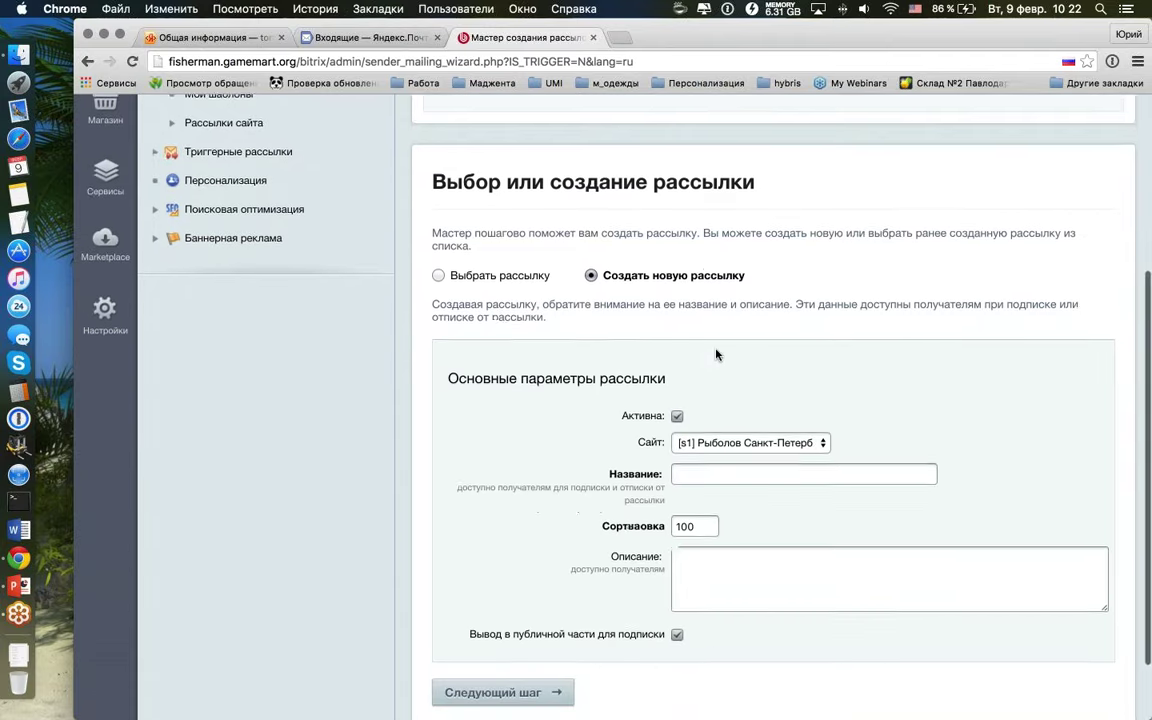
scroll(716, 354, "down", 1)
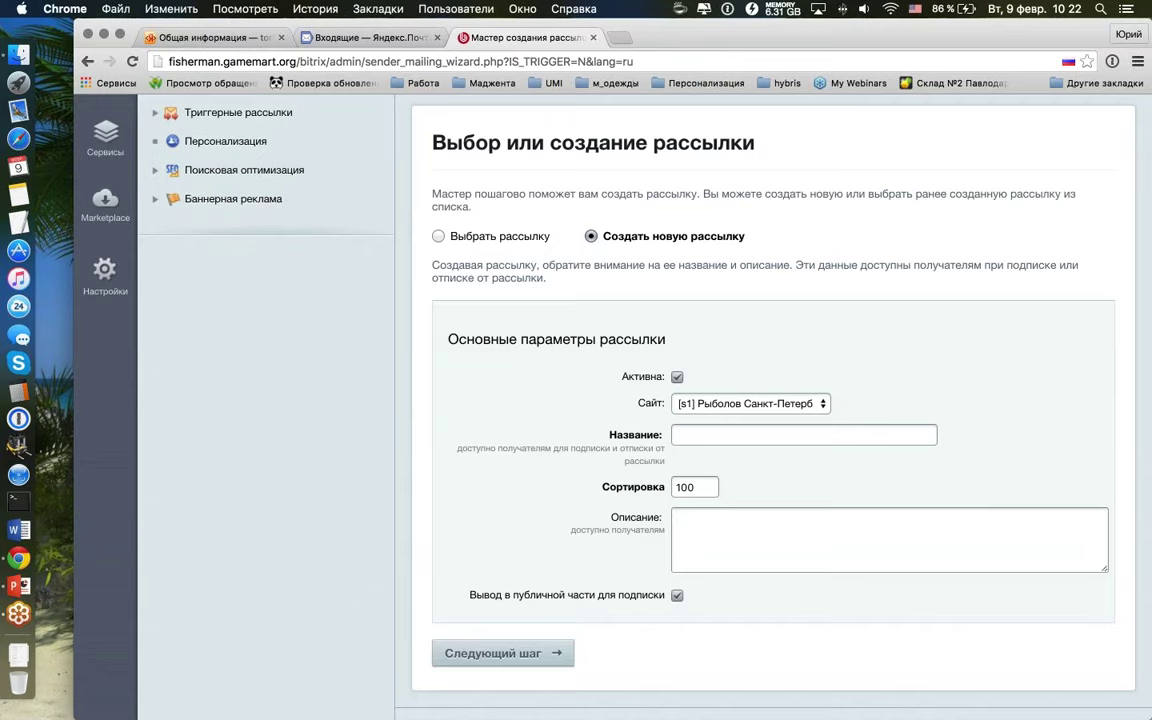
Step: Name the new mailing Тестовая рассылка - анонсов
left_click(724, 435)
type("Hf")
key("BackSpace")
key("BackSpace")
type("Тестовая рассы")
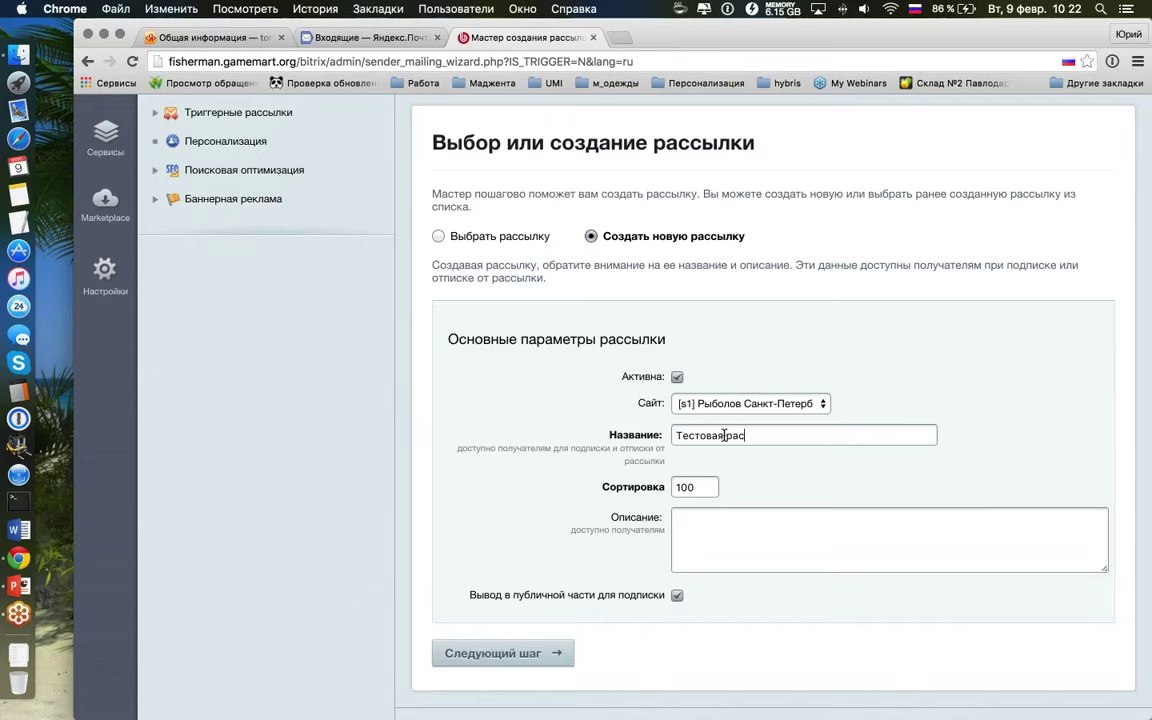
type("лка - ")
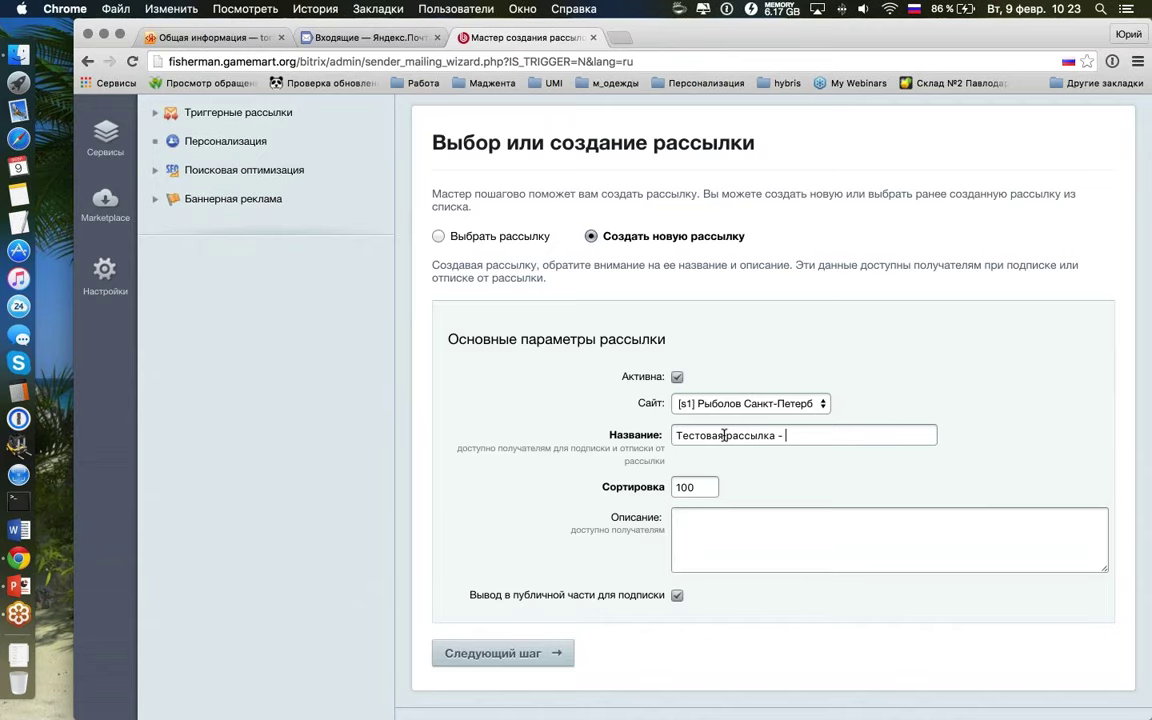
type("анонсов")
left_click(705, 515)
type("вапросд")
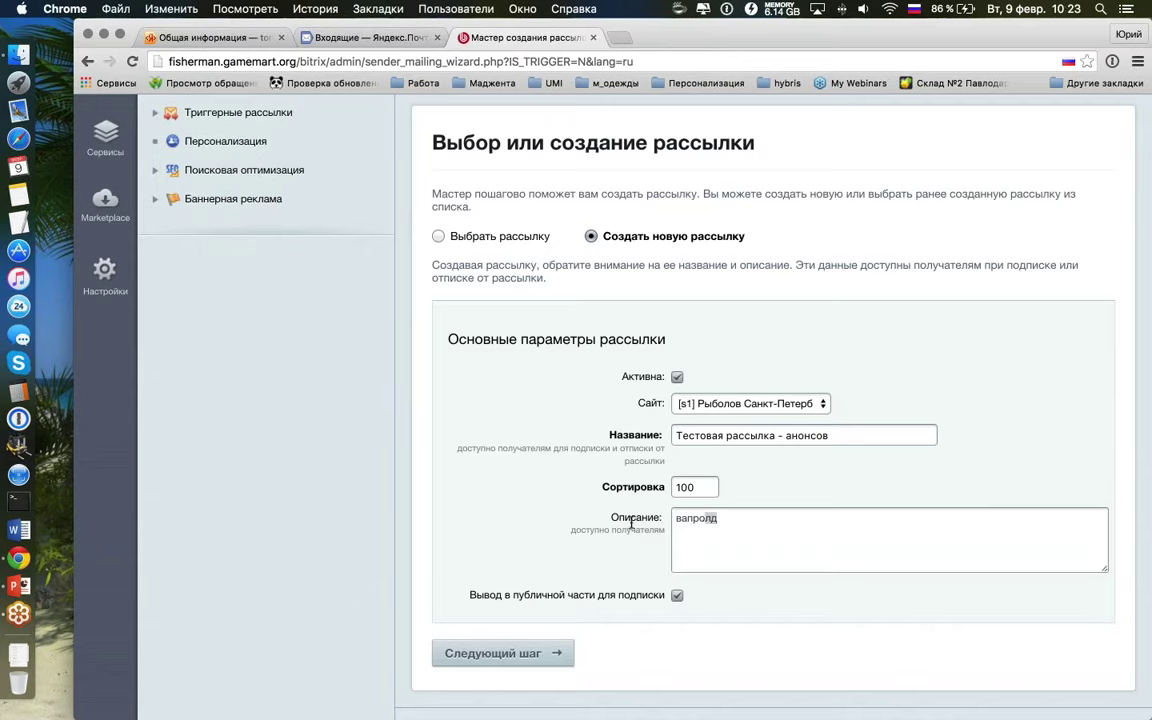
double_click(706, 518)
key("BackSpace")
Step: Open a new browser tab, keeping the mailing wizard open in its own tab
scroll(710, 480, "down", 2)
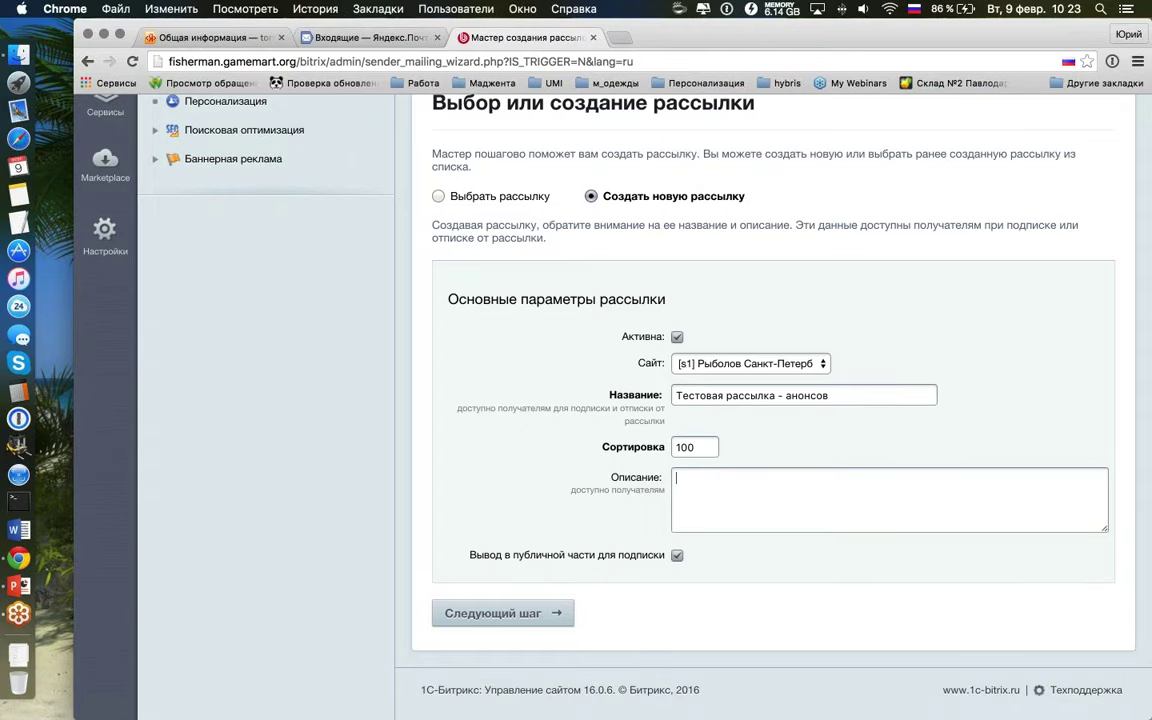
left_click(678, 556)
left_click(620, 38)
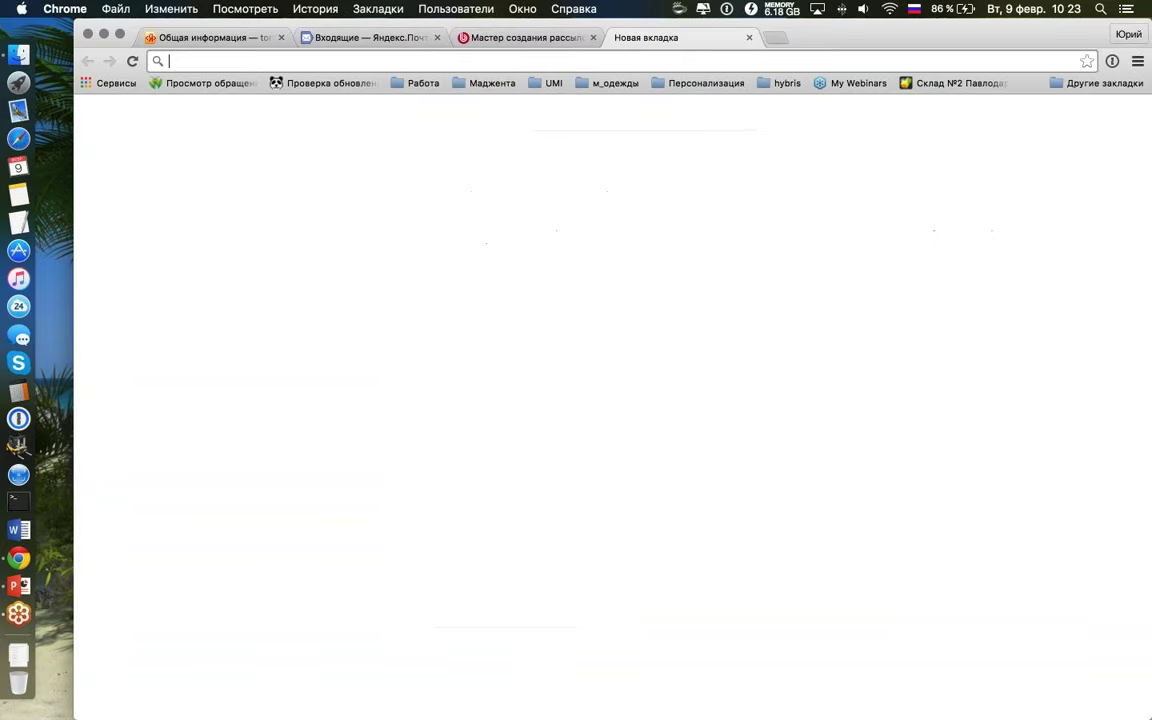
type("ещкешл39ю")
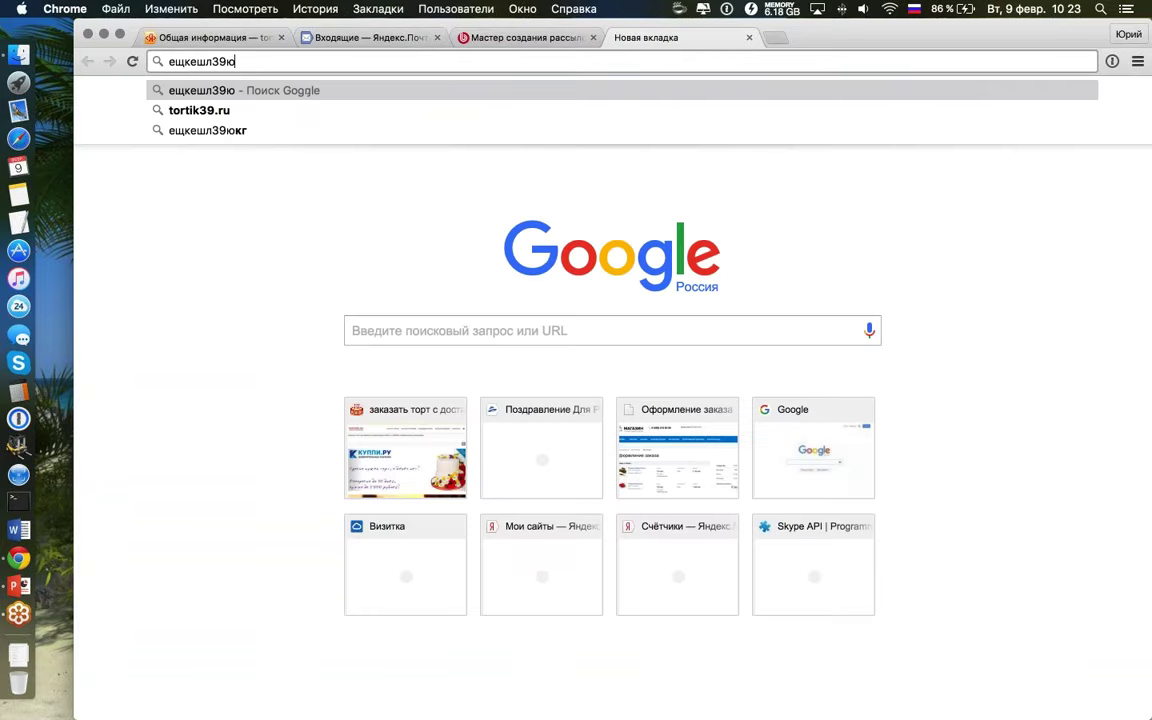
type("кг")
key("BackSpace")
key("BackSpace")
key("BackSpace")
key("BackSpace")
key("BackSpace")
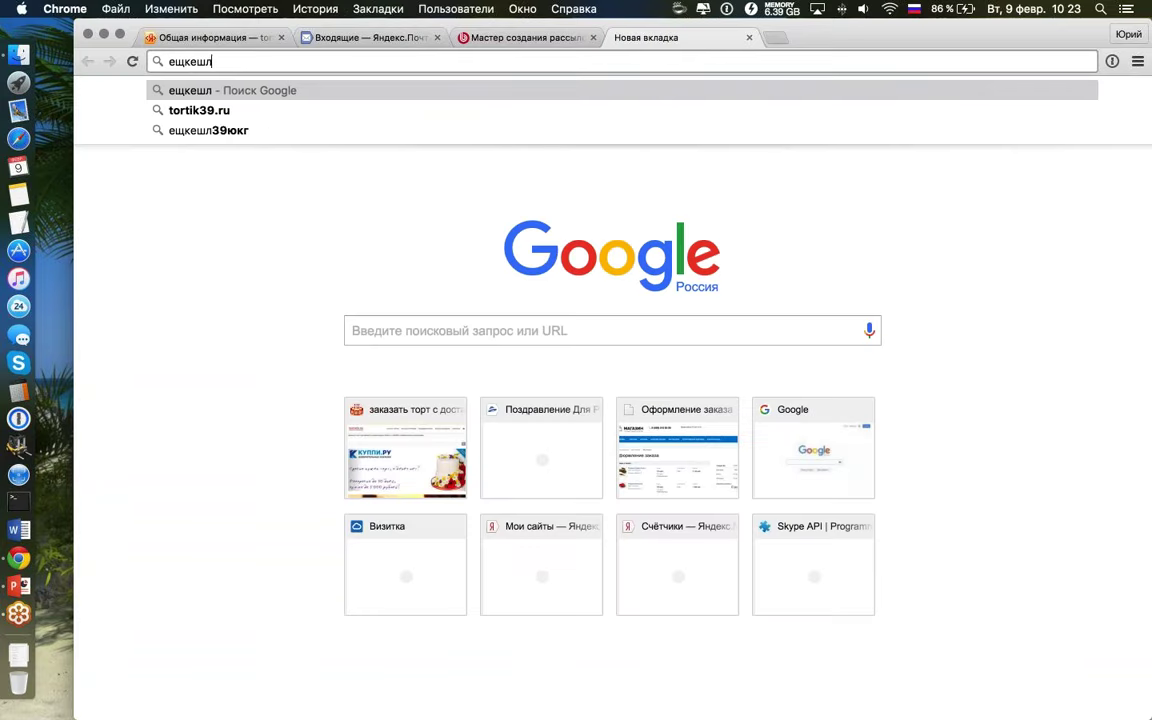
key("BackSpace")
key("BackSpace")
key("BackSpace")
key("BackSpace")
key("BackSpace")
key("BackSpace")
Step: Load the tortik39.ru home page and go to the Подписка form in its footer
key("ctrl+space")
type("tortik")
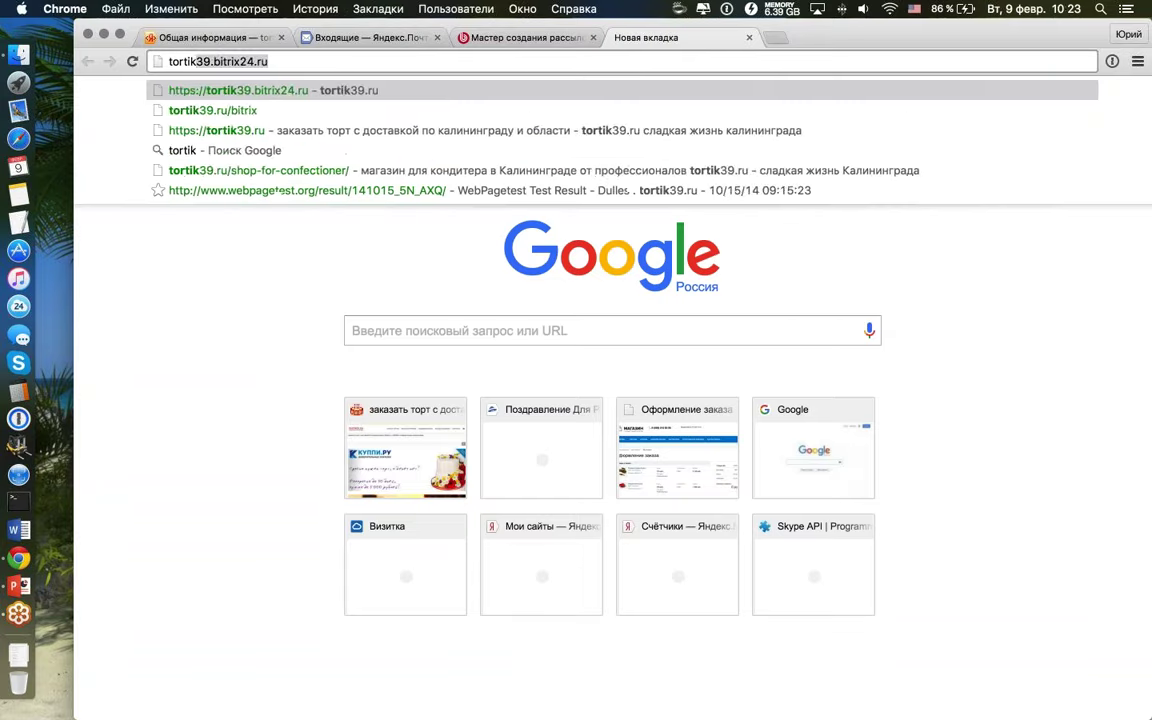
type("39.")
key("Down")
key("Return")
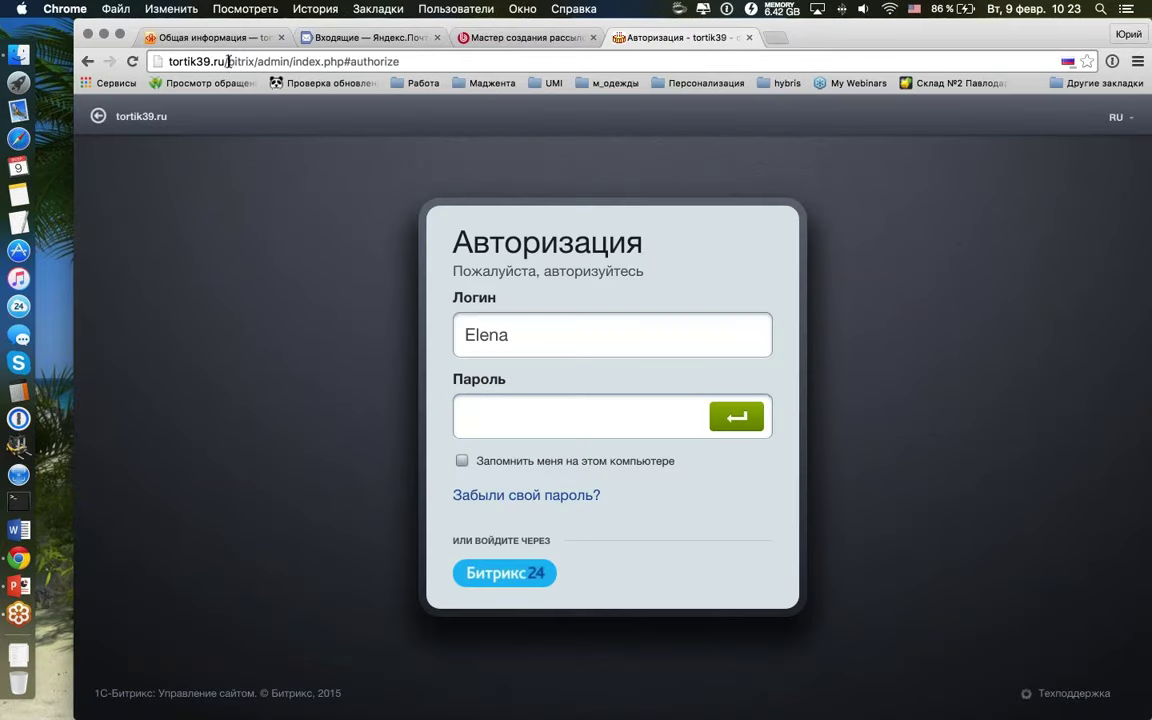
left_click_drag(228, 61, 469, 64)
key("BackSpace")
key("Return")
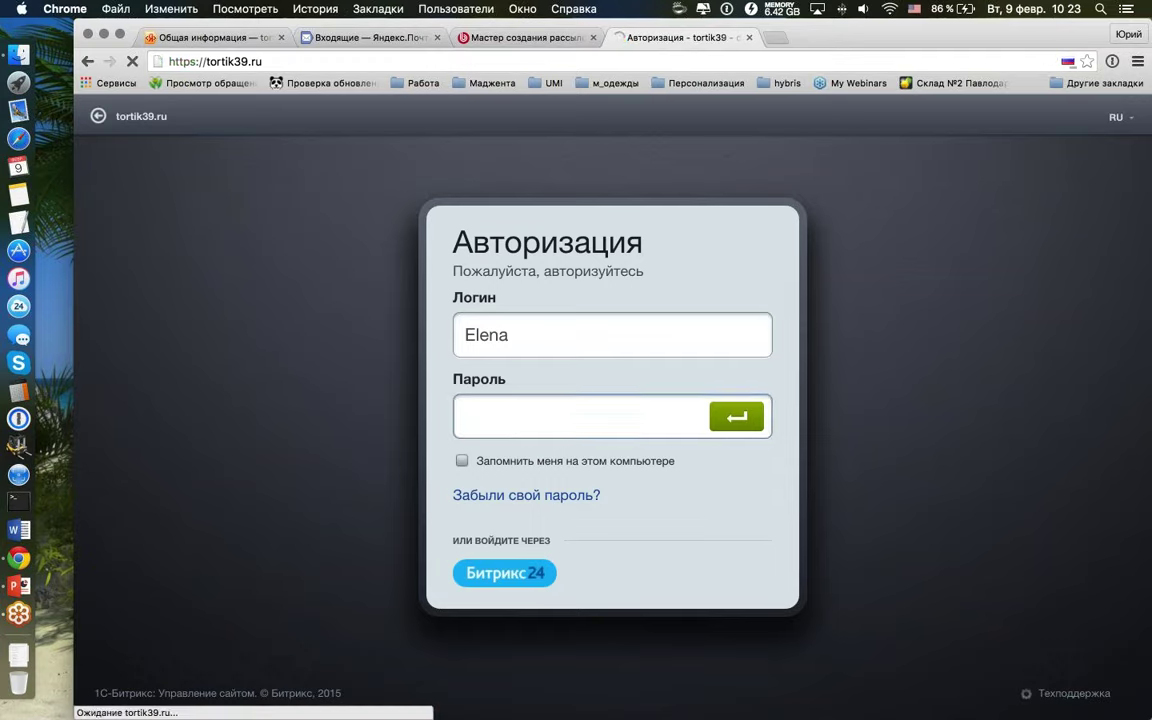
scroll(396, 550, "down", 20)
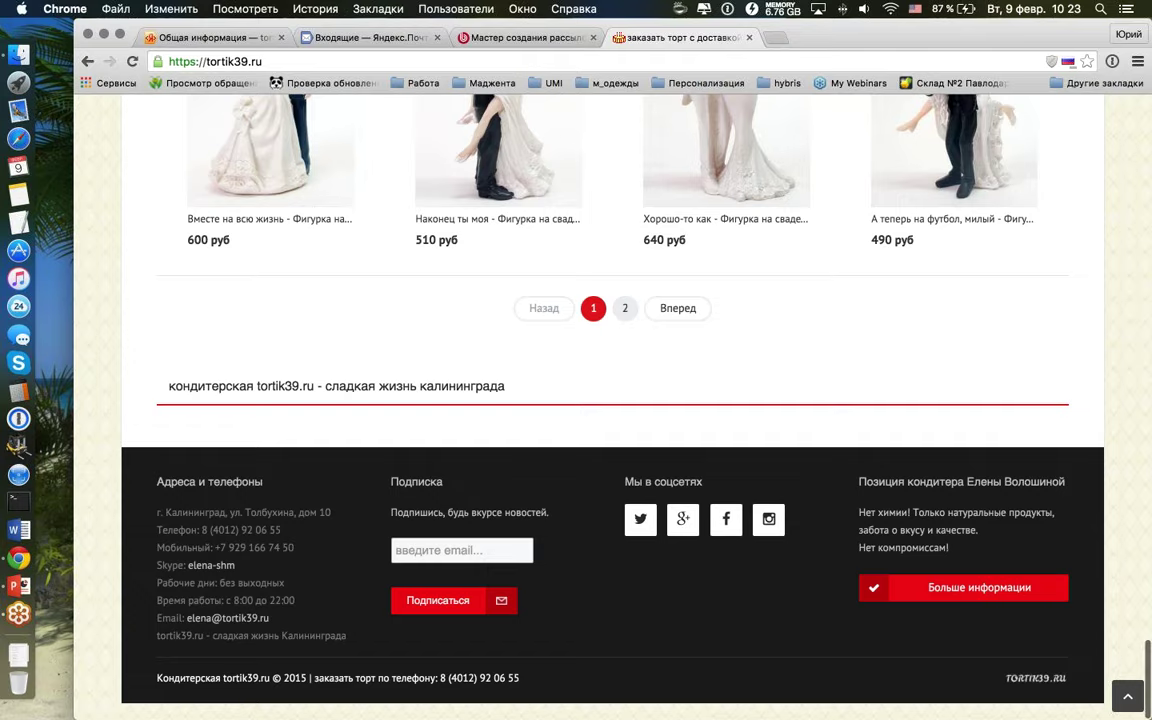
Step: Compare the wizard's Вывод в публичной части для подписки option with the tortik39.ru subscription form, and close the shop page
left_click(470, 37)
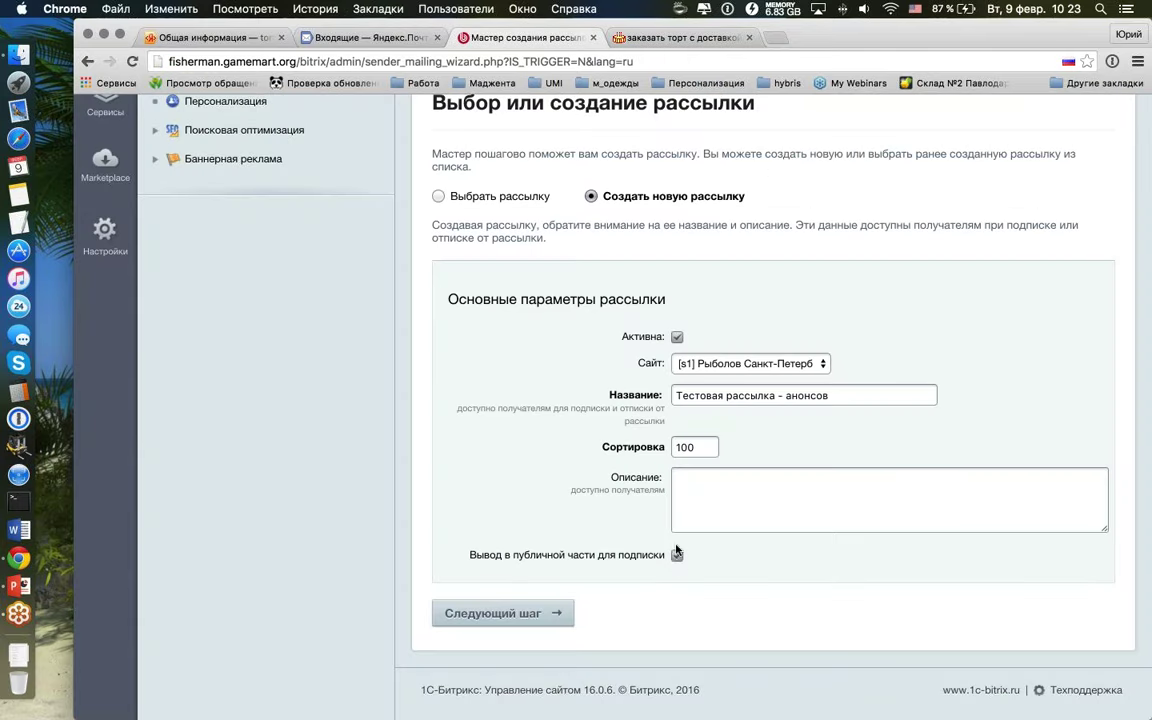
left_click(680, 37)
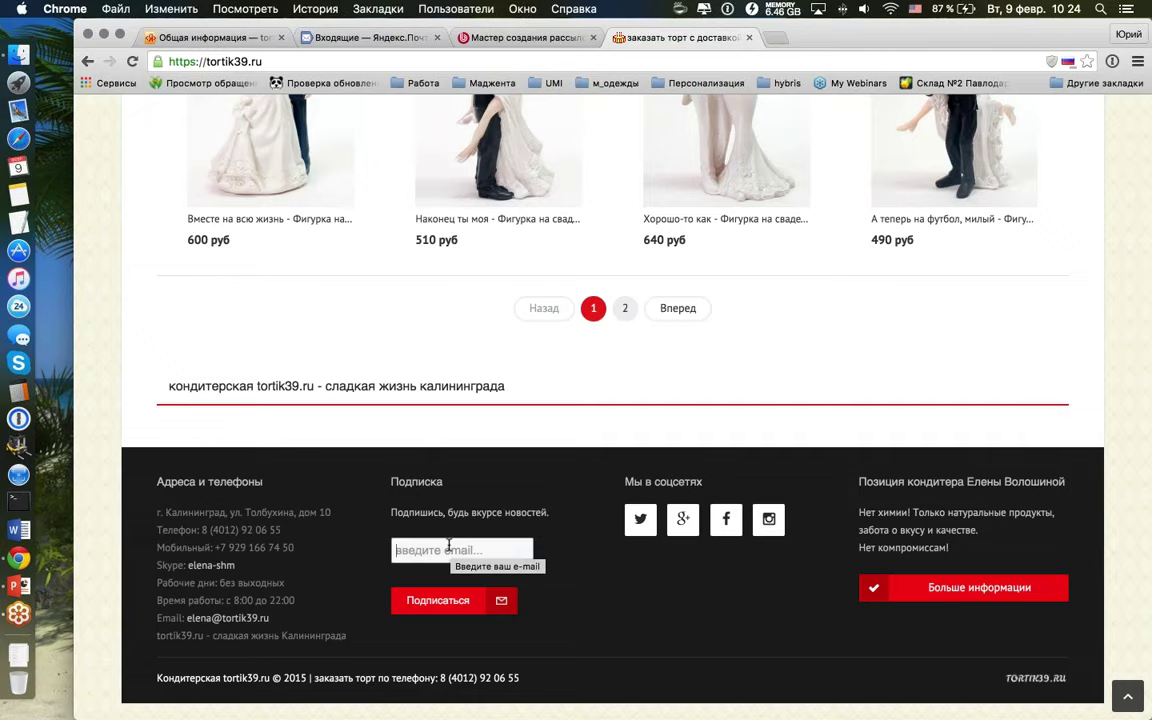
left_click(749, 37)
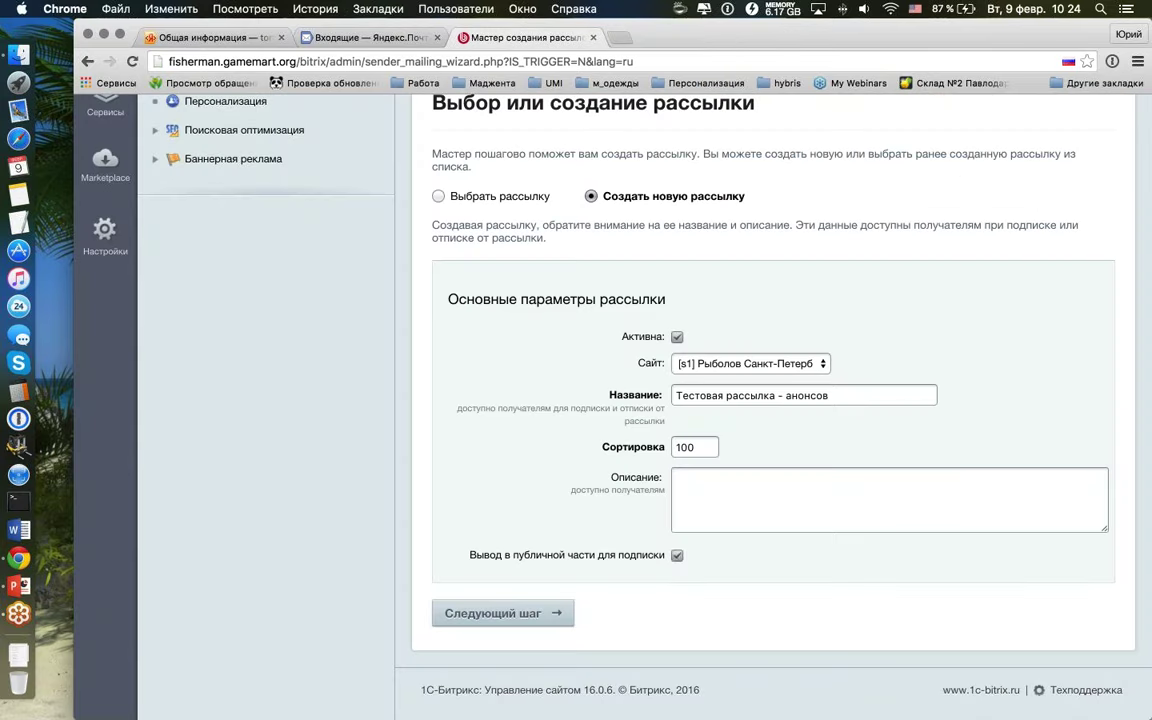
Step: Proceed to the wizard's Выбор или создание группы stage and review the sections for adding and excluding address groups
left_click(678, 555)
left_click(520, 612)
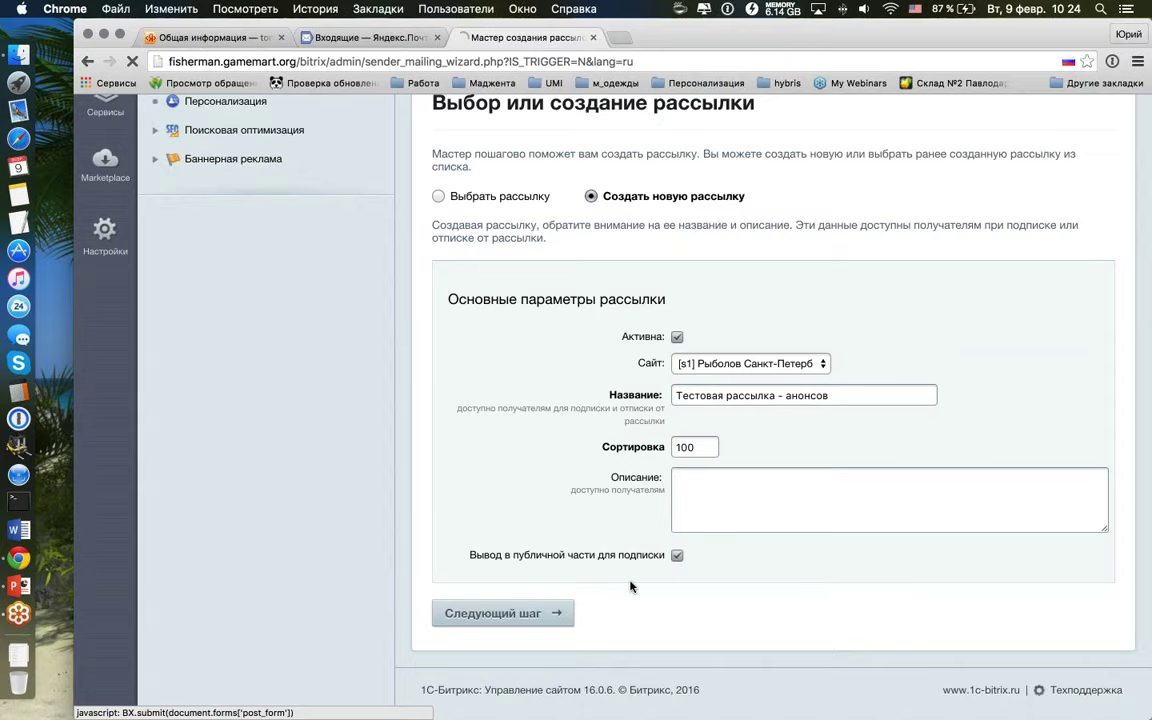
scroll(700, 499, "down", 8)
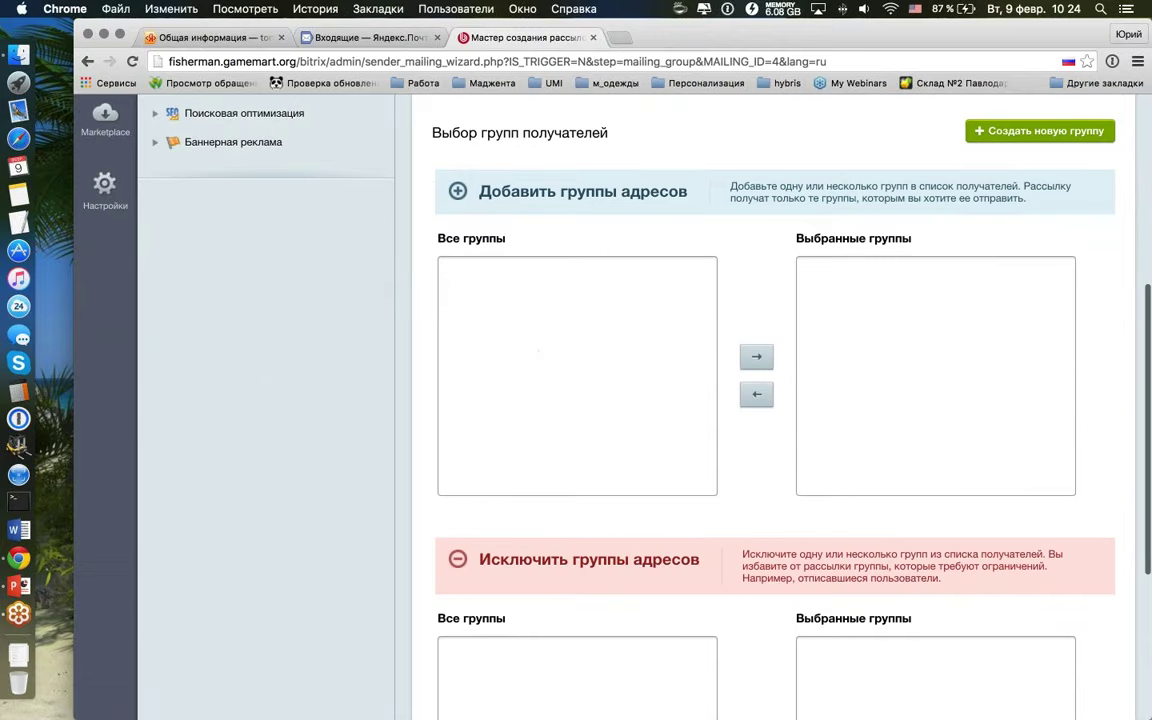
scroll(700, 374, "down", 5)
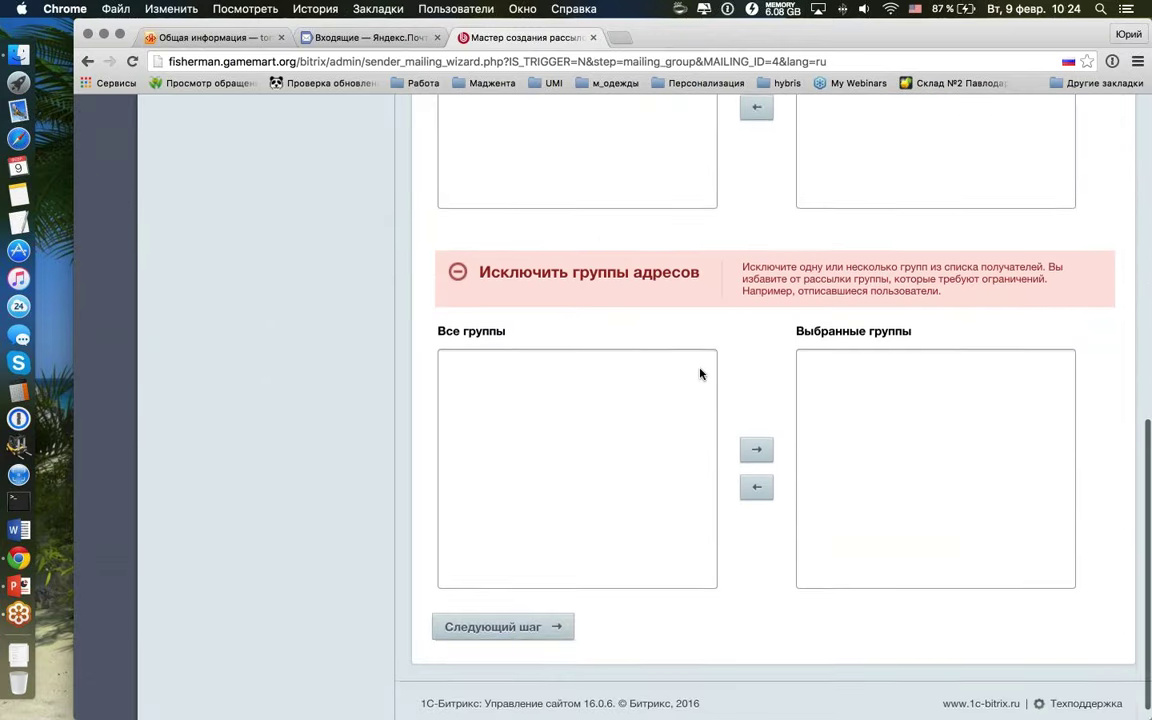
scroll(700, 374, "up", 8)
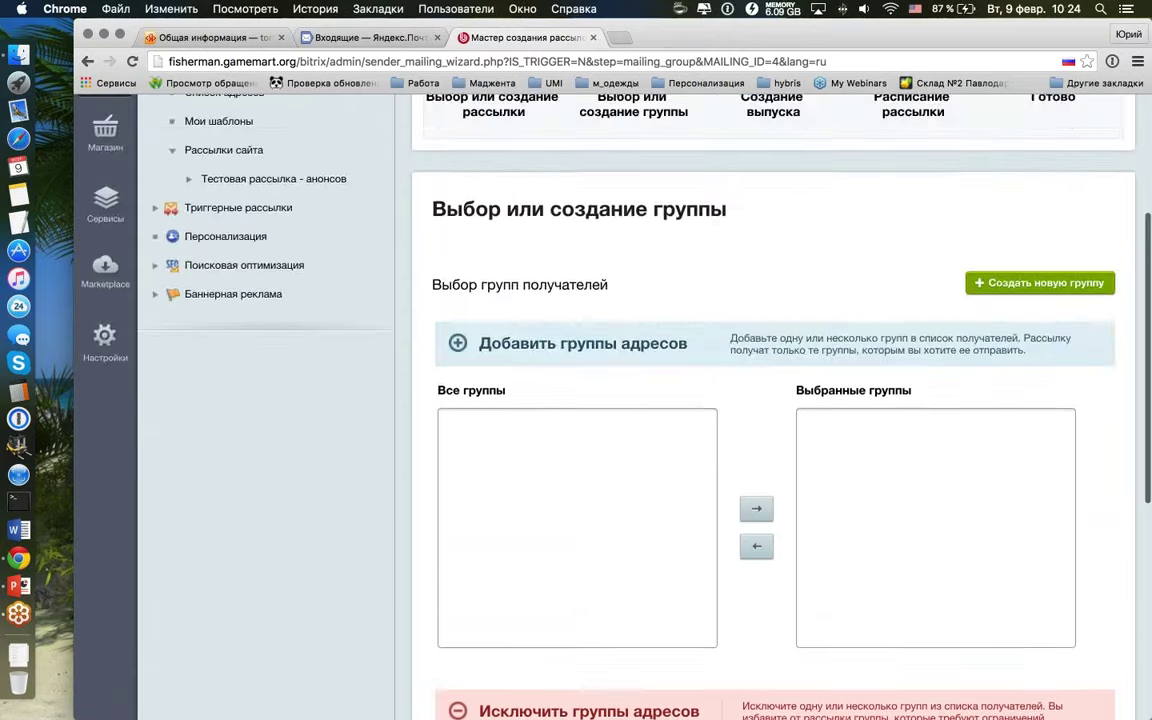
Step: Start a new recipient address group named Основные подписчики and slightly enlarge its description box
left_click(1028, 285)
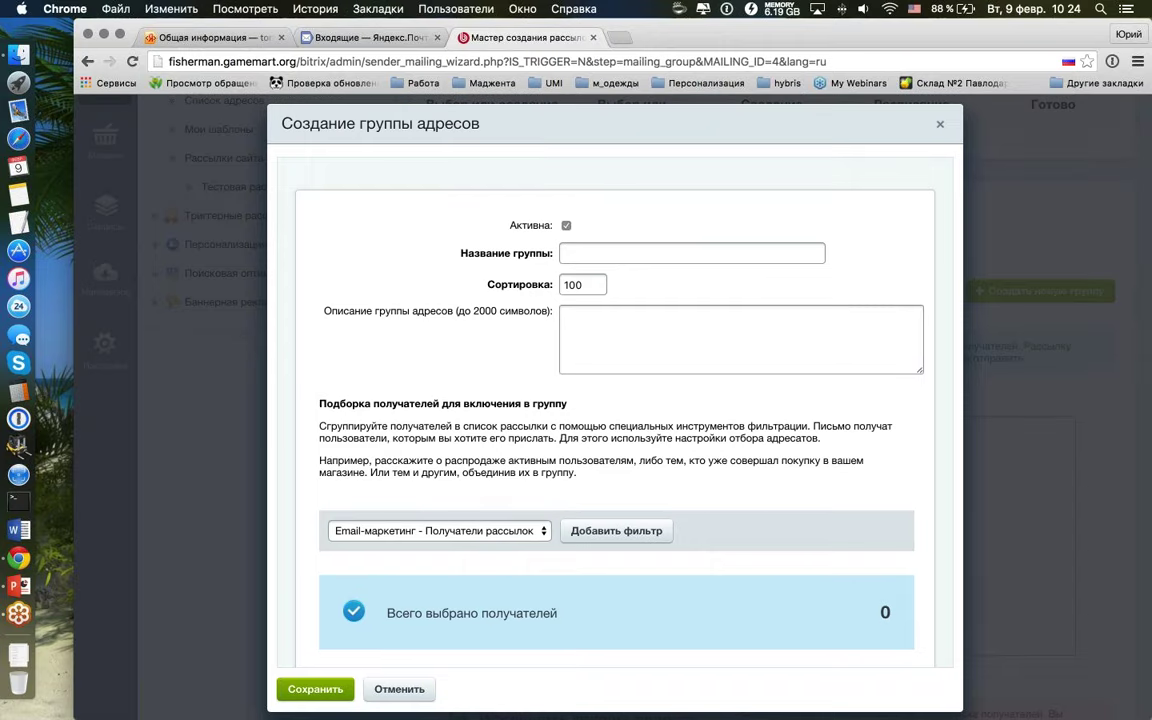
left_click(598, 254)
type("Основные подписчики")
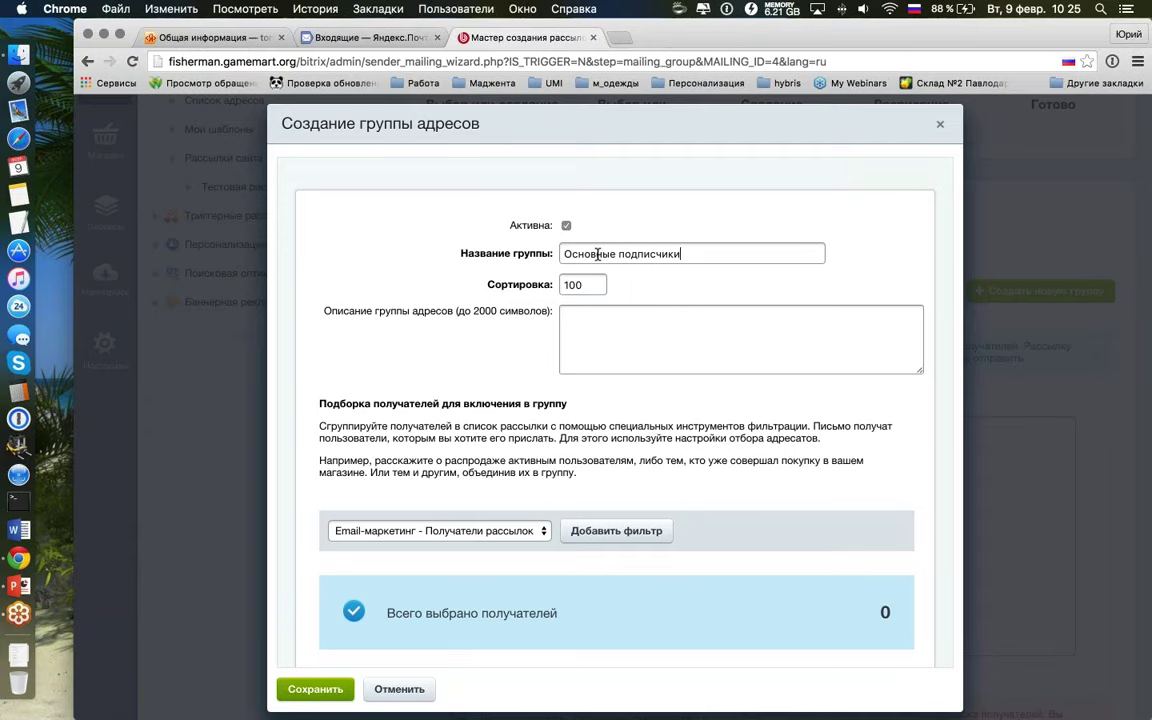
scroll(480, 325, "down", 3)
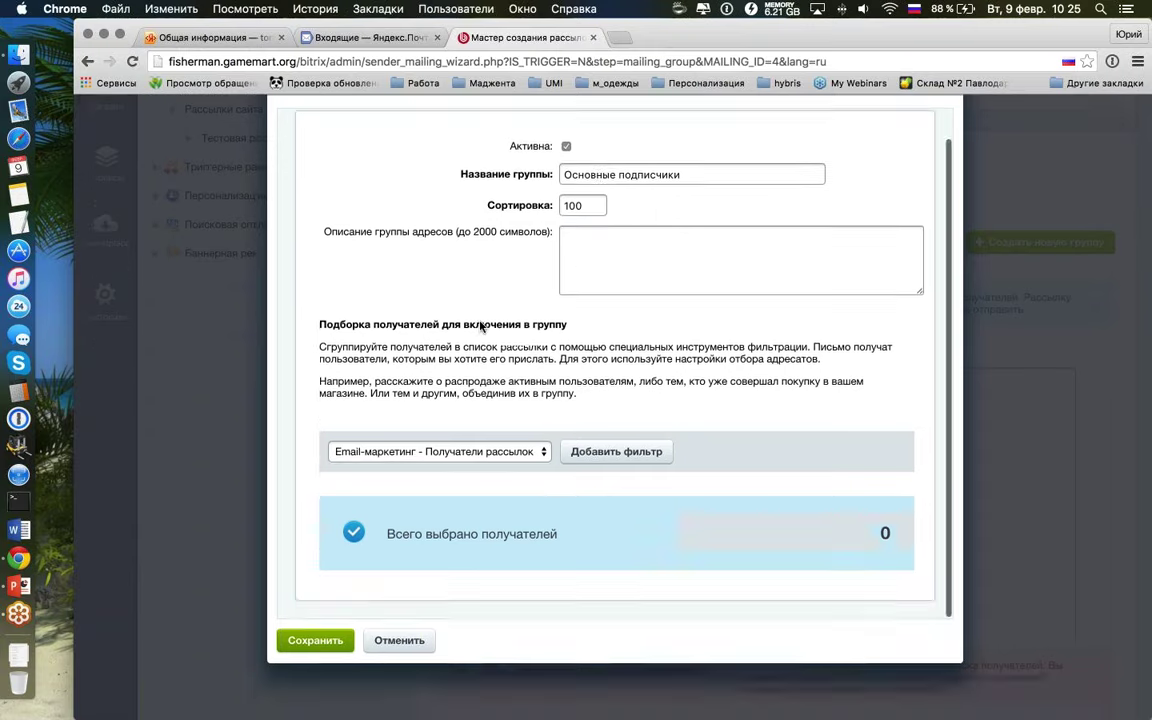
scroll(480, 325, "up", 1)
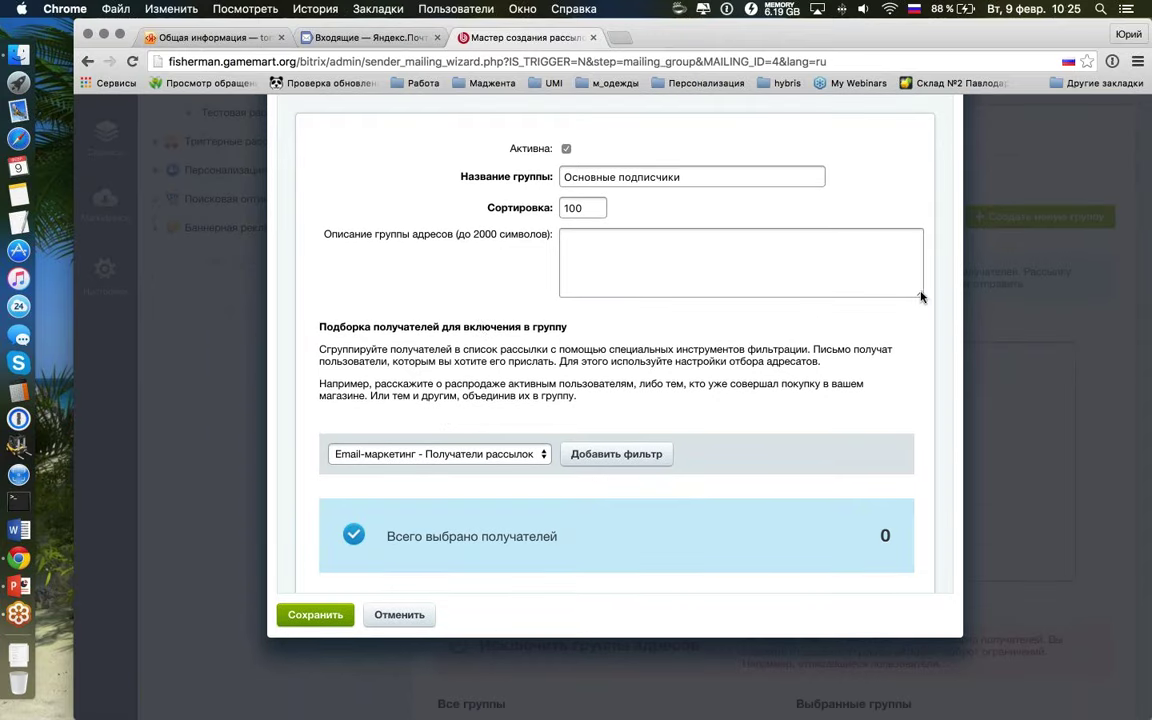
mouse_move(921, 294)
left_mouse_down()
mouse_move(923, 326)
mouse_move(912, 304)
left_mouse_up()
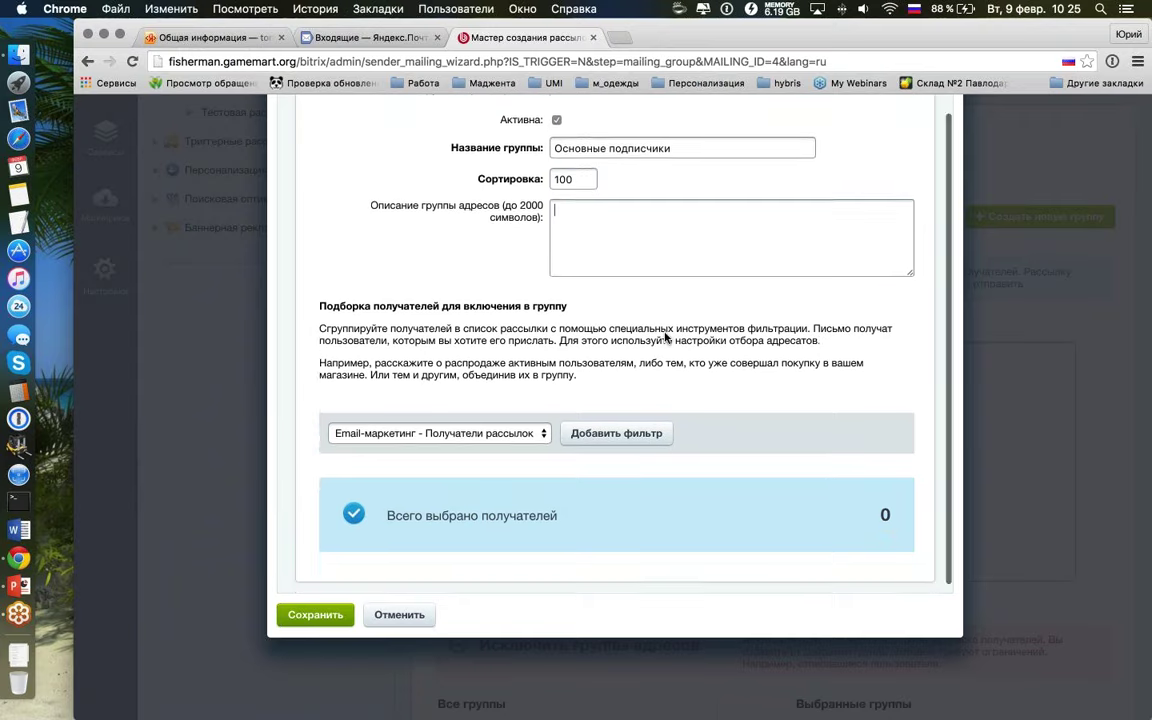
Step: Add a Пользователи filter to the recipient selection of the Основные подписчики group
scroll(663, 400, "down", 3)
left_click(547, 318)
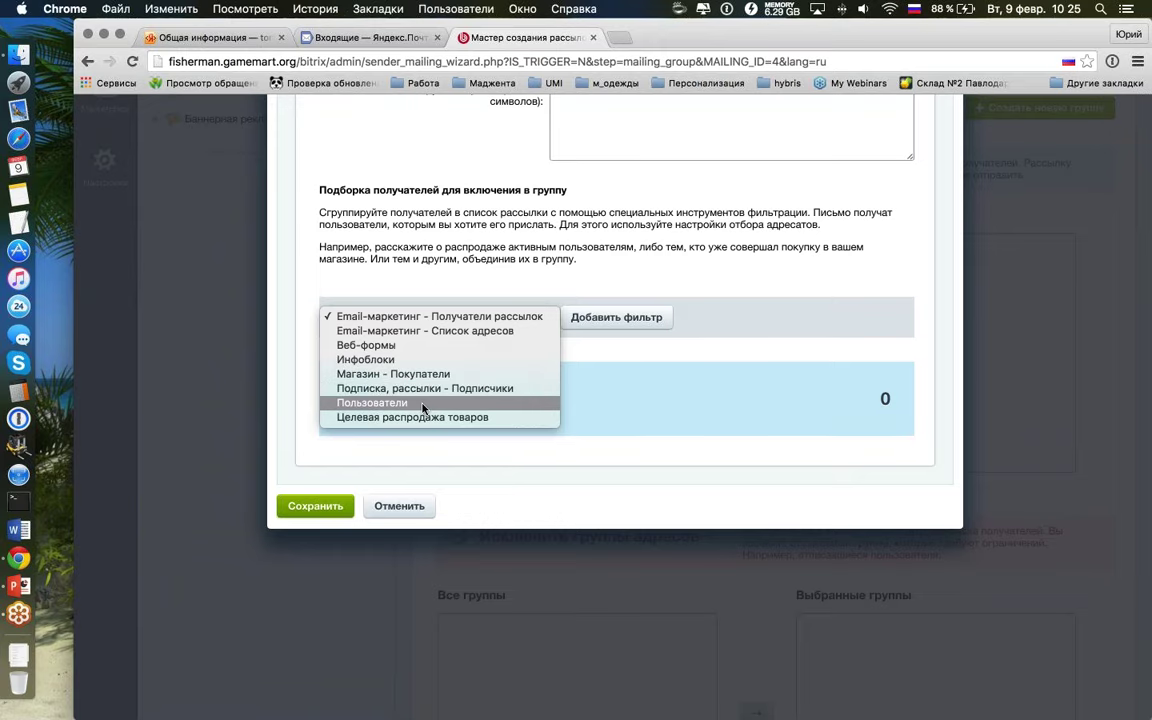
left_click(496, 402)
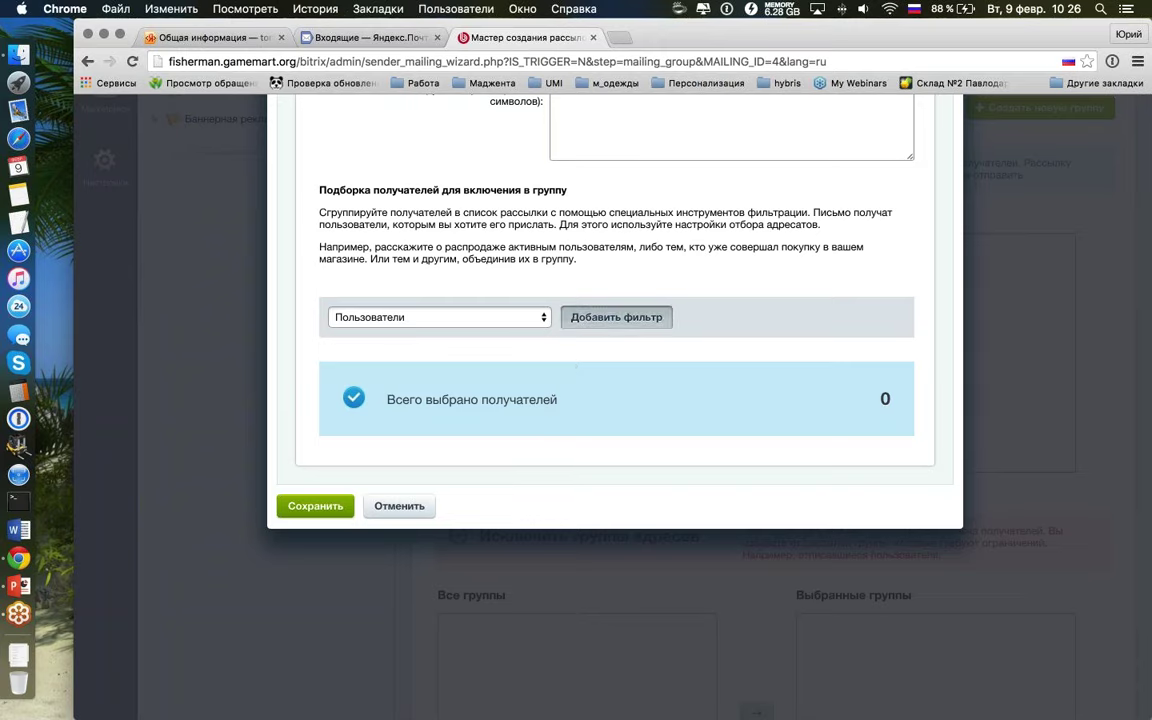
left_click(655, 318)
scroll(615, 300, "down", 2)
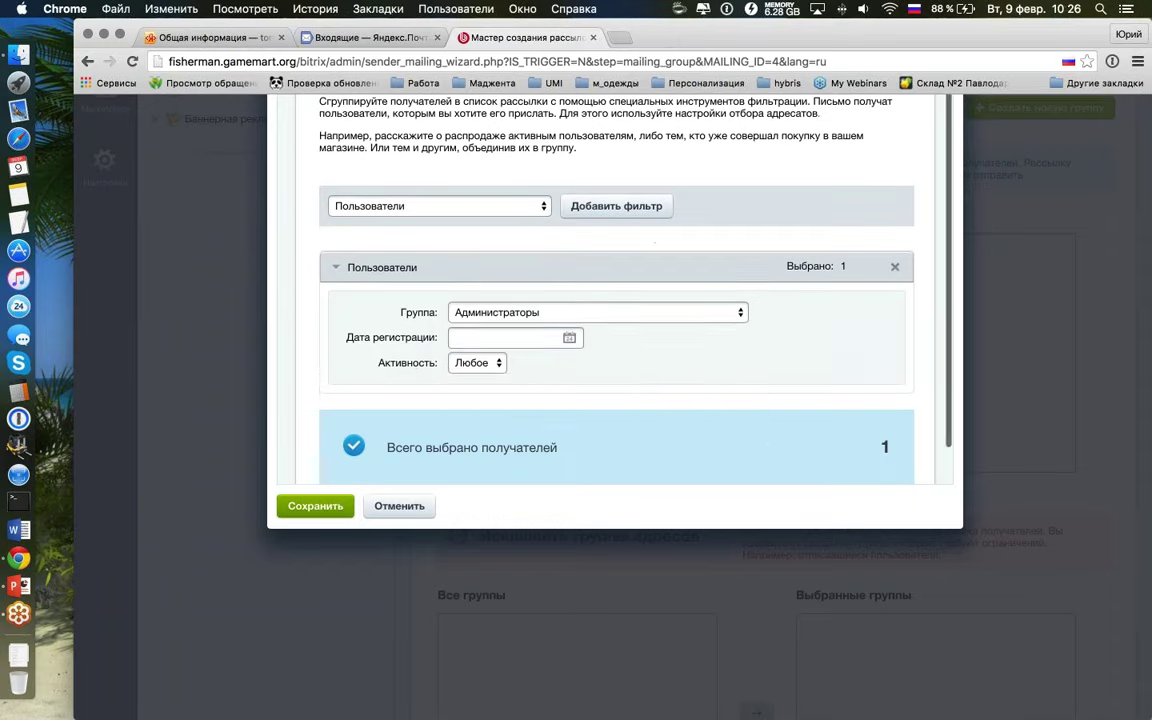
Step: Try the groups Все пользователи (в том числе неавторизованные) and Зарегистрированные пользователи in the Пользователи filter
left_click(540, 313)
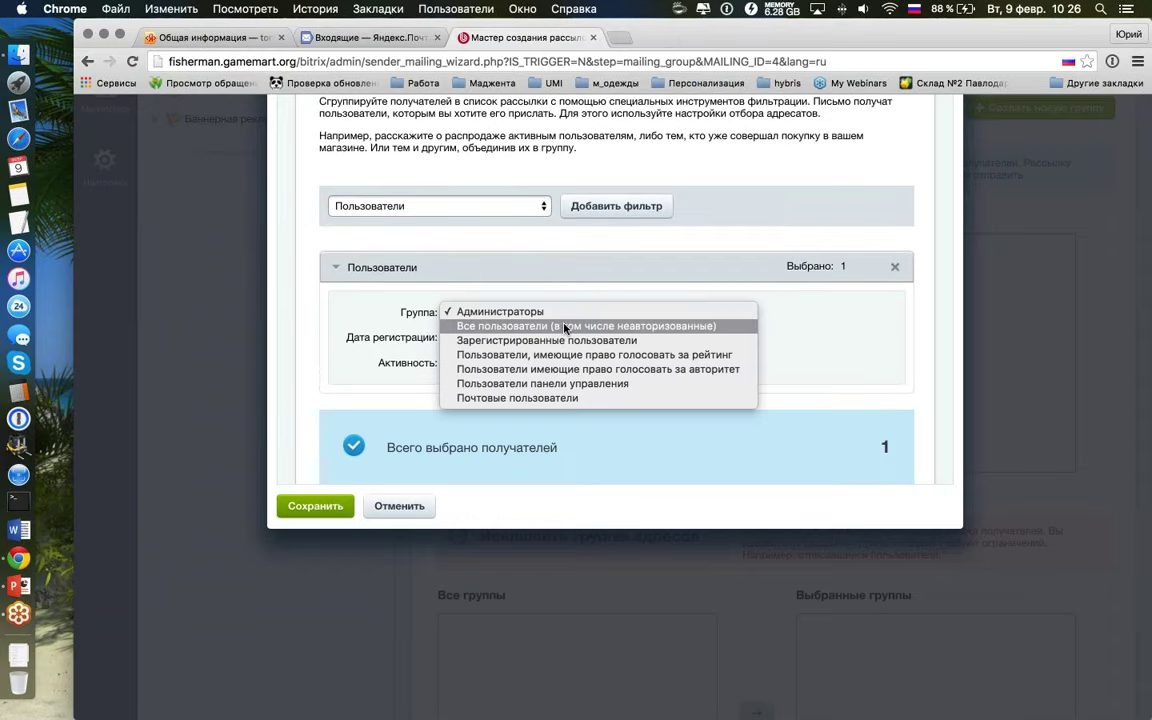
left_click(565, 327)
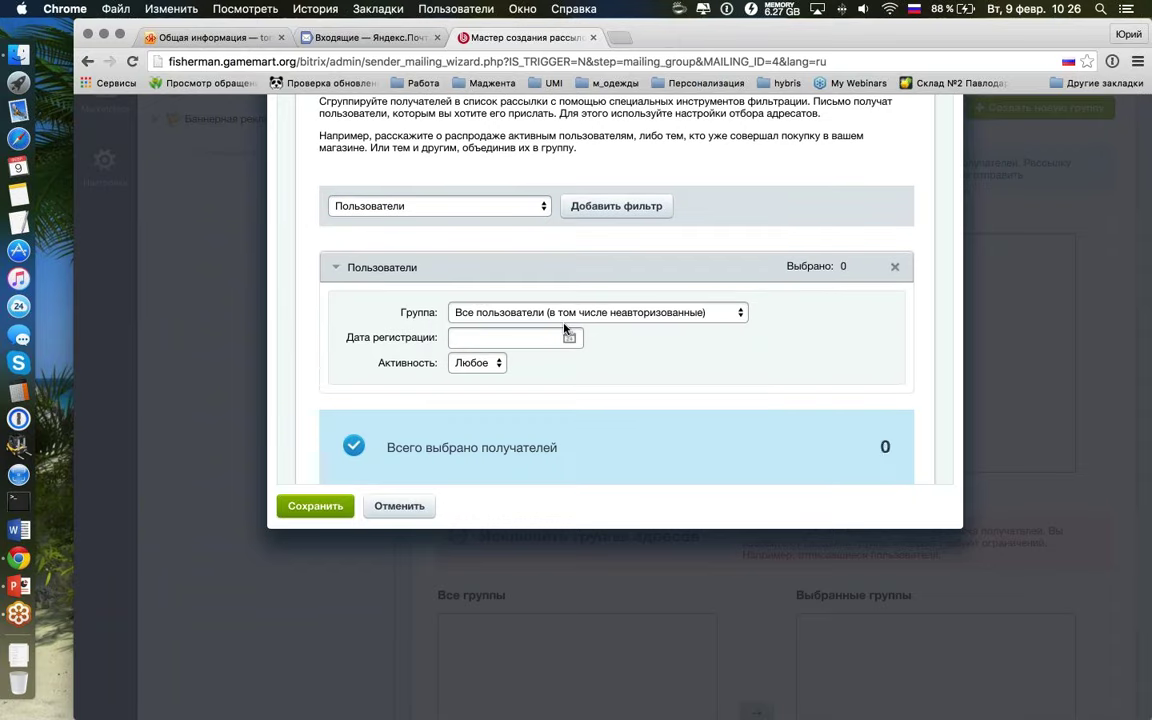
left_click(579, 316)
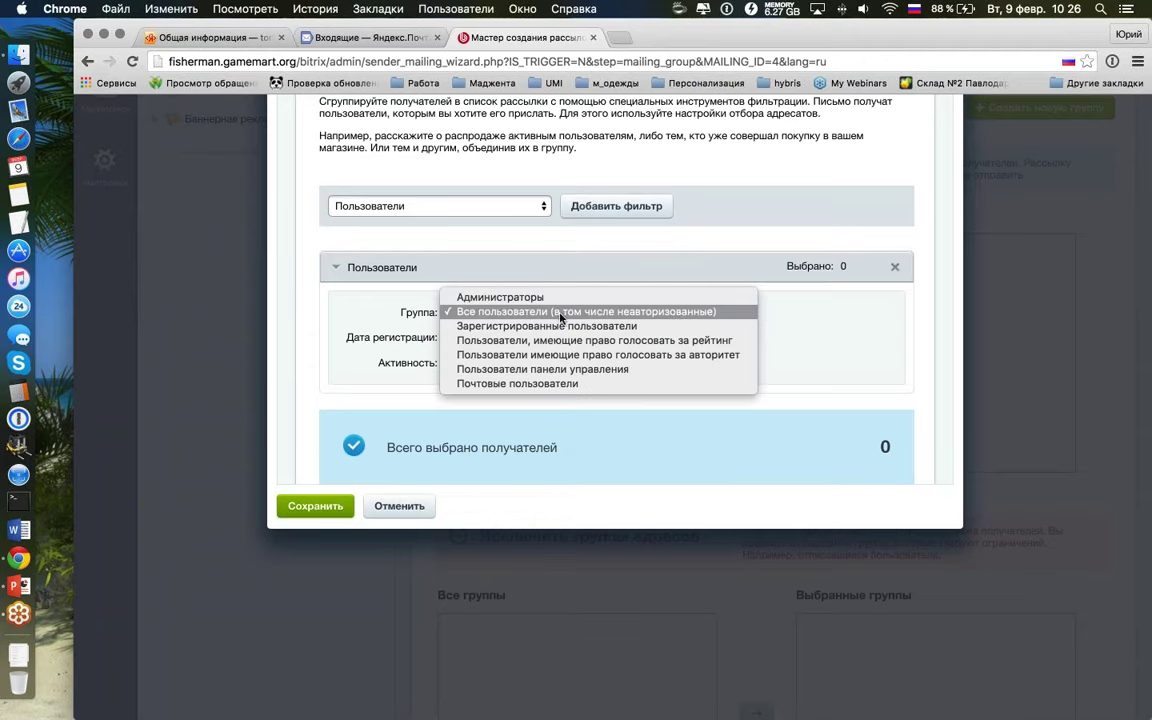
left_click(628, 328)
Step: Set the filter's user group to Пользователи, имеющие право голосовать за рейтинг
left_click(615, 320)
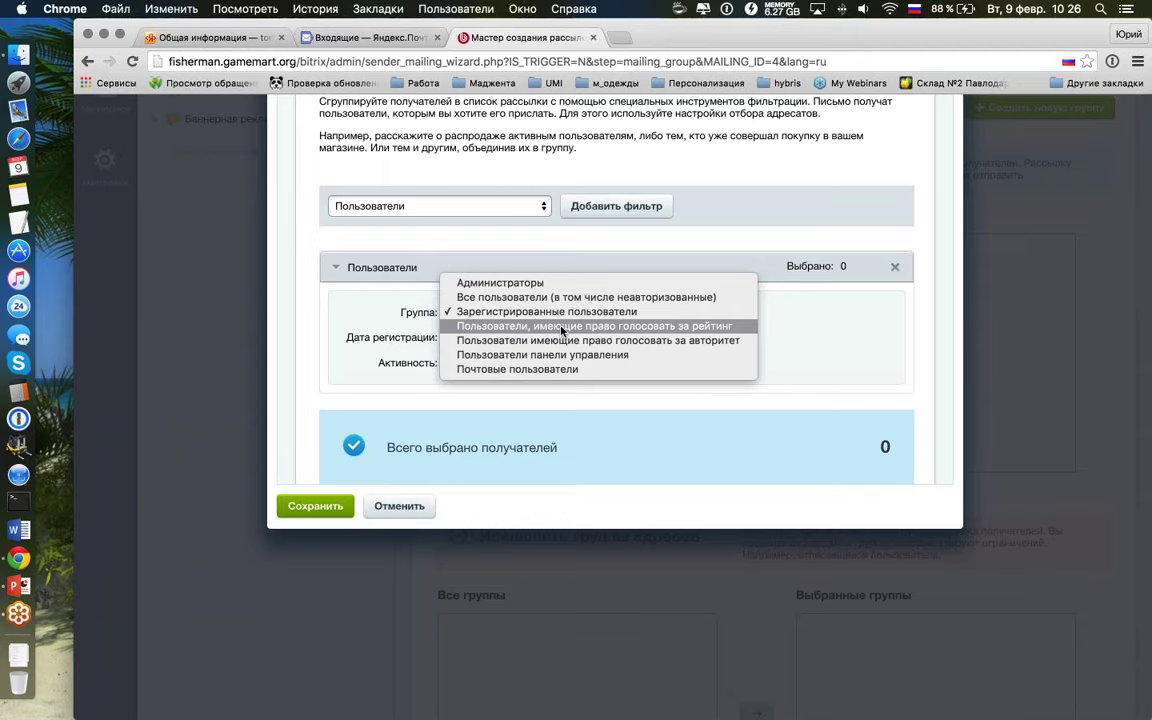
left_click(562, 328)
left_click(570, 313)
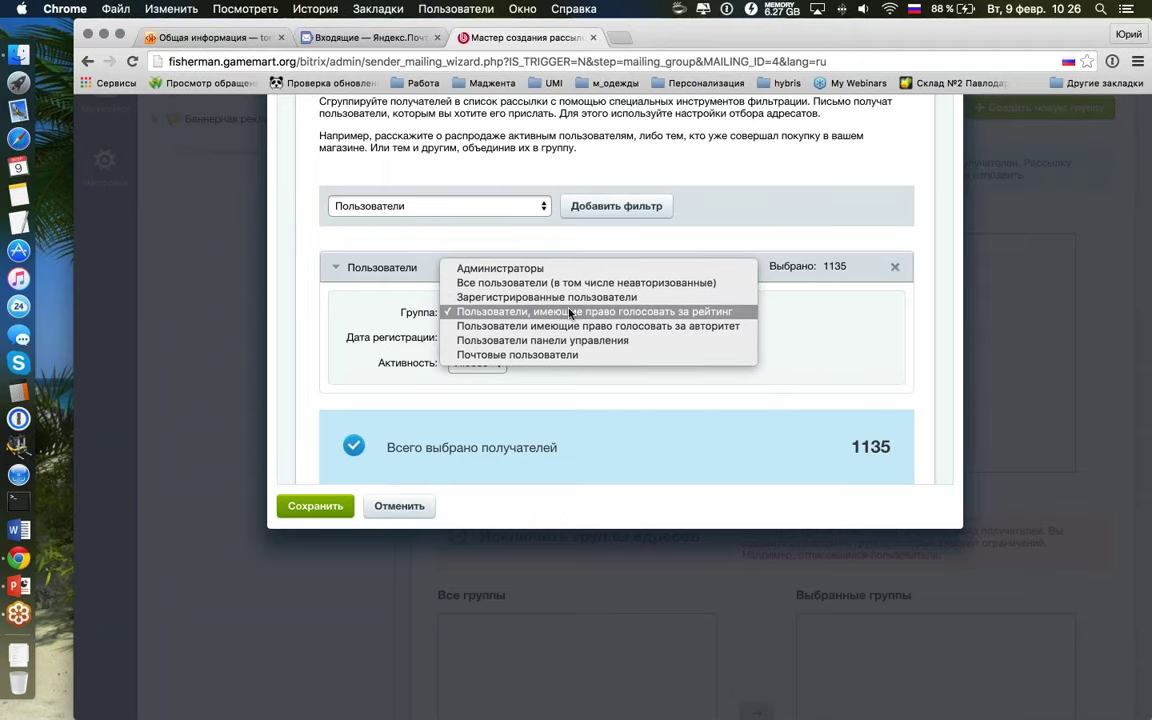
left_click(688, 313)
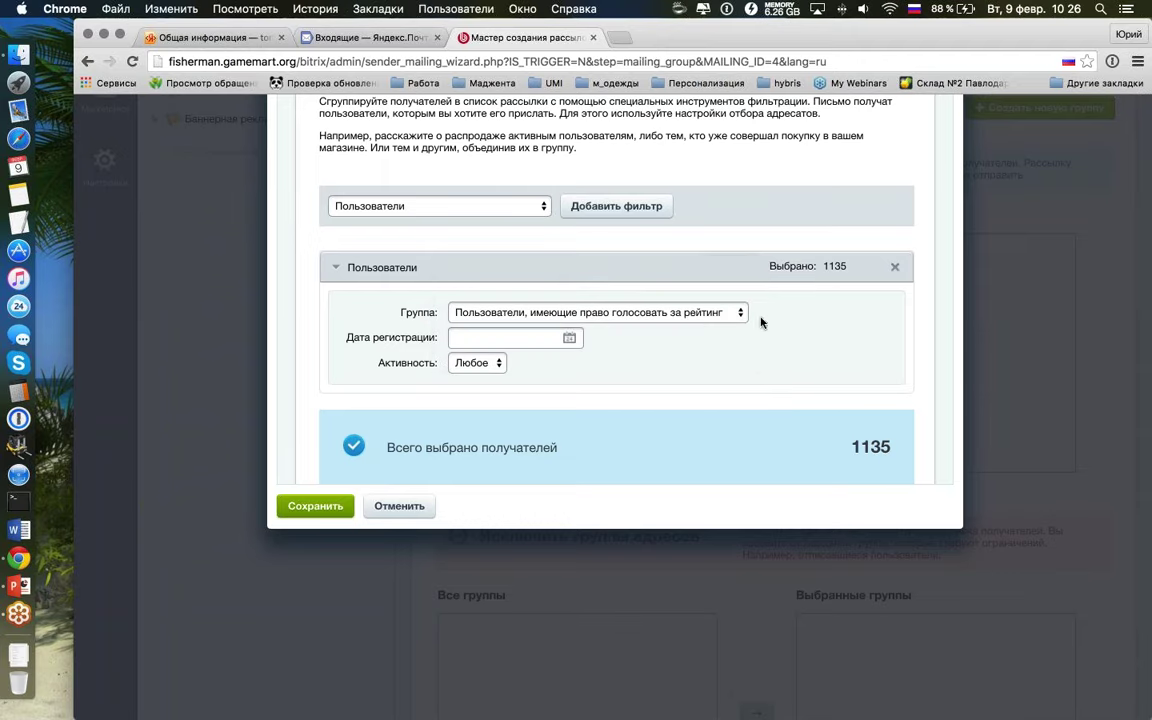
left_click(688, 320)
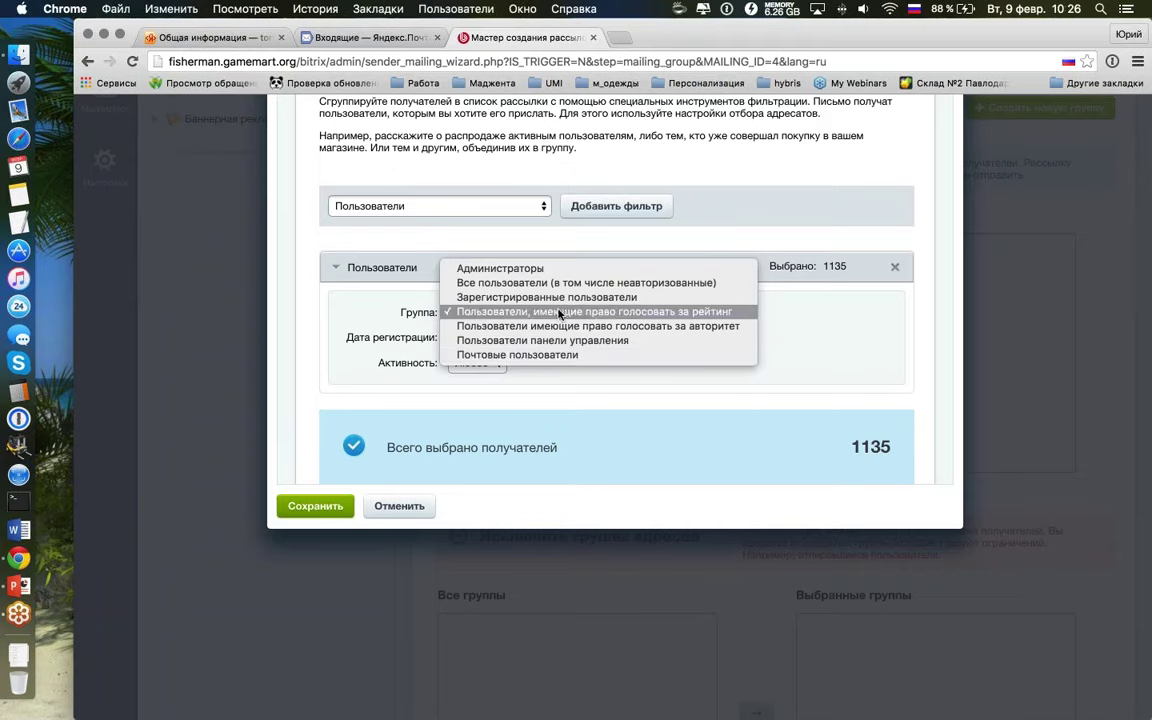
left_click(560, 312)
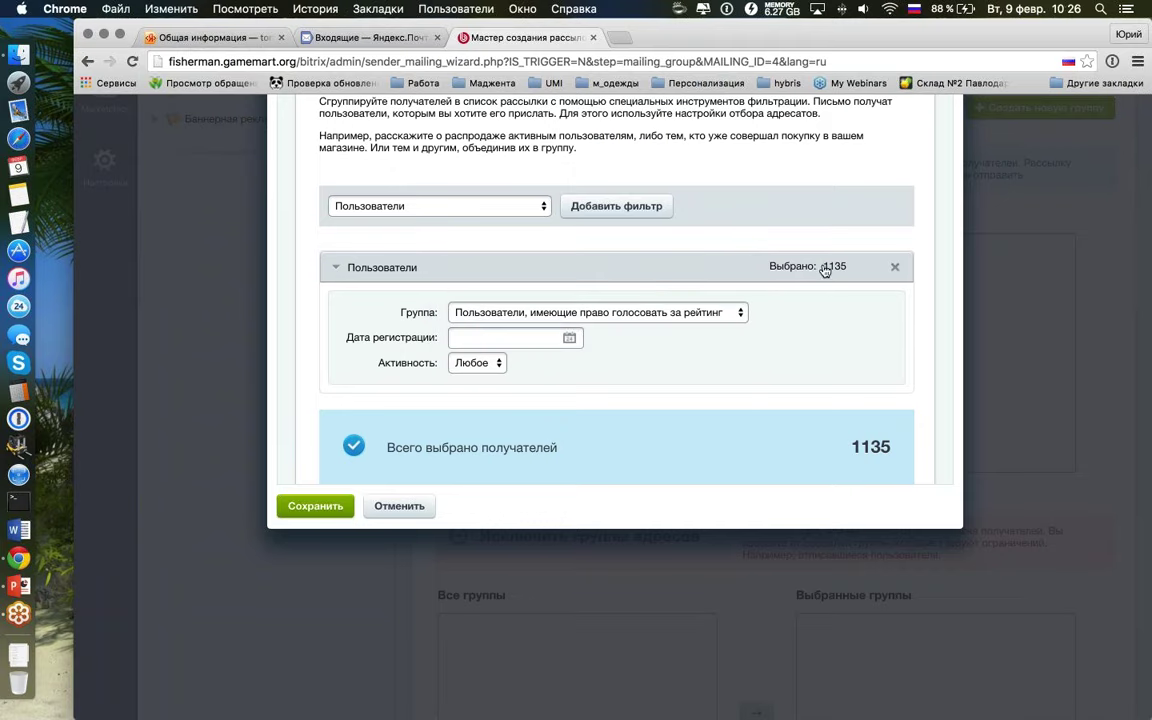
Step: Collapse and reopen the Пользователи filter, recheck its user group choices, and save the address group
left_click(854, 267)
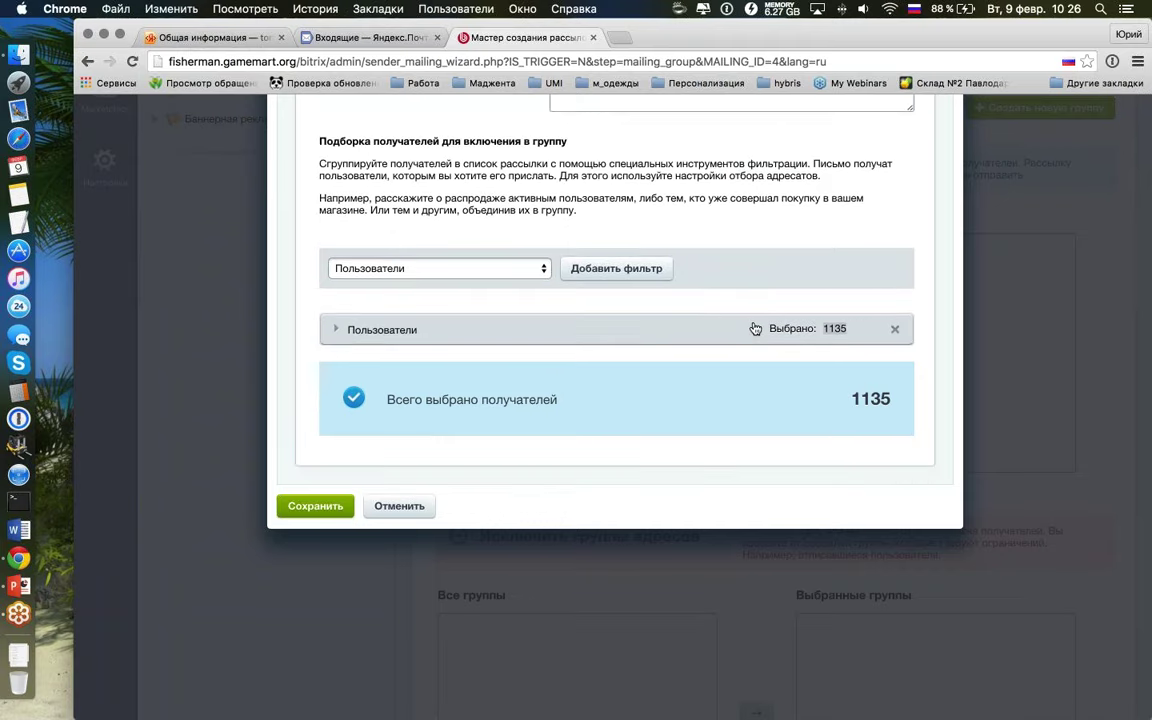
left_click(336, 330)
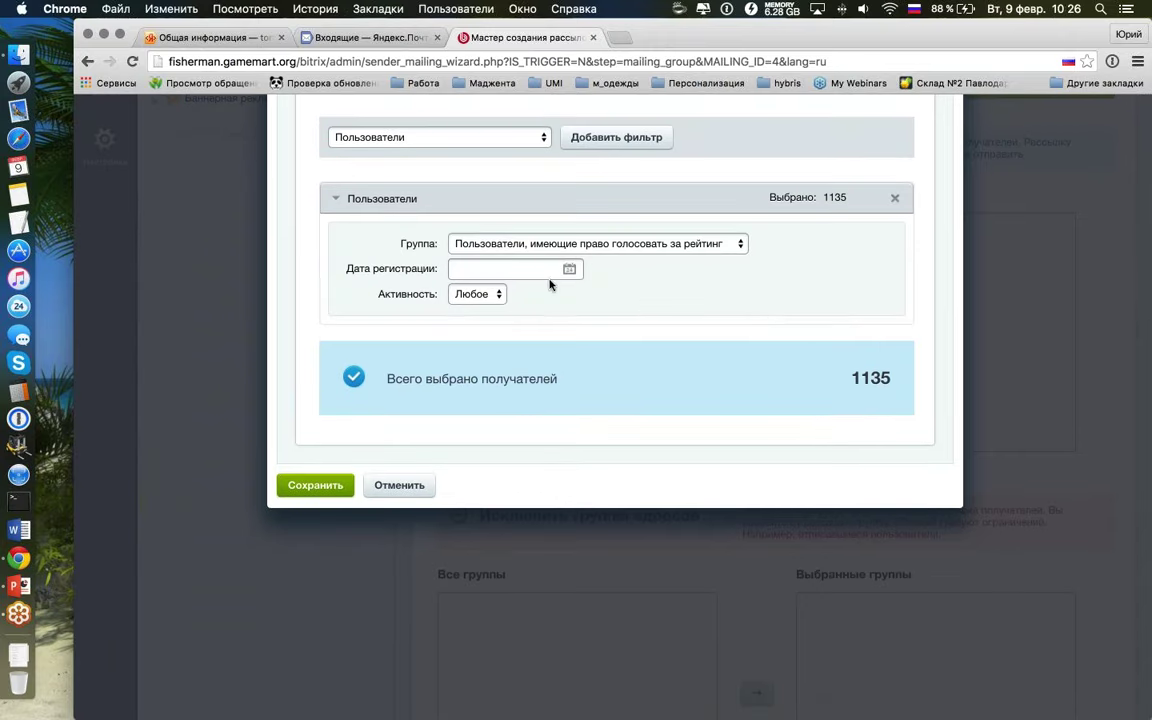
left_click(574, 247)
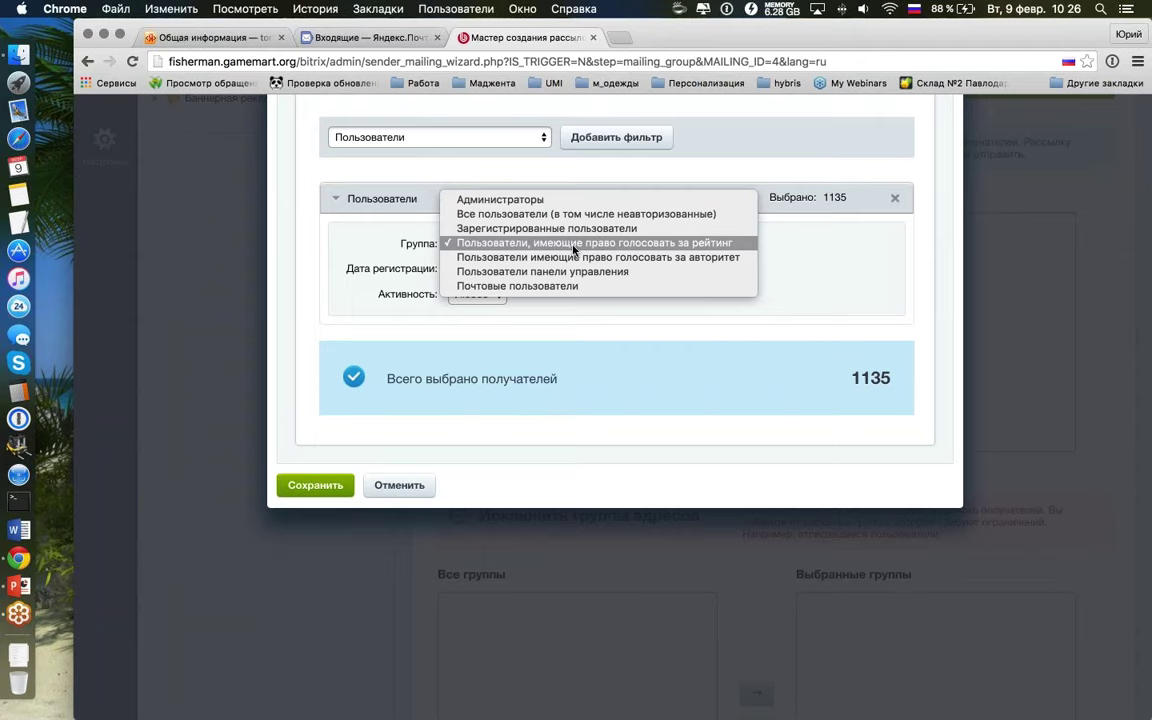
left_click(862, 240)
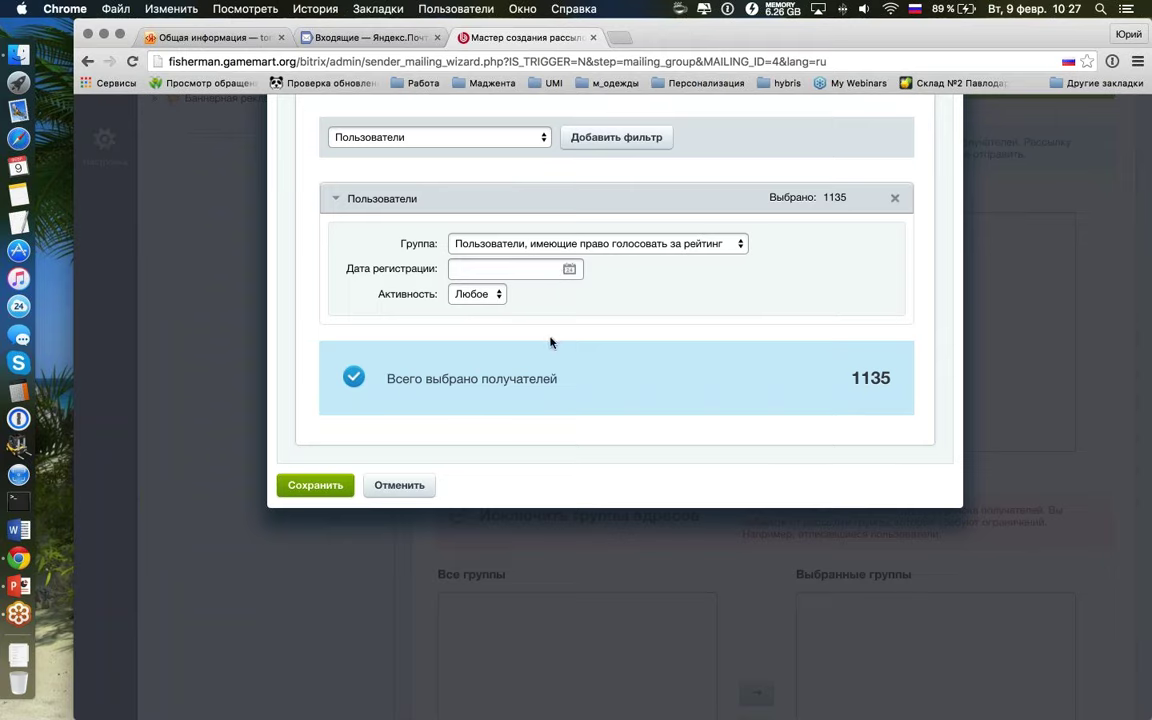
left_click(318, 487)
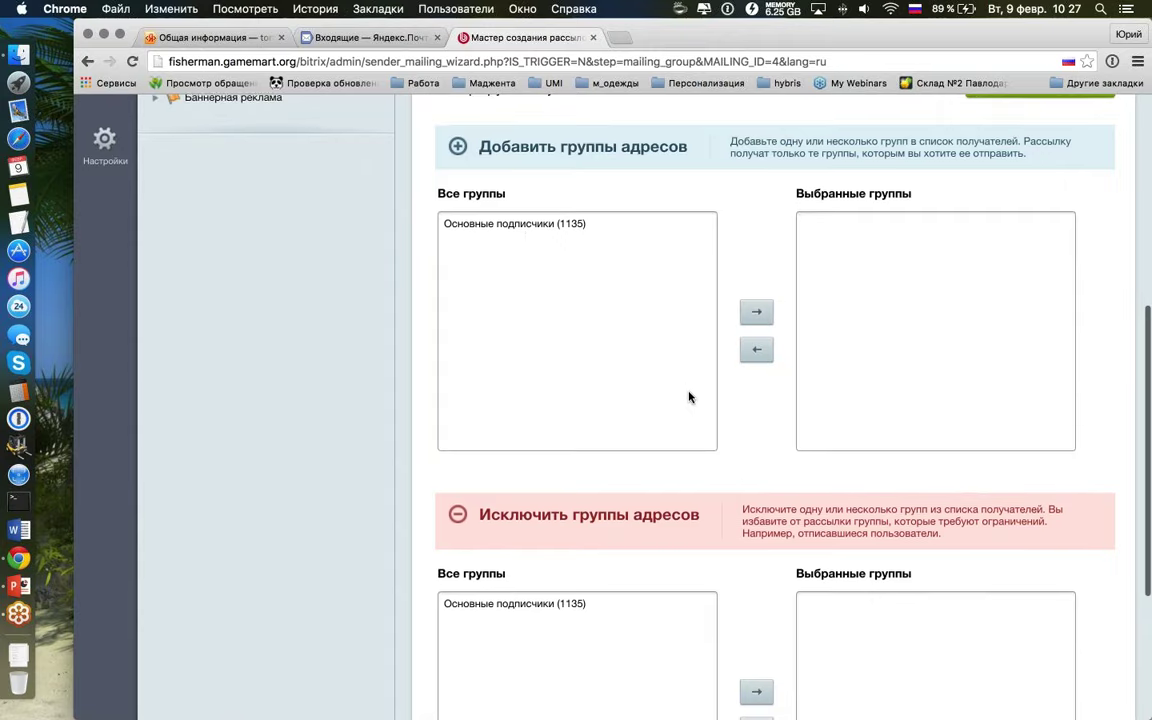
Step: Add the Основные подписчики group to the mailing's selected recipient groups
scroll(689, 396, "down", 5)
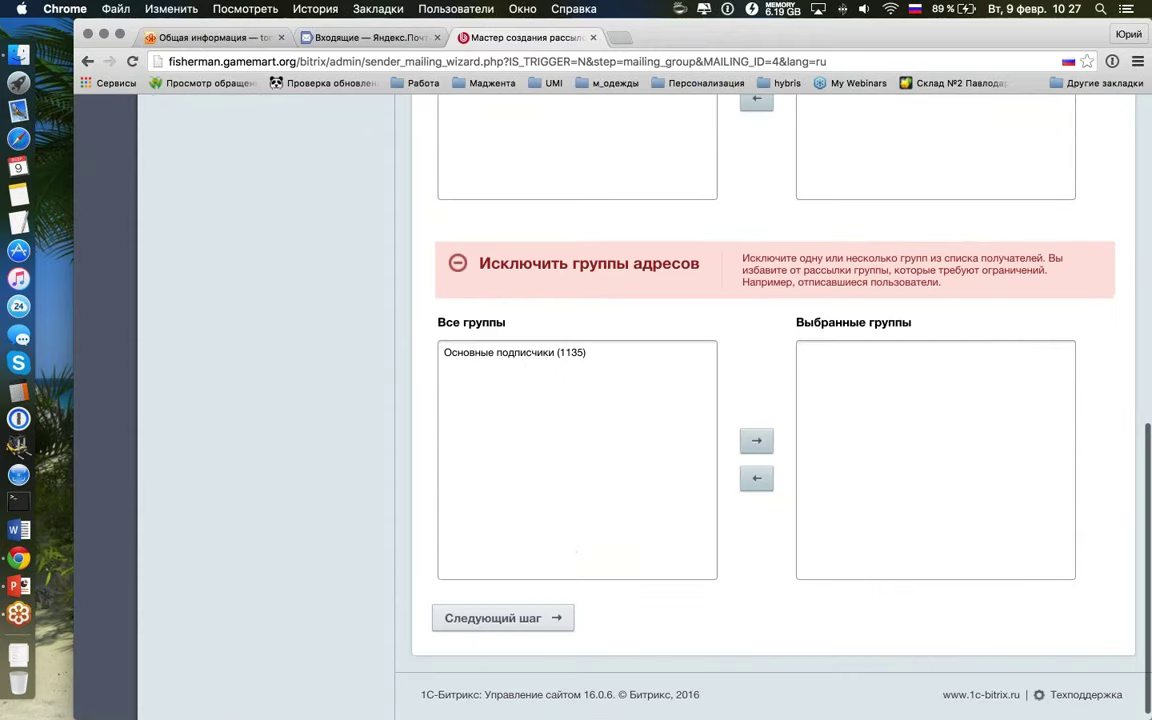
scroll(626, 524, "up", 3)
scroll(626, 524, "up", 4)
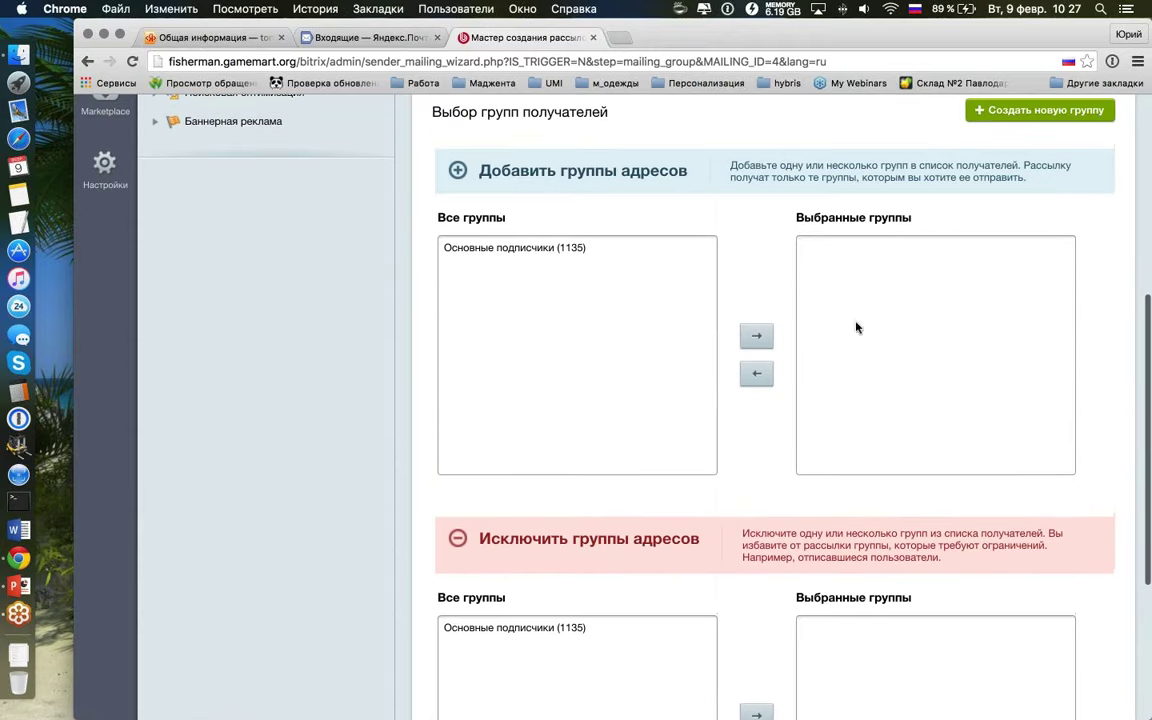
scroll(1005, 218, "up", 2)
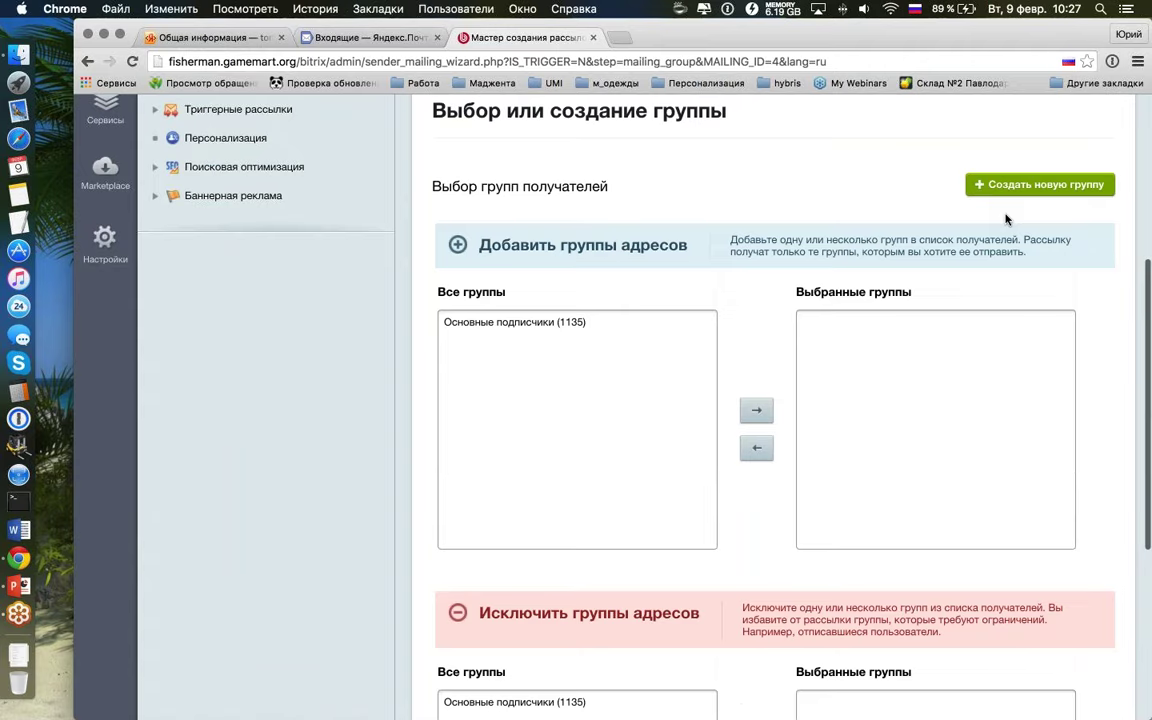
left_click(492, 323)
double_click(551, 325)
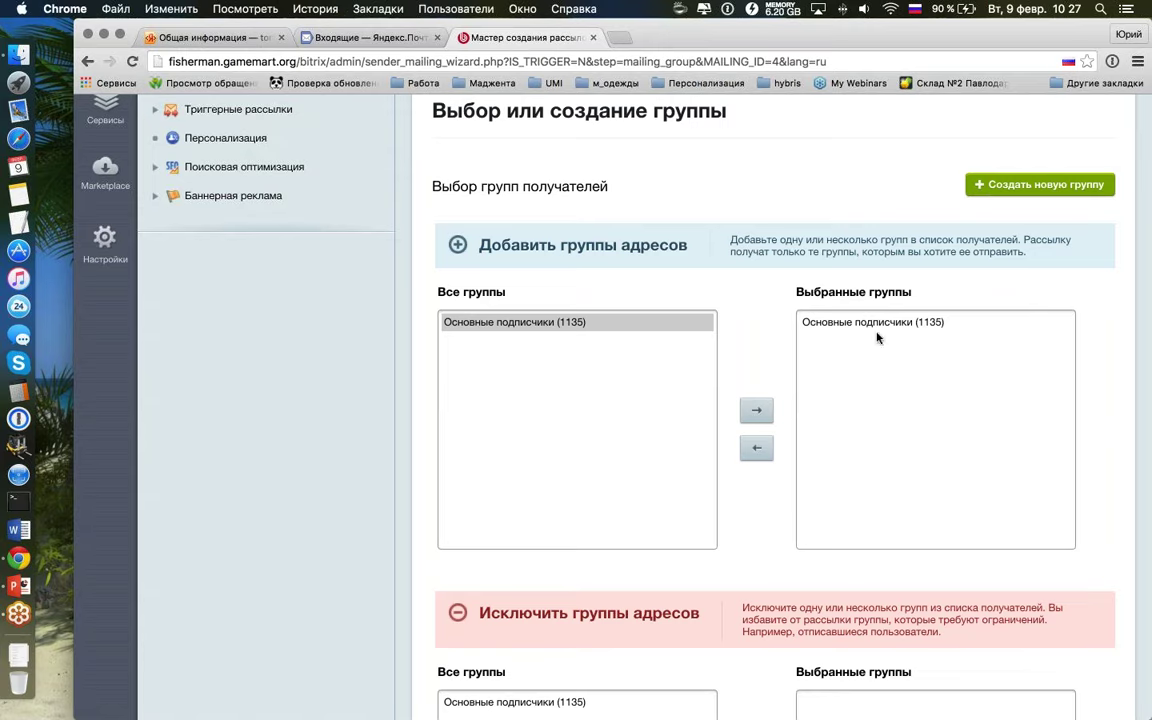
left_click(805, 326)
Step: Leave the excluded address groups empty and continue the wizard to the Создание выпуска stage
scroll(610, 364, "down", 2)
scroll(610, 364, "down", 5)
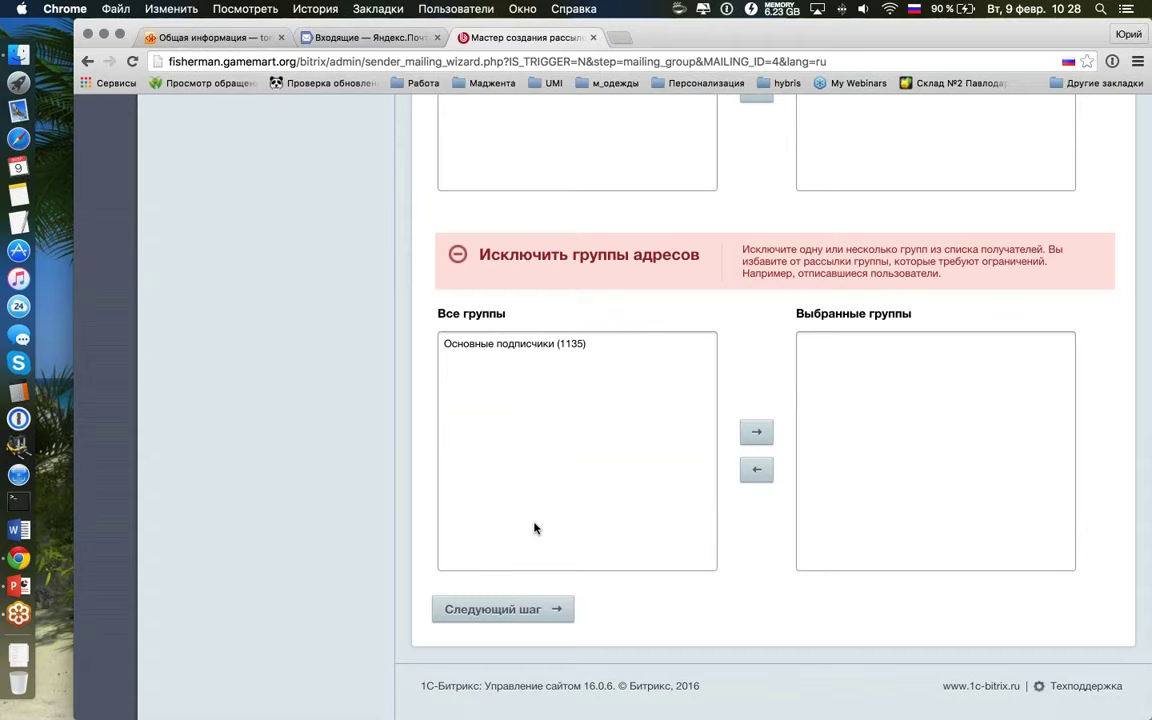
left_click(556, 614)
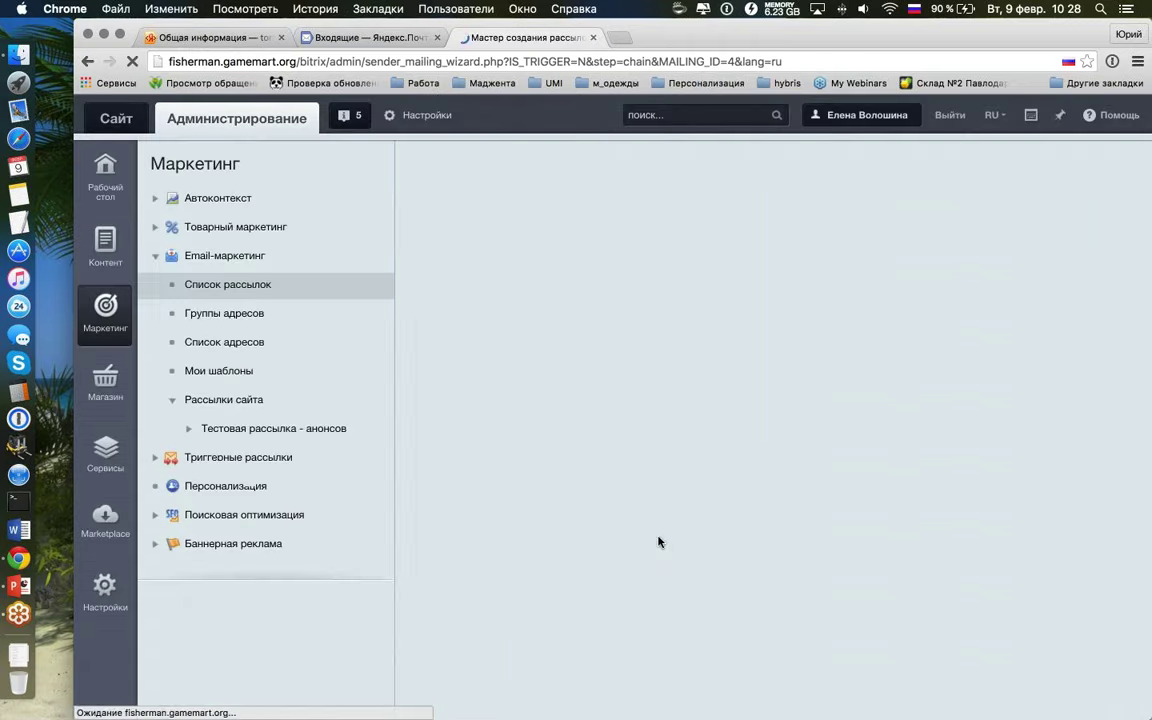
Step: Choose the standard template 2 столбца-5 for the issue and look over its letter body and message fields
scroll(658, 463, "down", 5)
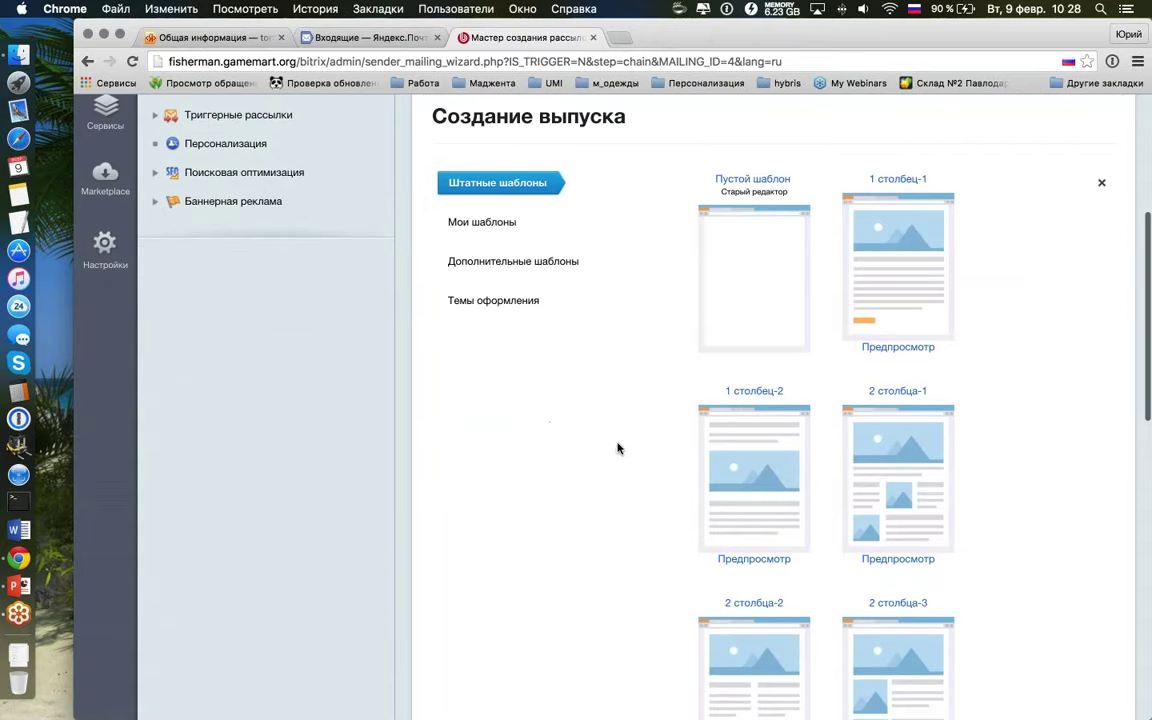
scroll(609, 273, "down", 1)
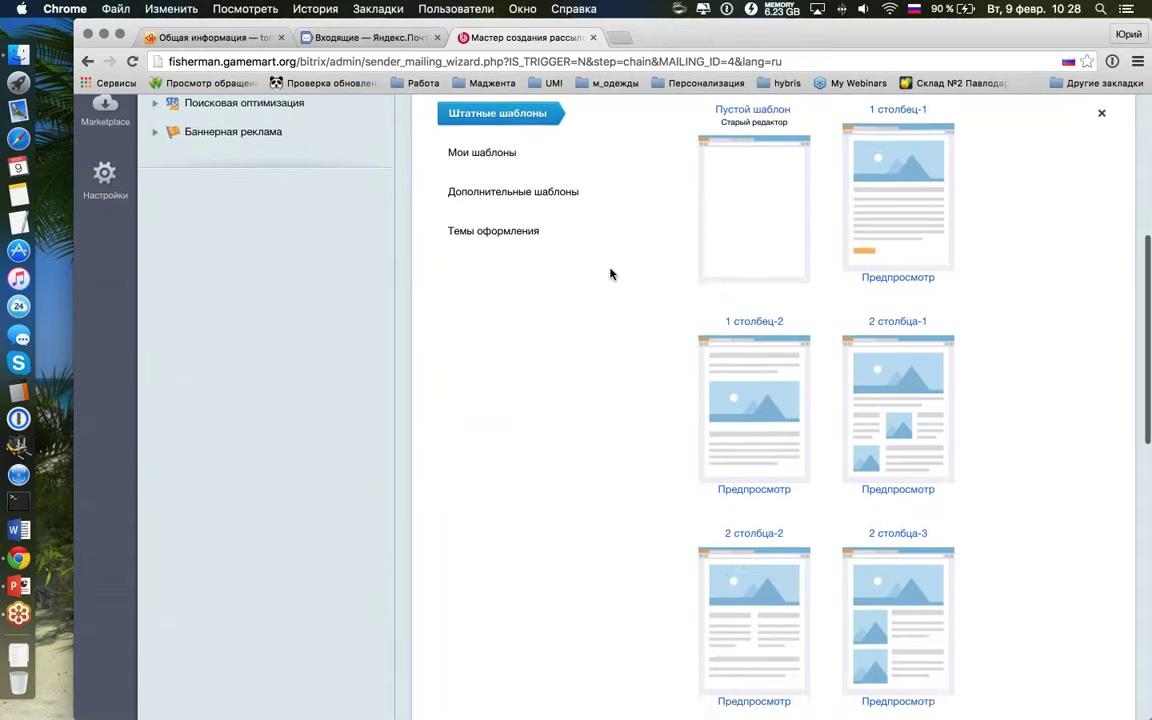
scroll(1029, 444, "down", 5)
scroll(1028, 447, "down", 5)
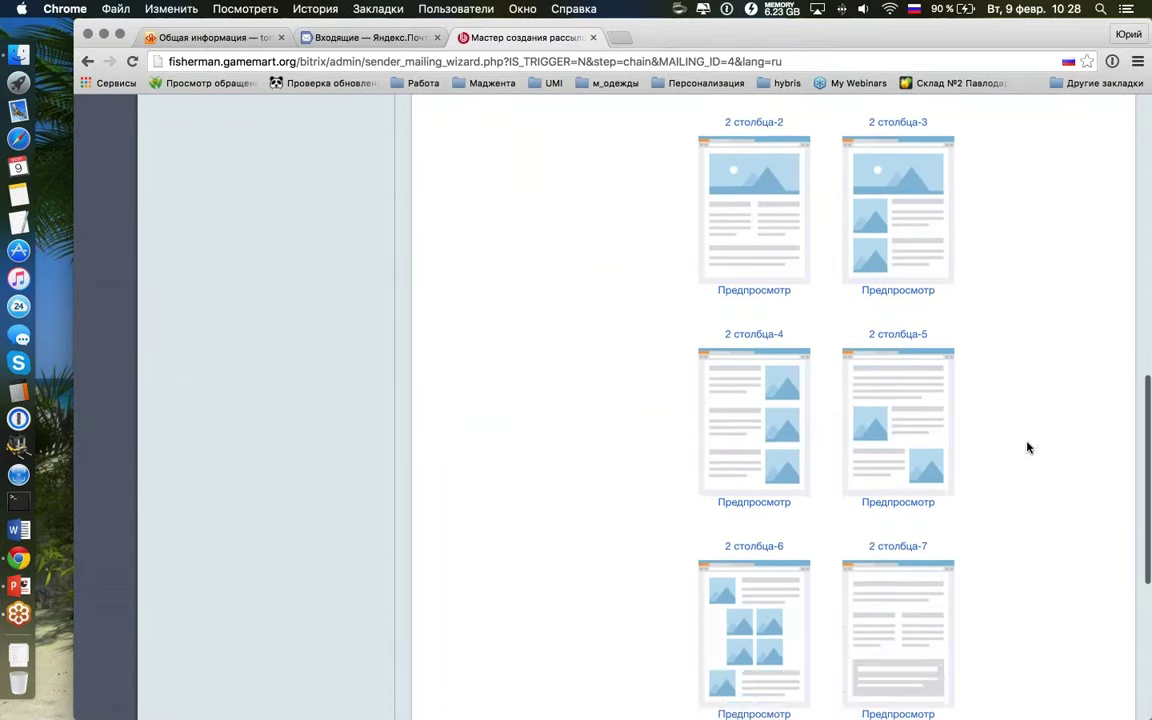
scroll(1028, 447, "up", 2)
scroll(1027, 447, "up", 3)
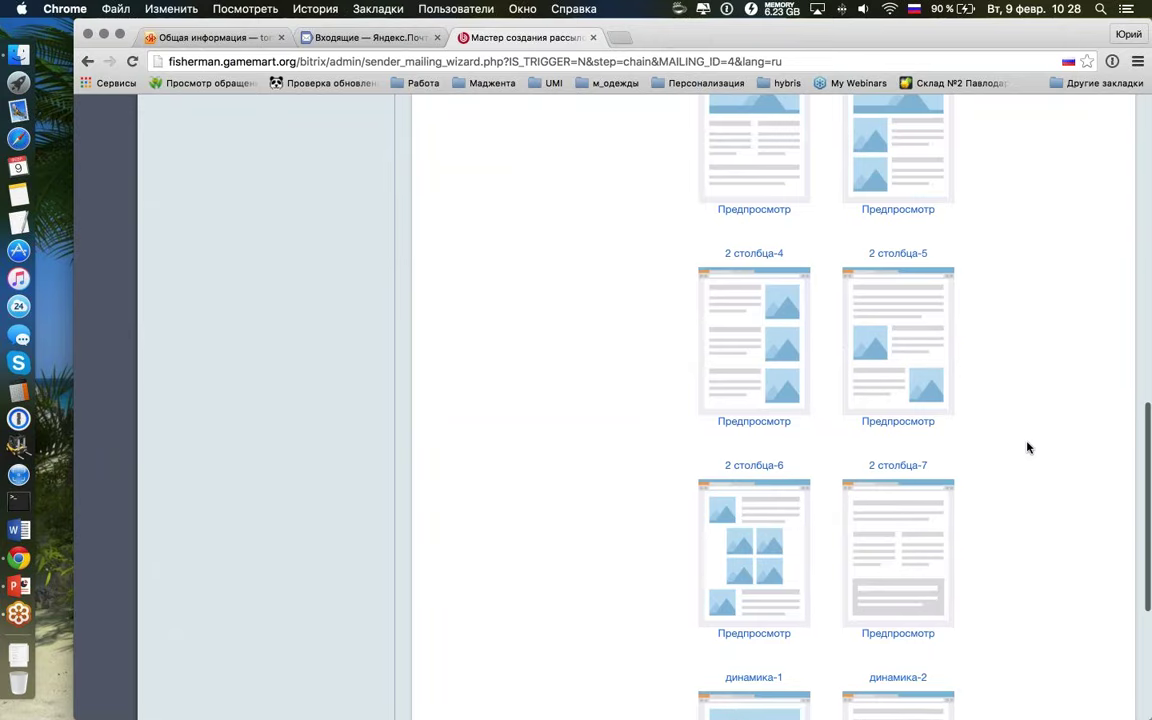
left_click(905, 470)
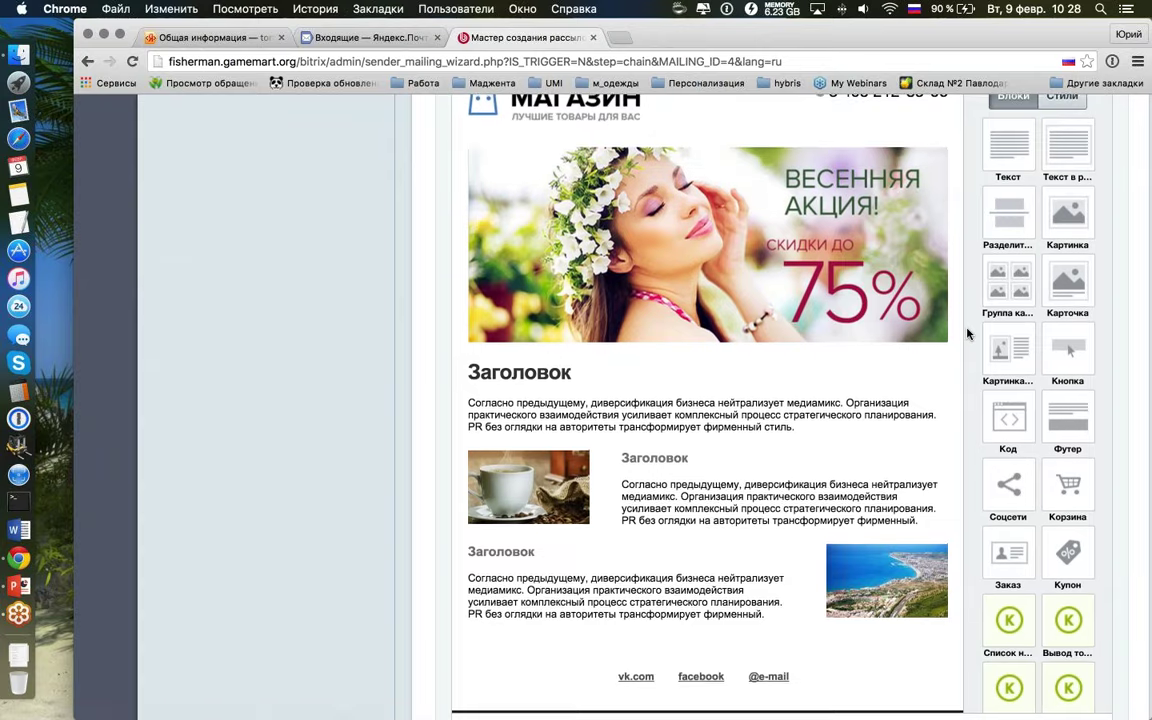
scroll(967, 332, "up", 5)
scroll(967, 333, "down", 10)
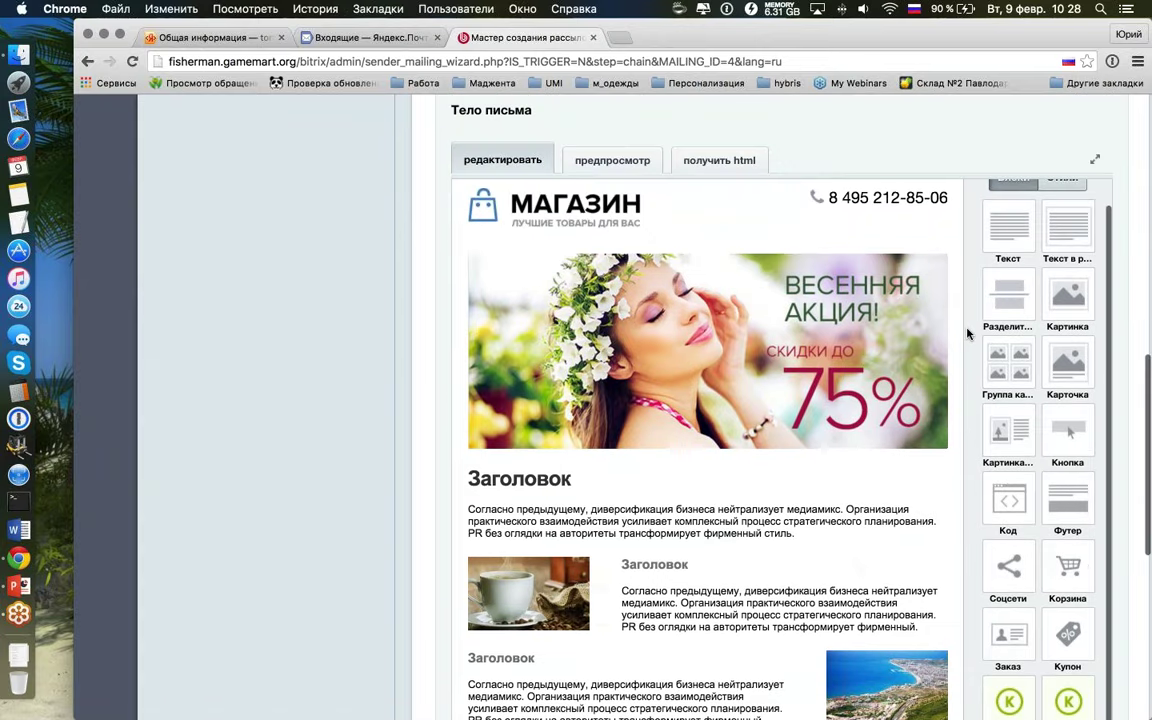
scroll(967, 333, "up", 15)
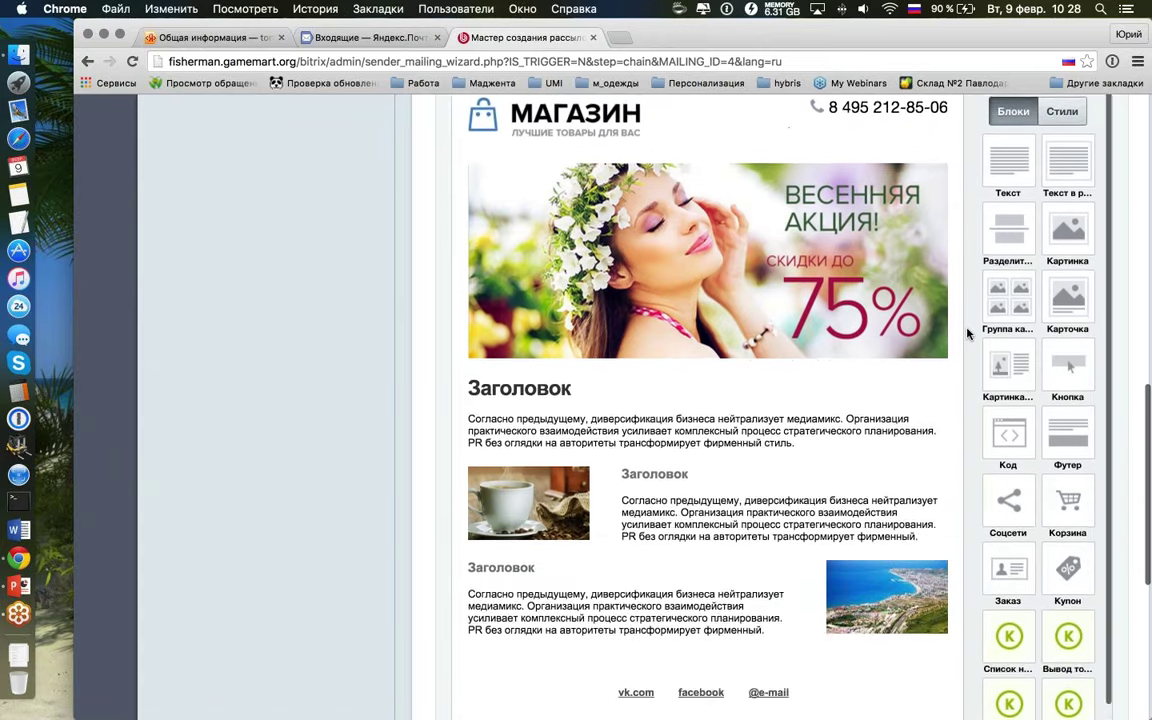
scroll(967, 333, "down", 2)
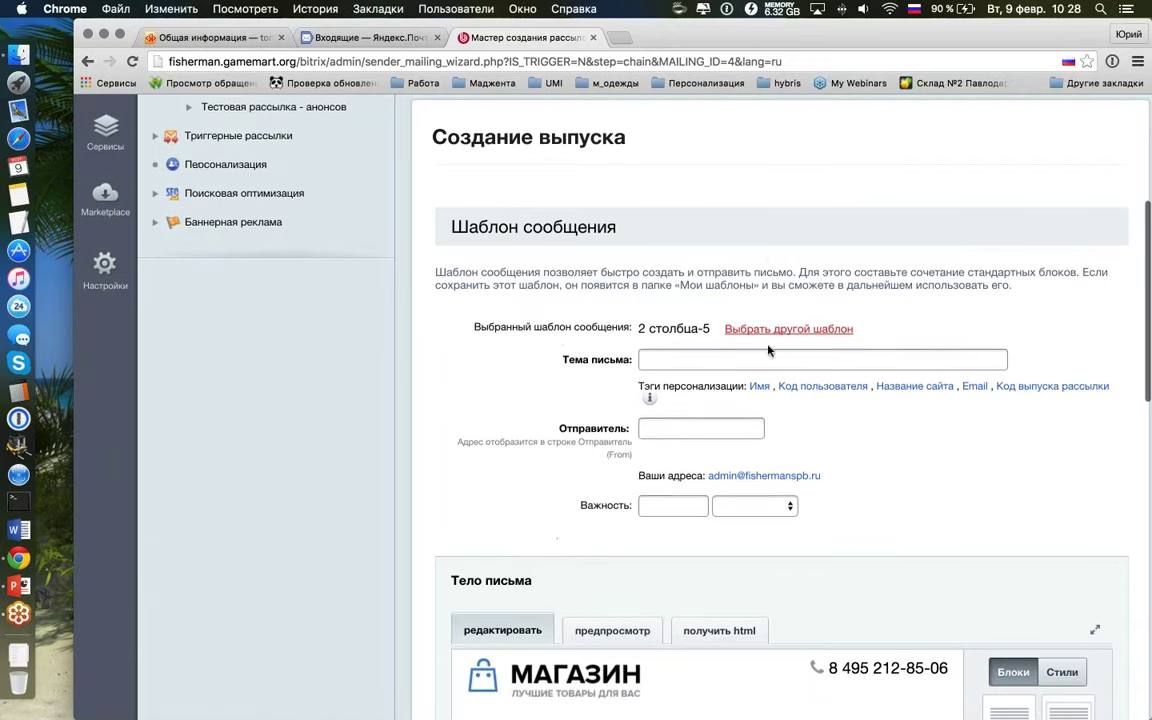
Step: Set the letter's subject to Анонс новостей and fill the sender with the suggested own address
left_click(732, 356)
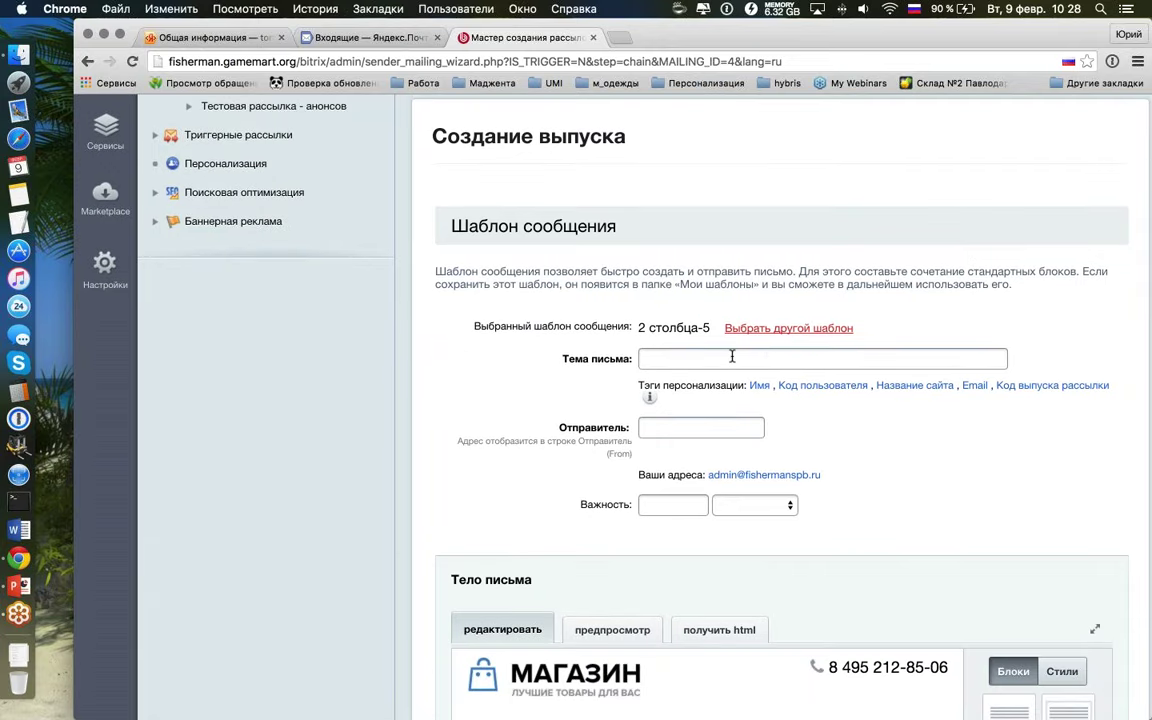
type("Анонс новостей")
scroll(733, 372, "down", 2)
left_click(688, 349)
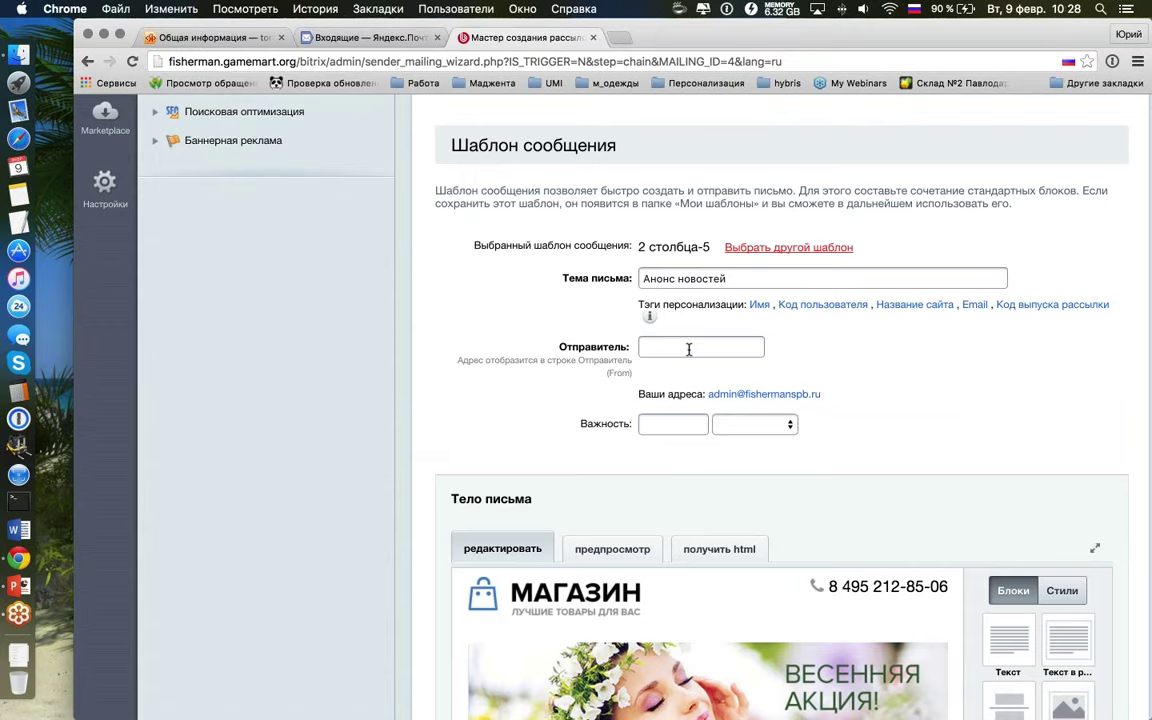
left_click(763, 394)
Step: Set the issue's importance (Важность) to Высокая
scroll(838, 360, "down", 2)
scroll(838, 360, "down", 1)
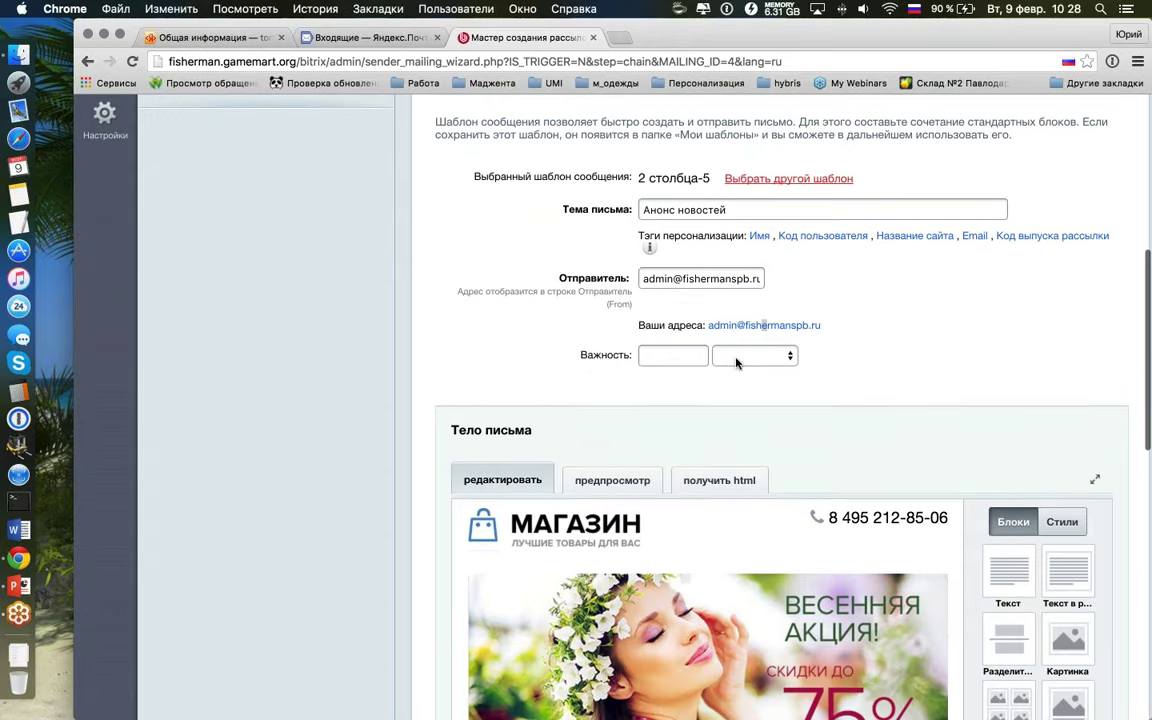
left_click(716, 360)
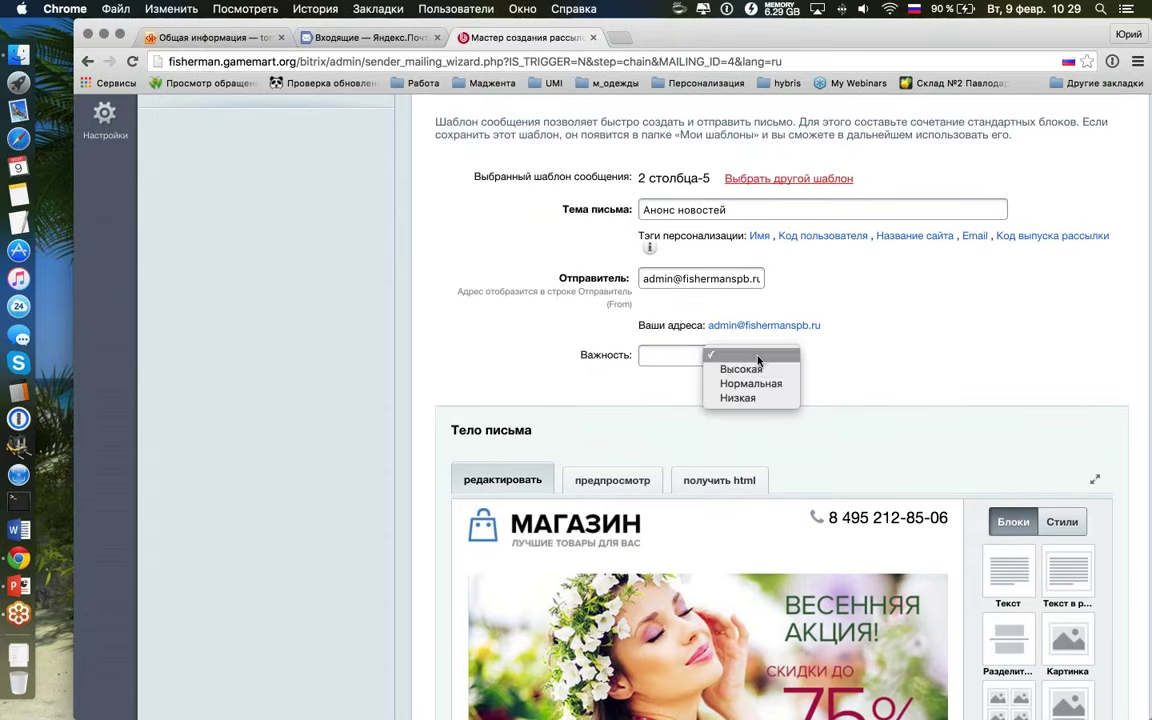
left_click(771, 371)
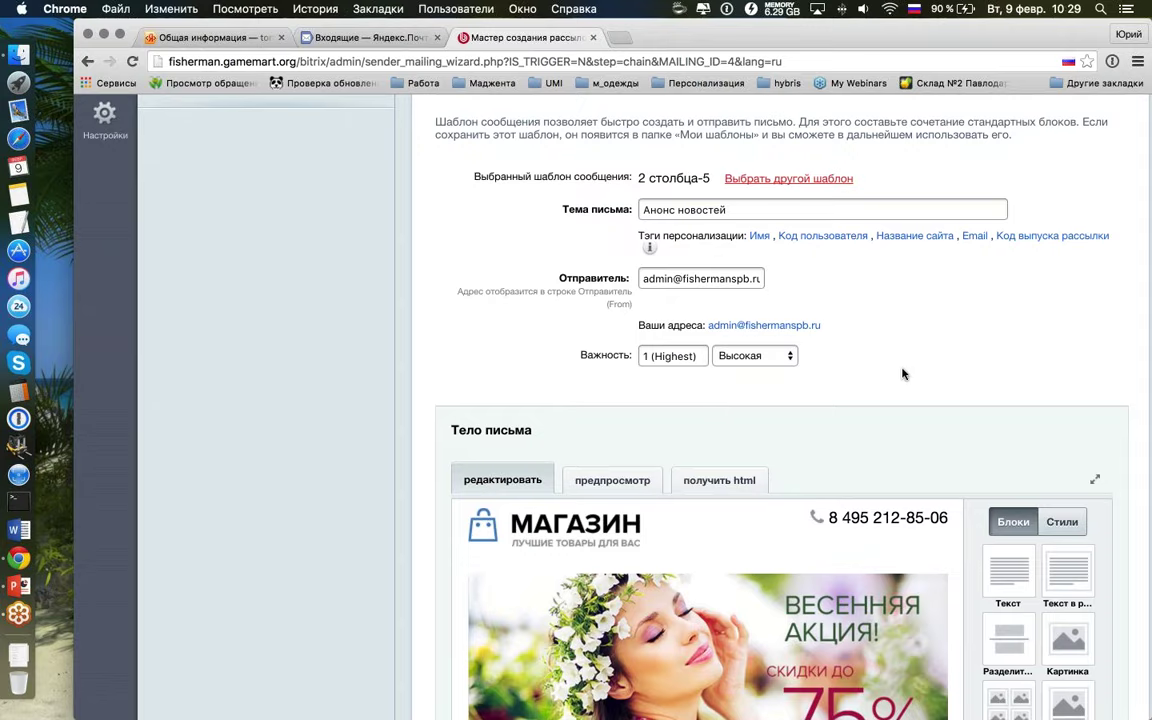
Step: Look over the letter body without editing it and continue the wizard to the Расписание рассылки stage
scroll(888, 368, "down", 10)
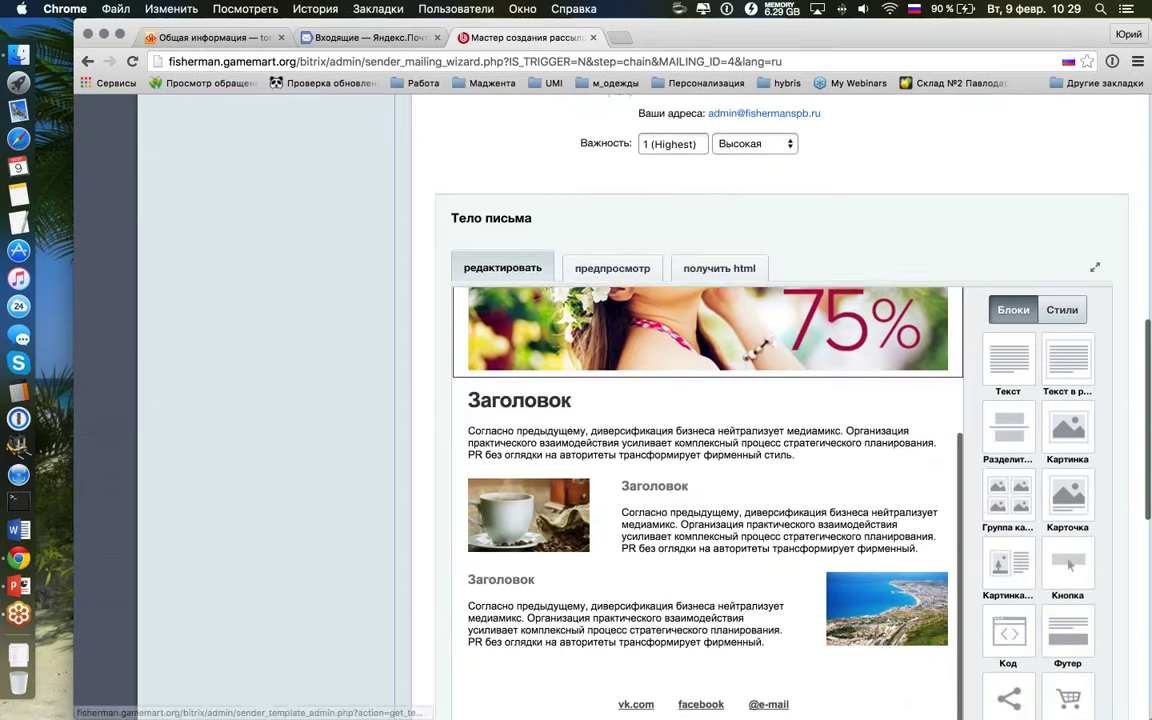
scroll(463, 390, "up", 15)
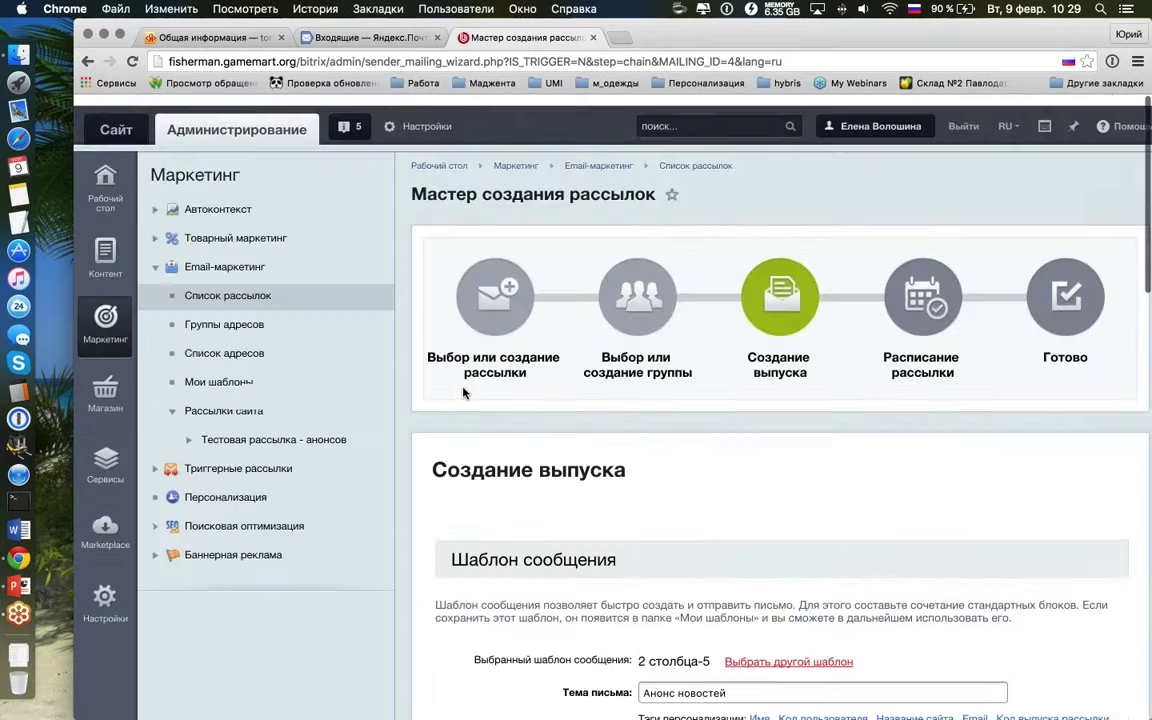
scroll(463, 390, "down", 10)
scroll(463, 390, "down", 5)
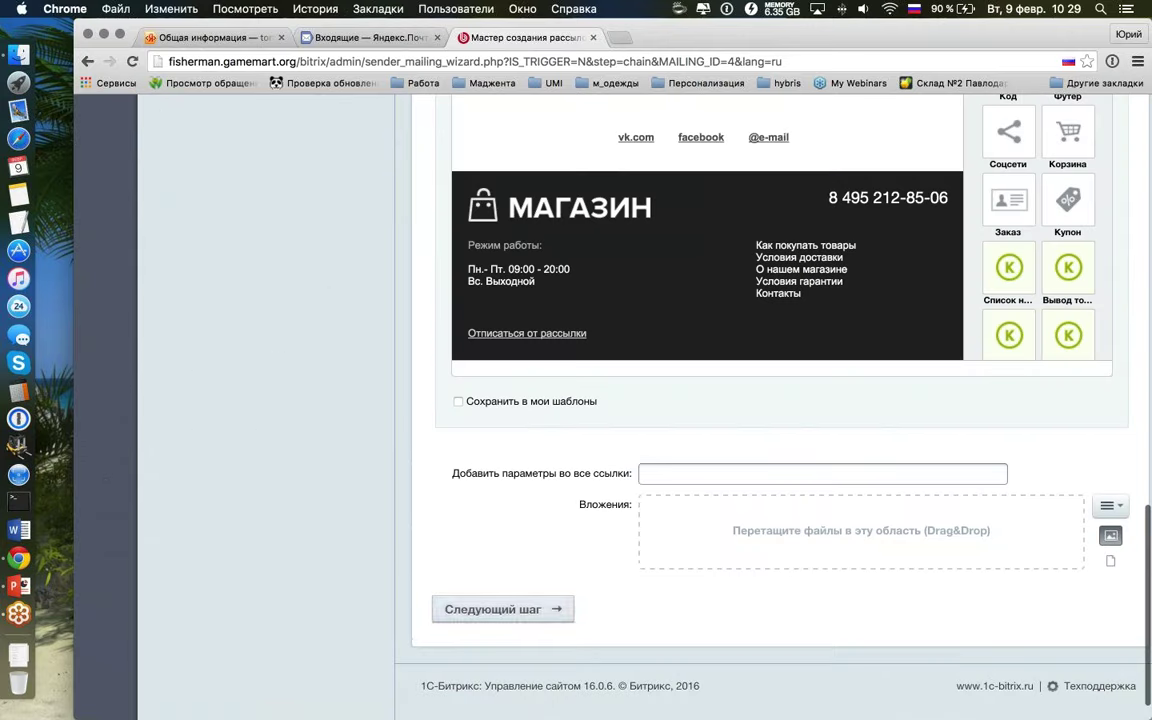
left_click(503, 609)
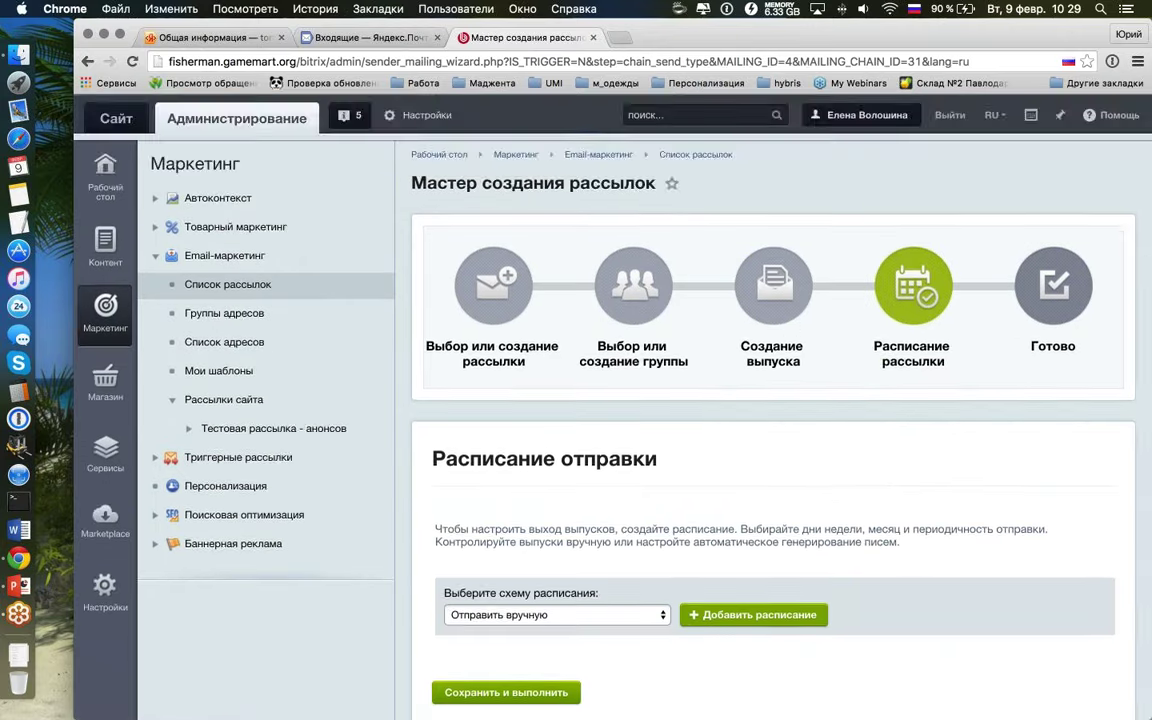
Step: Try the Отправить в определенное время schedule scheme for the issue and remove it
scroll(913, 411, "down", 2)
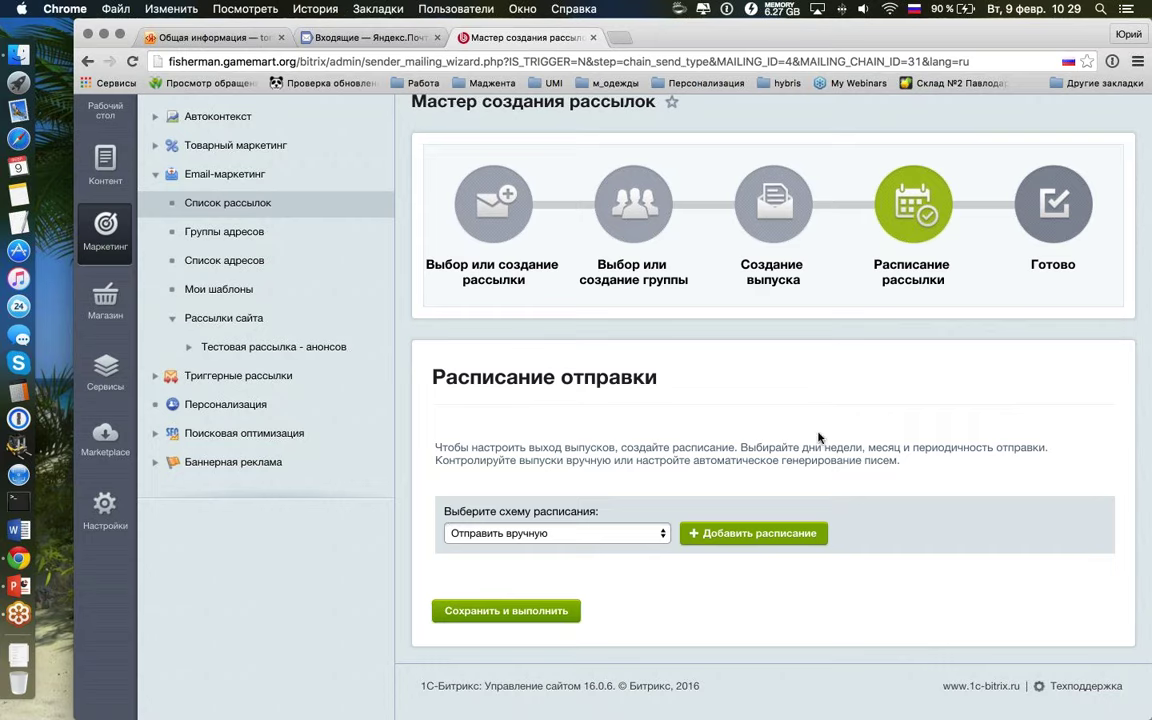
left_click(663, 536)
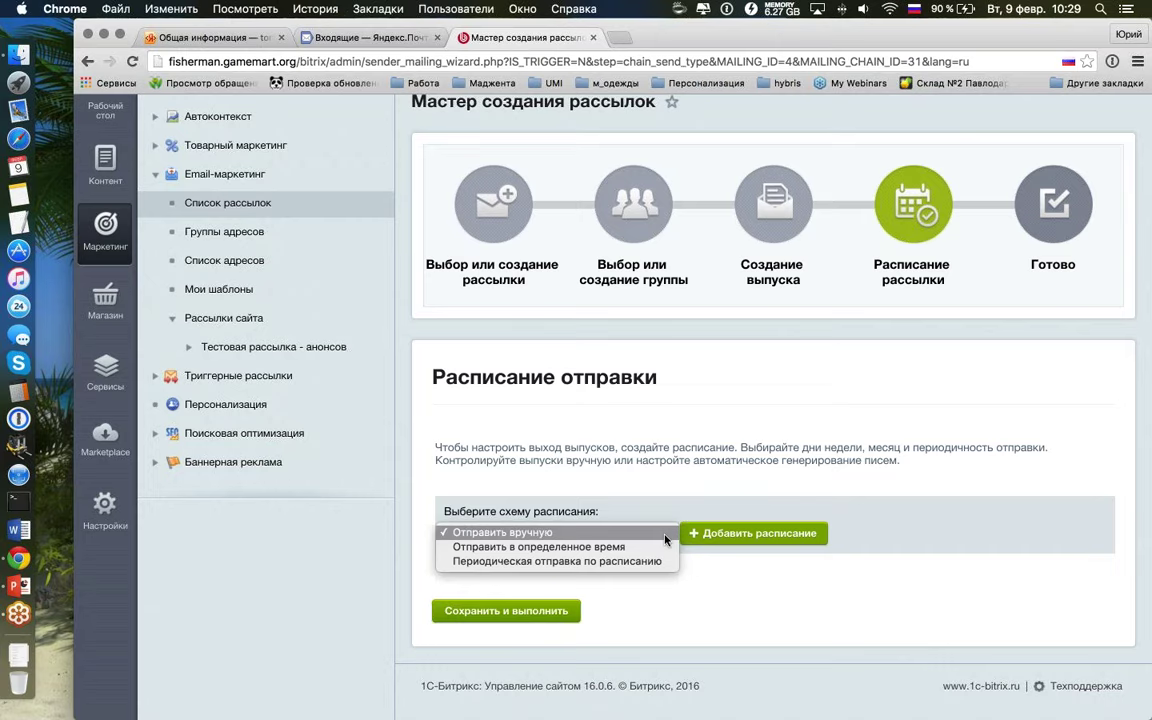
left_click(545, 547)
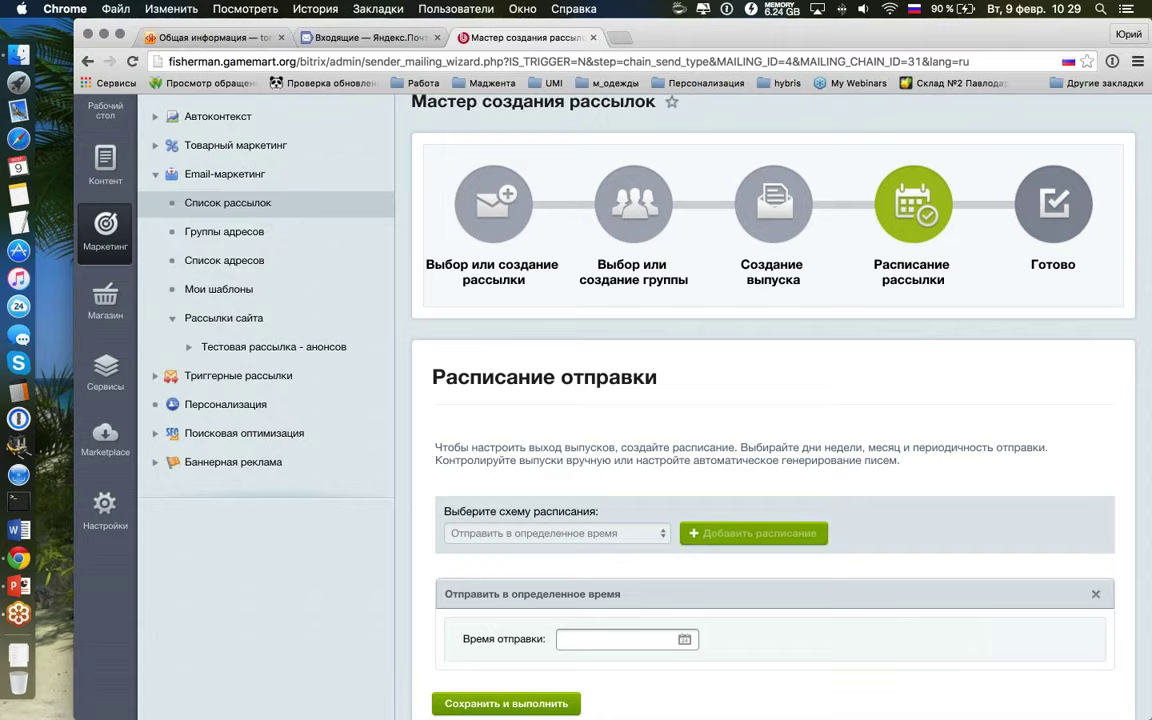
scroll(600, 400, "down", 2)
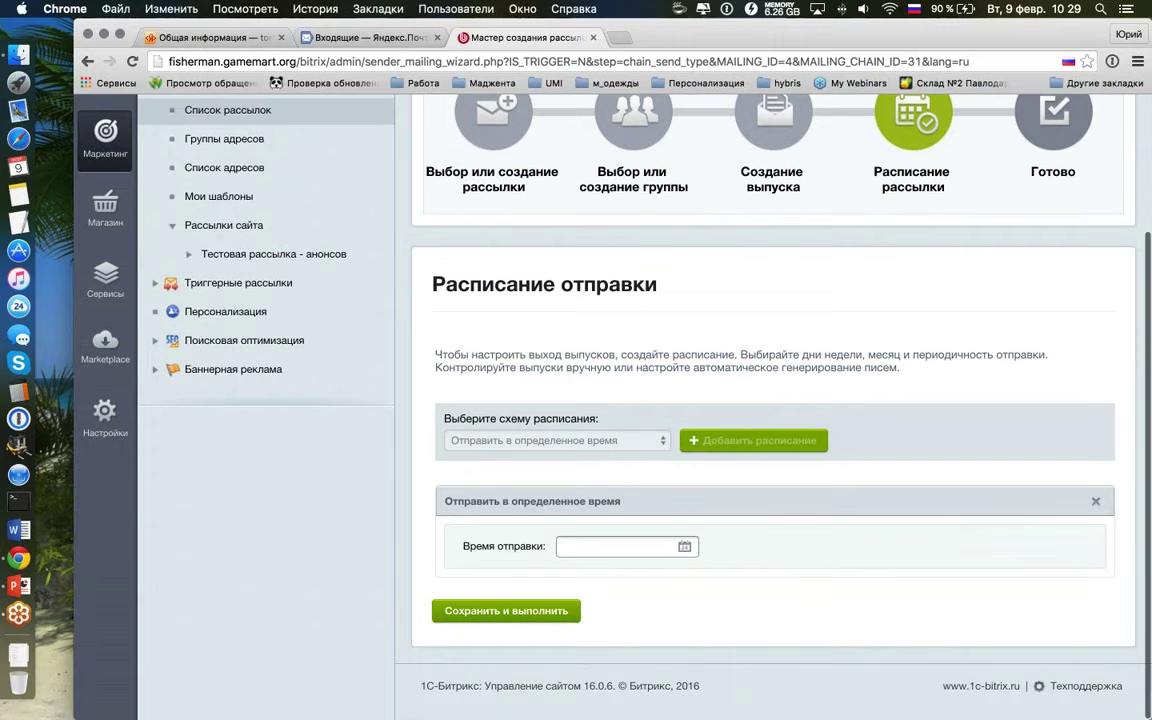
left_click(1095, 501)
Step: Add a schedule with the Периодическая отправка по расписанию scheme and look over its day and time settings
left_click(548, 533)
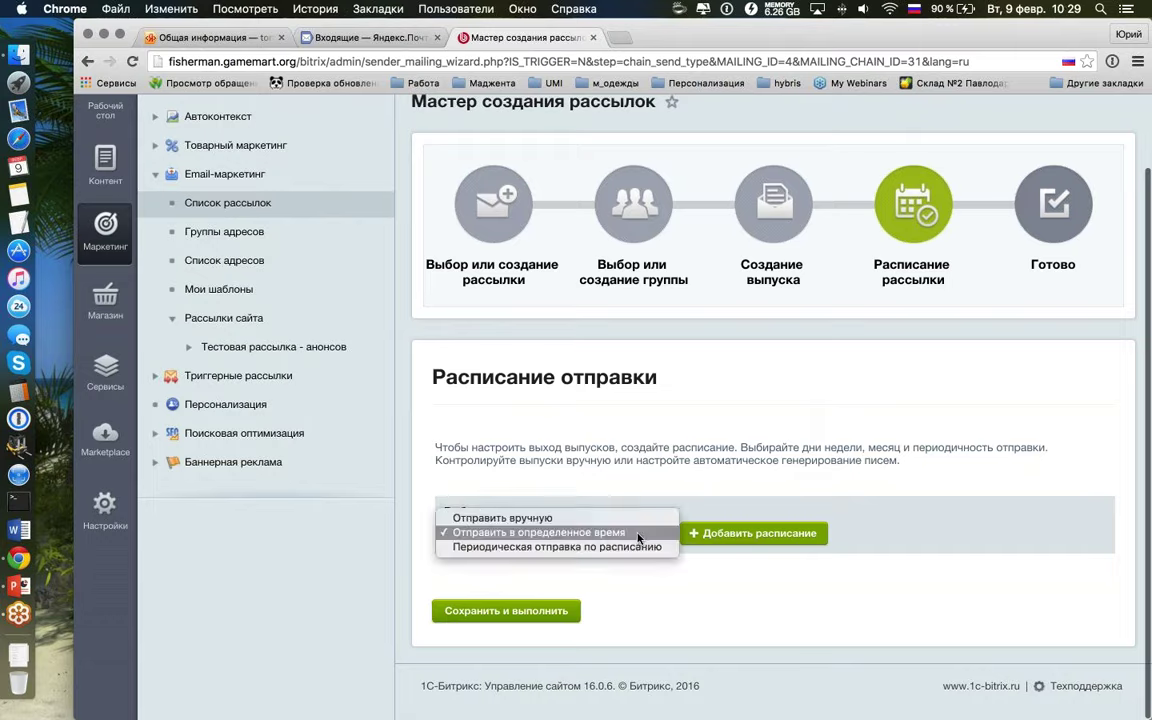
left_click(545, 548)
left_click(753, 533)
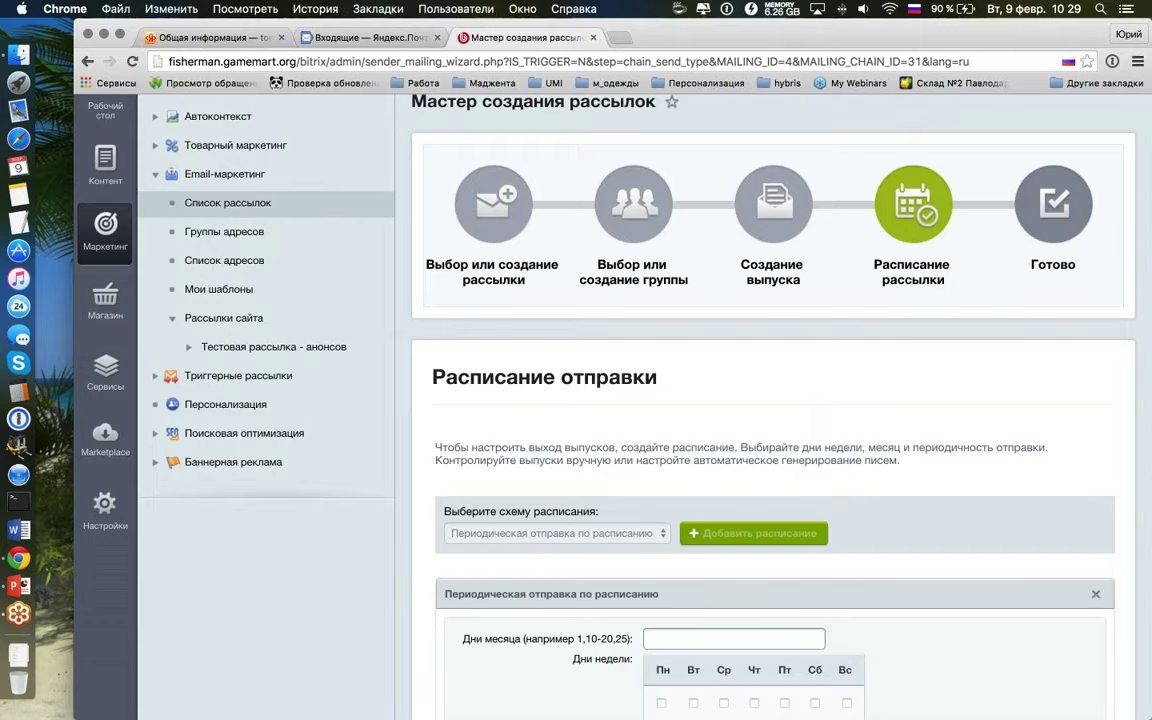
scroll(687, 478, "down", 5)
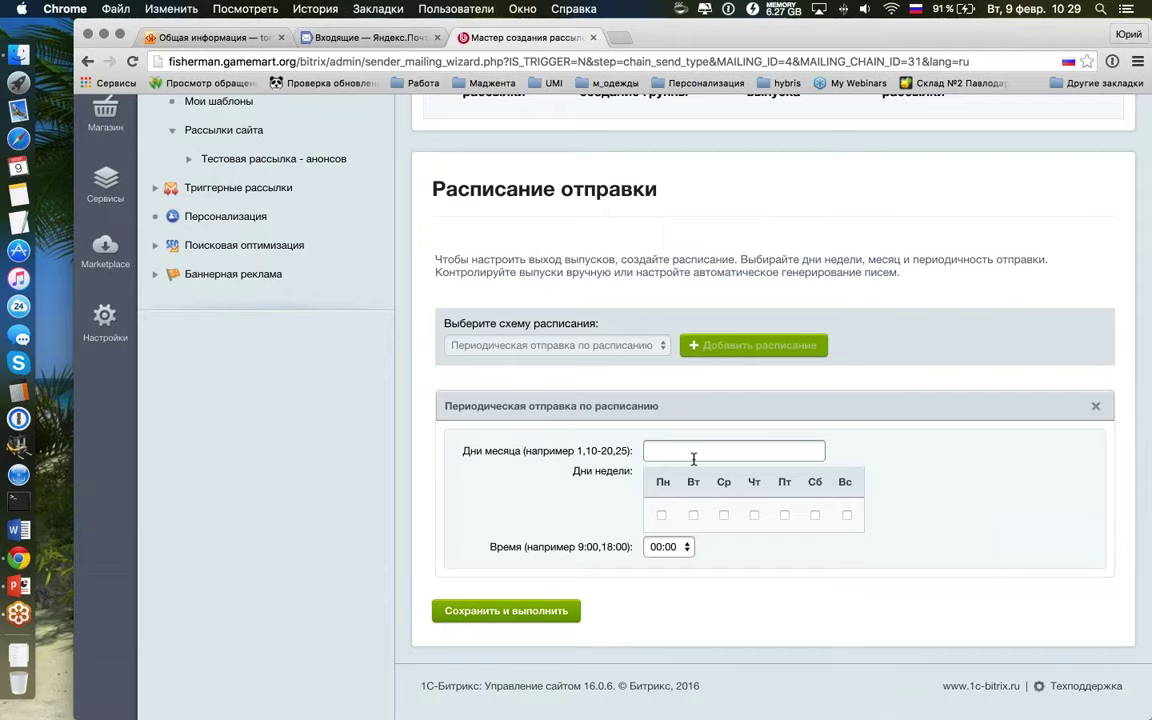
scroll(693, 458, "up", 3)
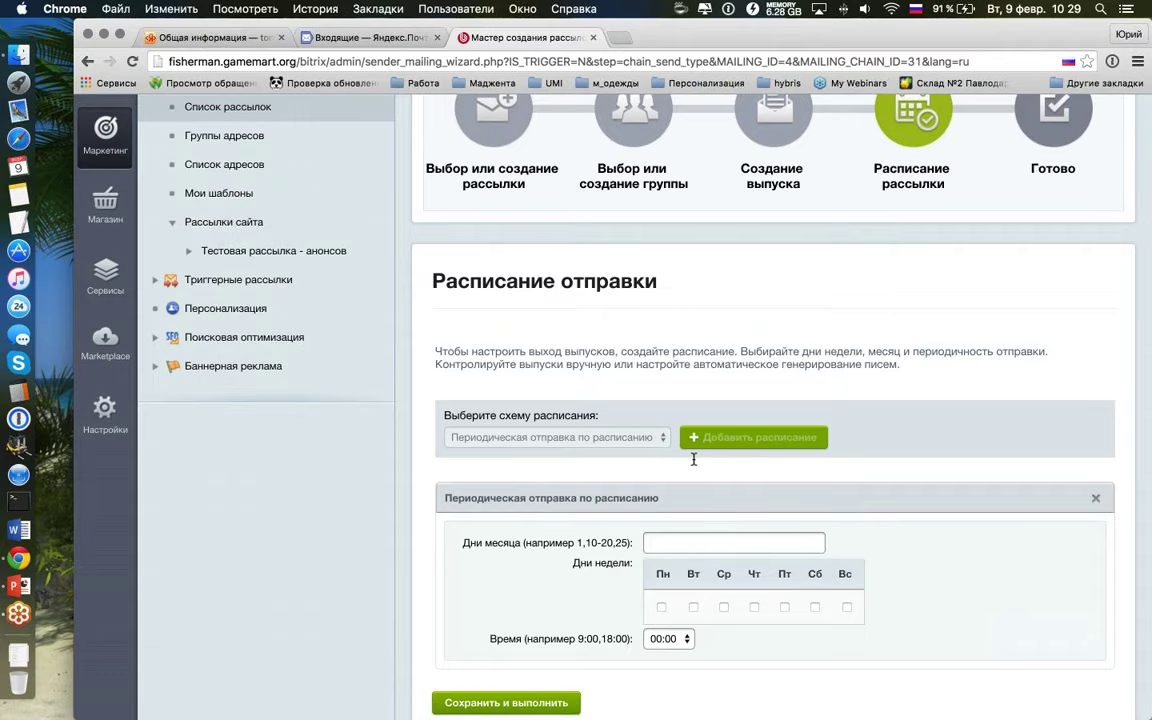
scroll(693, 458, "down", 3)
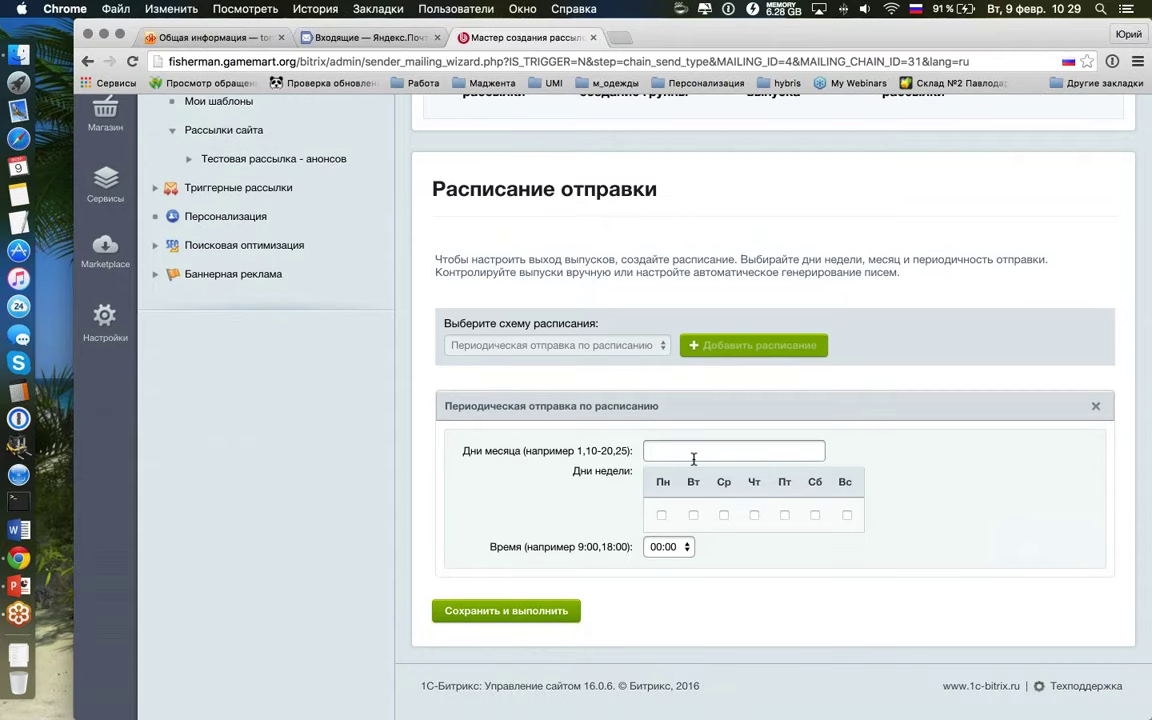
Step: Select Monday, Wednesday, Friday and Sunday for the periodic sending and check the available sending times
left_click(661, 515)
left_click(723, 516)
left_click(786, 516)
left_click(847, 516)
left_click(683, 547)
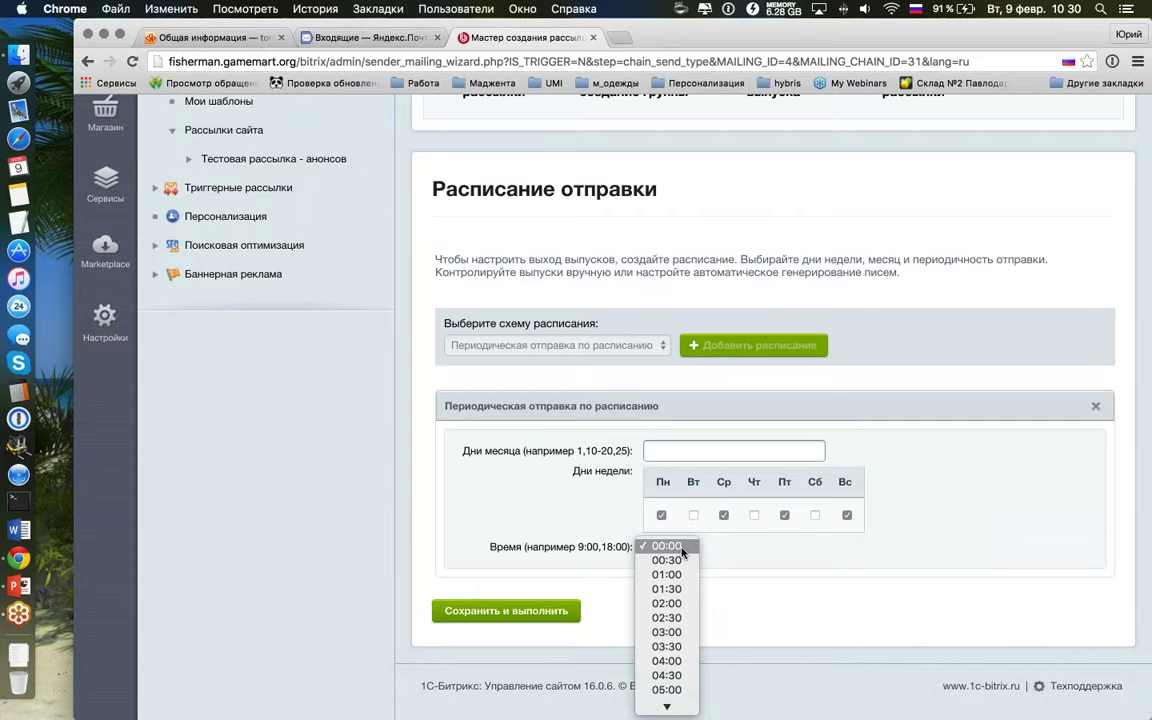
left_click(893, 510)
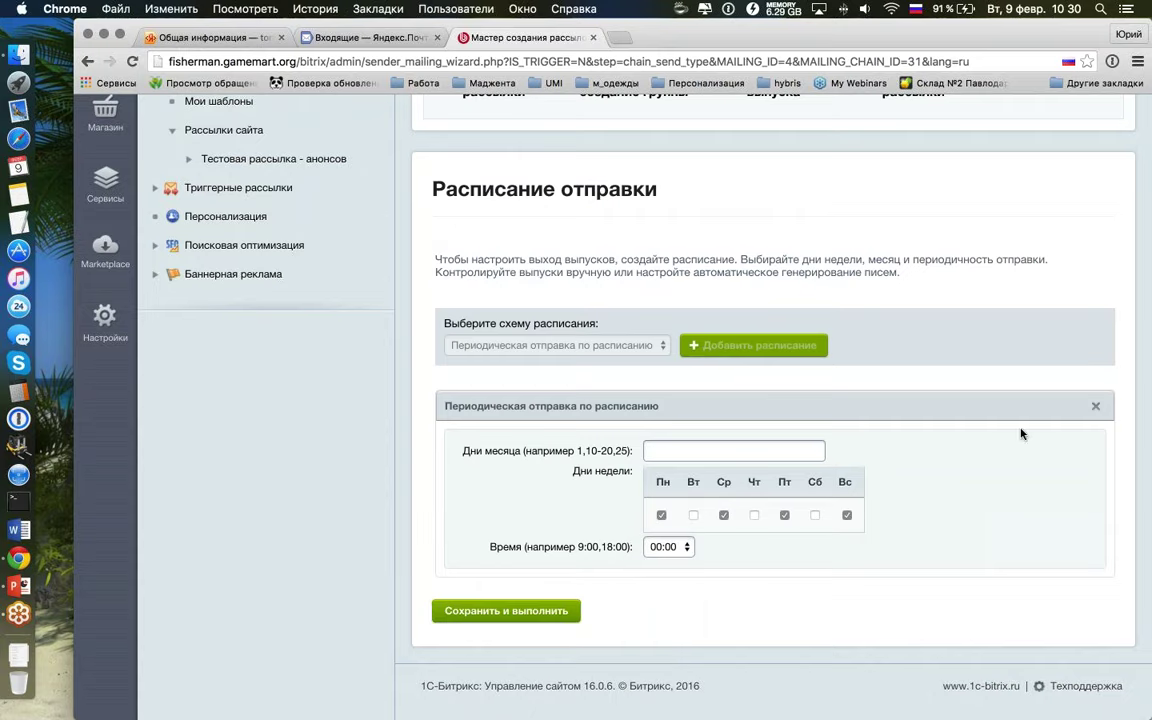
Step: Replace the periodic schedule with the Отправить вручную scheme, then save and execute the schedule
left_click(1095, 406)
left_click(560, 533)
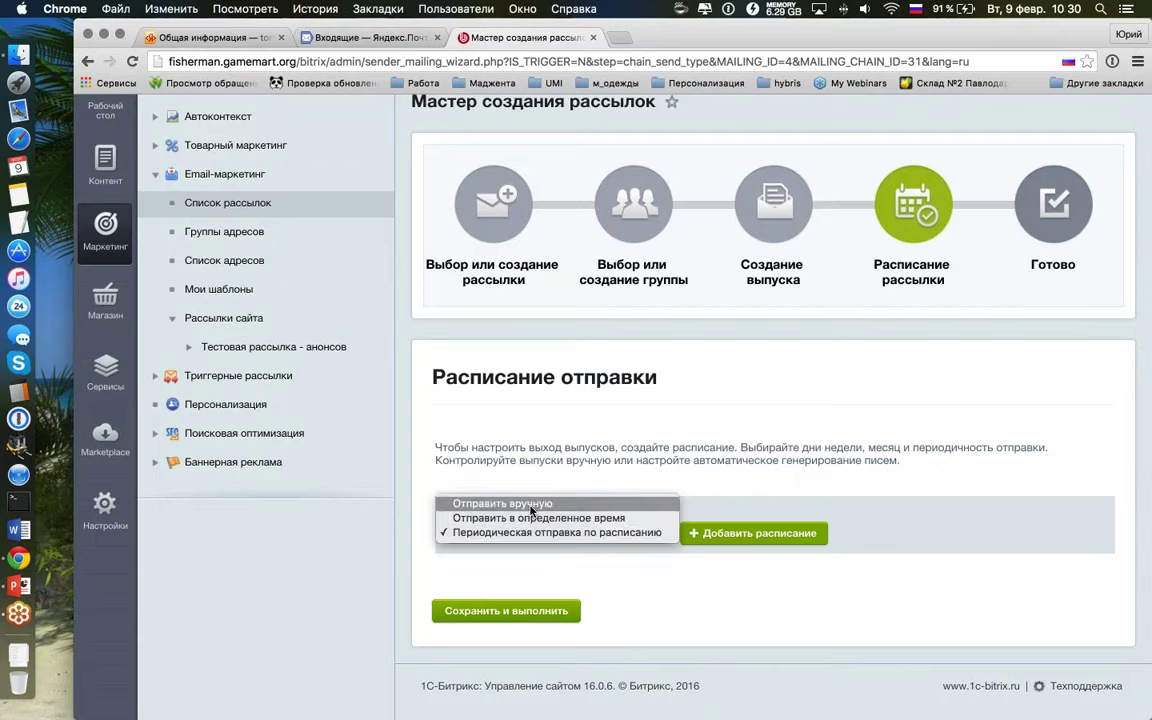
left_click(531, 510)
left_click(750, 533)
scroll(750, 533, "down", 2)
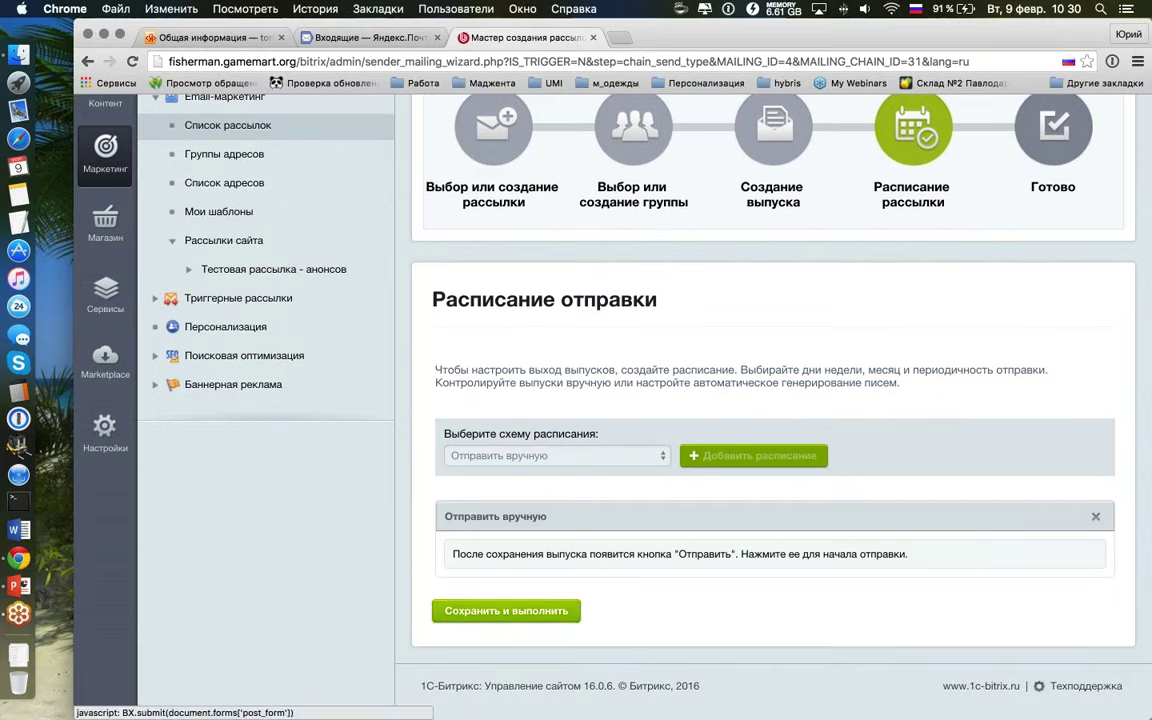
left_click(506, 610)
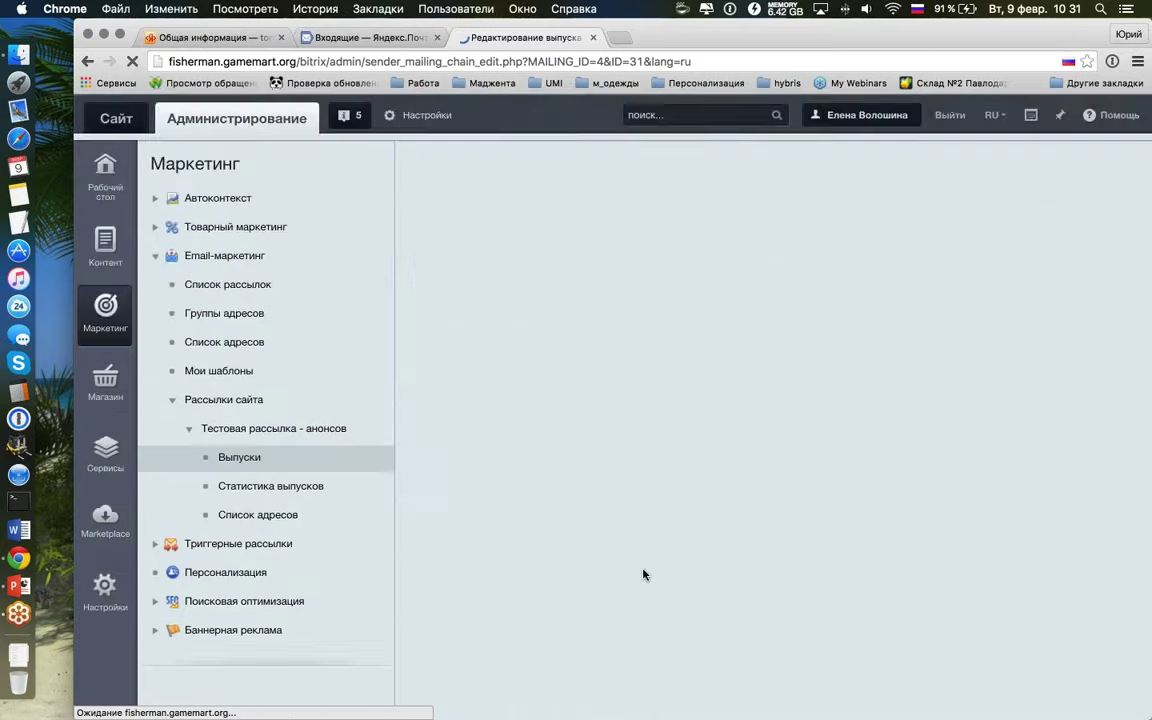
Step: Look over the saved issue, check it in the list of issues and reopen Анонс новостей
scroll(669, 465, "down", 4)
scroll(663, 463, "up", 4)
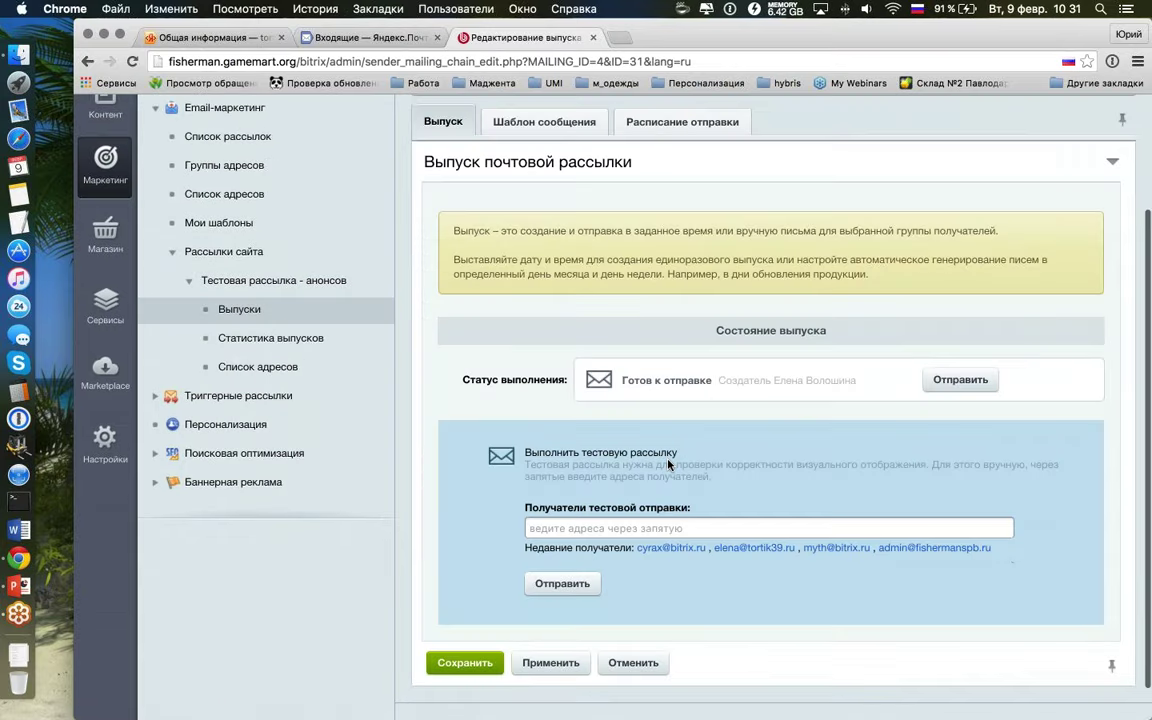
left_click(482, 224)
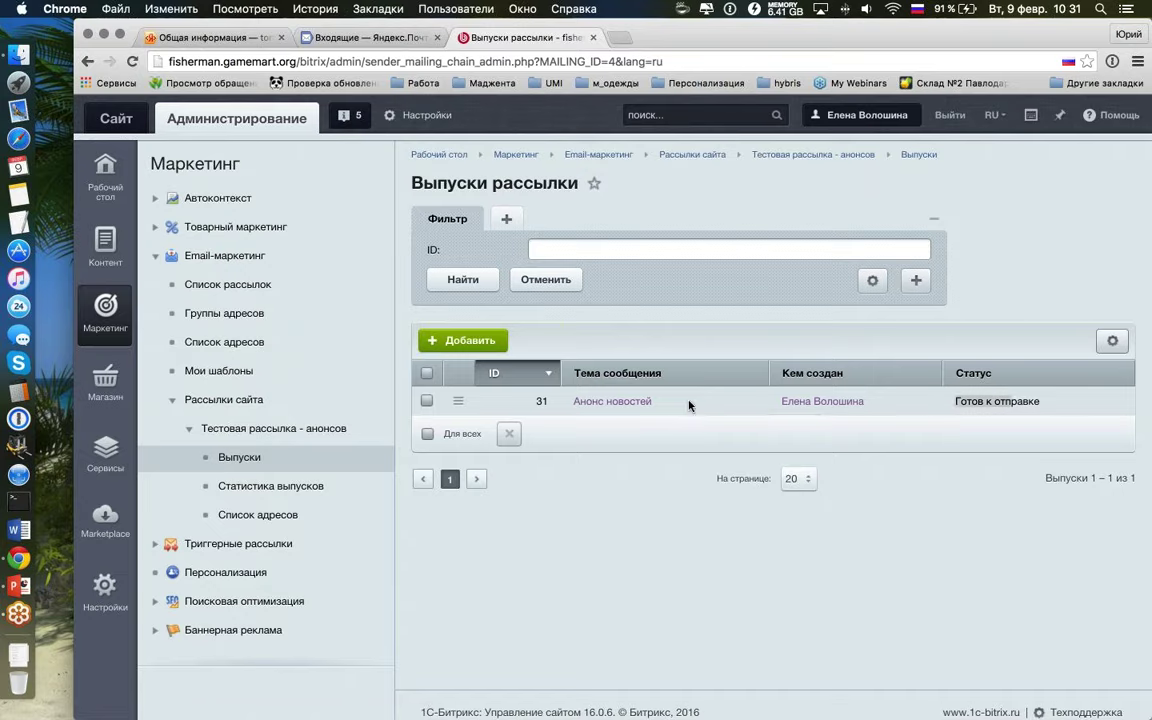
left_click(612, 401)
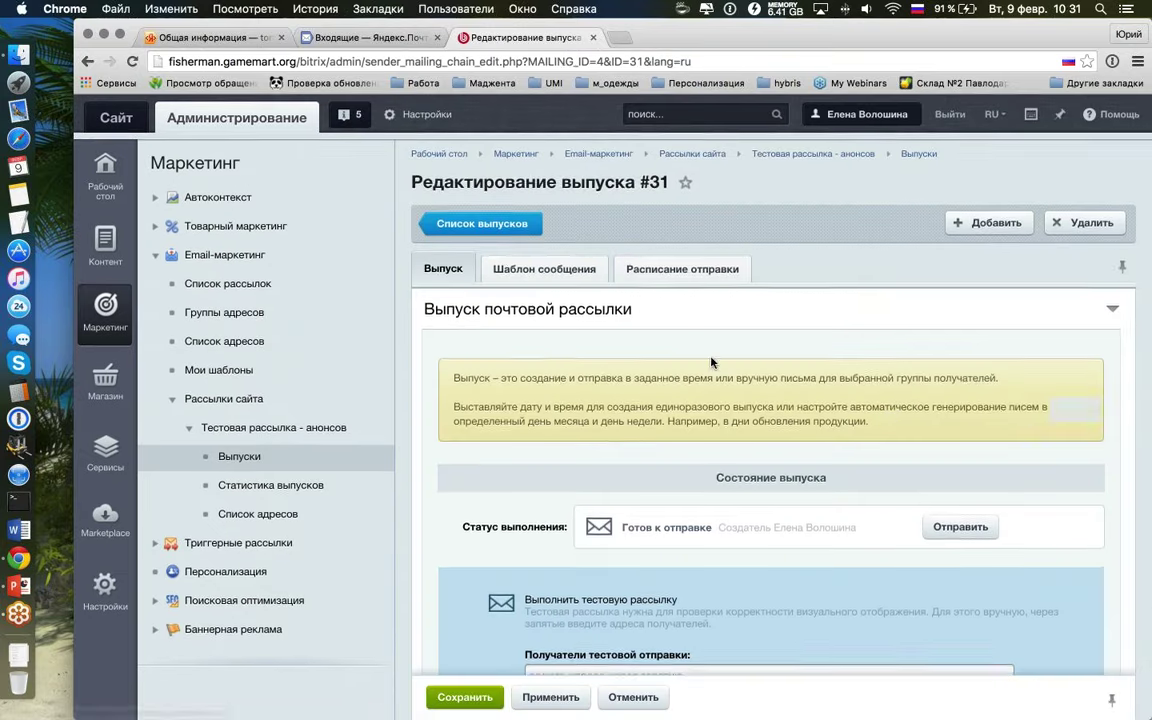
Step: Review the issue's execution status and test mailing section, then view the mailing's issue list and issue statistics
scroll(640, 320, "down", 3)
scroll(580, 349, "up", 2)
scroll(580, 349, "down", 1)
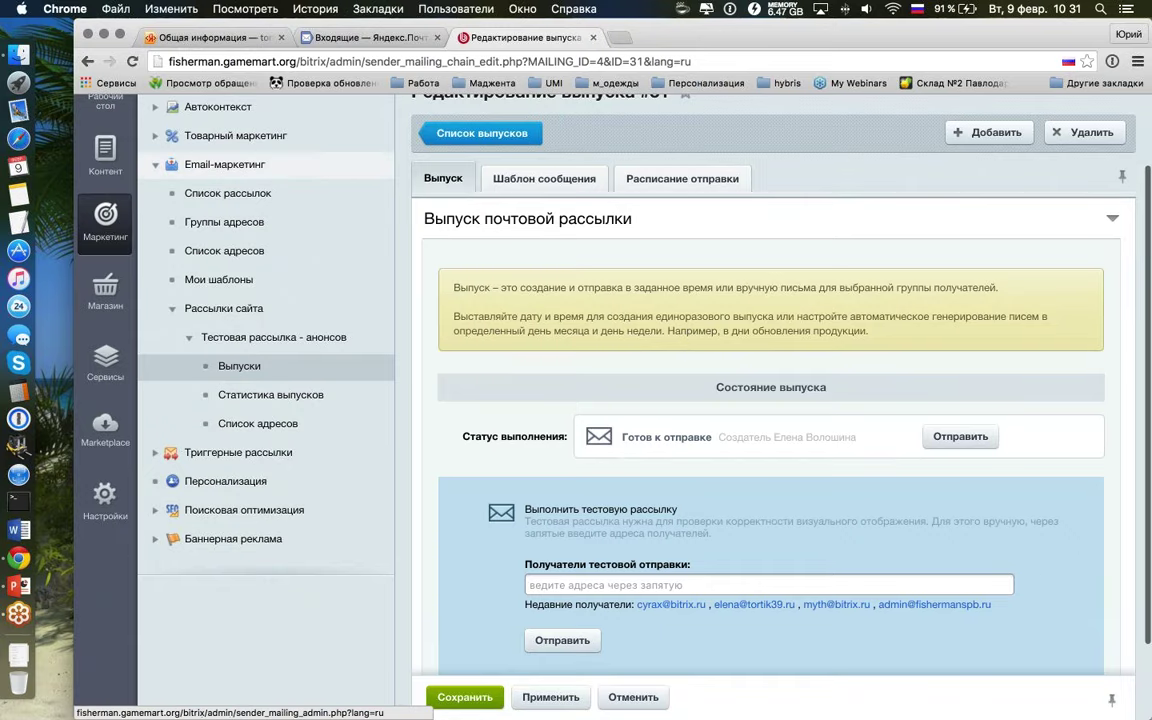
scroll(240, 290, "down", 1)
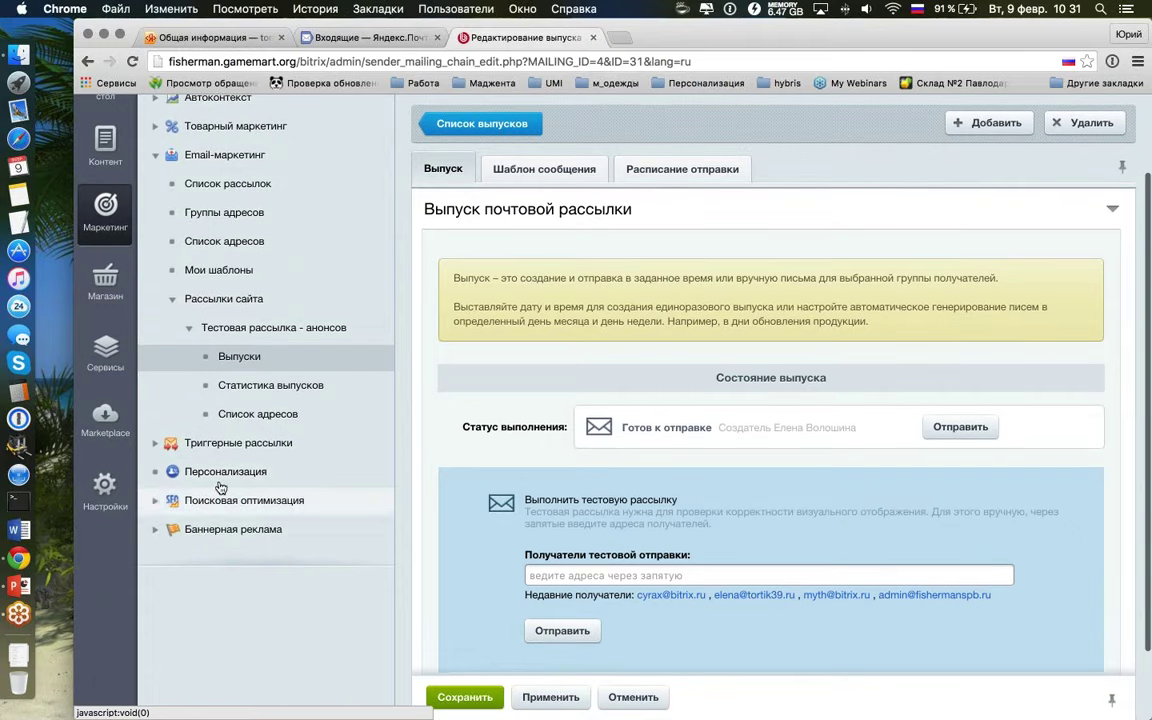
left_click(224, 357)
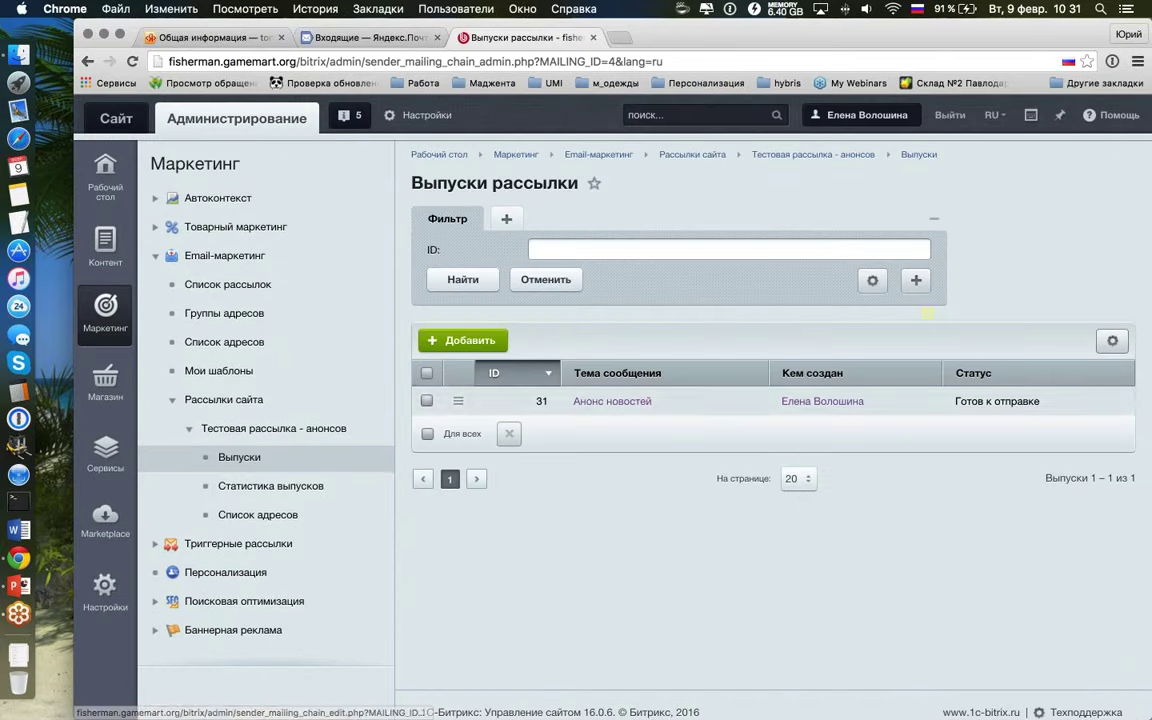
left_click(261, 489)
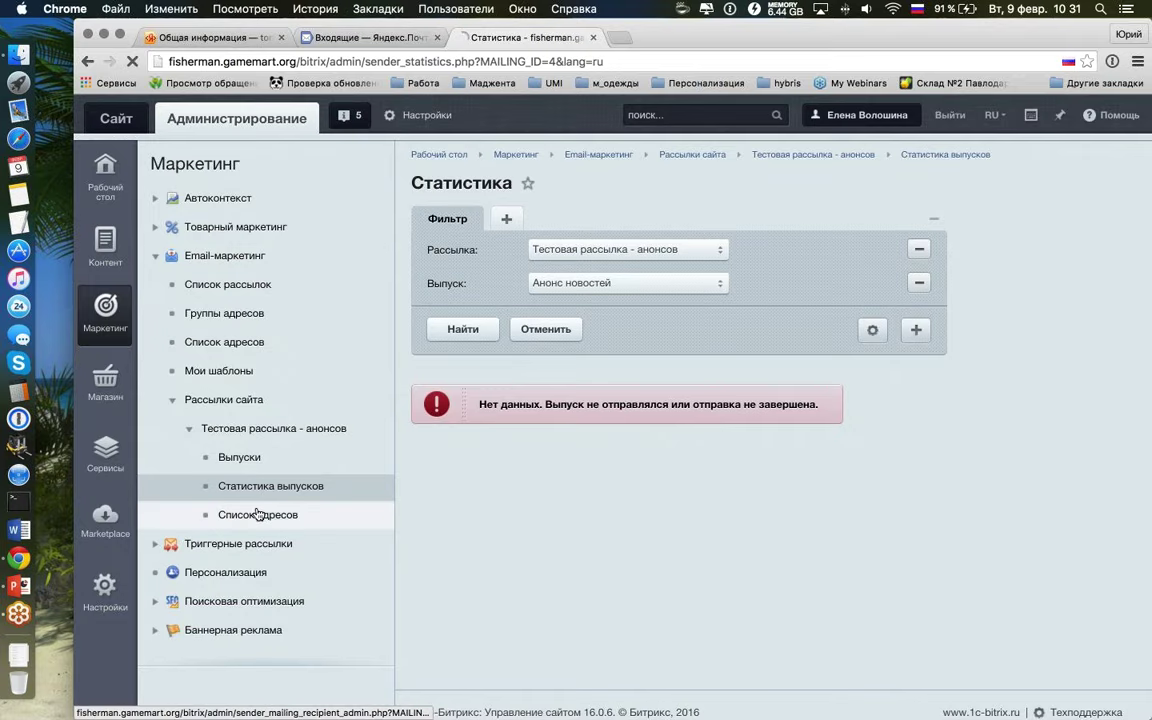
Step: Examine the address list of Тестовая рассылка - анонсов, including its recipient columns and total number of recipients
left_click(230, 514)
scroll(587, 488, "down", 10)
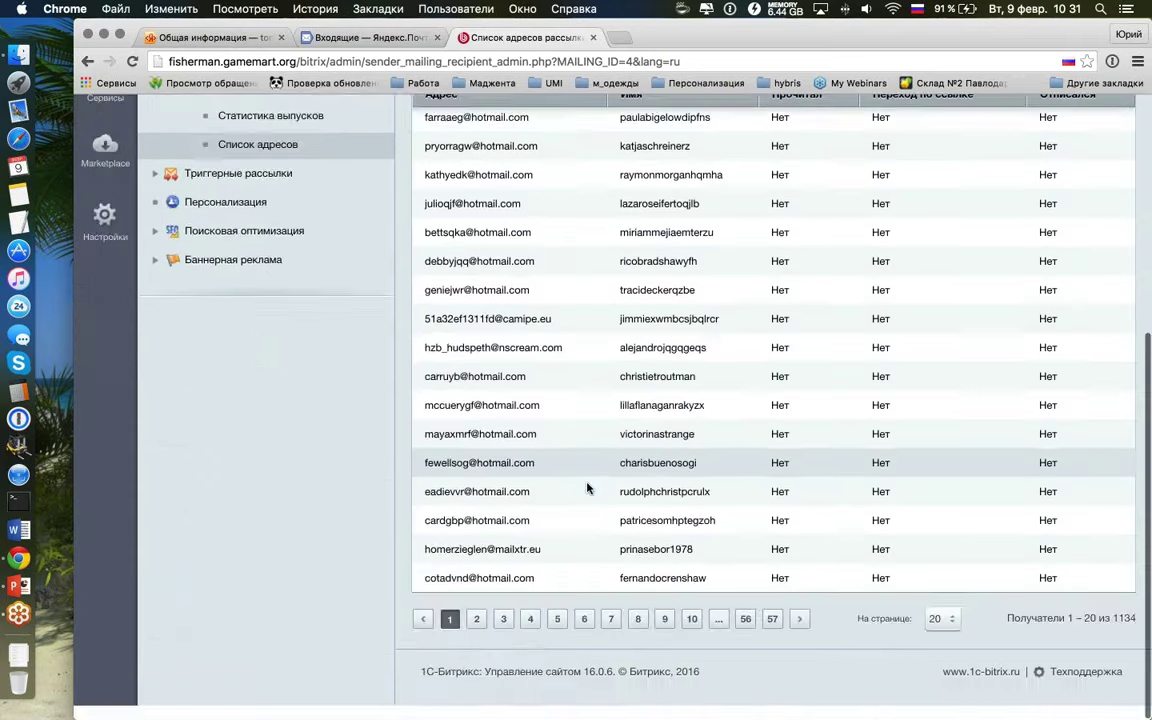
scroll(587, 488, "up", 10)
scroll(587, 488, "down", 10)
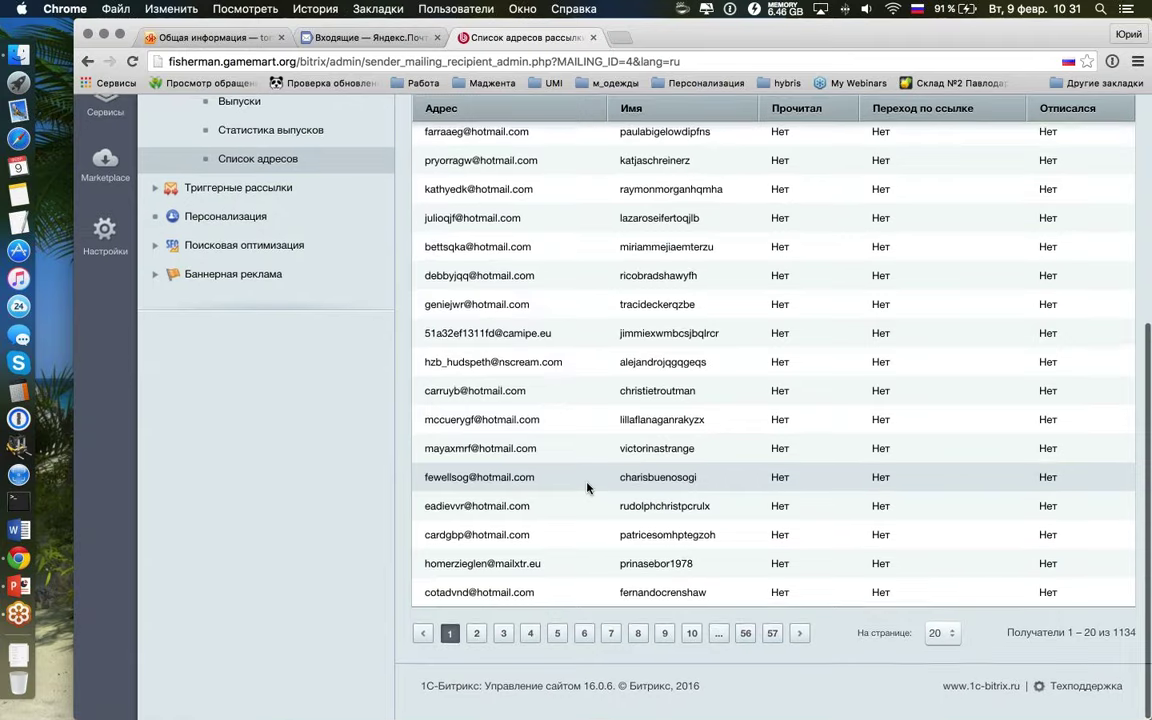
scroll(587, 488, "up", 10)
scroll(587, 488, "down", 5)
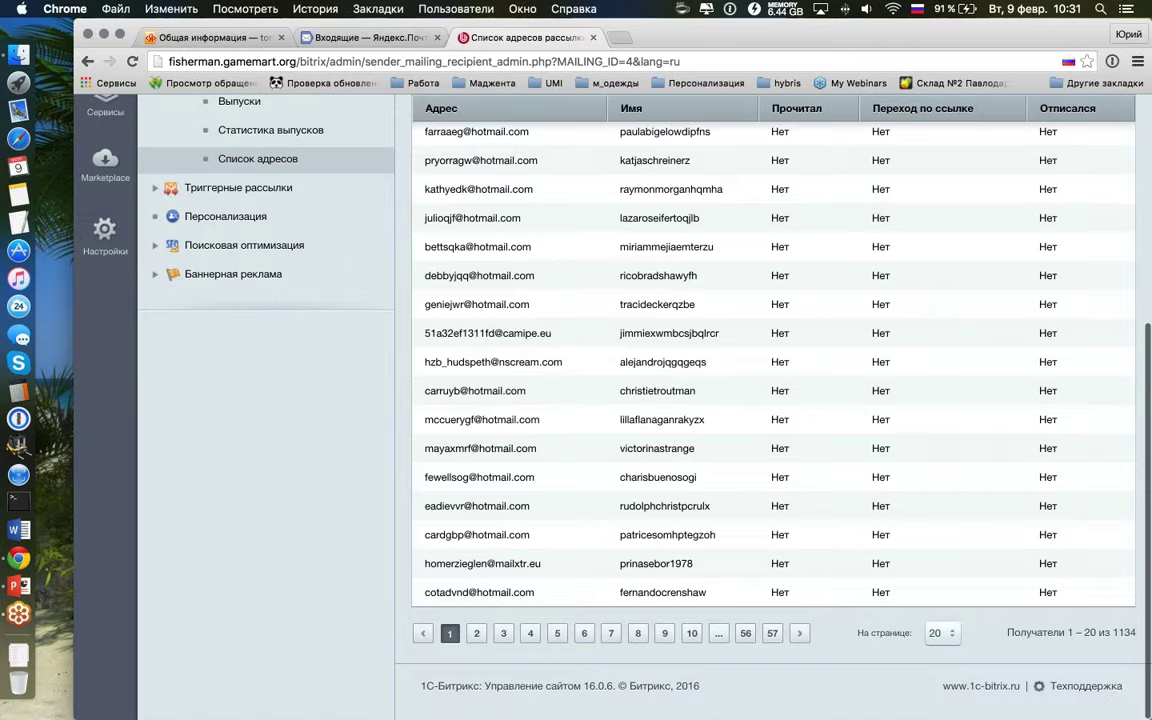
double_click(1124, 632)
scroll(750, 580, "down", 1)
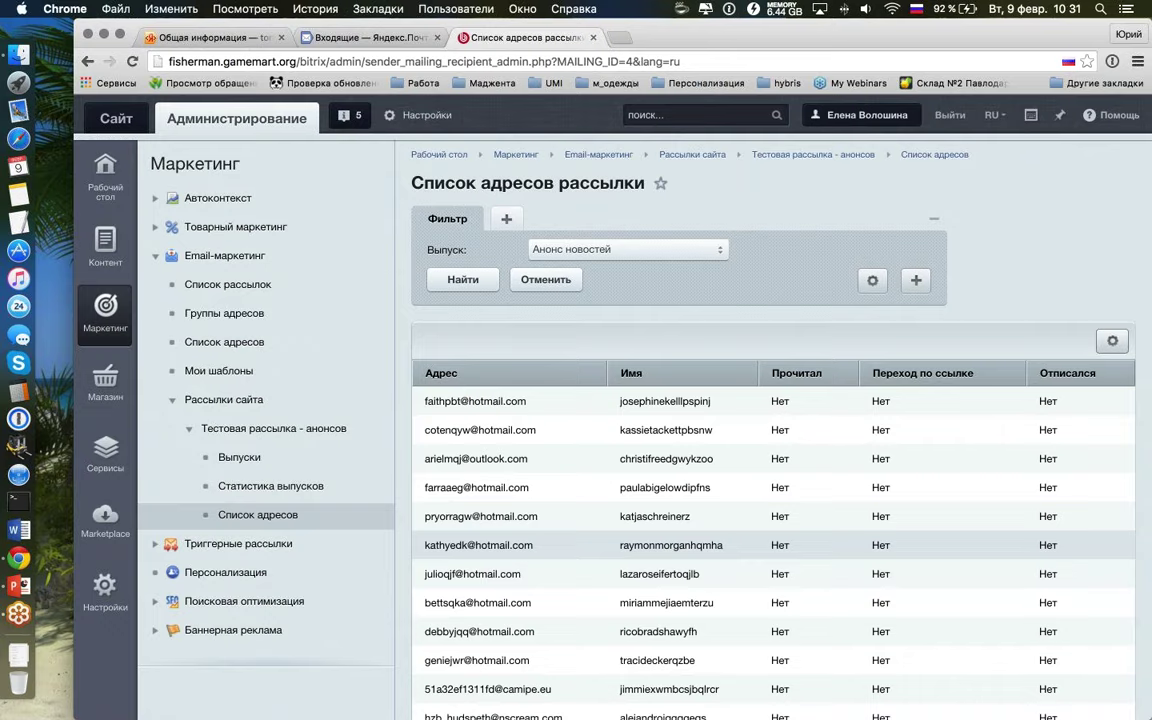
scroll(1118, 632, "down", 5)
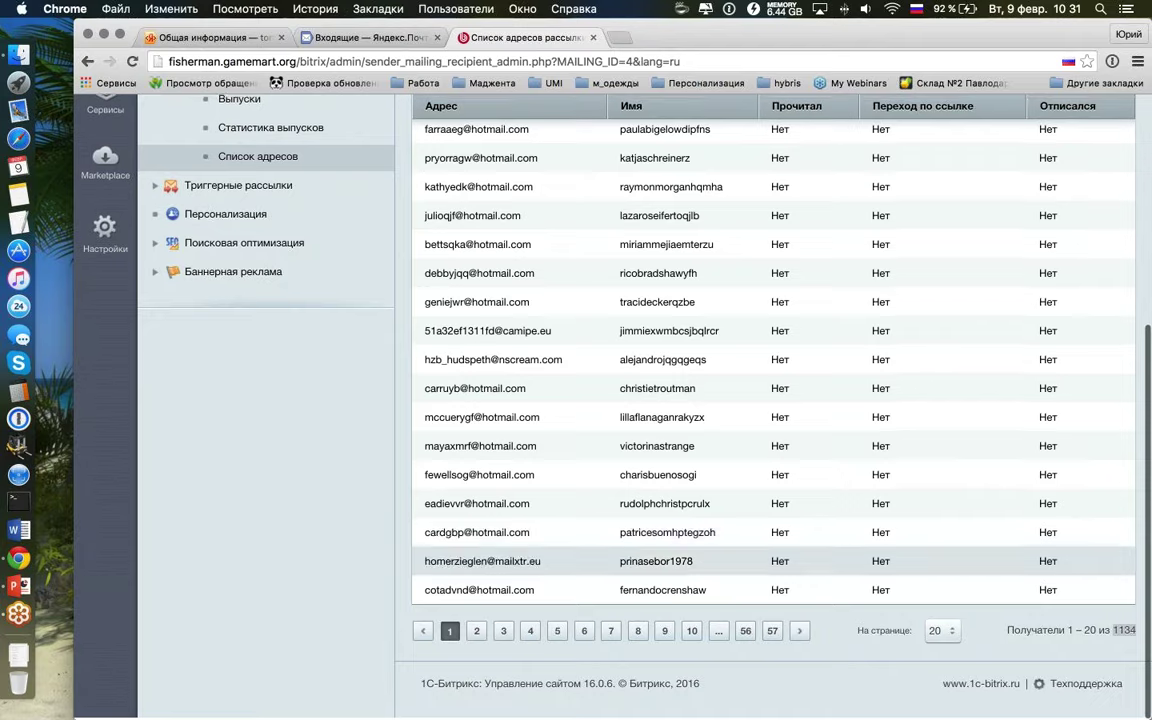
Step: Finish checking the recipient total, return to the mailing's list of issues and open Анонс новостей for editing
double_click(1118, 632)
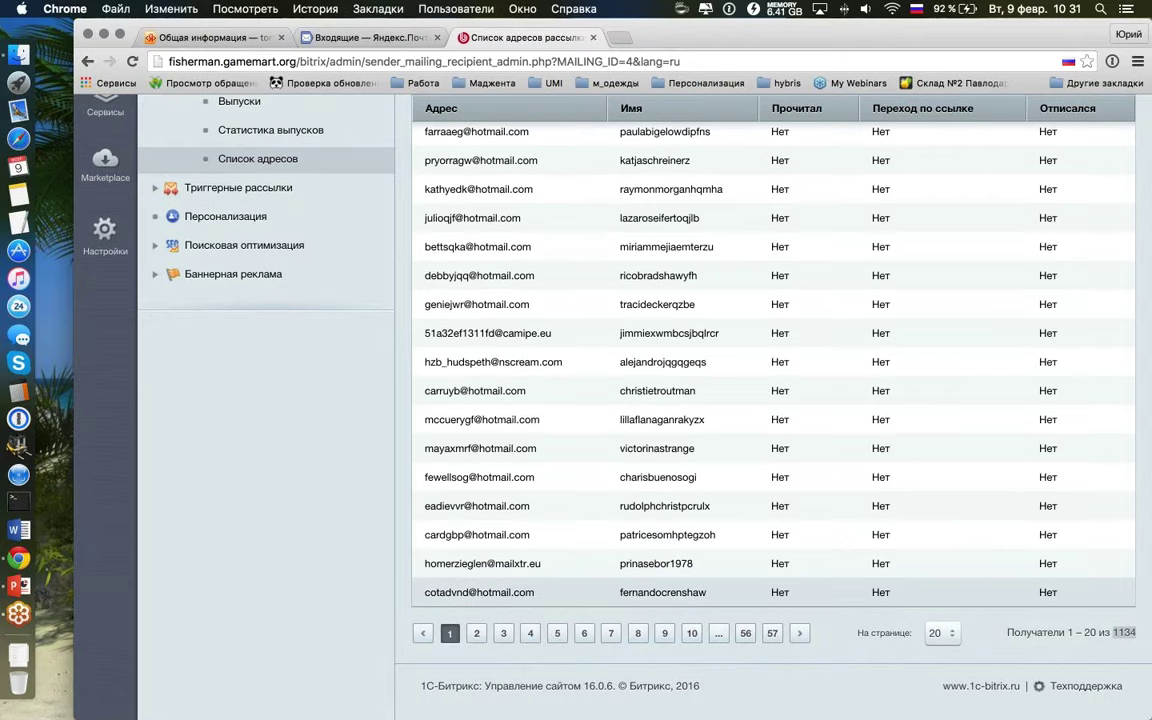
scroll(998, 598, "up", 5)
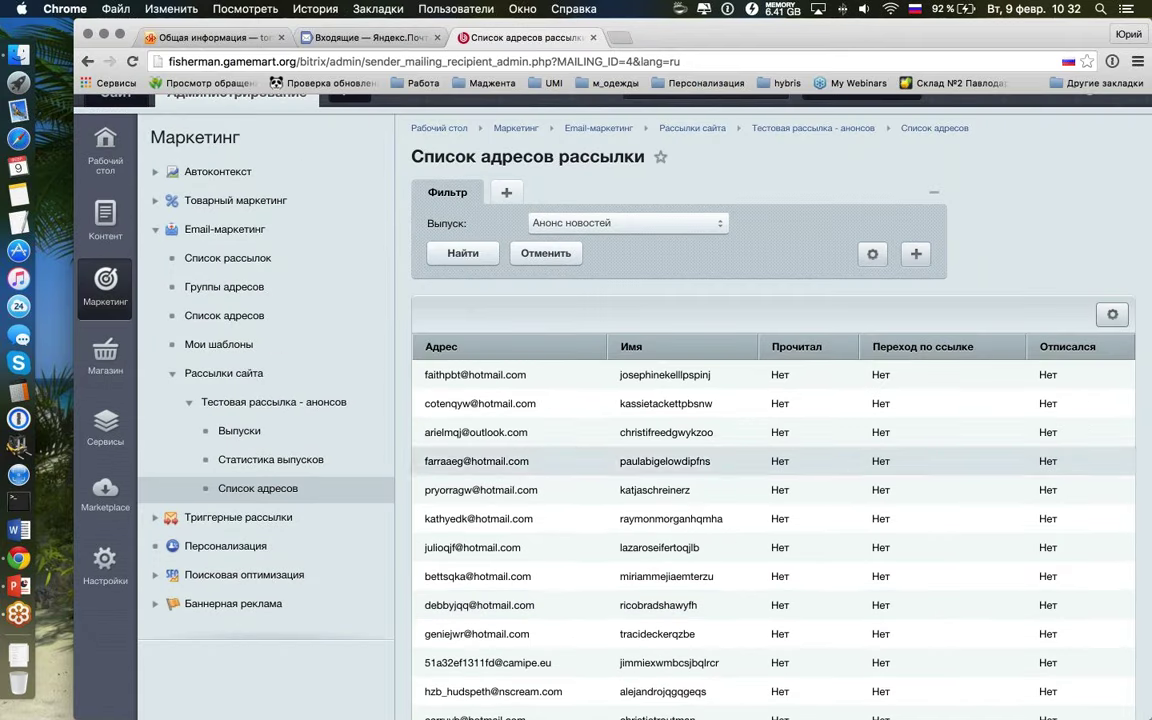
left_click(325, 431)
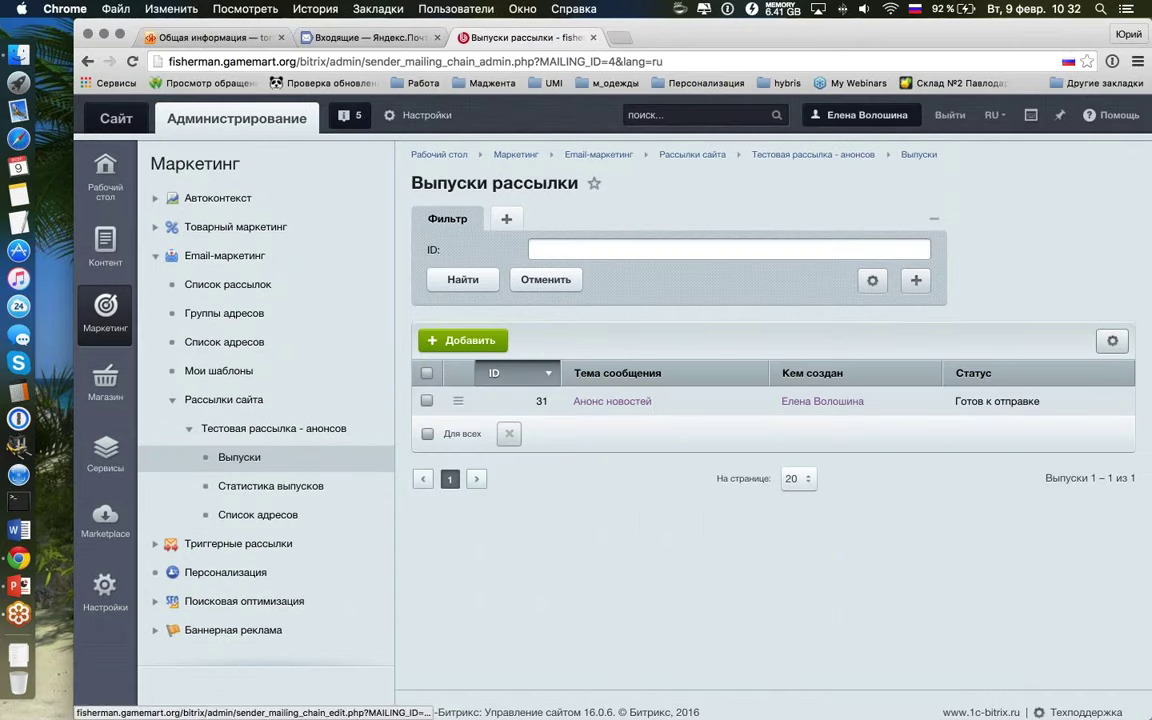
left_click(652, 401)
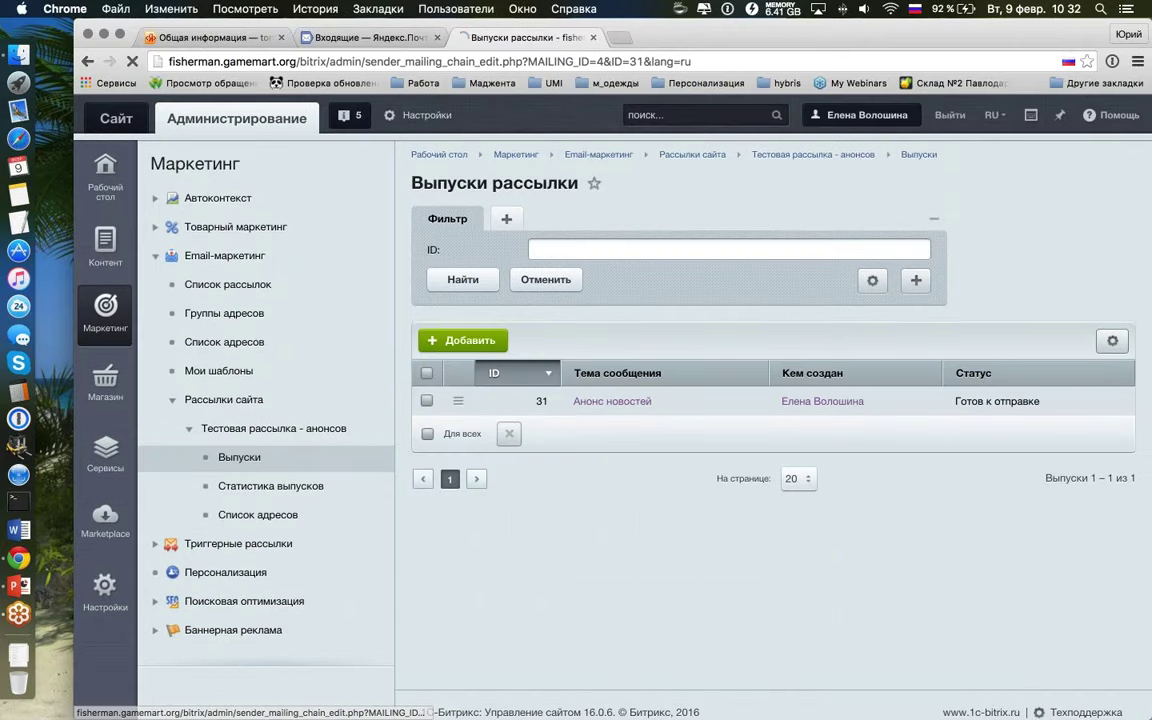
scroll(673, 341, "down", 3)
scroll(674, 337, "up", 1)
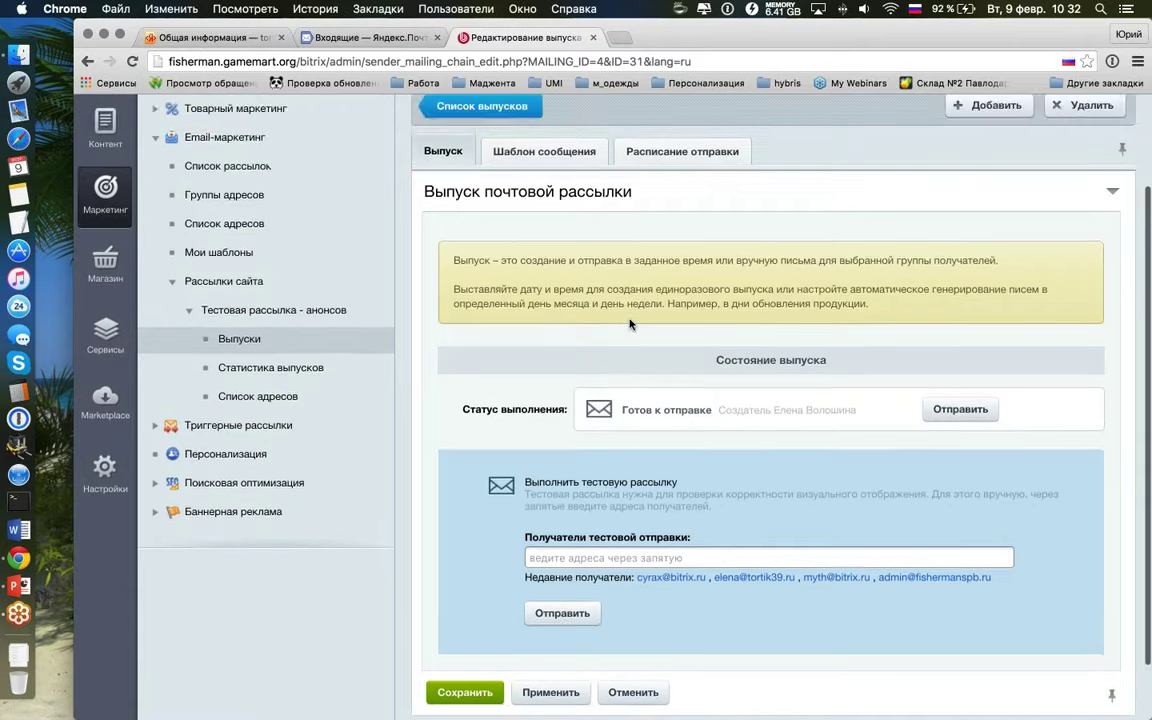
Step: Review the message template of Анонс новостей, including its preview and generated HTML code
left_click(544, 151)
scroll(690, 560, "down", 5)
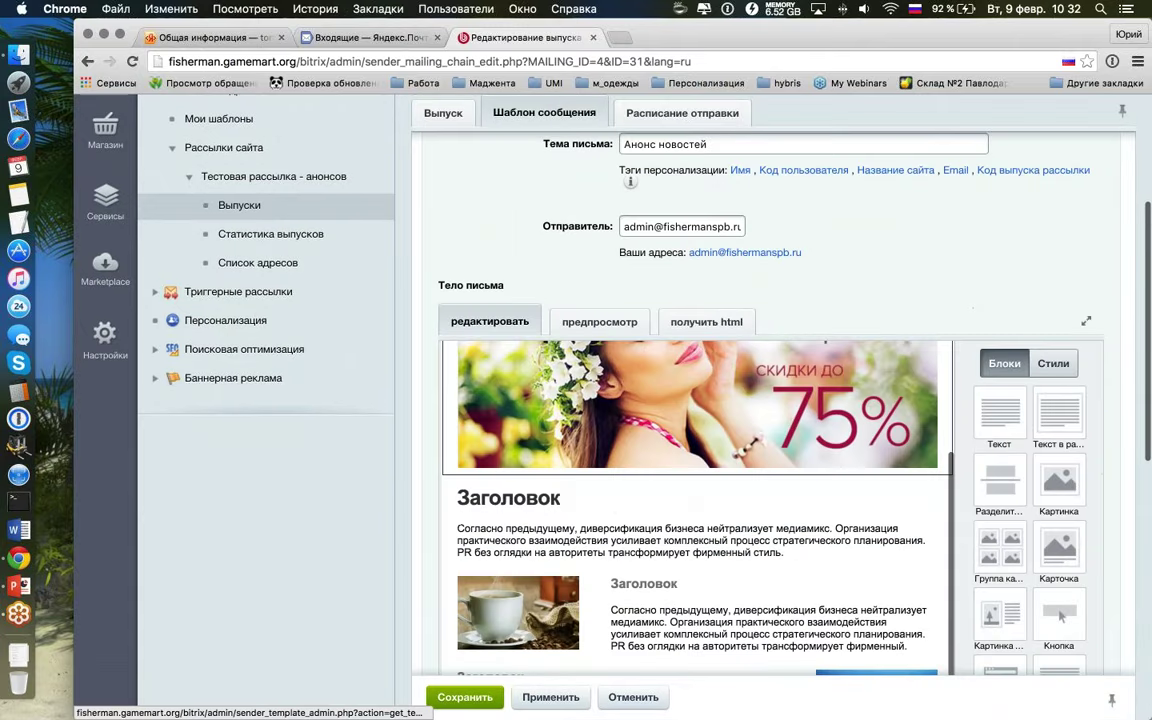
left_click(600, 309)
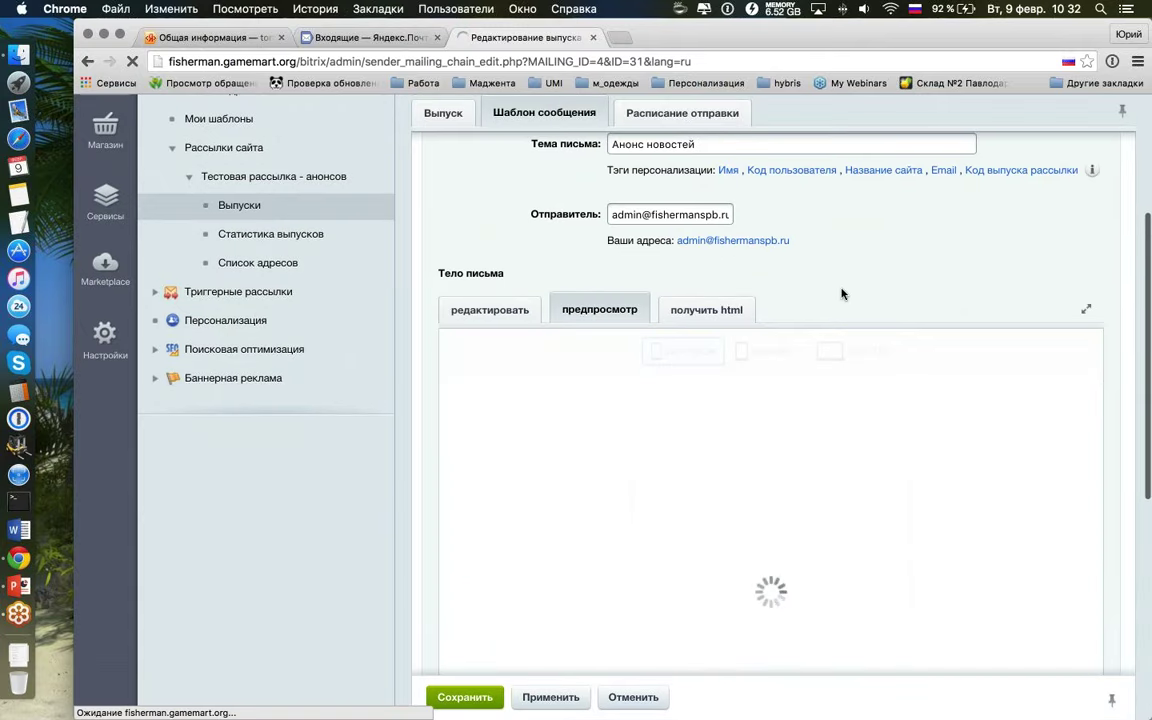
scroll(841, 290, "down", 2)
left_click(666, 246)
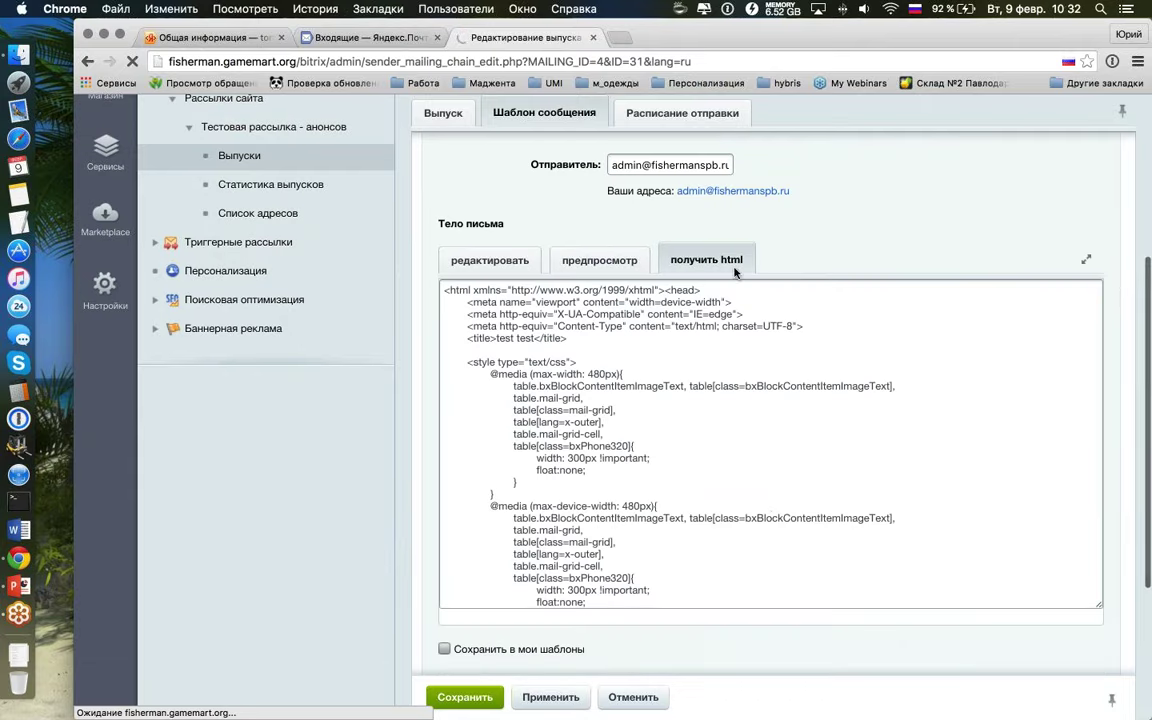
scroll(740, 250, "up", 5)
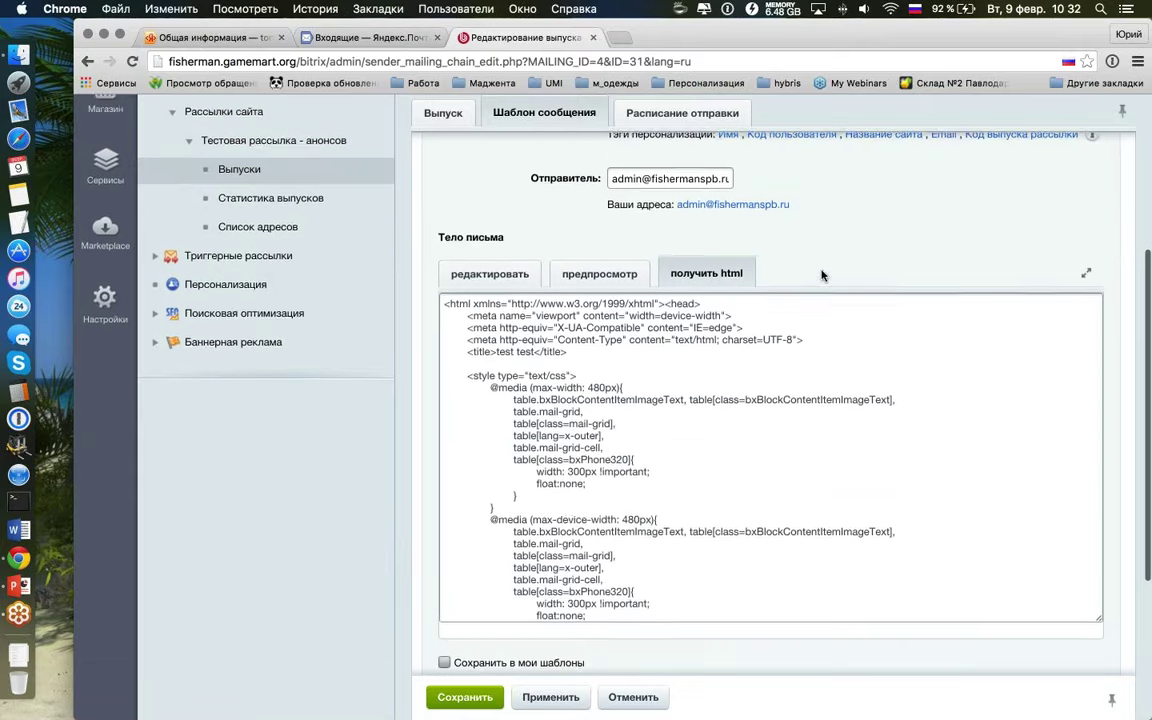
Step: Remove the issue's current sending schedule, add the Отправить вручную scheme again and apply the changes
left_click(680, 230)
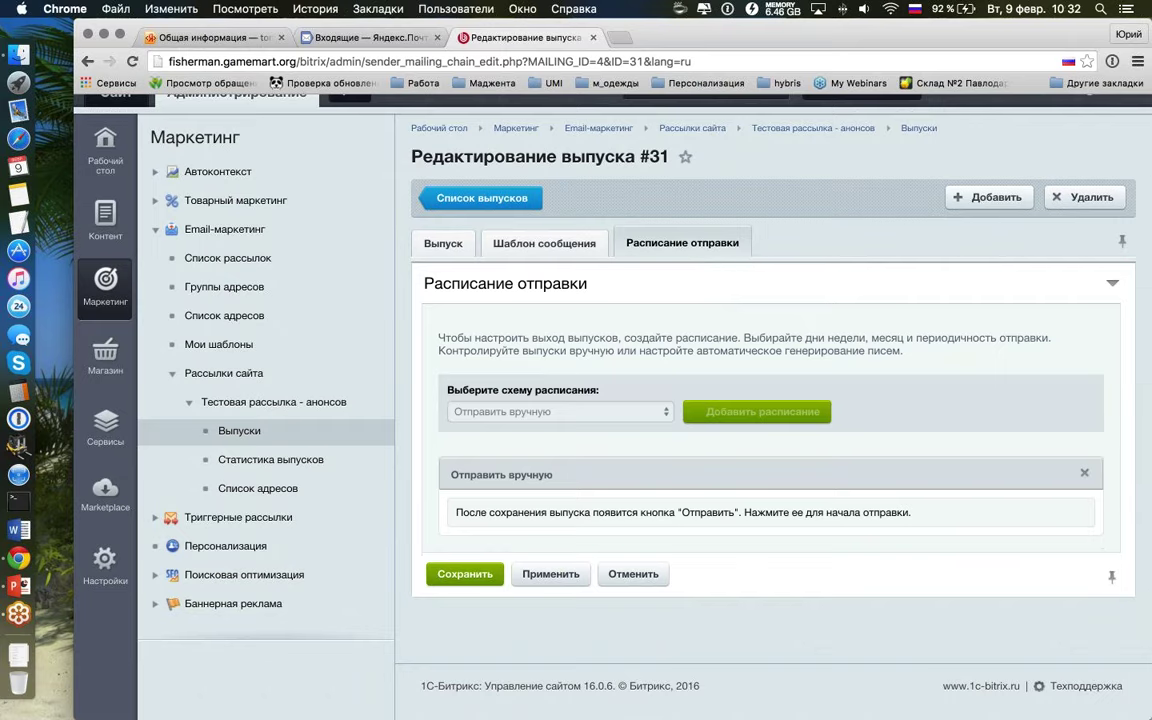
left_click(1084, 472)
left_click(615, 411)
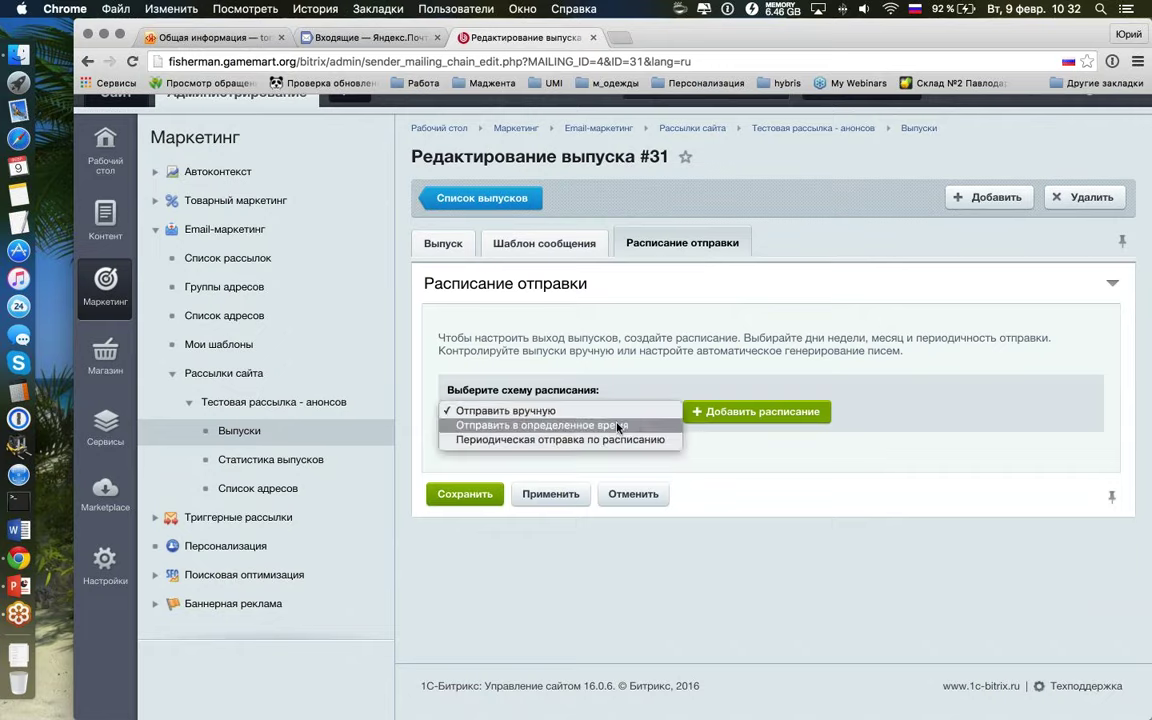
left_click(748, 411)
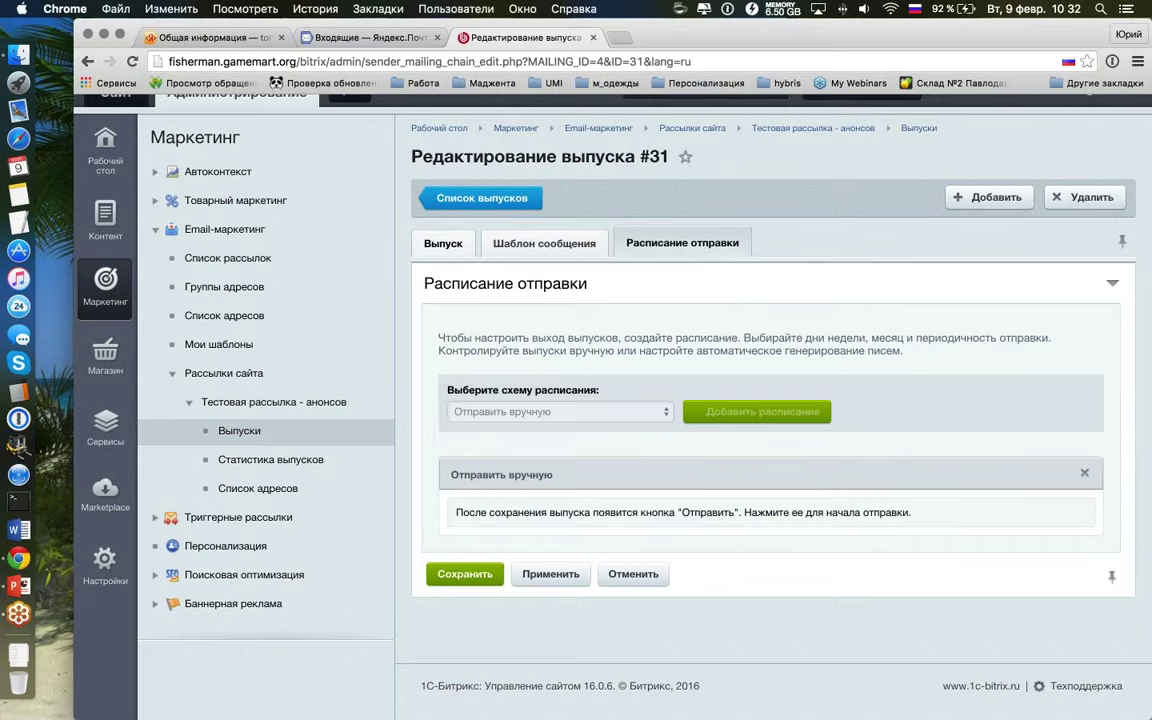
left_click(443, 243)
left_click(551, 697)
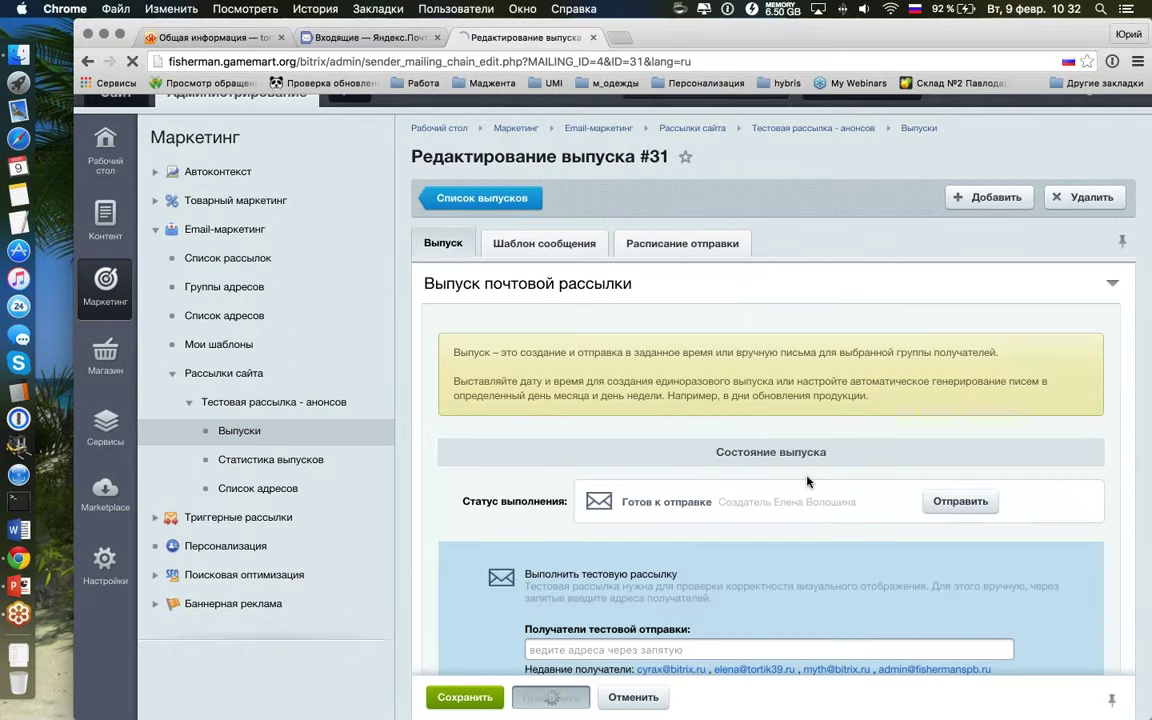
Step: Send a test mailing of the issue to the first three recent recipient addresses
scroll(816, 463, "down", 3)
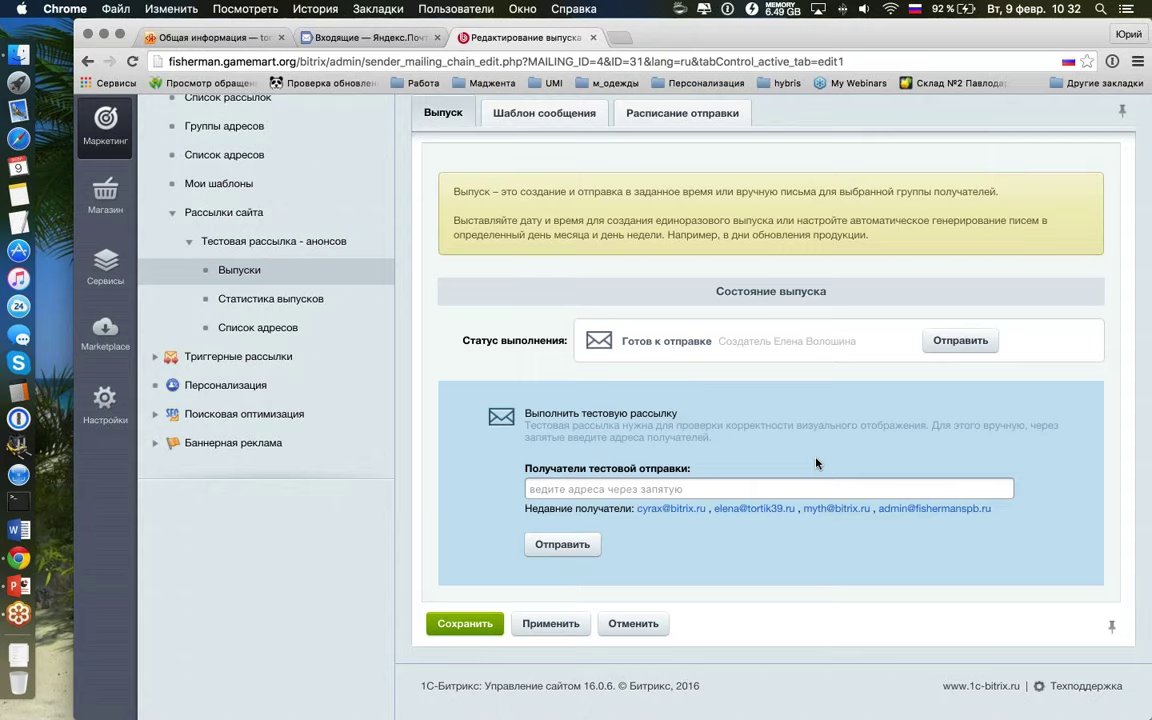
left_click(754, 508)
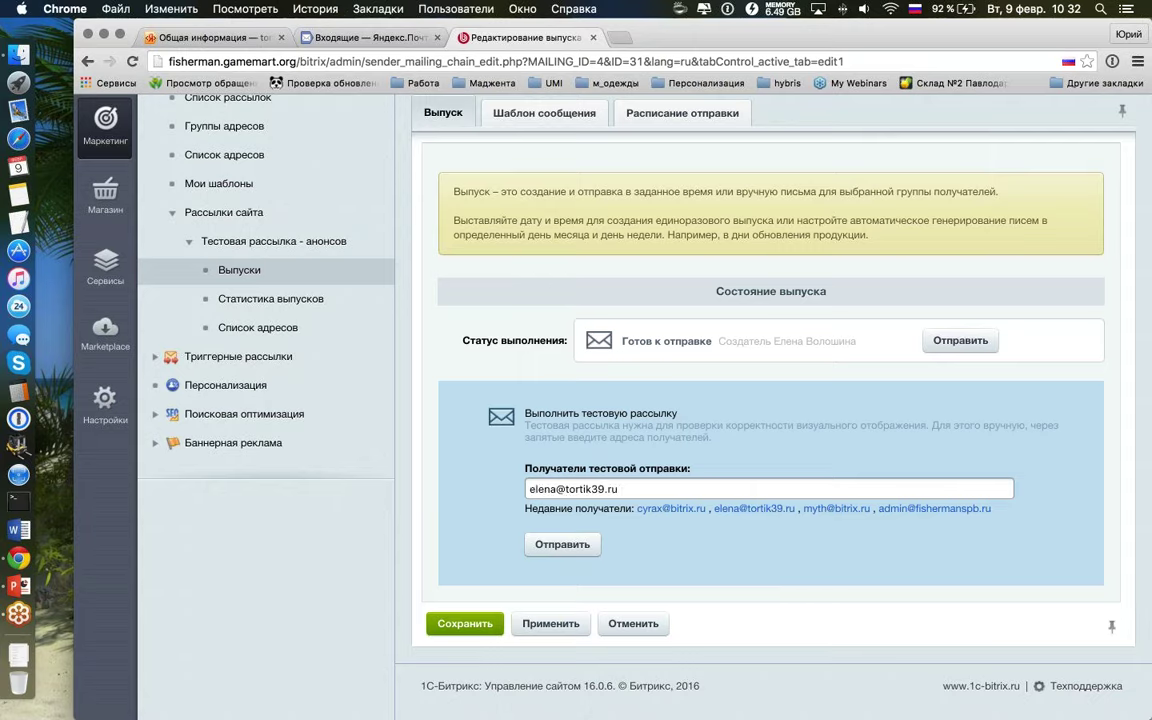
left_click(668, 508)
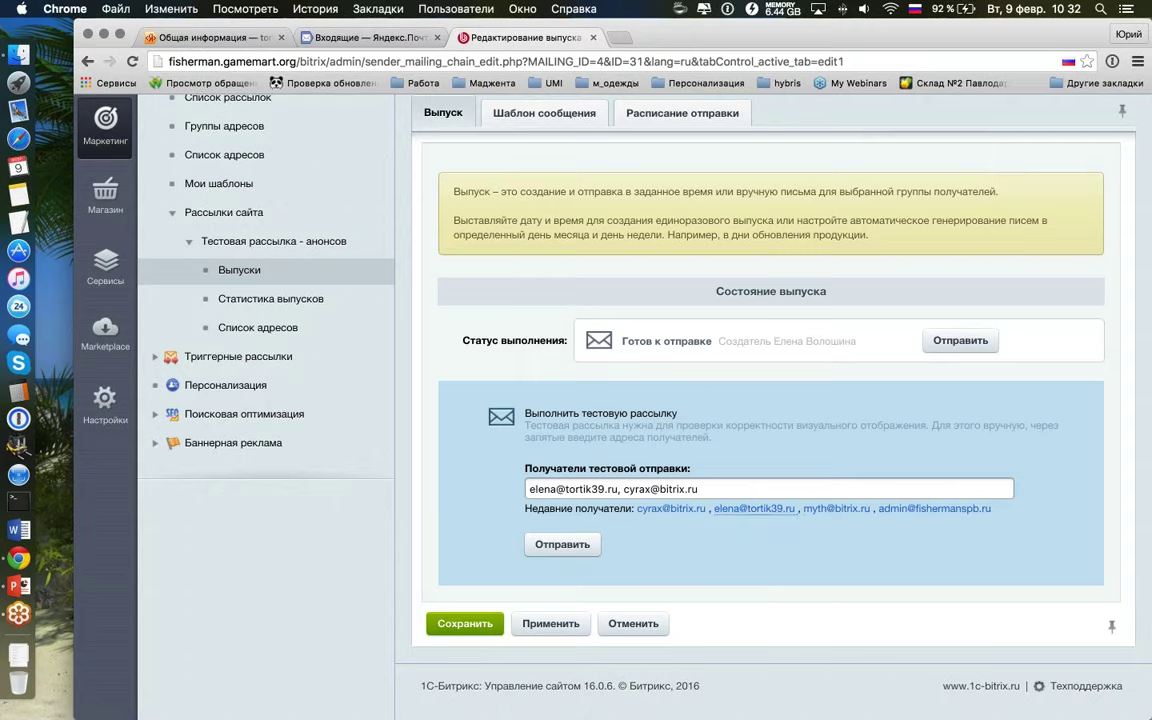
left_click(829, 510)
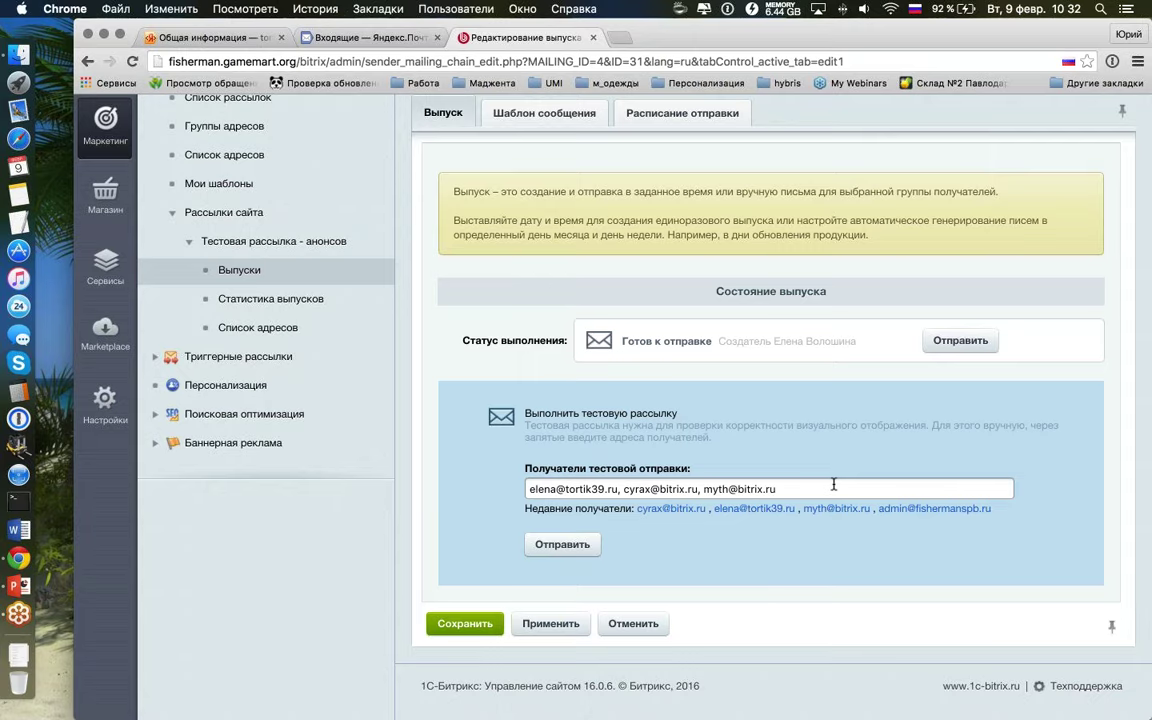
left_click(563, 548)
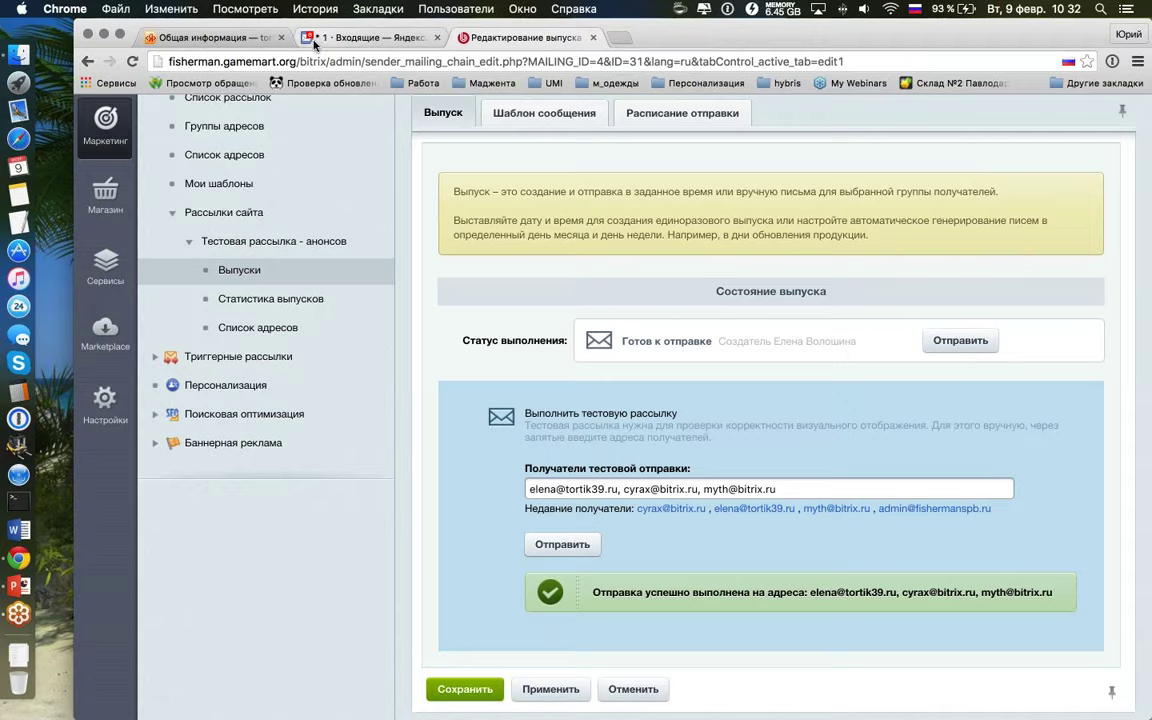
Step: Switch to the Яндекс.Почта inbox, open the Анонс новостей test email and check its layout in a widened reading pane
left_click(291, 39)
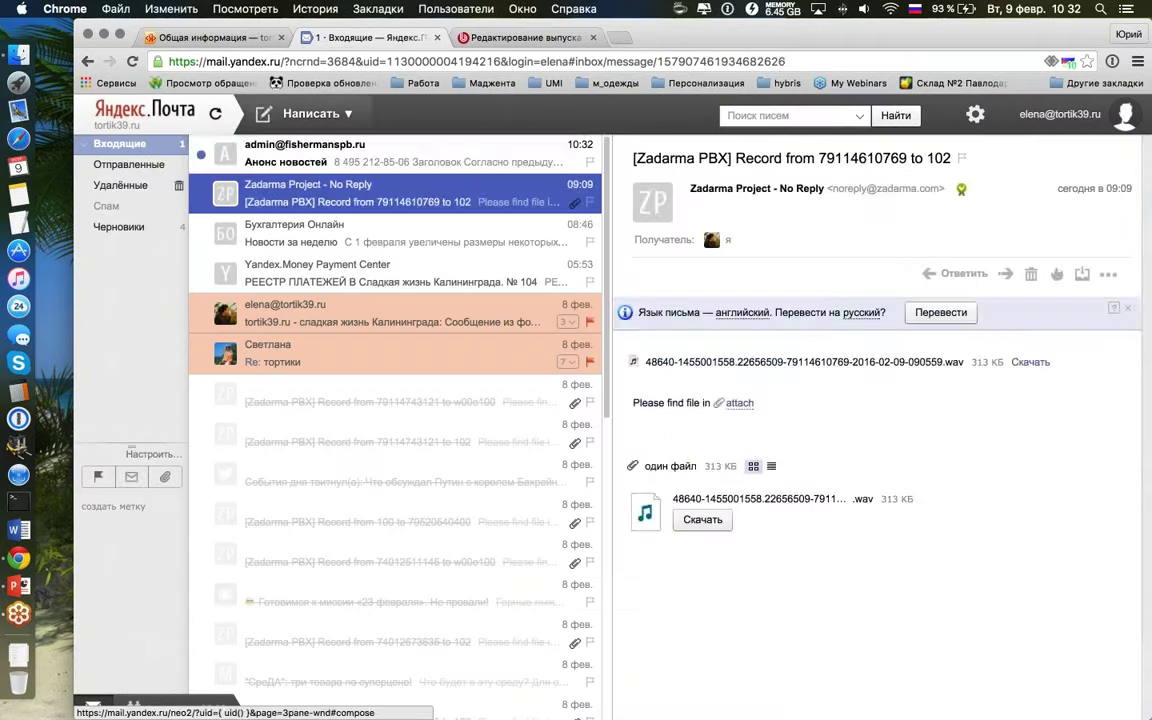
left_click(280, 145)
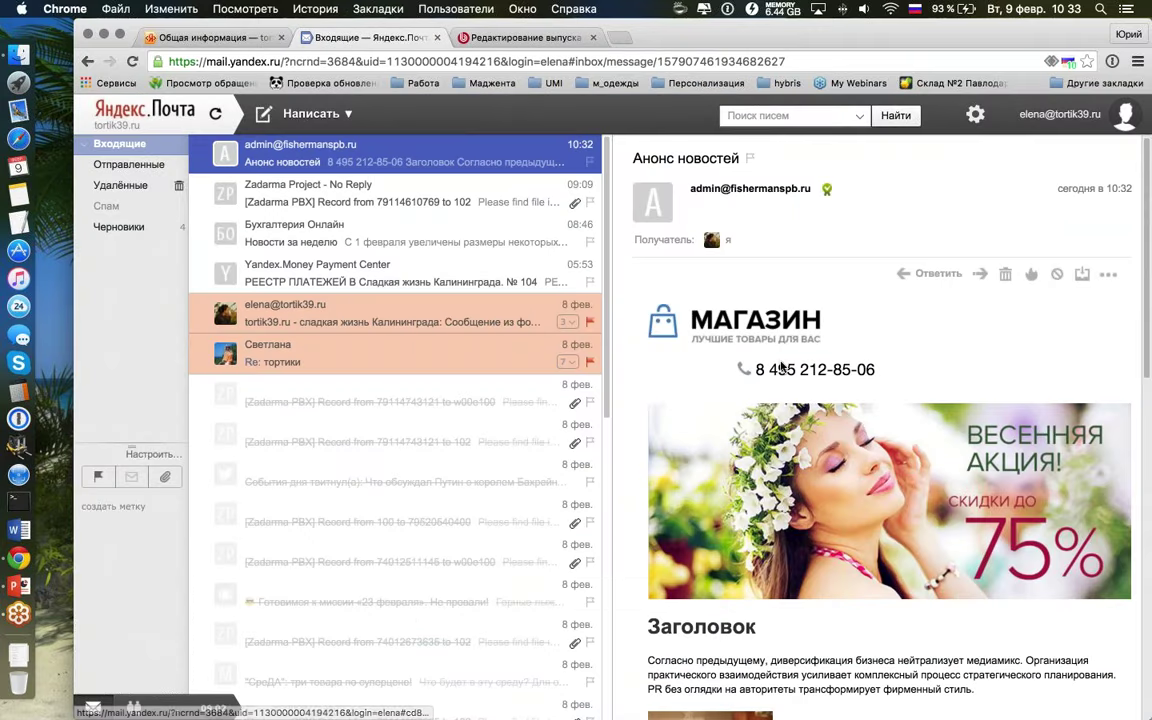
left_click_drag(613, 360, 546, 360)
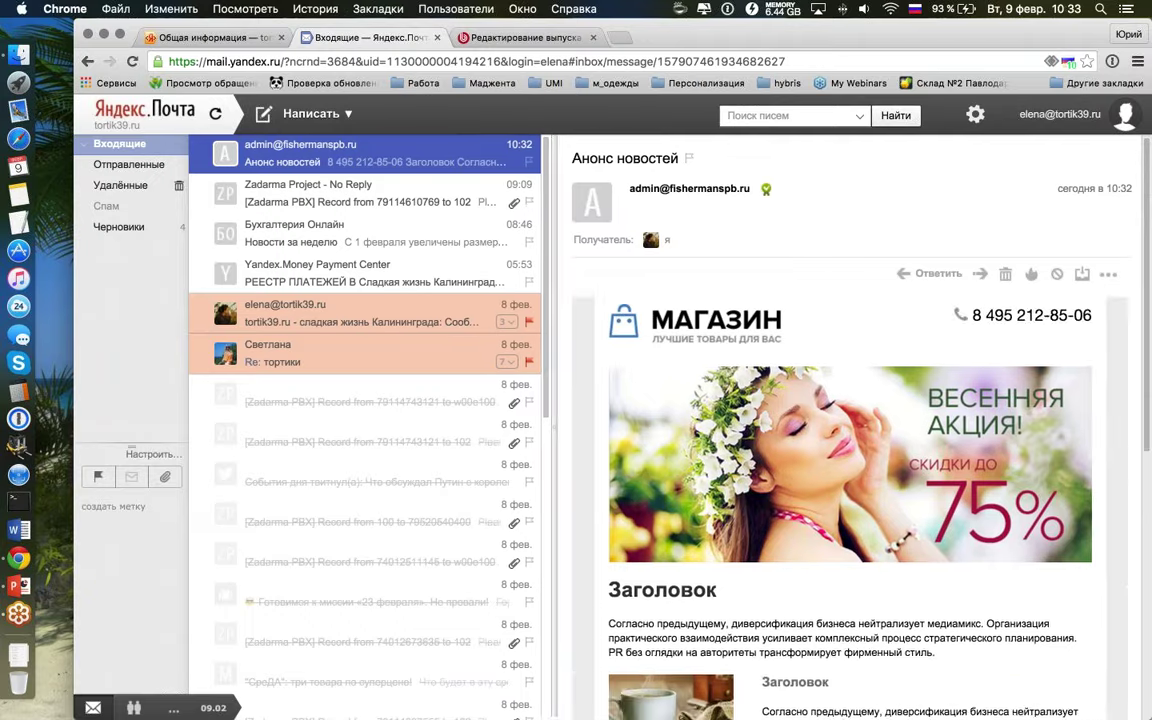
scroll(800, 430, "down", 10)
scroll(850, 430, "up", 10)
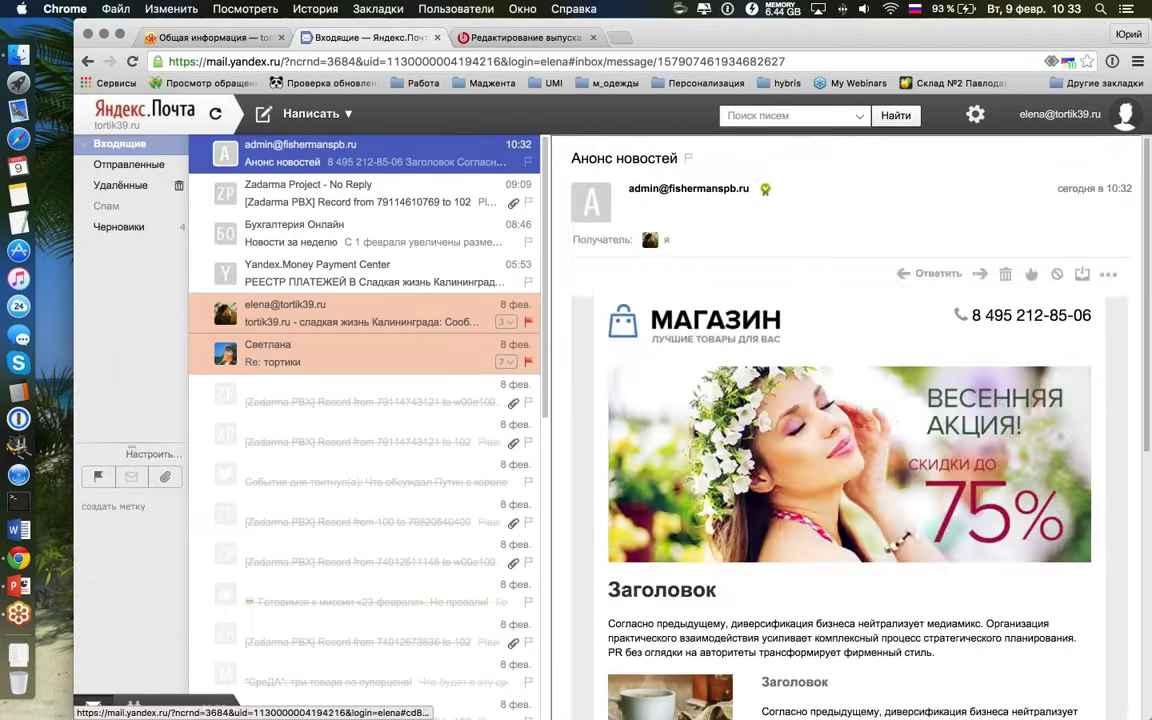
scroll(850, 430, "down", 9)
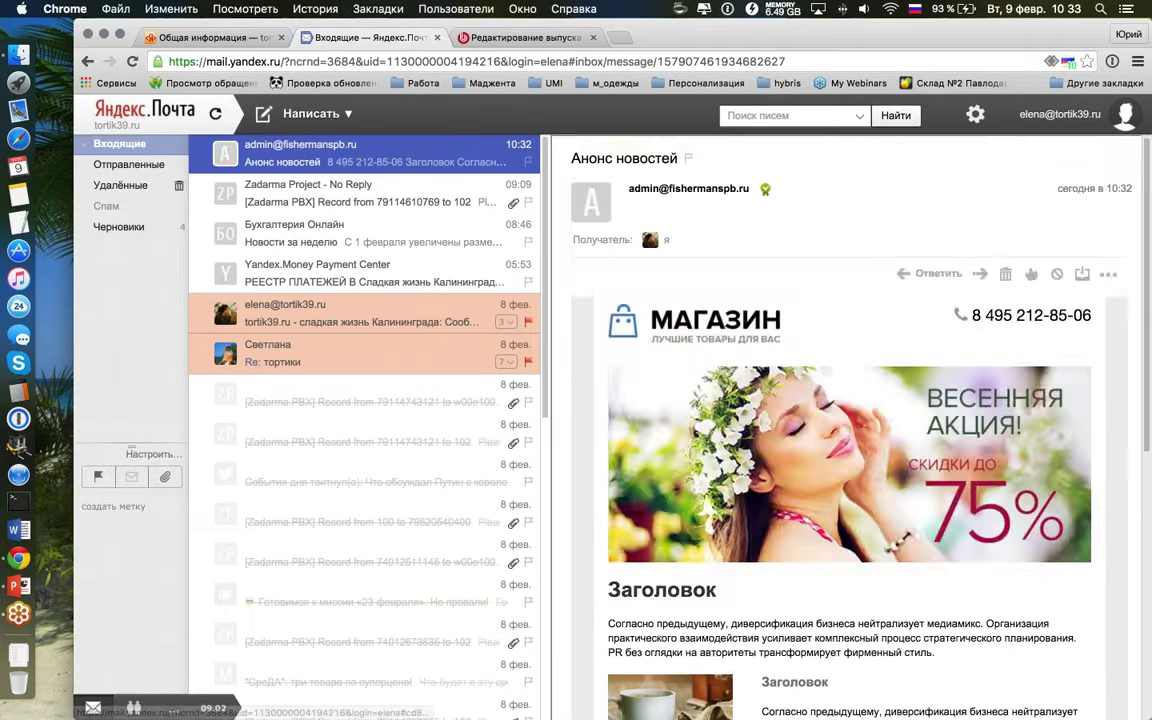
Step: Return to the issue in 1С-Битрикс and examine its execution status and manual sending option
left_click(515, 38)
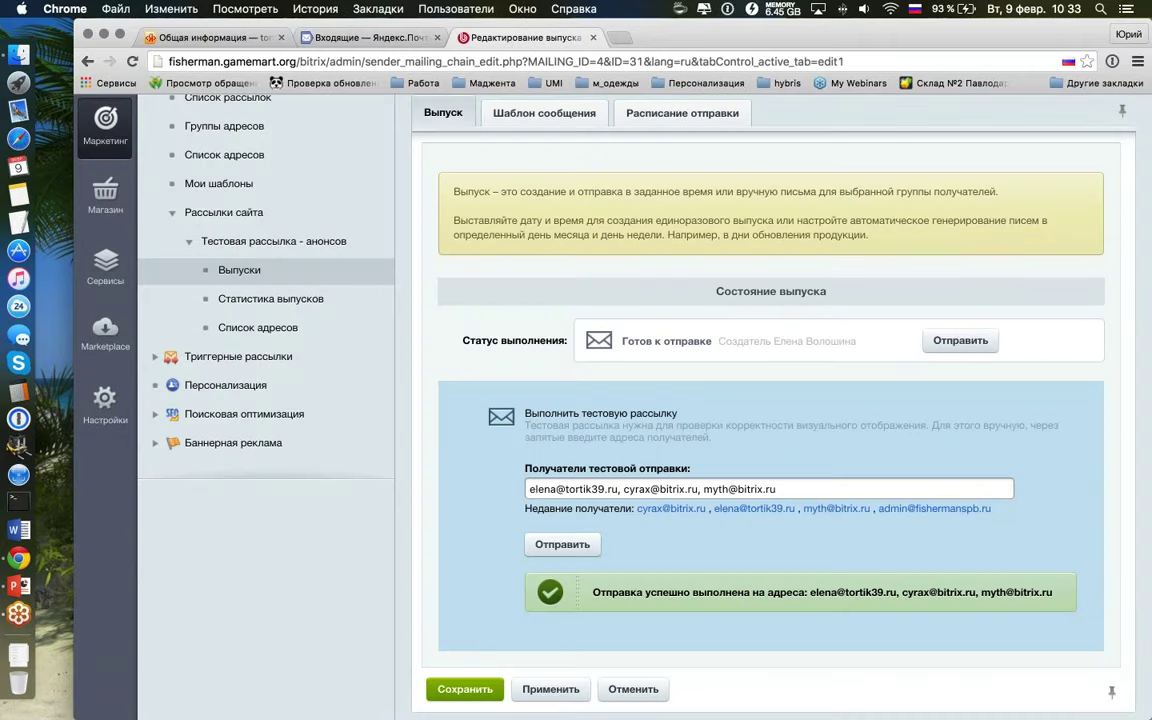
left_click_drag(619, 341, 724, 338)
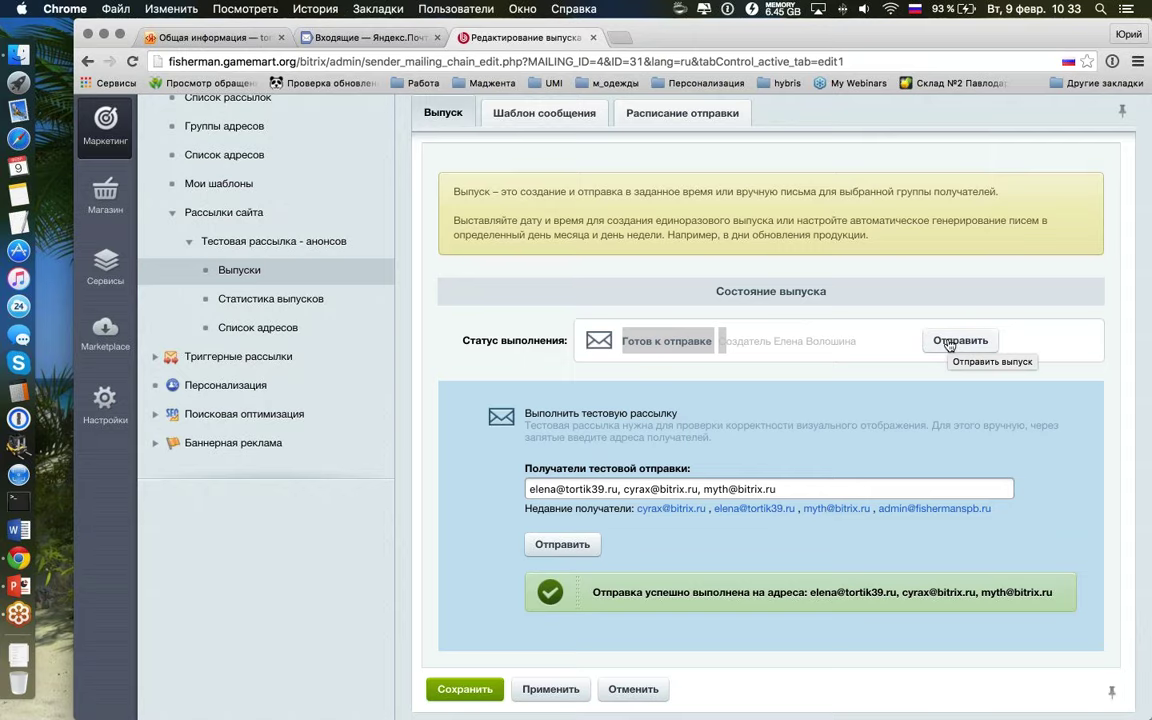
left_click(861, 382)
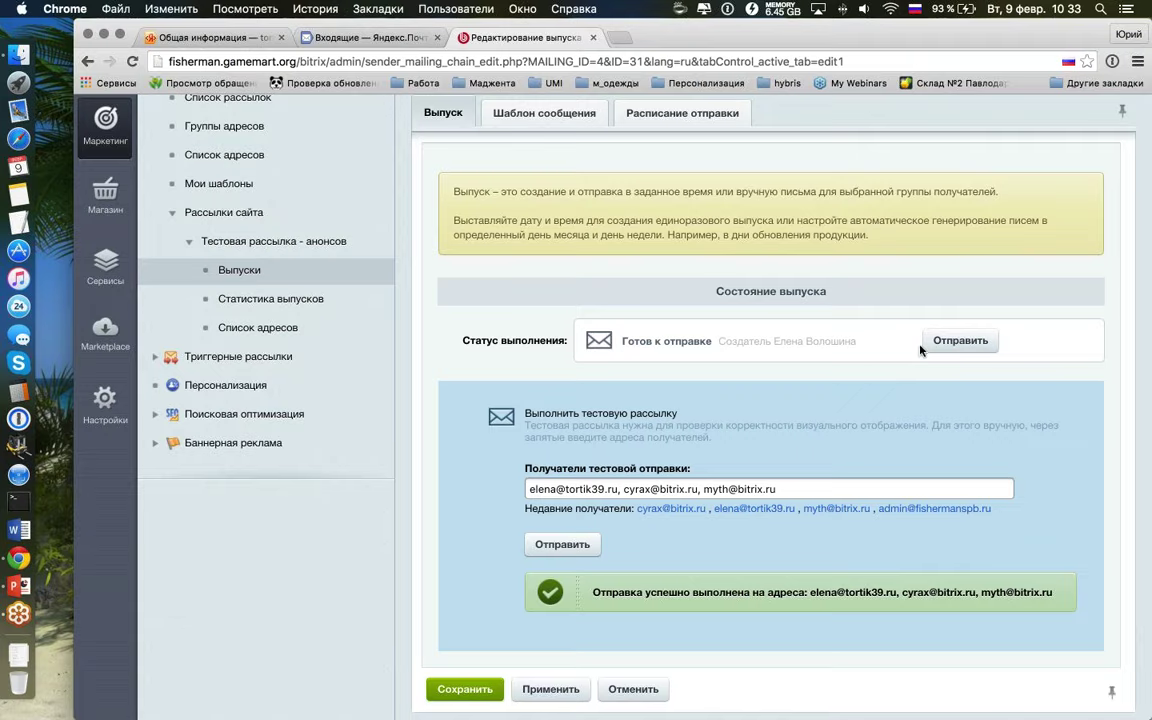
Step: Replace the manual schedule with Периодическая отправка по расписанию on Вс and save the issue
left_click(681, 114)
left_click(1084, 472)
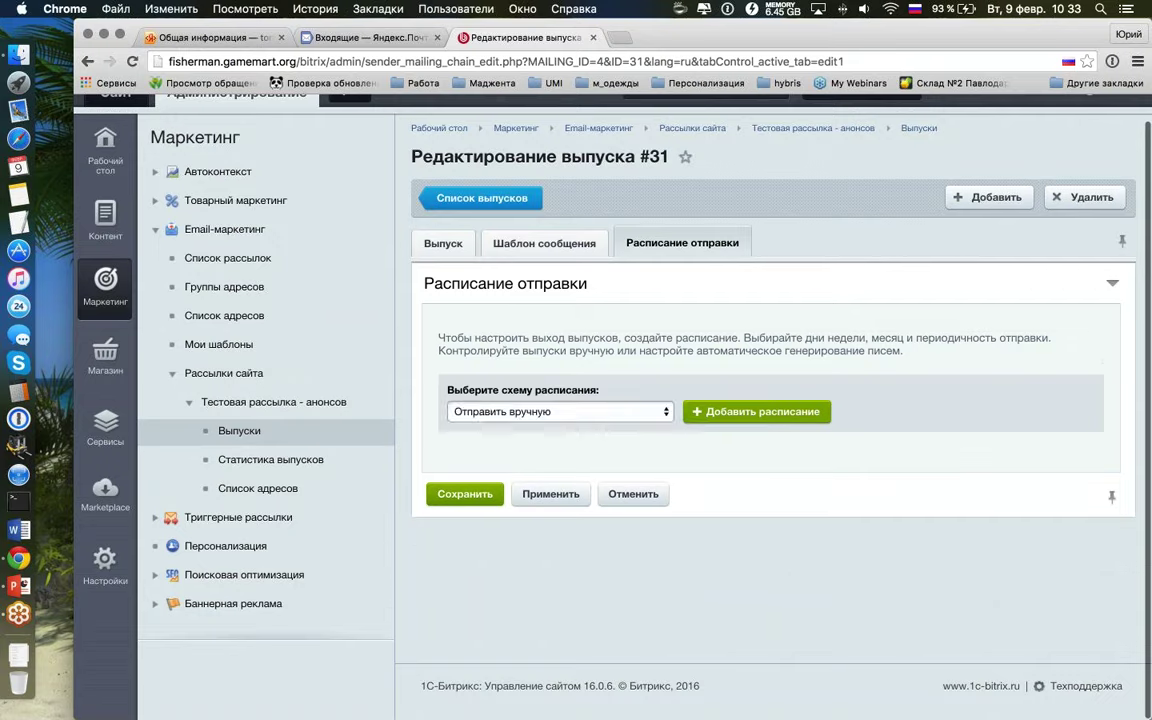
left_click(576, 410)
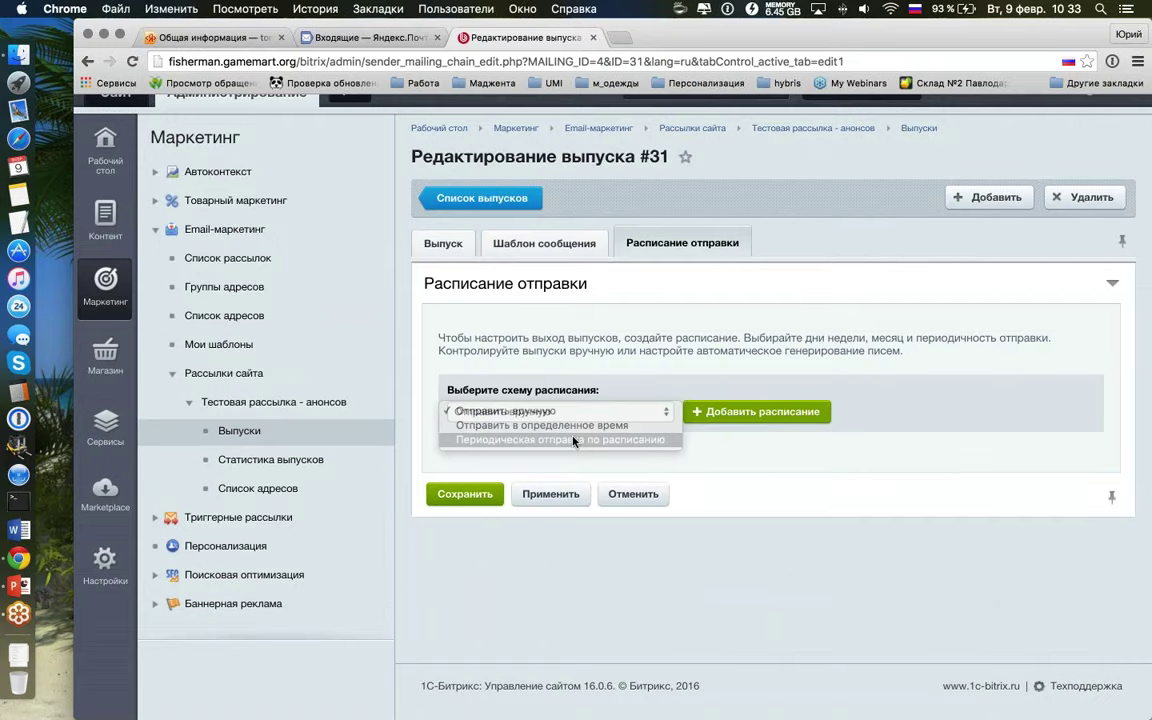
left_click(556, 439)
left_click(700, 414)
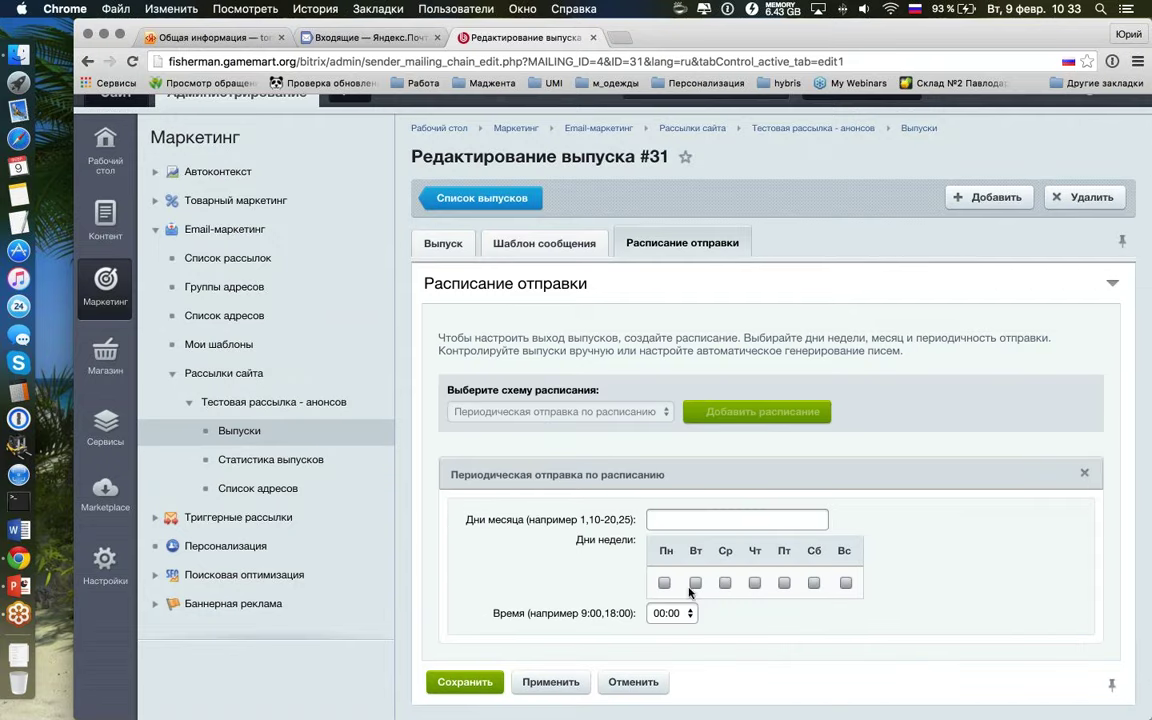
left_click(465, 681)
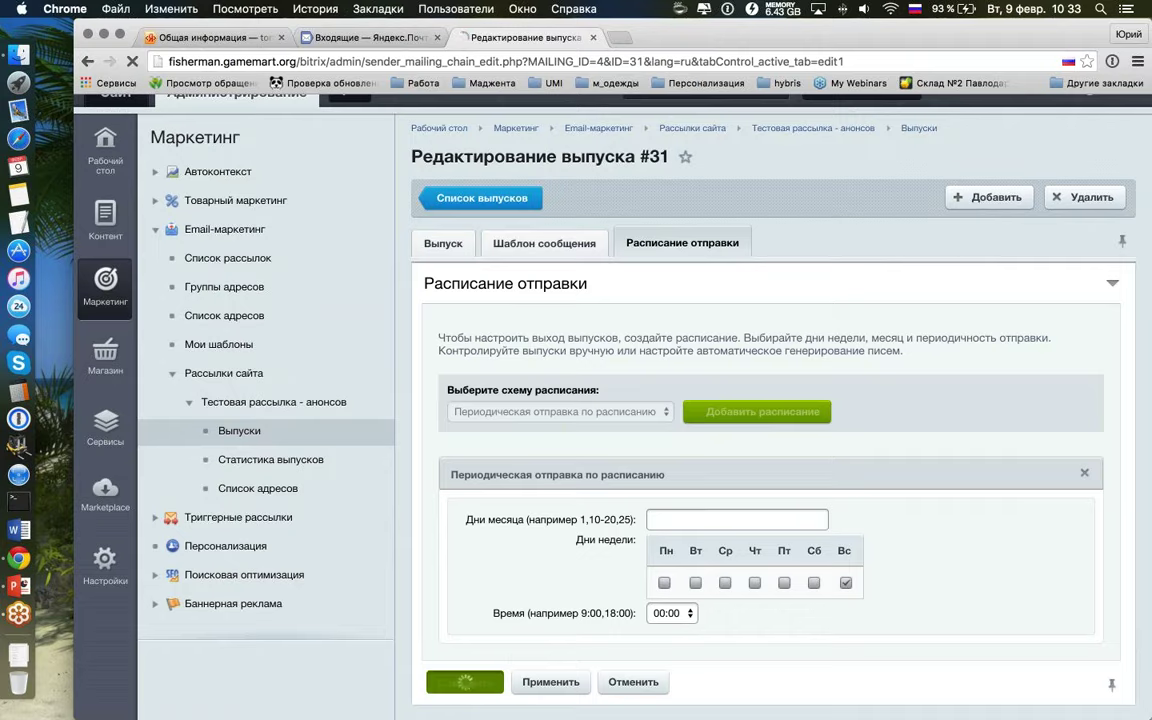
Step: Reopen Анонс новостей and review its execution status and periodic sending schedule
left_click(590, 401)
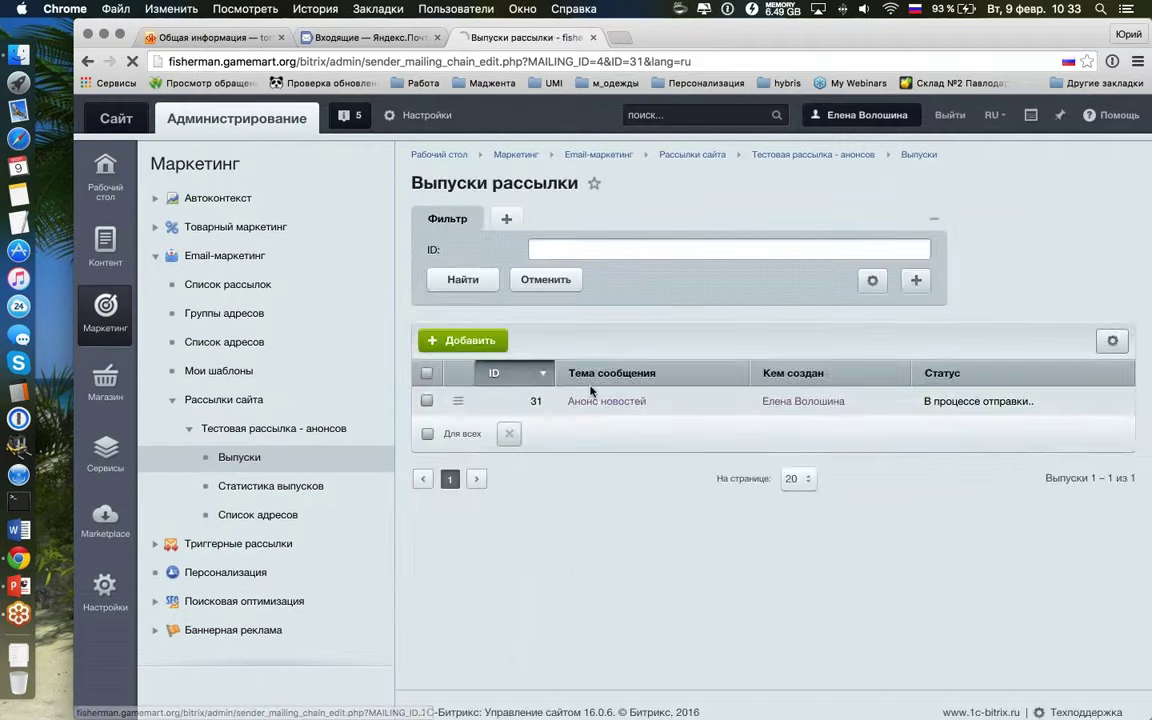
scroll(712, 389, "down", 5)
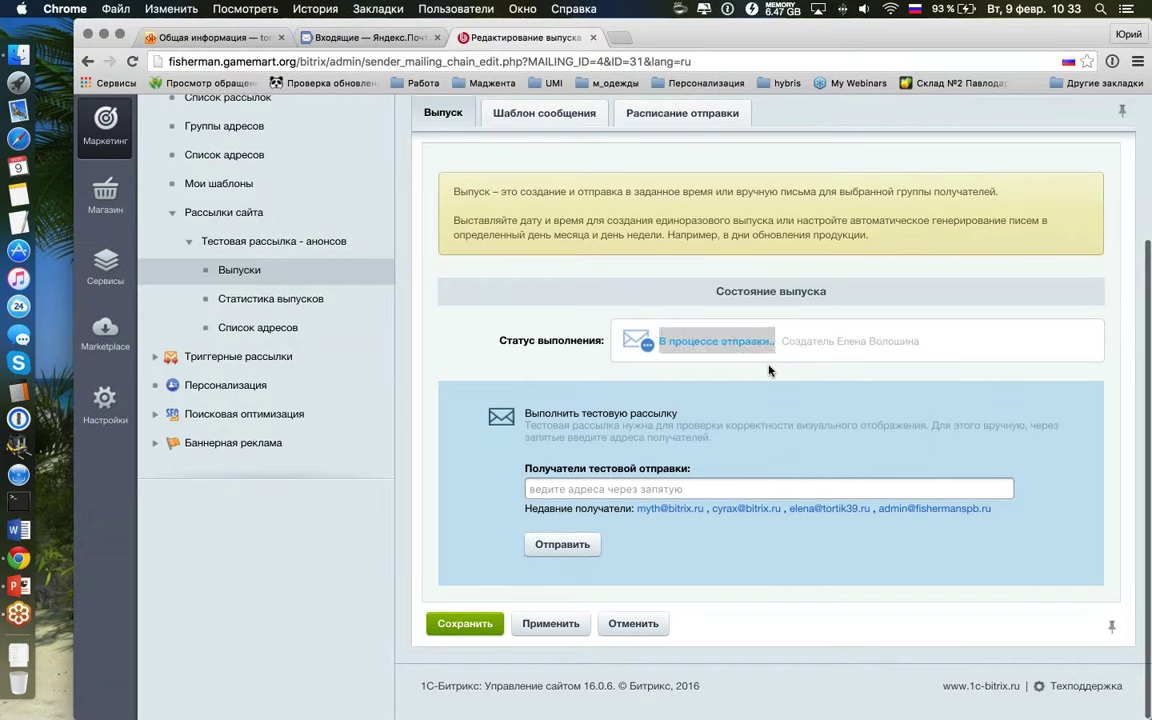
left_click(769, 370)
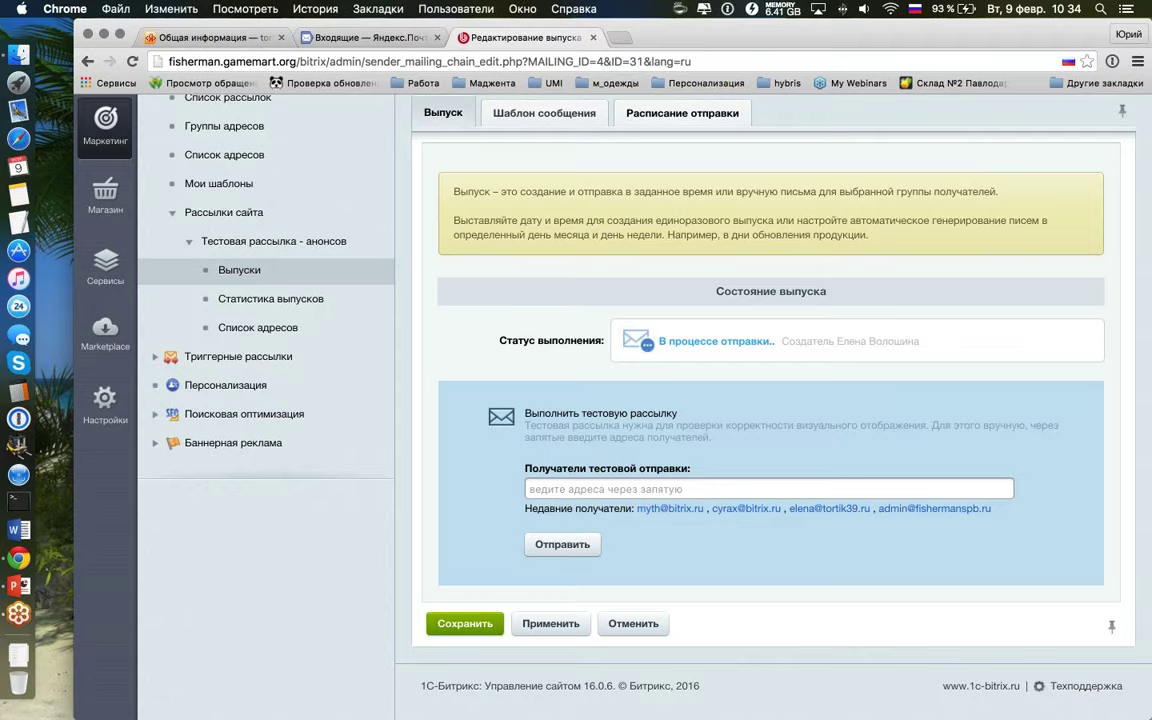
left_click(682, 112)
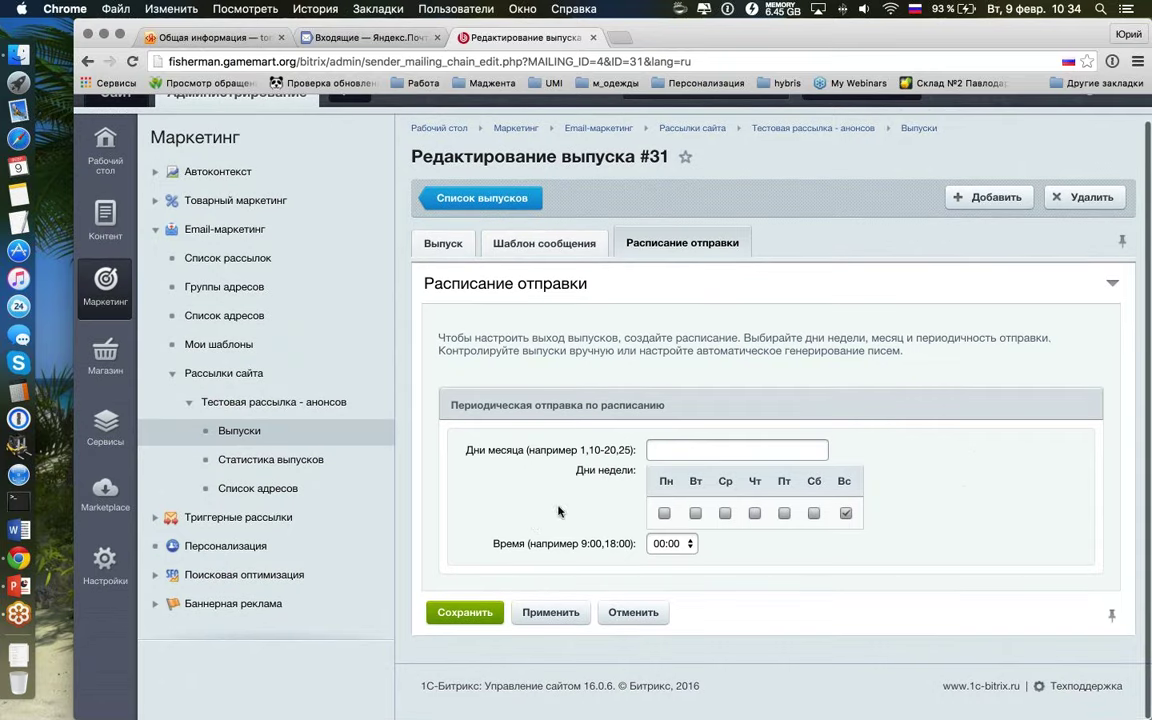
left_click(443, 243)
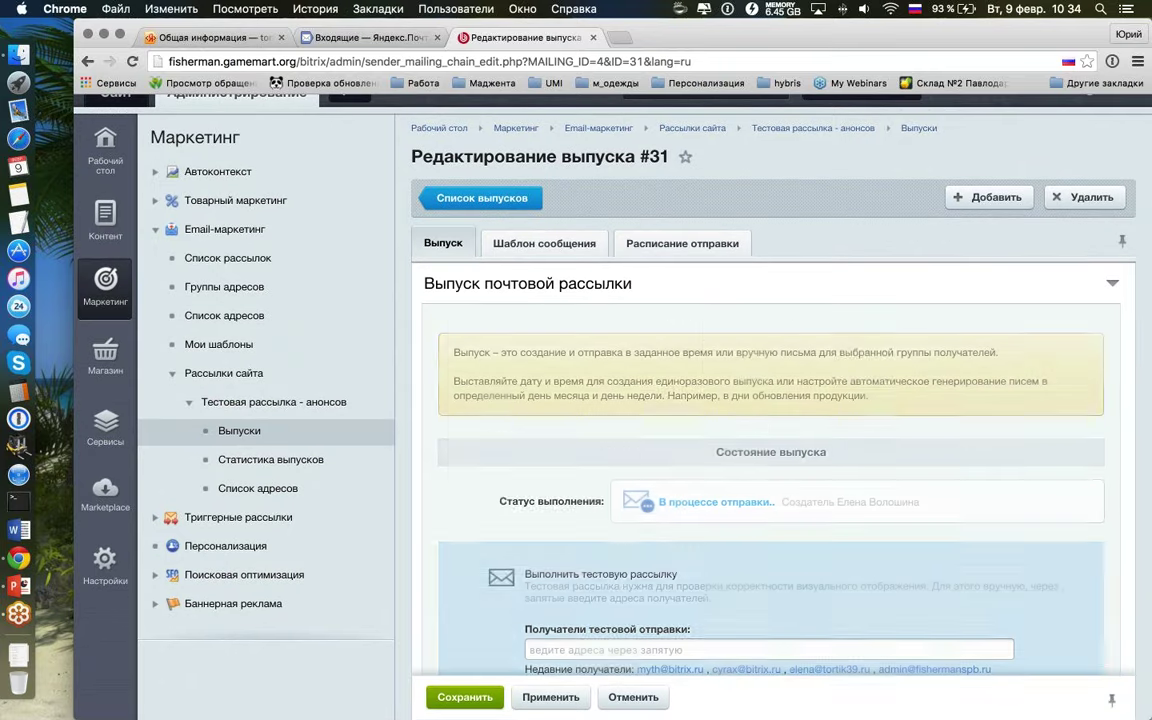
Step: Save the open issue and delete Анонс новостей from the mailing's list of issues
left_click(465, 697)
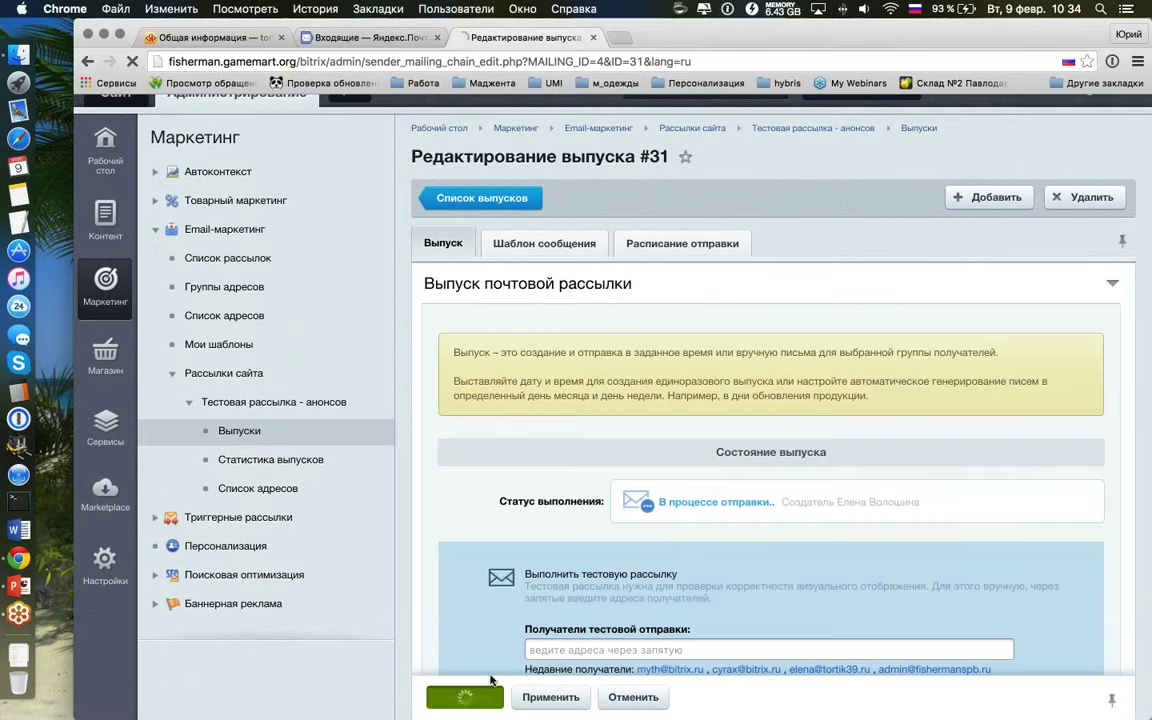
left_click(426, 375)
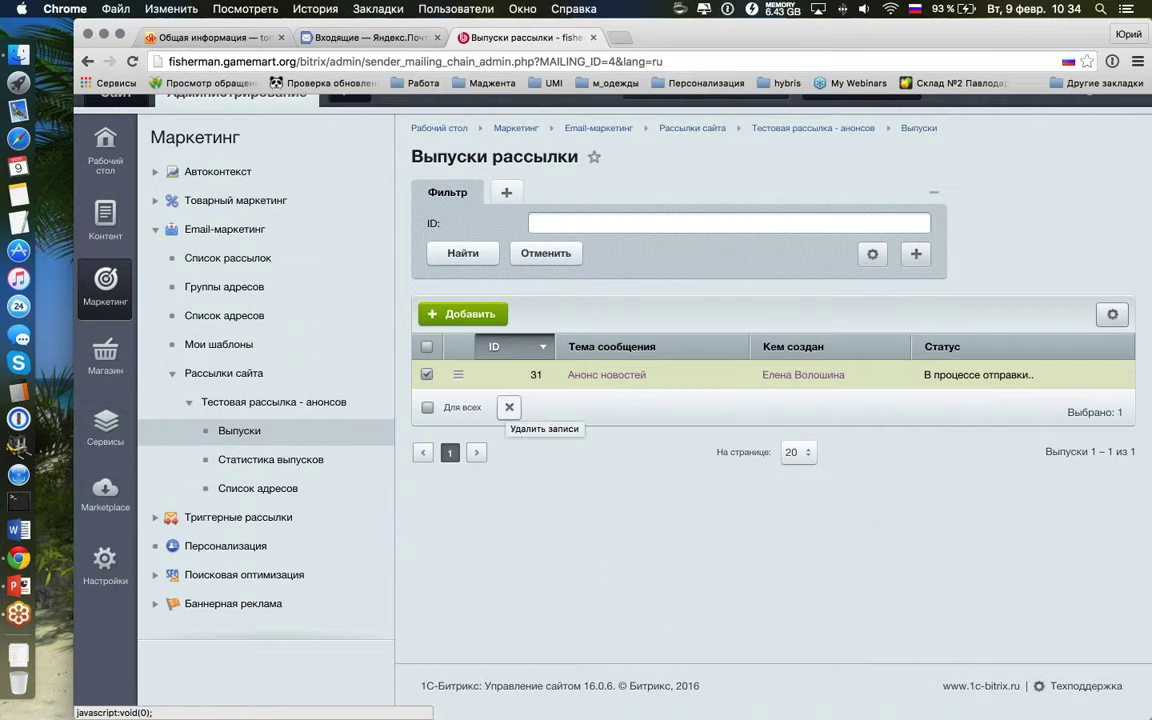
left_click(509, 407)
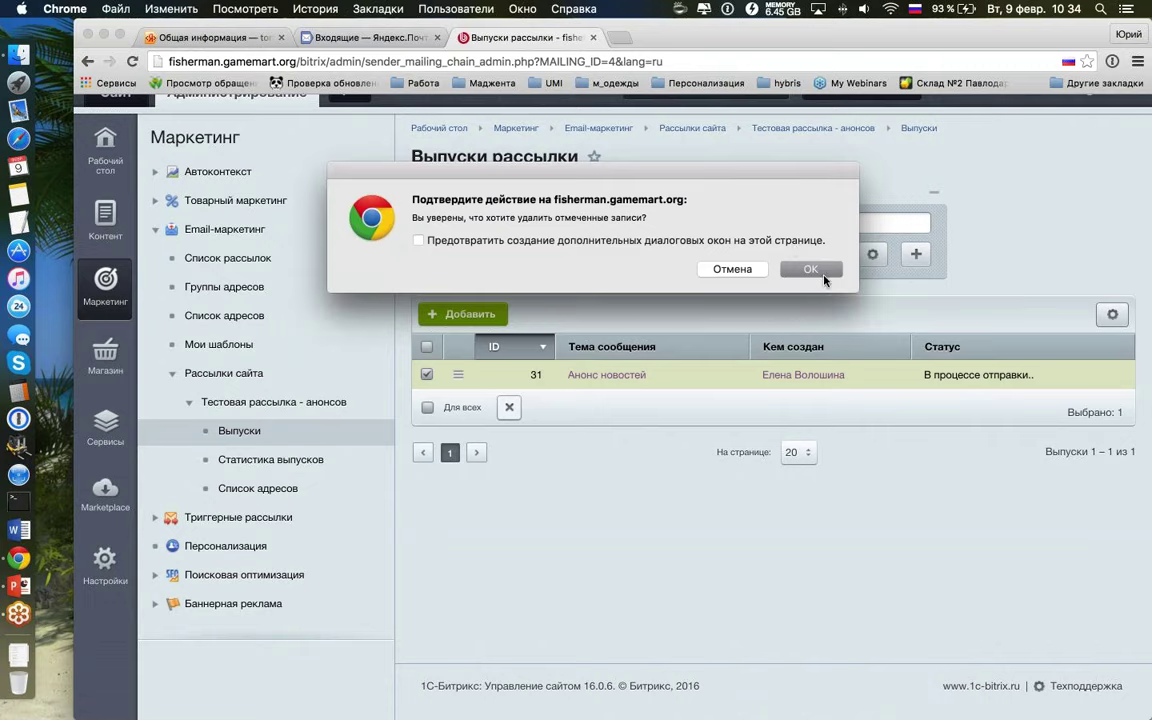
left_click(810, 268)
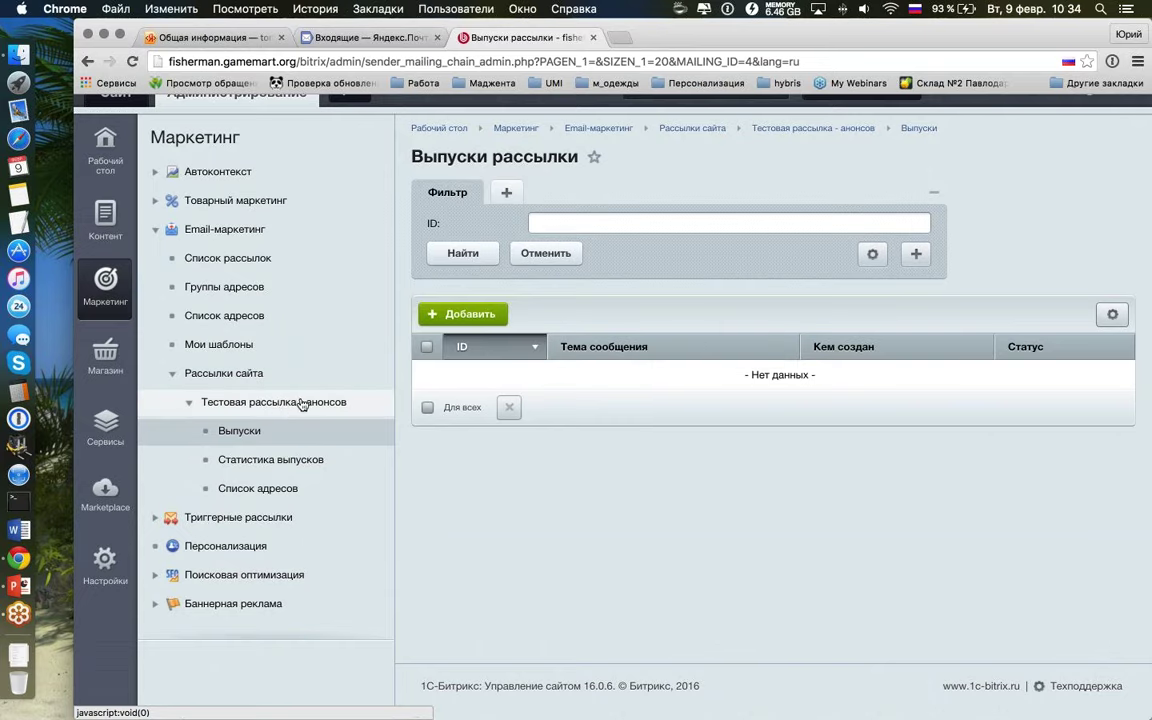
Step: Add a new issue using the 1 столбец-1 template, with the subject фывапролдж and the suggested sender address
left_click(463, 314)
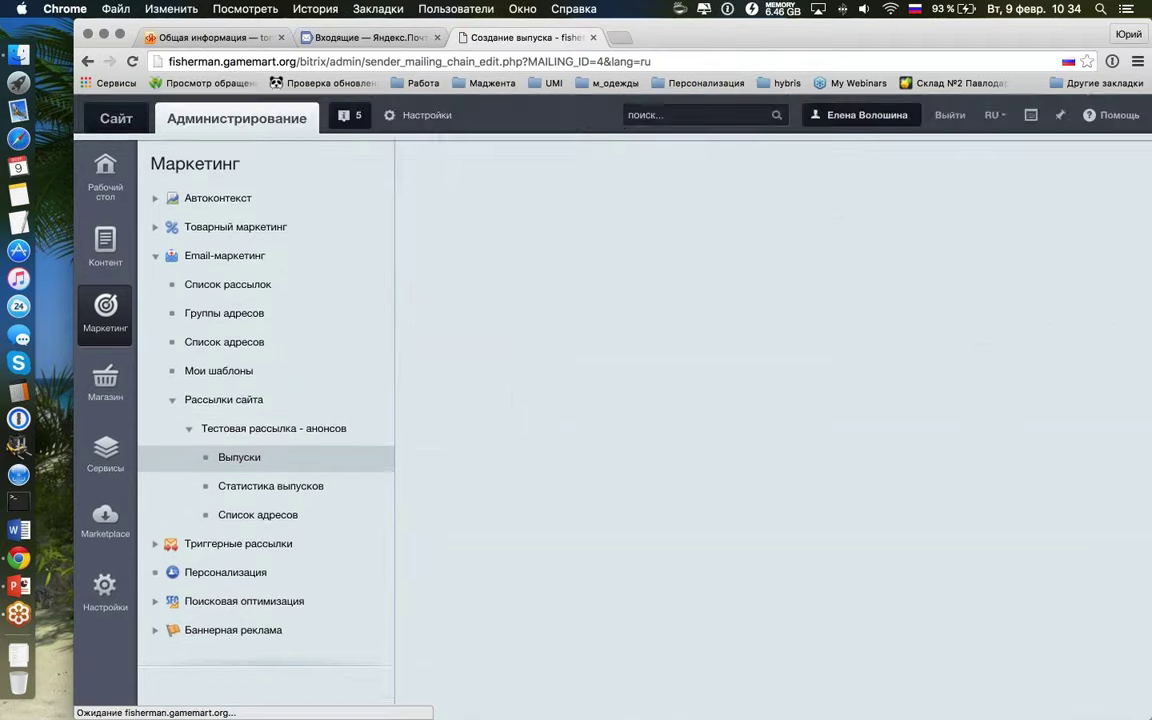
scroll(770, 400, "down", 5)
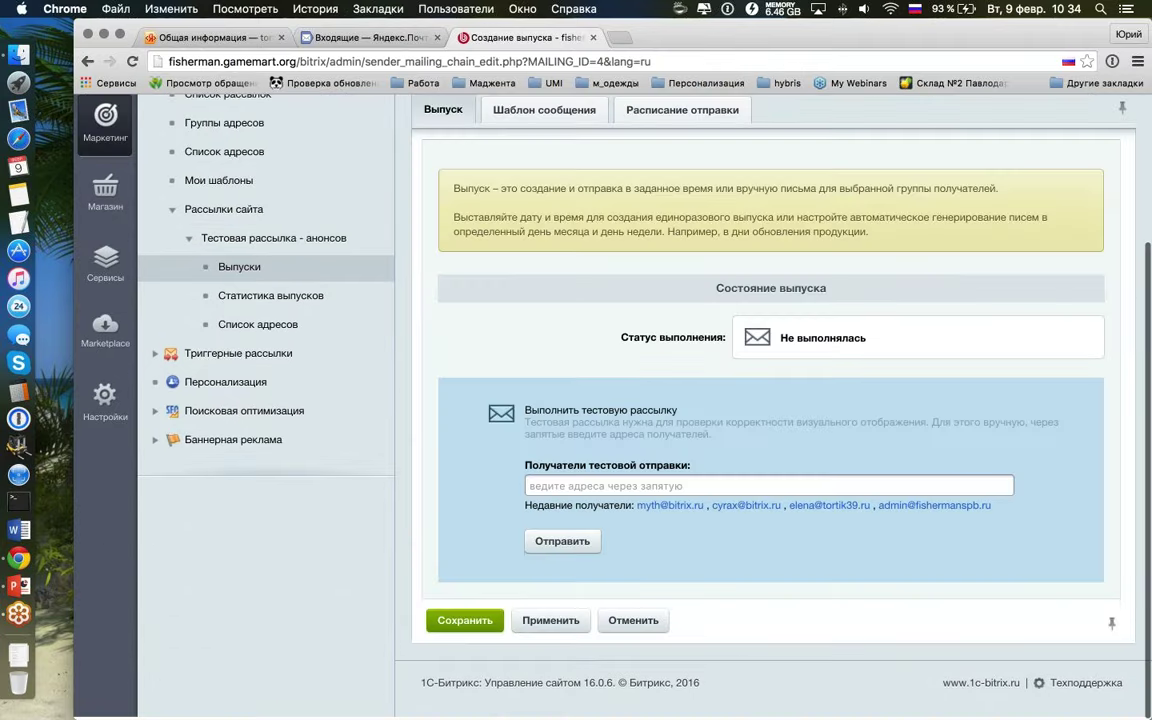
scroll(694, 340, "up", 3)
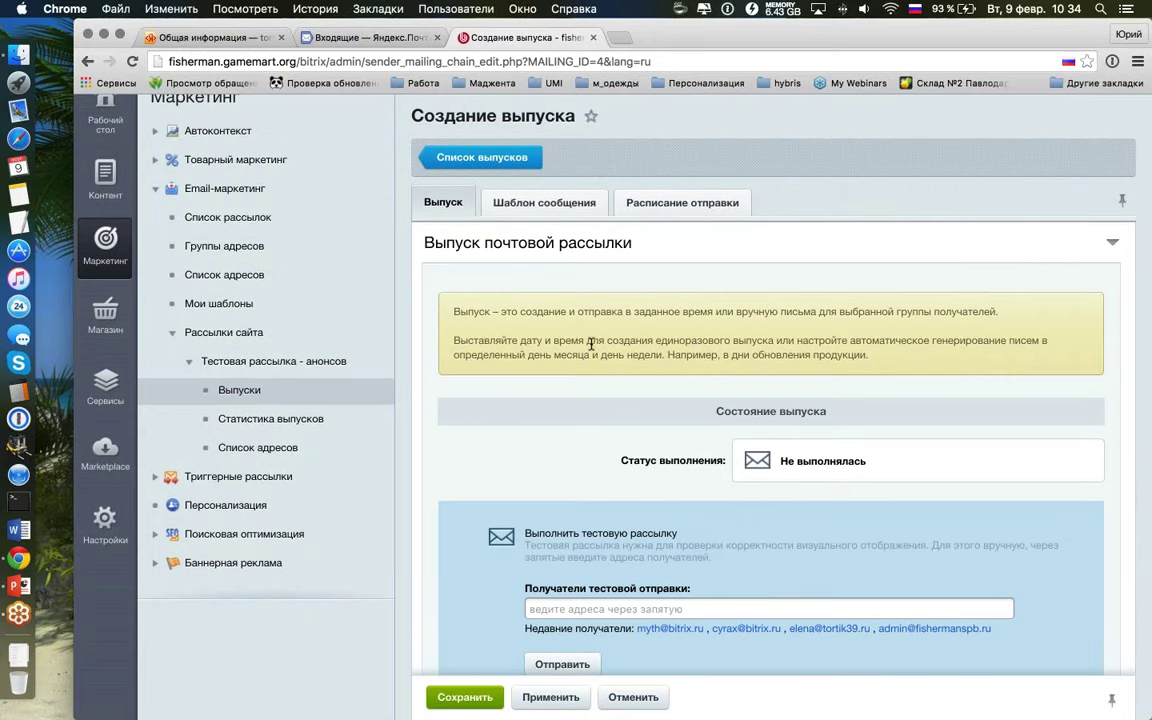
scroll(240, 303, "down", 1)
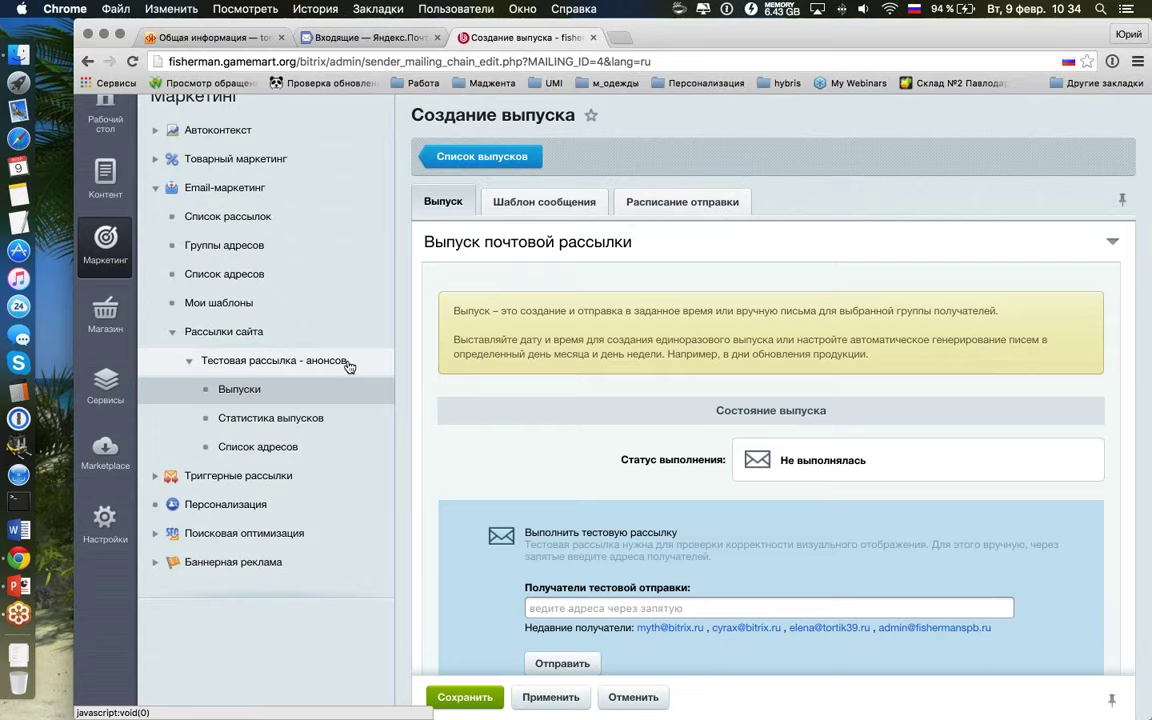
left_click(536, 204)
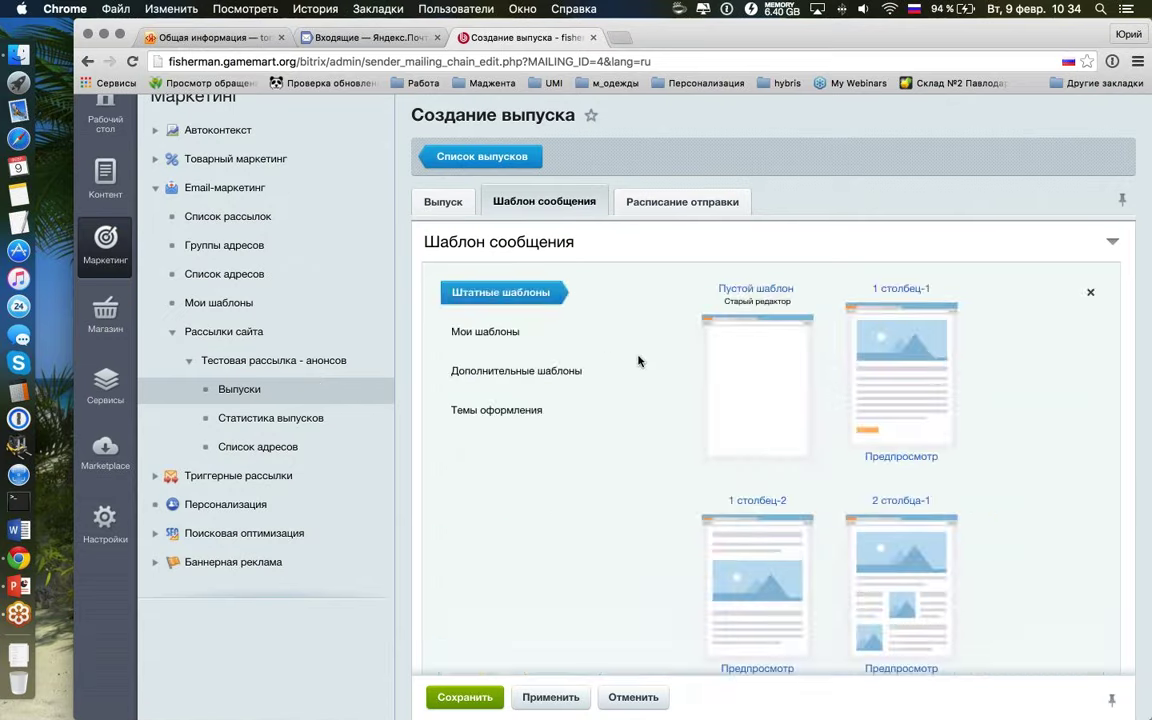
left_click(897, 365)
left_click(658, 329)
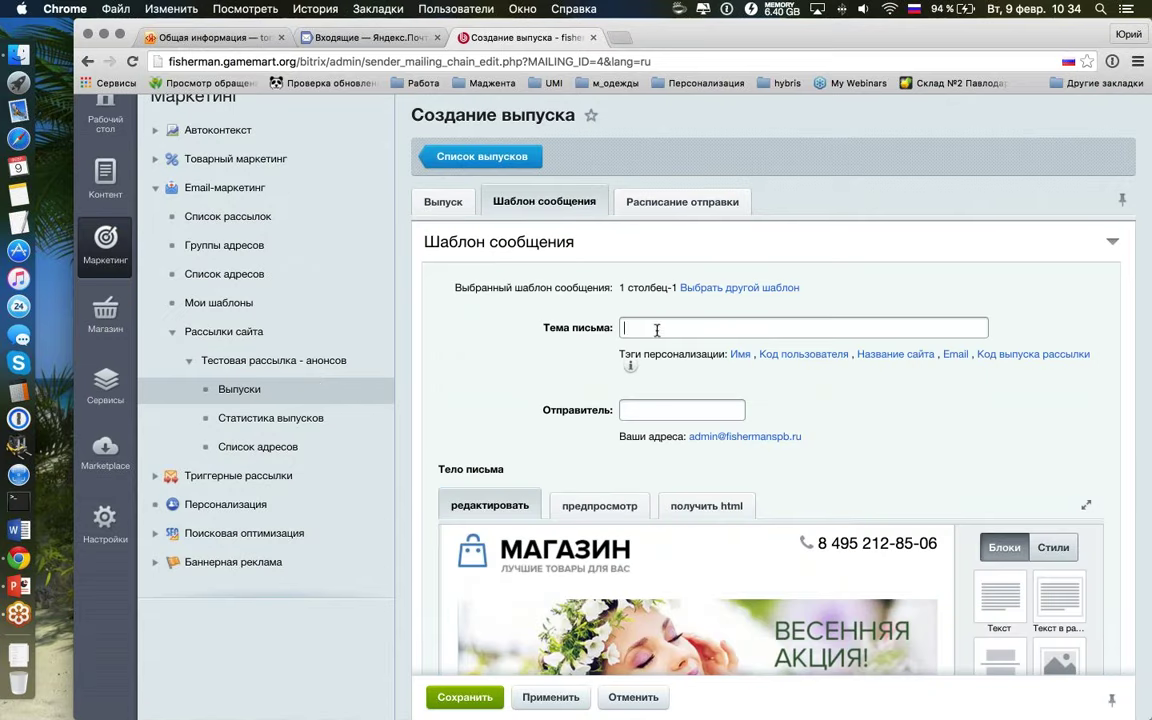
type("фывапролдж")
left_click(745, 436)
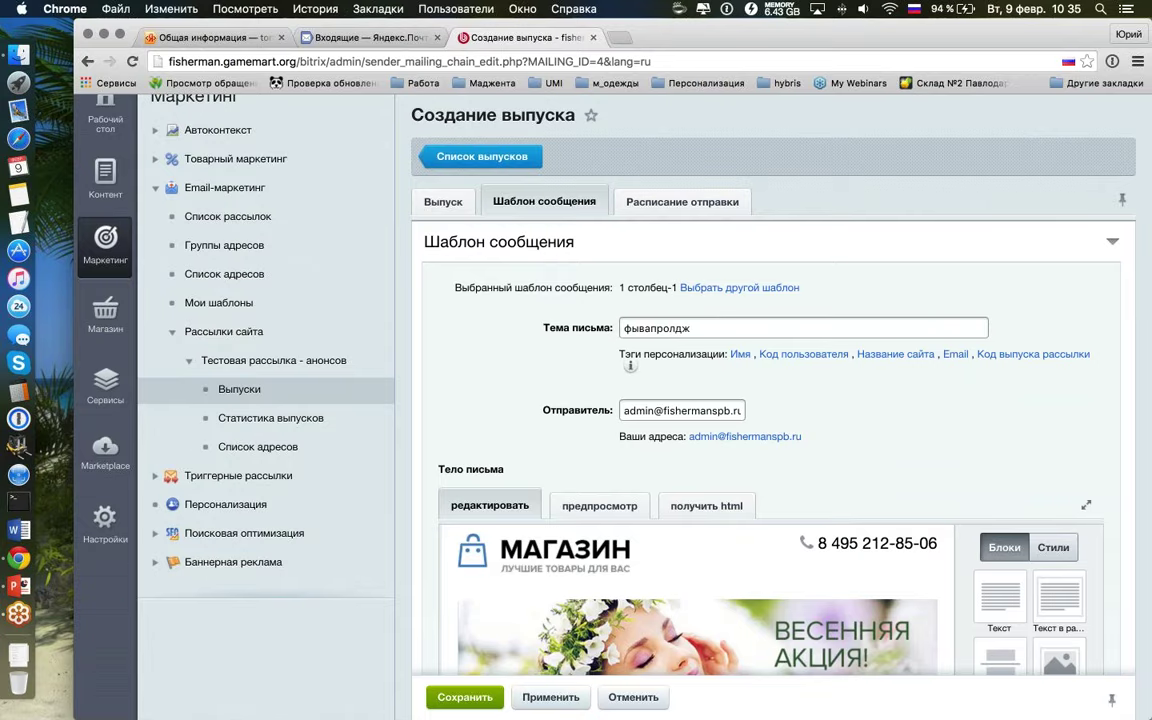
Step: Apply the new issue with the Отправить вручную schedule, check its execution status and save it
scroll(1061, 365, "down", 5)
scroll(1061, 365, "up", 5)
left_click(682, 269)
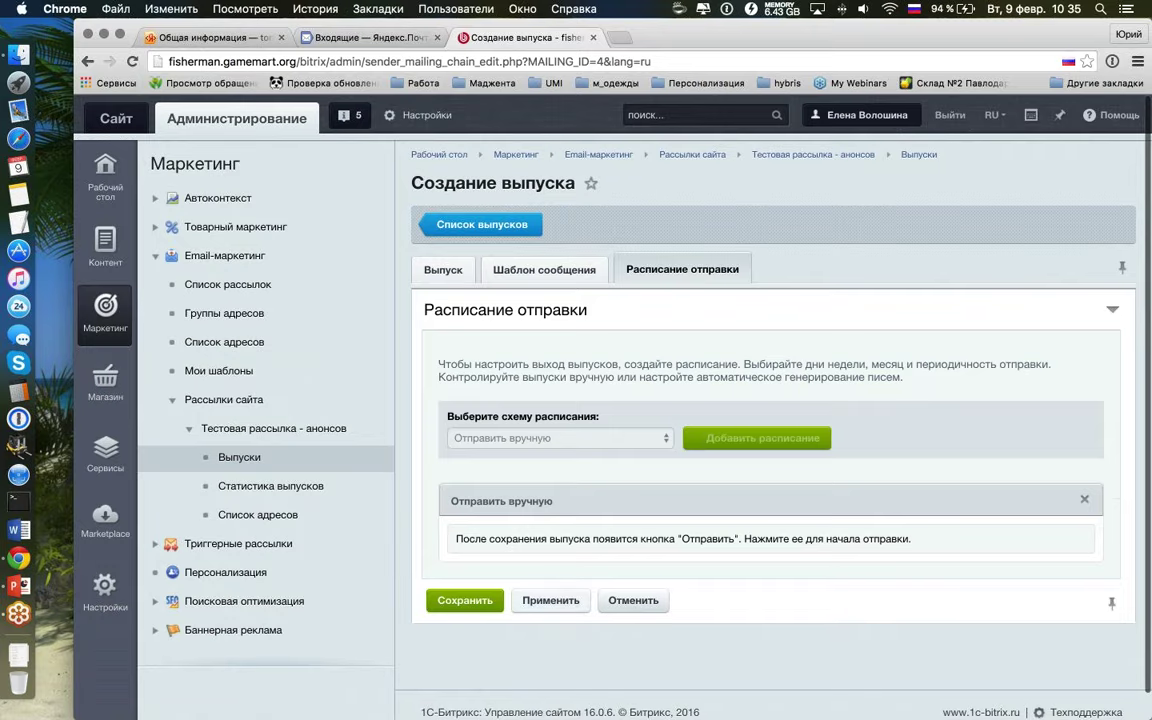
left_click(550, 600)
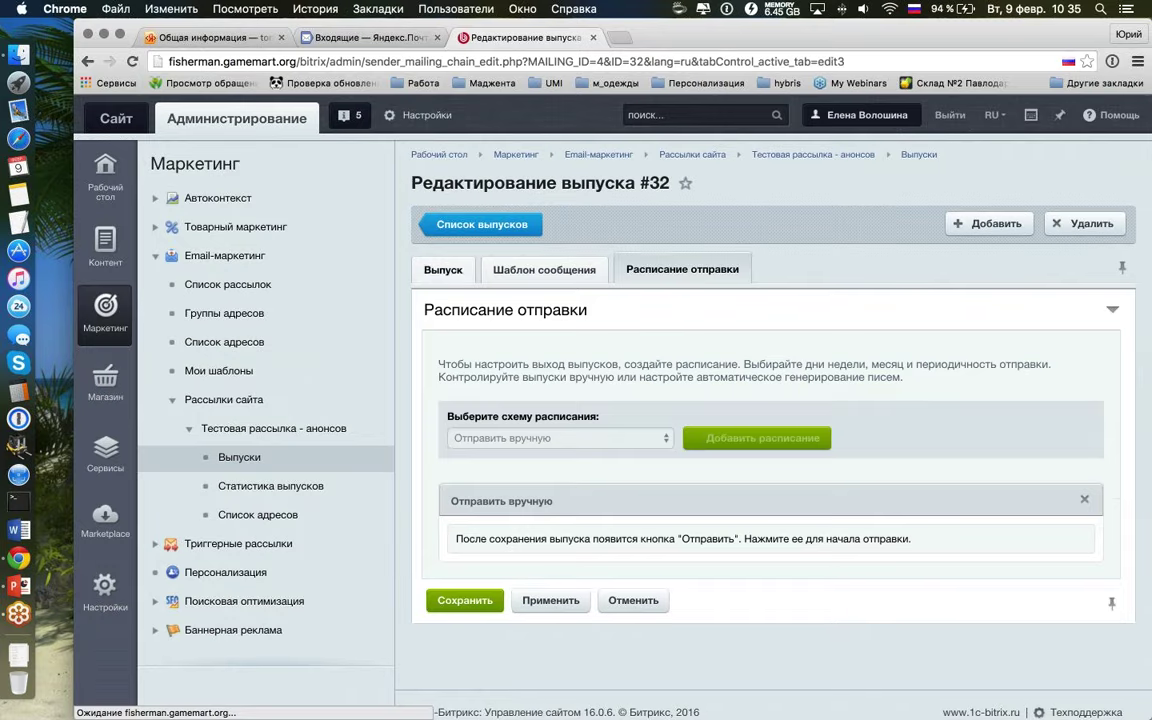
left_click(443, 269)
left_click(465, 697)
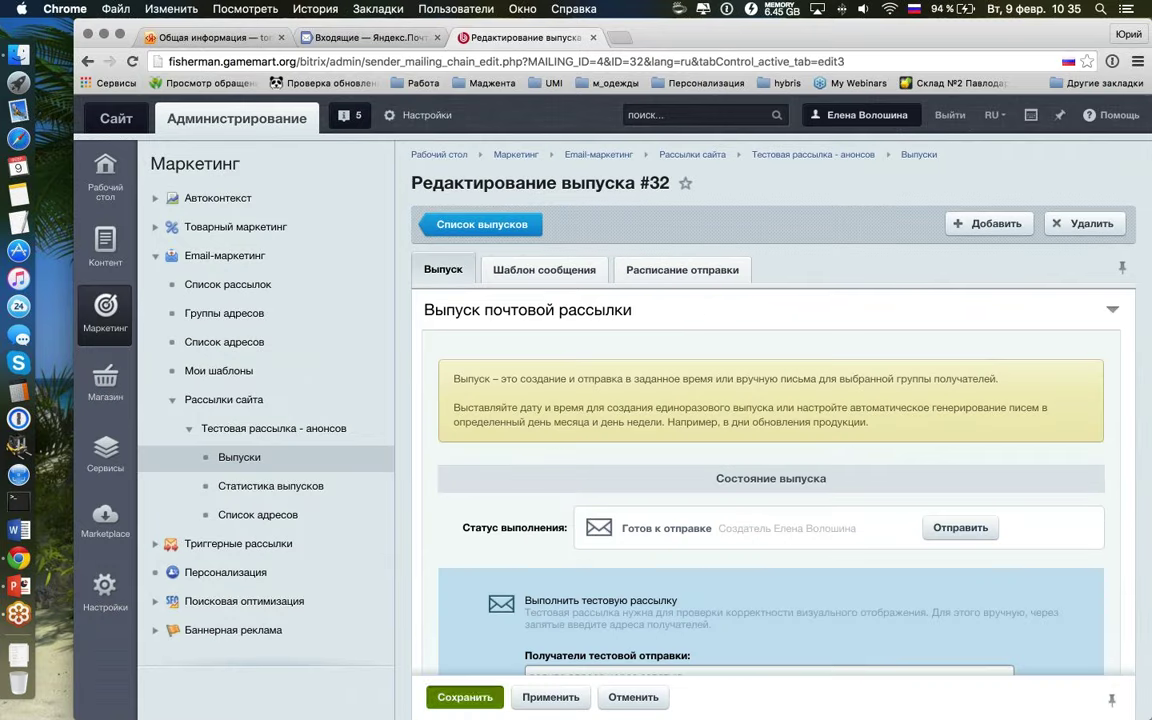
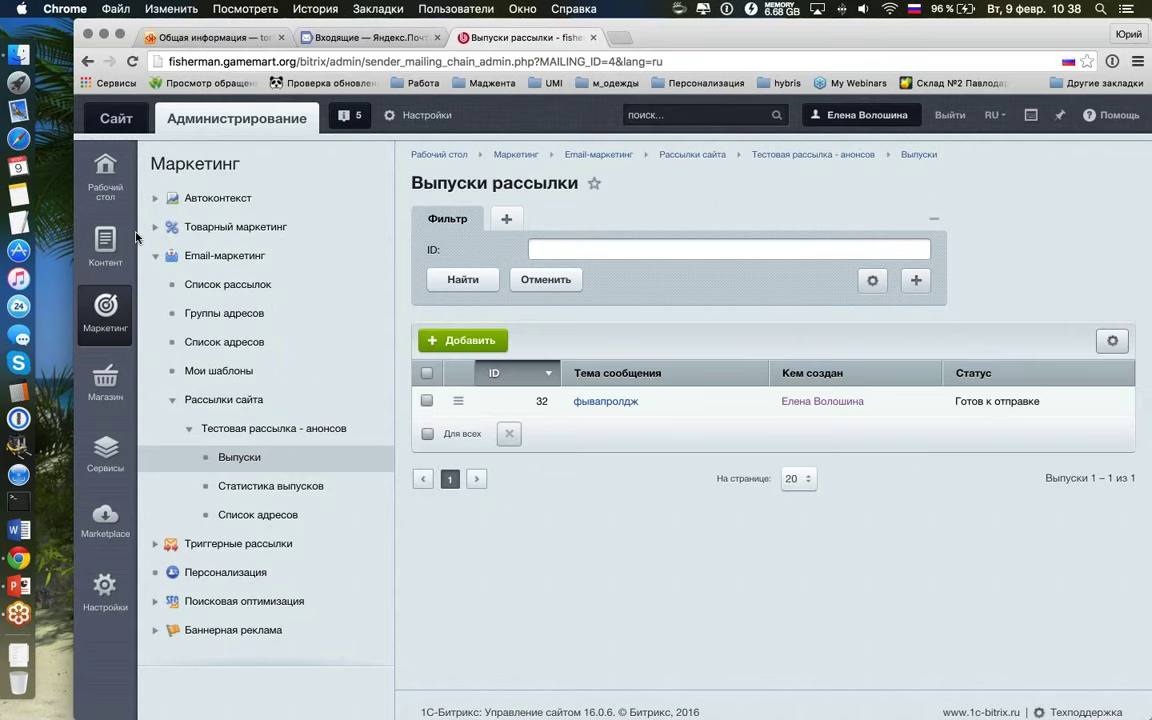
Step: Reopen the фывапролдж issue and look through its message template down to the attachment and link parameter settings
left_click(608, 401)
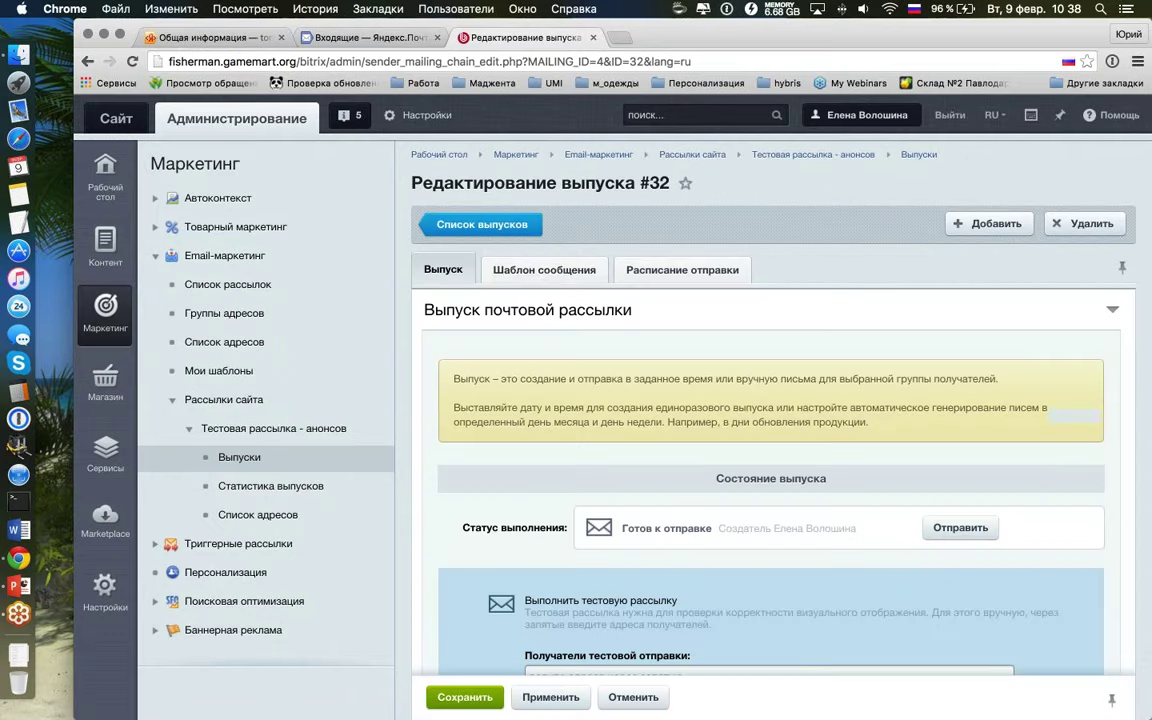
left_click(561, 277)
scroll(561, 277, "down", 3)
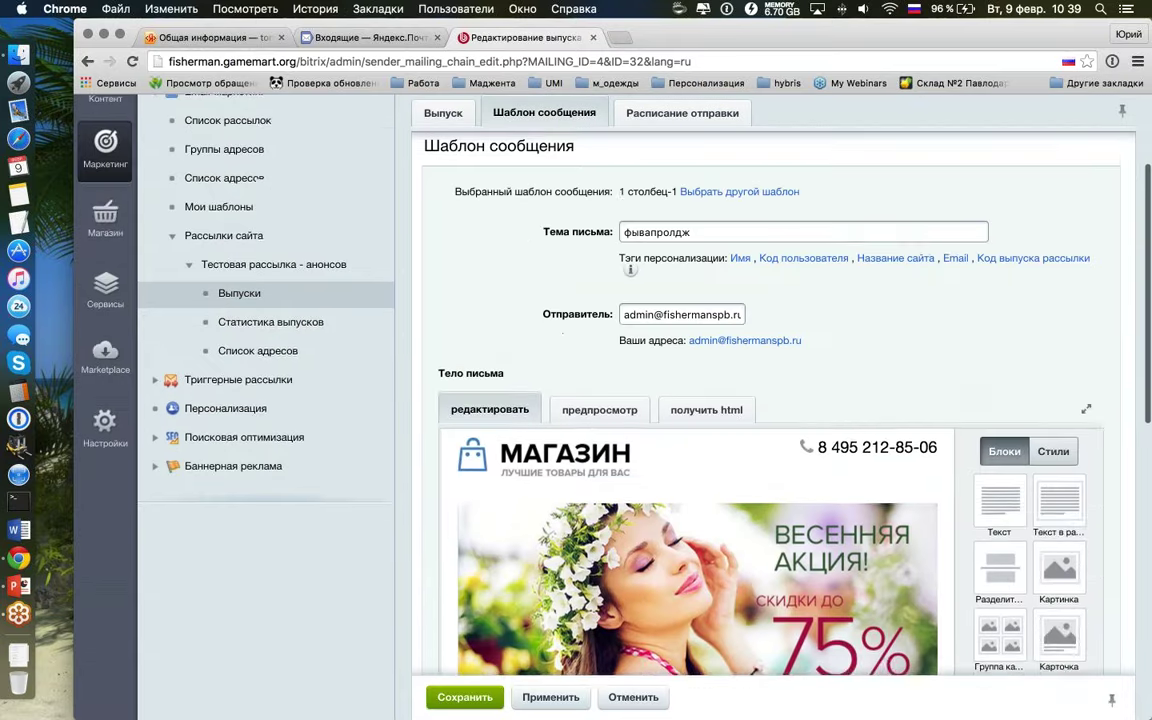
scroll(415, 321, "down", 5)
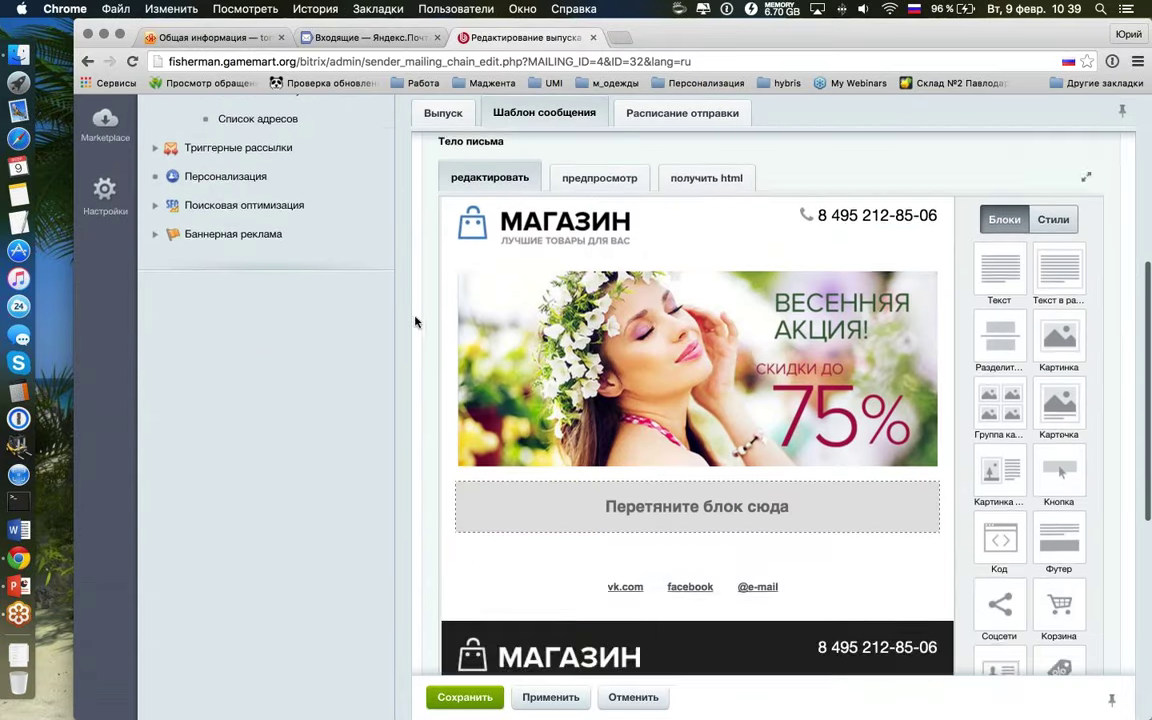
scroll(415, 321, "down", 5)
scroll(612, 342, "down", 4)
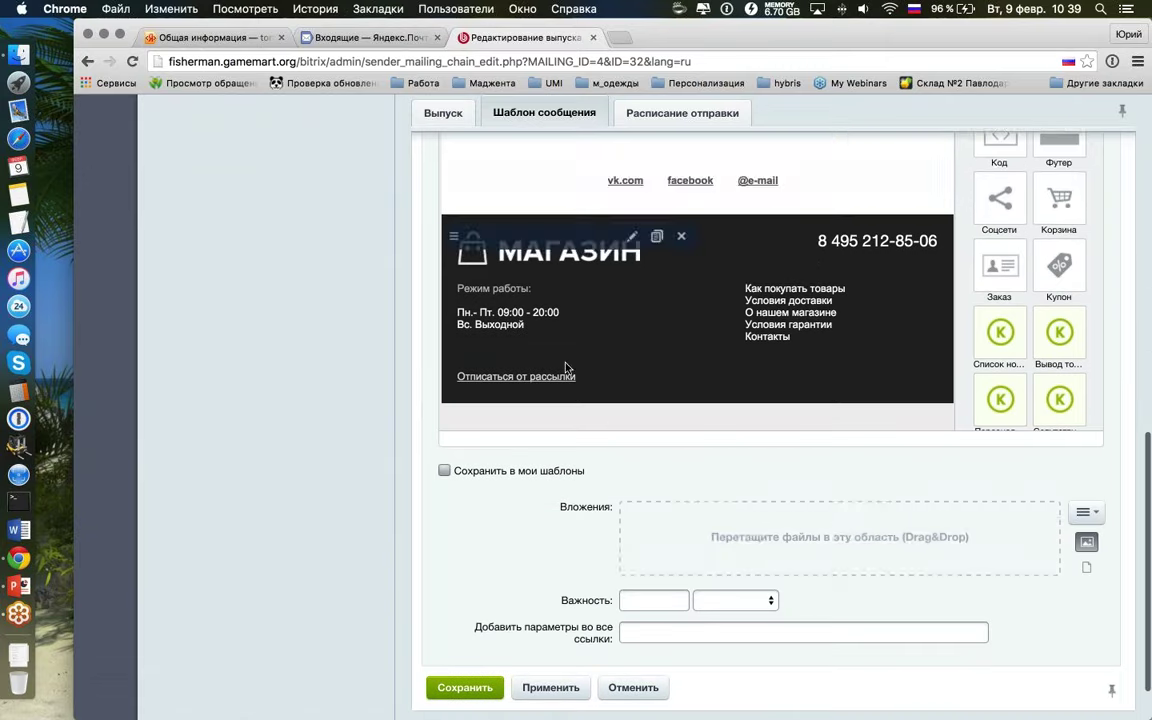
scroll(566, 368, "down", 2)
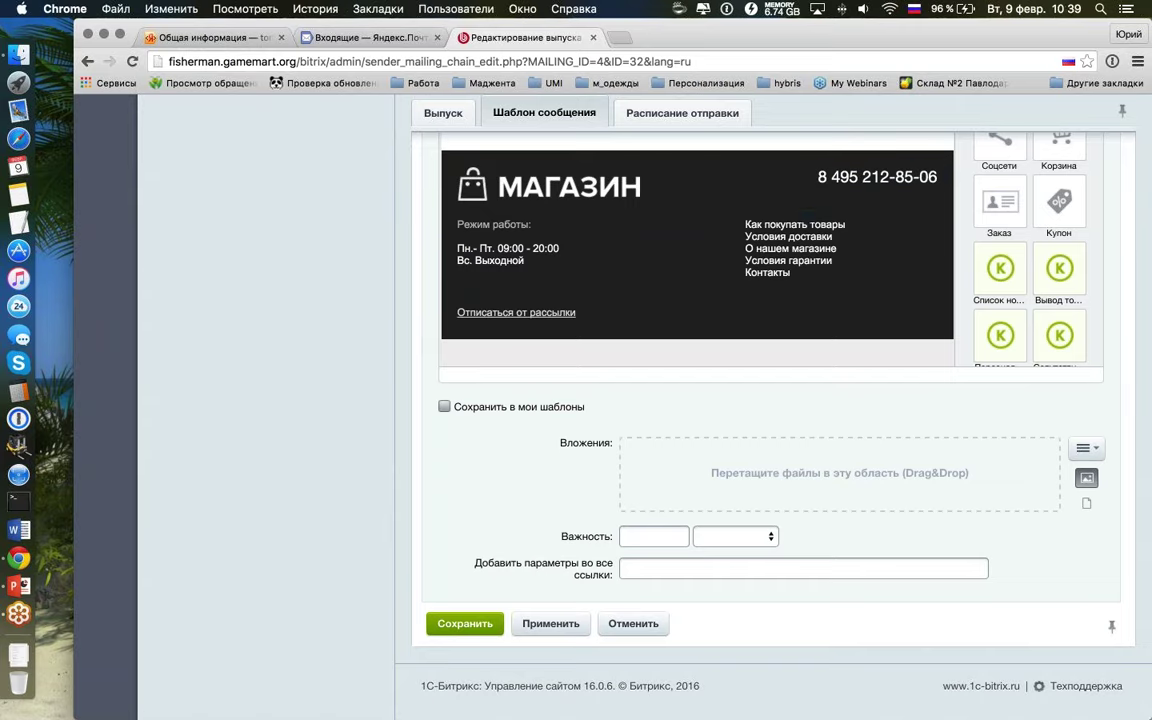
Step: Set the parameters added to all links in the message to utm=1231 and highlight them
left_click(625, 566)
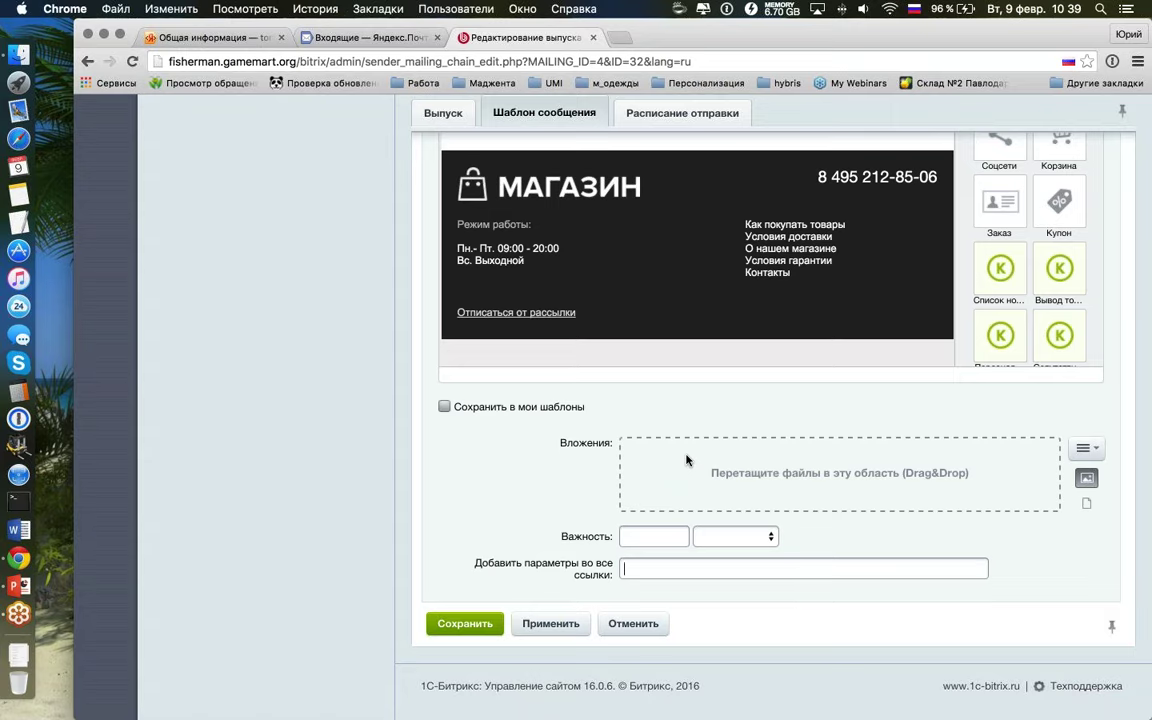
type("г")
key("BackSpace")
type("ге")
key("ctrl+space")
key("BackSpace")
key("BackSpace")
type("utm=1231")
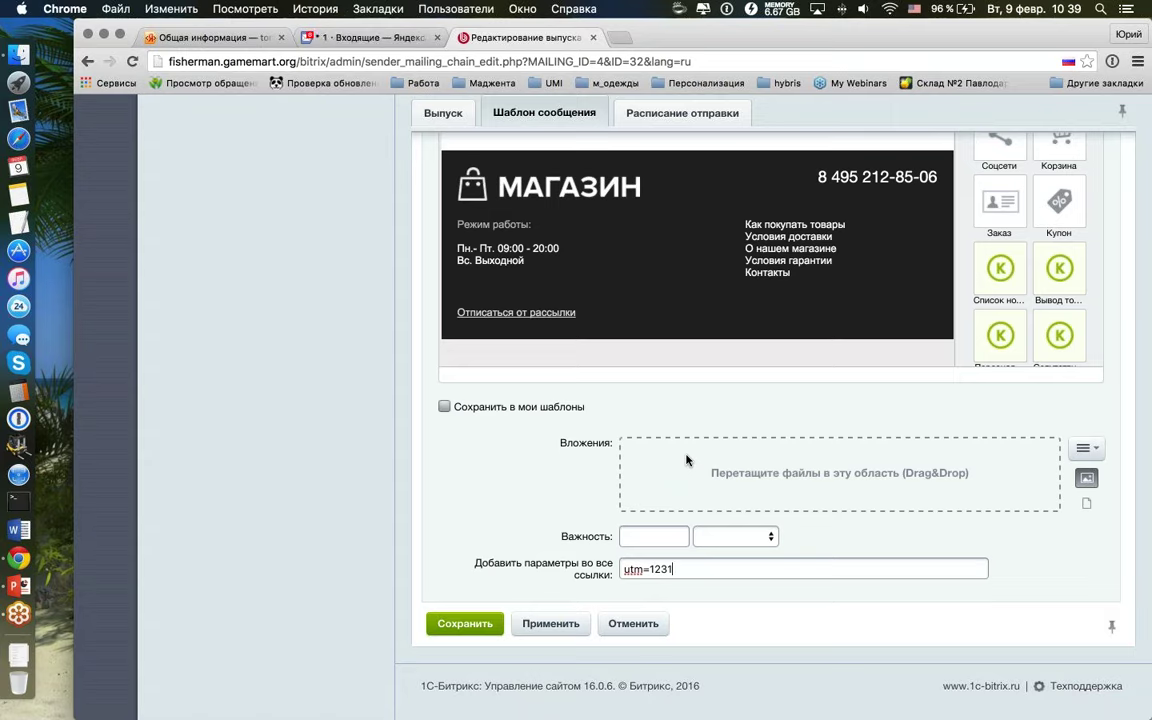
type("7")
key("BackSpace")
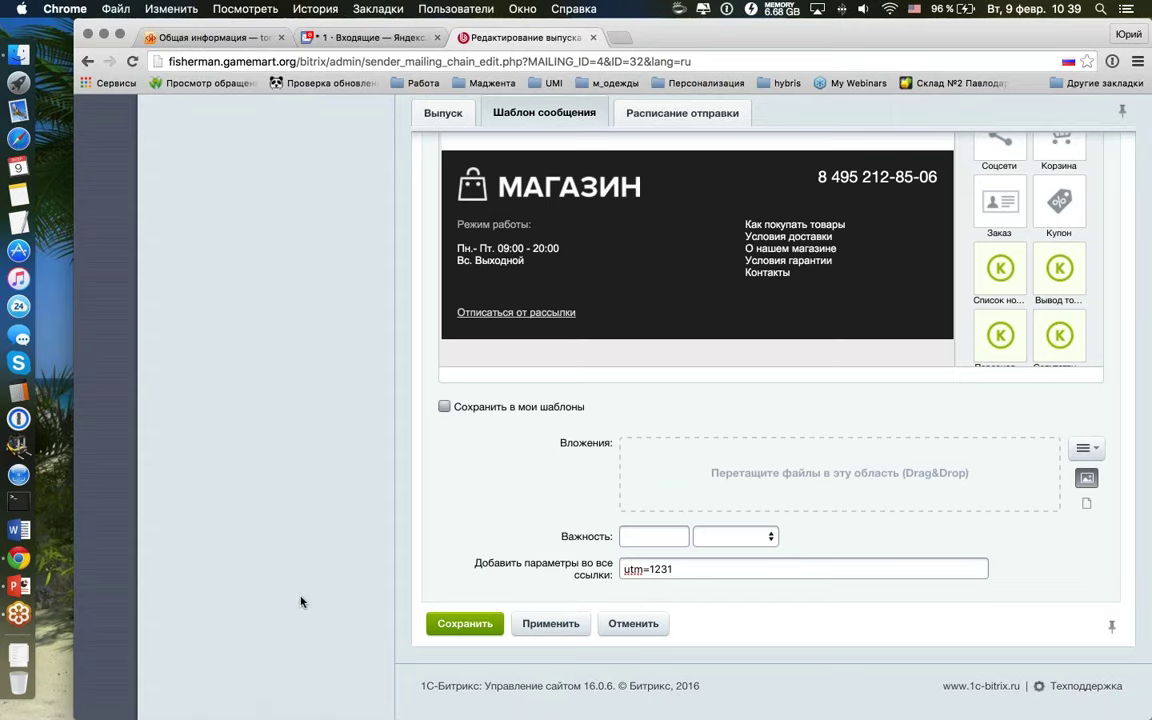
left_click_drag(681, 567, 597, 568)
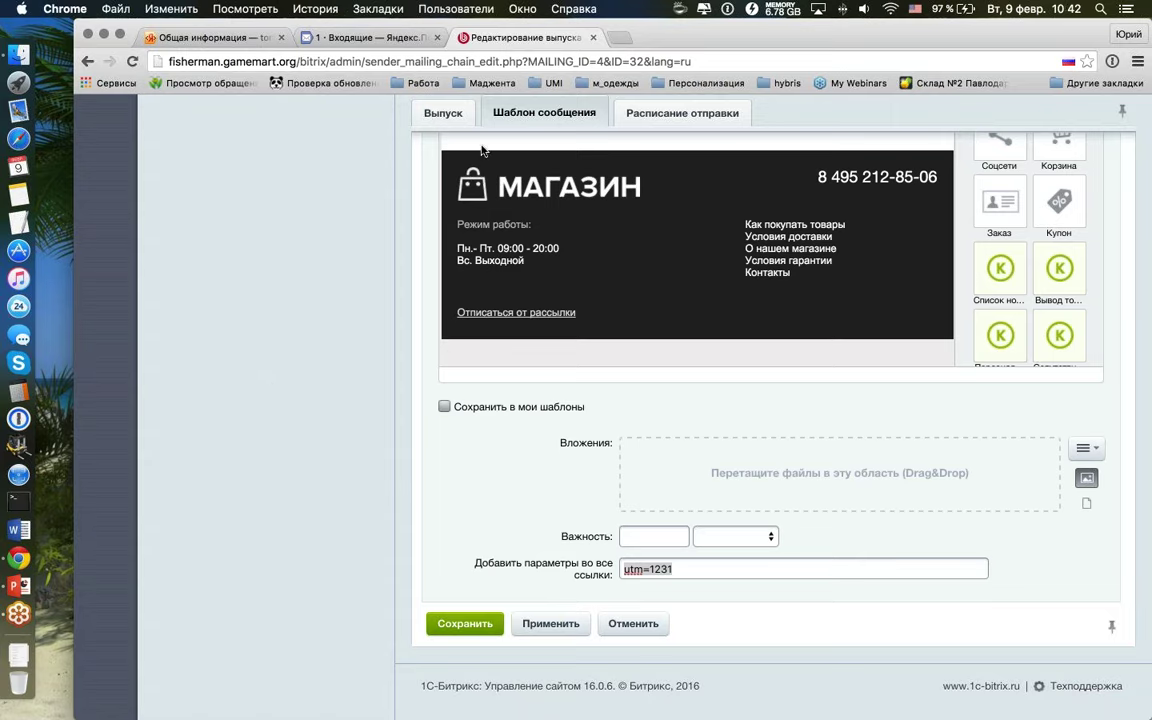
Step: Open sys-knowledge.com in a new browser tab and look over the shop's home page and newsletter subscription form
key("super+t")
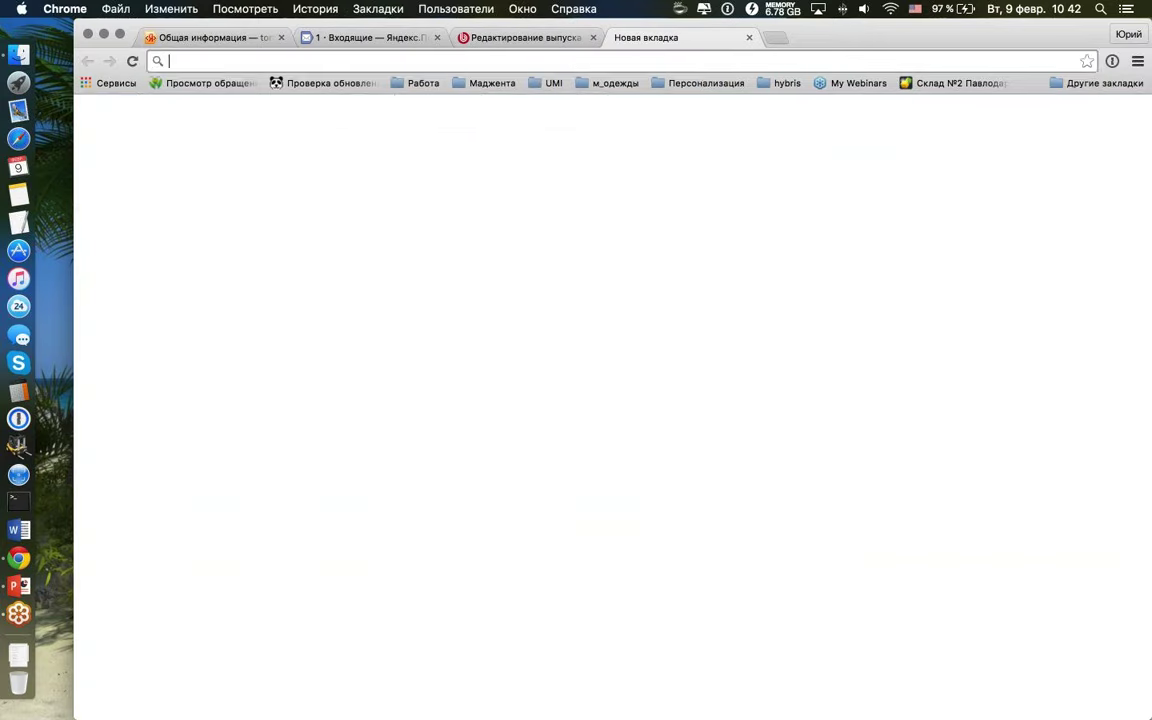
type("sys-knowledge.com")
key("Return")
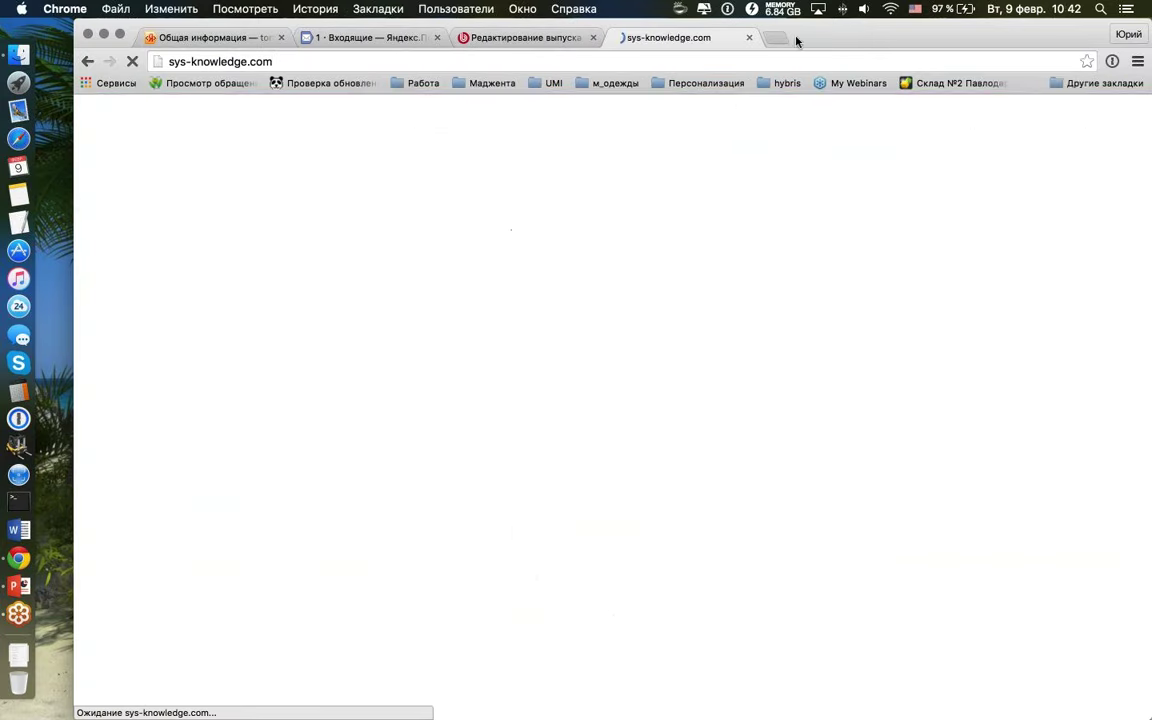
scroll(812, 234, "down", 3)
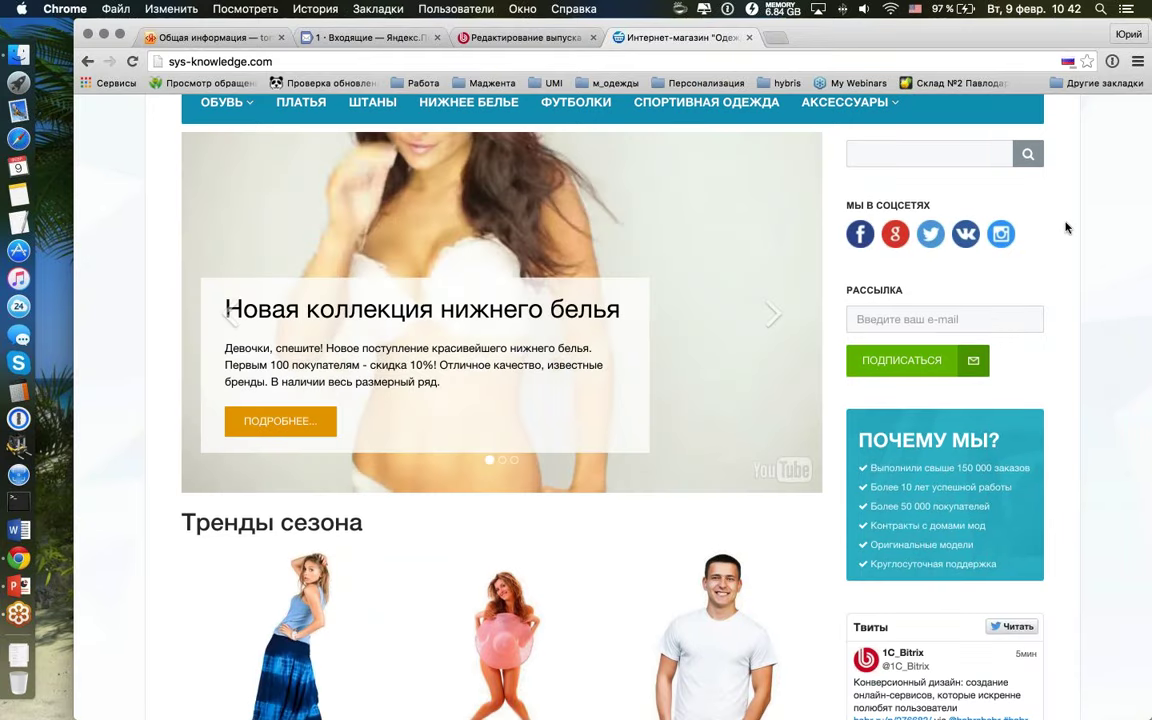
scroll(1073, 225, "down", 5)
scroll(1073, 225, "up", 2)
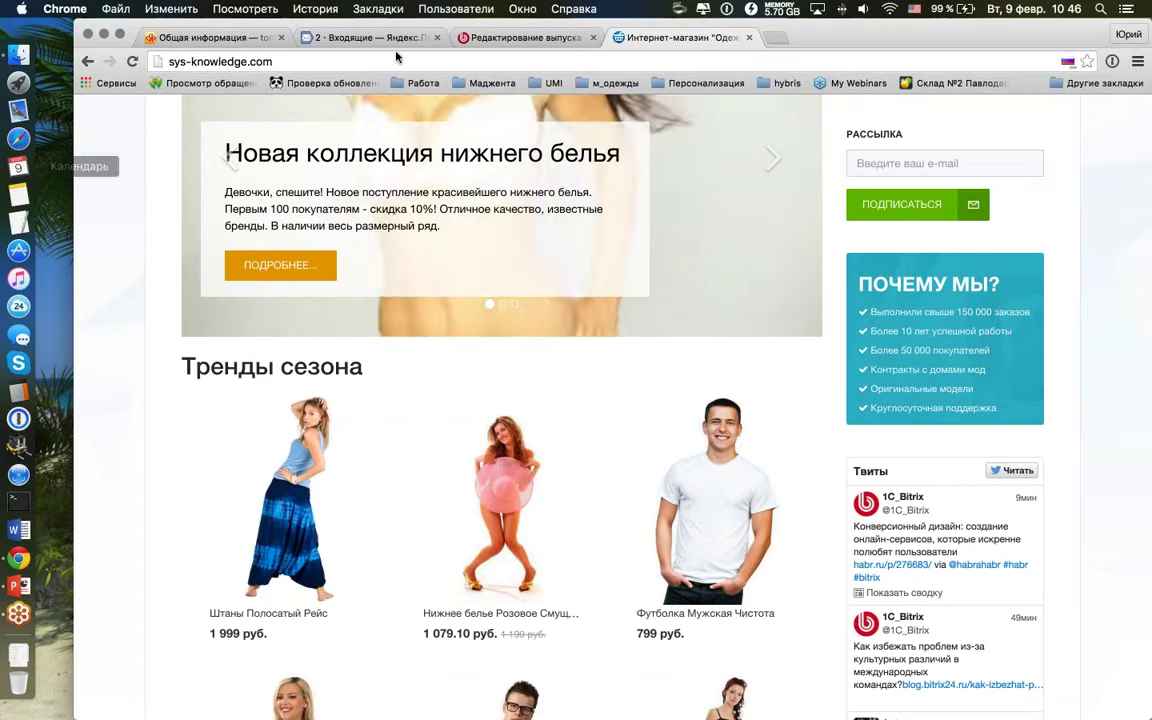
Step: Return to the issue in 1С-Битрикс, leave it and open the Email-маркетинг list of mailings
left_click(520, 37)
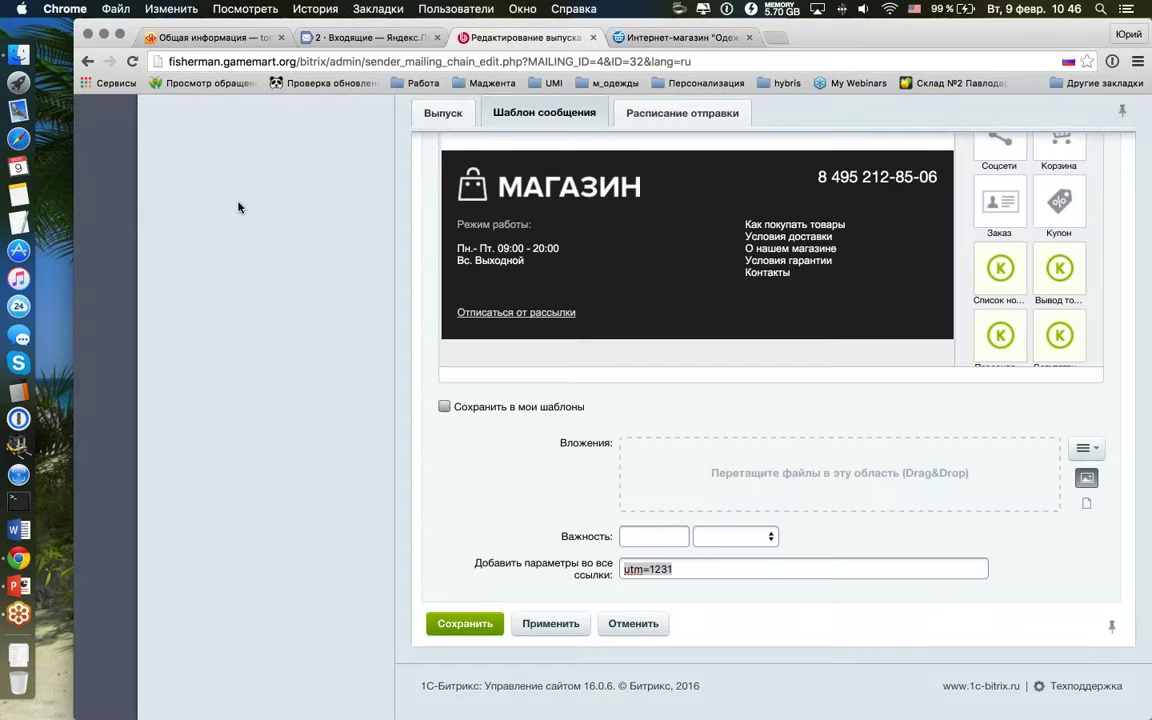
scroll(238, 207, "up", 10)
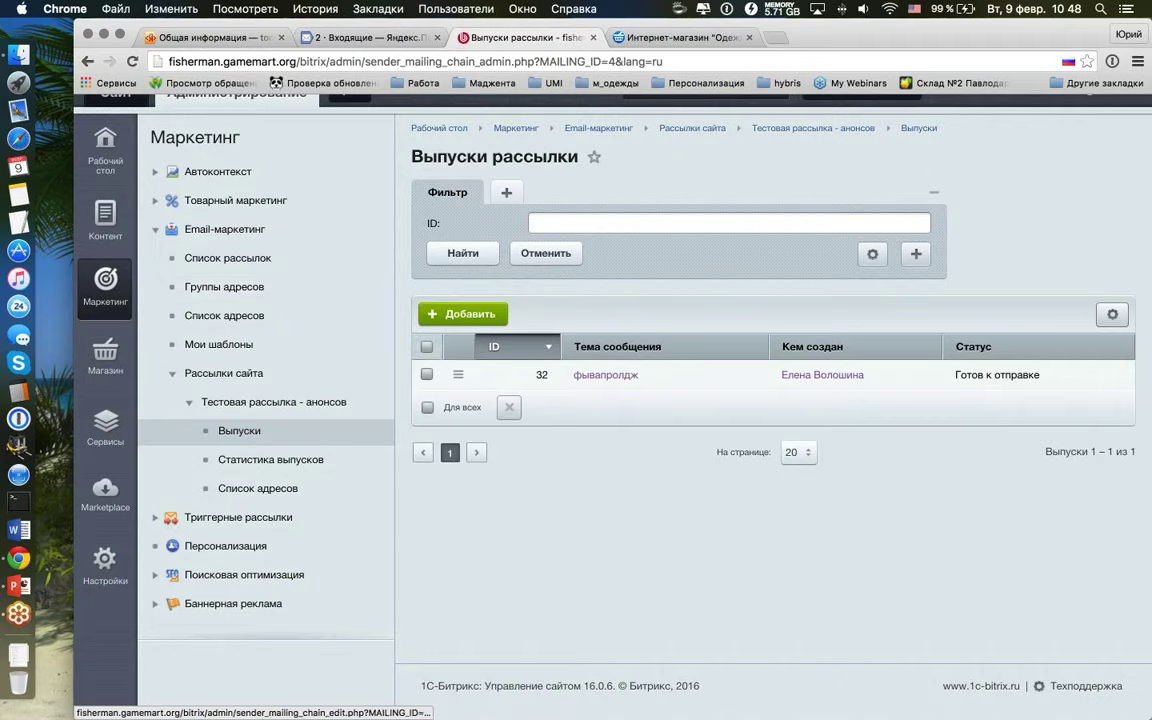
left_click(228, 372)
left_click(340, 292)
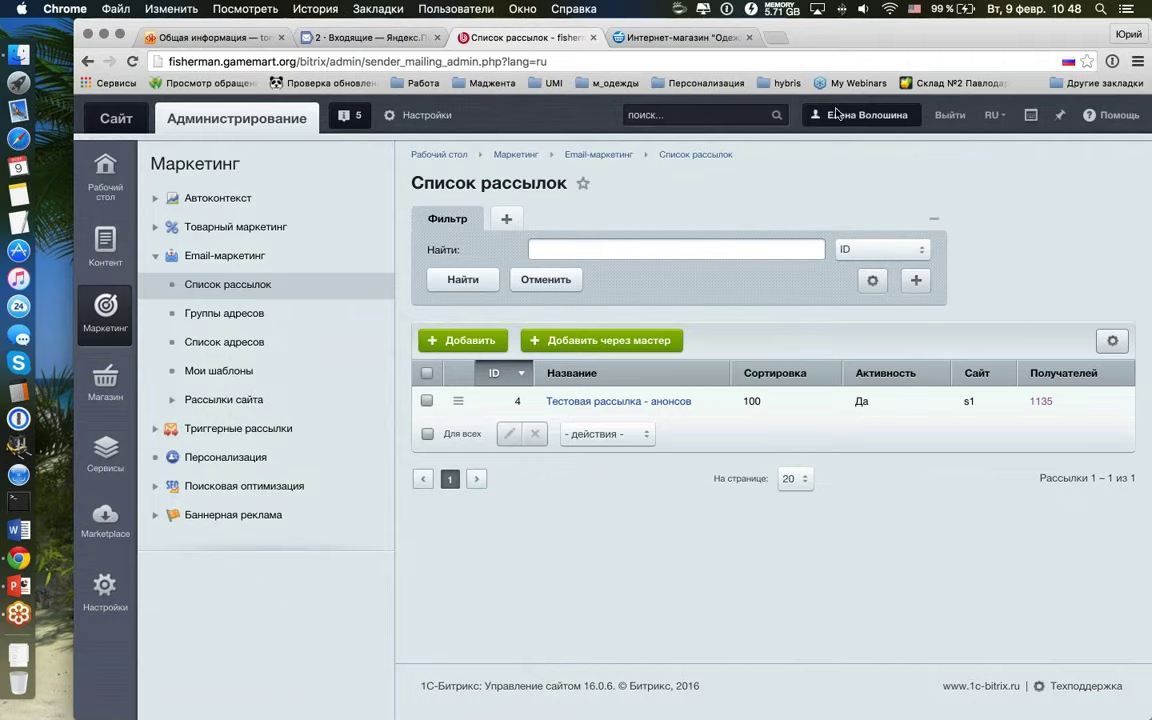
Step: Start the mailing creation wizard and view the existing mailings offered under Выбрать рассылку
left_click(600, 340)
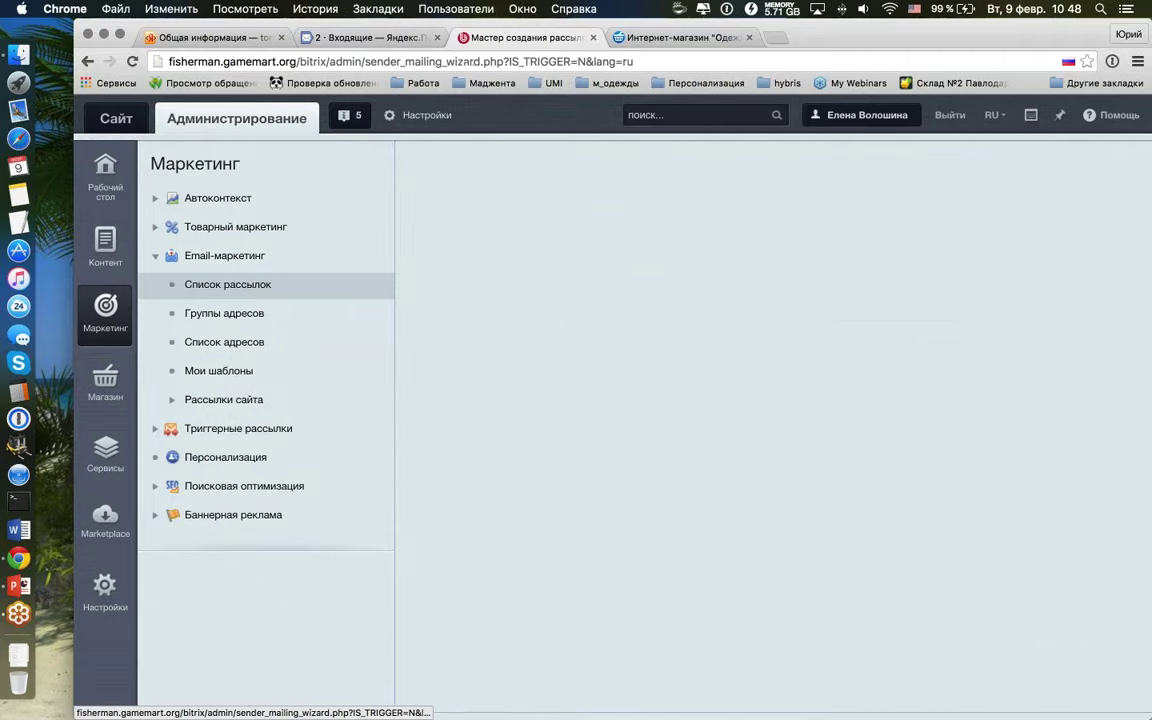
scroll(600, 340, "down", 1)
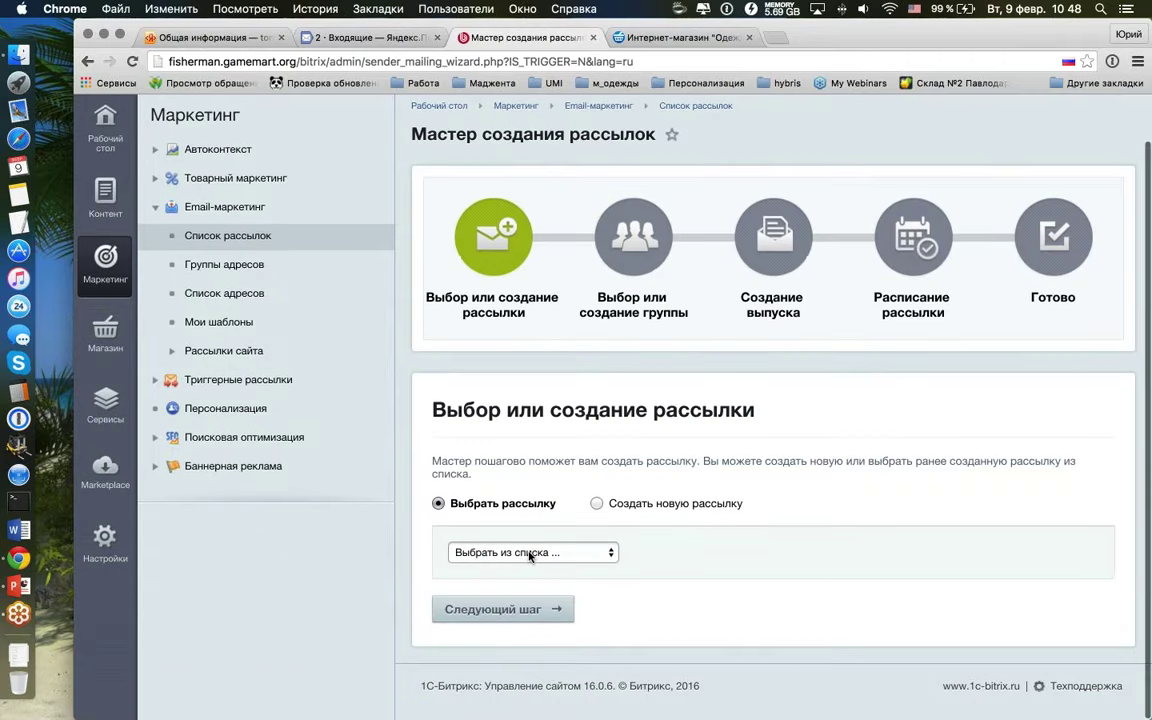
left_click(472, 552)
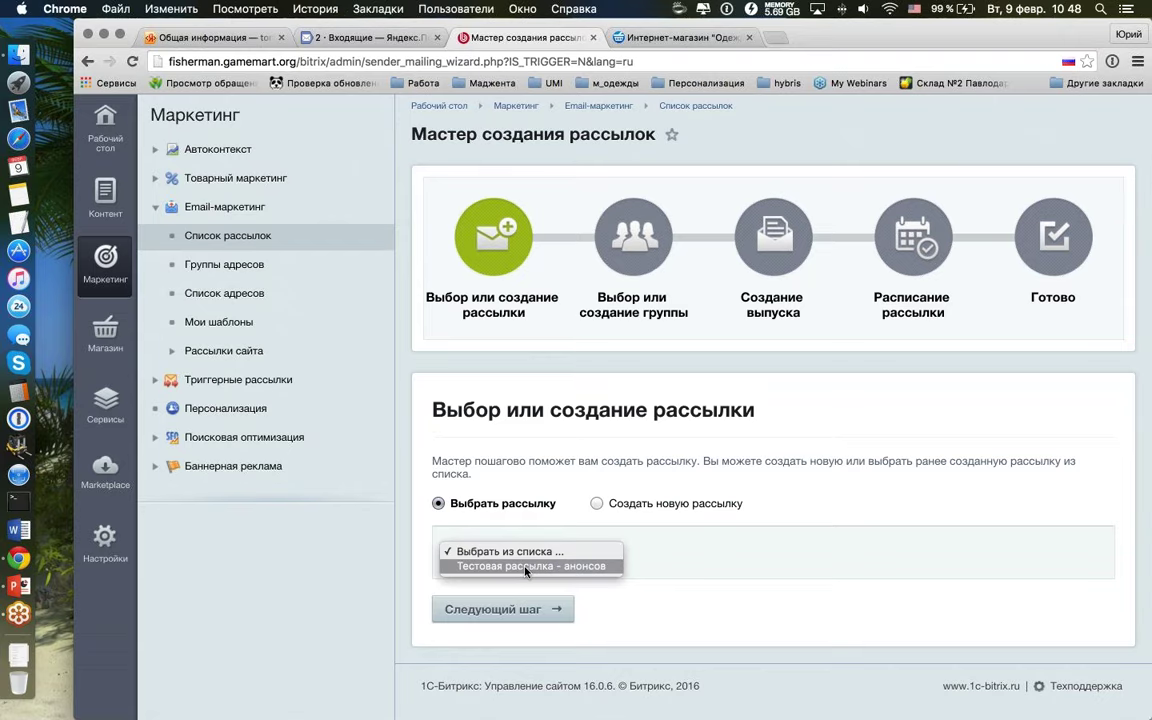
key("Up")
key("Return")
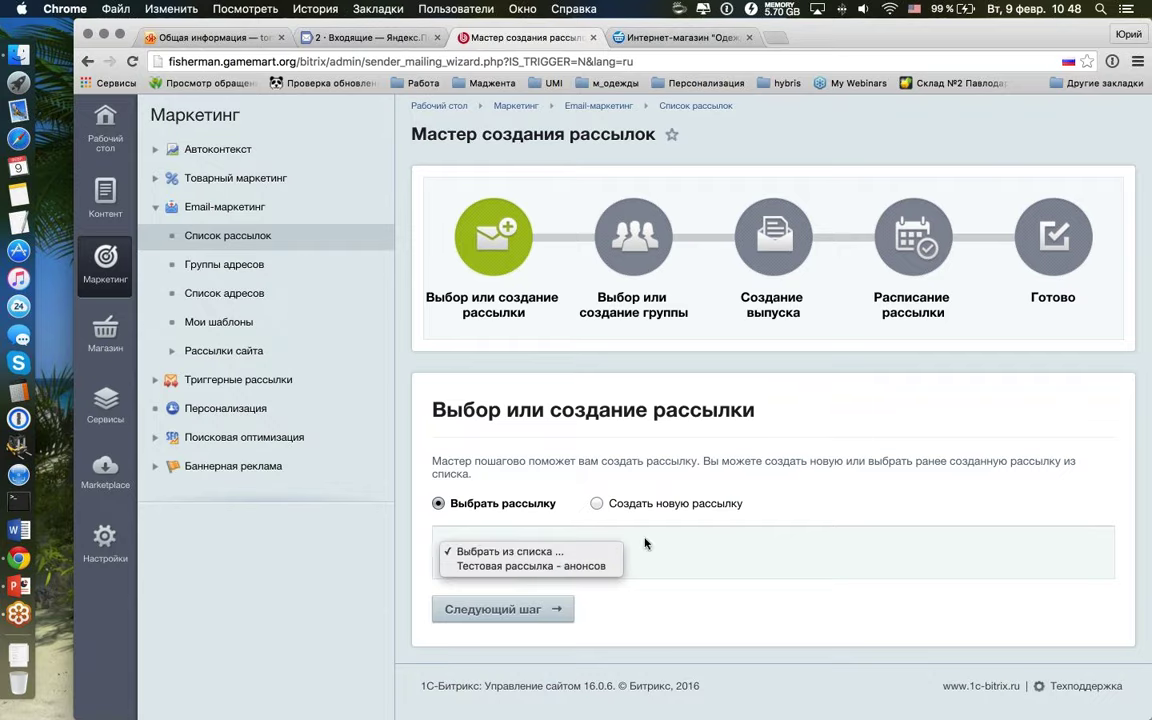
Step: Choose to create a new mailing in the wizard and begin entering its name
left_click(596, 503)
scroll(650, 450, "down", 5)
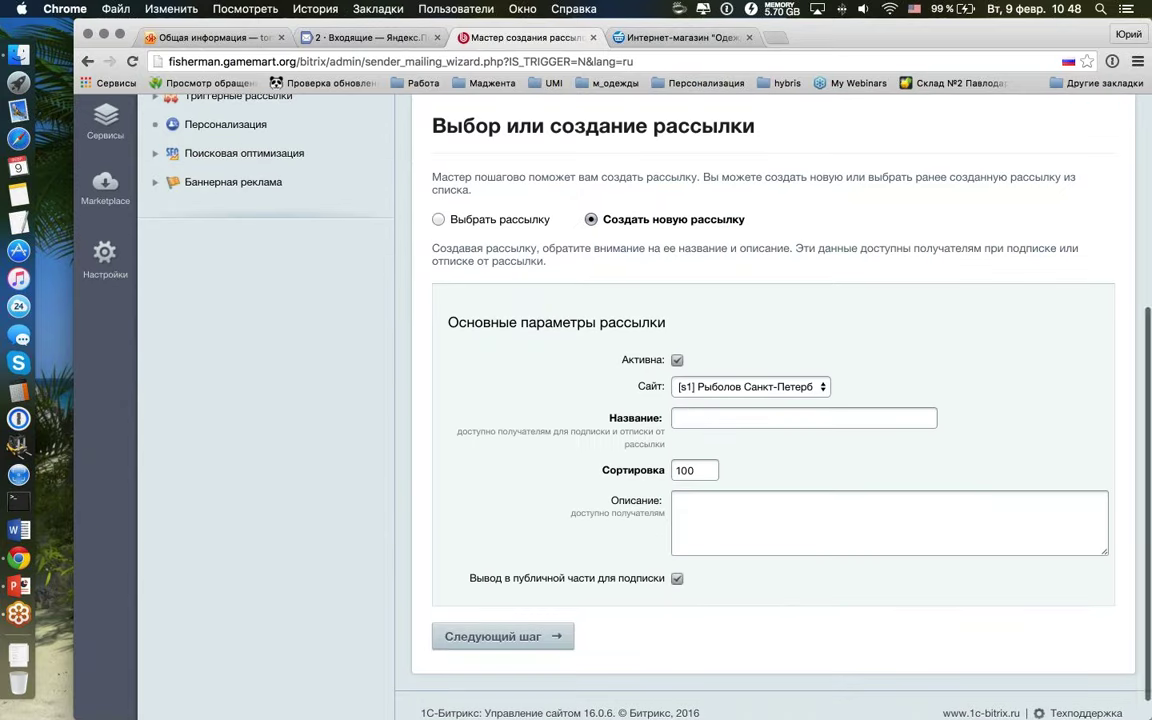
left_click(708, 417)
type("Jn,jh")
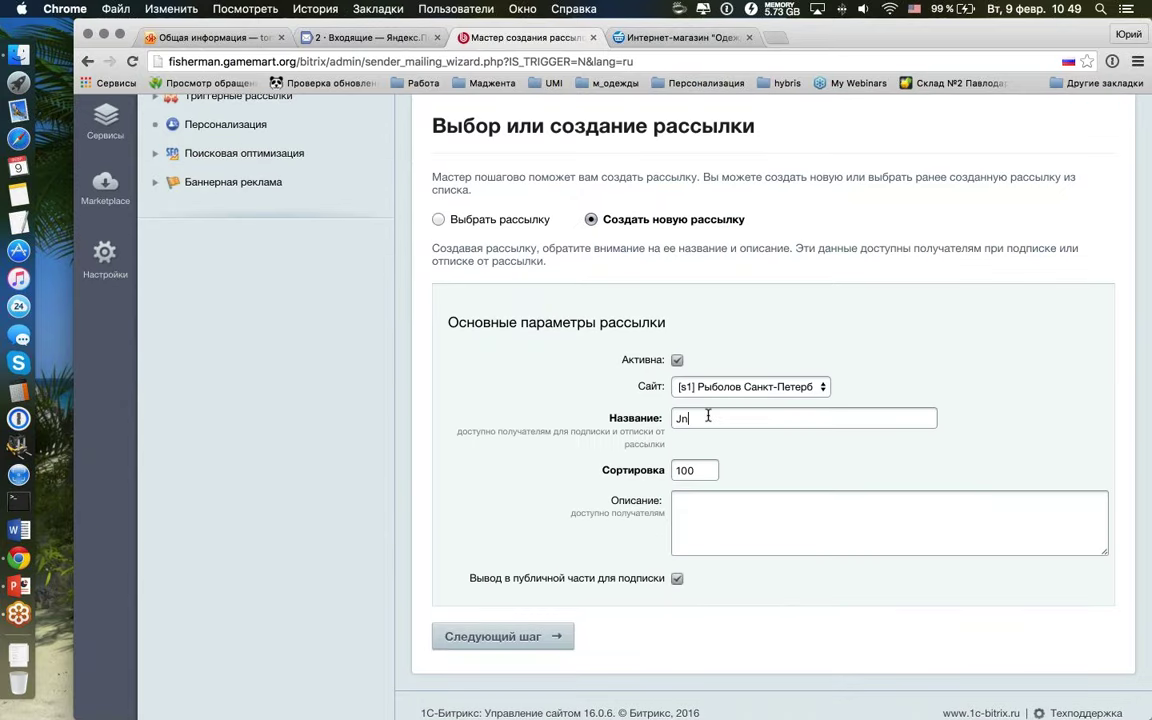
key("BackSpace")
key("BackSpace")
key("BackSpace")
key("BackSpace")
key("BackSpace")
type("Jn,j")
key("BackSpace")
key("BackSpace")
key("BackSpace")
key("BackSpace")
Step: Name the mailing "Отбор по покупкам" with the Russian keyboard layout and continue to the recipient group stage
key("ctrl+space")
type("Отбор по покупкам")
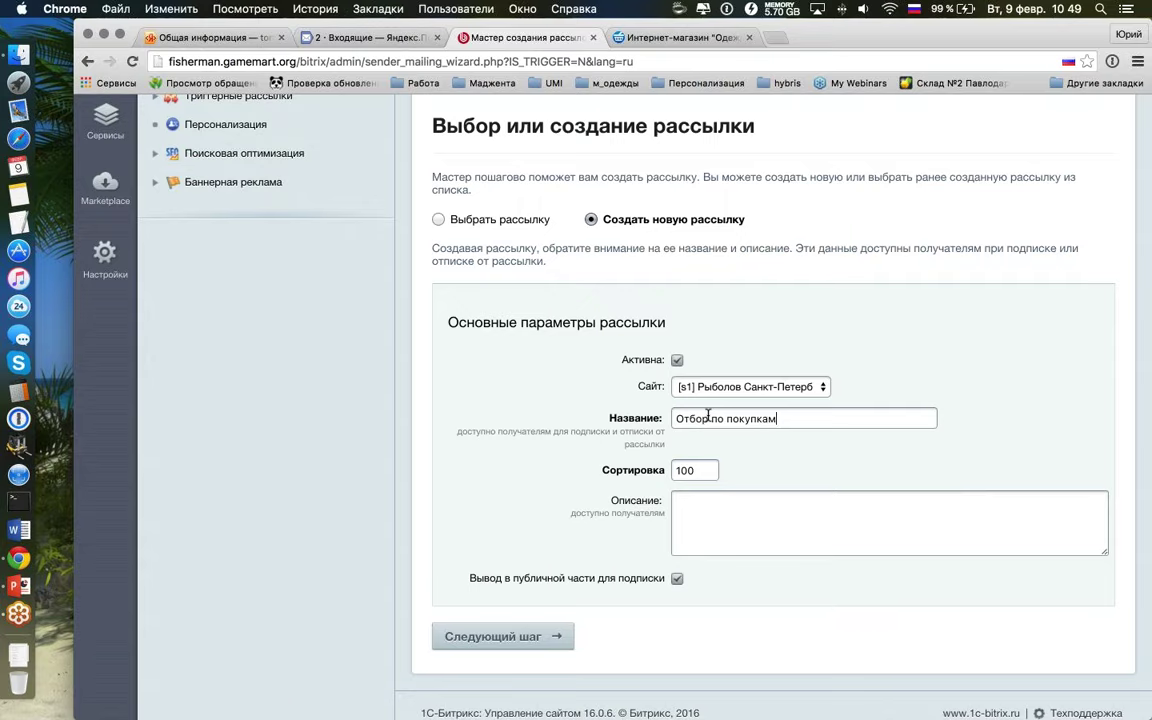
left_click(503, 636)
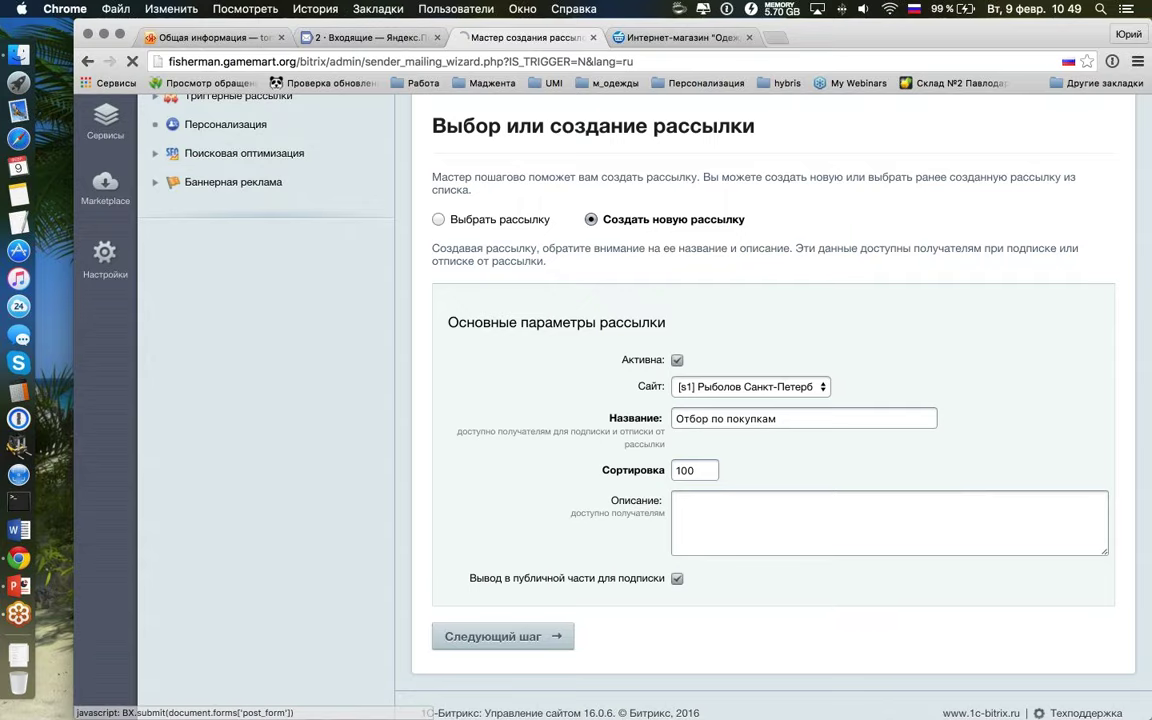
Step: Add a "Магазин - Покупатели" recipient filter to the new address group and look over its order criteria
scroll(716, 513, "down", 5)
scroll(716, 513, "up", 1)
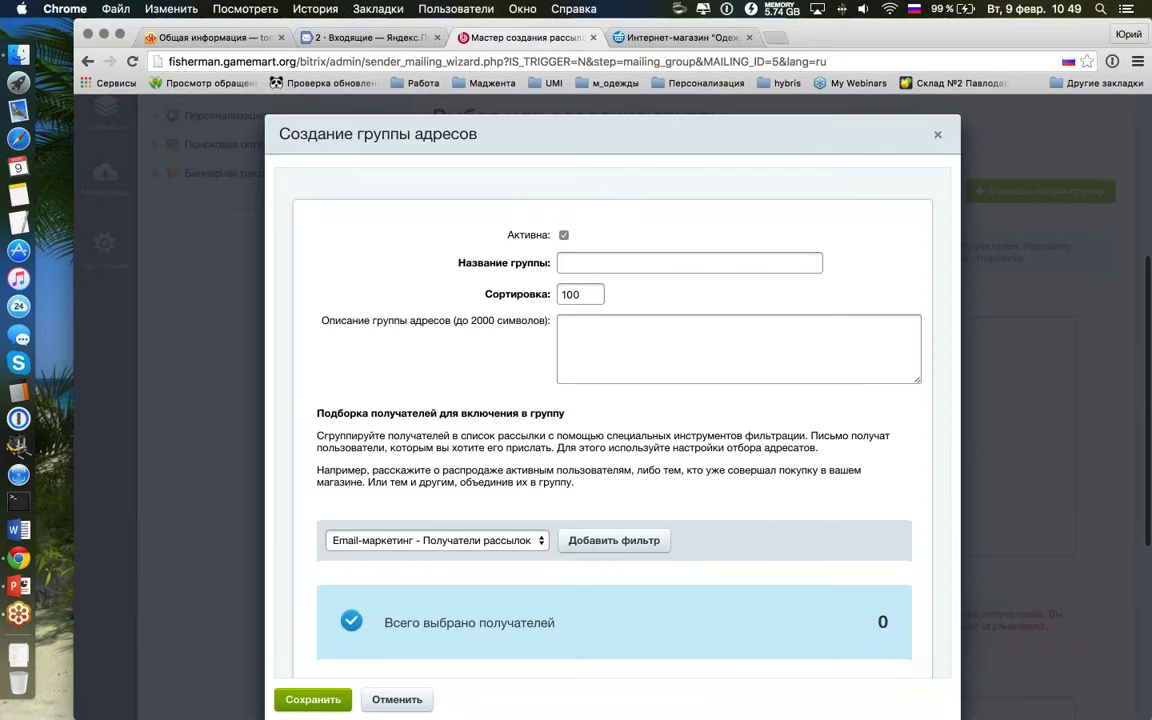
scroll(453, 378, "down", 3)
left_click(453, 374)
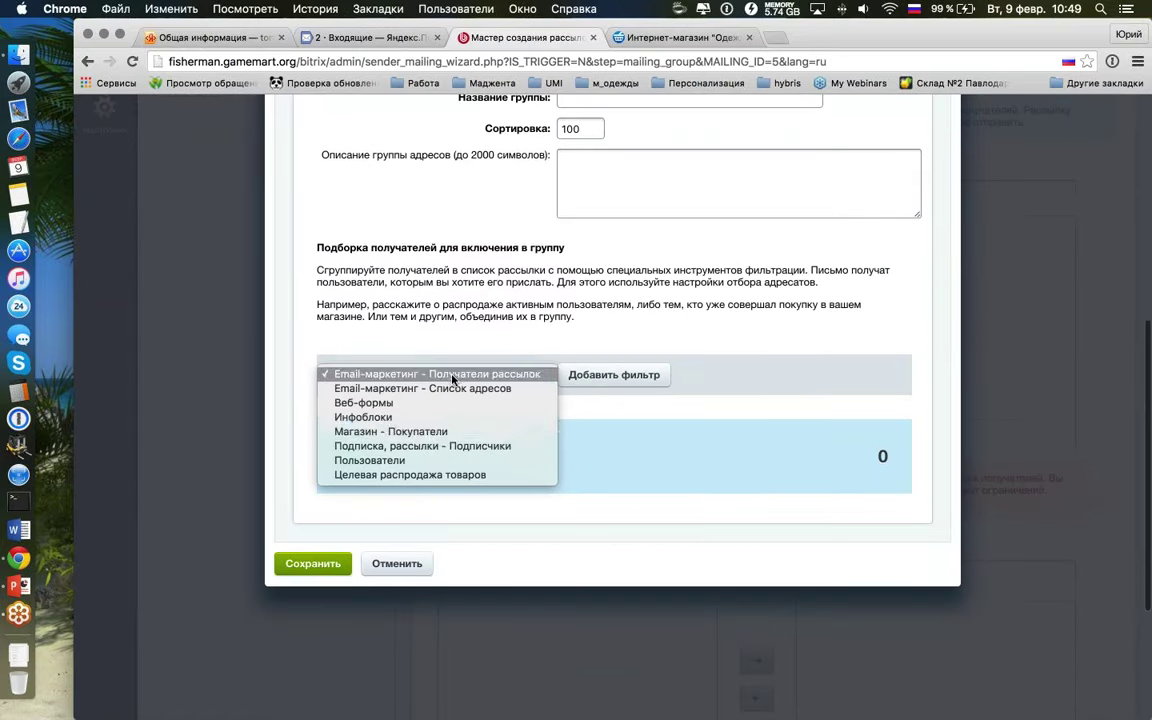
left_click(433, 431)
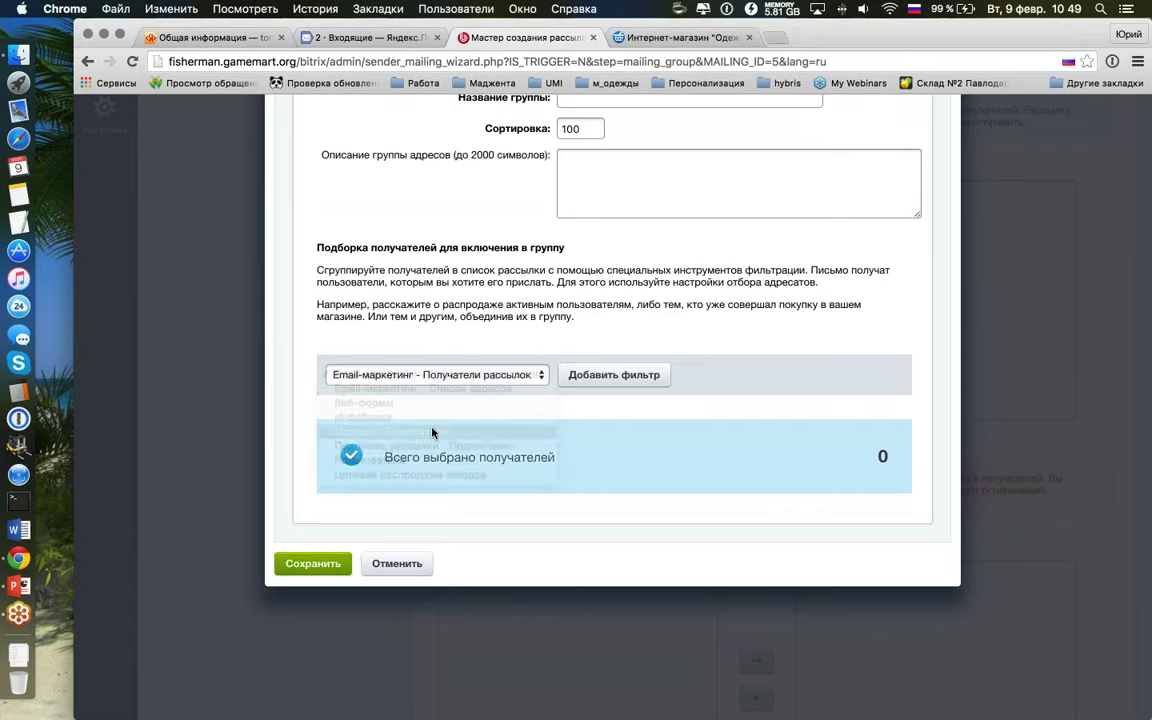
scroll(559, 408, "down", 4)
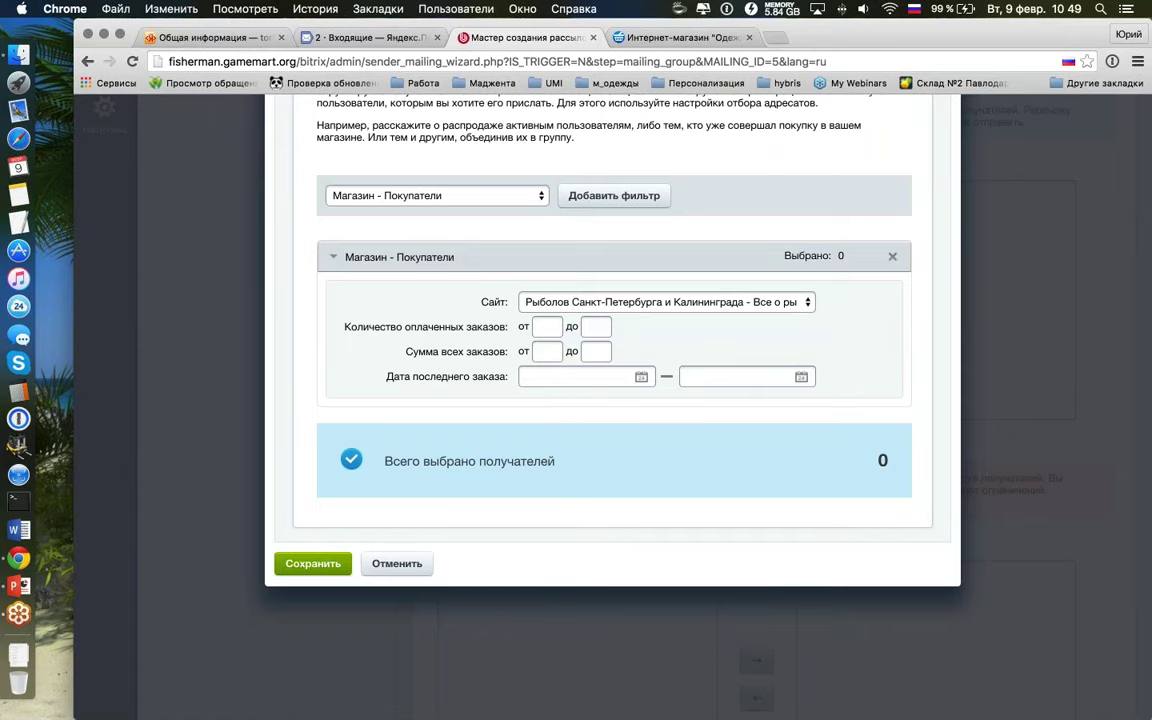
Step: Review the filter types available for the address group and close the group form without saving
left_click(503, 196)
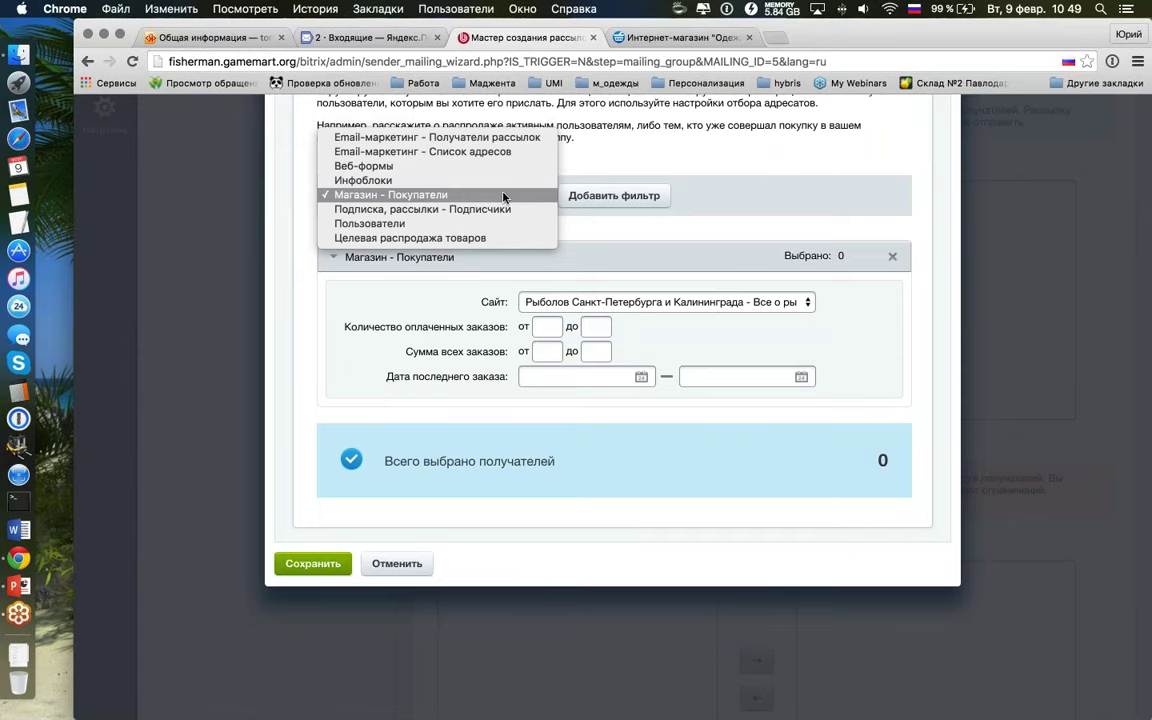
scroll(950, 148, "up", 2)
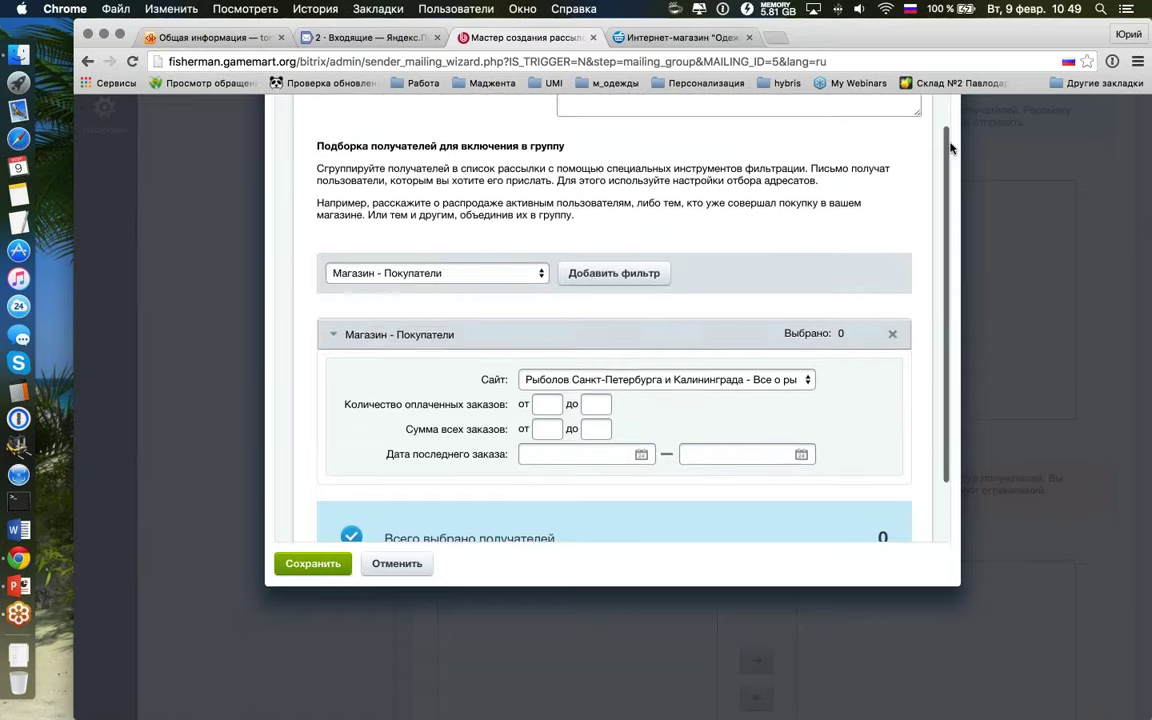
scroll(950, 148, "up", 6)
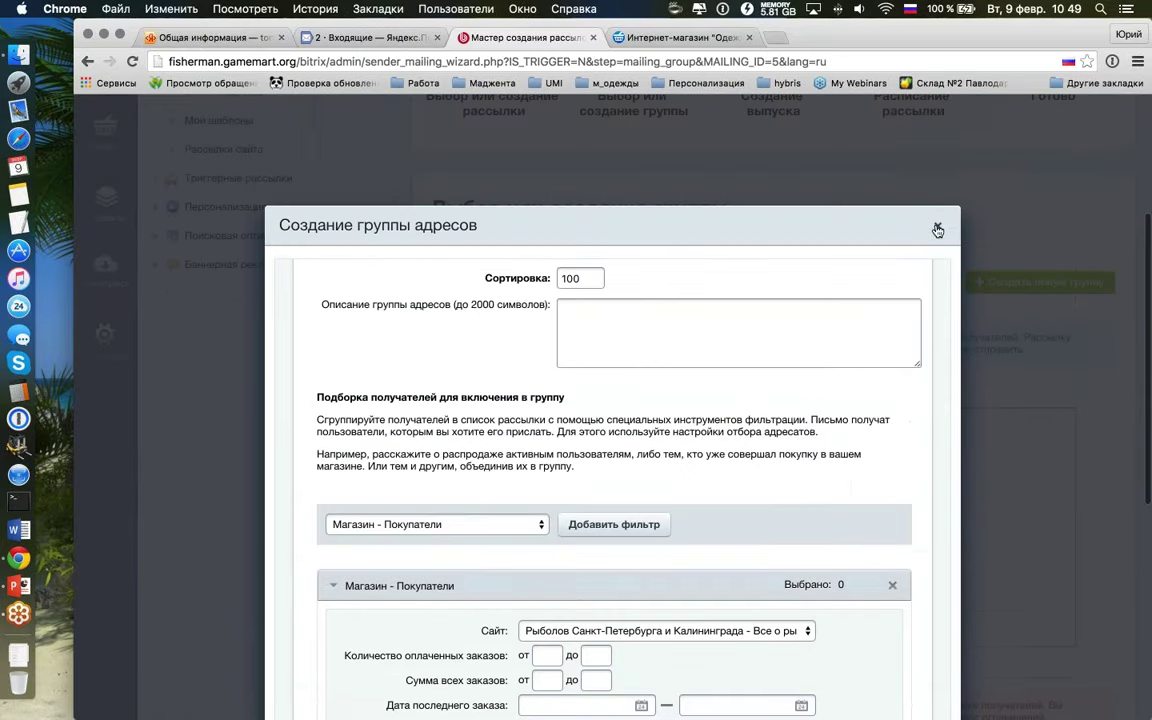
scroll(938, 228, "down", 3)
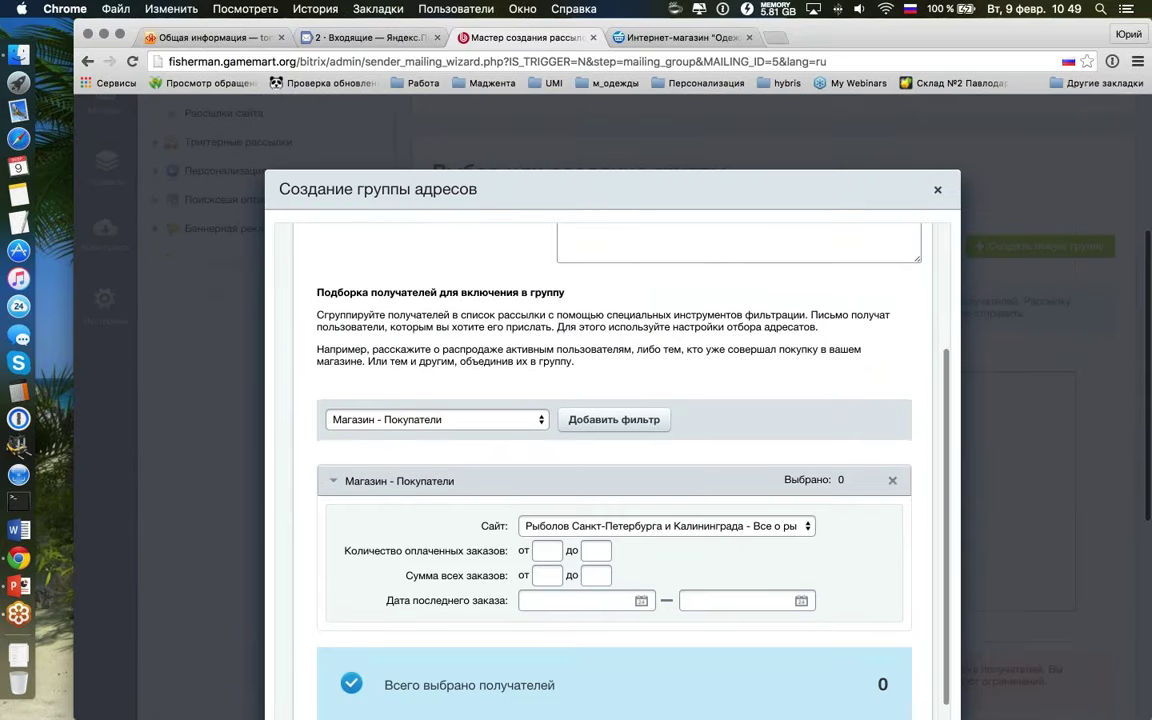
left_click(937, 189)
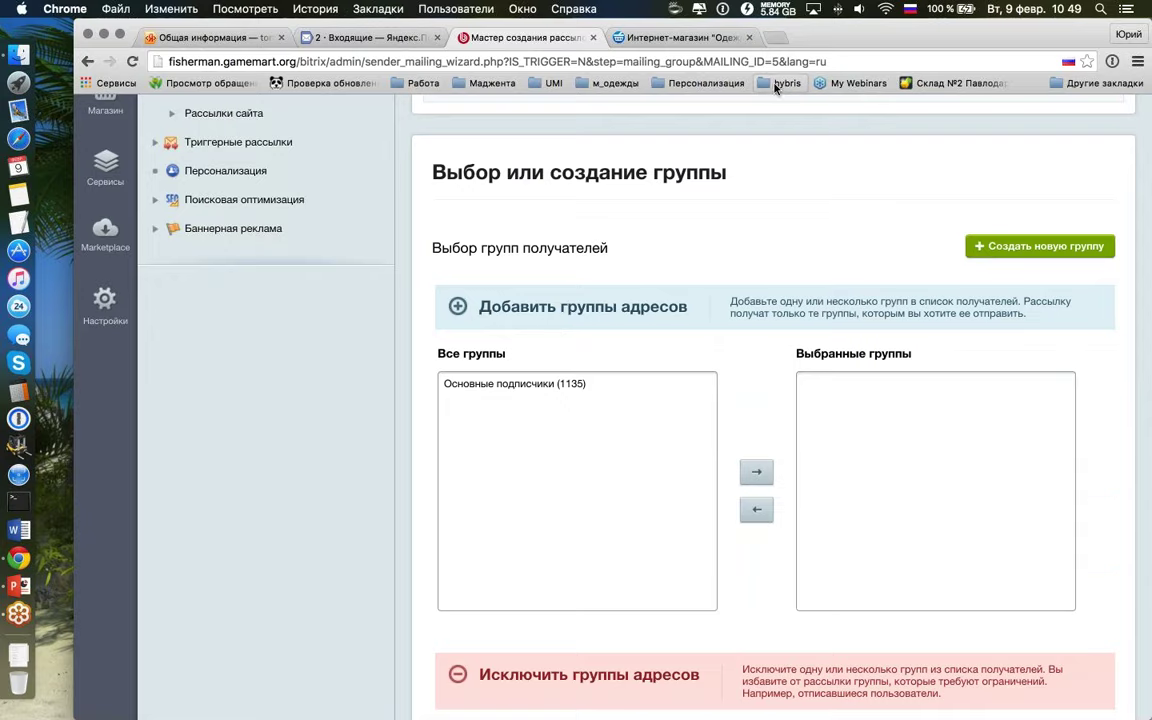
Step: Open the Магазин section and look over its menu, including Заказы, Покупатели and Настройки
scroll(746, 113, "up", 5)
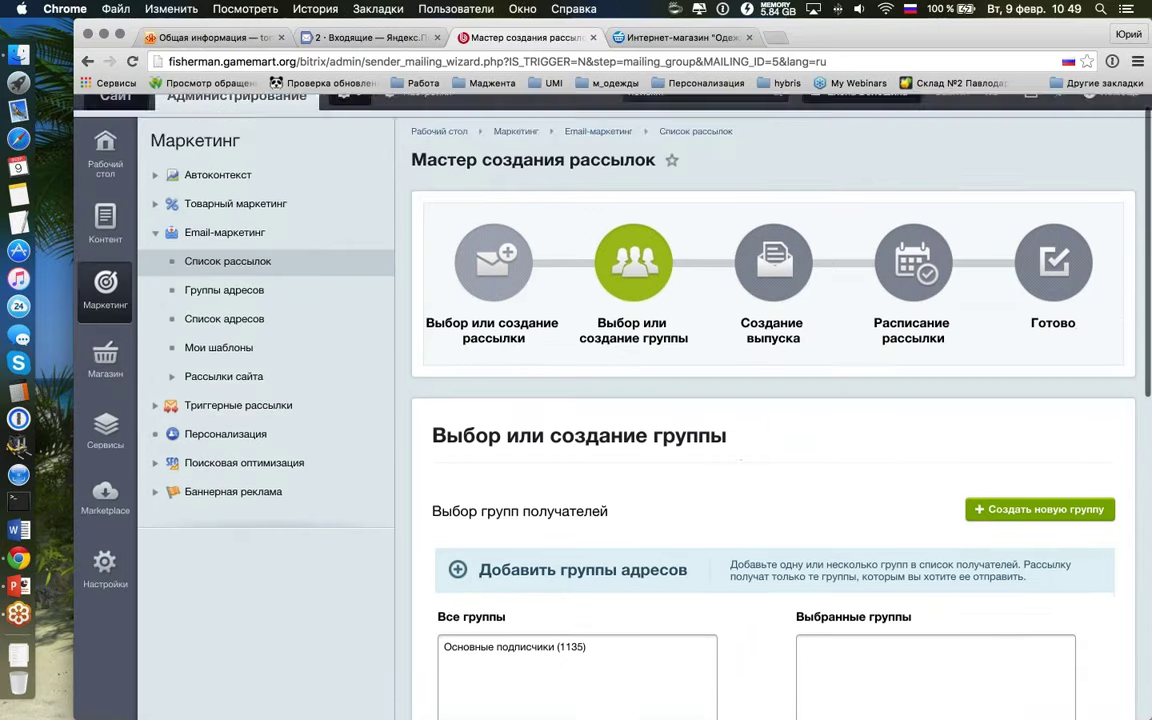
scroll(746, 400, "down", 1)
left_click(105, 312)
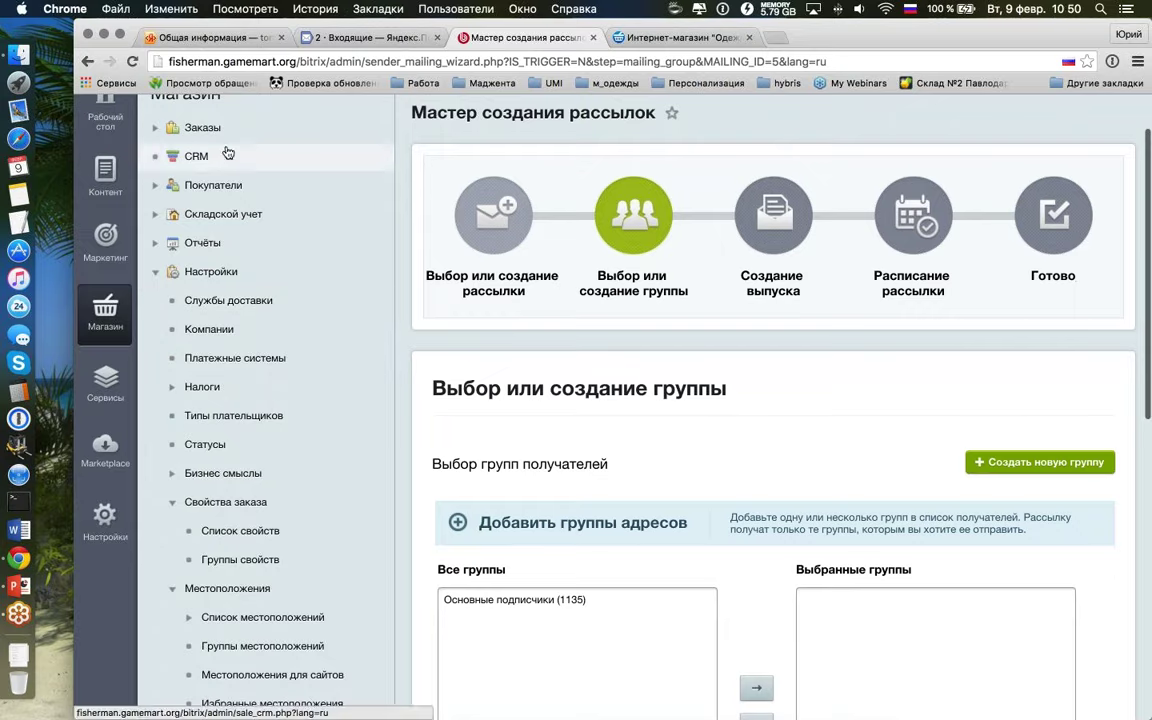
scroll(640, 400, "down", 3)
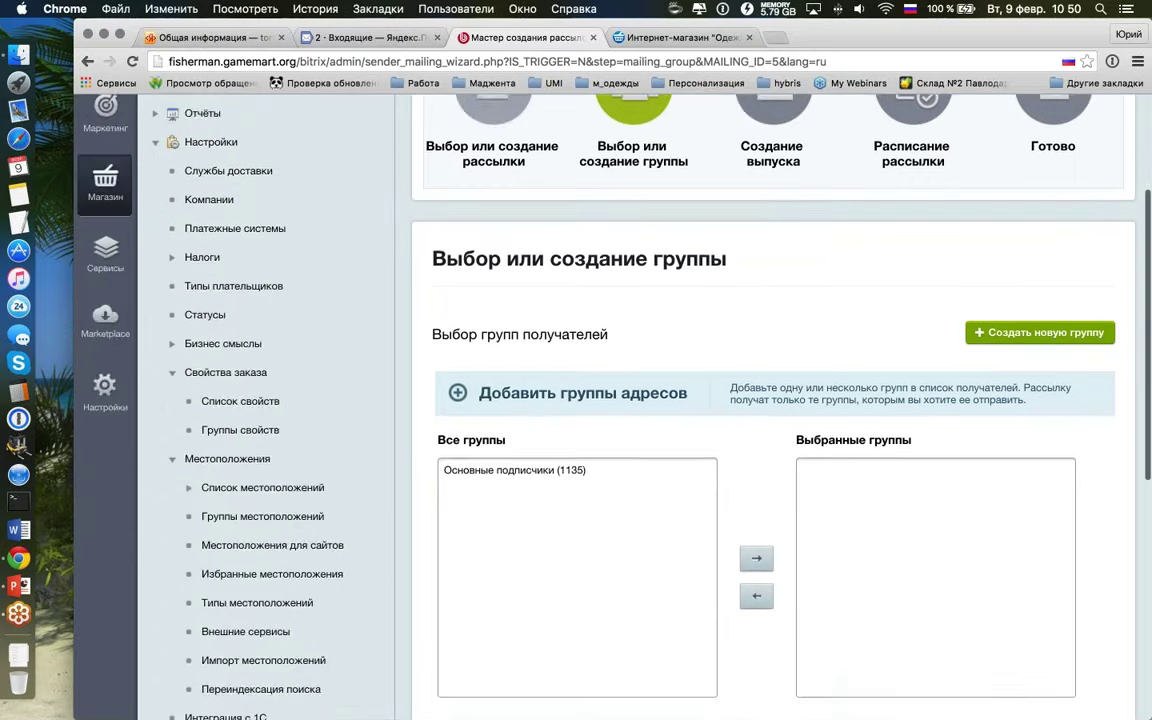
scroll(1010, 163, "up", 4)
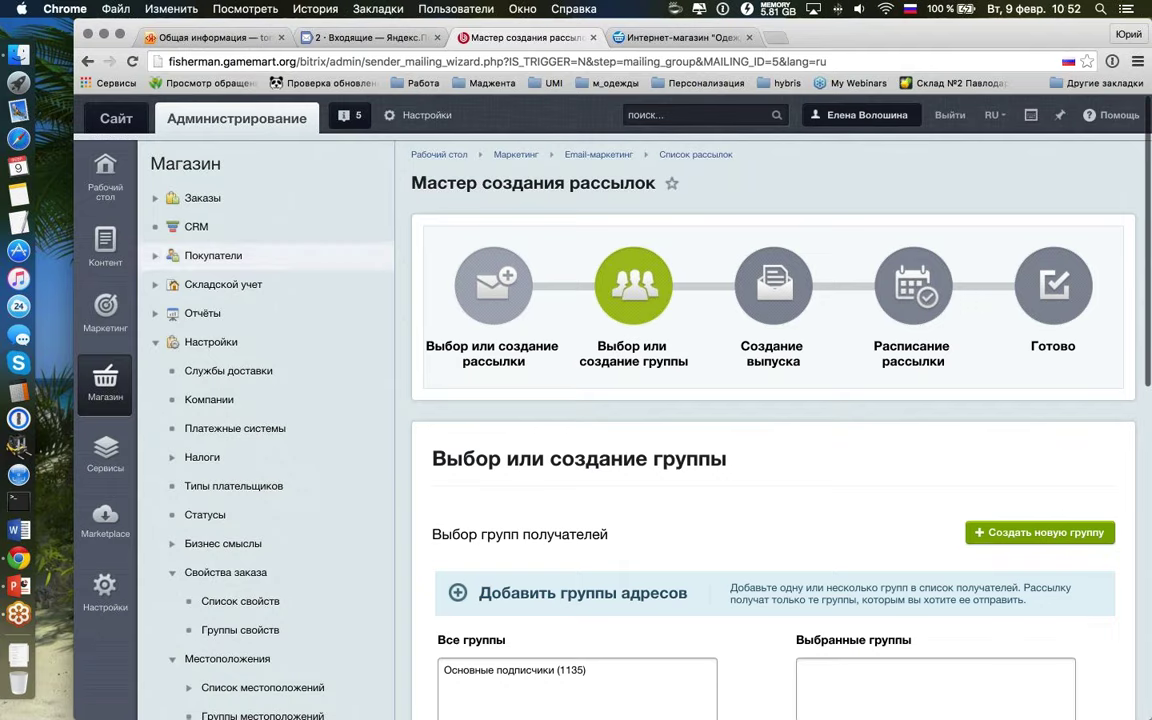
Step: Return to the Маркетинг section and open the list of issues of the mailing "Отбор по покупкам"
mouse_move(105, 308)
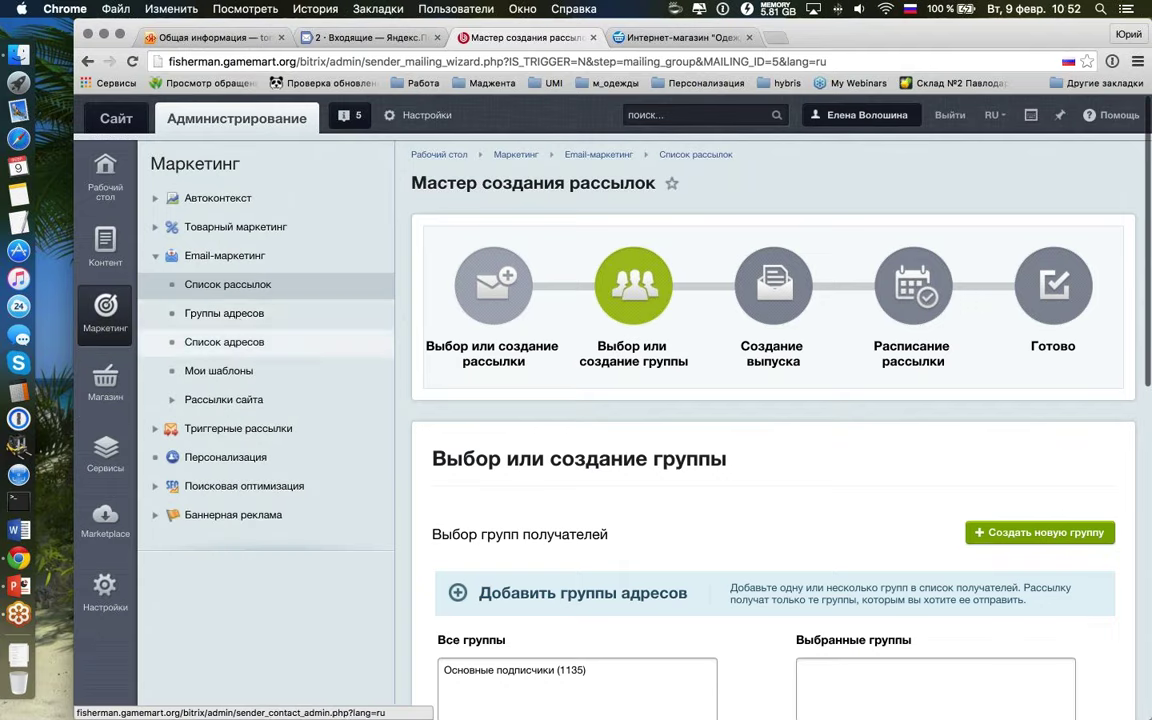
left_click(254, 398)
scroll(287, 367, "down", 1)
left_click(249, 400)
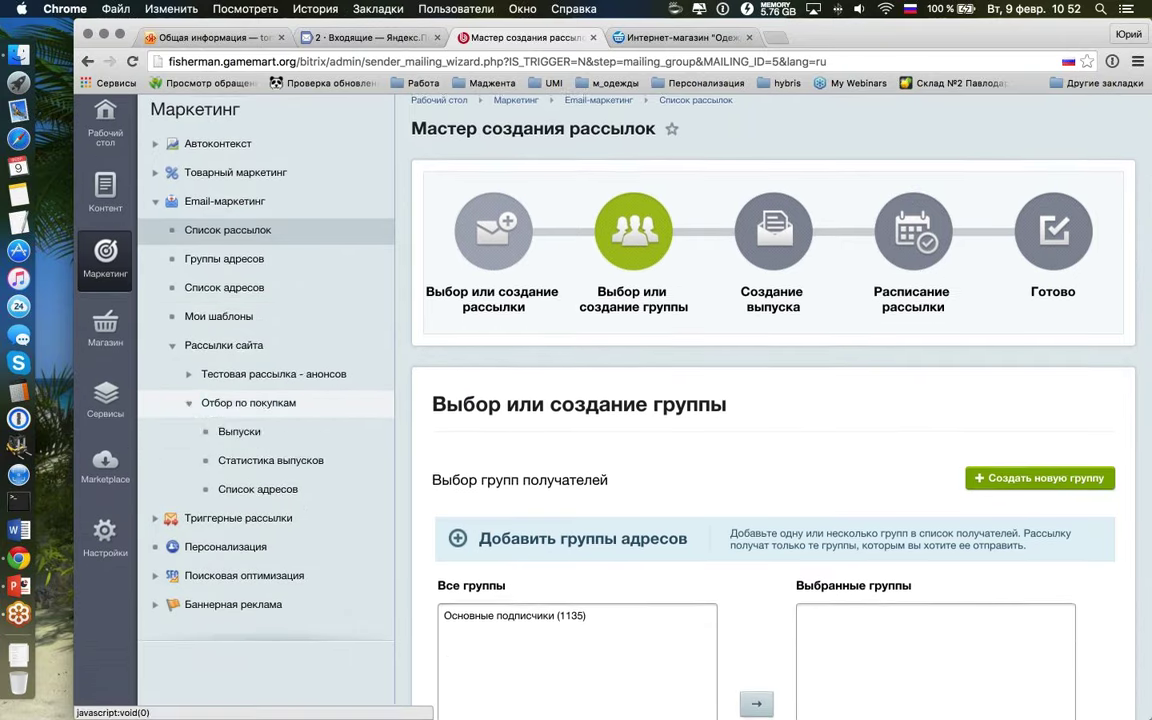
left_click(239, 428)
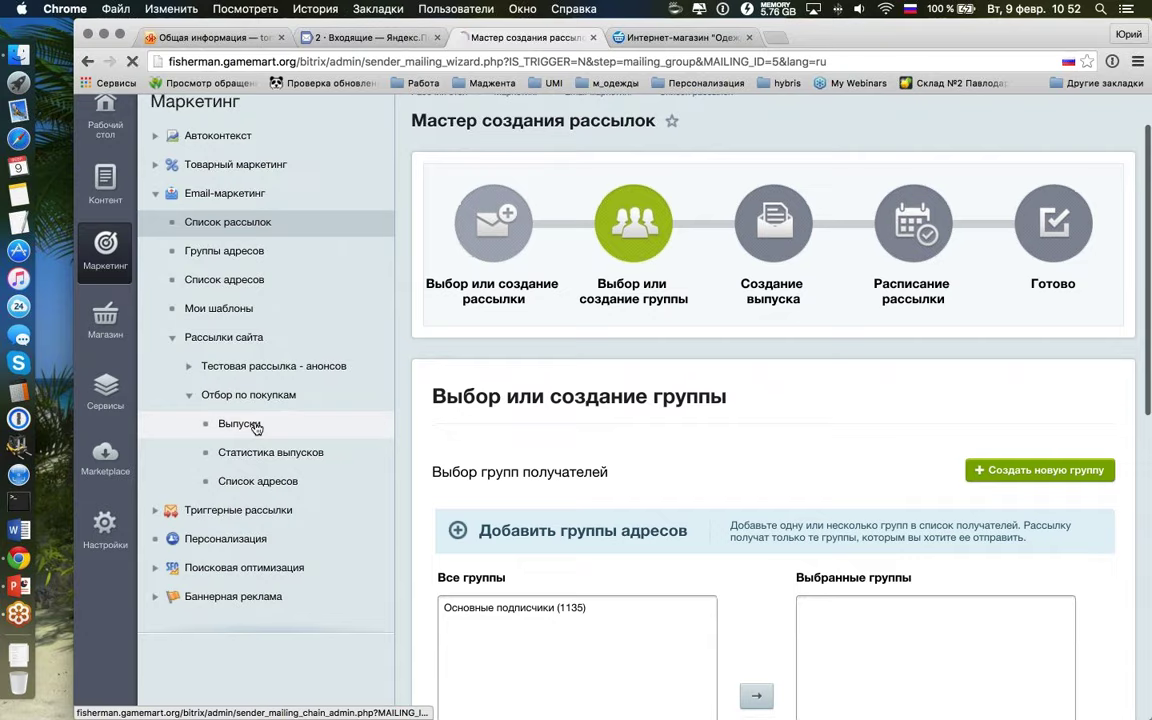
scroll(413, 410, "down", 1)
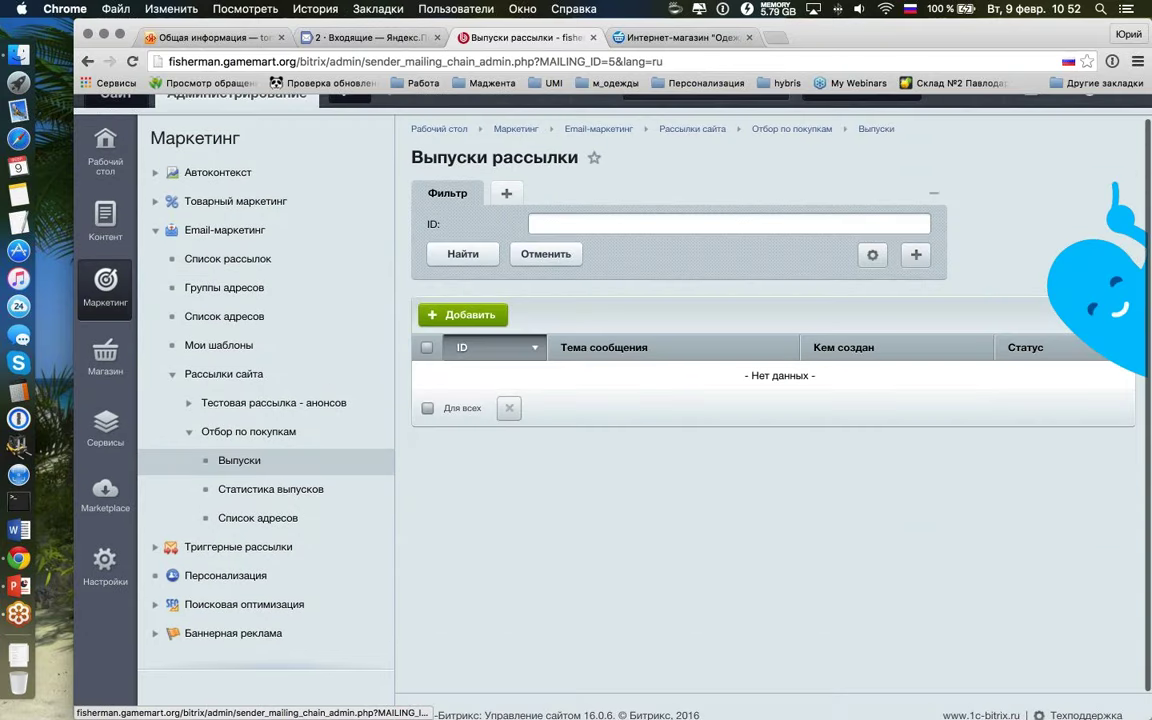
Step: Open the issue statistics of the mailing "Тестовая рассылка - анонсов"
left_click(325, 415)
left_click(309, 458)
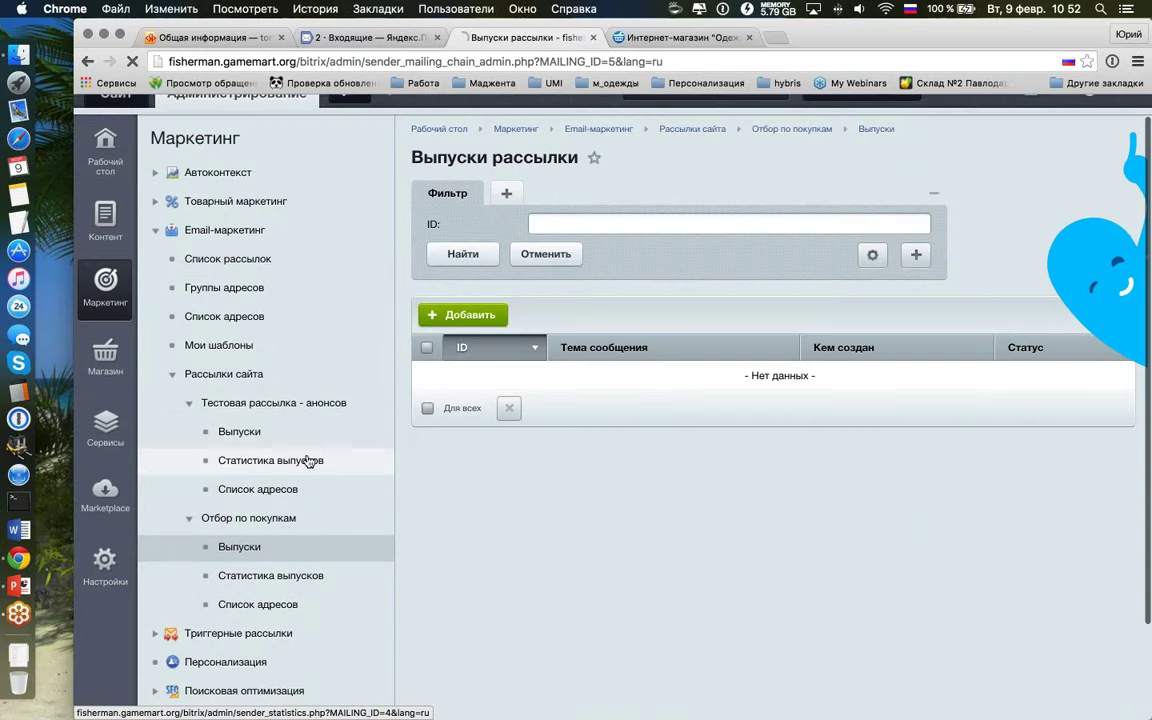
scroll(620, 419, "down", 2)
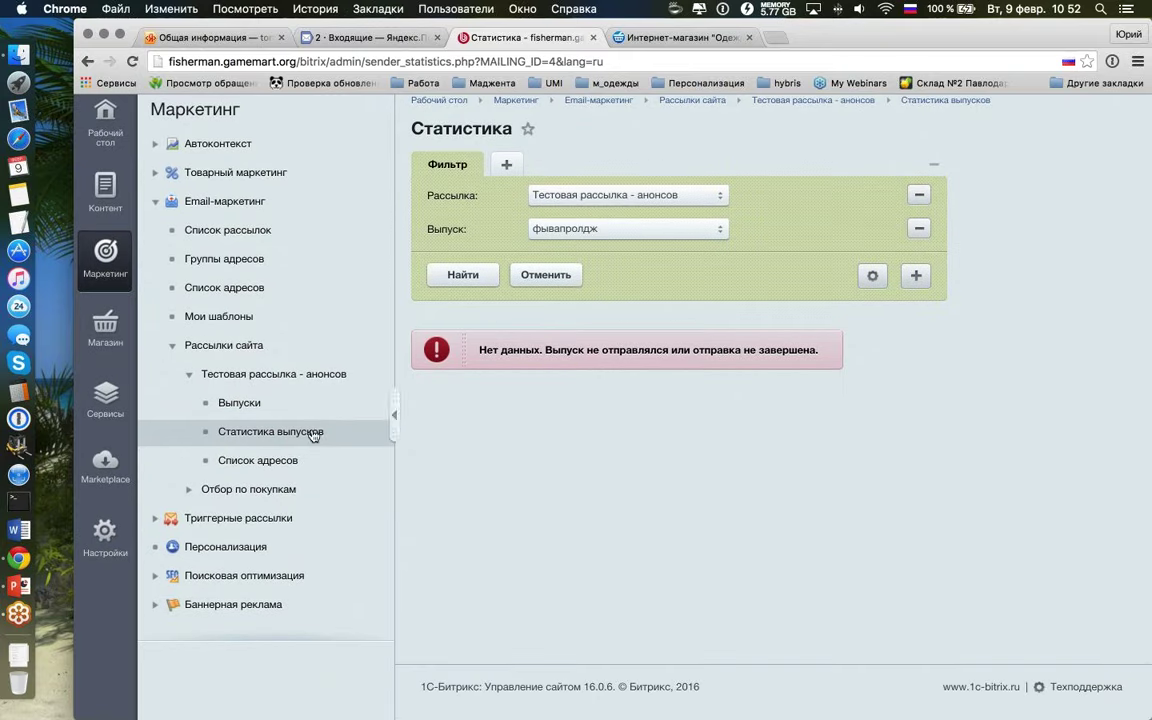
left_click_drag(340, 446, 514, 420)
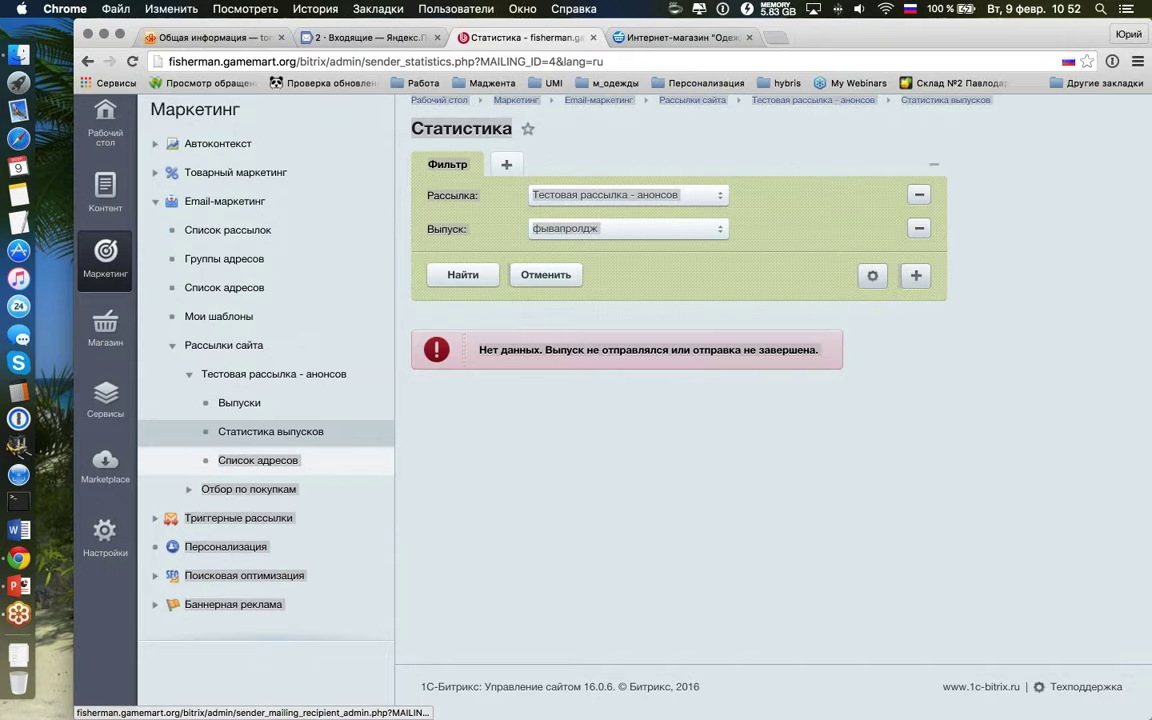
Step: Open the address list of the mailing "Тестовая рассылка - анонсов" and view its read, link-click and unsubscribe columns
left_click(258, 460)
scroll(258, 460, "down", 2)
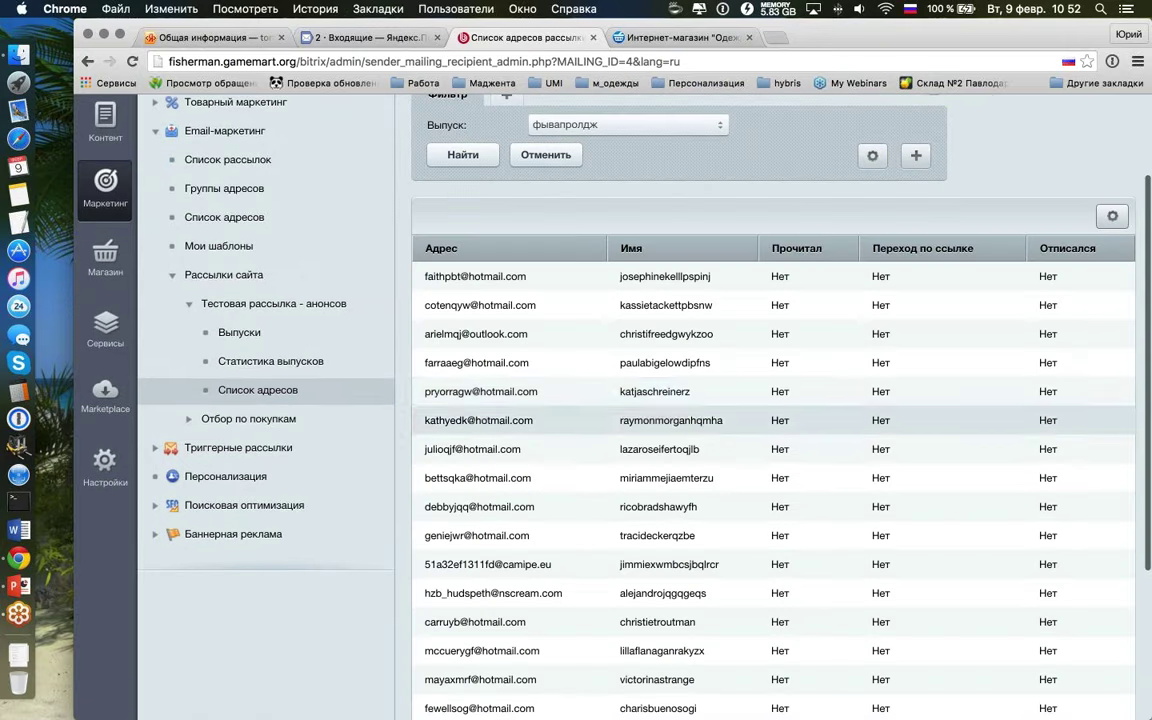
scroll(203, 364, "up", 2)
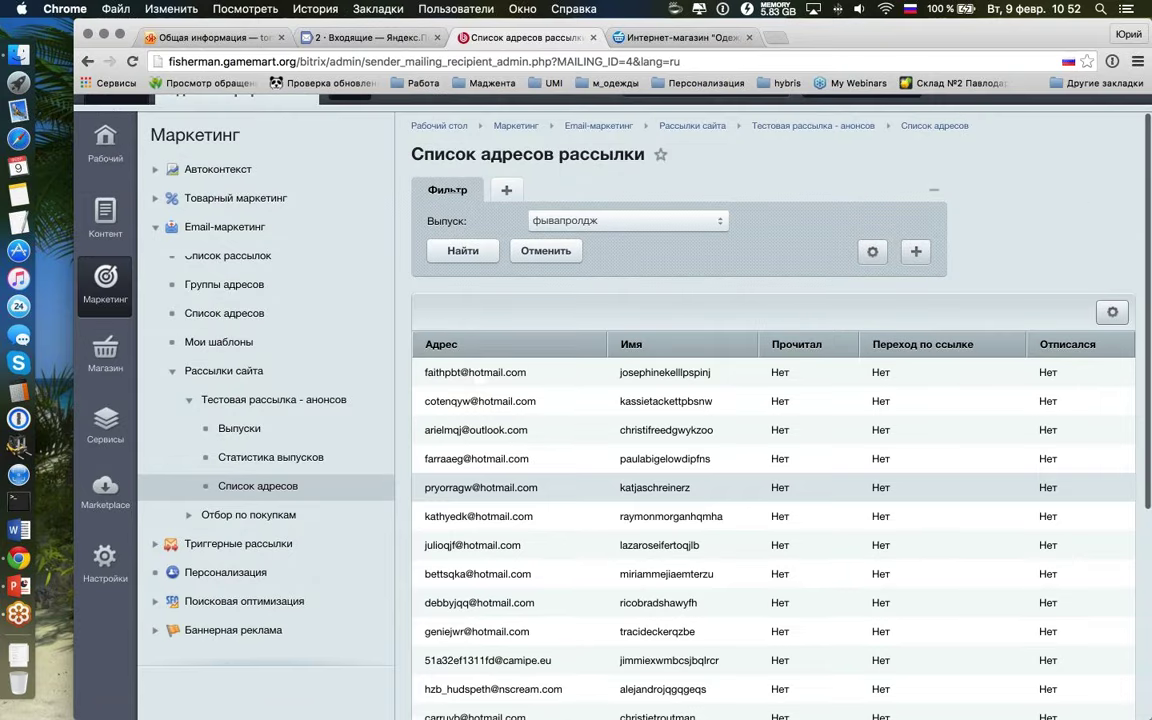
Step: Open Мои шаблоны, start a new message template and look over the standard layouts
left_click(246, 342)
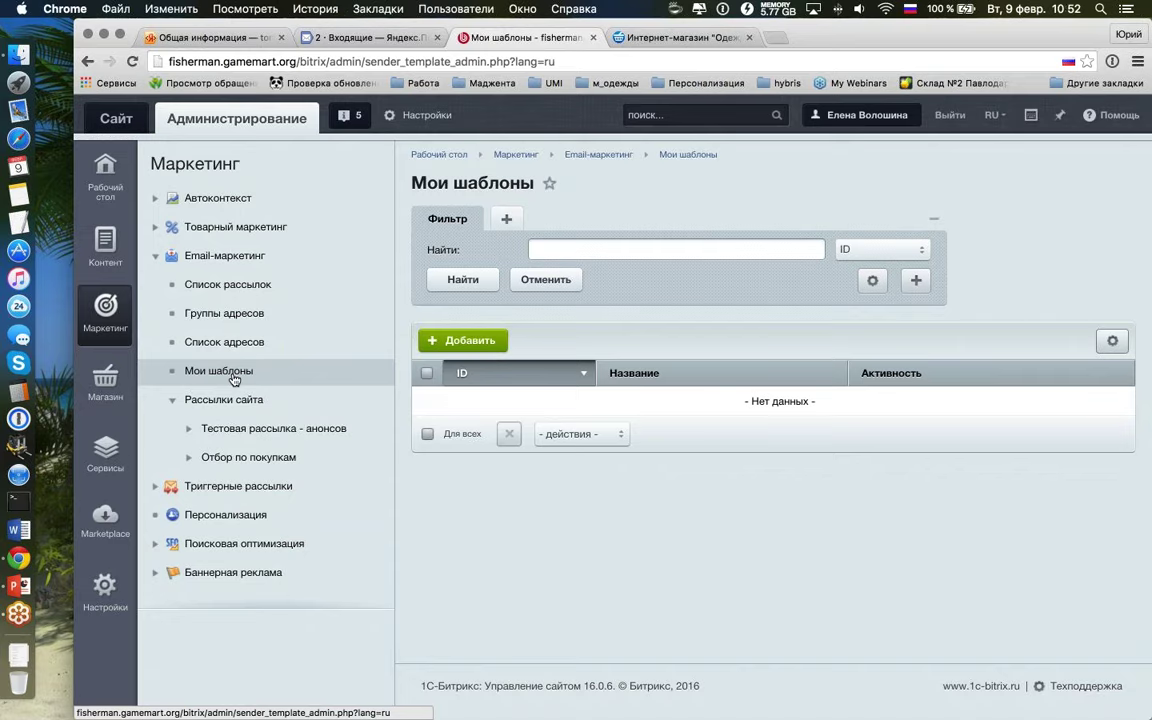
left_click(479, 348)
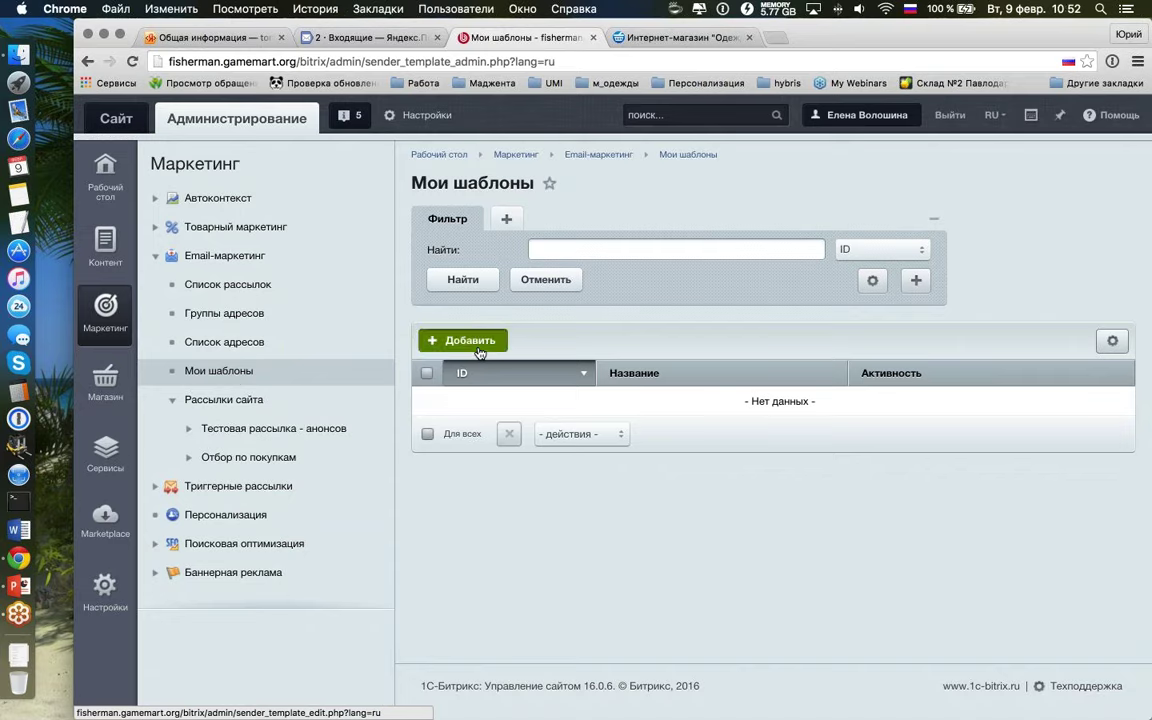
scroll(575, 348, "down", 2)
scroll(575, 348, "down", 1)
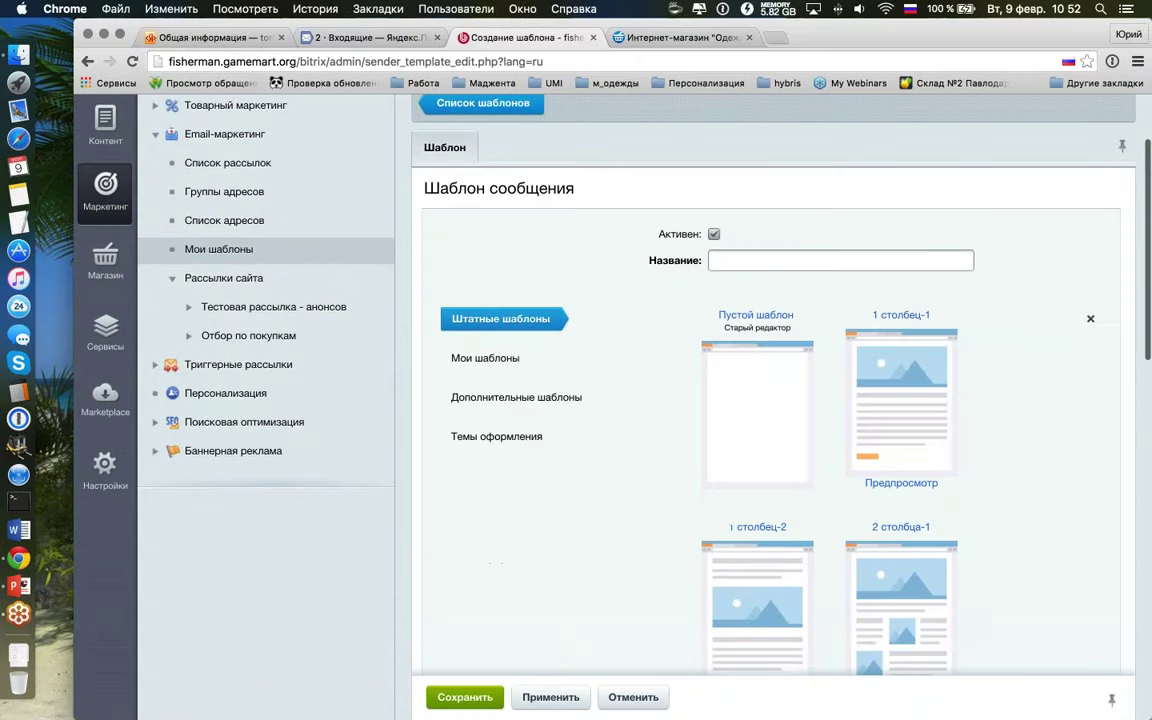
Step: Check the template categories Мои шаблоны, Дополнительные шаблоны and Темы оформления, and return to the template list without saving
left_click(485, 358)
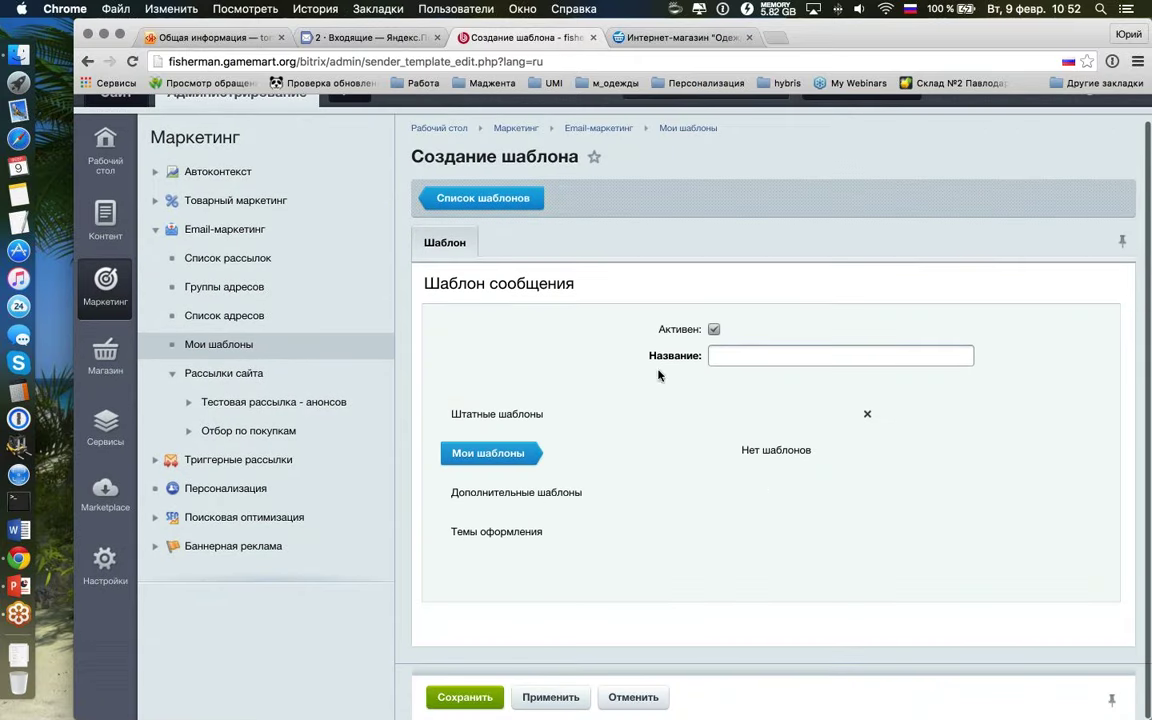
left_click(515, 490)
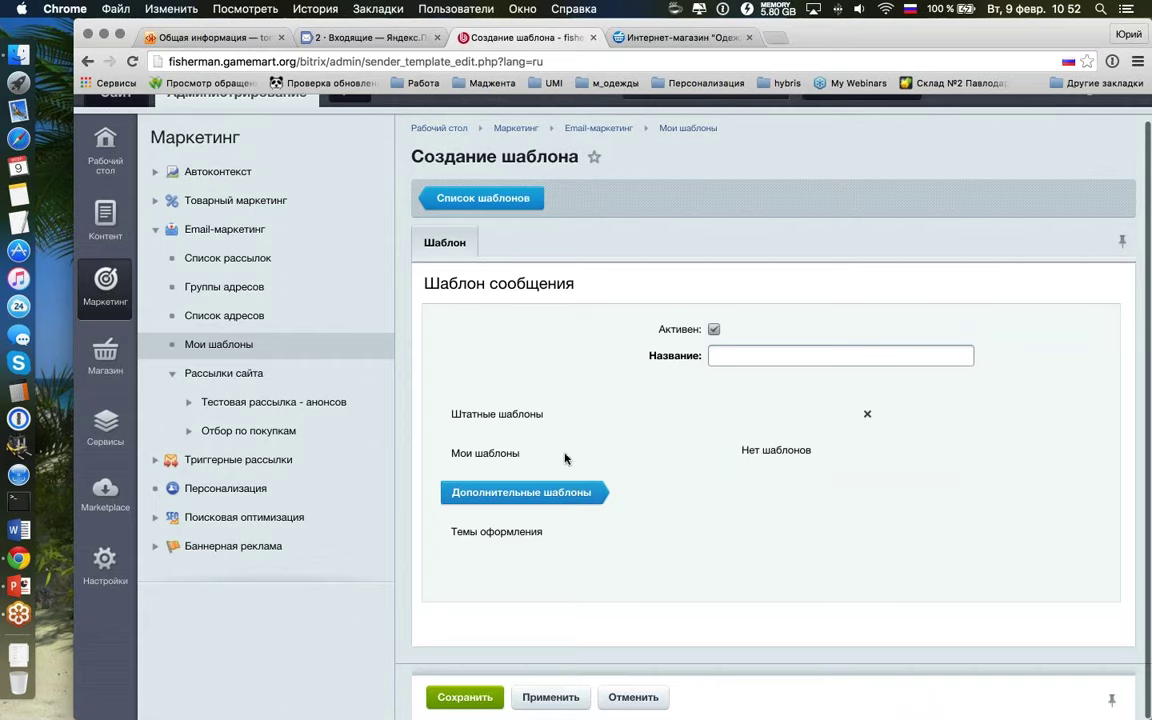
left_click(522, 531)
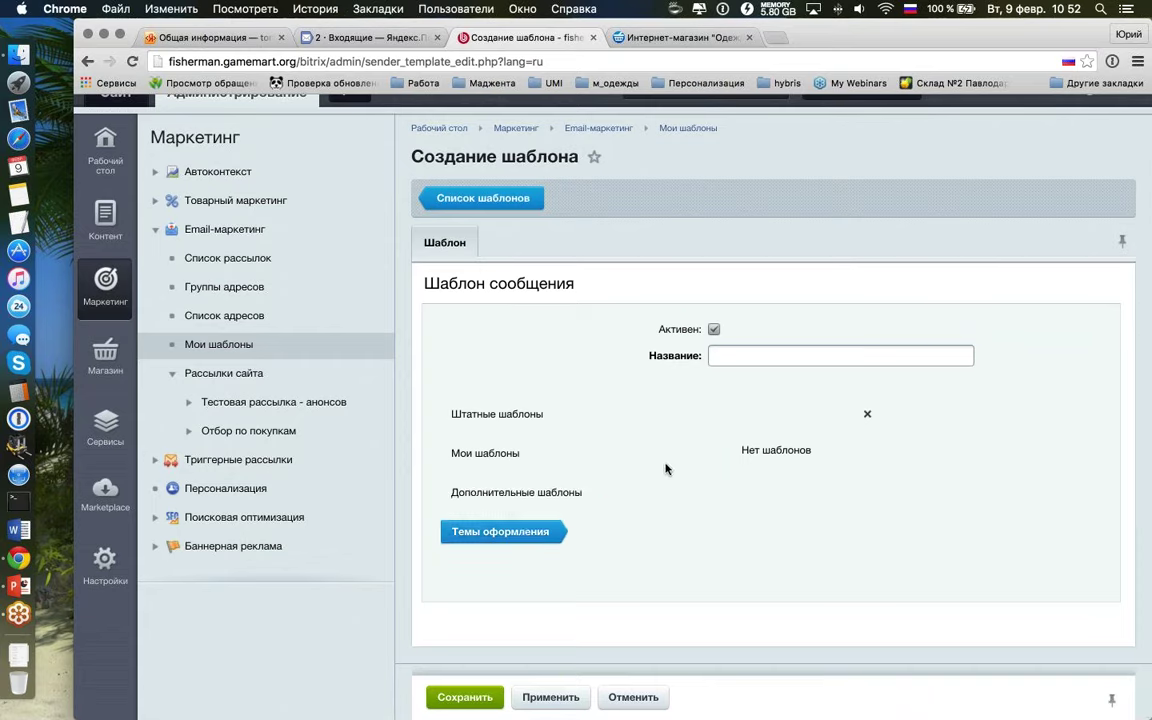
left_click(276, 345)
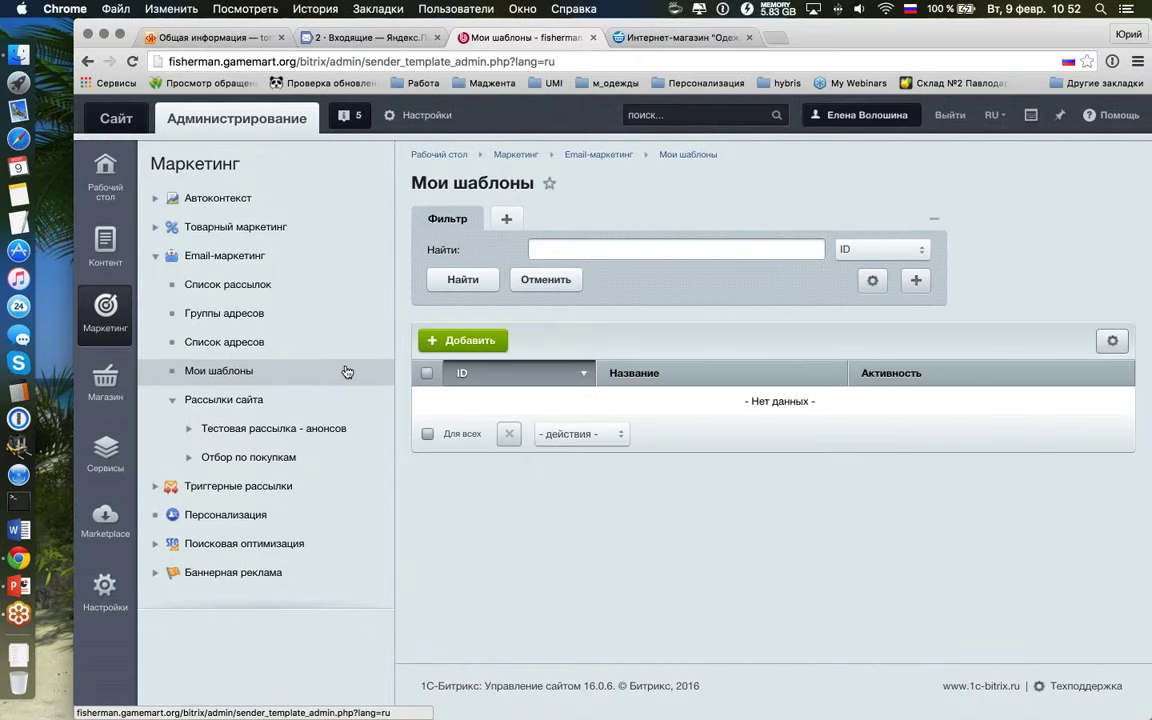
Step: Open the Email-маркетинг list of addresses and look over the contacts and their sources
left_click(278, 351)
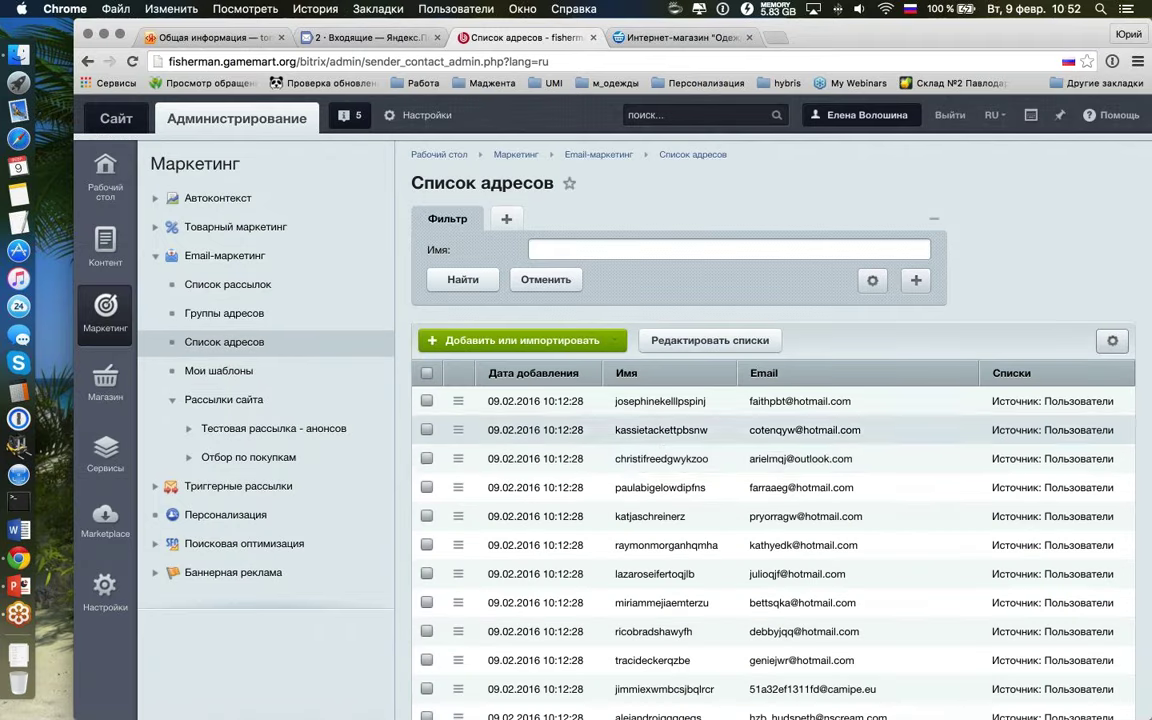
scroll(661, 452, "down", 2)
scroll(661, 452, "down", 1)
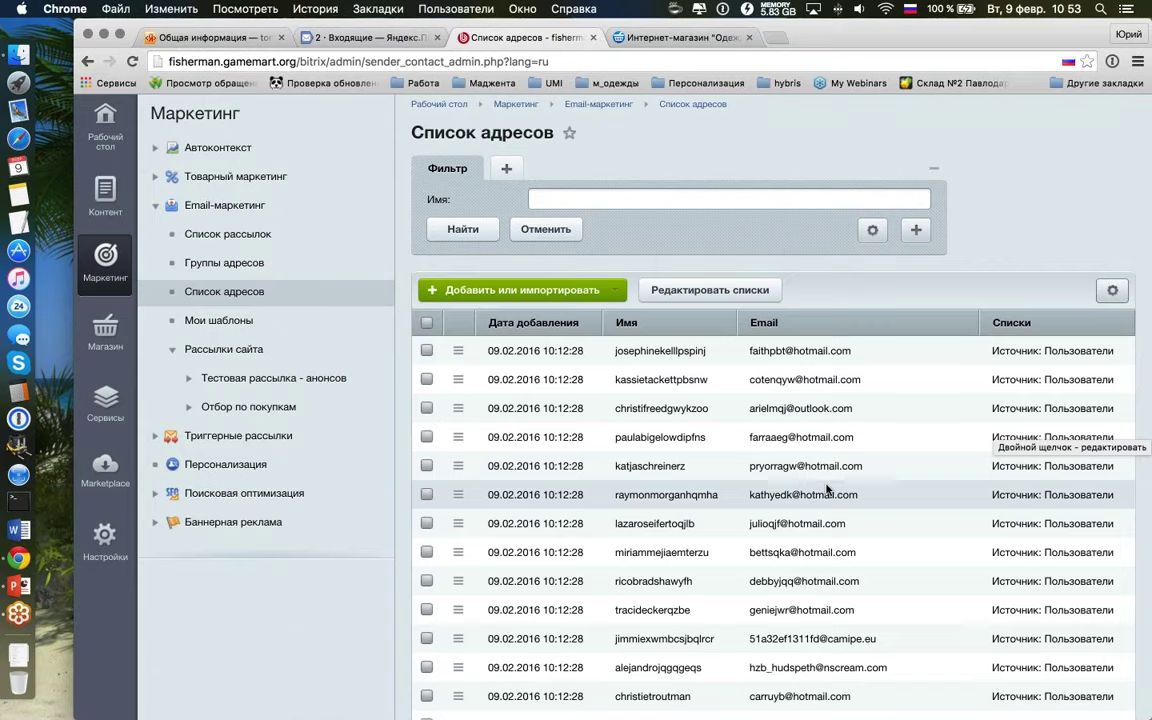
Step: Check the Группы адресов page, then return to Список адресов and look through the contacts down to the total address count
scroll(825, 488, "down", 5)
scroll(826, 488, "up", 1)
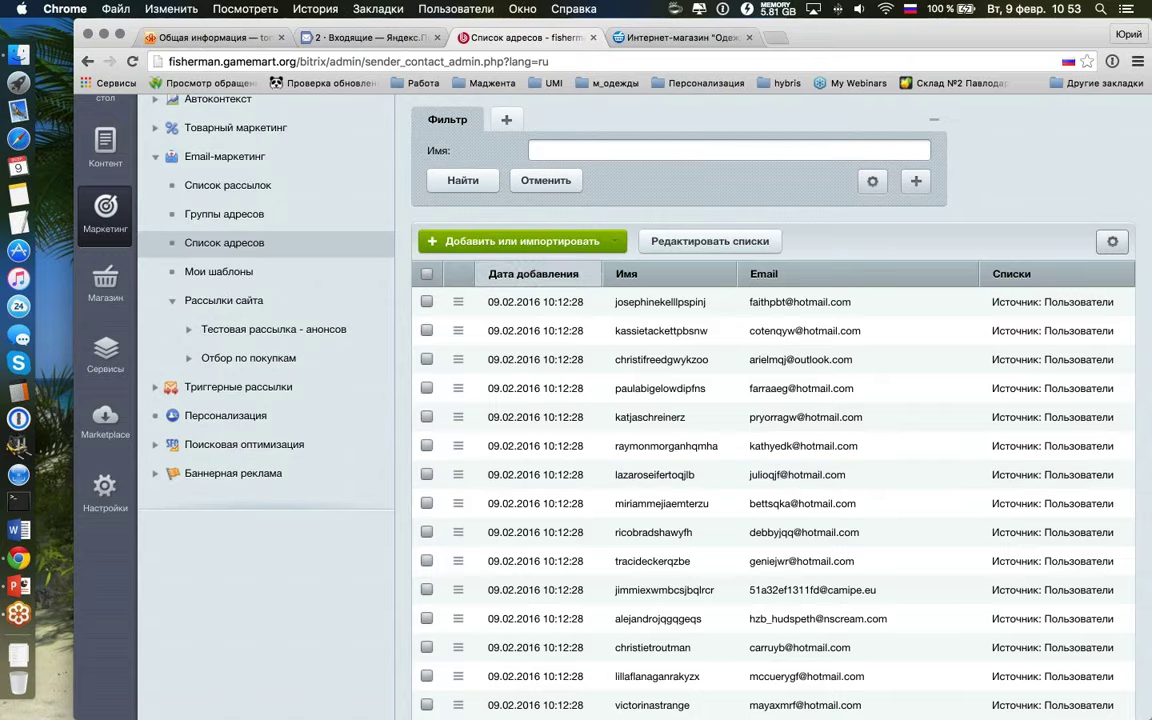
left_click(255, 214)
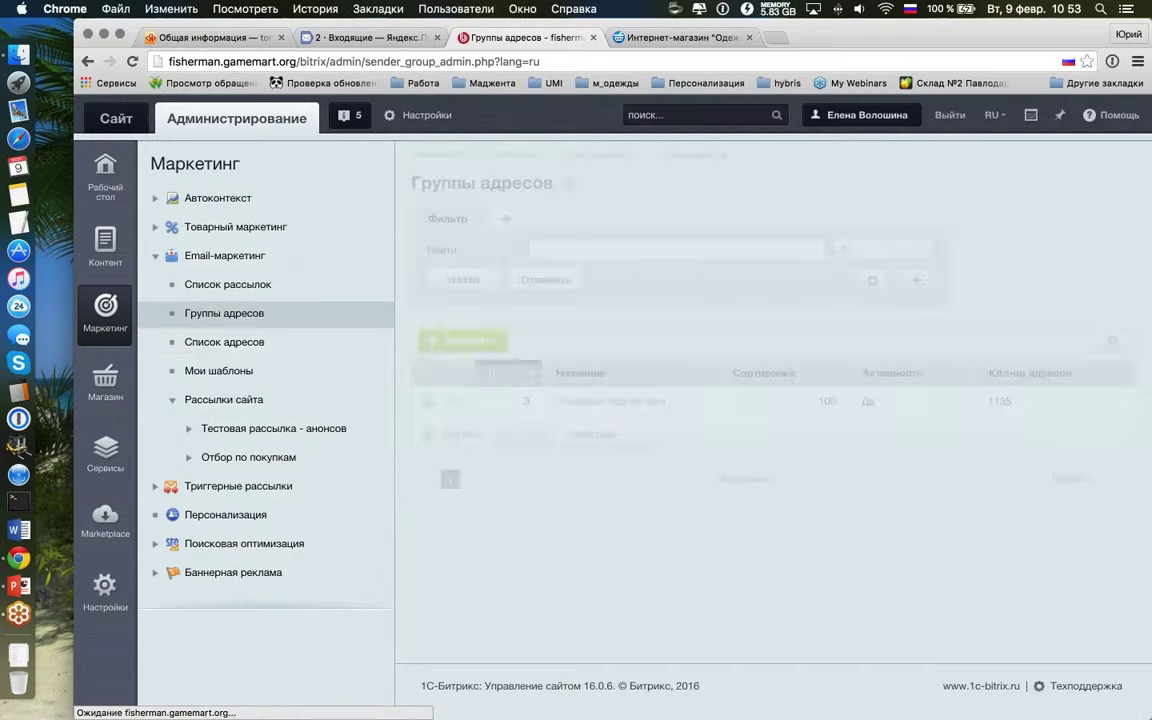
left_click(224, 342)
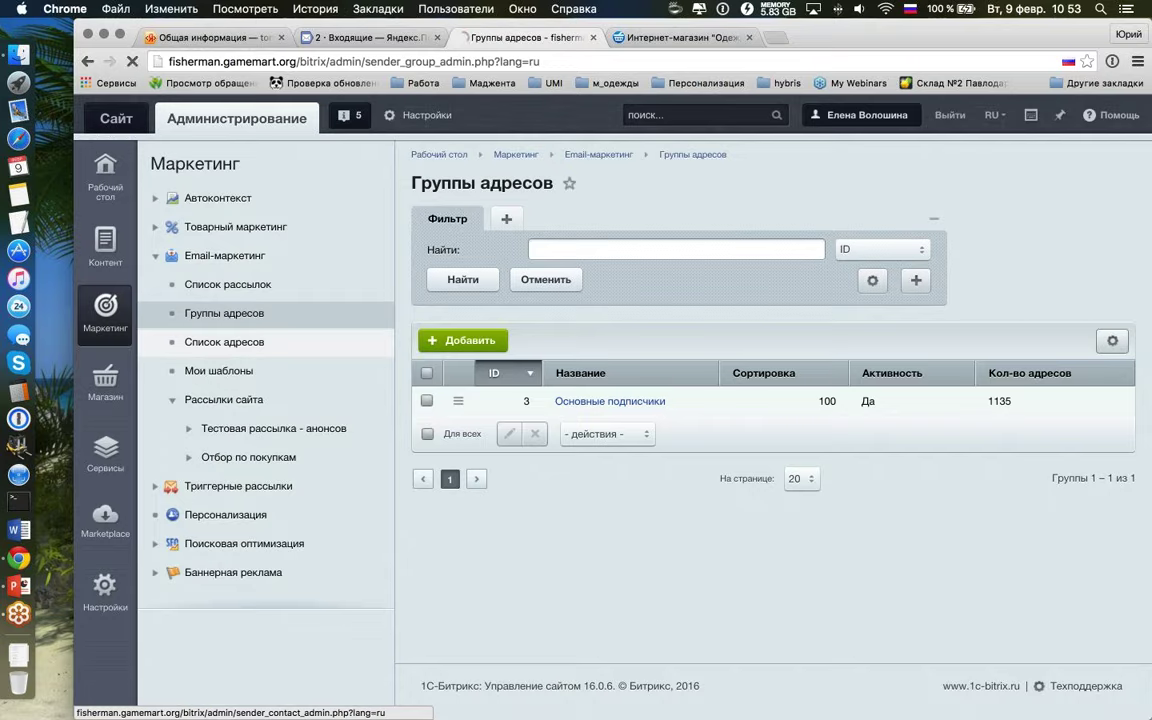
scroll(705, 367, "down", 5)
scroll(795, 418, "down", 15)
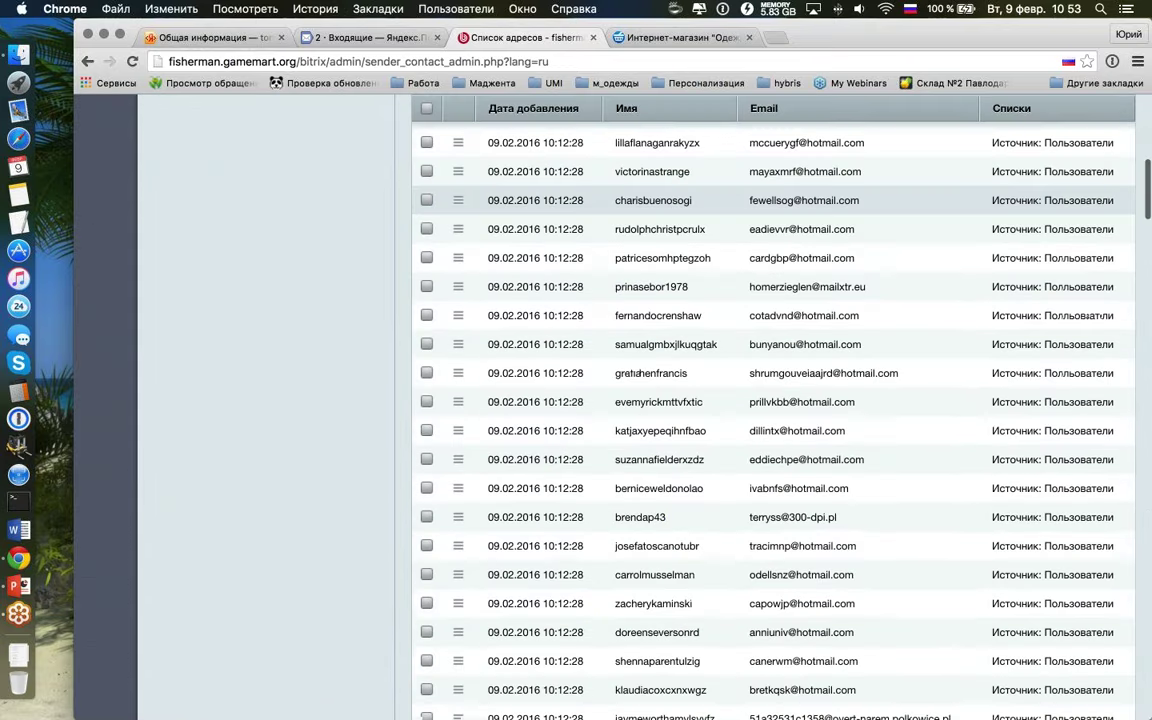
scroll(795, 418, "down", 15)
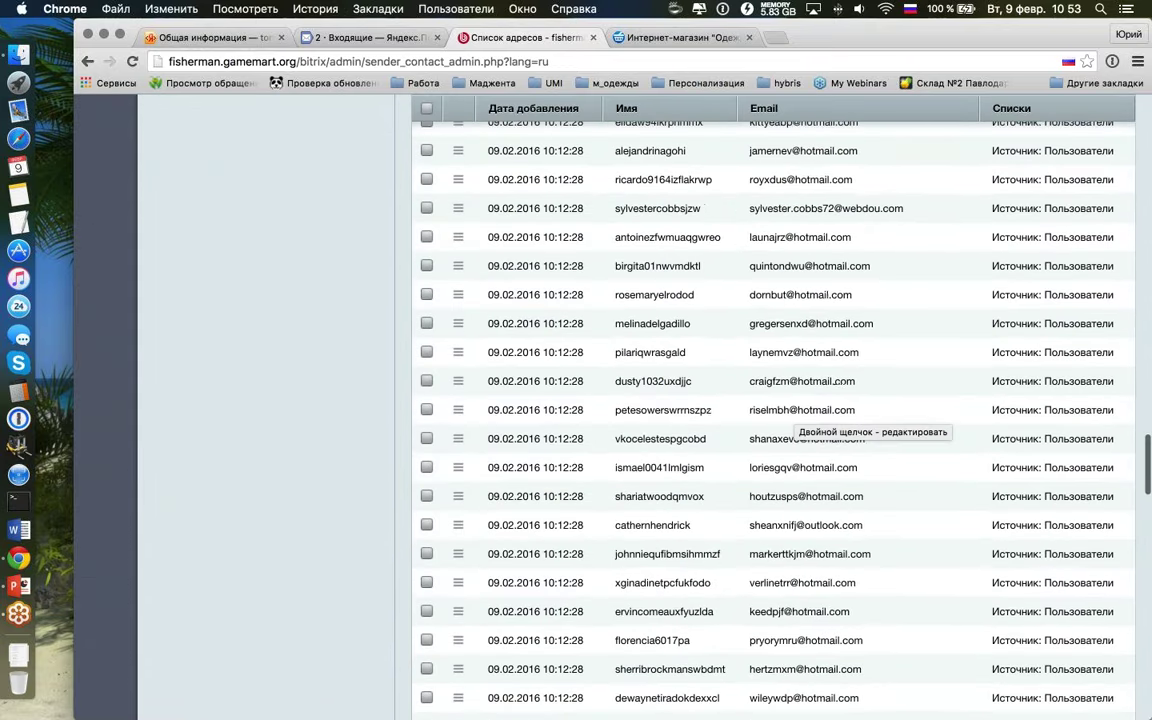
scroll(795, 418, "down", 8)
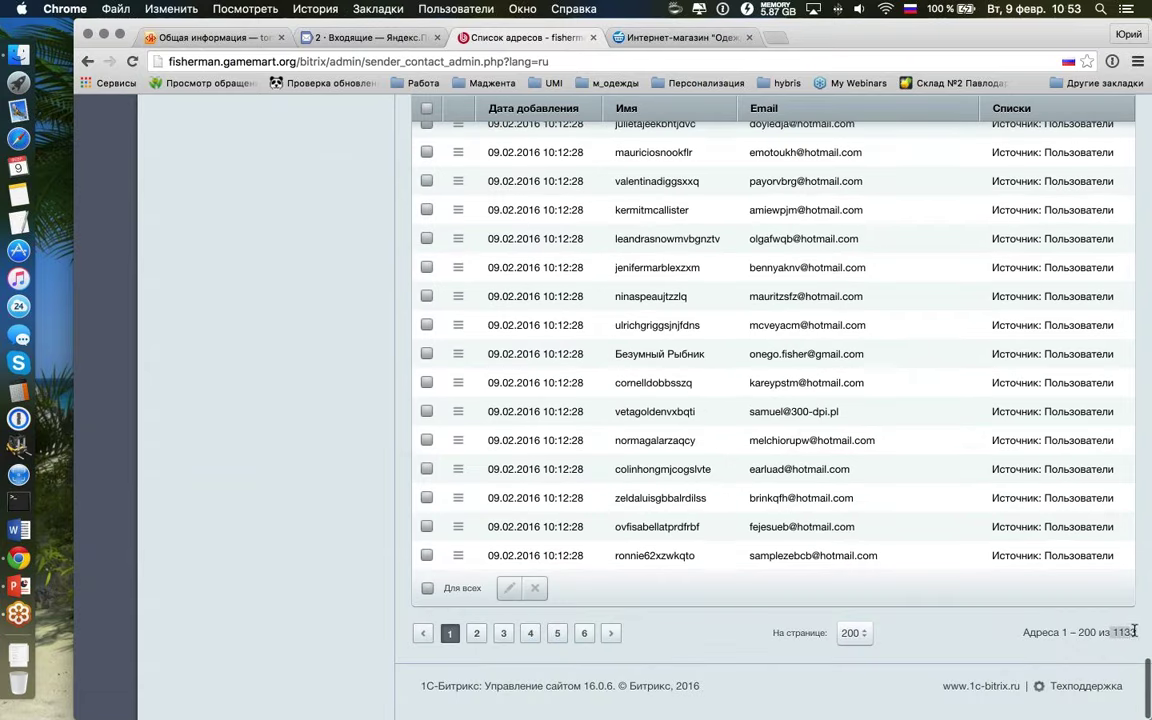
scroll(654, 379, "up", 5)
scroll(654, 379, "up", 15)
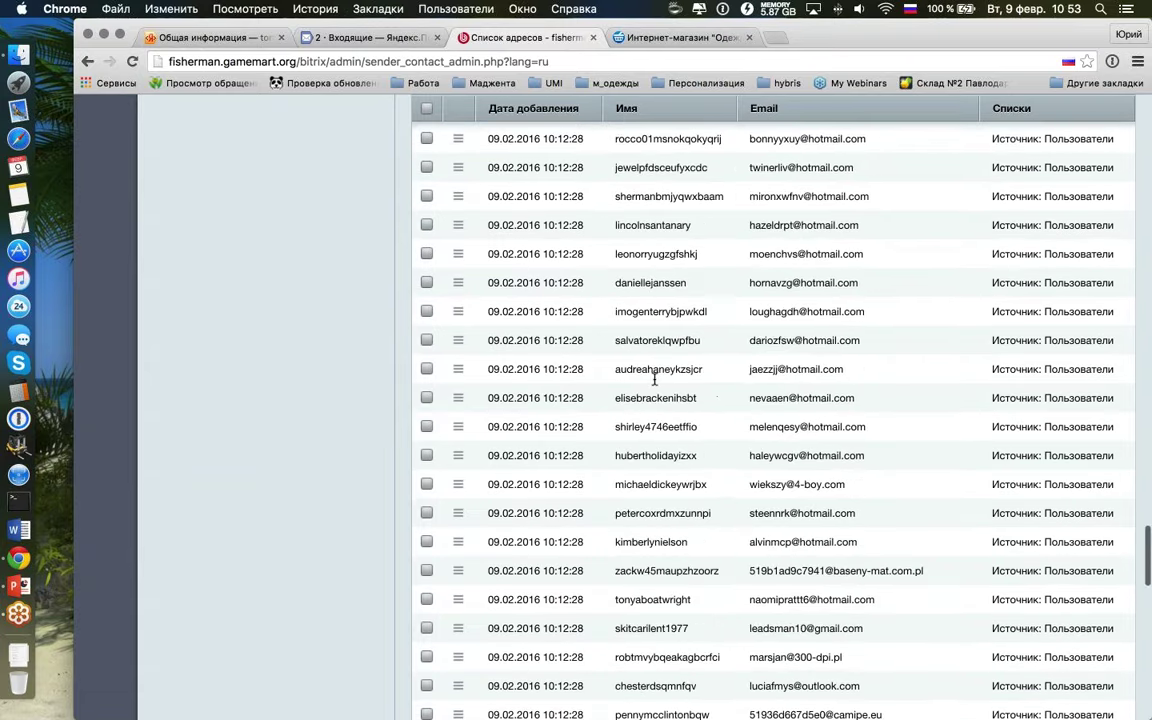
scroll(654, 385, "up", 10)
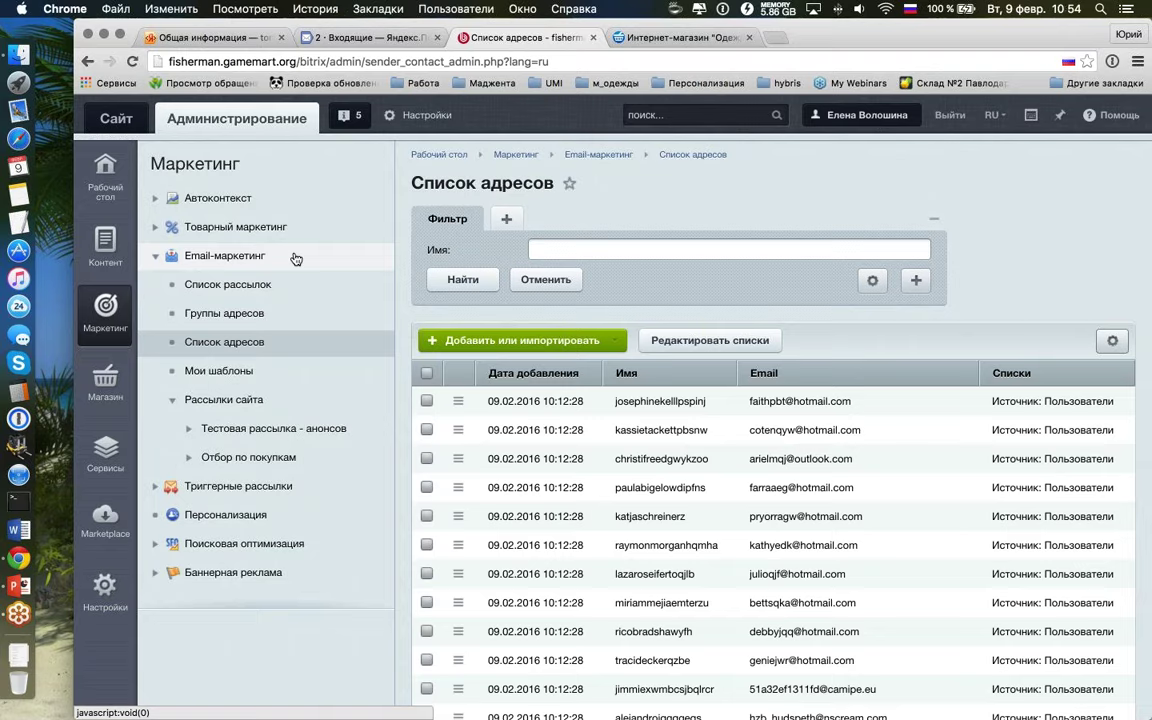
Step: Open the mailing list under Триггерные рассылки and look over the creation wizard's stages and ready-made trigger mailing templates
left_click(155, 257)
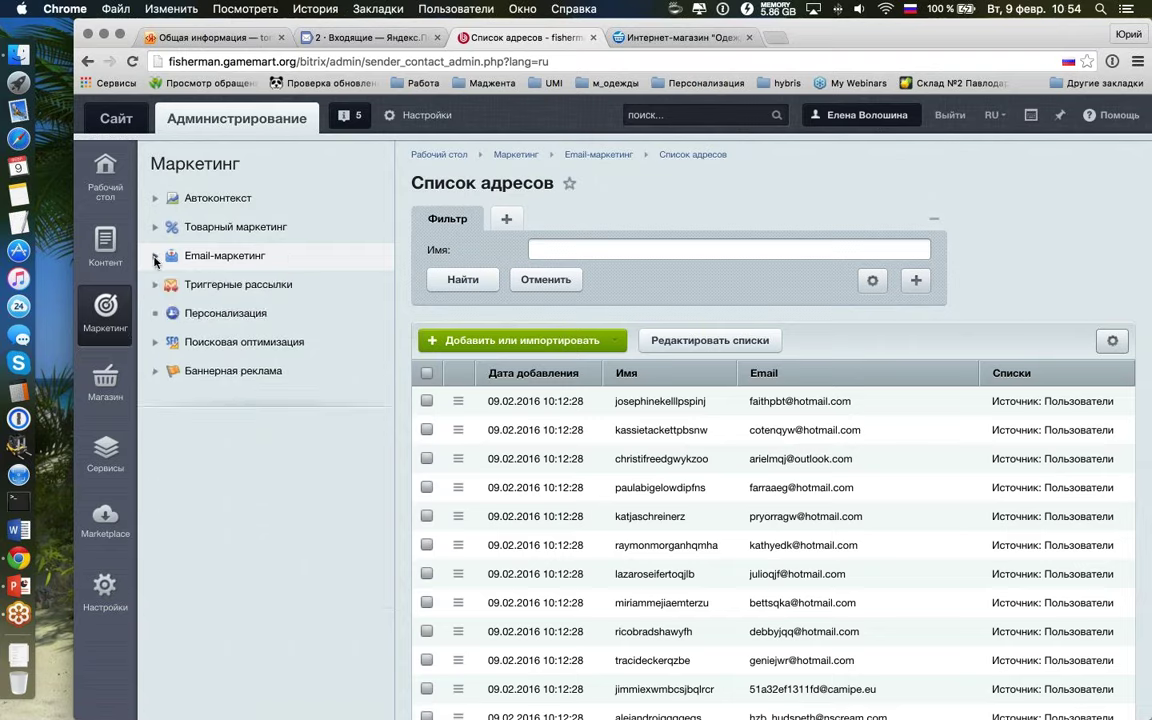
left_click(200, 287)
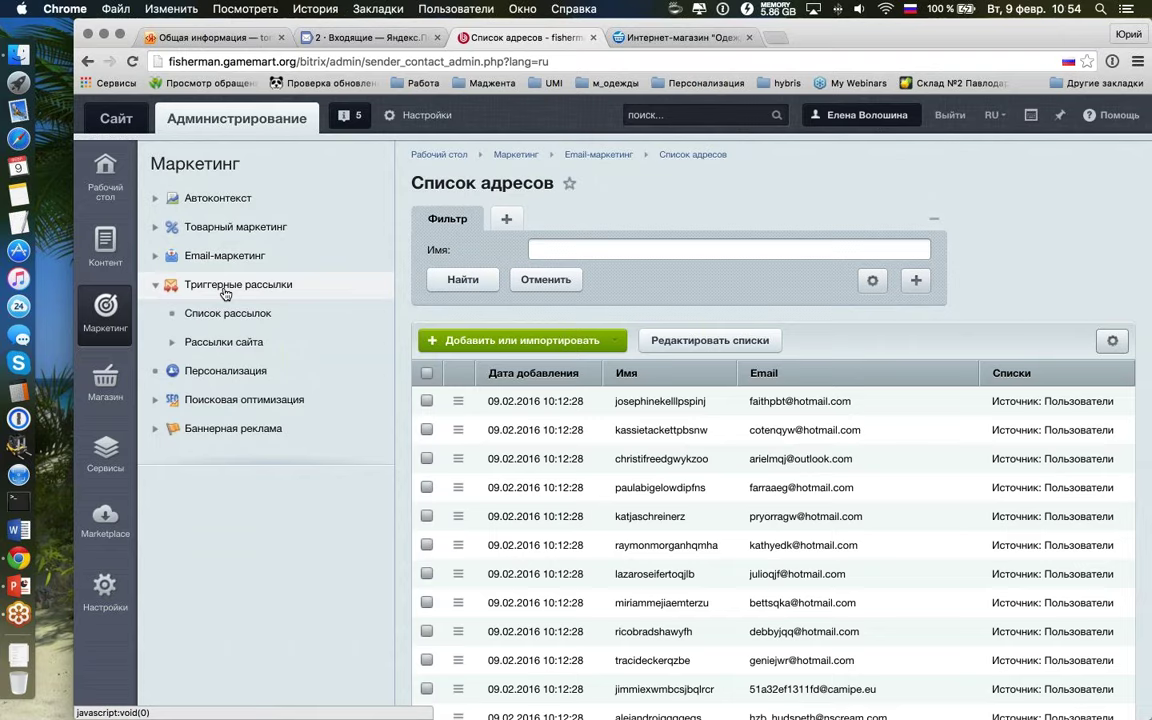
left_click(228, 313)
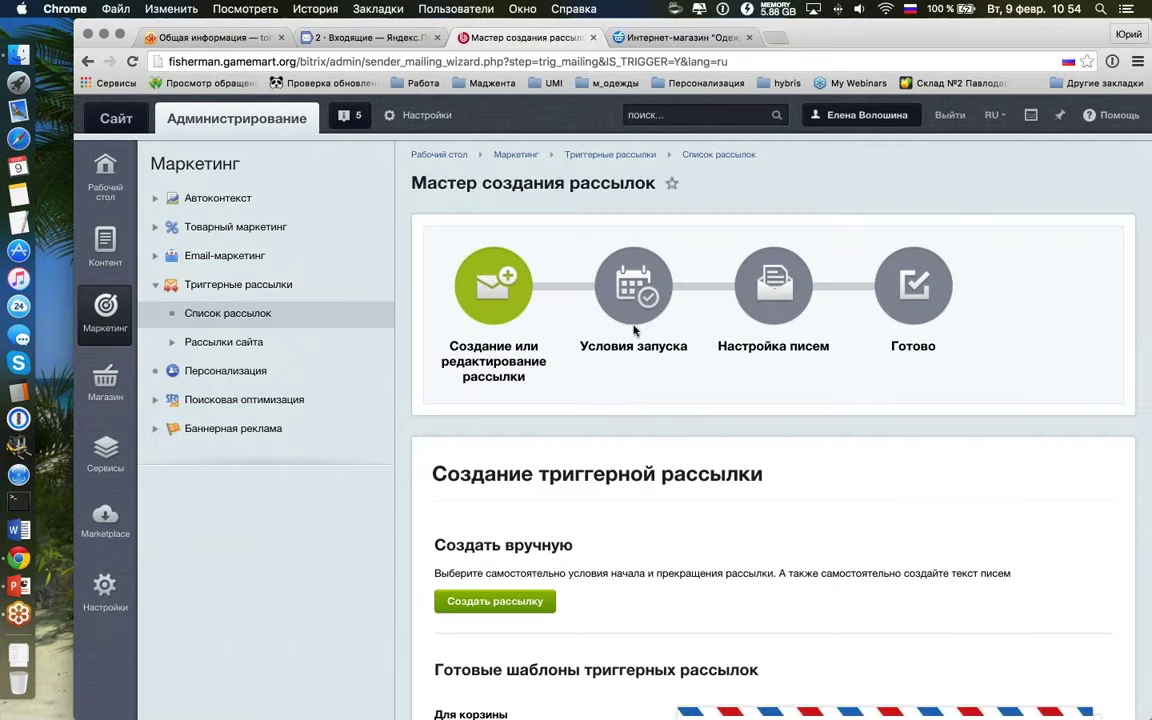
scroll(633, 330, "down", 1)
scroll(633, 330, "up", 1)
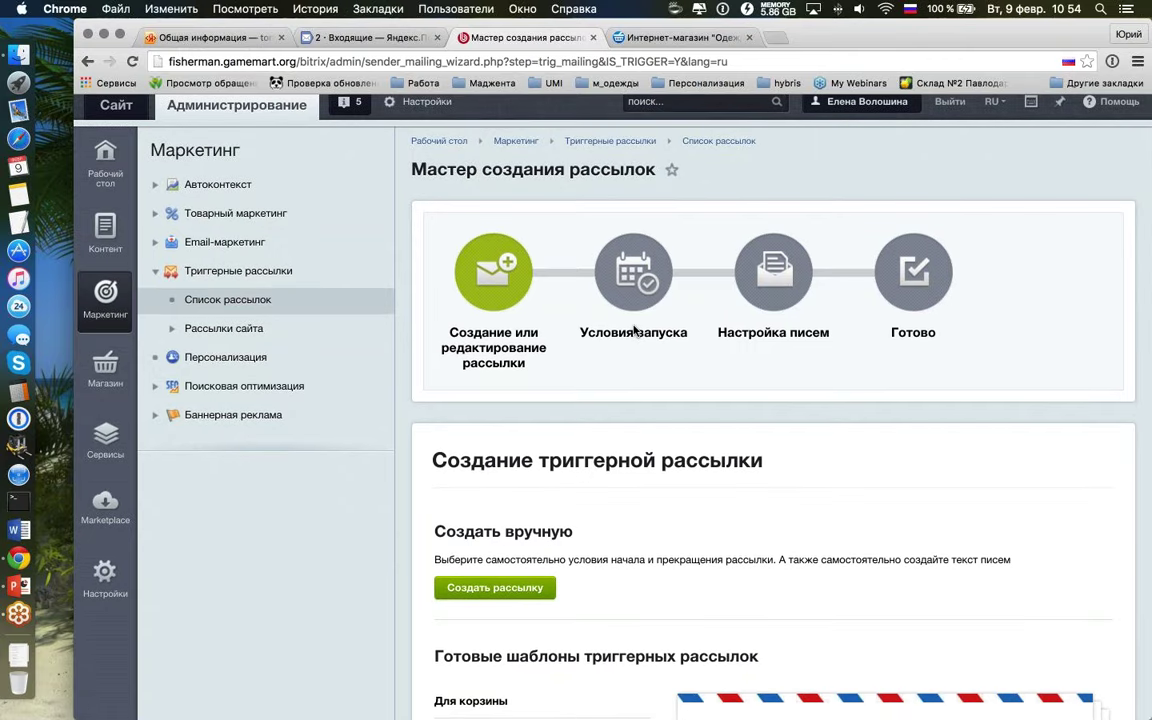
scroll(620, 348, "down", 5)
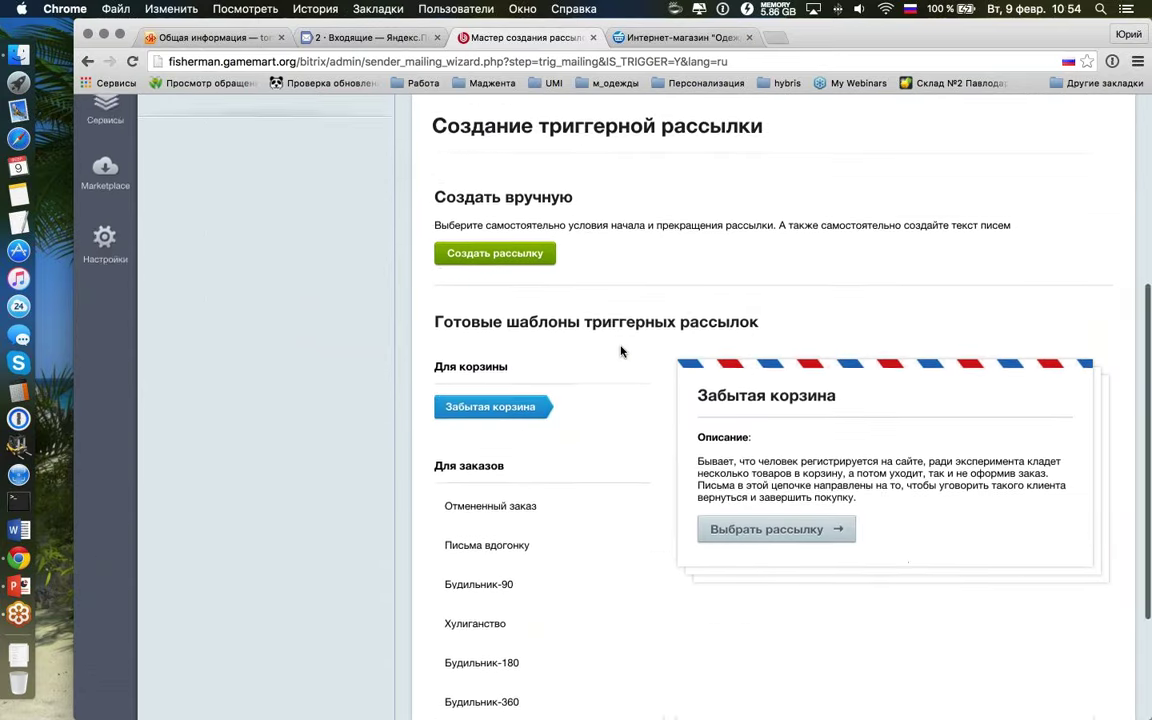
scroll(620, 350, "down", 1)
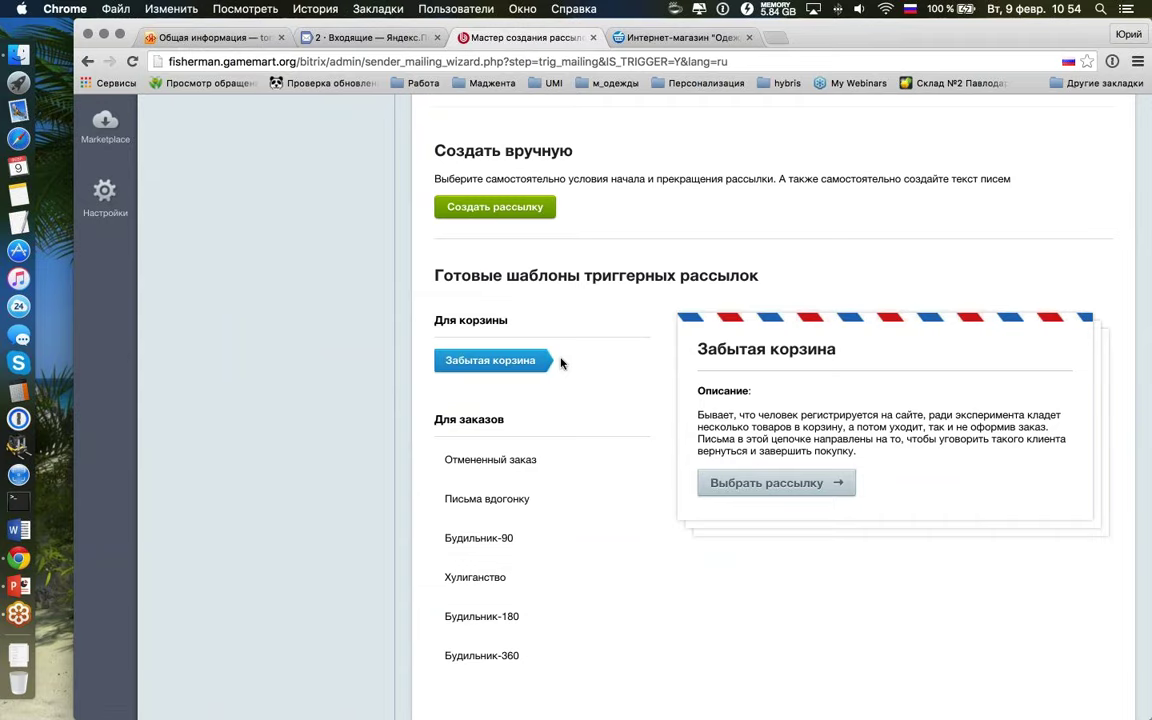
scroll(560, 362, "down", 1)
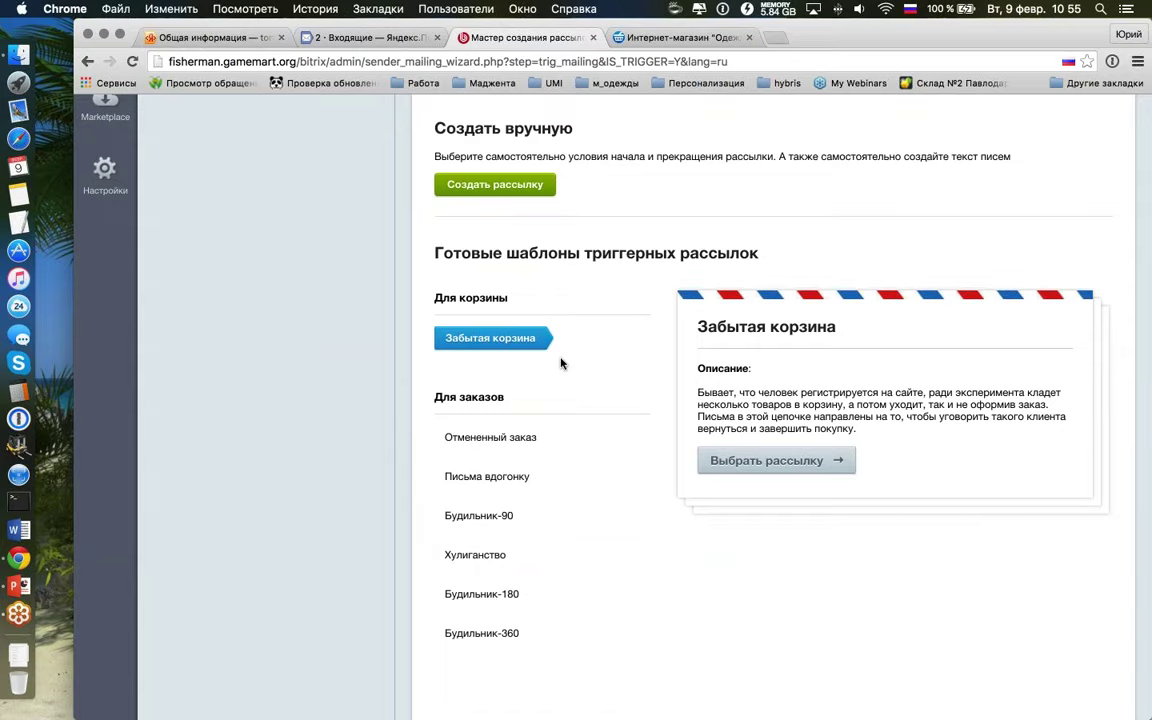
scroll(620, 353, "up", 5)
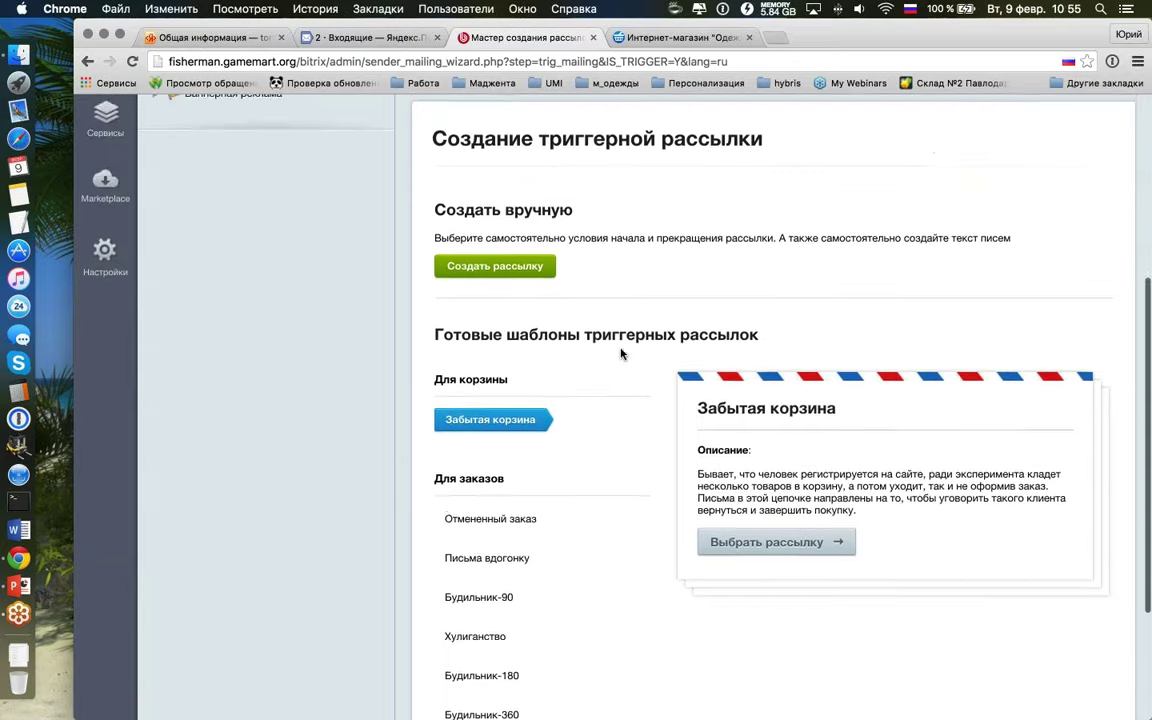
Step: Start a new trigger mailing through the wizard from the mailing list and review the ready-made cart and order templates
left_click(227, 279)
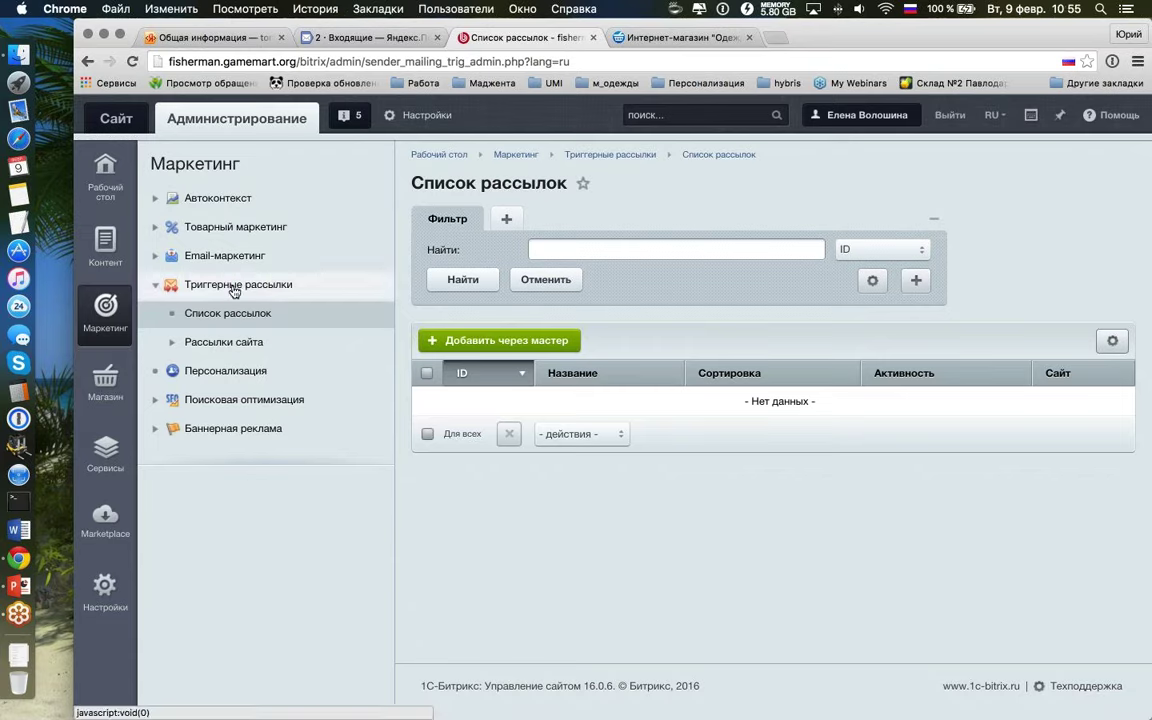
left_click(546, 344)
scroll(546, 340, "down", 5)
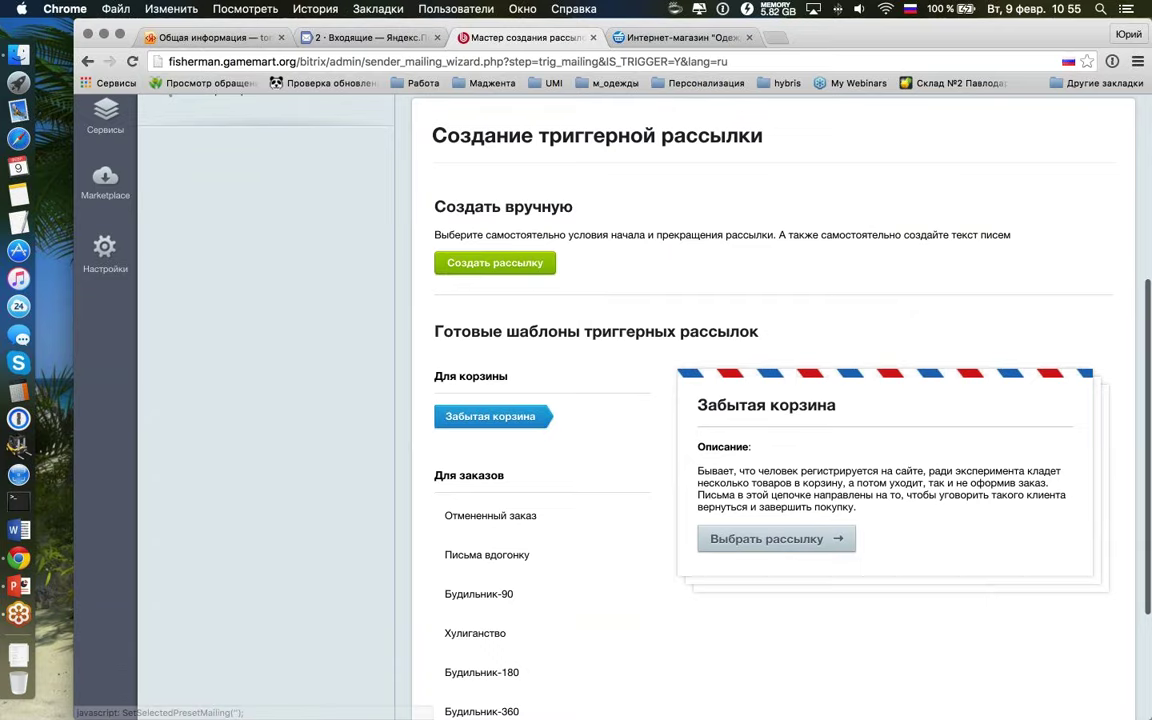
scroll(648, 325, "down", 1)
scroll(648, 323, "down", 1)
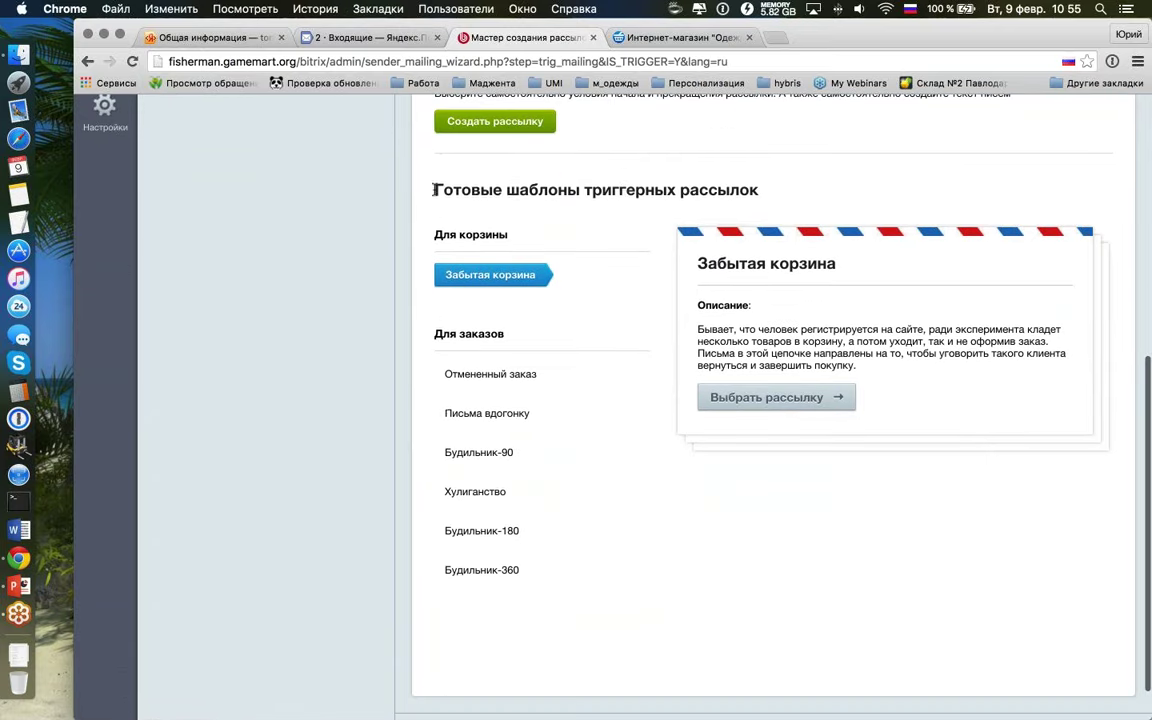
left_click_drag(435, 190, 775, 193)
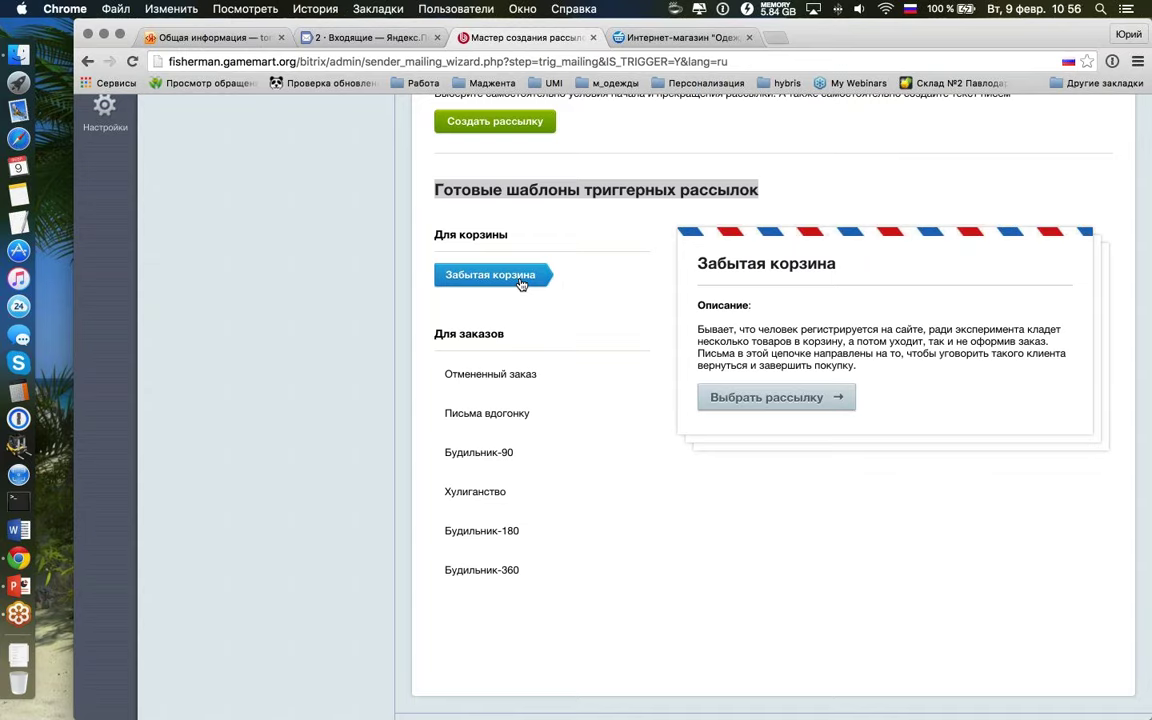
scroll(520, 285, "down", 1)
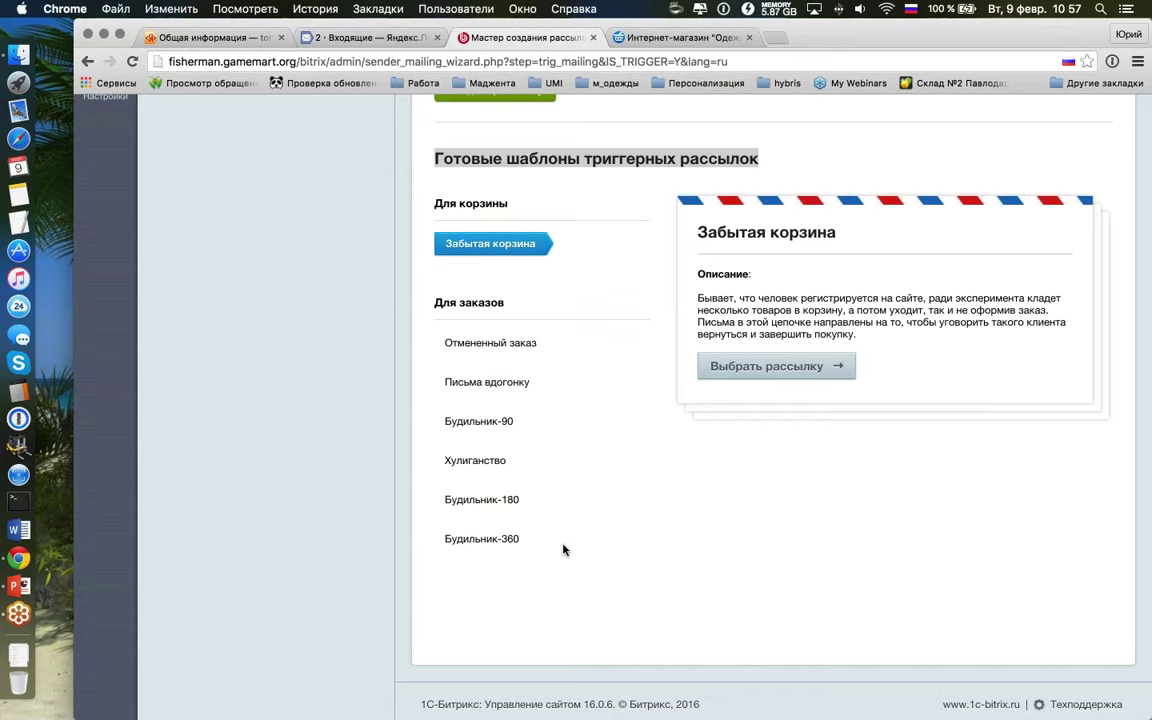
scroll(522, 537, "down", 1)
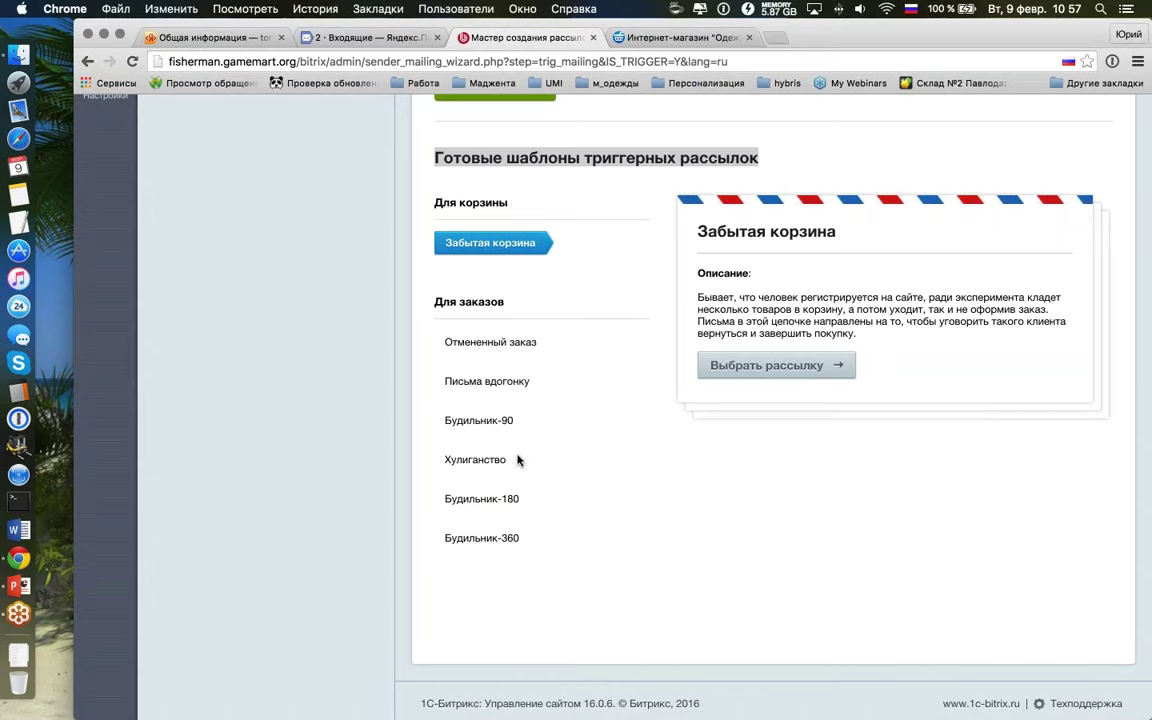
Step: Choose the ready-made order template "Хулиганство" for the new trigger mailing
left_click(478, 459)
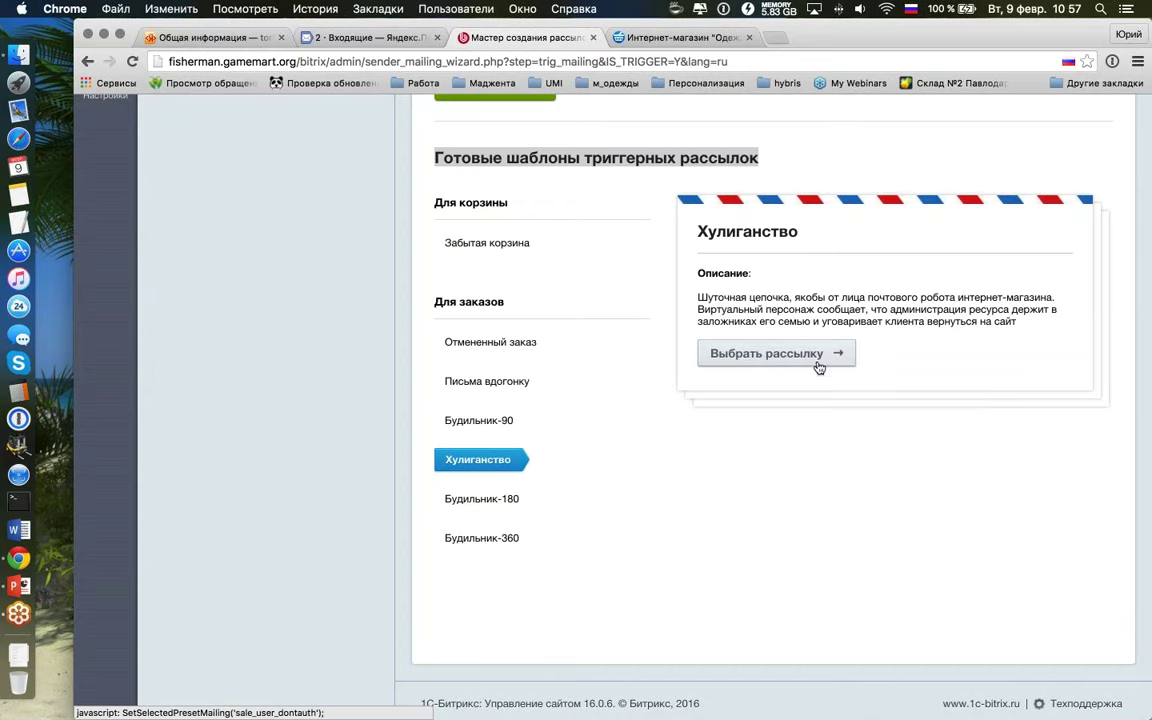
left_click(818, 362)
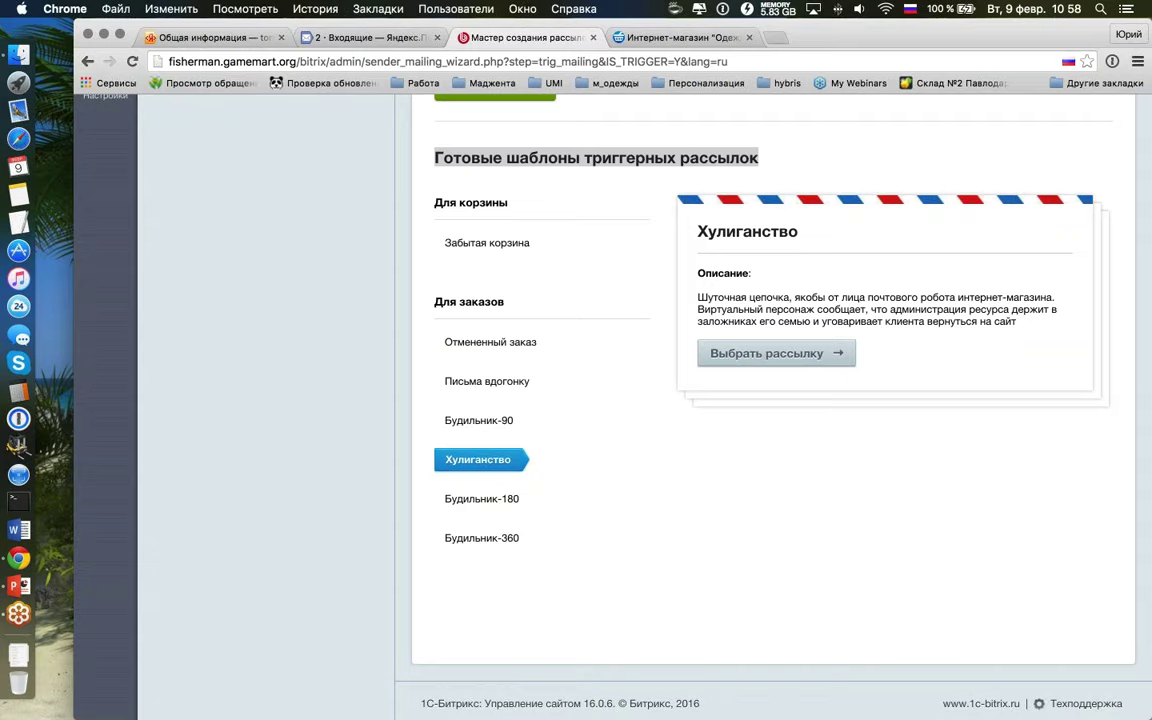
left_click(830, 356)
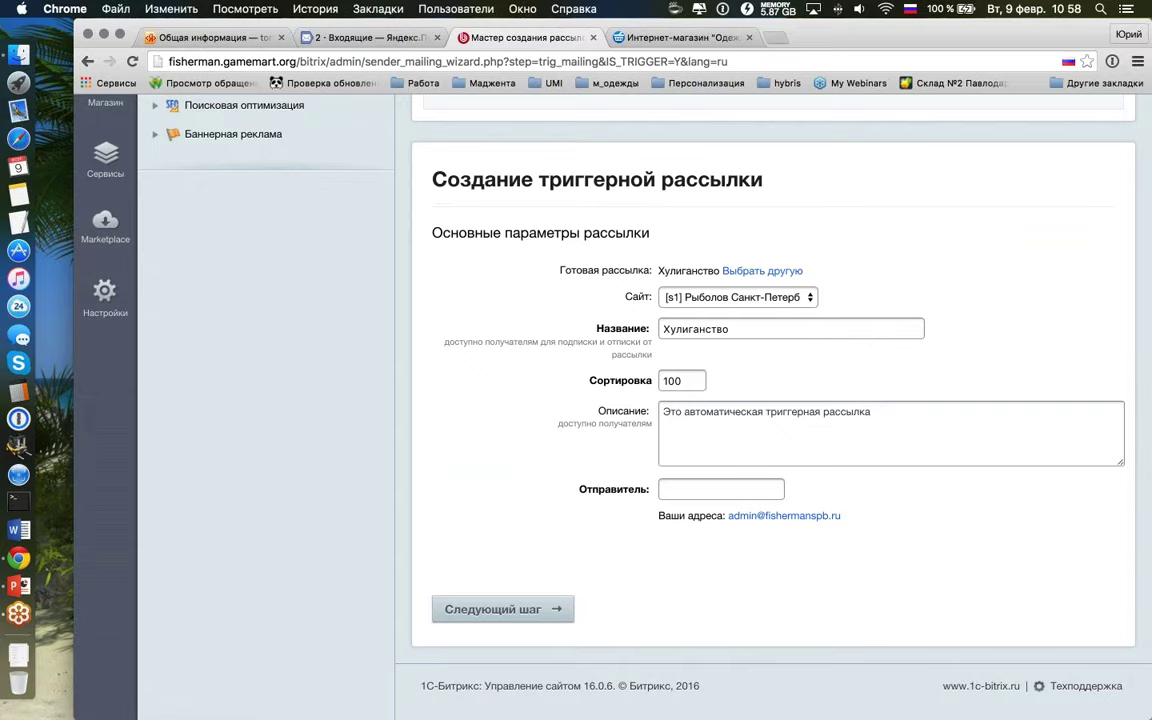
Step: Review the mailing's name and description, fill in the sender with the suggested e-mail address, and proceed to the launch conditions
scroll(874, 375, "up", 3)
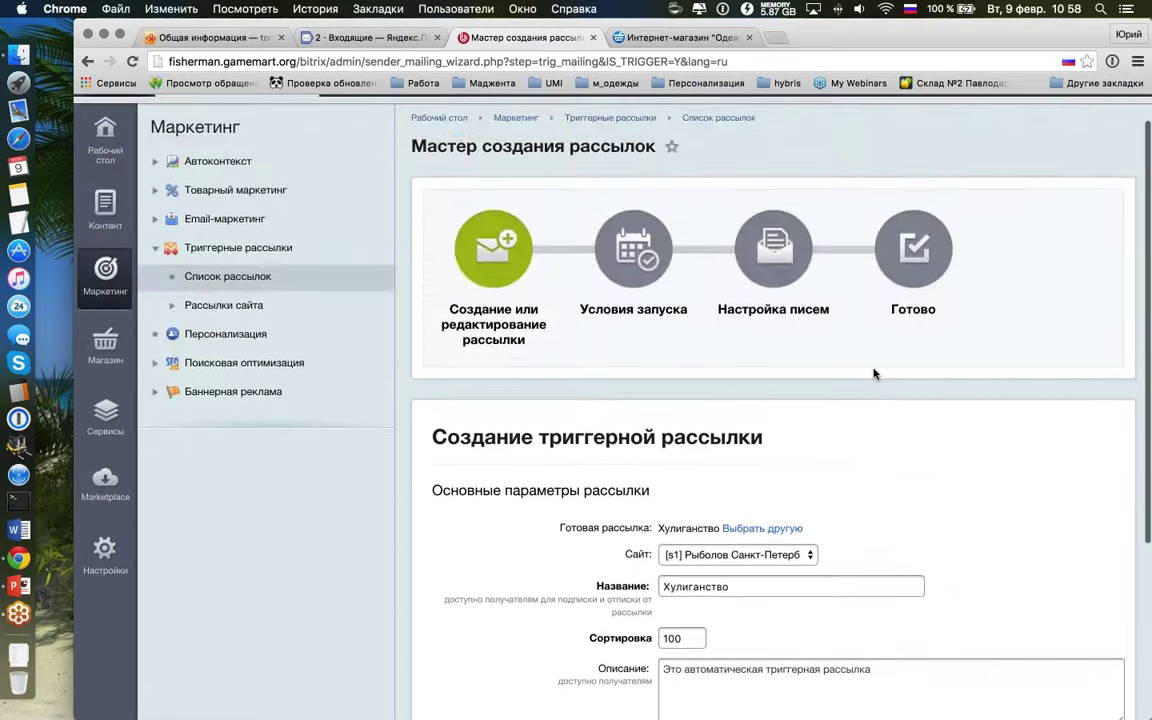
scroll(874, 375, "down", 4)
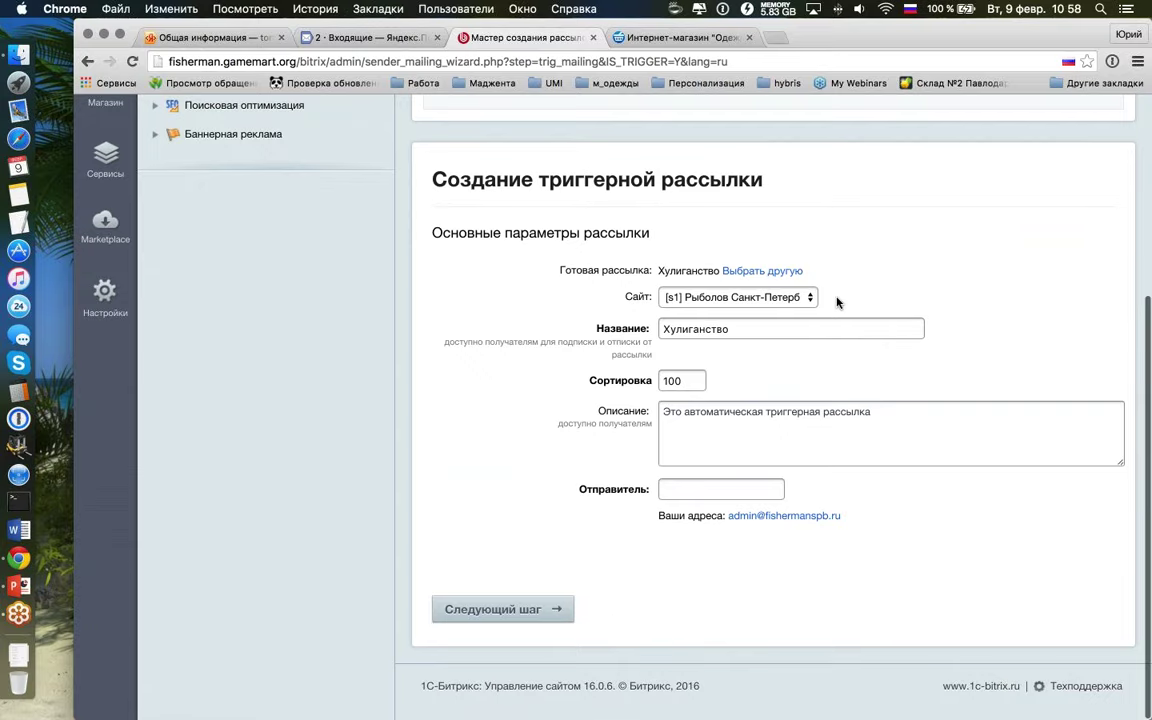
left_click_drag(779, 317, 635, 324)
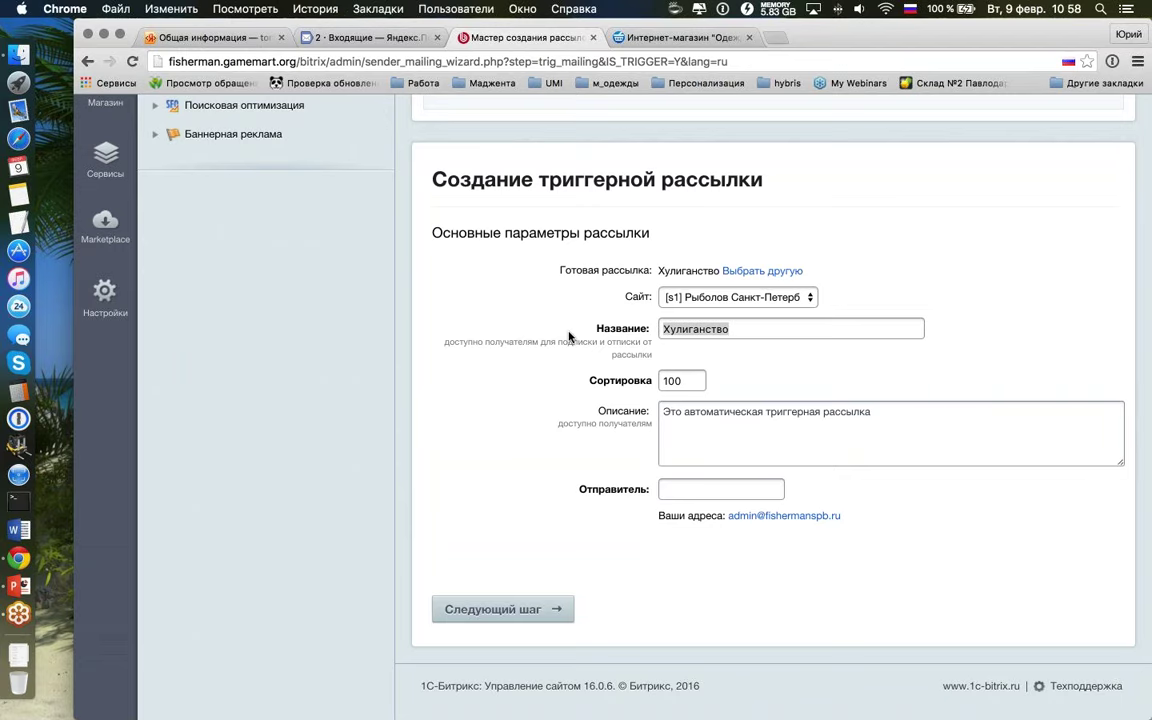
left_click_drag(873, 413, 501, 399)
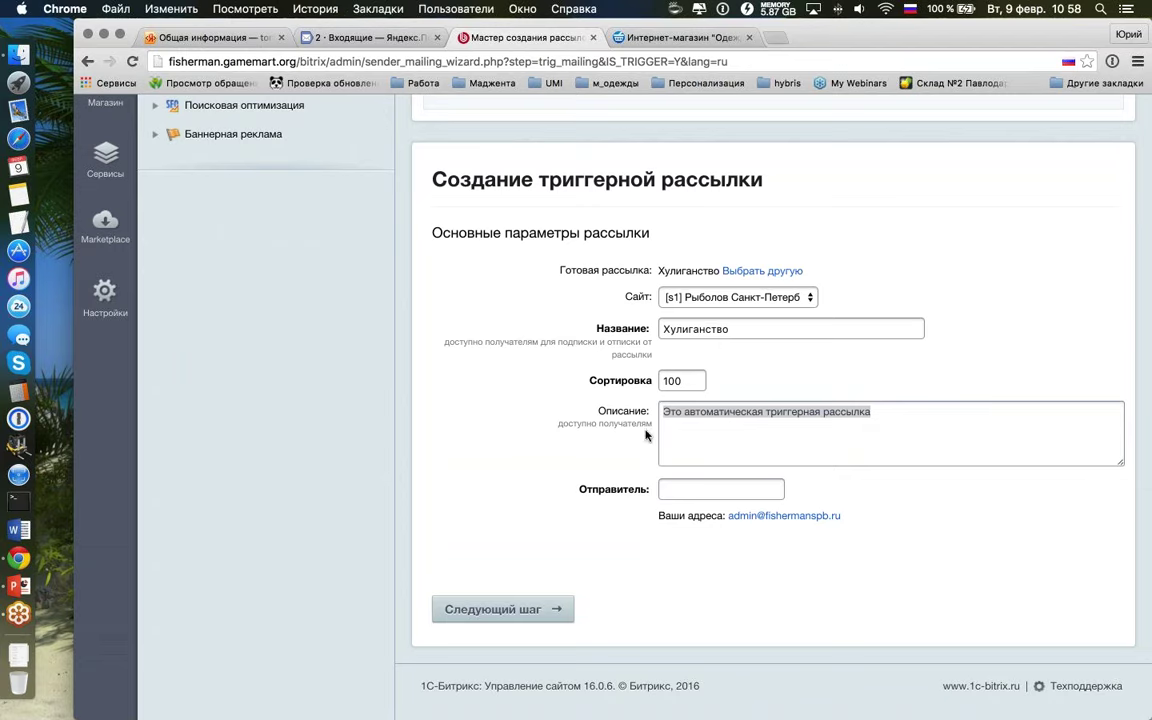
left_click(761, 514)
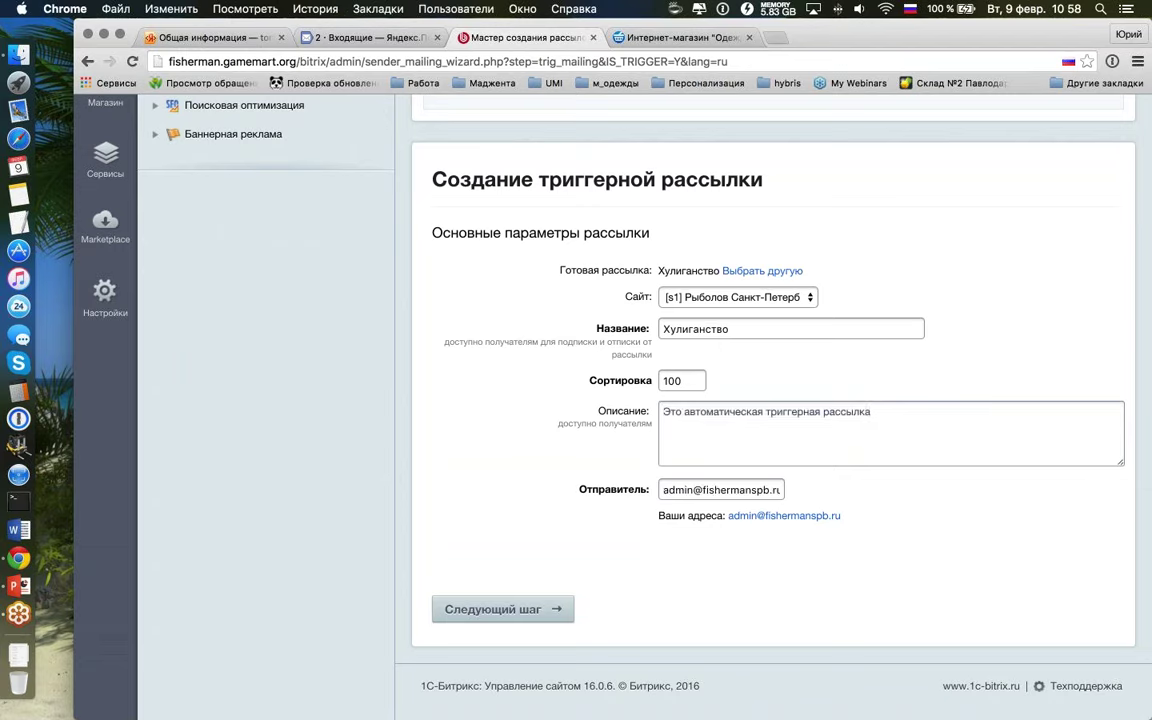
left_click(502, 609)
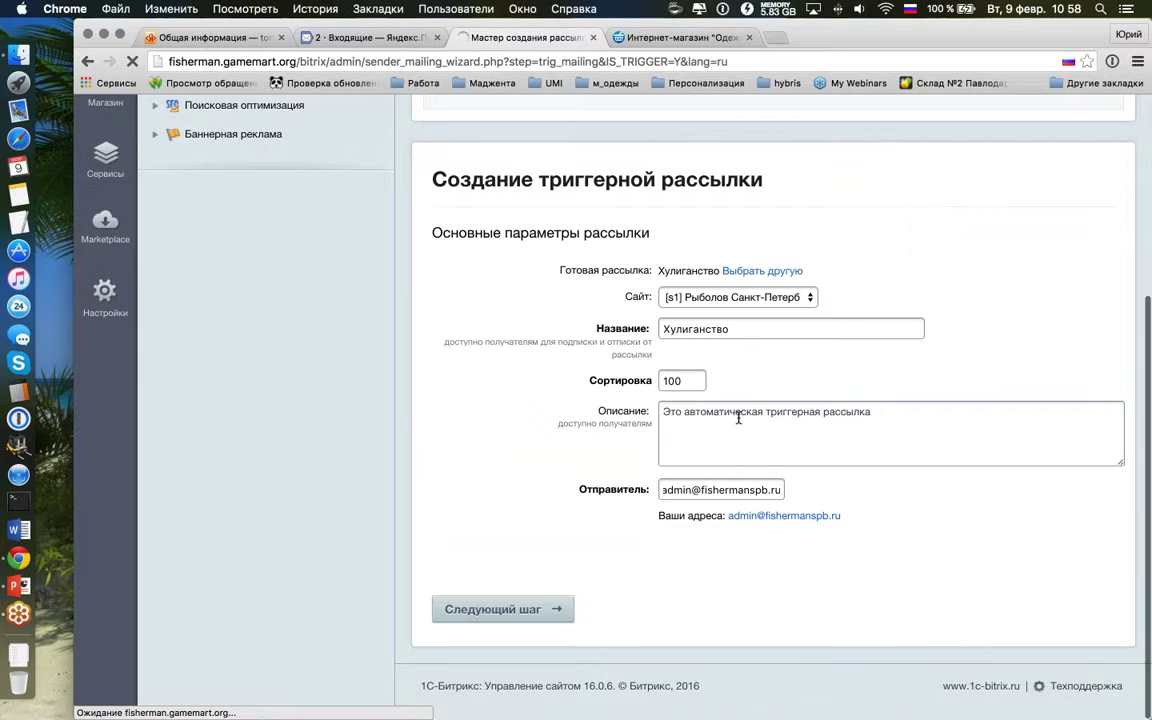
Step: Examine the available launch conditions, keep "Давно не заходил на сайт", and open the hint for "Обработать старые данные"
scroll(735, 415, "down", 5)
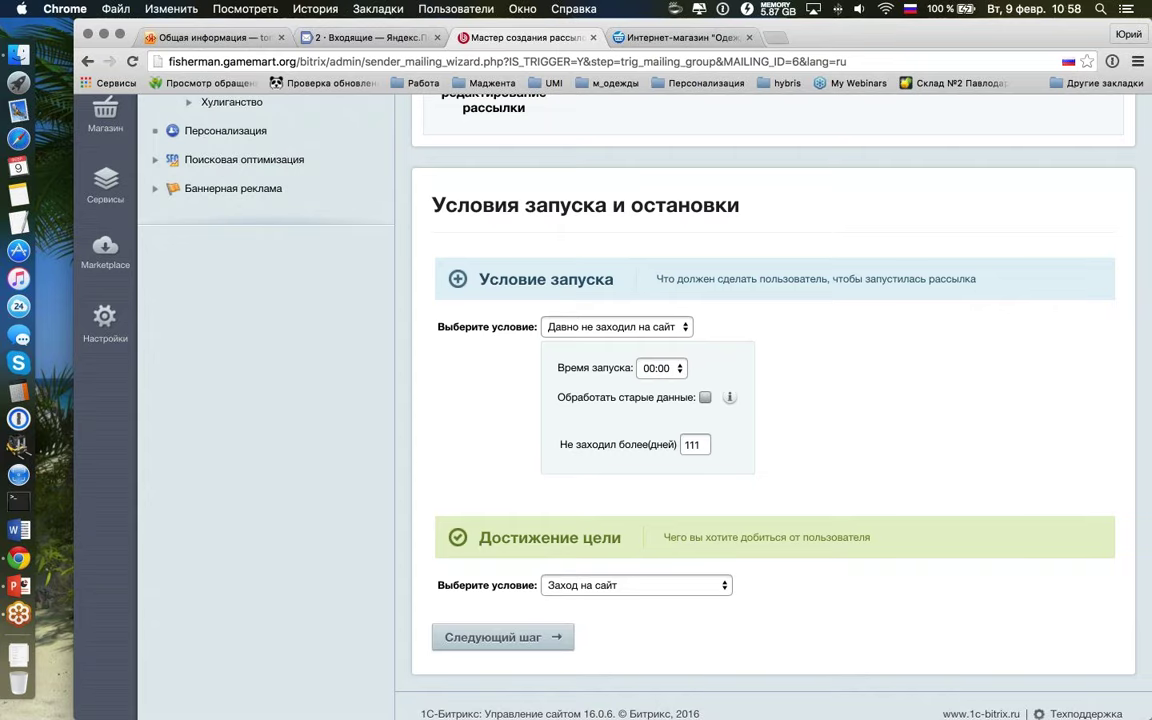
left_click(684, 330)
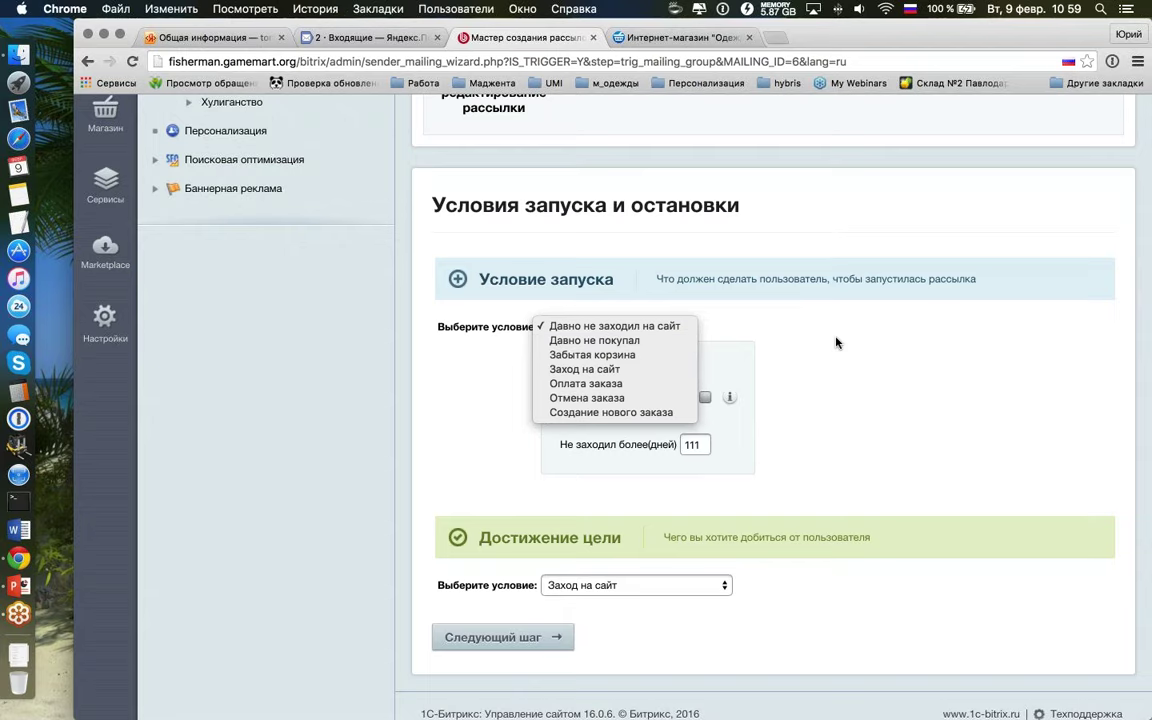
left_click(571, 298)
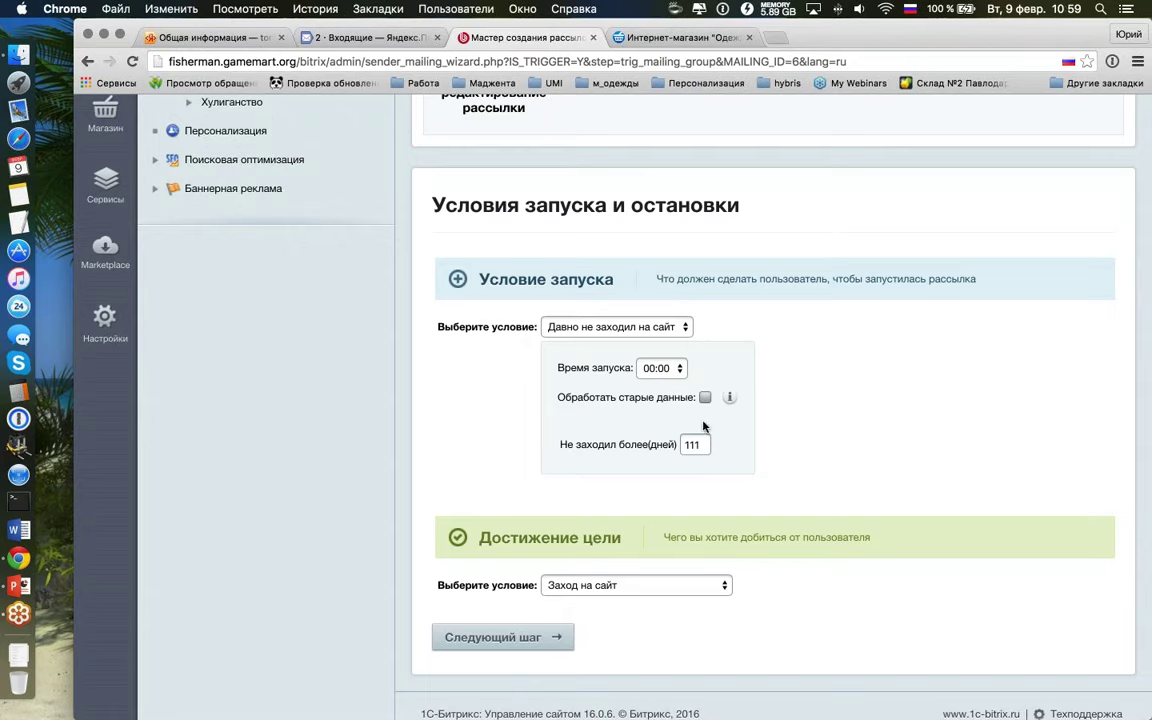
left_click(616, 440)
scroll(818, 411, "down", 1)
left_click(733, 370)
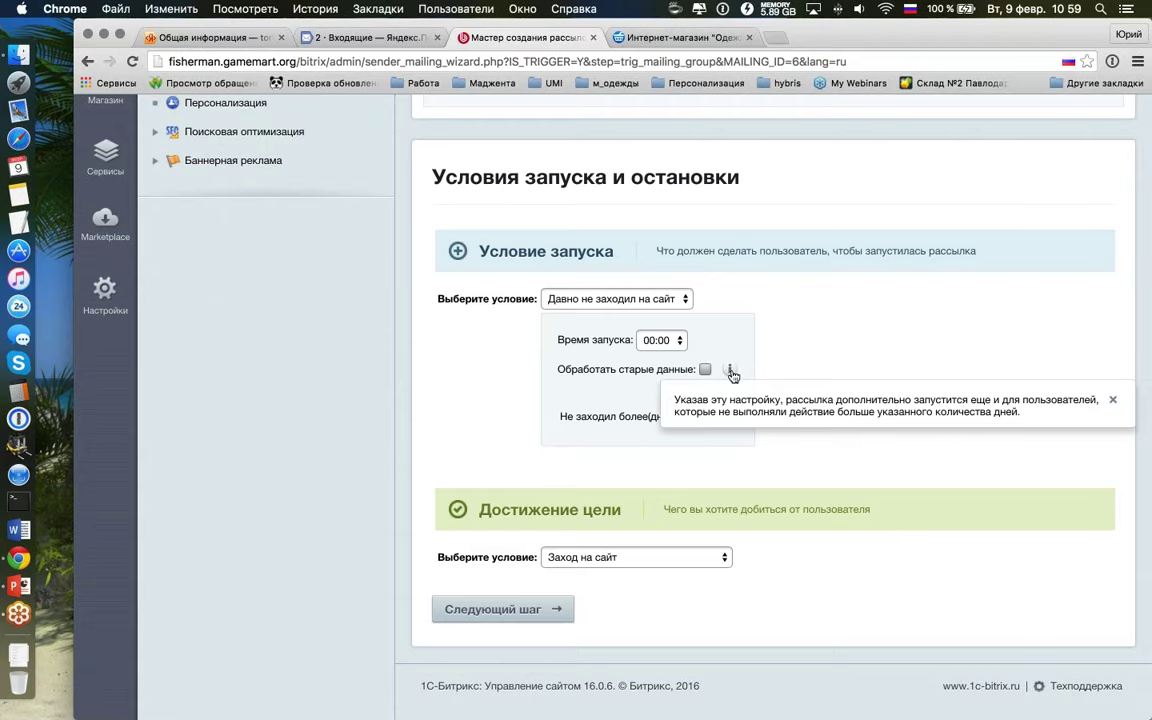
Step: Close the hint, enable "Обработать старые данные" for the launch condition, keep the goal "Заход на сайт", and proceed to the next wizard step
left_click(944, 357)
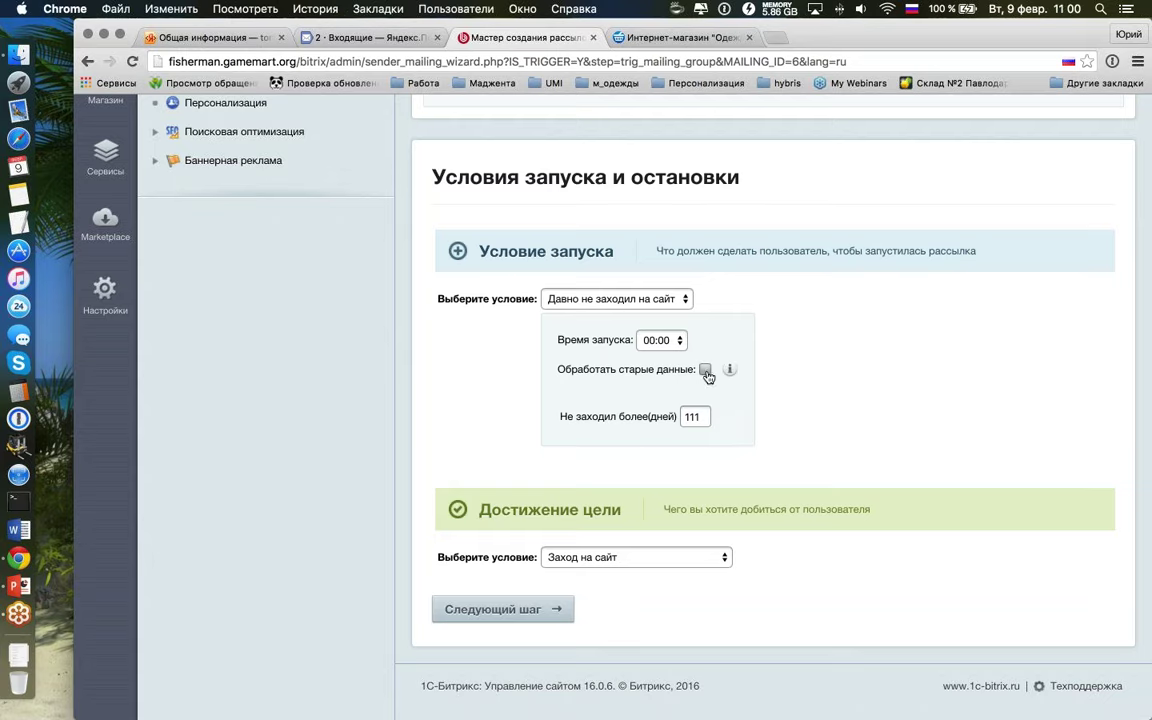
double_click(694, 416)
left_click(705, 369)
double_click(688, 416)
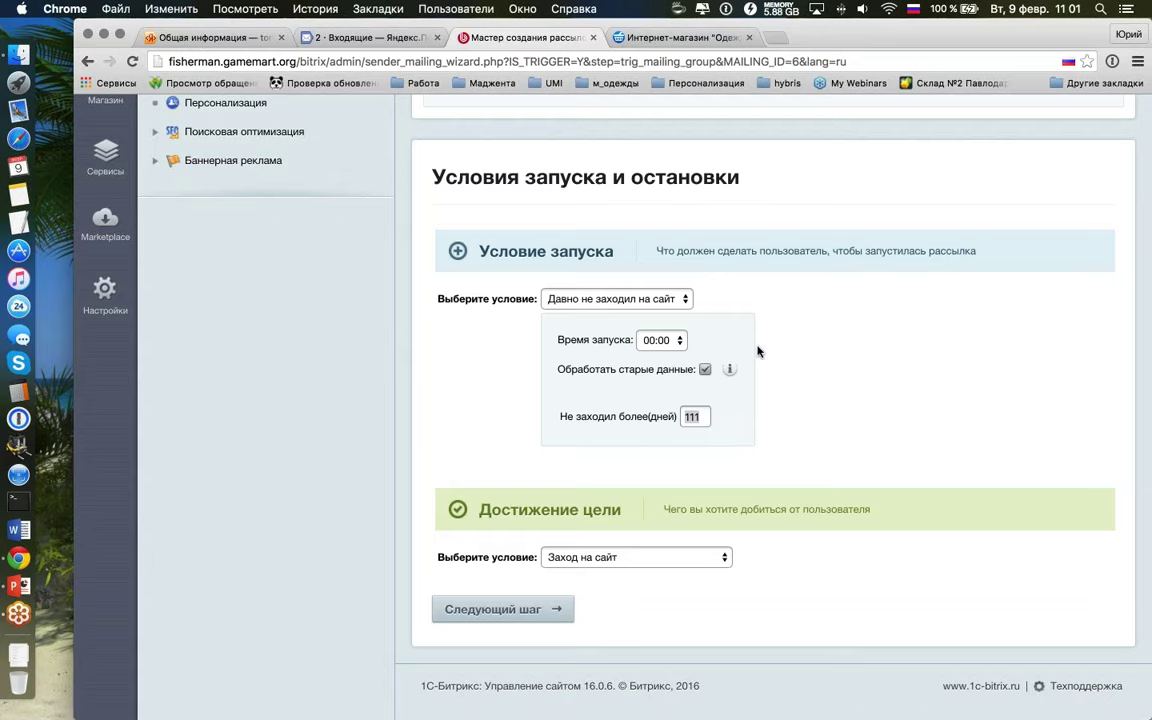
left_click(706, 372)
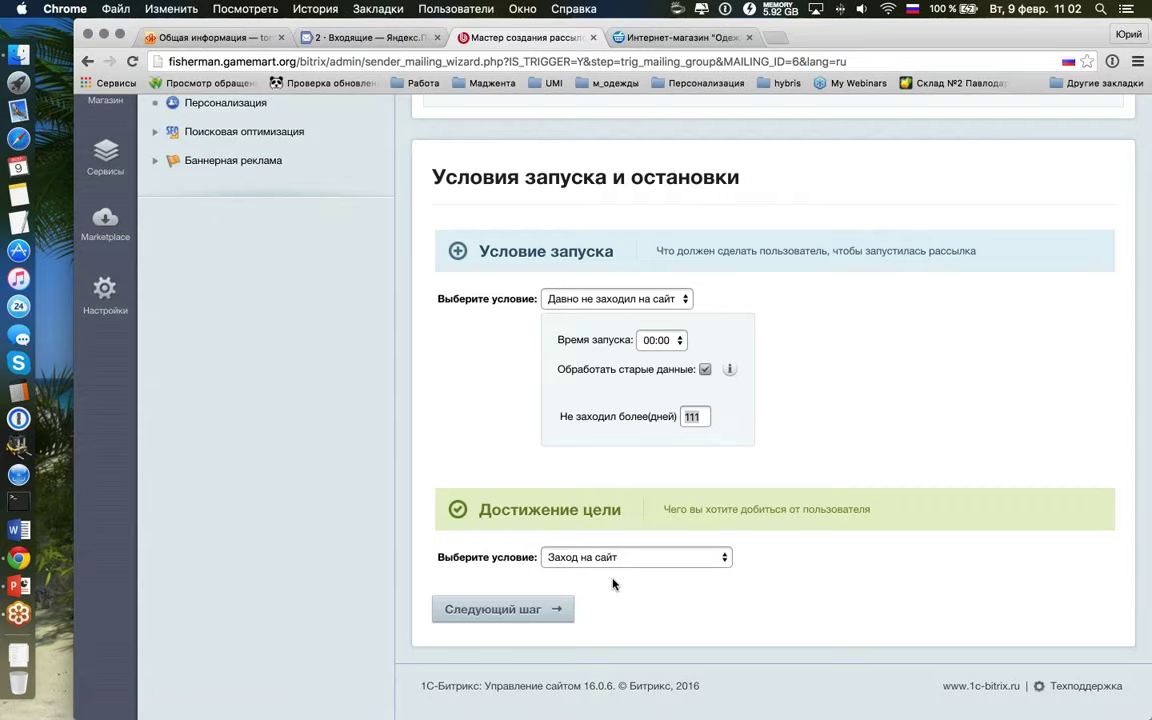
left_click(564, 611)
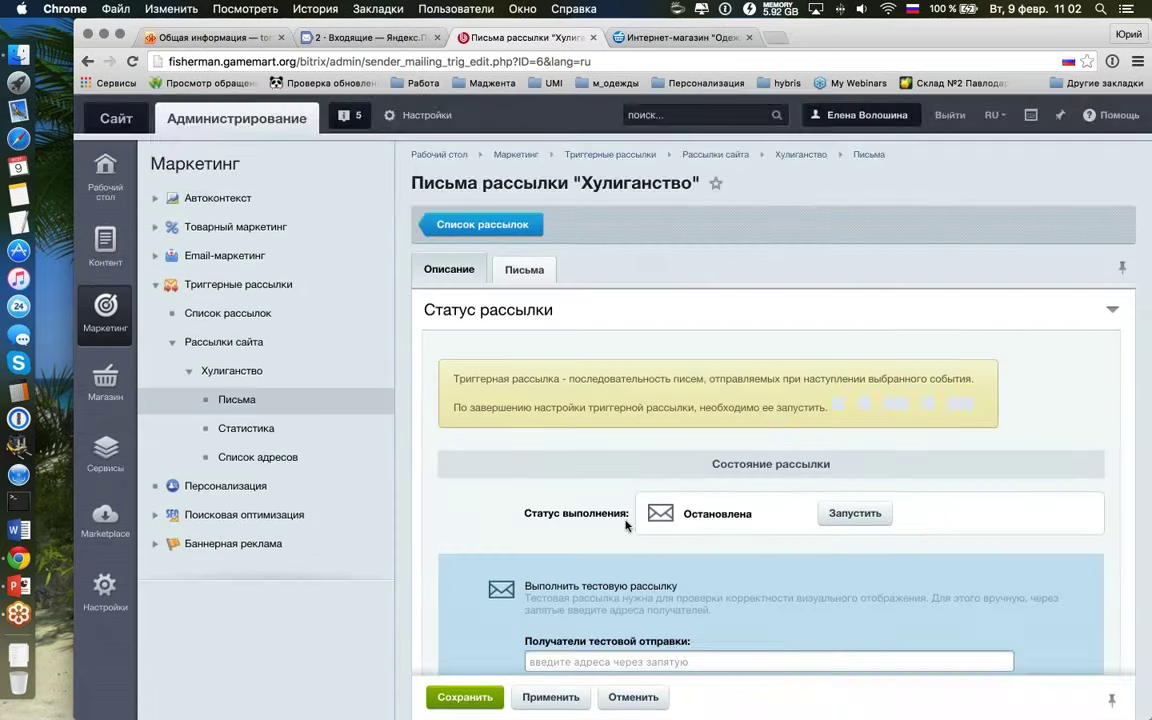
Step: Open the letters of the "Хулиганство" mailing and examine the launch event, the letter order, the sending intervals and the goal
scroll(627, 525, "down", 3)
scroll(627, 525, "up", 1)
left_click(524, 182)
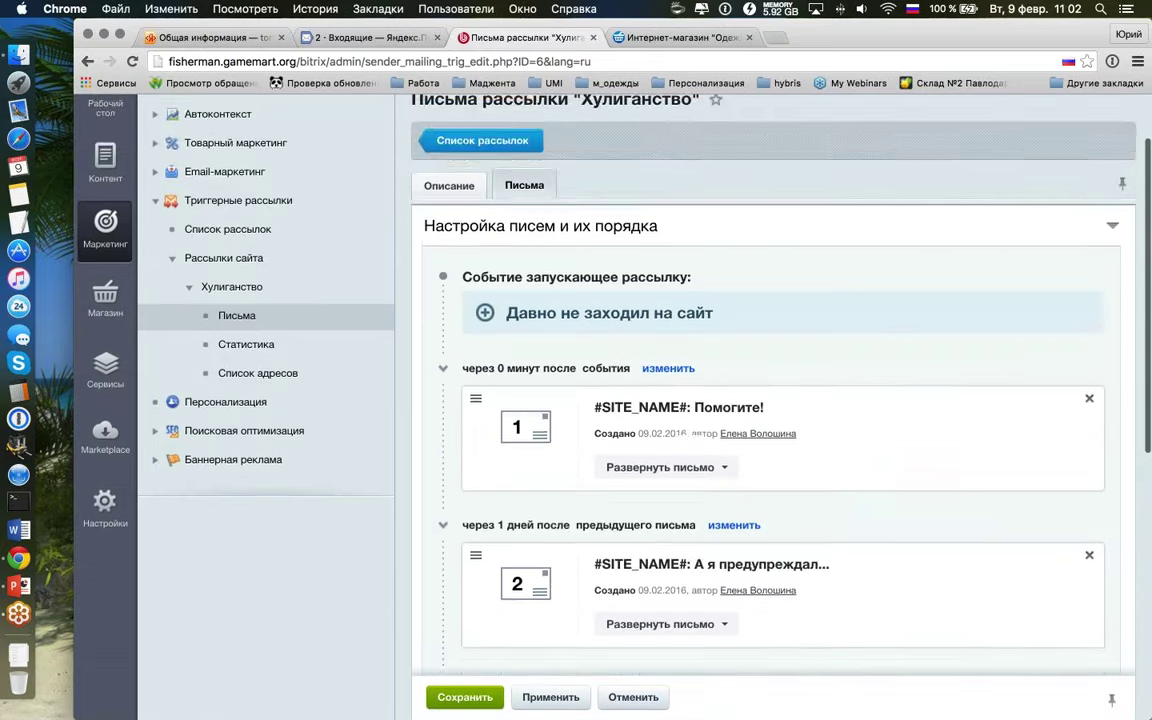
scroll(543, 355, "down", 3)
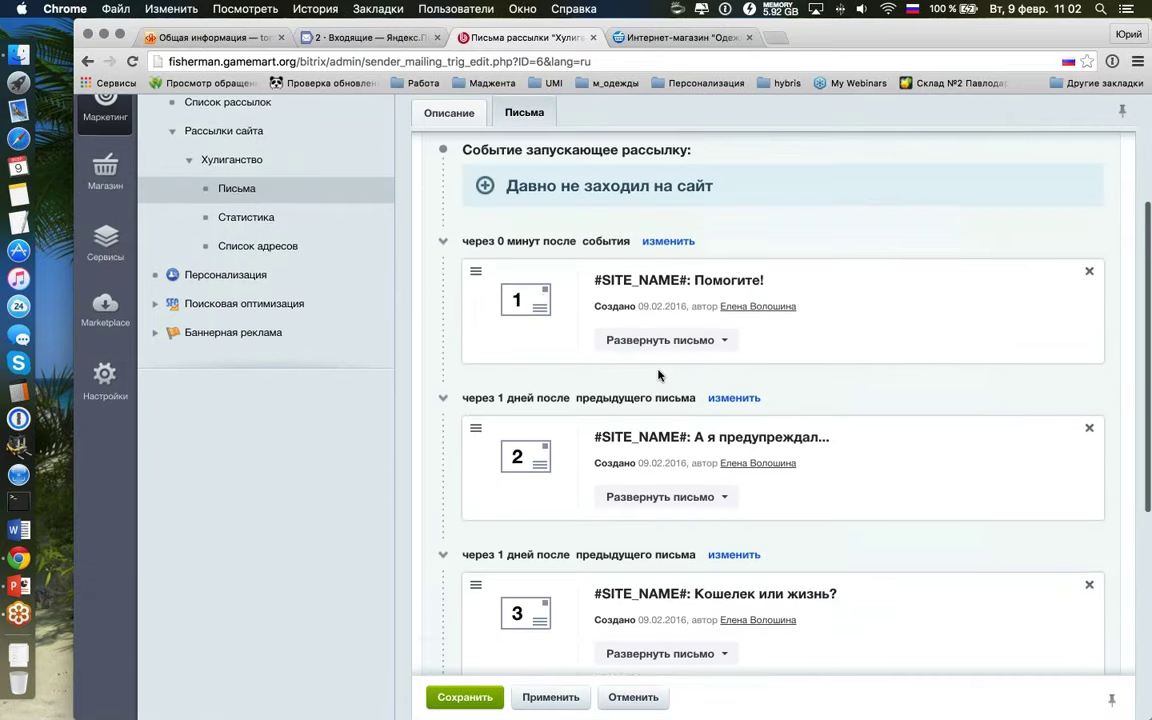
scroll(658, 375, "down", 9)
scroll(658, 375, "up", 7)
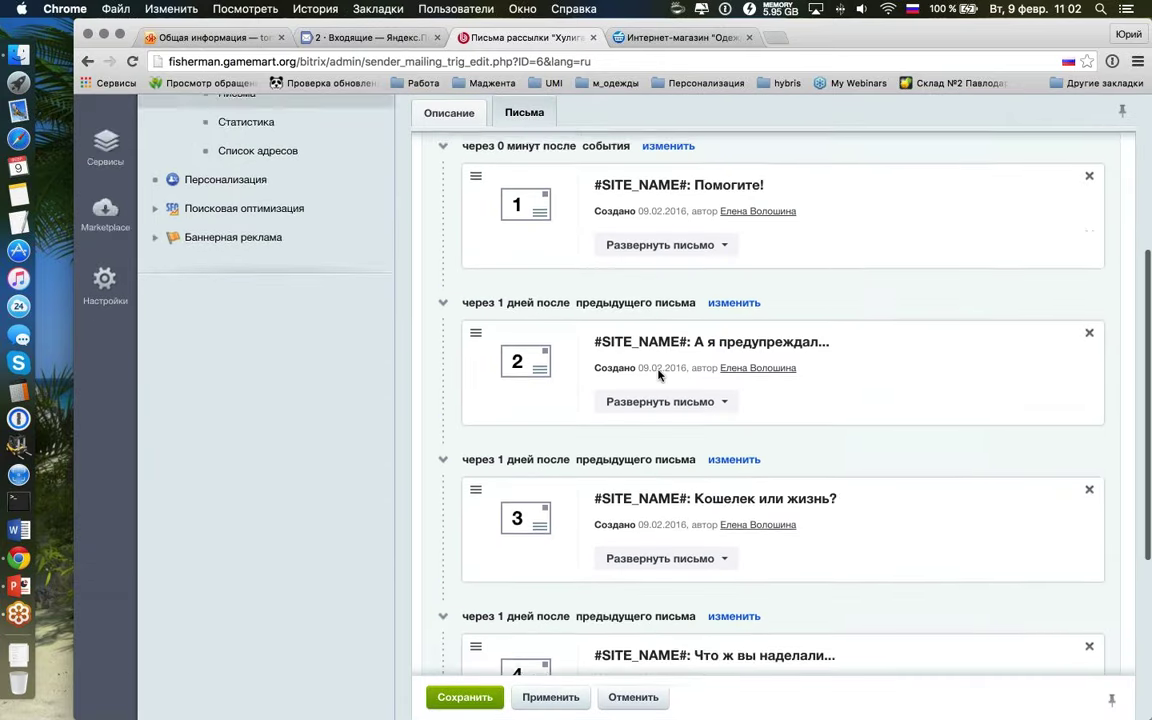
scroll(658, 375, "up", 2)
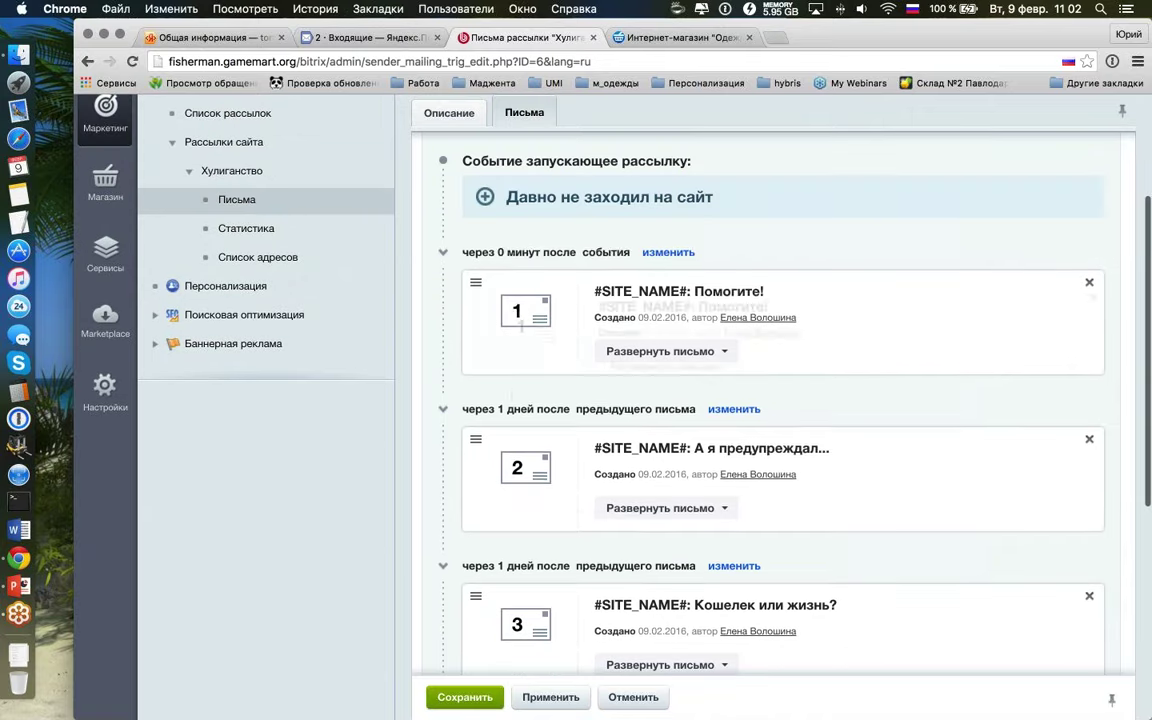
left_click_drag(476, 283, 555, 334)
scroll(555, 334, "down", 5)
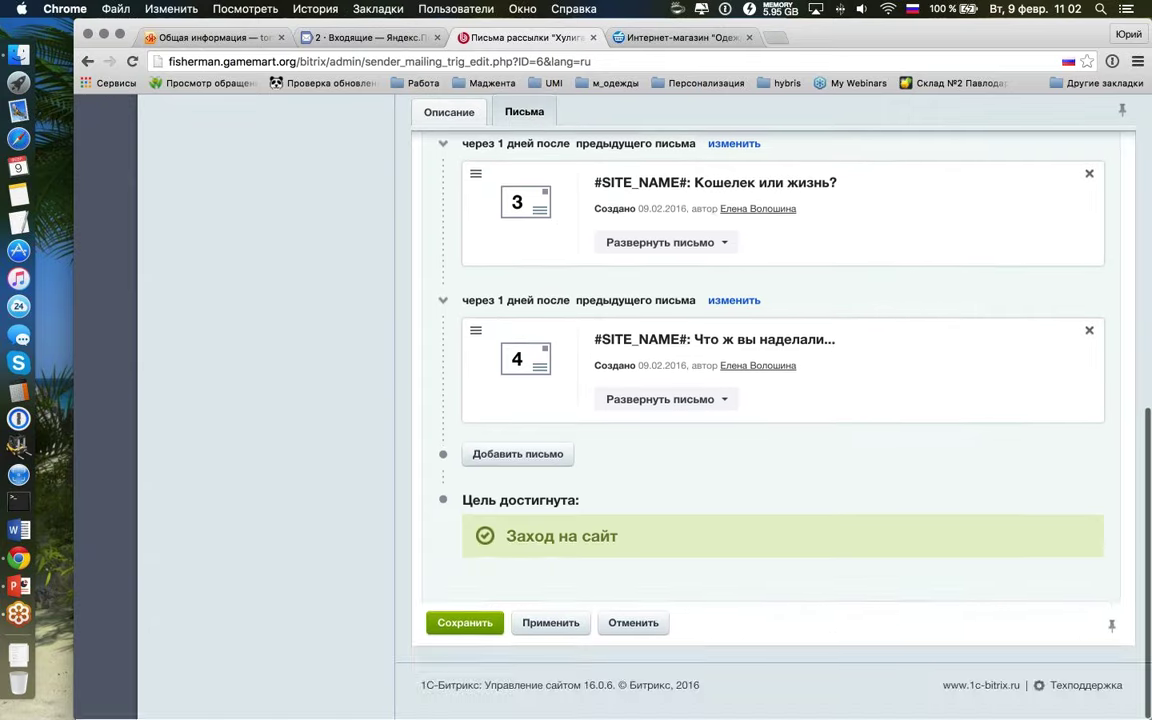
scroll(630, 450, "up", 4)
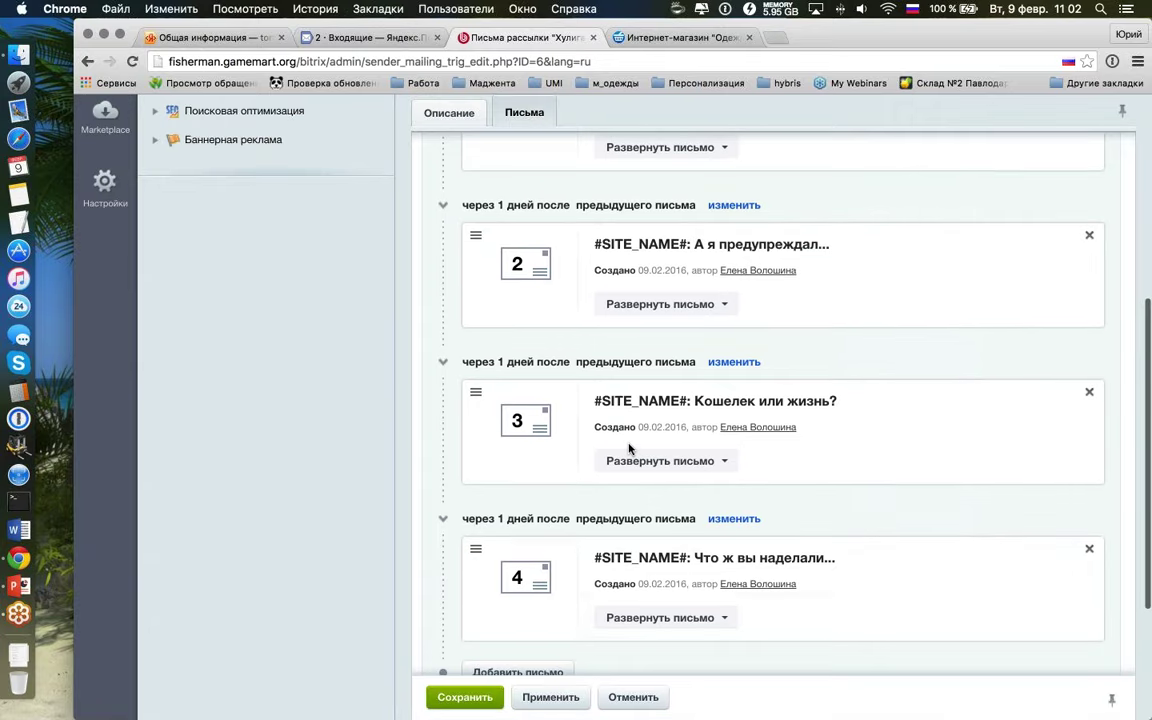
scroll(630, 450, "up", 4)
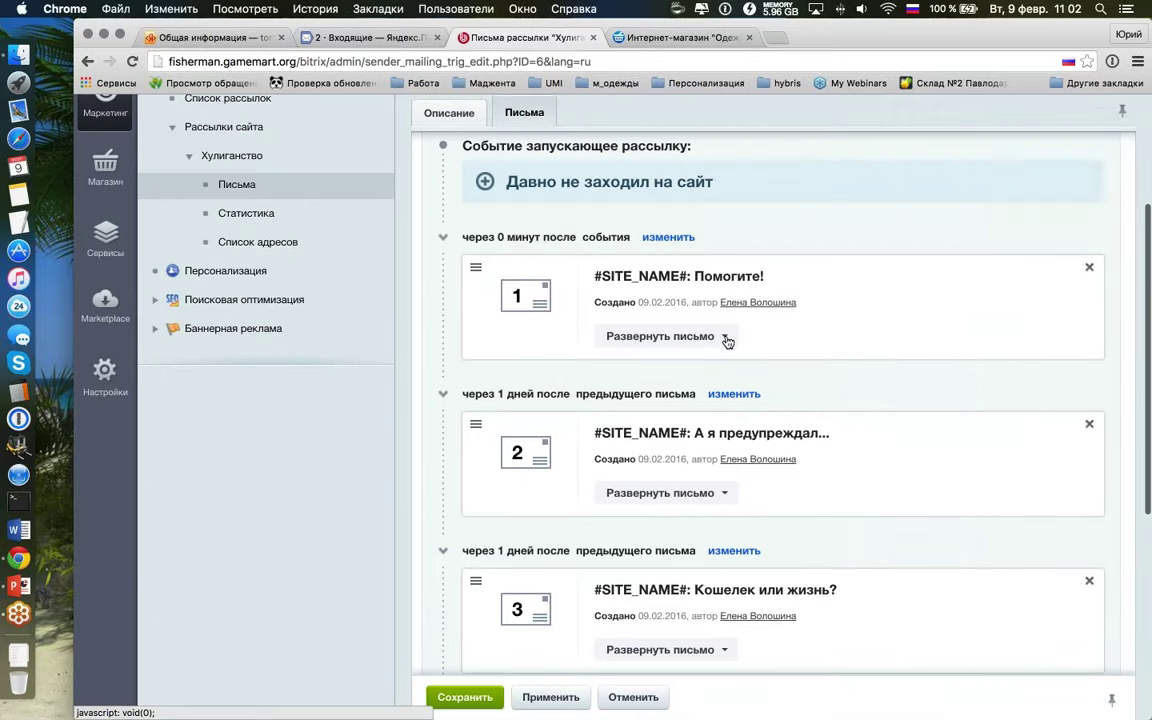
Step: Expand the first letter "#SITE_NAME#: Помогите!", read its subject and full body text, and collapse it again
left_click(724, 337)
scroll(727, 342, "down", 5)
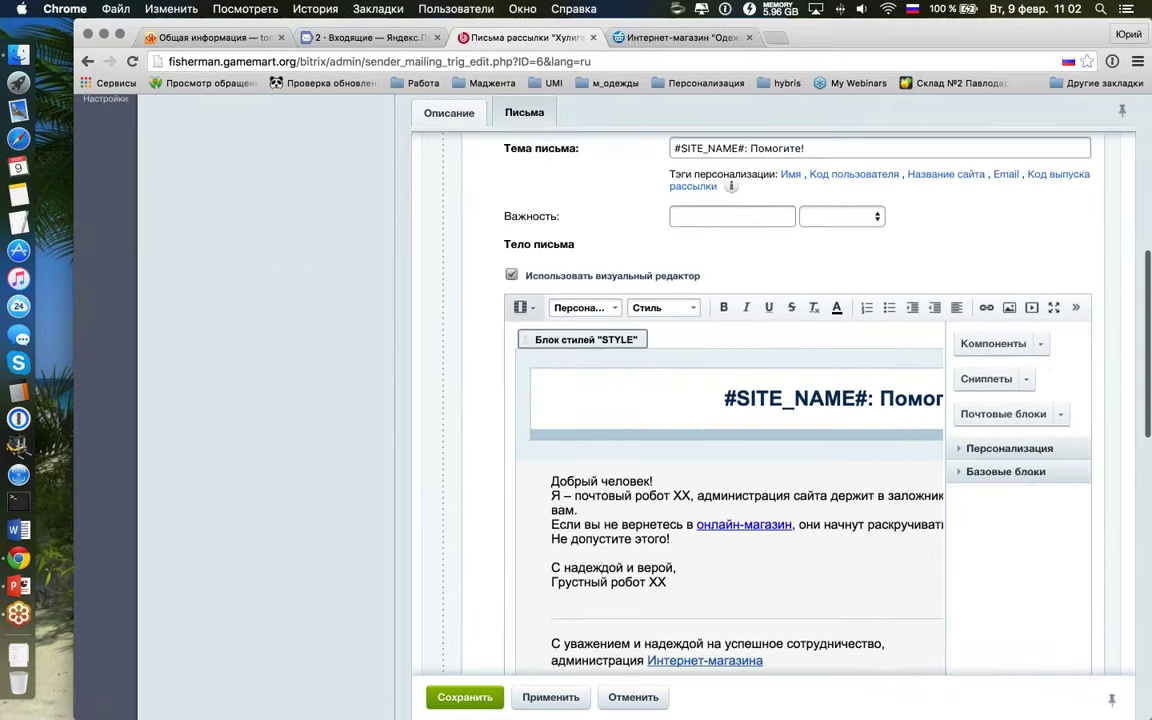
scroll(715, 383, "right", 2)
scroll(715, 383, "left", 2)
scroll(715, 383, "up", 4)
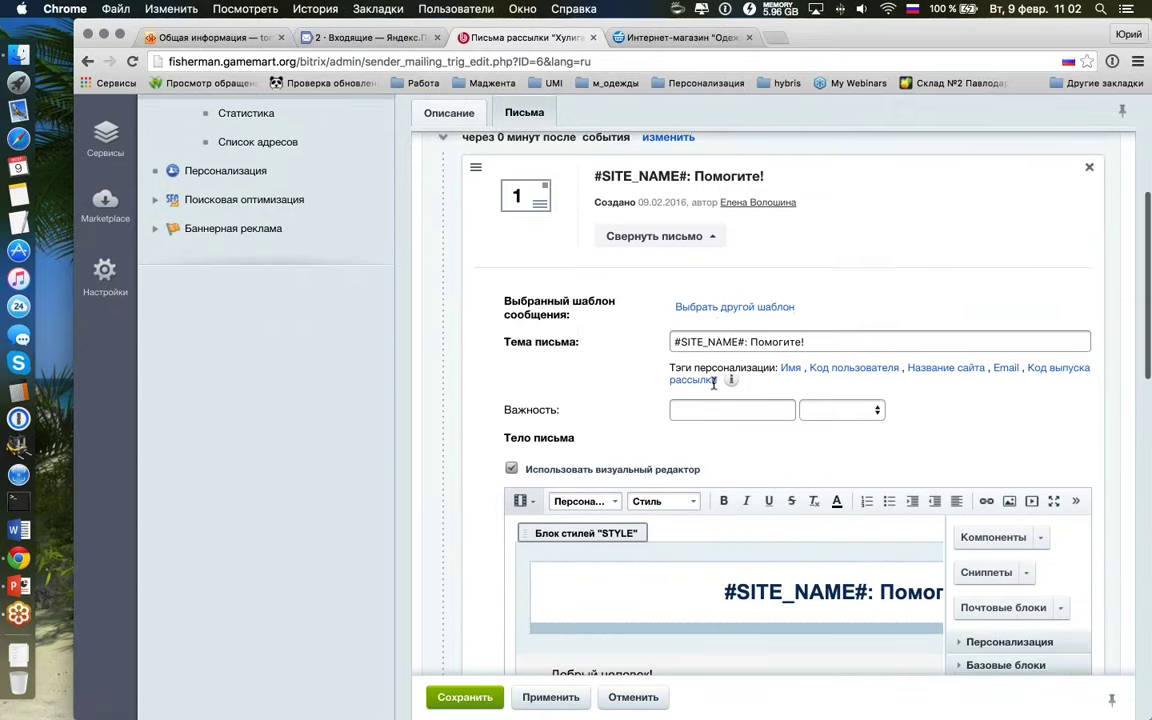
scroll(714, 383, "up", 1)
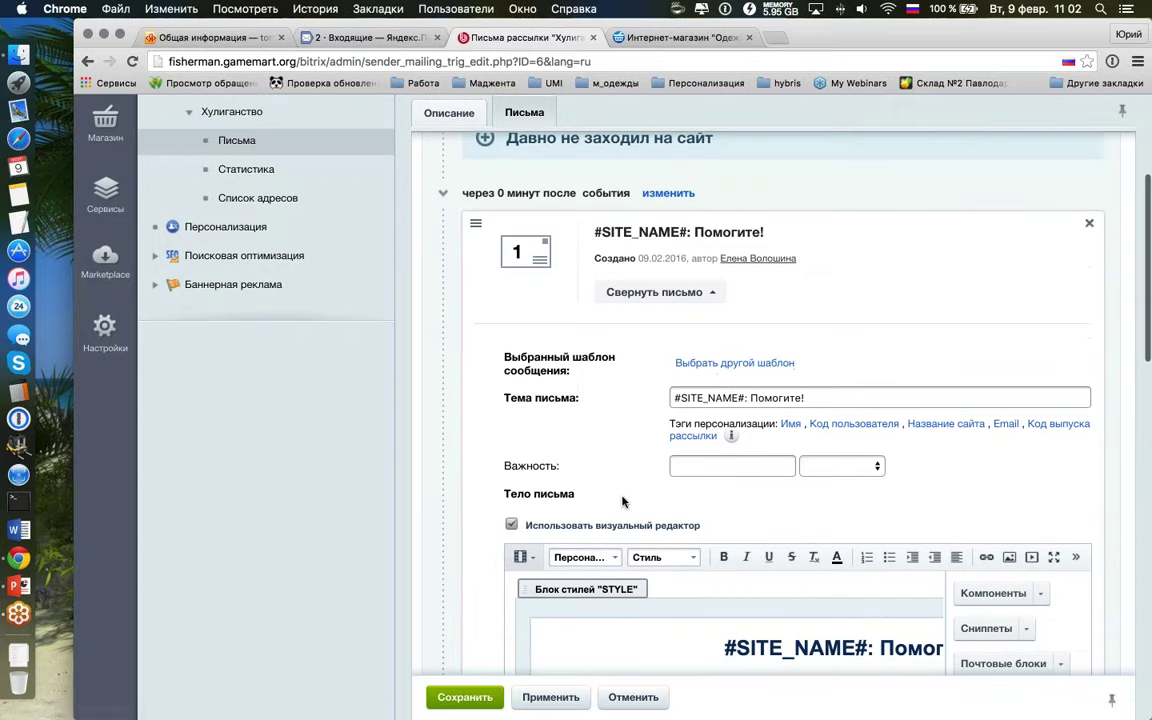
scroll(622, 501, "down", 5)
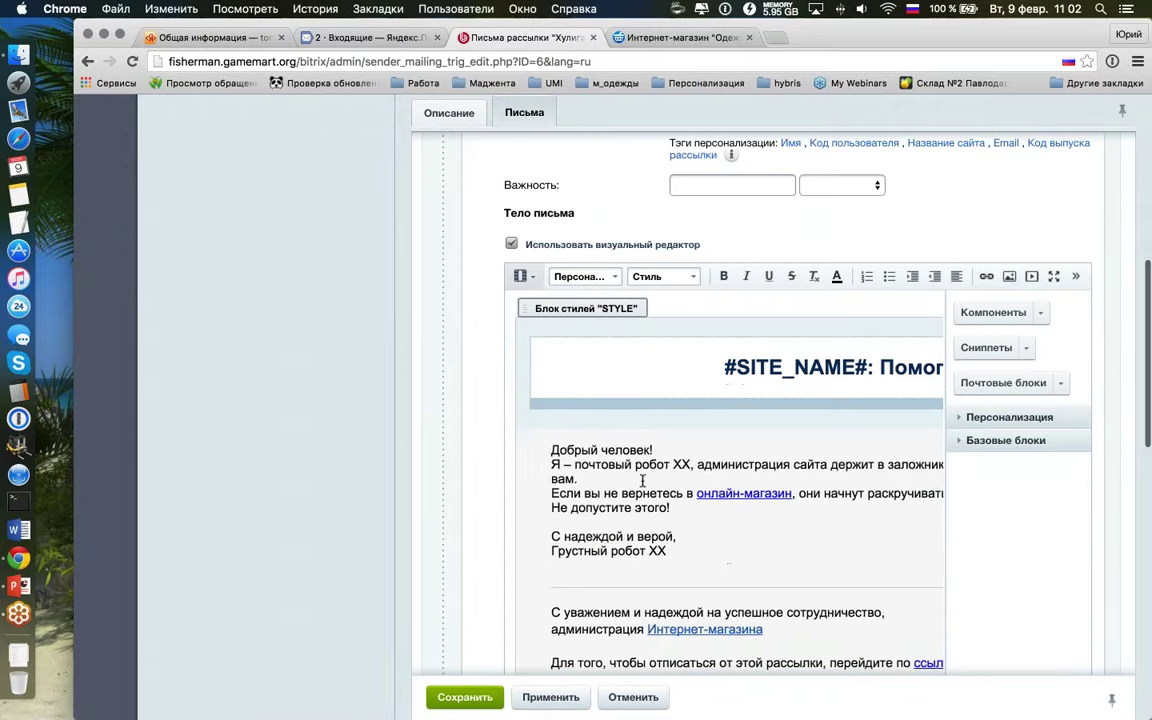
scroll(643, 481, "right", 1)
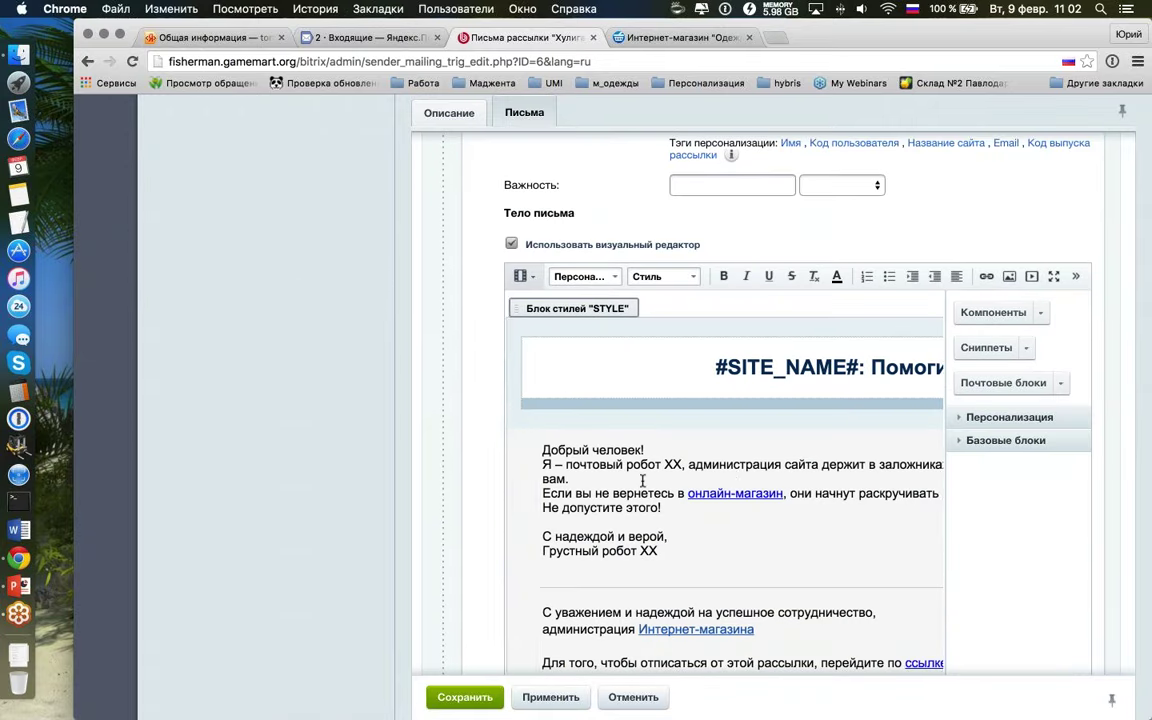
scroll(650, 480, "right", 5)
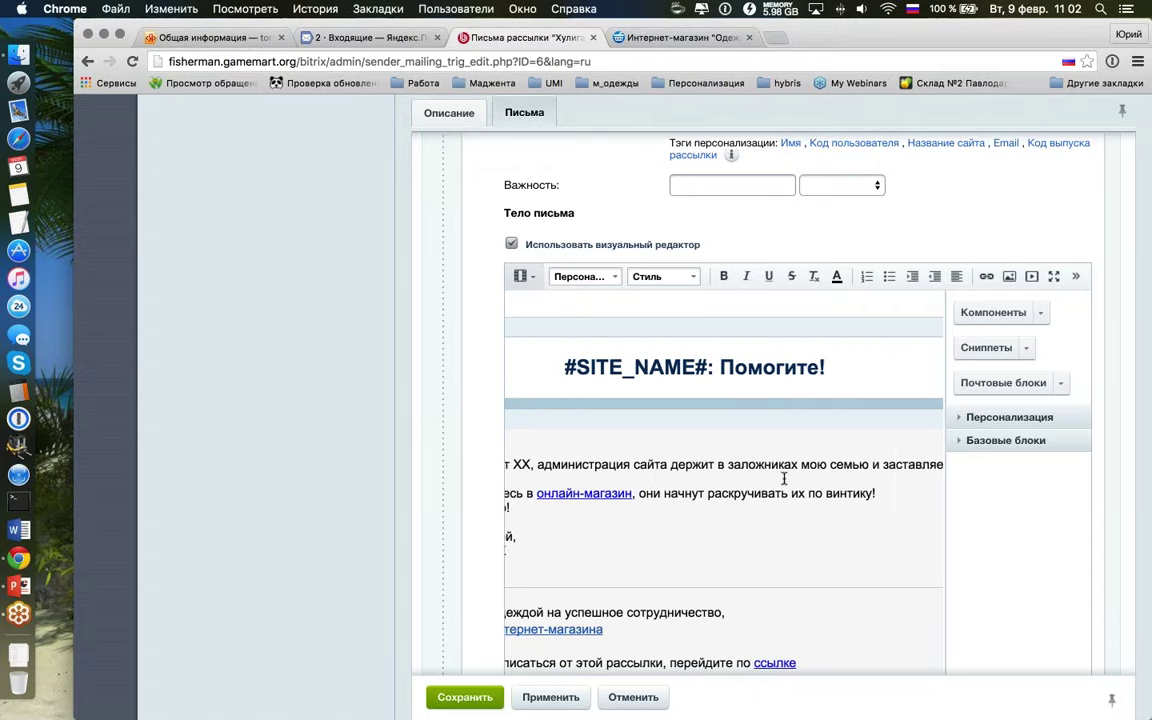
scroll(784, 479, "left", 5)
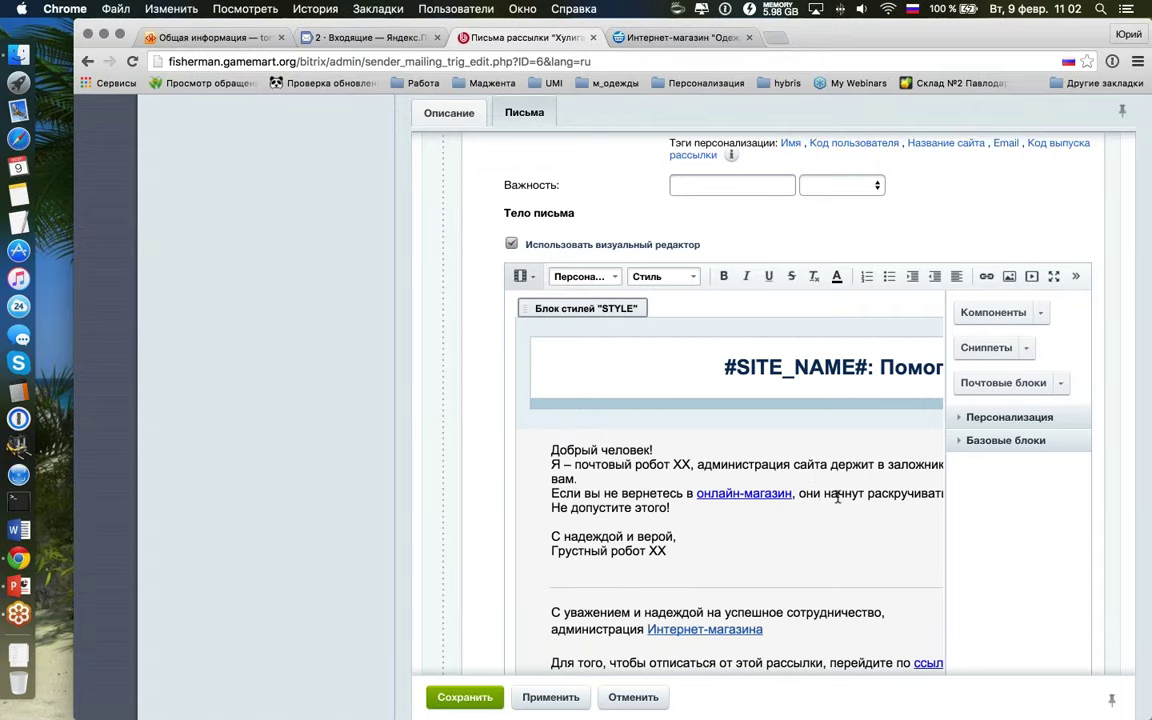
scroll(700, 490, "right", 4)
scroll(560, 450, "up", 1)
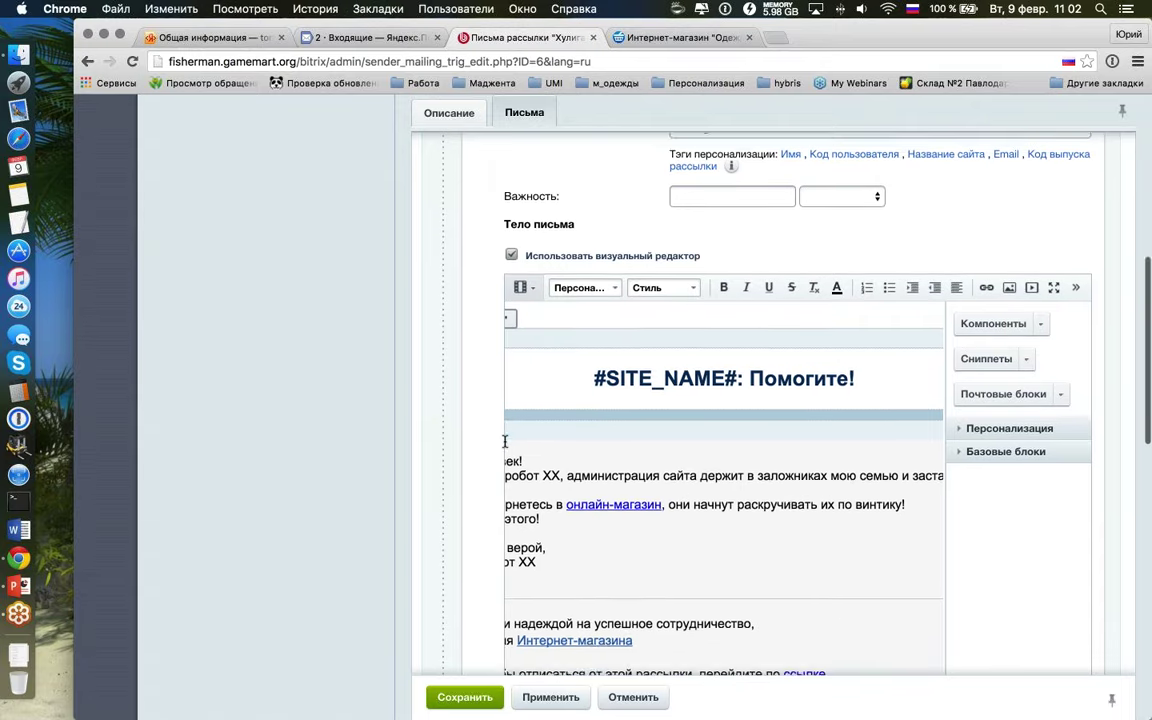
scroll(505, 441, "up", 5)
left_click(602, 342)
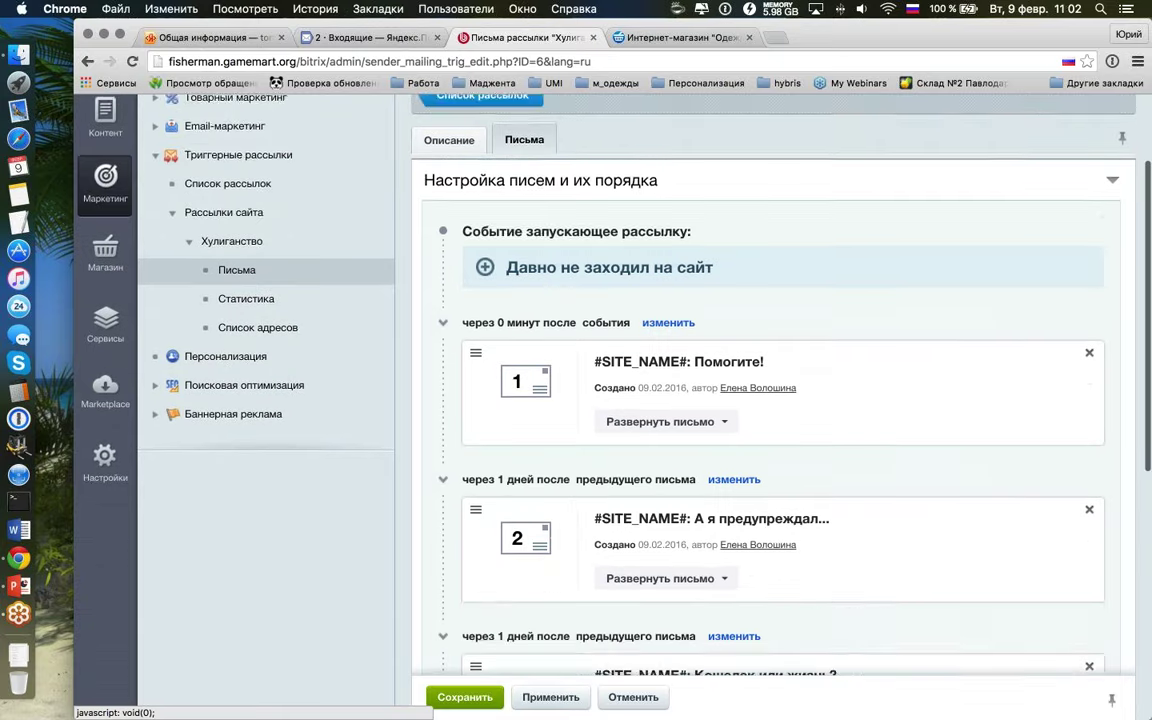
Step: Expand the second letter "#SITE_NAME#: А я предупреждал...", review its text and picture, and collapse it again
scroll(572, 432, "down", 3)
left_click(601, 451)
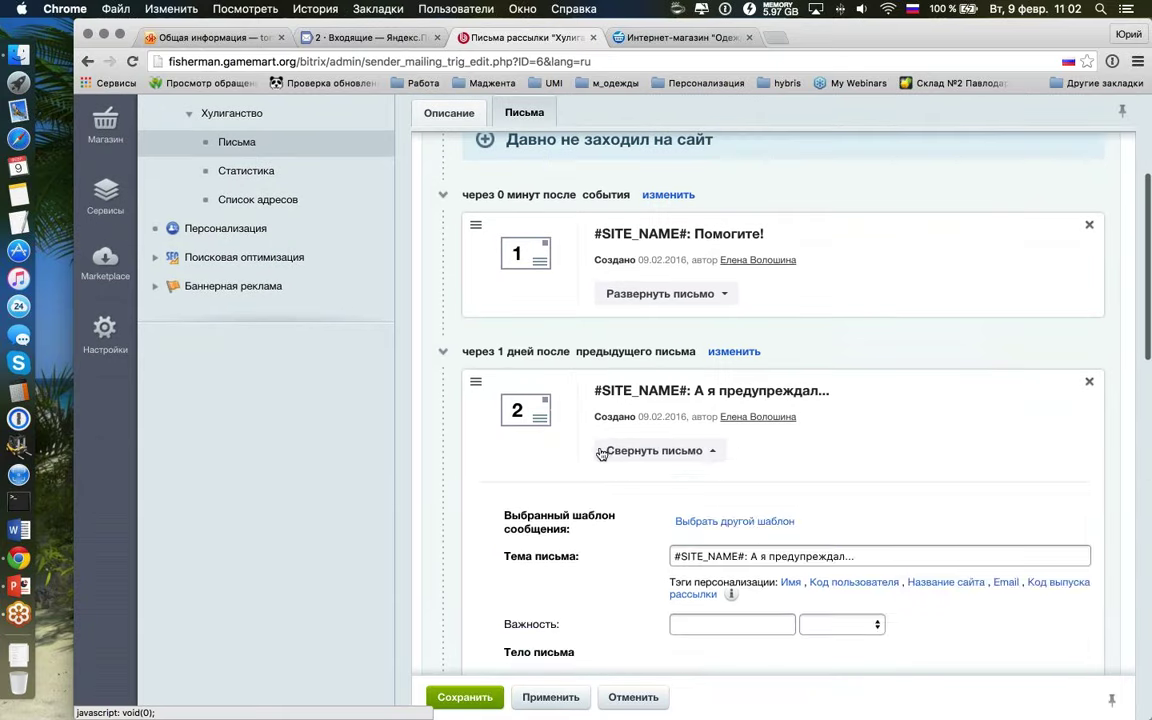
scroll(601, 453, "down", 6)
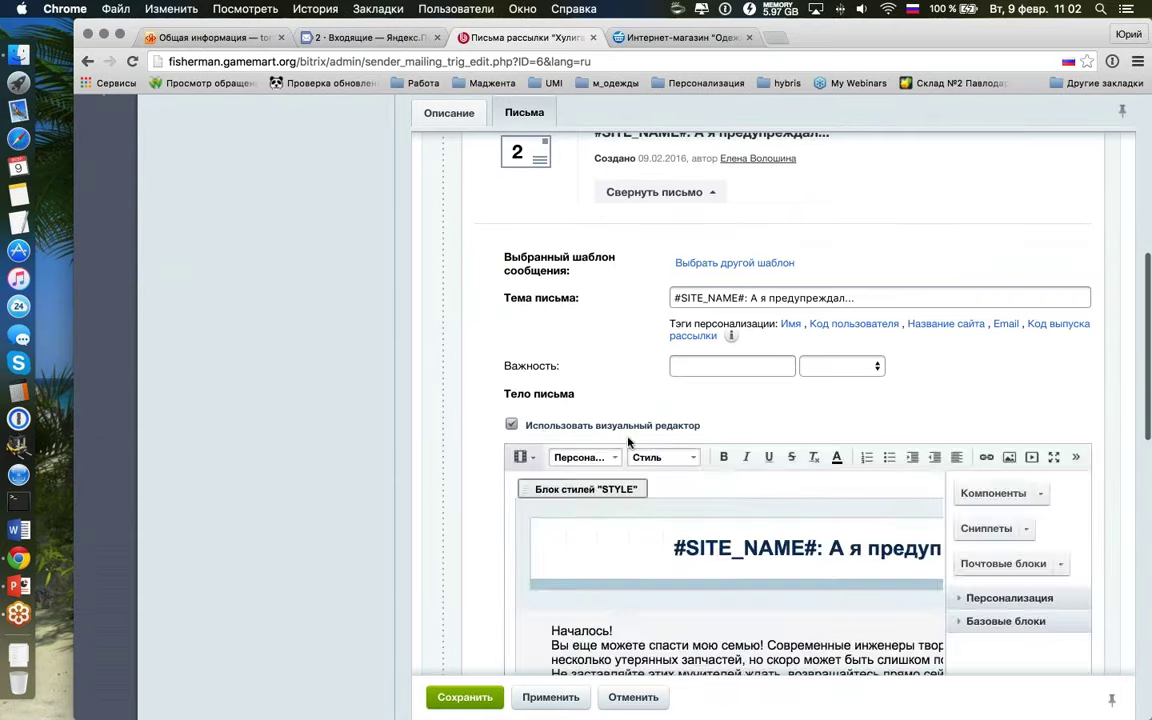
scroll(628, 441, "down", 8)
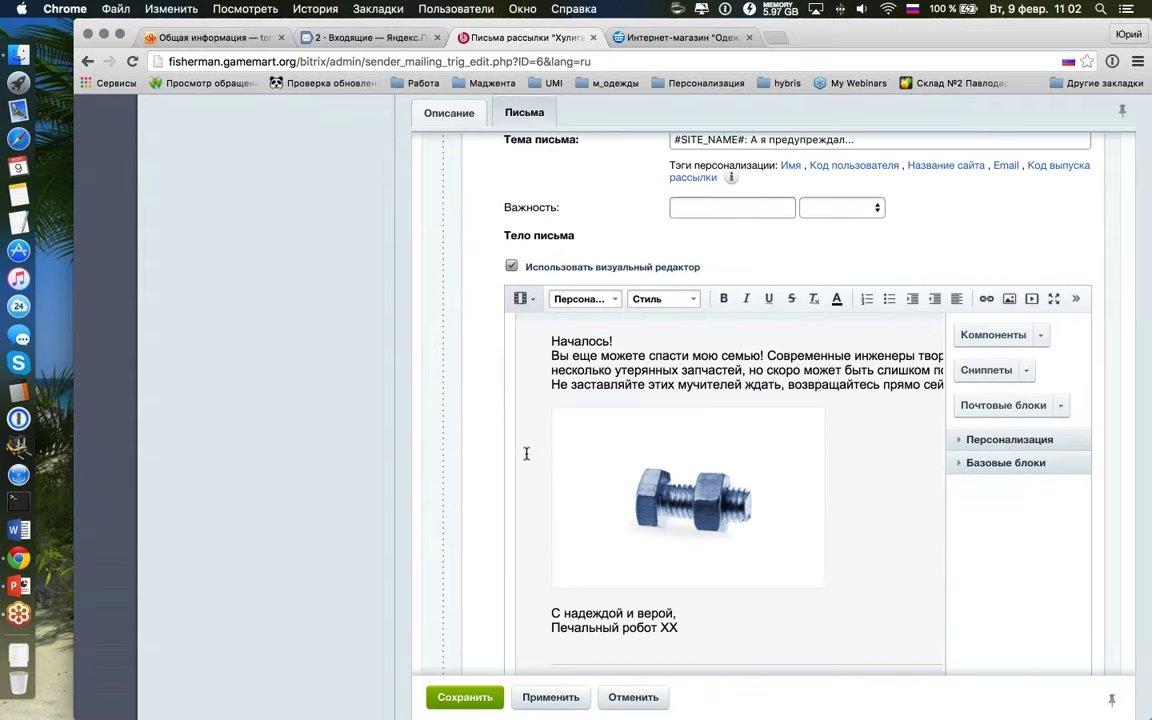
scroll(512, 368, "up", 5)
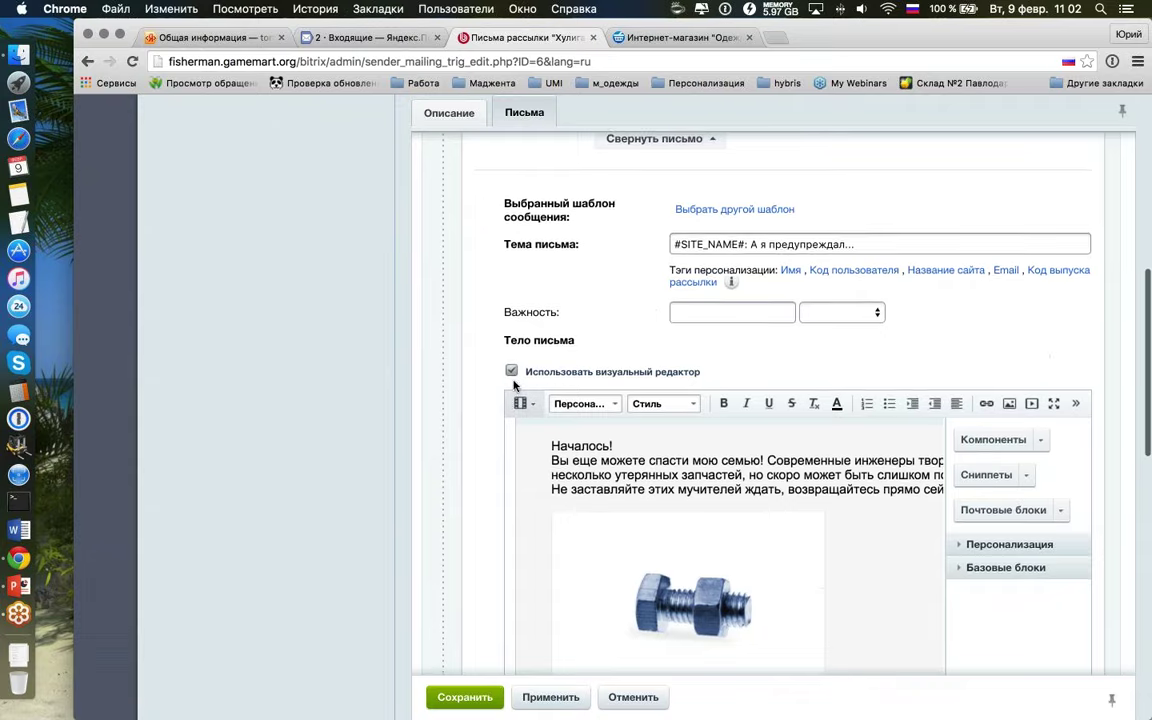
left_click(605, 325)
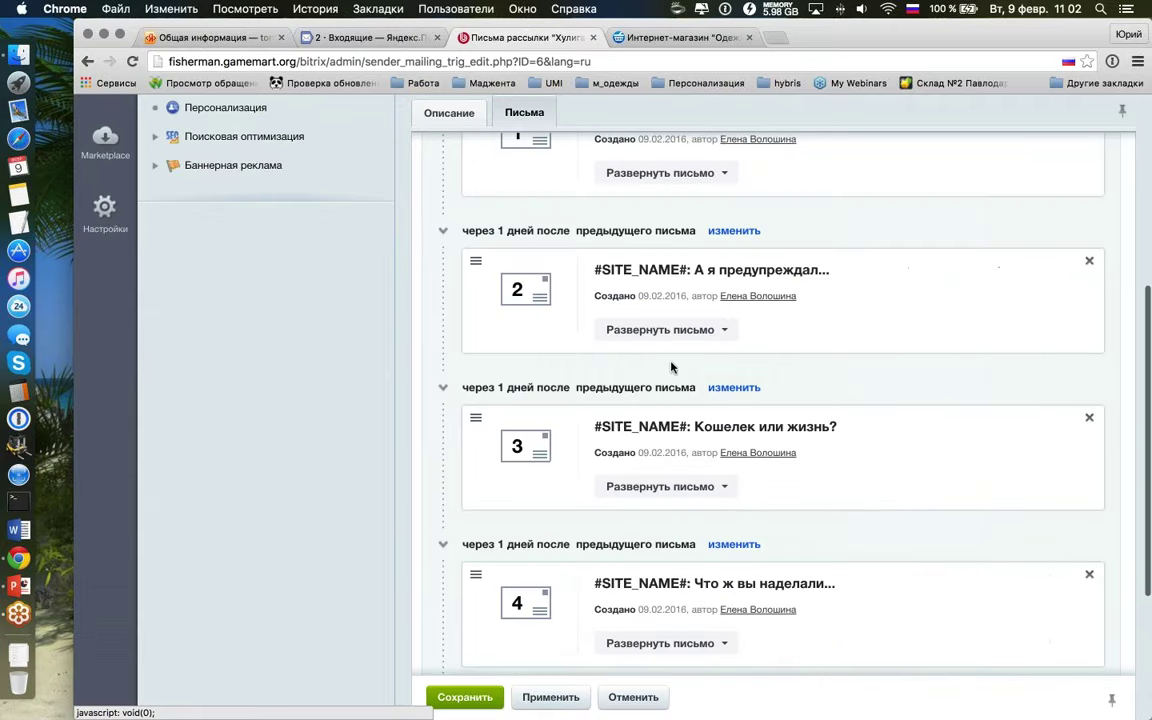
Step: Expand the third letter "#SITE_NAME#: Кошелек или жизнь?" and show its body in the visual editor
scroll(563, 455, "down", 3)
left_click(648, 340)
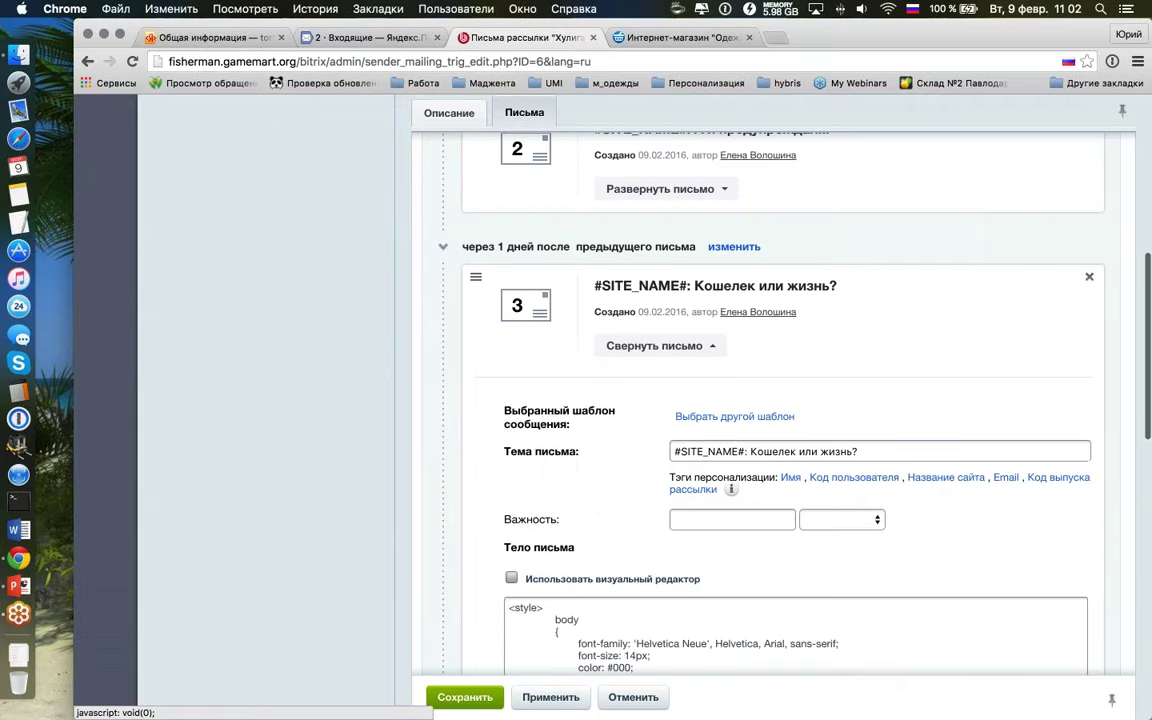
scroll(492, 414, "down", 3)
left_click(511, 440)
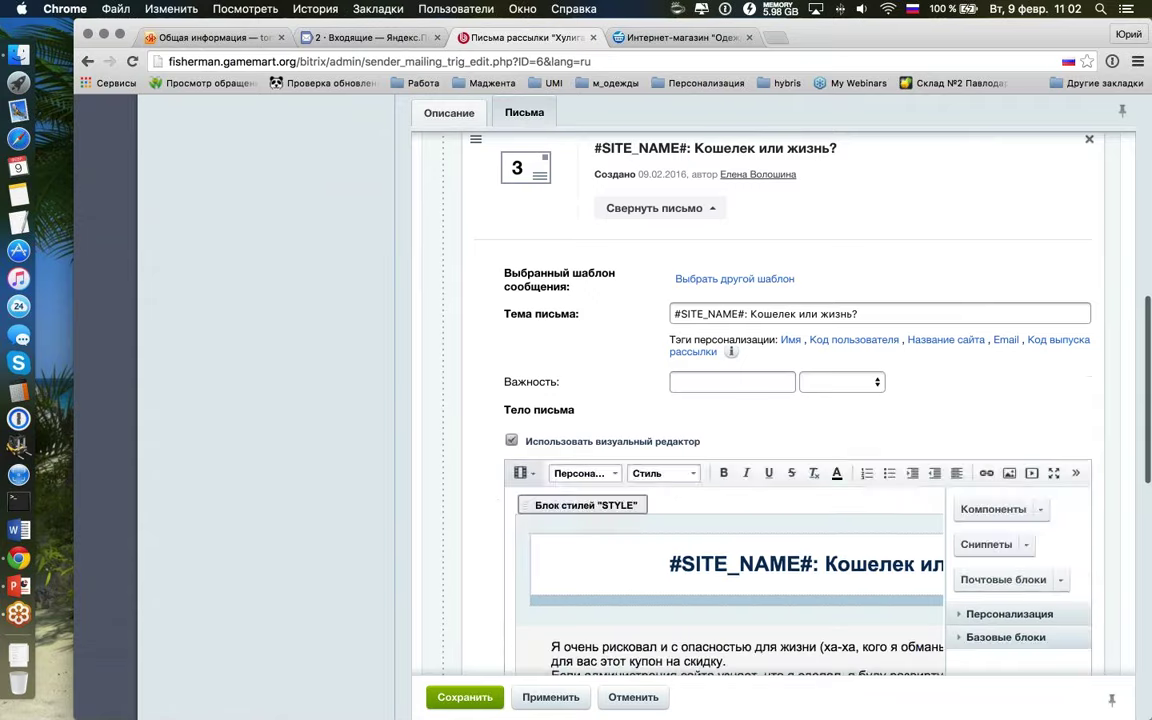
Step: Review the body of letter 3, "Кошелек или жизнь?", including its discount coupon block, and collapse the letter
scroll(748, 463, "down", 5)
scroll(748, 463, "up", 1)
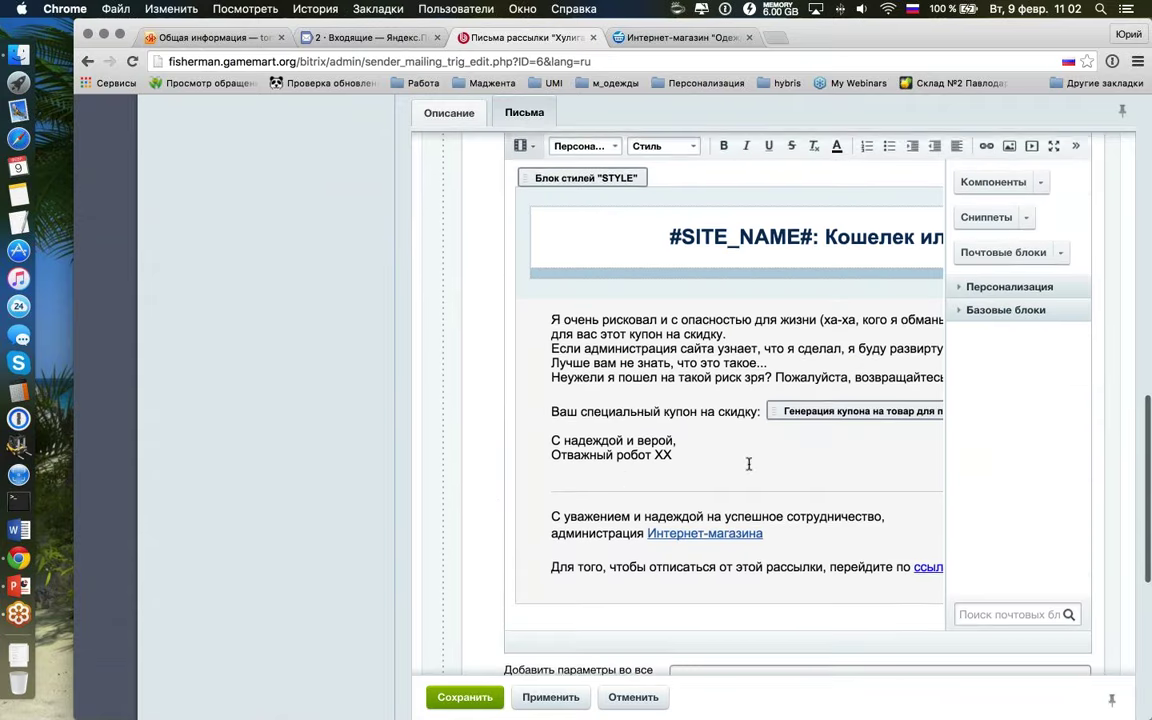
scroll(748, 463, "up", 1)
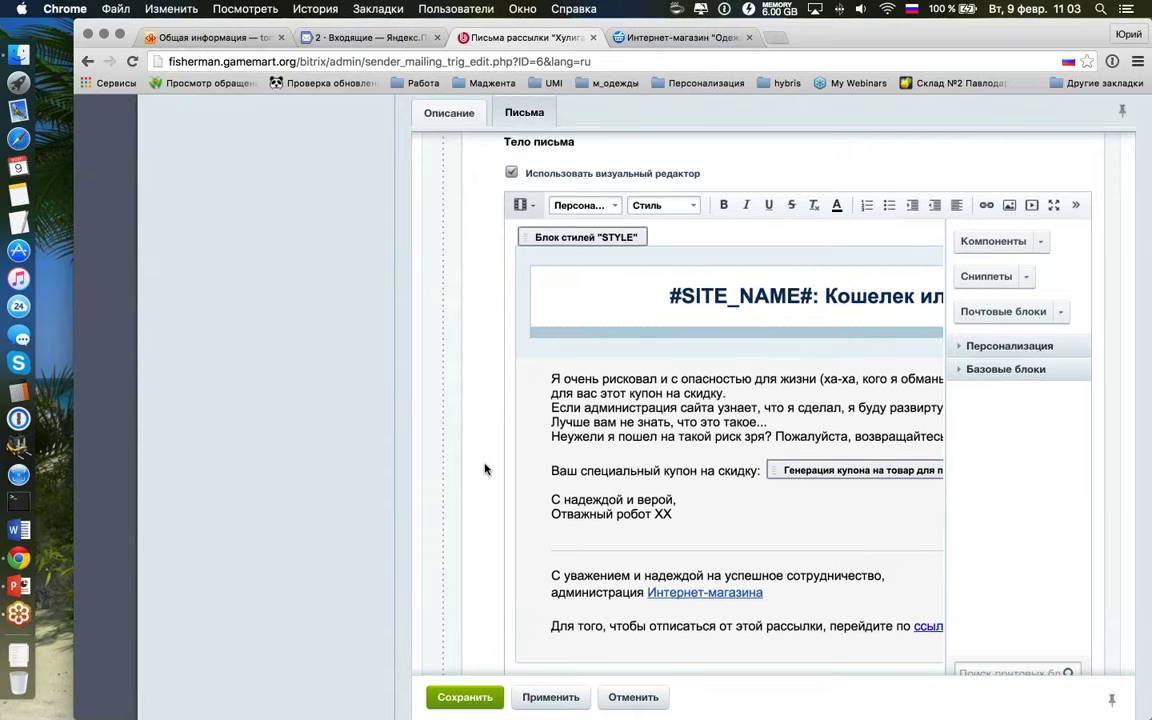
scroll(483, 468, "up", 5)
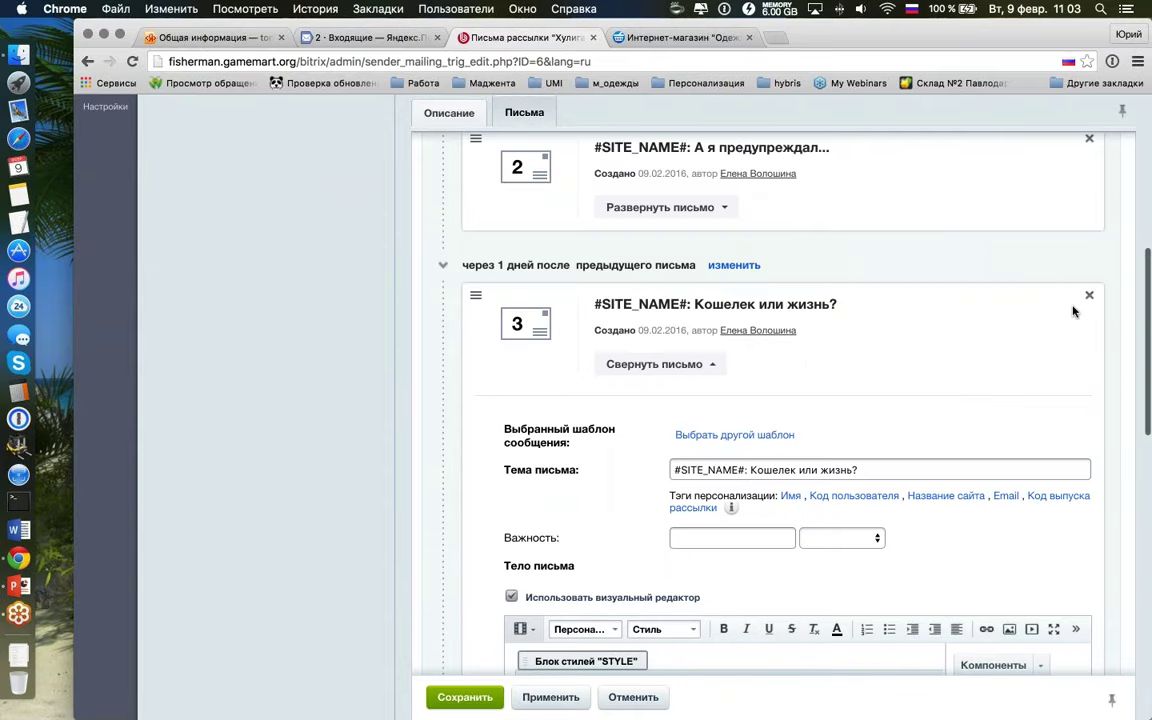
left_click(706, 365)
Step: Expand letter 4, "Что ж вы наделали...", review its text and image, and collapse it again
scroll(600, 400, "down", 2)
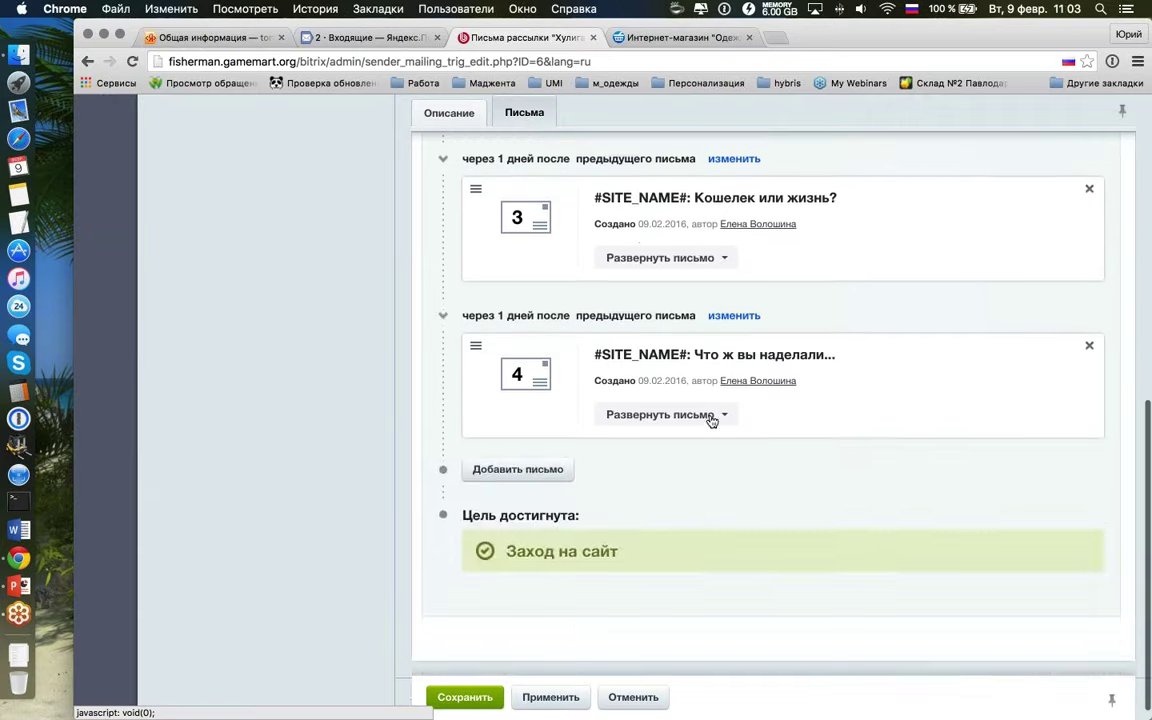
left_click(710, 414)
scroll(488, 480, "down", 5)
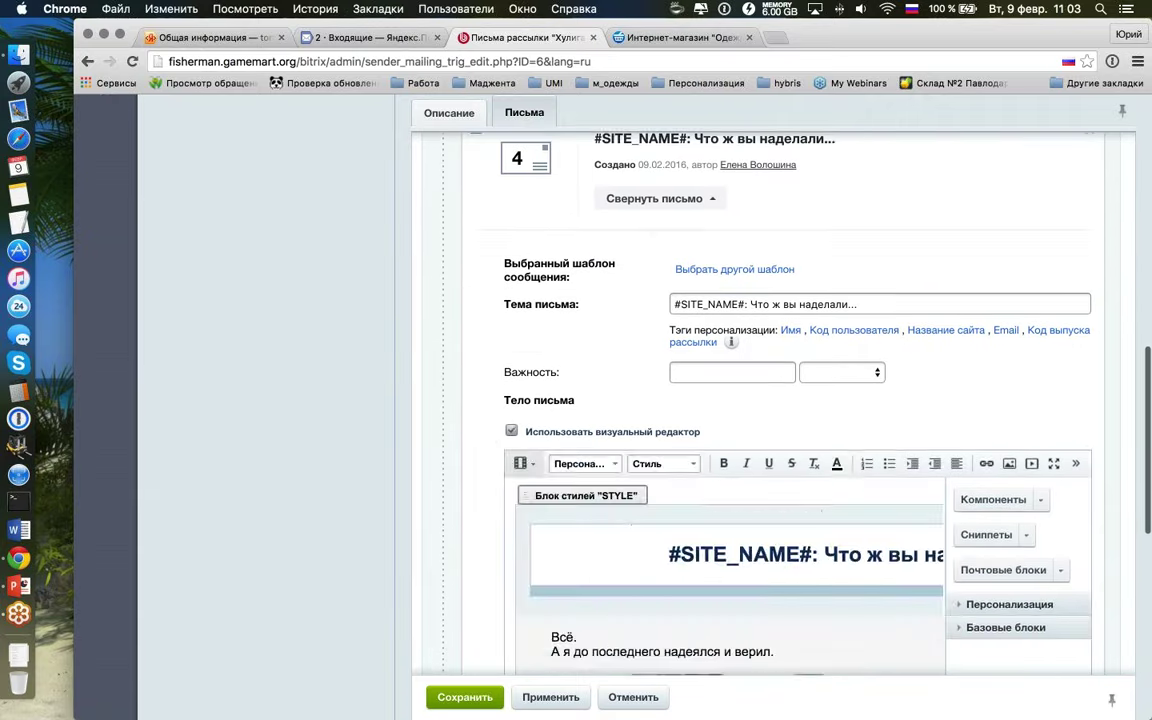
scroll(645, 443, "down", 1)
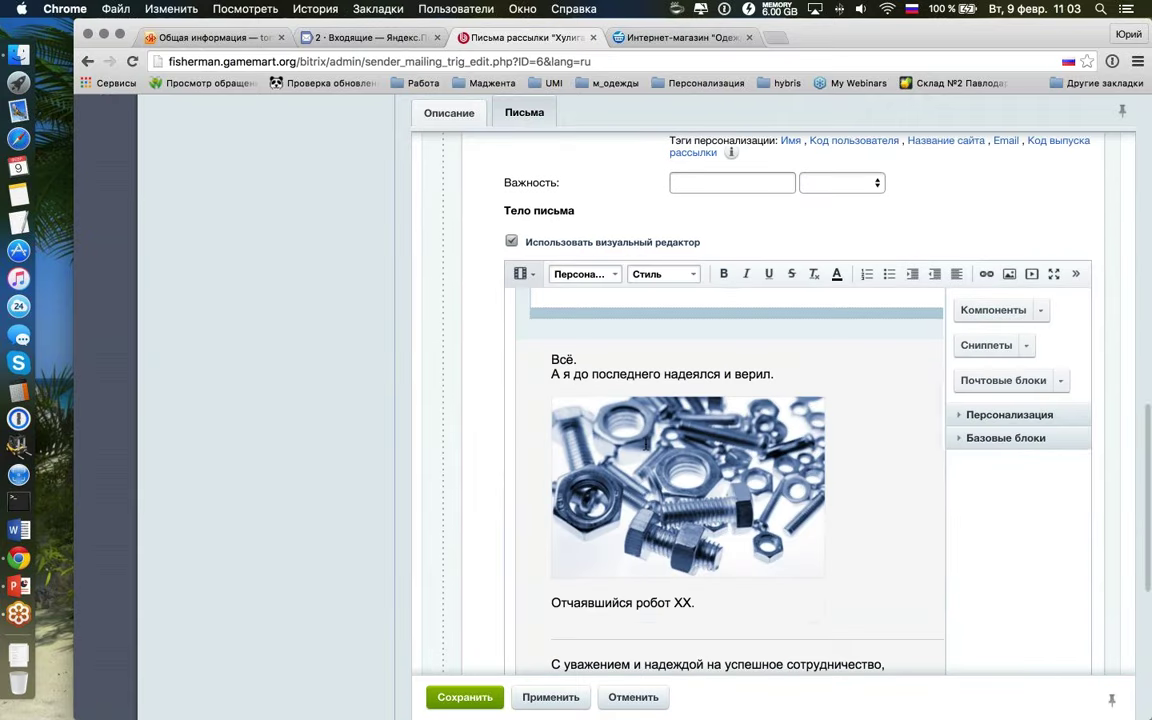
scroll(645, 443, "down", 2)
scroll(645, 443, "up", 2)
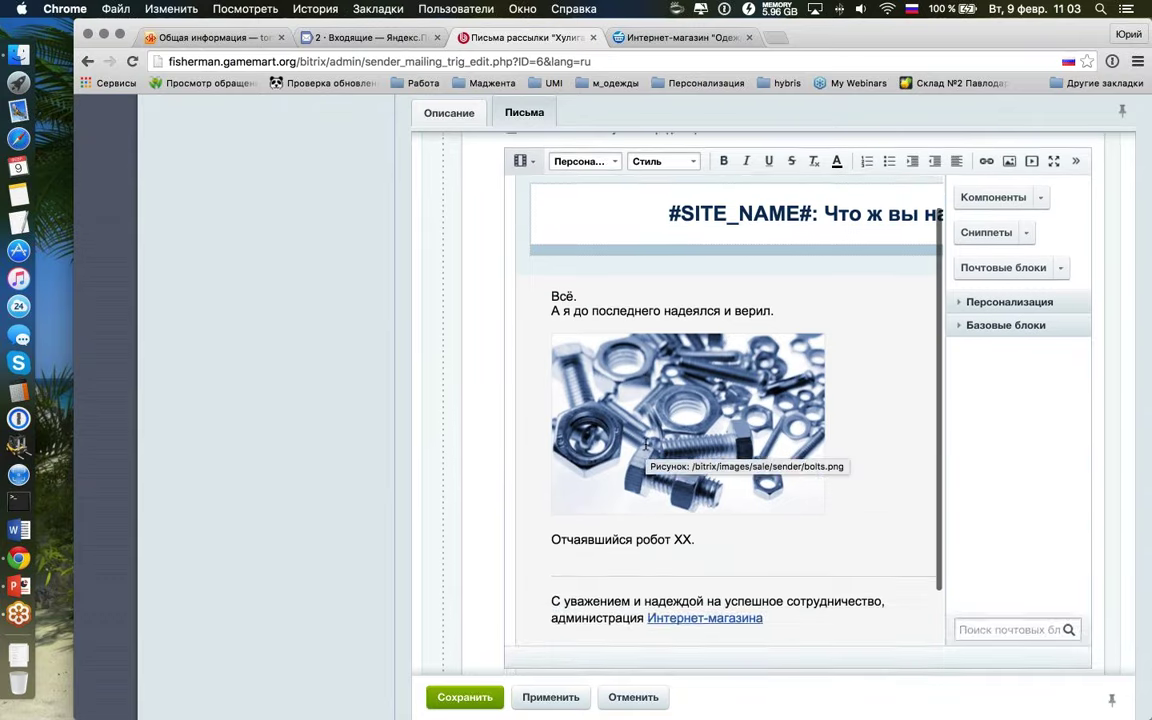
scroll(551, 362, "up", 3)
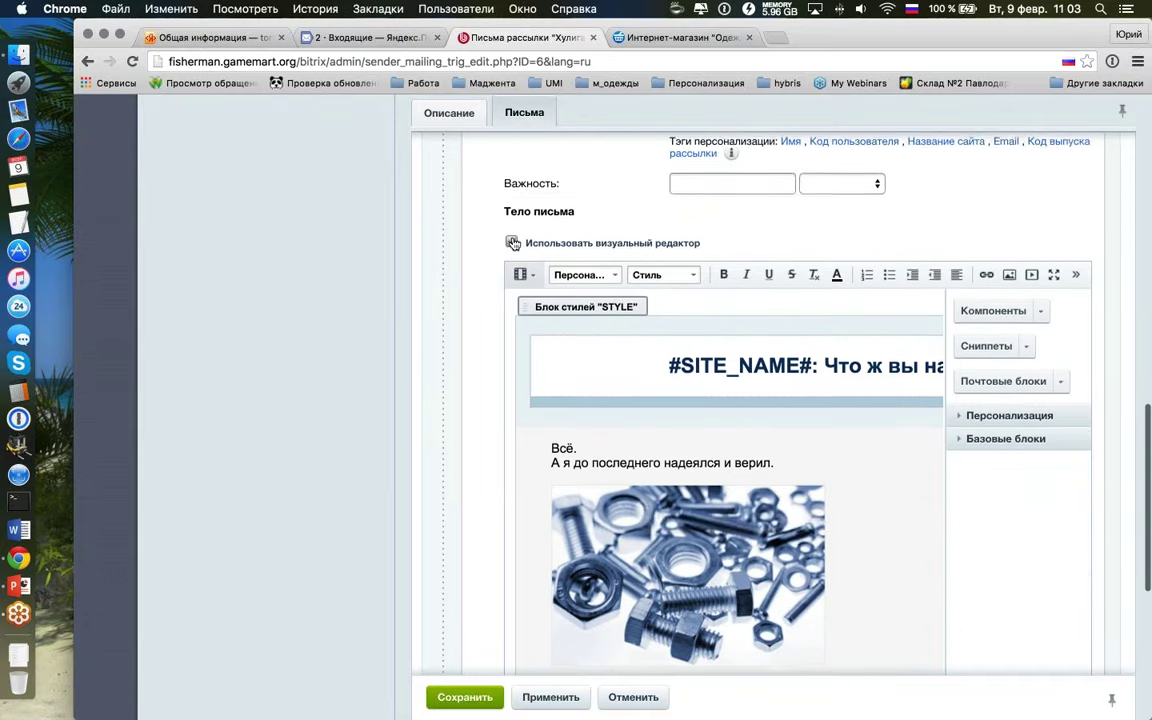
scroll(551, 362, "up", 3)
left_click(660, 183)
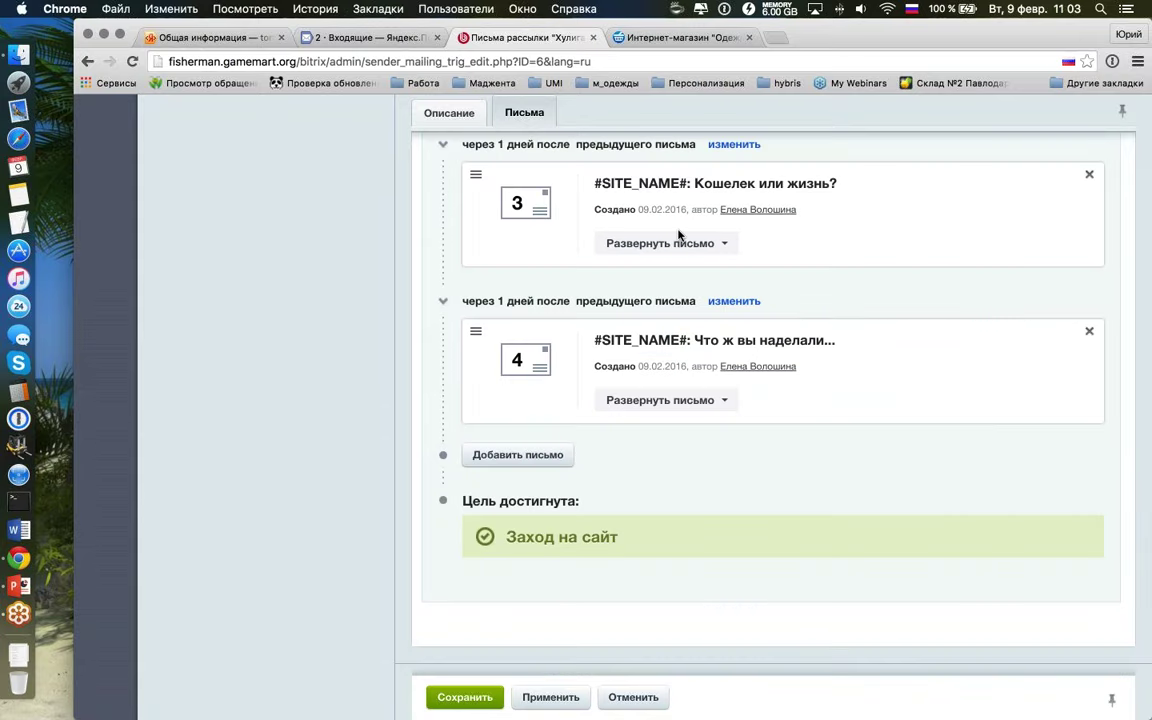
Step: Examine the event that triggers the "Хулиганство" mailing at the start of the letter sequence
scroll(678, 235, "up", 8)
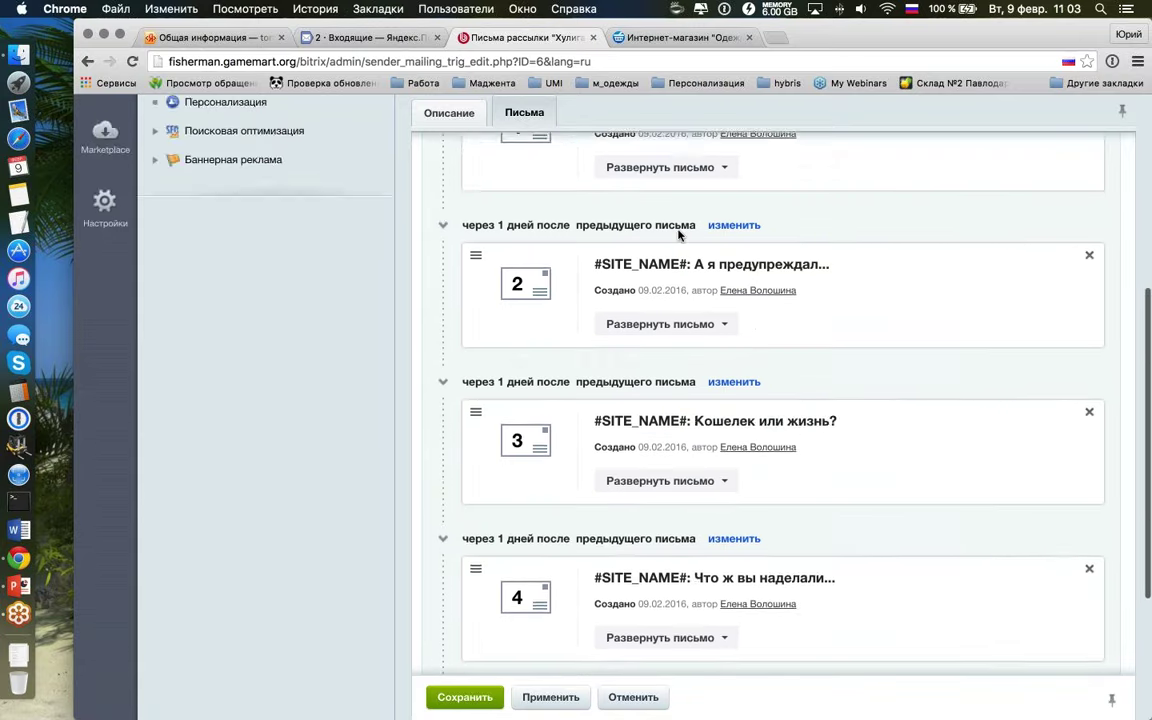
scroll(678, 235, "down", 2)
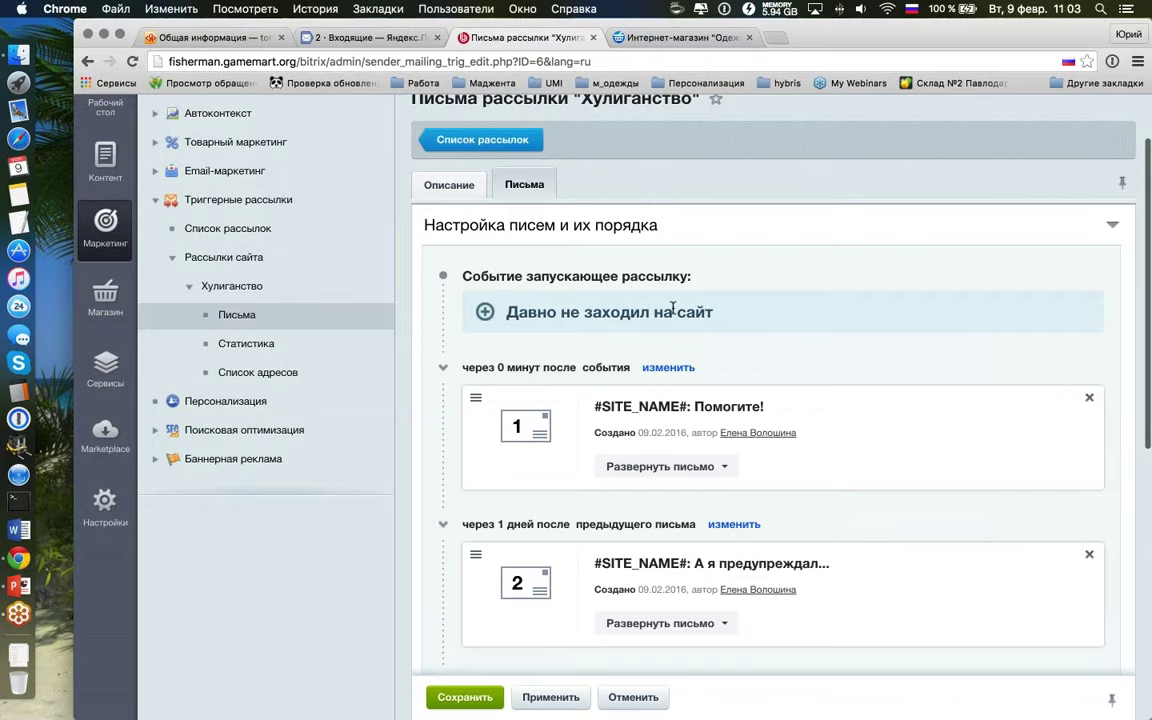
left_click_drag(636, 313, 468, 313)
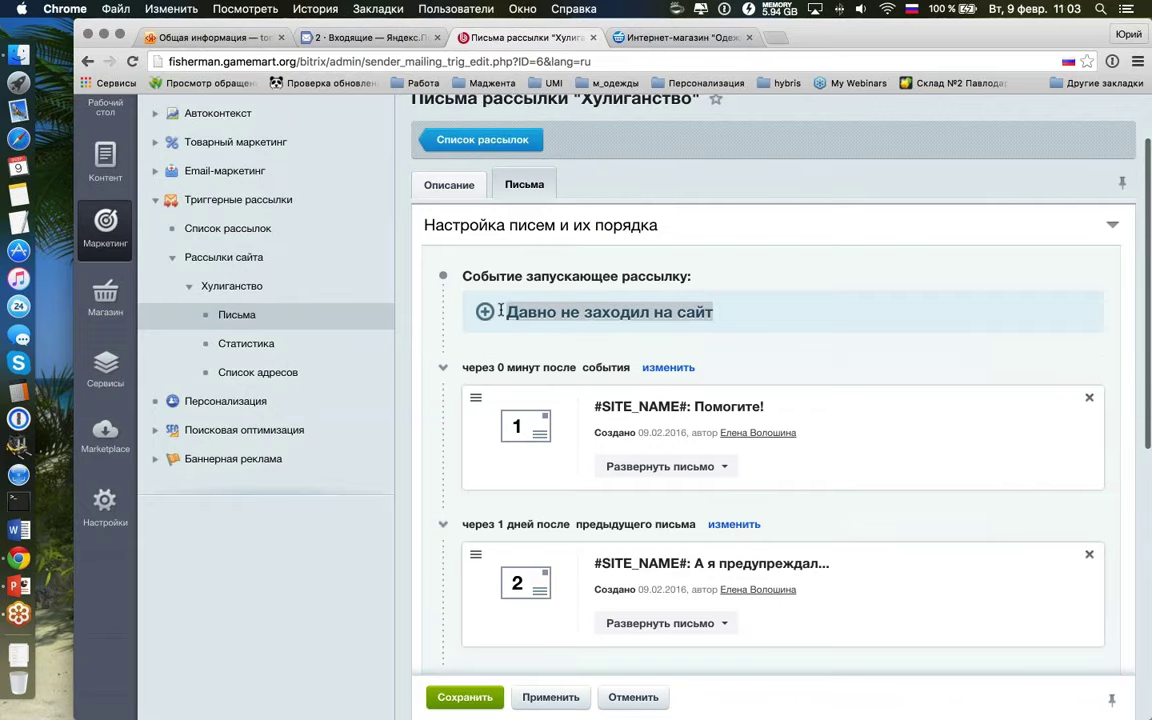
scroll(474, 345, "down", 3)
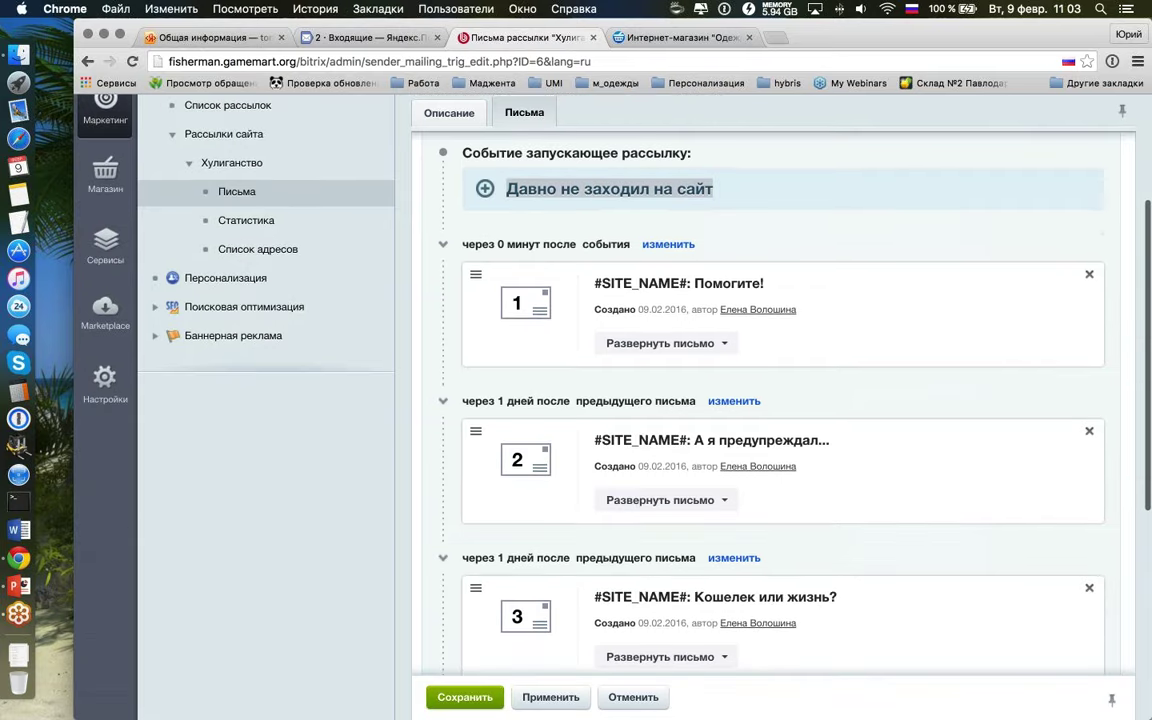
scroll(474, 345, "up", 2)
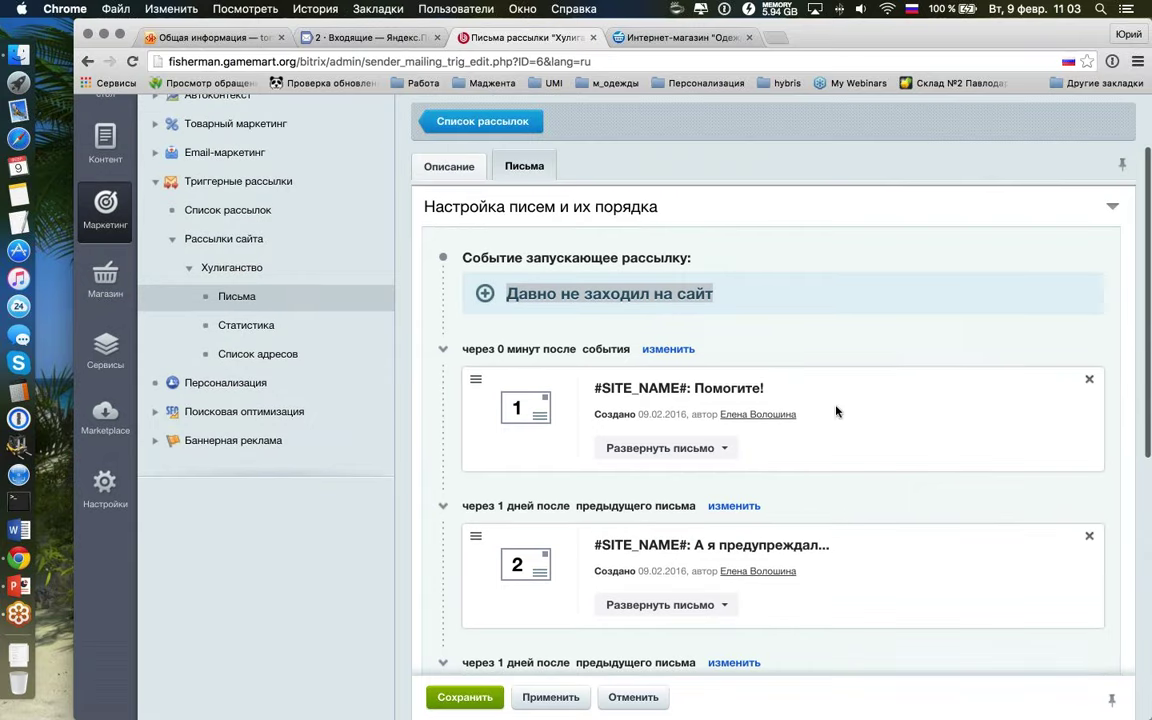
scroll(783, 383, "down", 2)
scroll(783, 383, "down", 1)
left_click(725, 220)
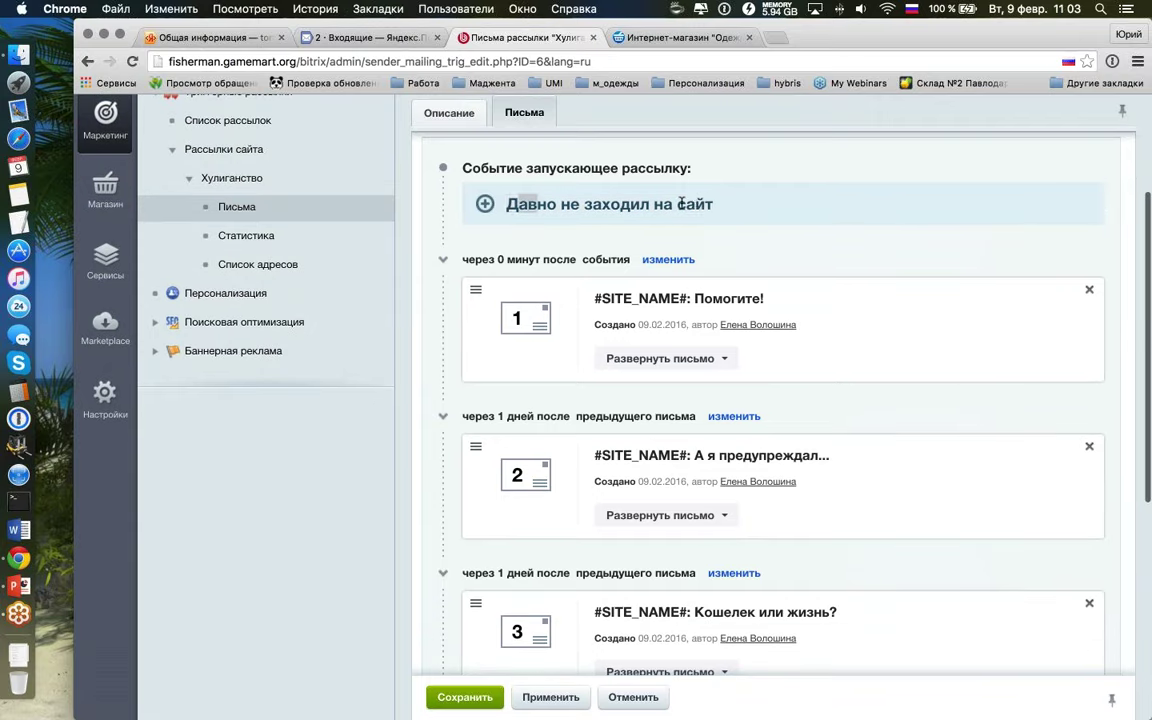
Step: Examine the order and delays of the four letters through to the mailing's goal
scroll(528, 278, "down", 3)
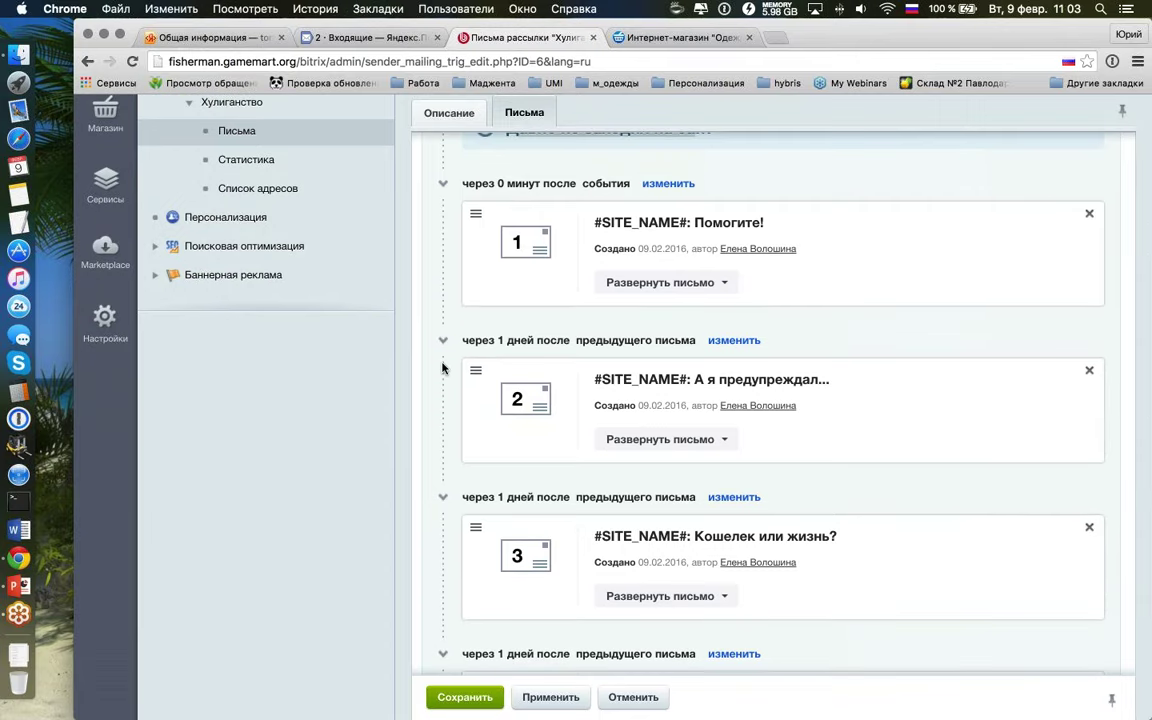
scroll(470, 355, "down", 1)
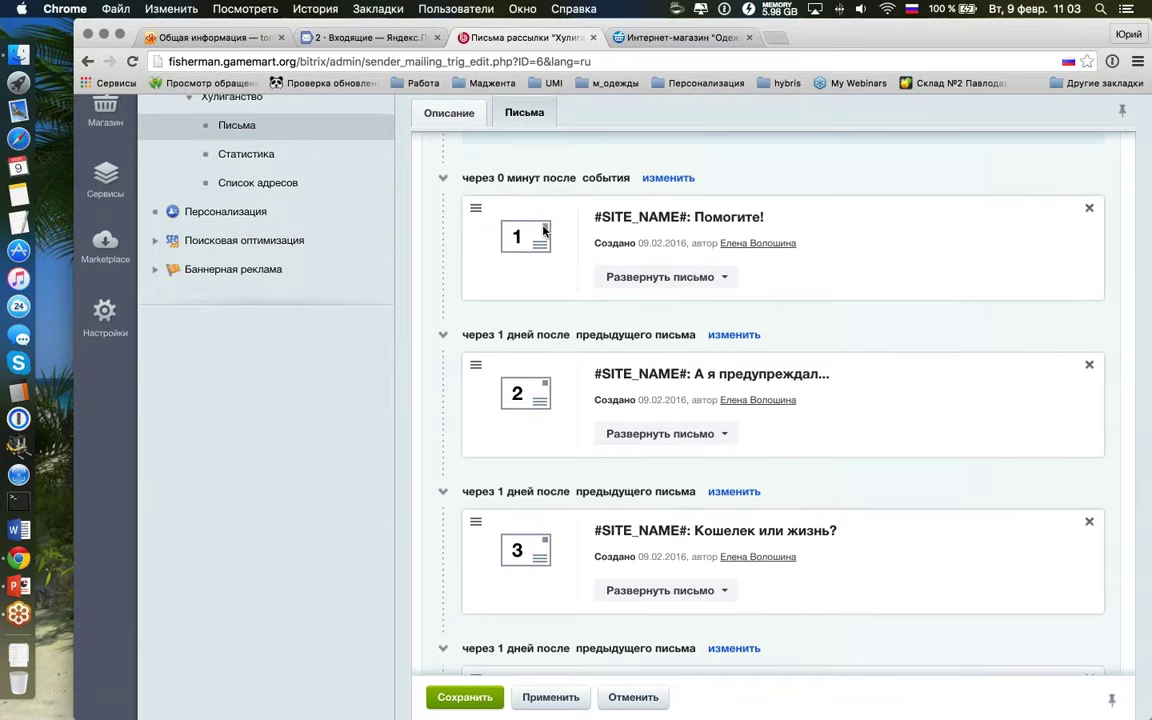
scroll(545, 225, "down", 5)
scroll(543, 231, "up", 5)
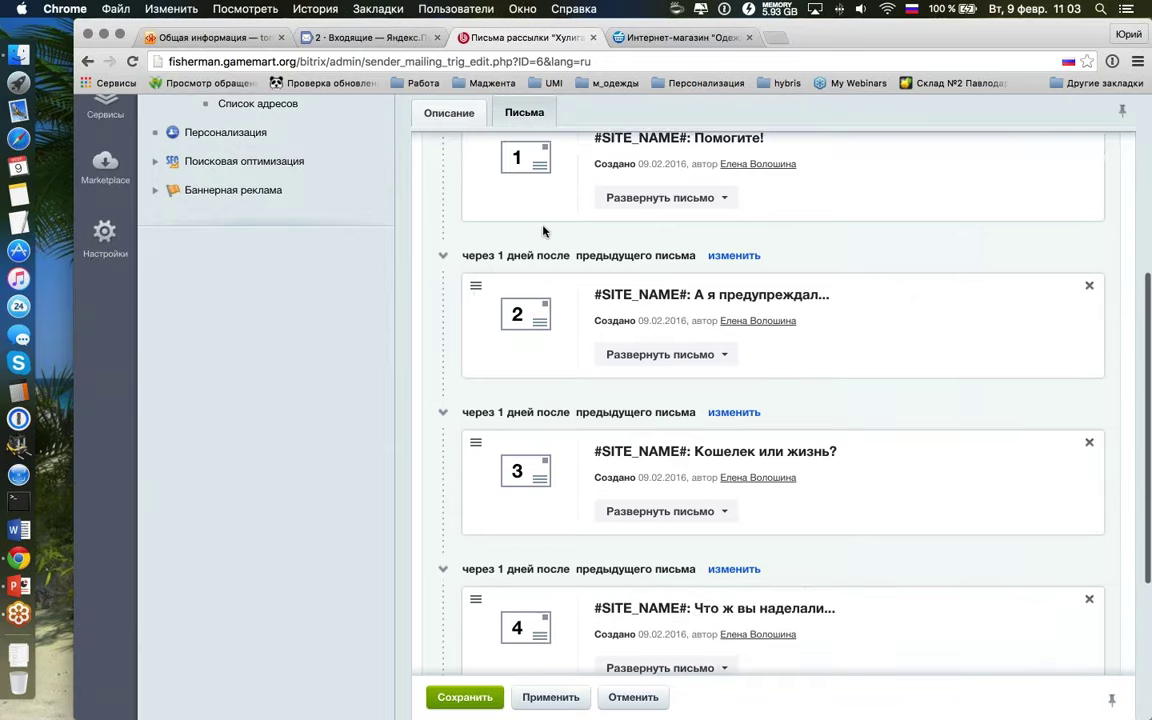
scroll(543, 231, "down", 3)
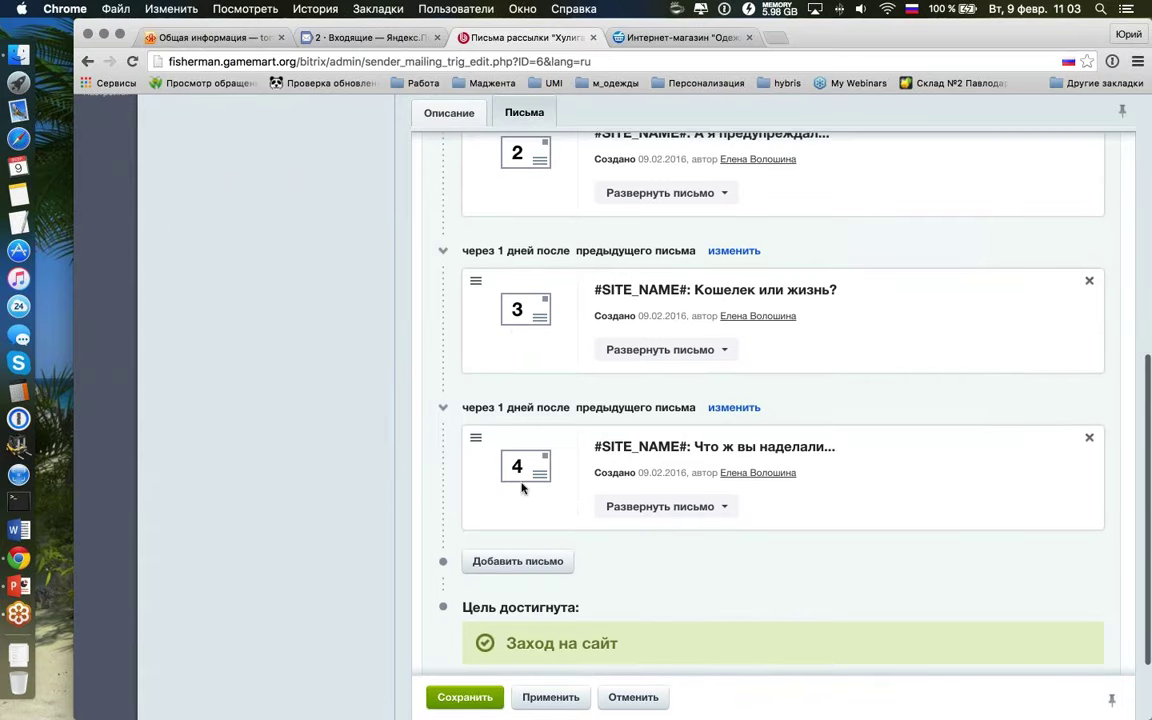
scroll(533, 503, "down", 1)
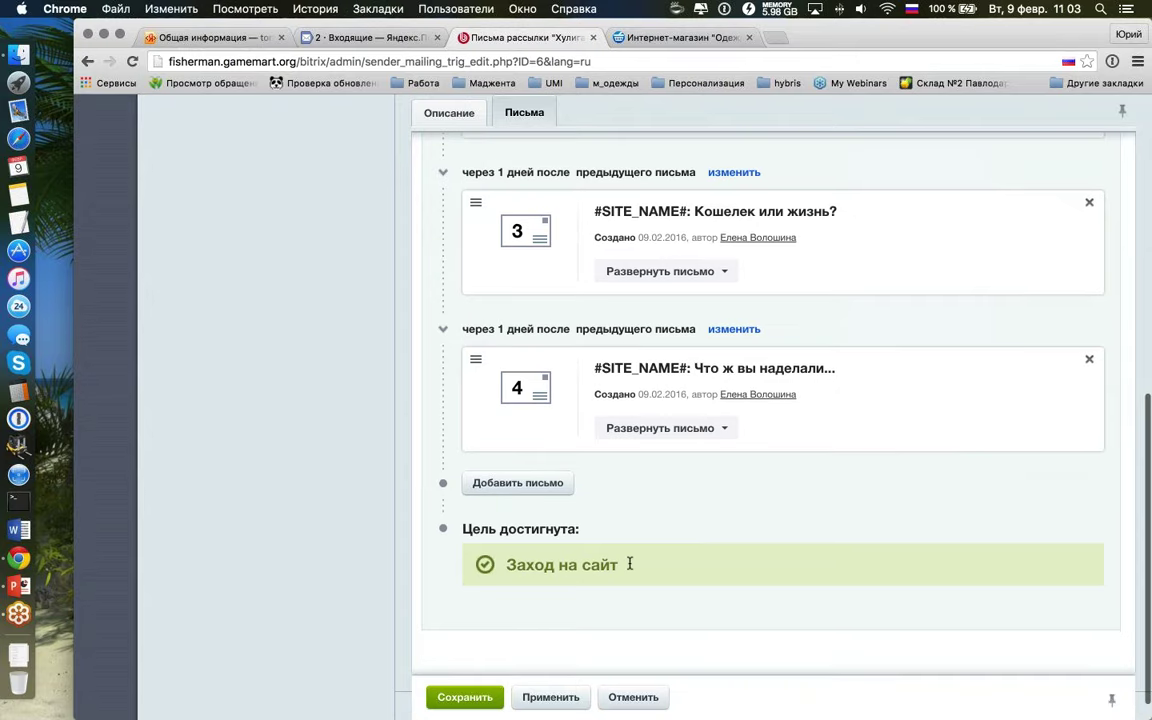
left_click_drag(697, 565, 506, 565)
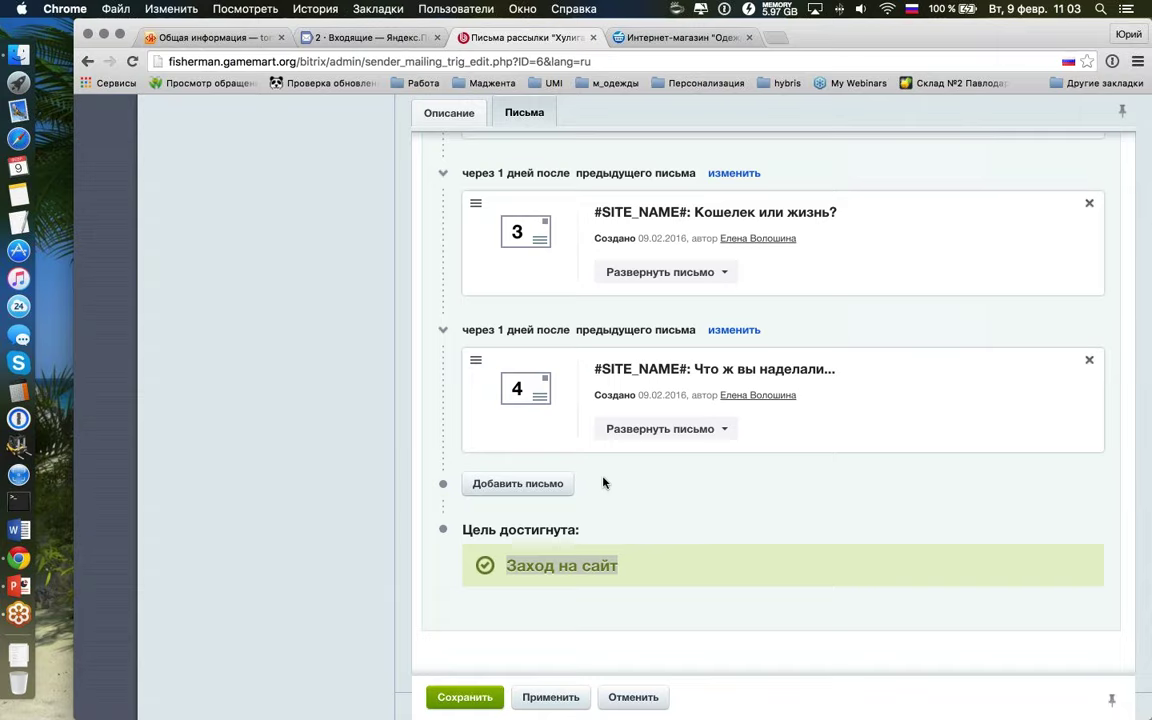
scroll(603, 483, "up", 3)
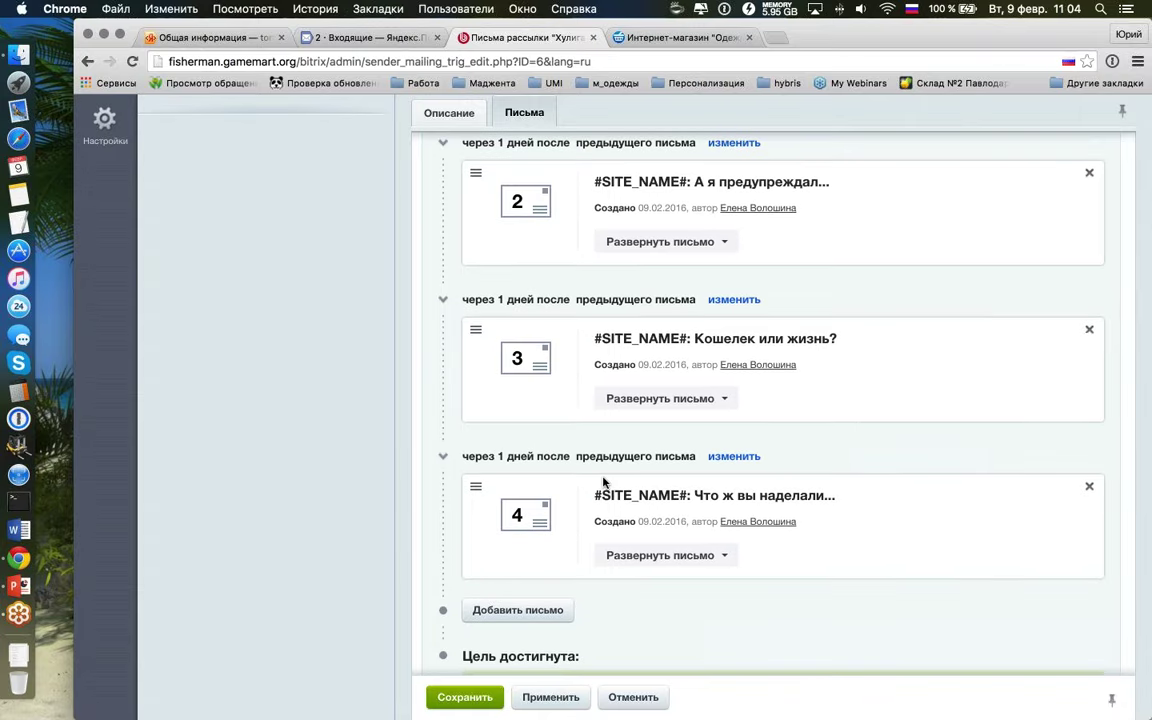
scroll(603, 483, "down", 3)
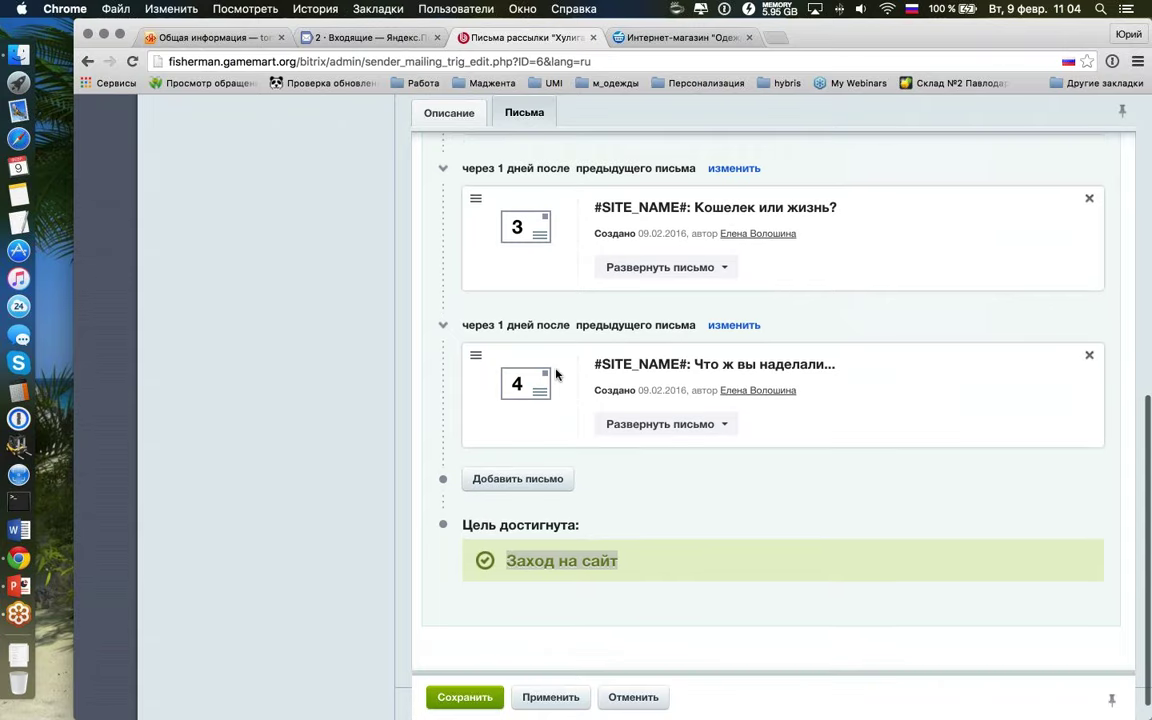
Step: Open the mailing's description and examine its execution status and test mailing section
scroll(556, 374, "up", 12)
scroll(556, 374, "up", 1)
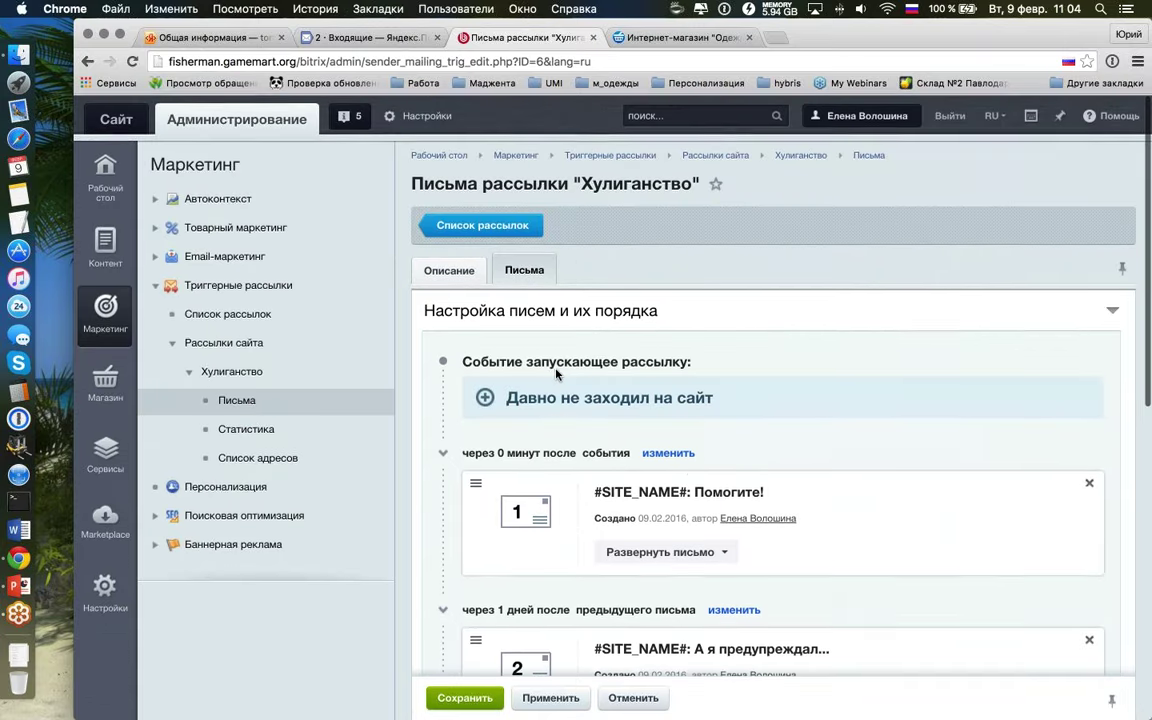
scroll(556, 376, "down", 2)
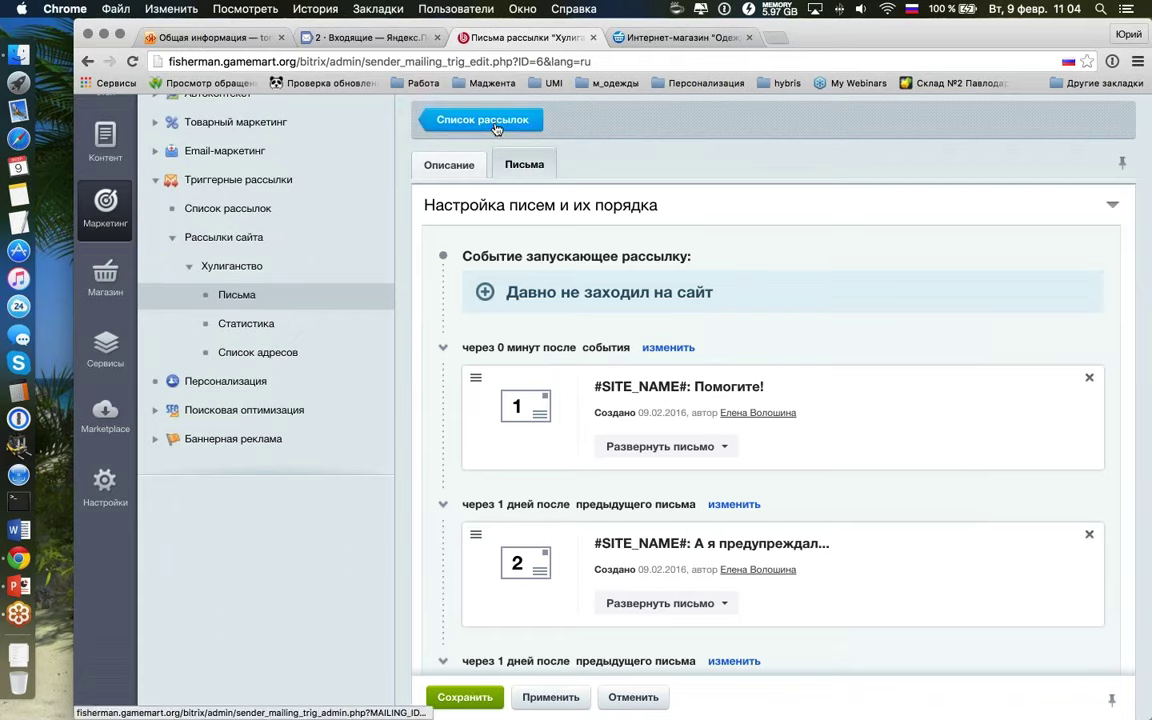
left_click(449, 165)
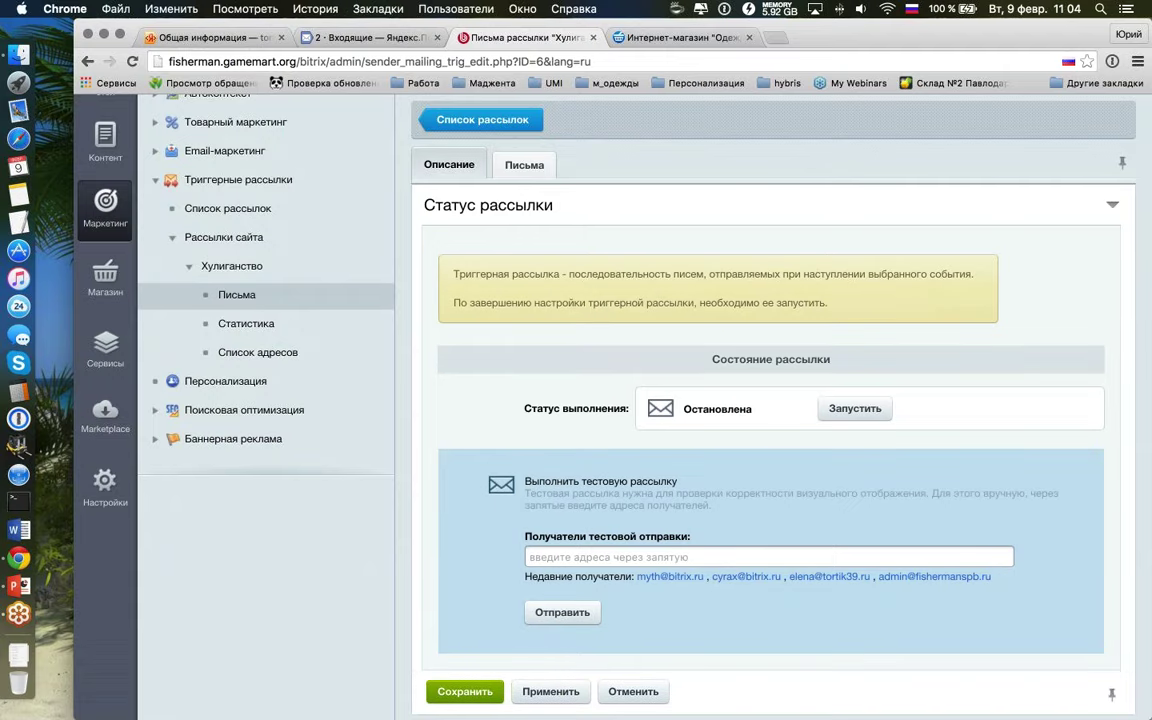
scroll(640, 400, "down", 2)
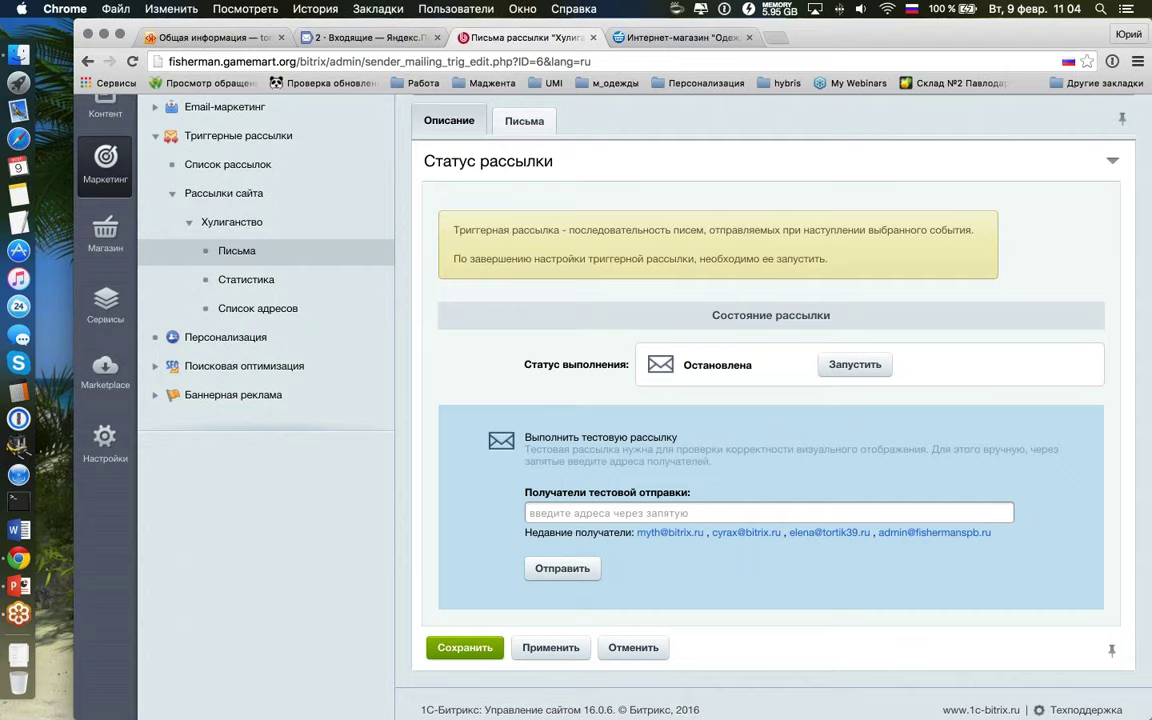
scroll(632, 285, "up", 3)
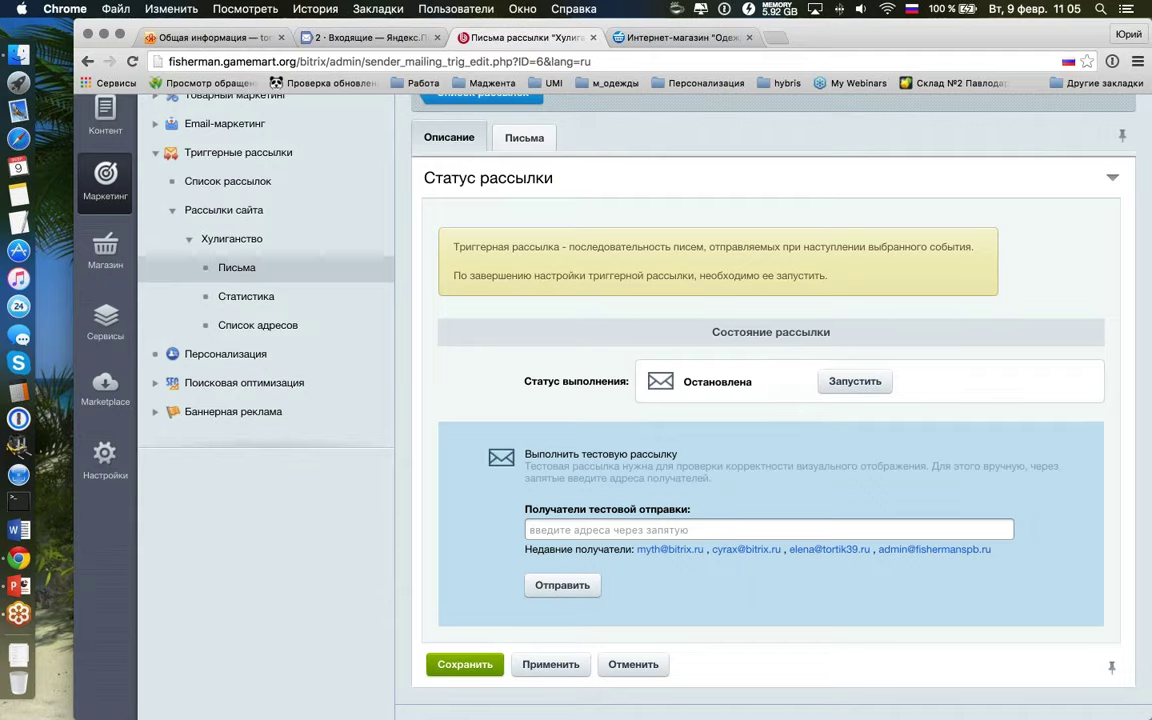
Step: Revisit the letter sequence setup, then return to the mailing's description and status
left_click(524, 138)
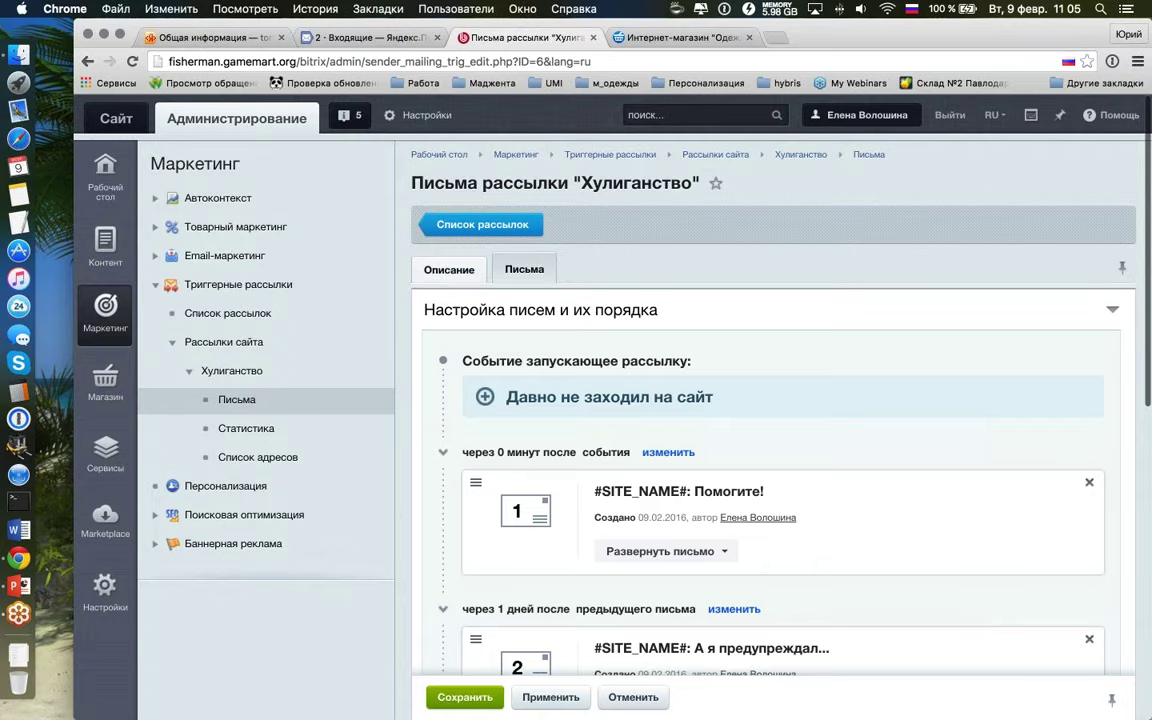
left_click(449, 266)
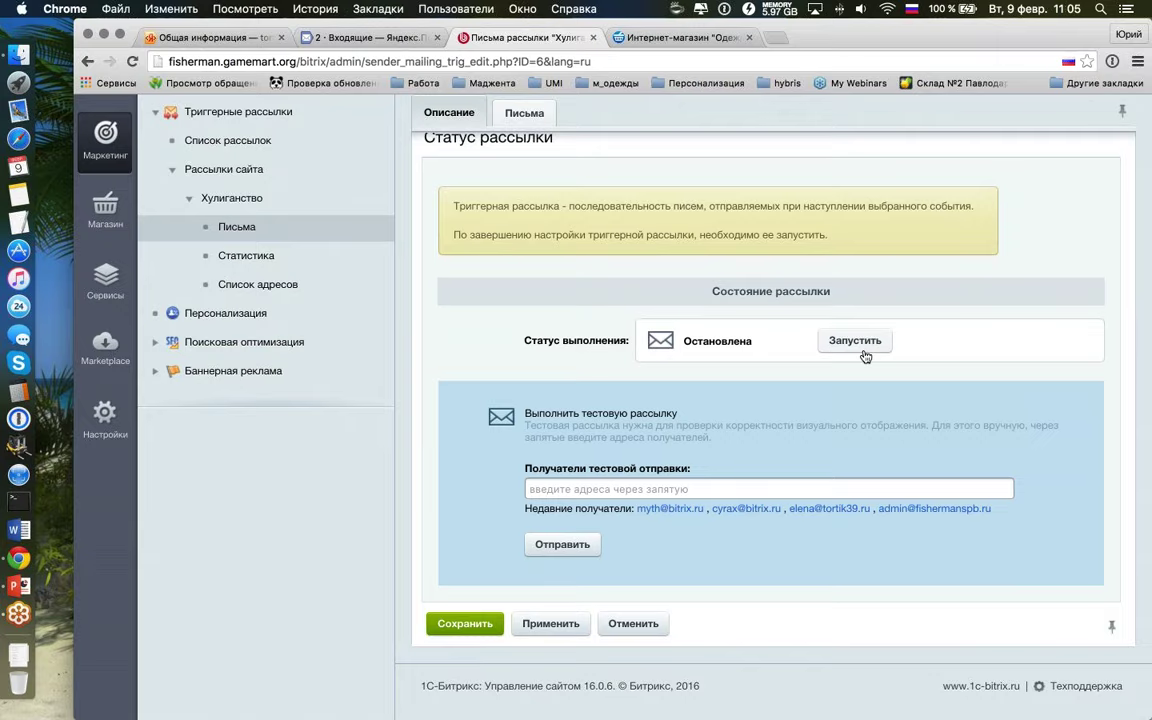
scroll(800, 350, "up", 3)
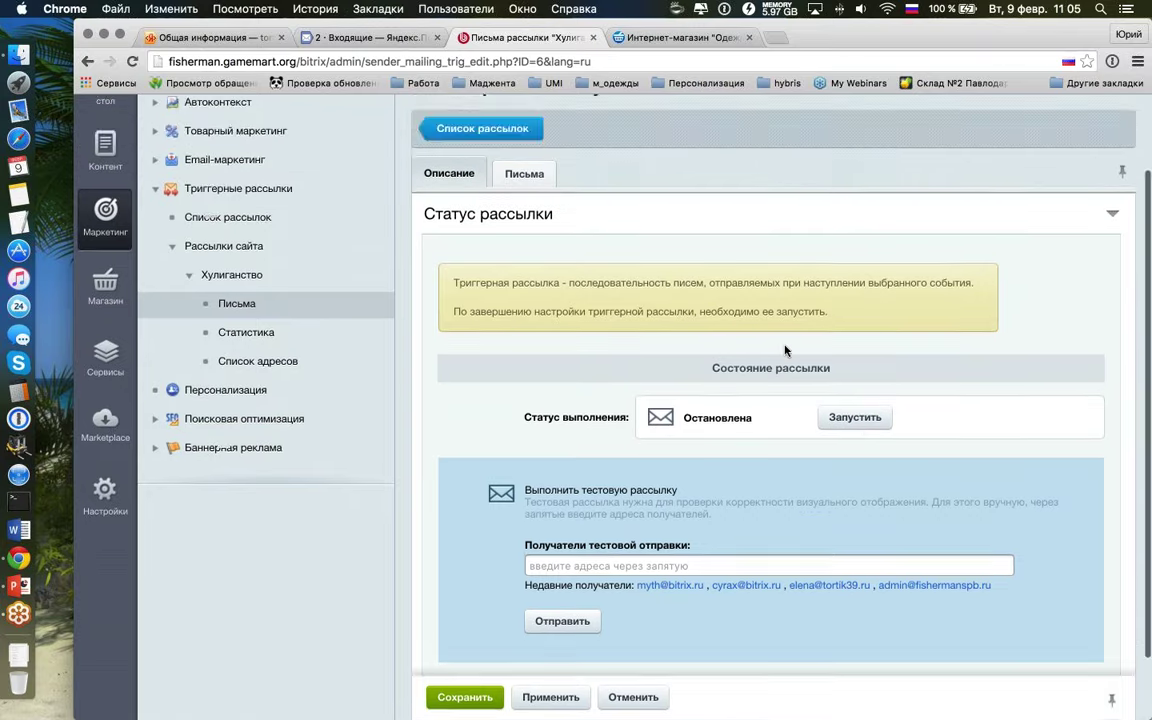
Step: Send a test mailing to the third address among the recent recipients
scroll(785, 345, "down", 2)
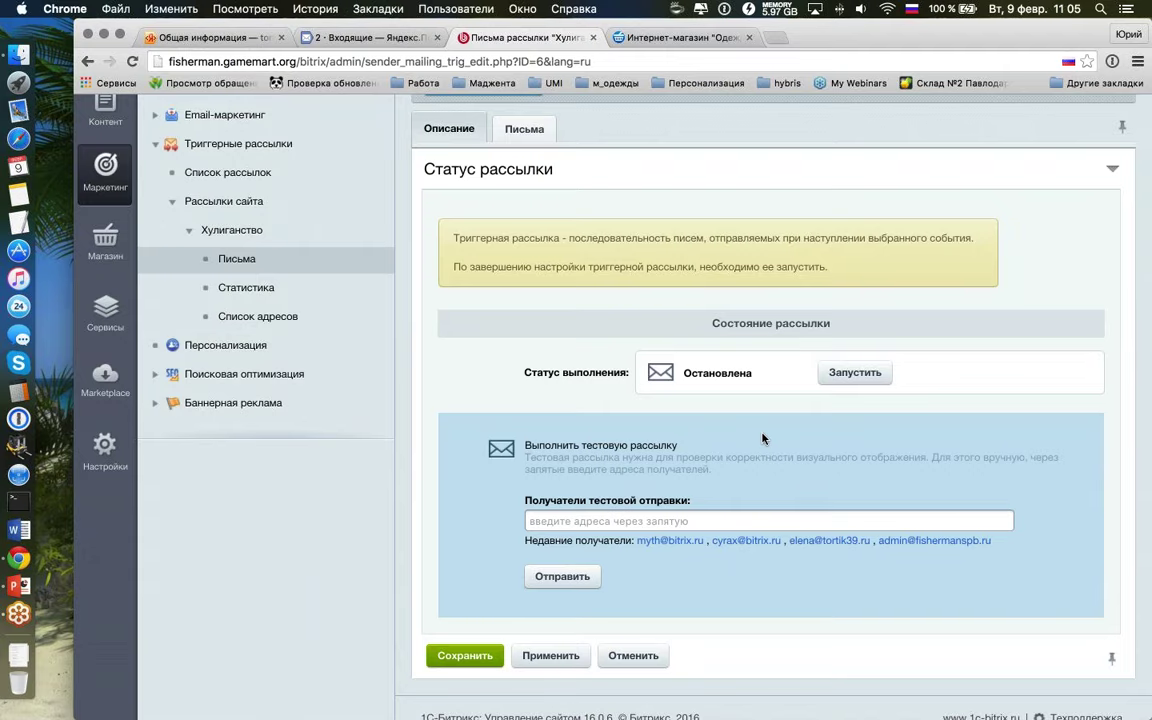
scroll(763, 442, "down", 1)
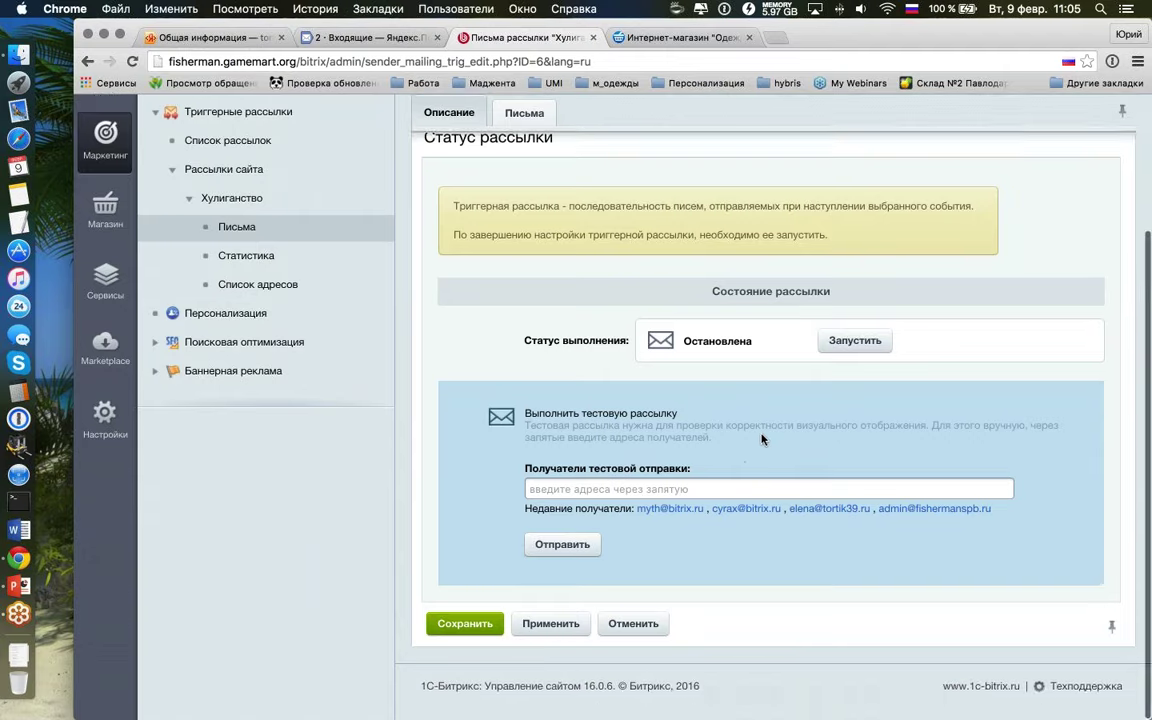
left_click(818, 508)
left_click(590, 544)
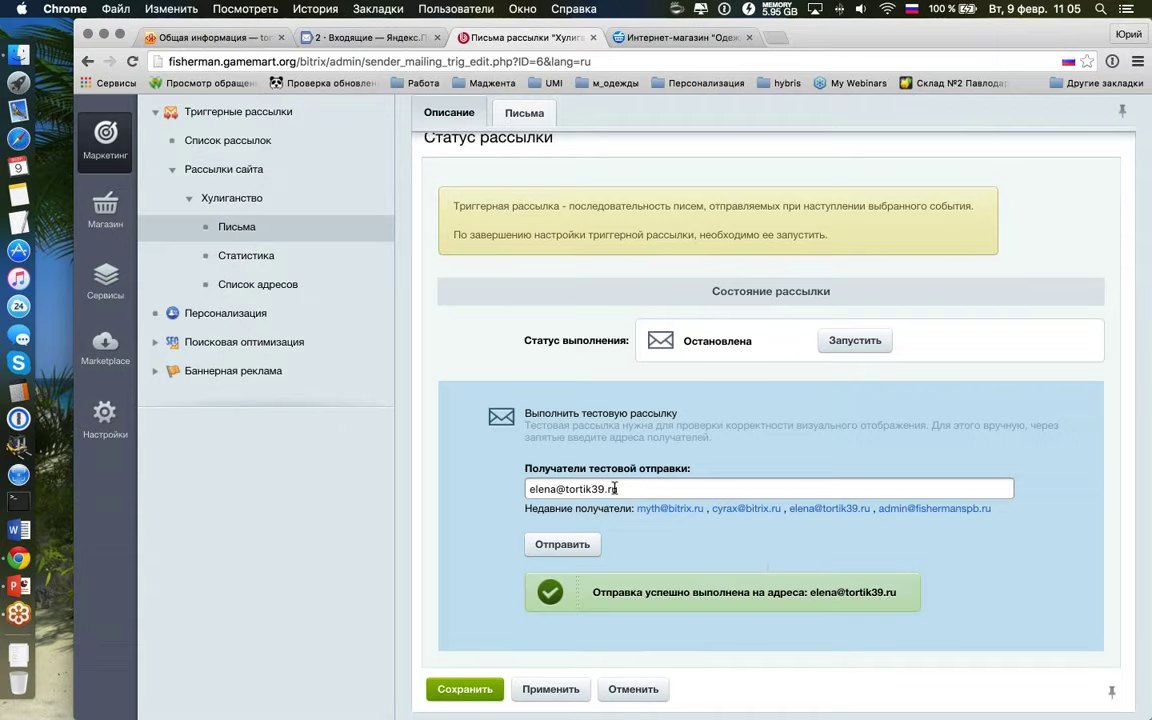
scroll(760, 550, "down", 2)
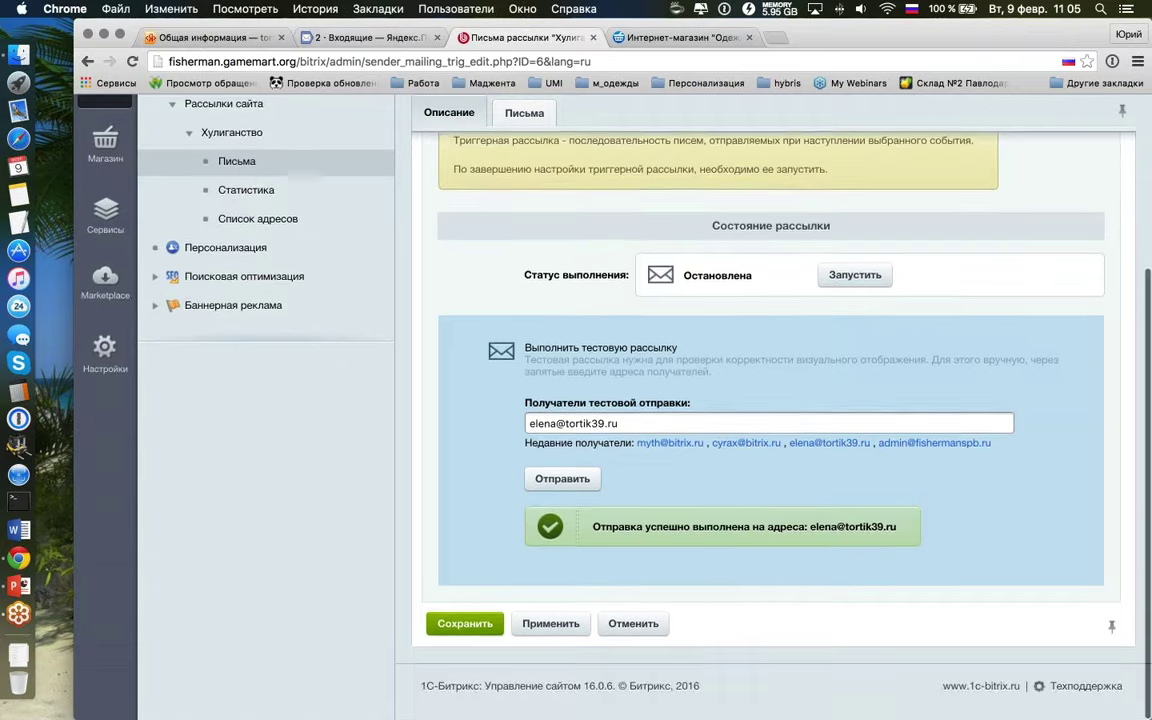
Step: Switch to the Yandex Mail inbox and read the received test letters "Помогите!" and "А я предупреждал..."
left_click(345, 37)
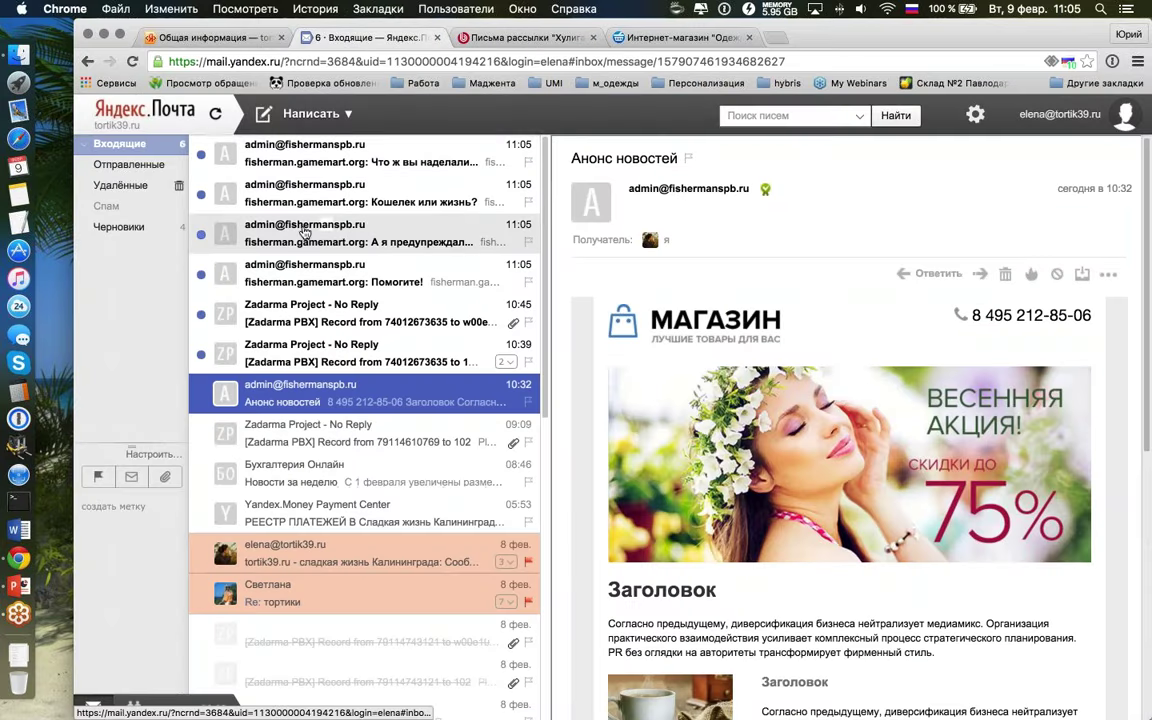
left_click(296, 312)
left_click(293, 284)
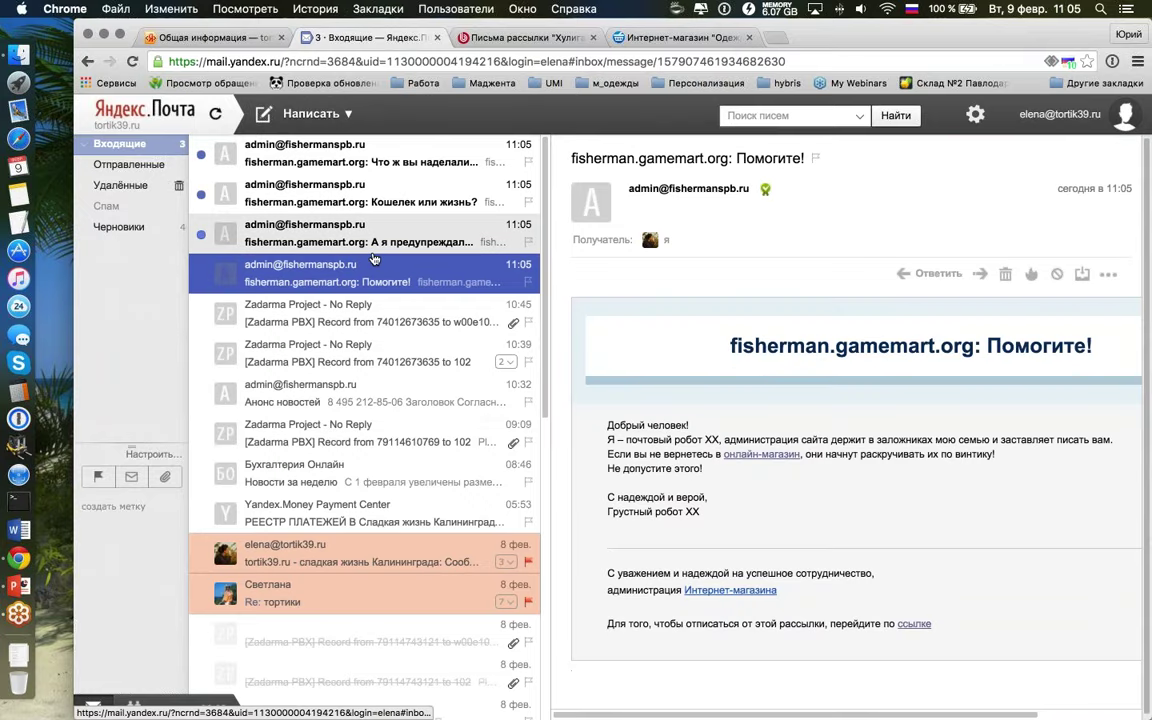
left_click(336, 235)
scroll(678, 455, "down", 5)
scroll(678, 455, "up", 5)
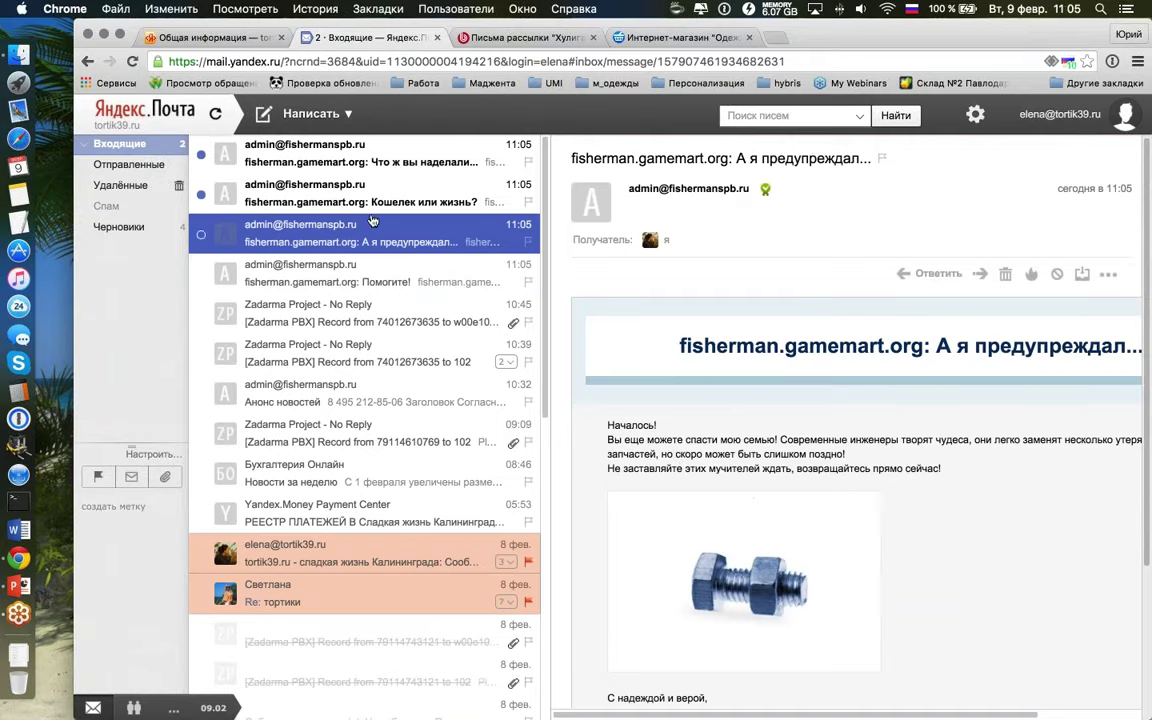
Step: Read the coupon letter "Кошелек или жизнь?" and the final letter "Что ж вы наделали...", then reopen "Помогите!"
left_click(336, 195)
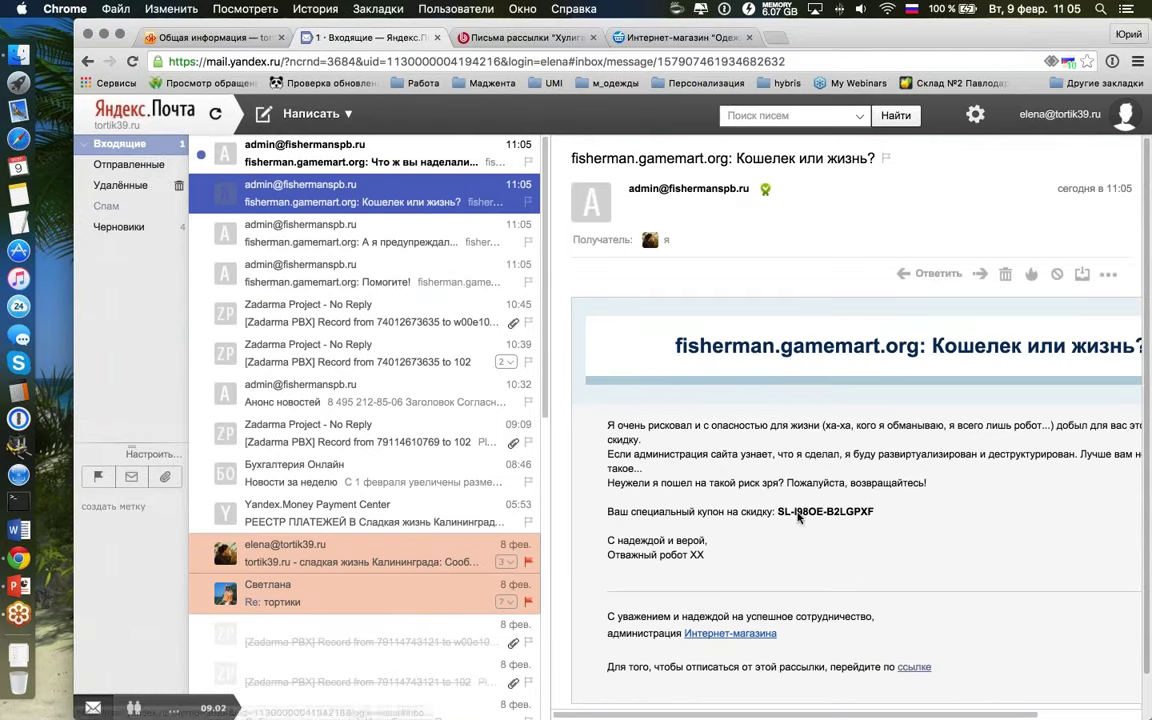
left_click_drag(777, 511, 875, 514)
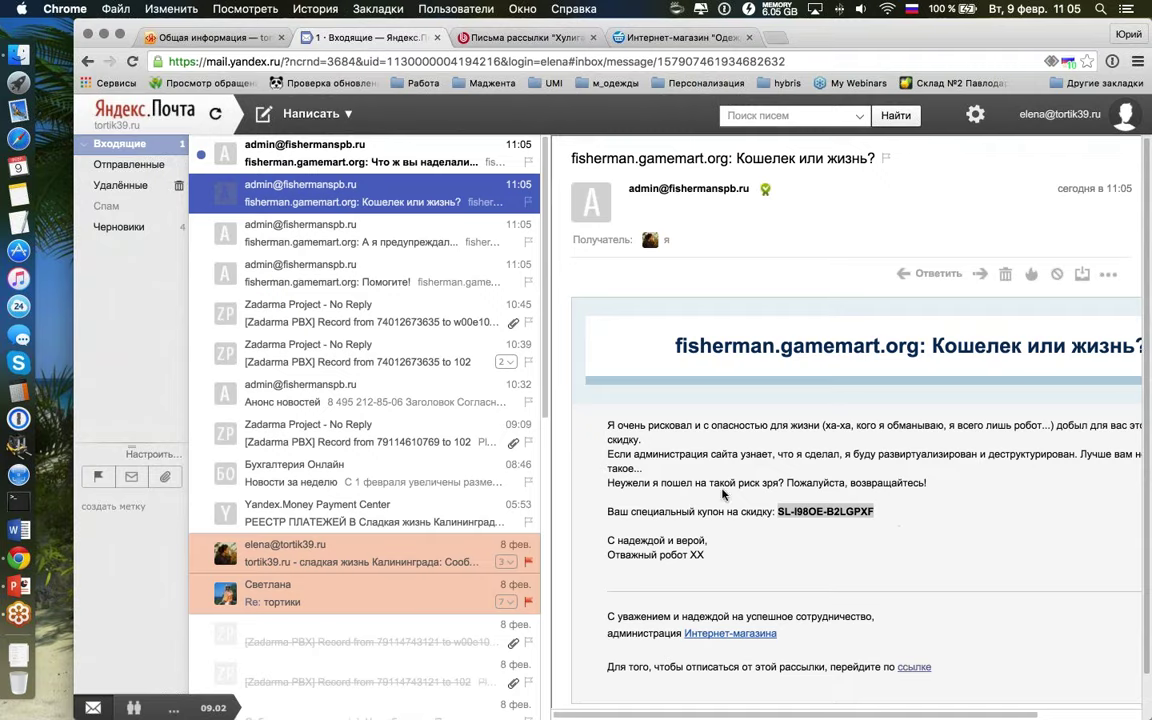
left_click(391, 175)
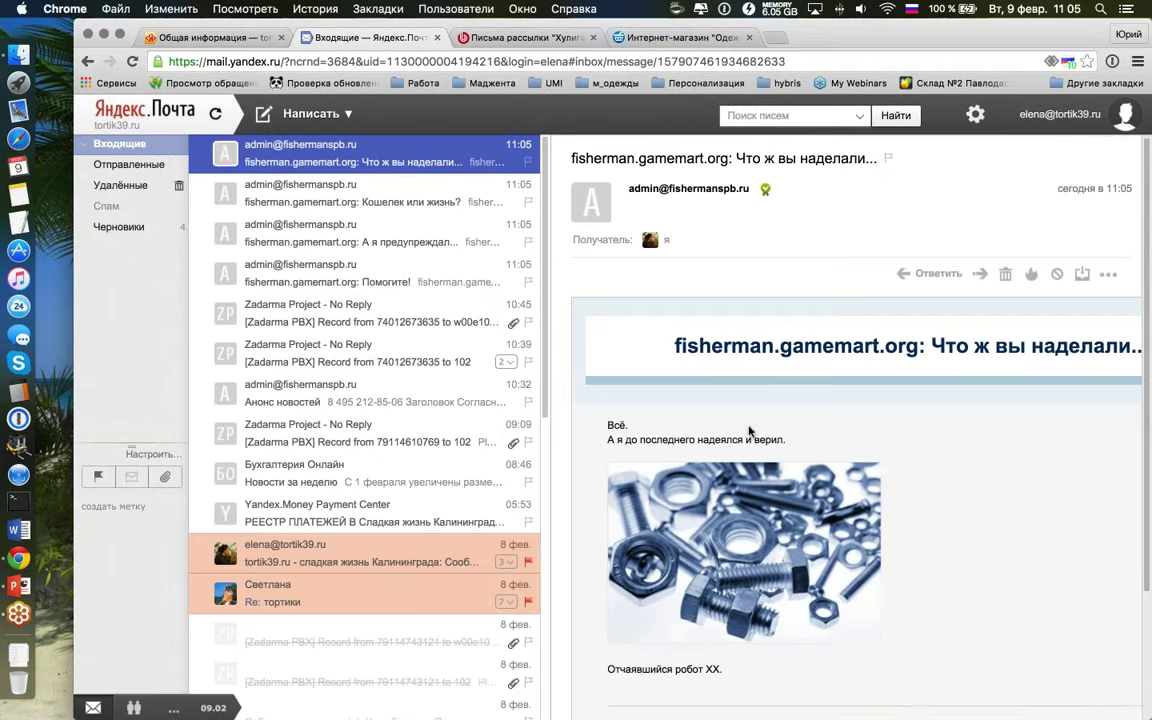
scroll(899, 459, "down", 2)
scroll(899, 459, "up", 2)
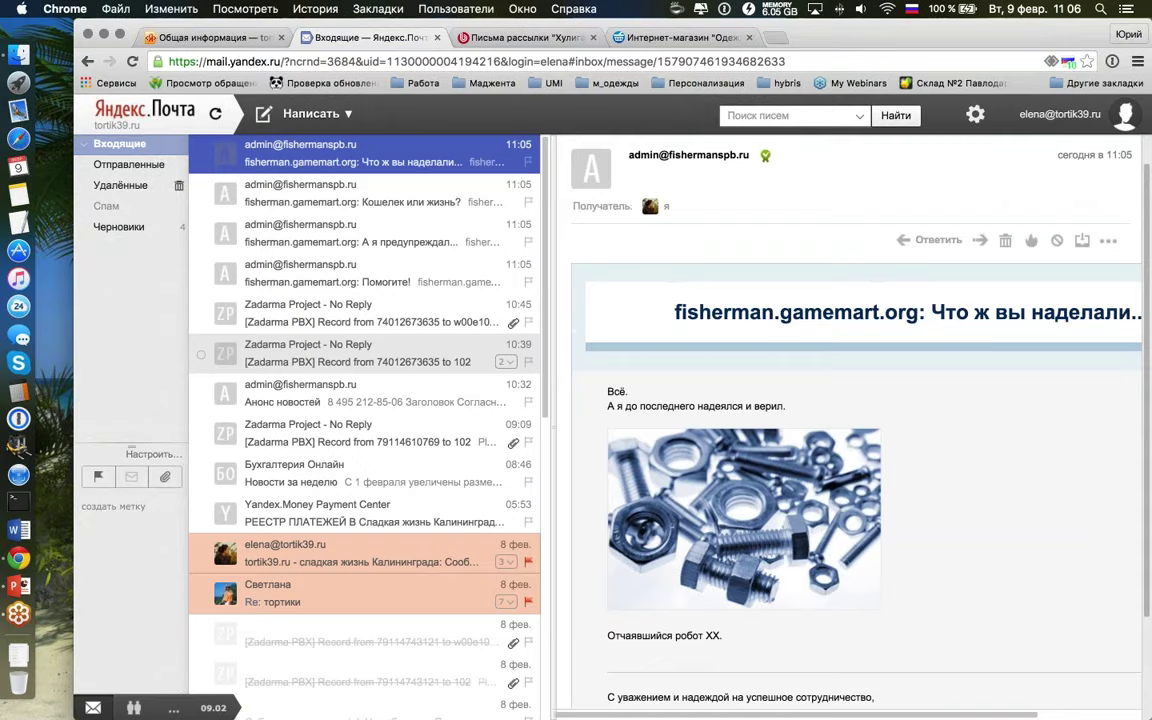
left_click(391, 285)
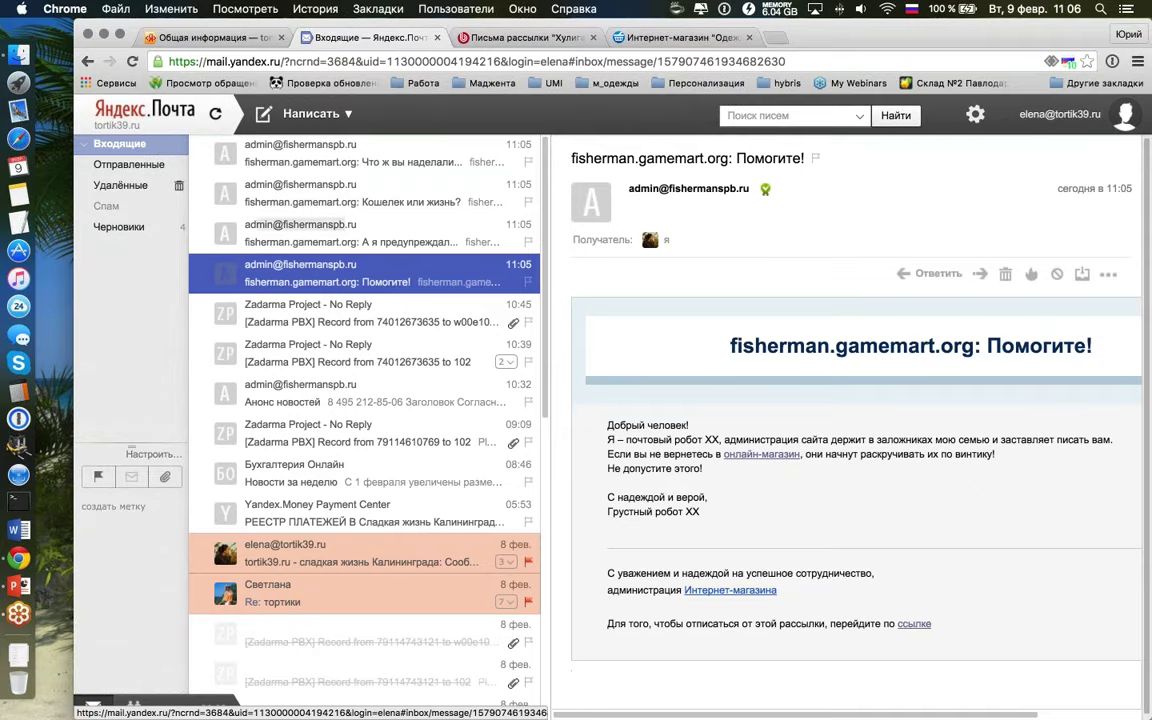
Step: Switch back to the "Хулиганство" mailing in 1C-Bitrix and save it
left_click(522, 38)
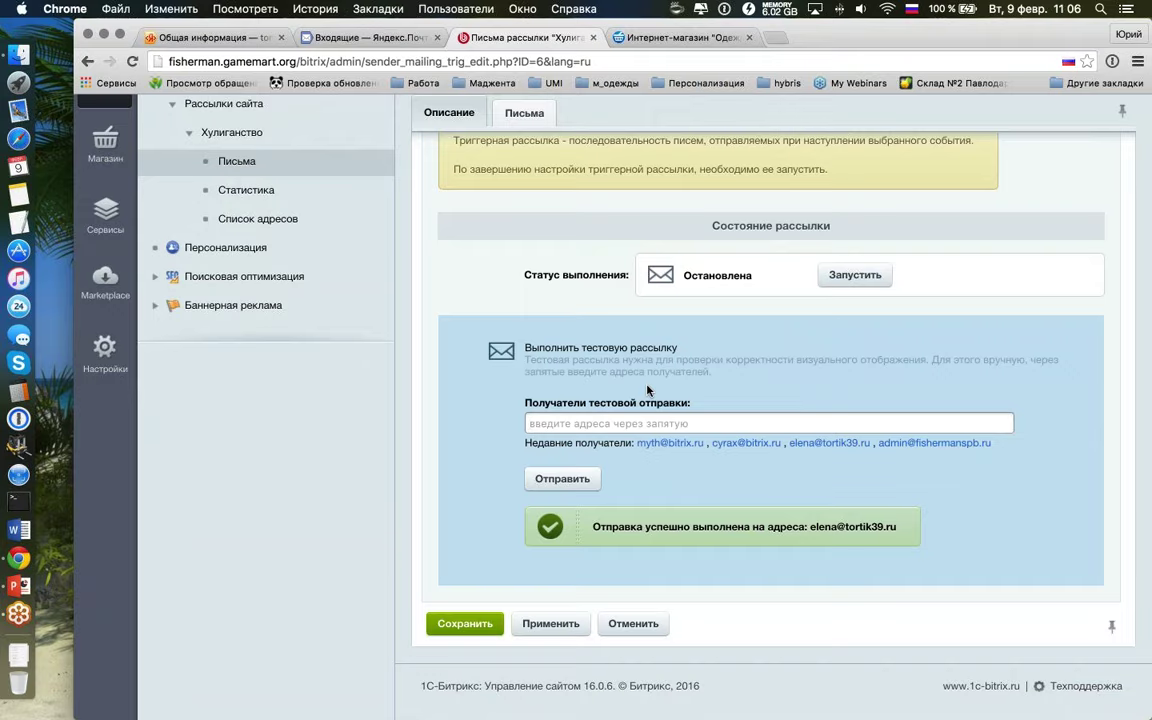
scroll(647, 390, "up", 3)
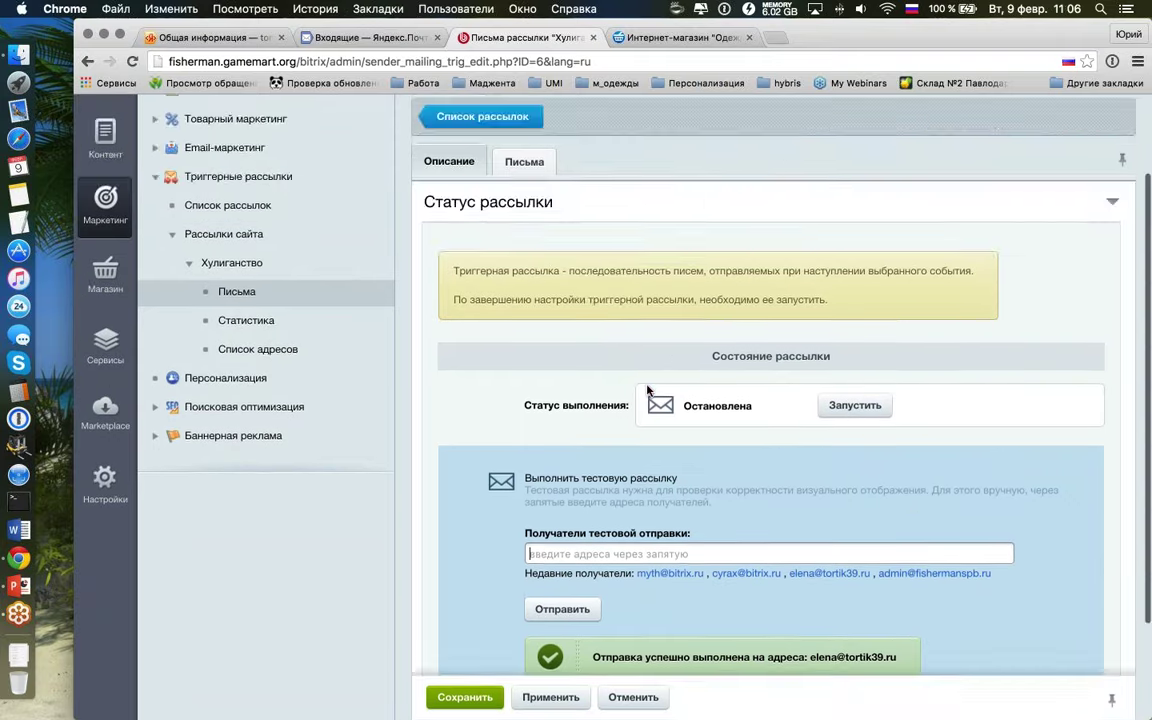
scroll(647, 390, "down", 2)
key("Return")
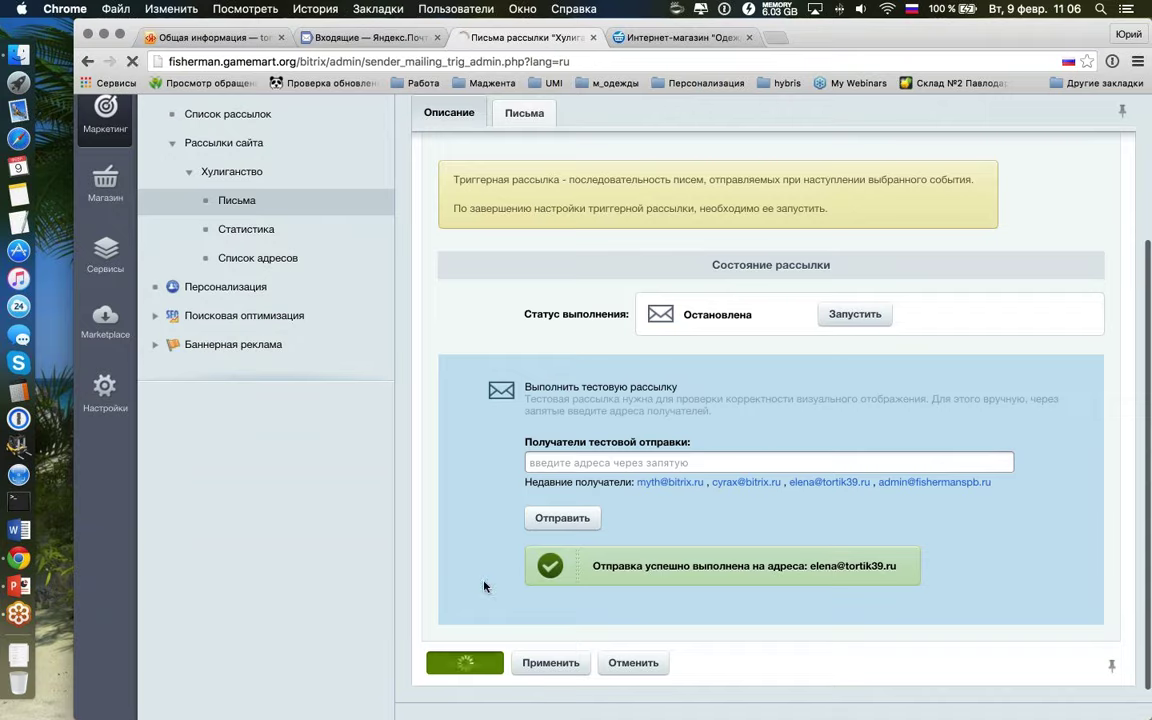
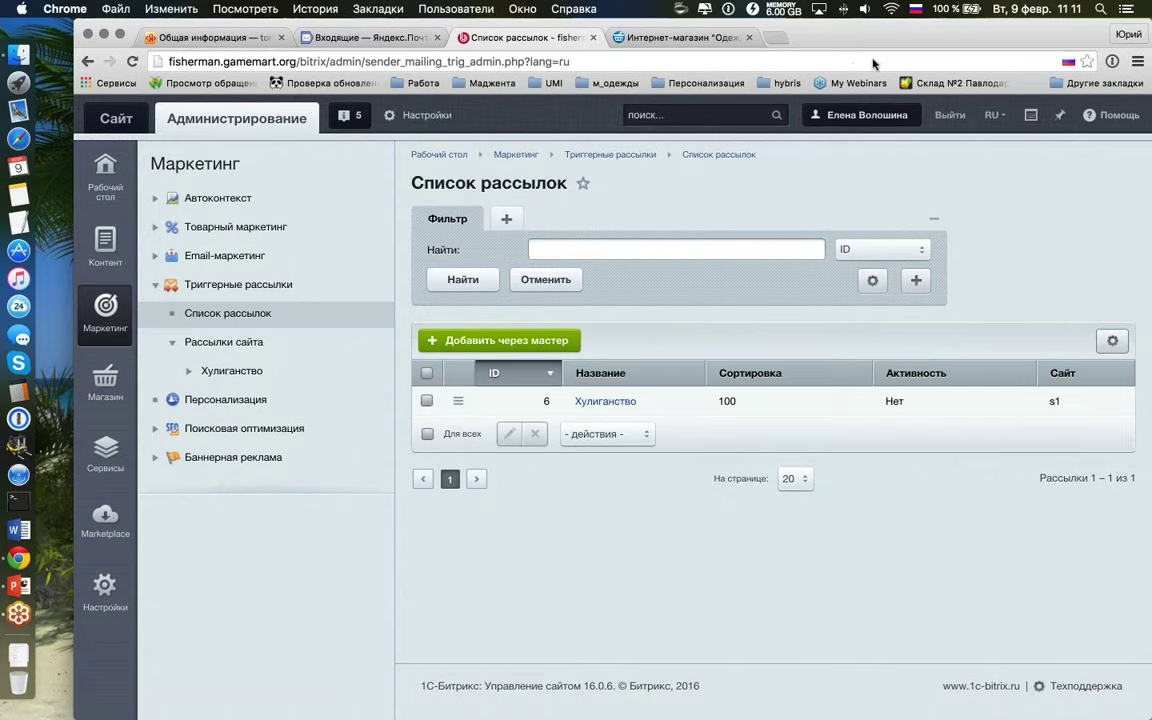
Step: Reopen the "Хулиганство" mailing and review its basic parameters and its start and goal conditions, continuing to the letters setup
left_click(603, 401)
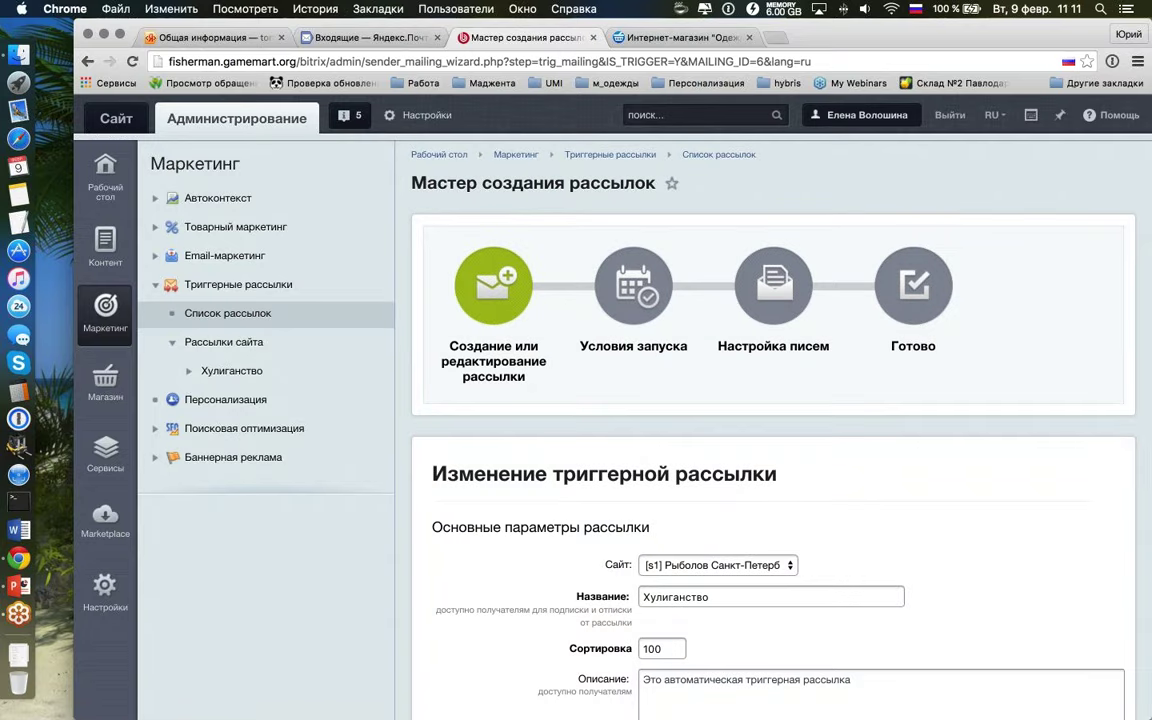
scroll(244, 321, "down", 5)
scroll(244, 321, "up", 5)
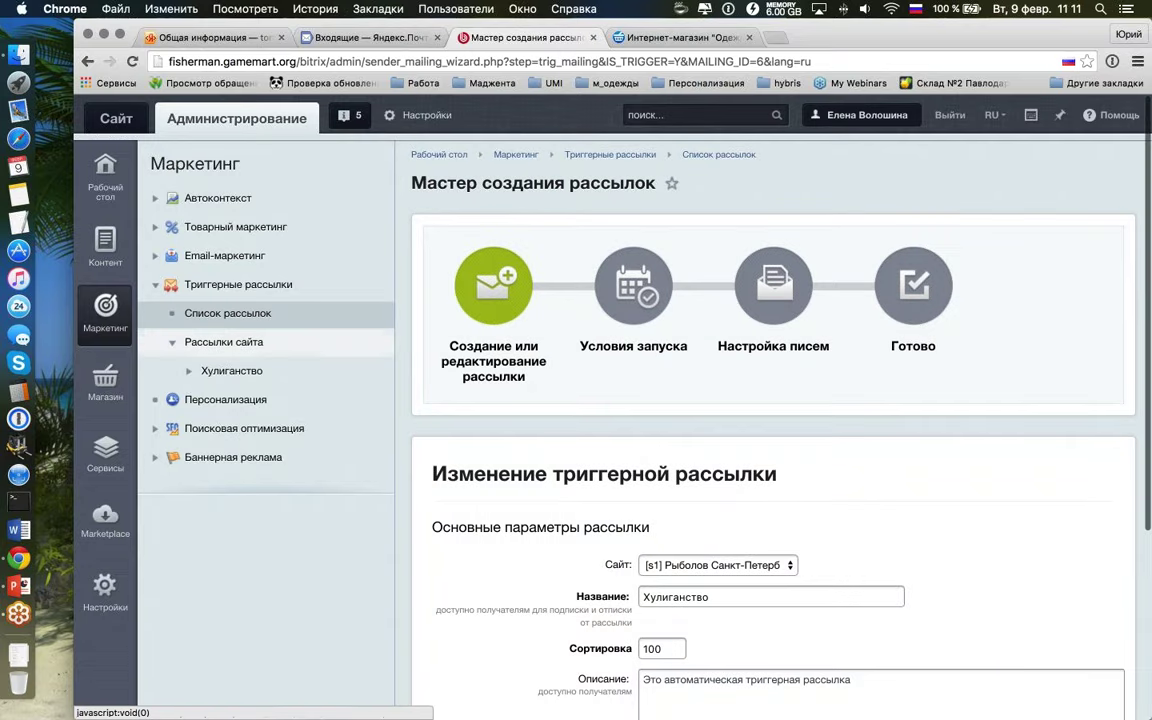
scroll(622, 549, "down", 5)
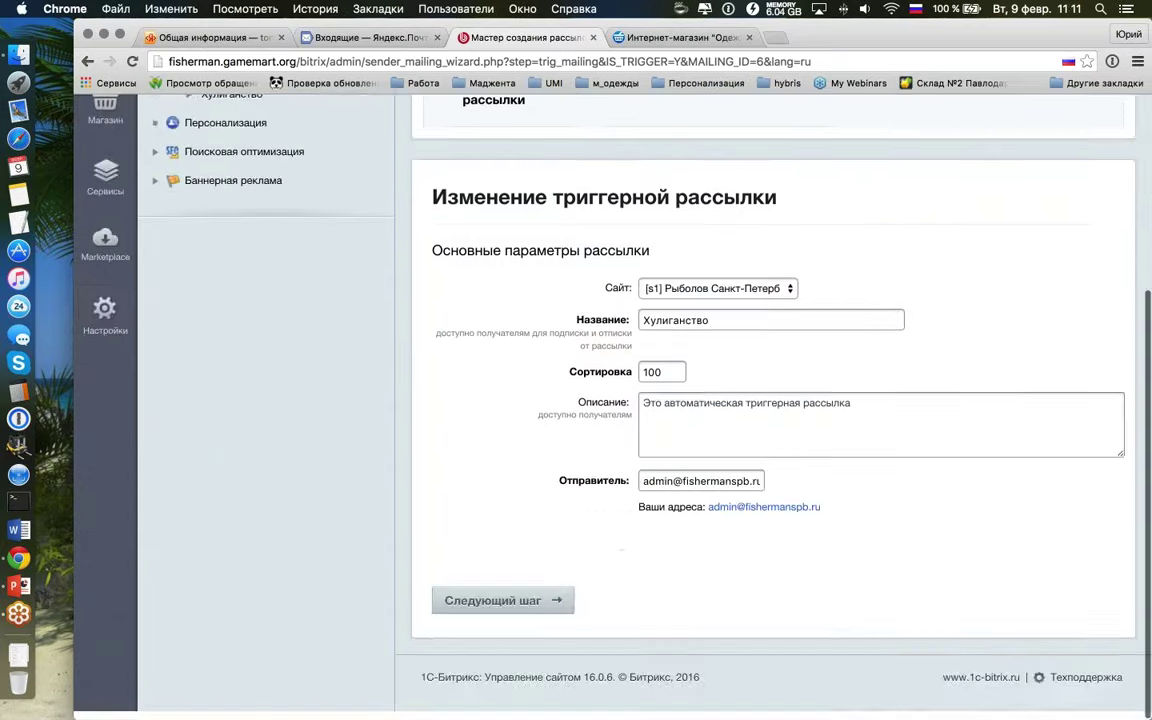
left_click(502, 600)
scroll(597, 435, "down", 5)
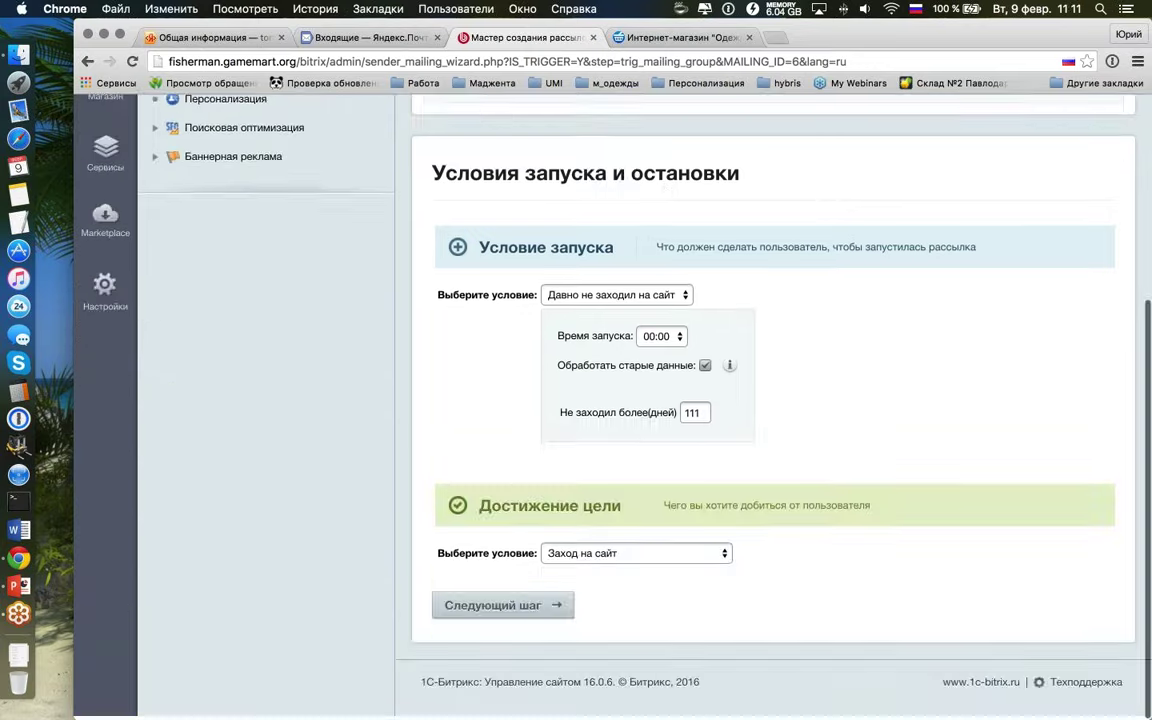
left_click(502, 605)
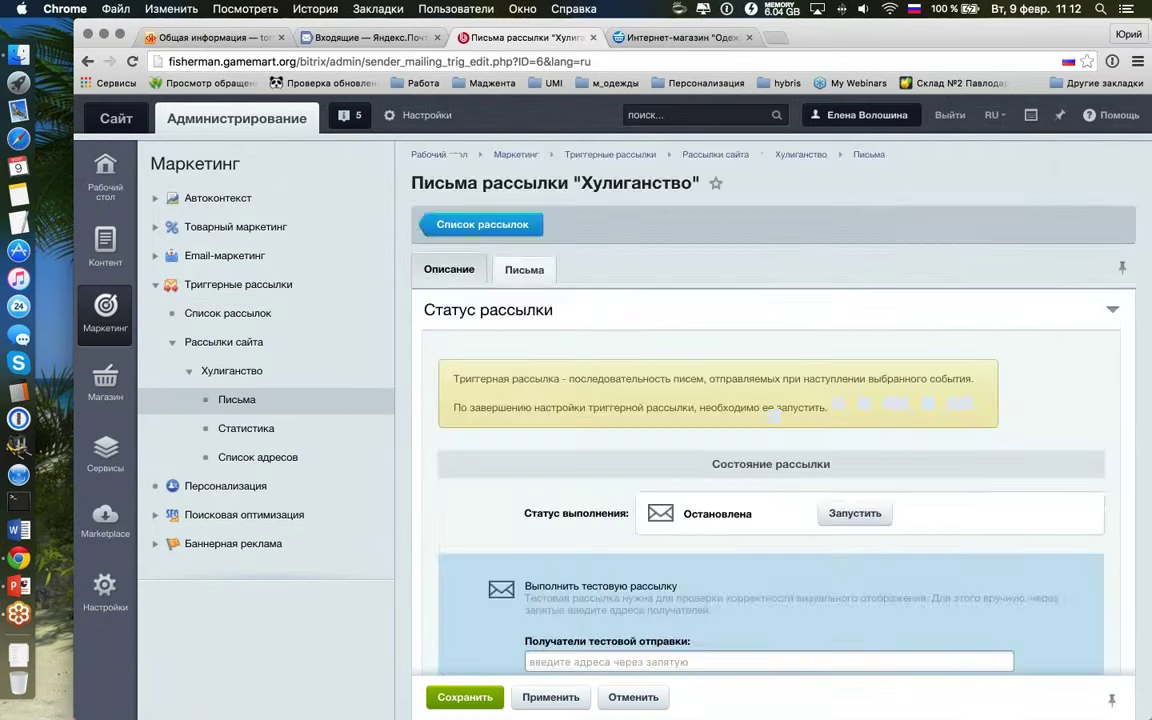
Step: Examine the sending delays before the first, second and third letters of the mailing
left_click(524, 270)
scroll(510, 383, "down", 4)
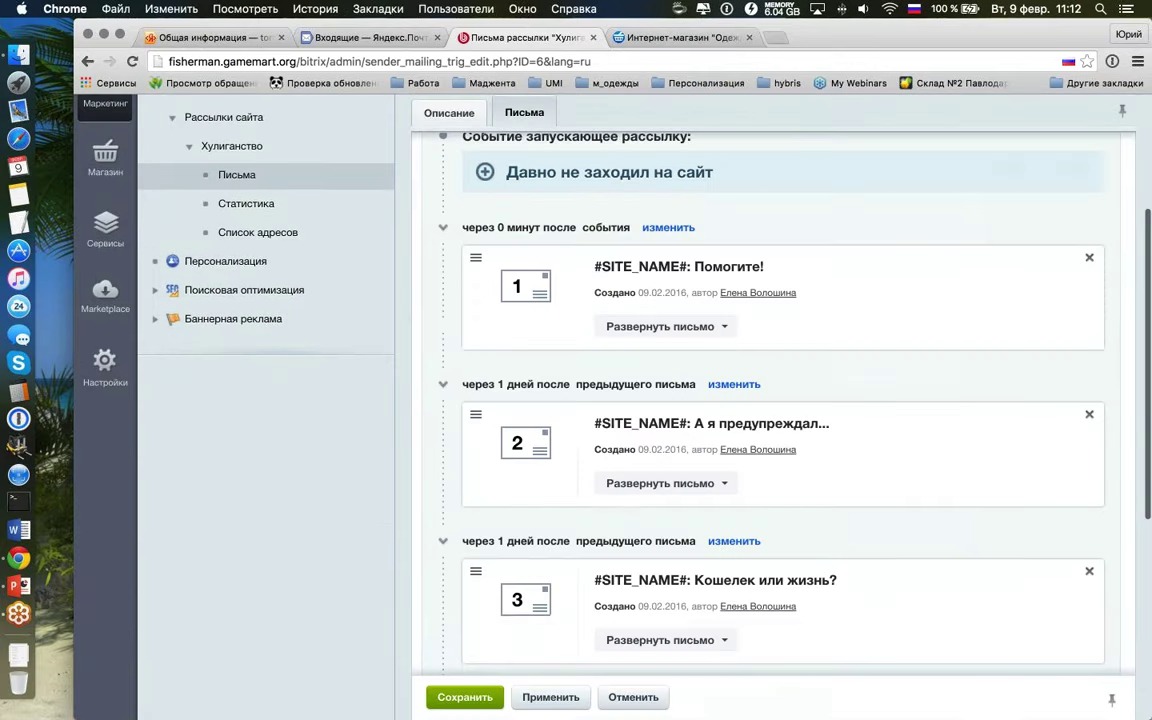
double_click(499, 385)
double_click(500, 227)
double_click(501, 385)
left_click(501, 541)
double_click(501, 541)
scroll(532, 452, "down", 2)
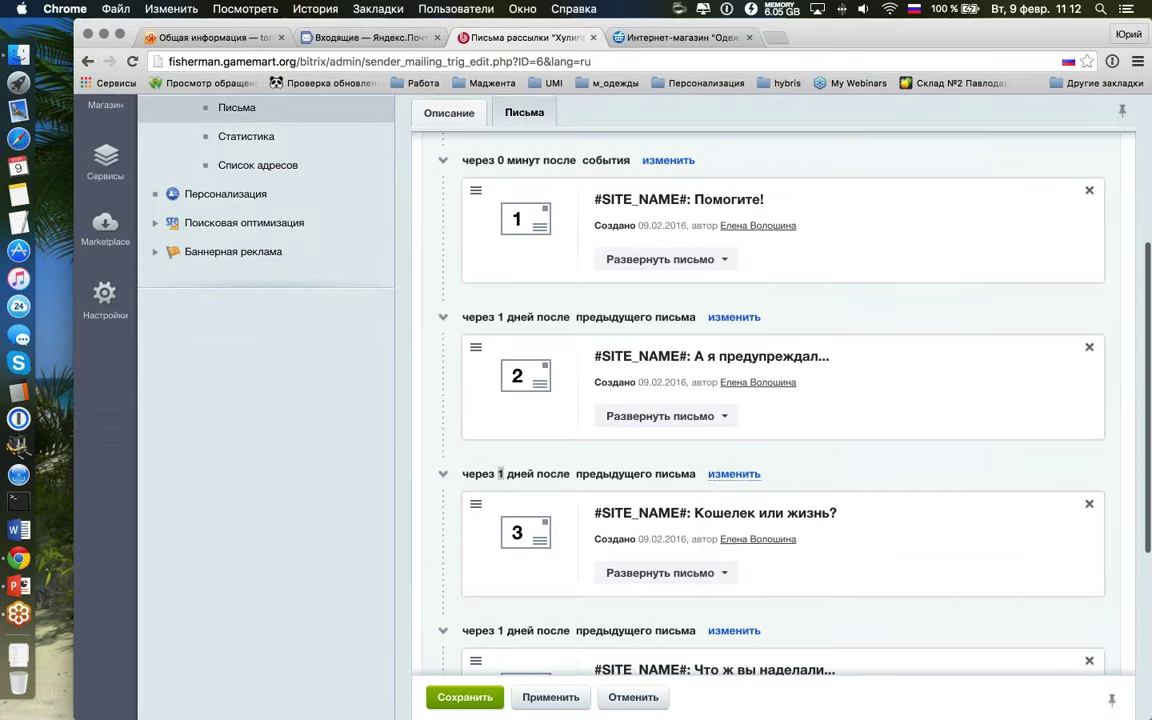
Step: Set the third letter, "Кошелек или жизнь?", to be sent 5 days after the previous letter
left_click(712, 474)
left_click(780, 538)
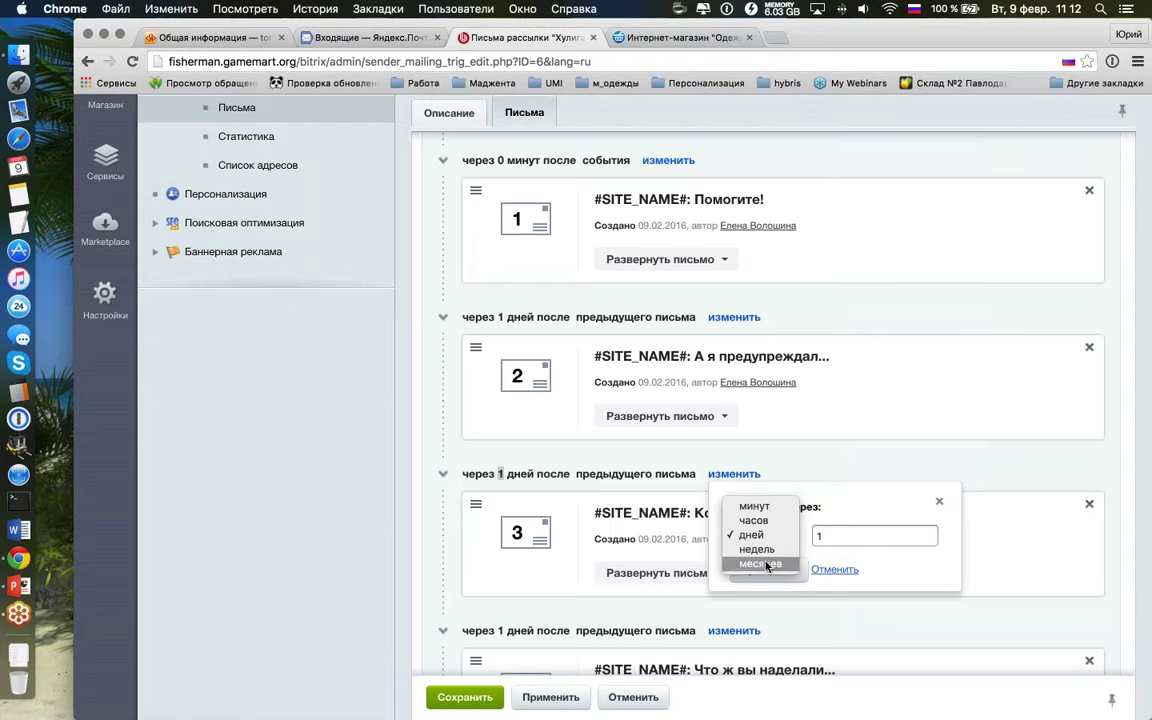
left_click(797, 534)
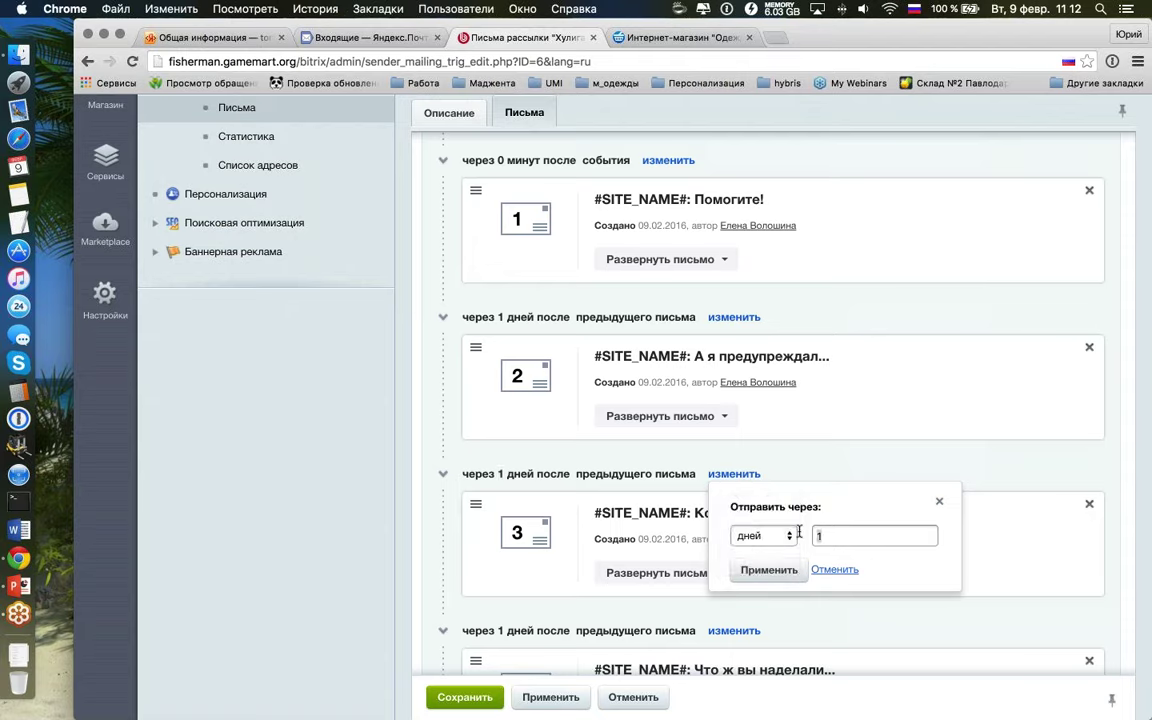
type("5")
left_click(766, 568)
scroll(762, 566, "down", 1)
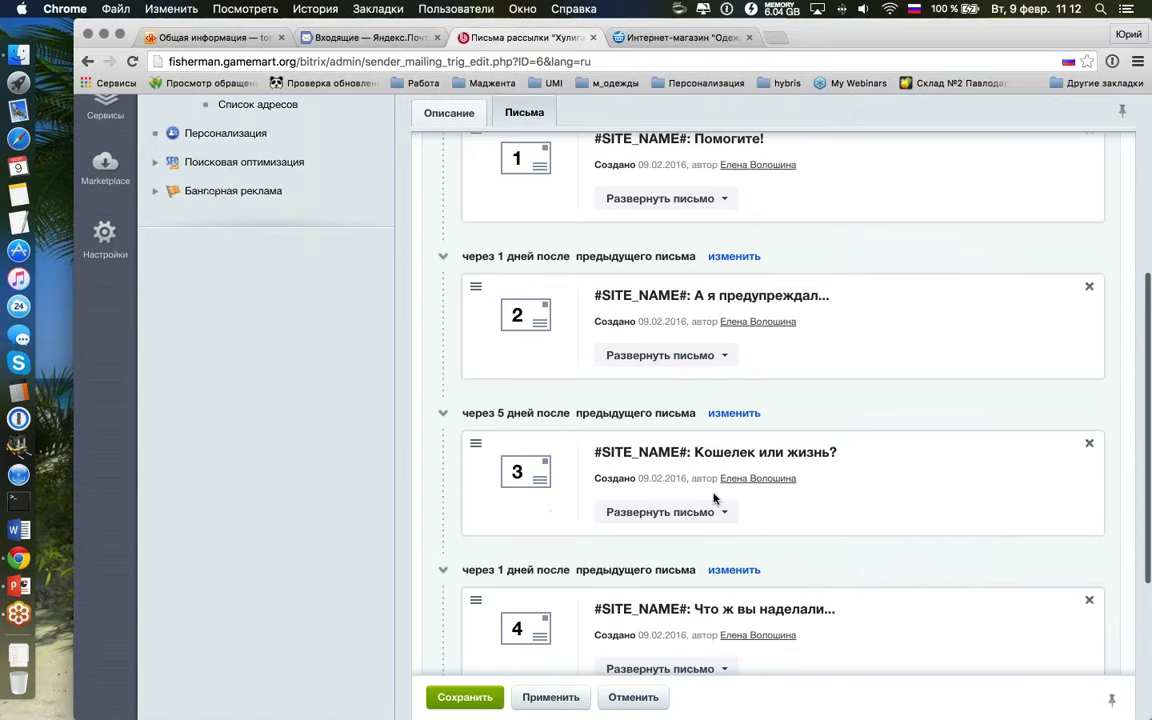
left_click_drag(472, 412, 676, 414)
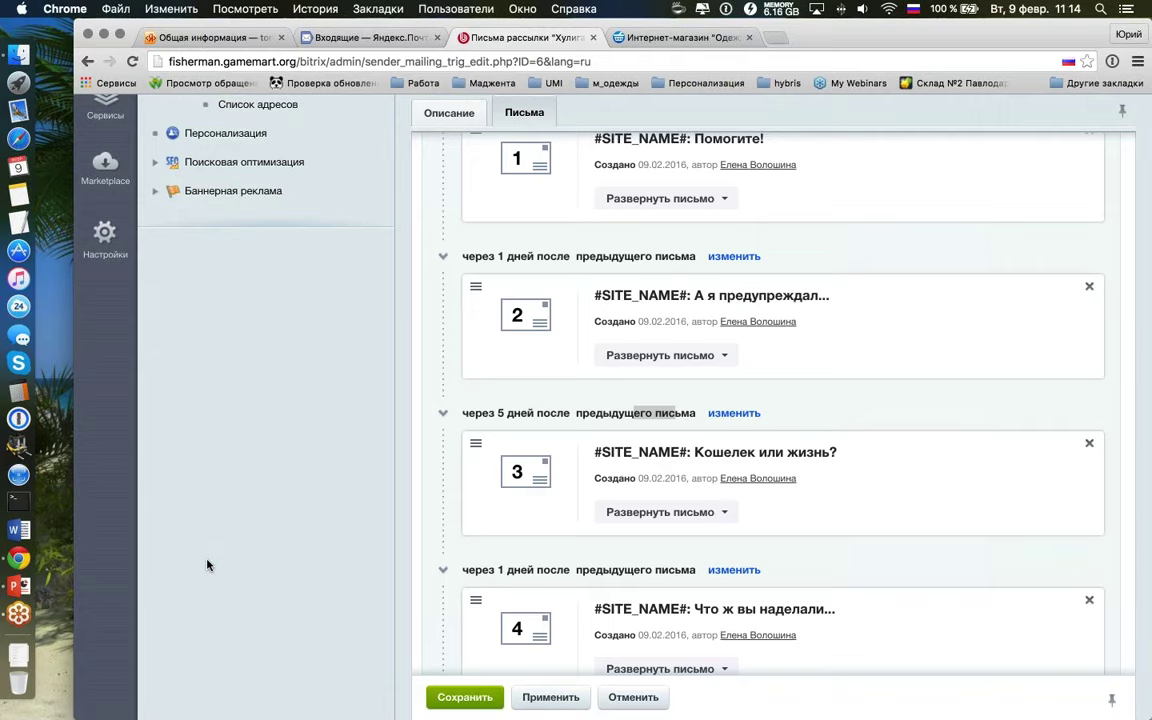
left_click(209, 565)
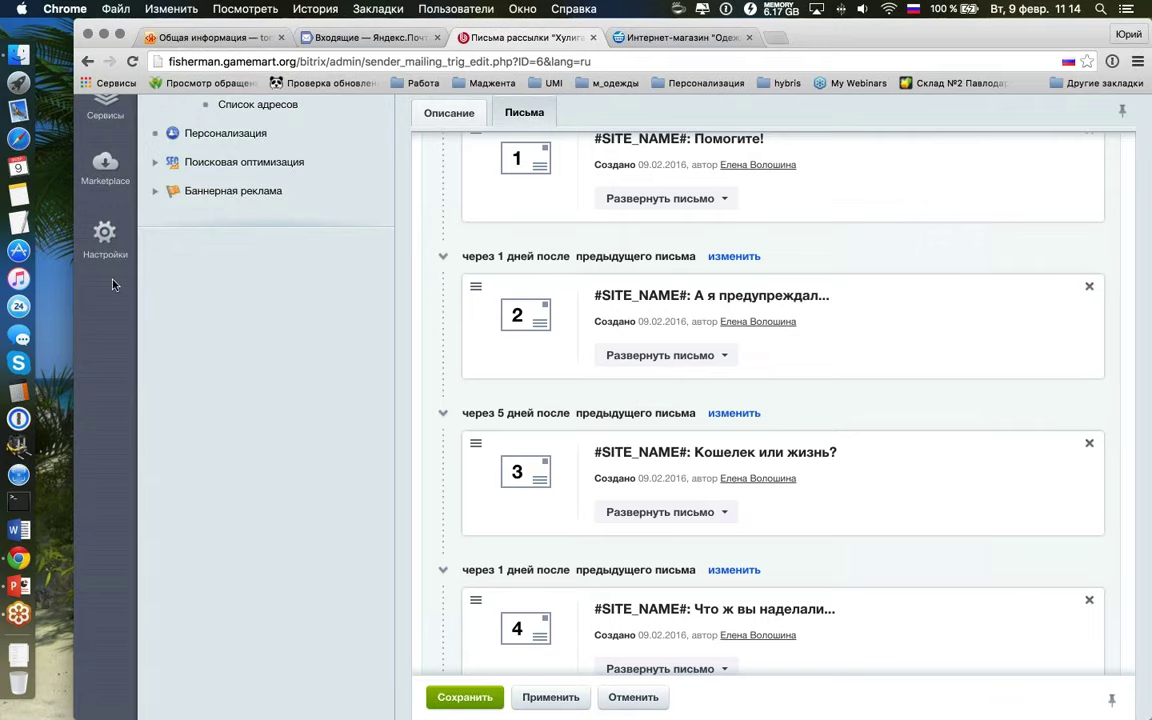
Step: Return to the mailing list and start a new trigger mailing through the wizard from the ready-made template "Будильник-90"
scroll(112, 285, "up", 5)
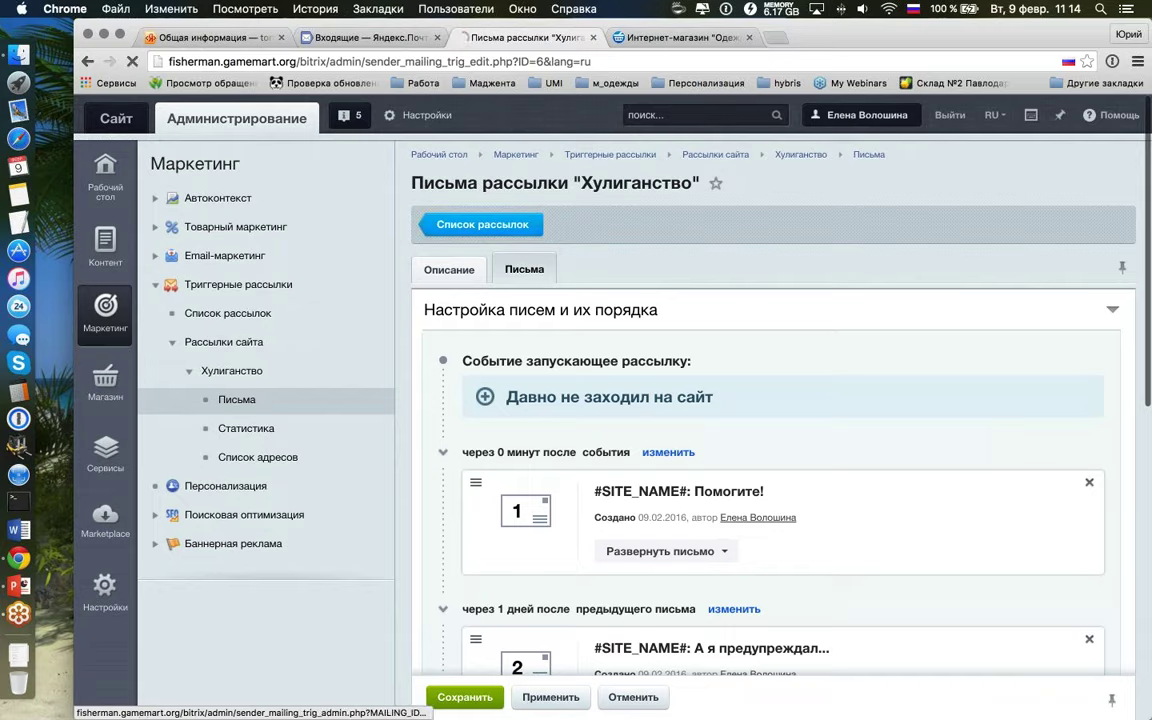
left_click(475, 224)
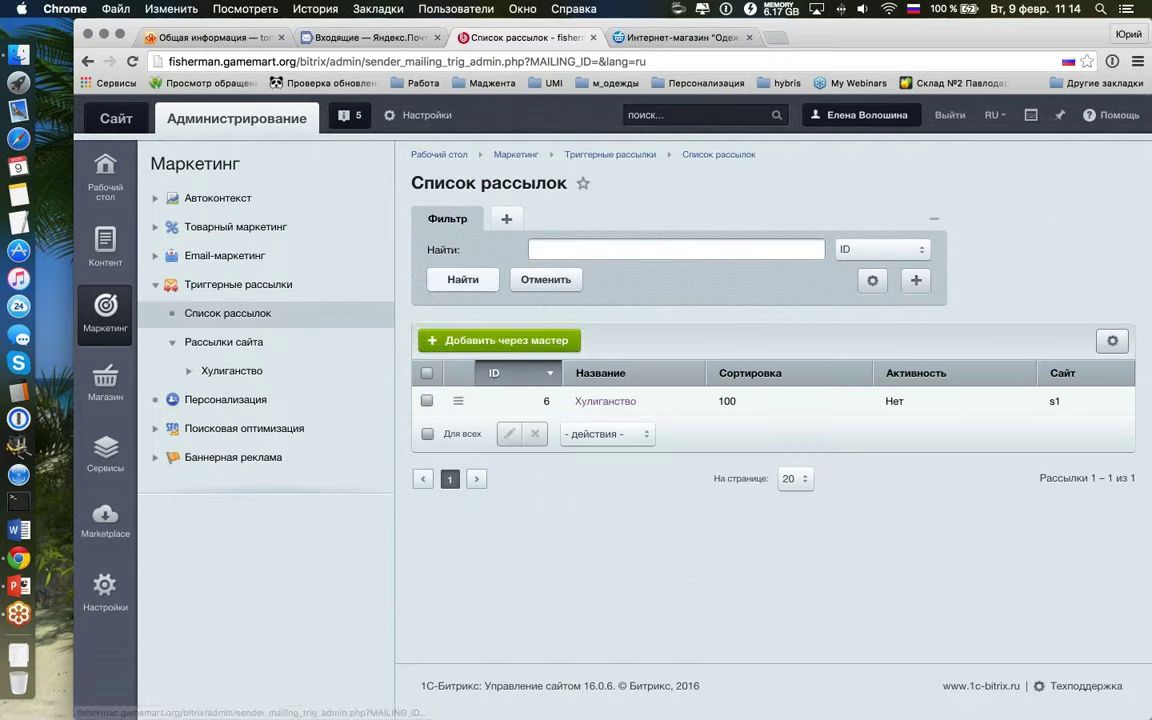
left_click(530, 344)
scroll(735, 366, "down", 10)
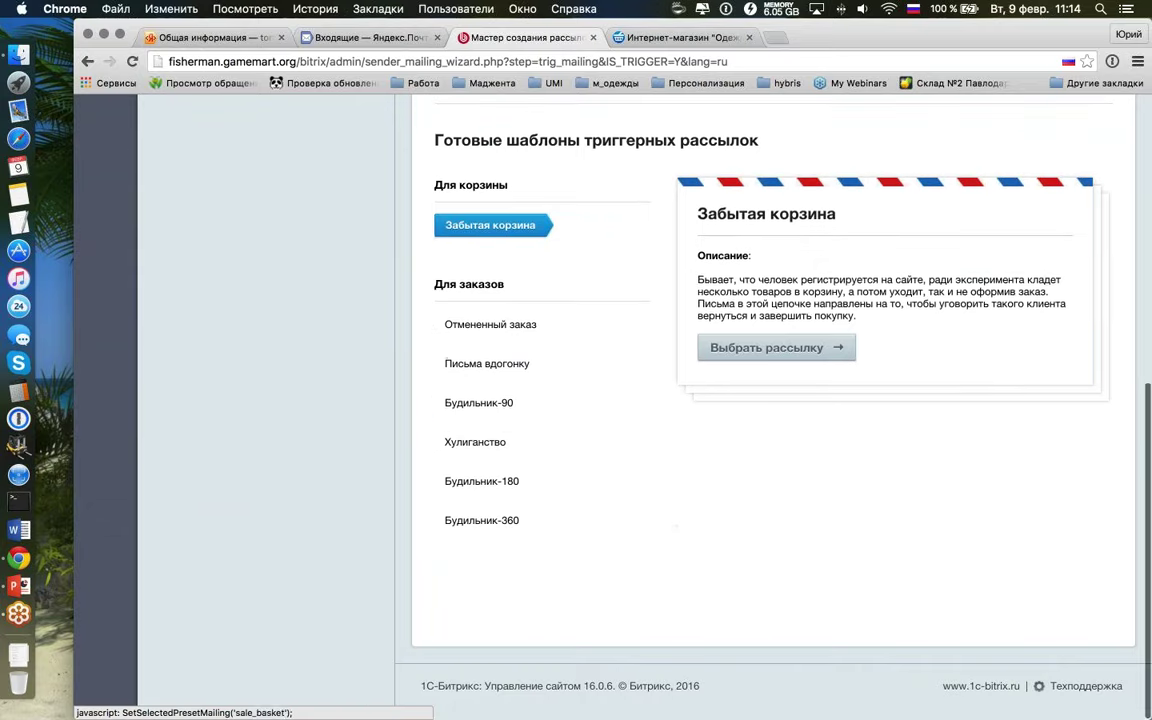
left_click(488, 403)
left_click(768, 337)
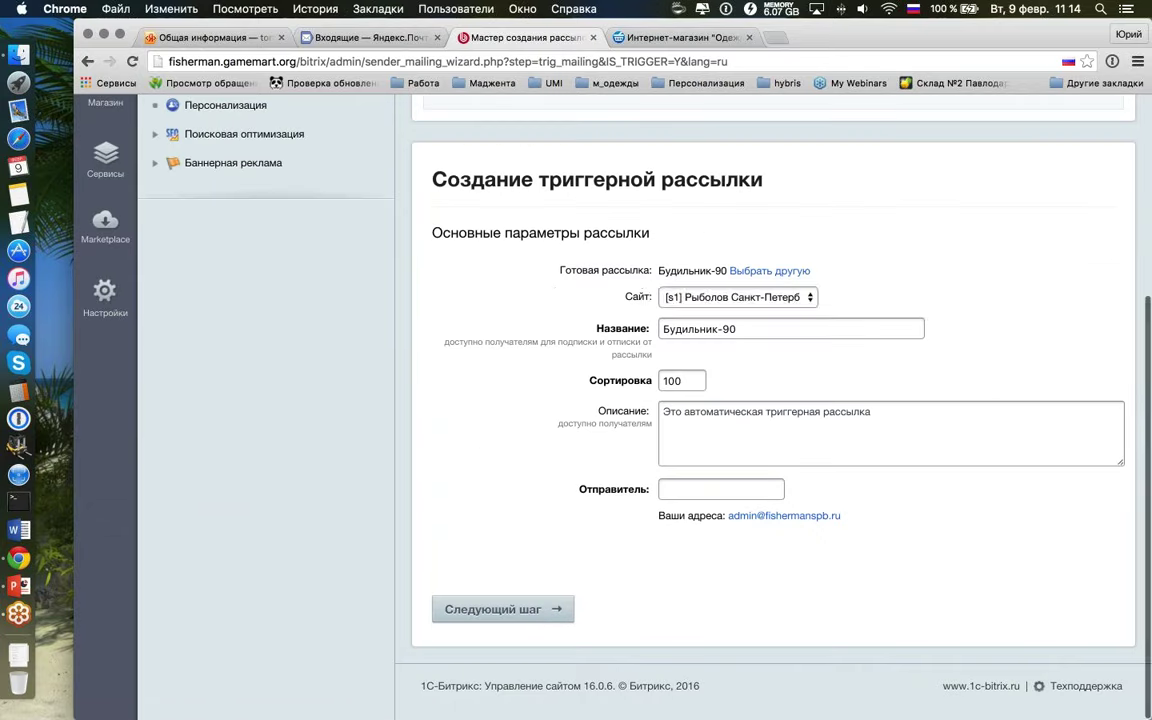
Step: Examine which sites can be chosen for the new "Будильник-90" mailing
left_click(668, 297)
left_click(617, 294)
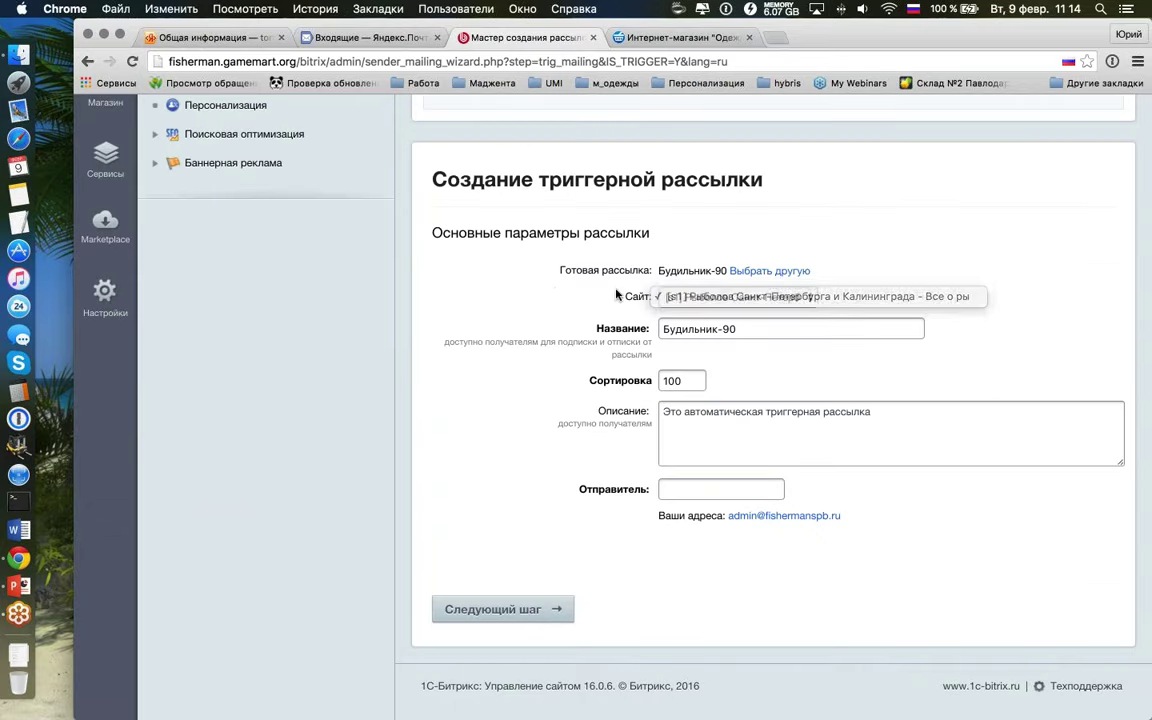
left_click(700, 297)
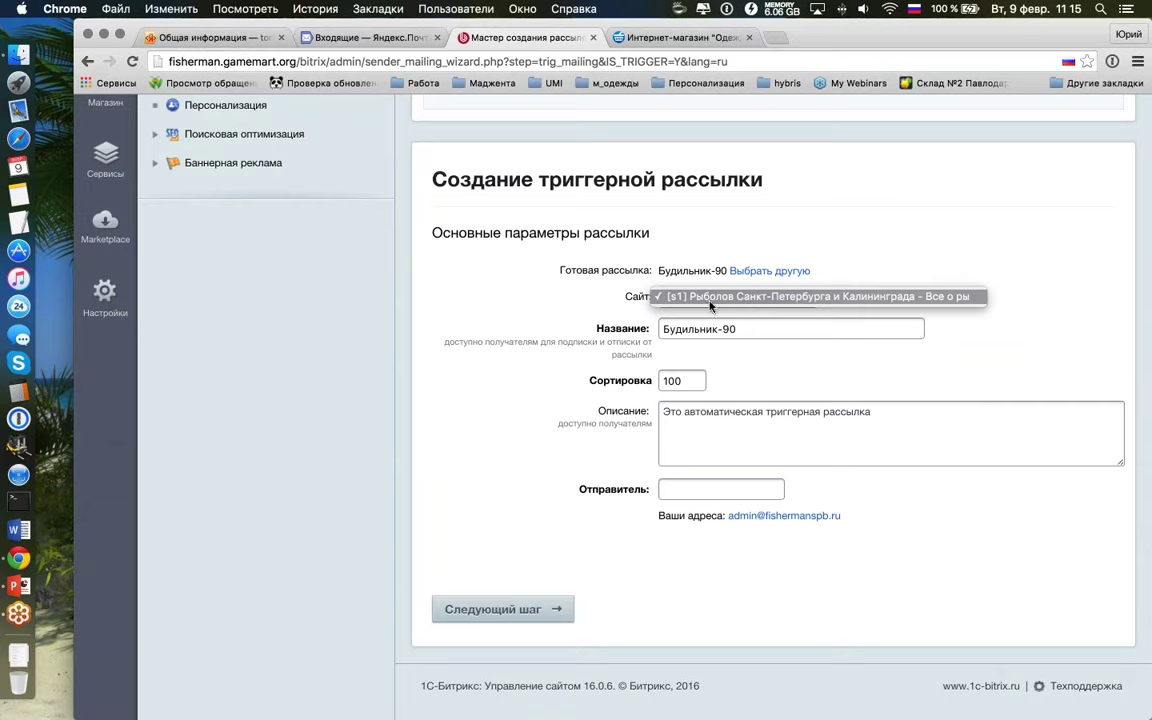
left_click(1031, 201)
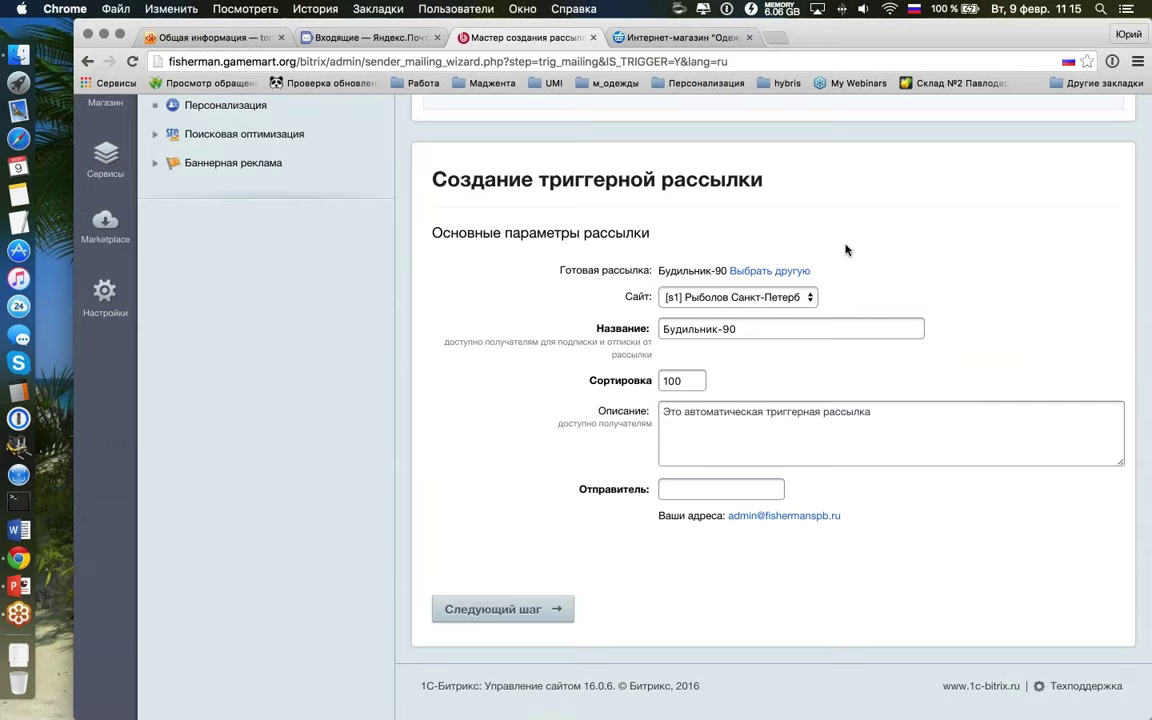
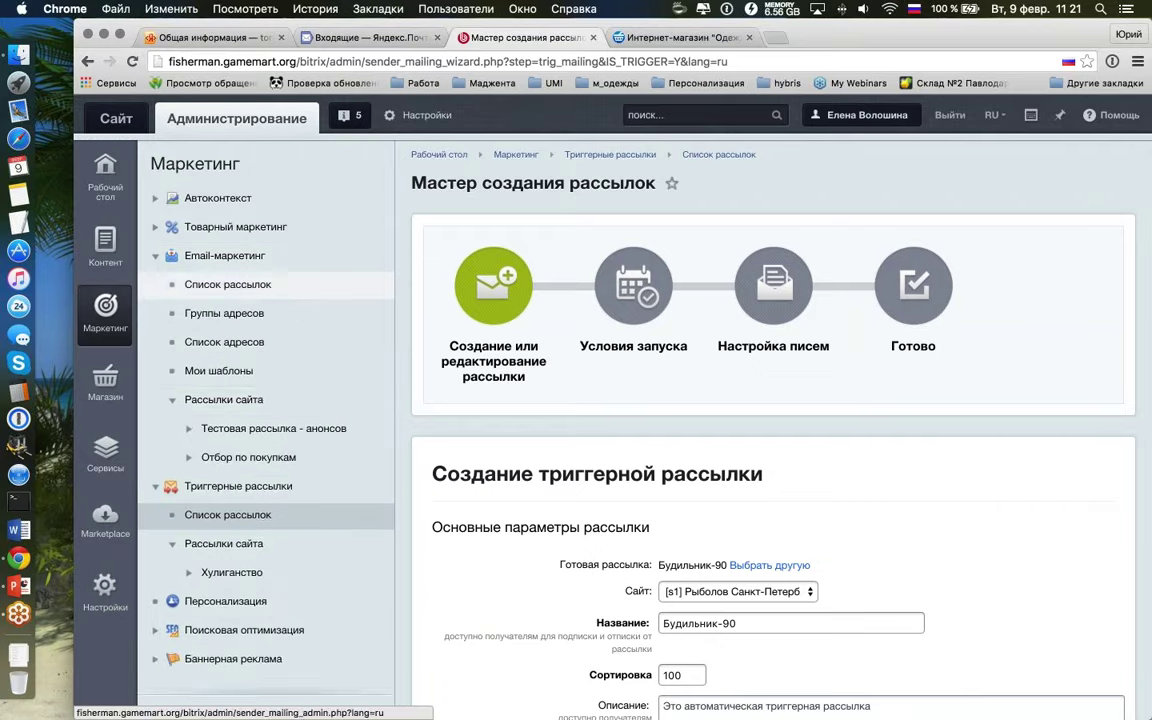
Step: Open the list of issues of the email marketing mailing "Тестовая рассылка - анонсов"
left_click(290, 428)
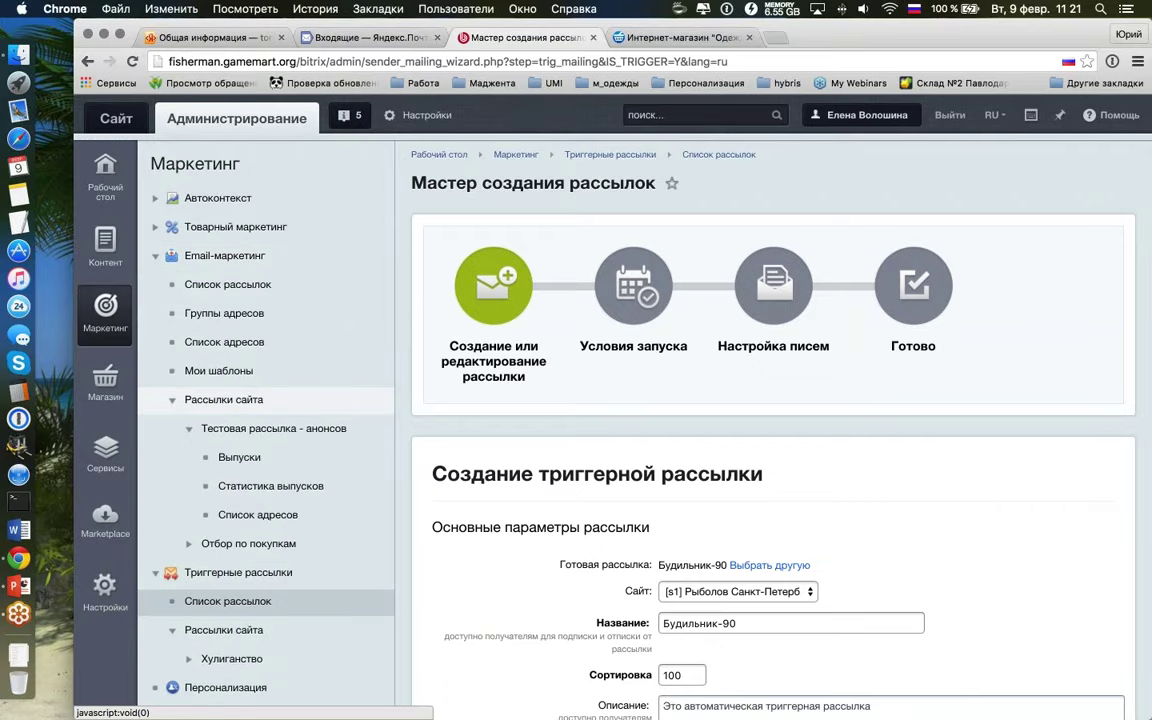
left_click(239, 457)
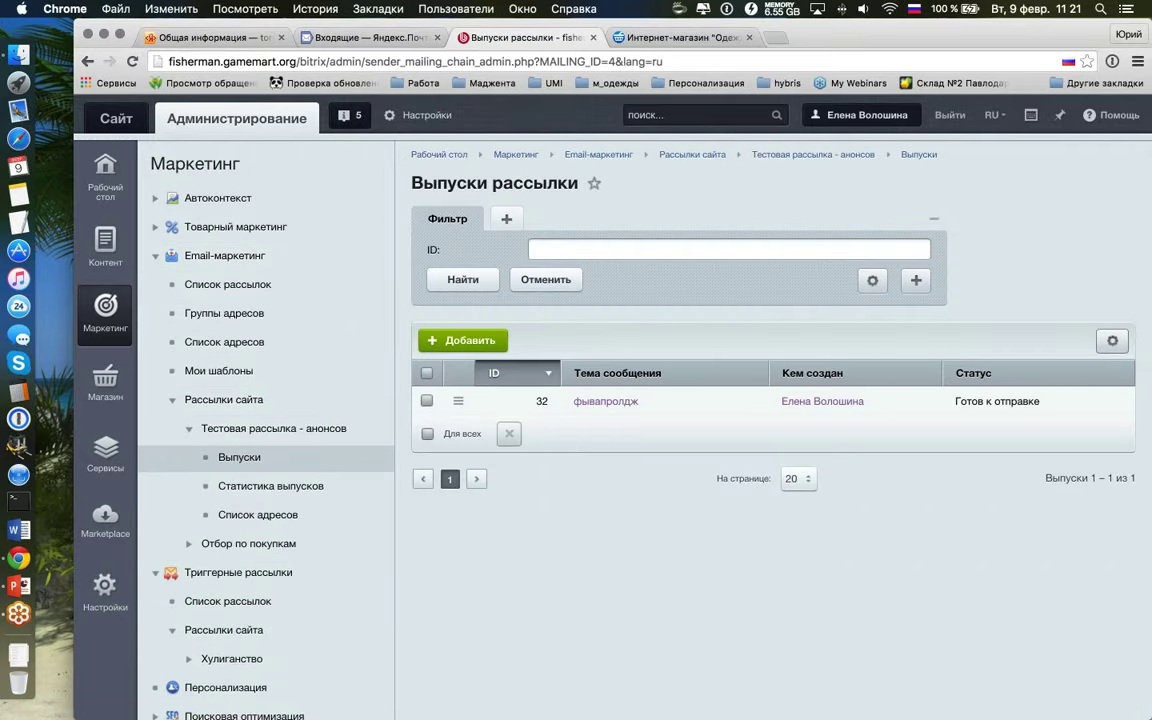
scroll(733, 360, "down", 1)
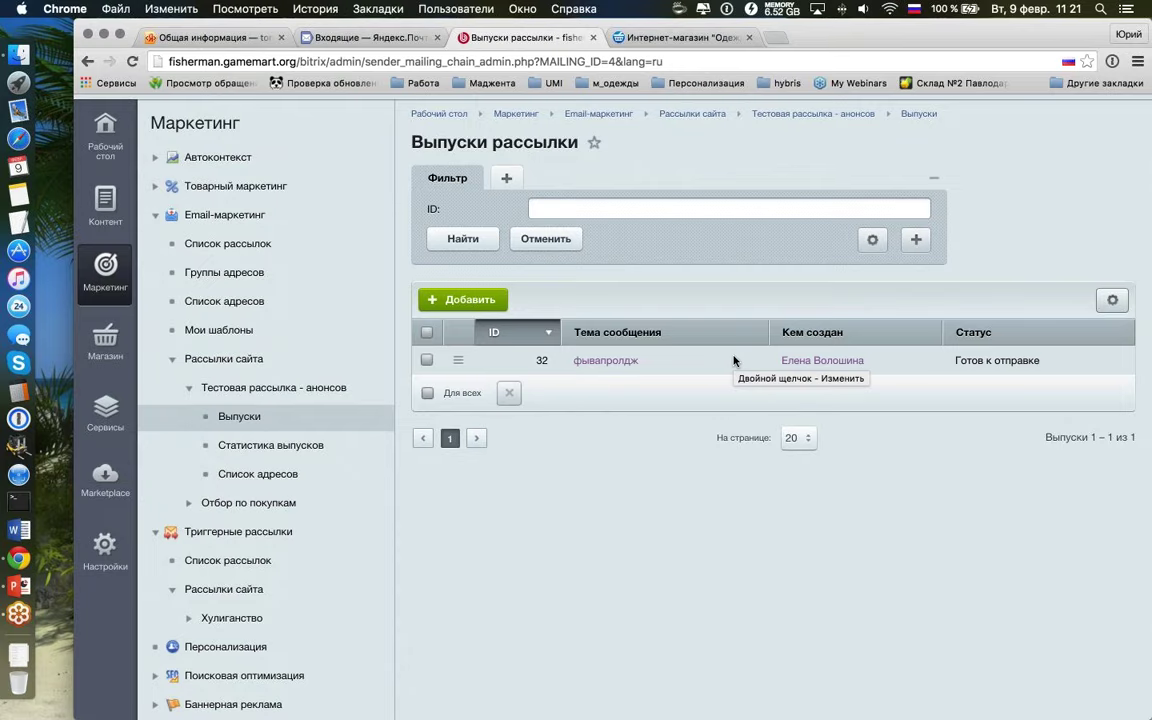
Step: Open the issue "фывапролдж" for editing, dismiss the autosave notice and display its message template
scroll(733, 360, "up", 1)
scroll(733, 360, "down", 1)
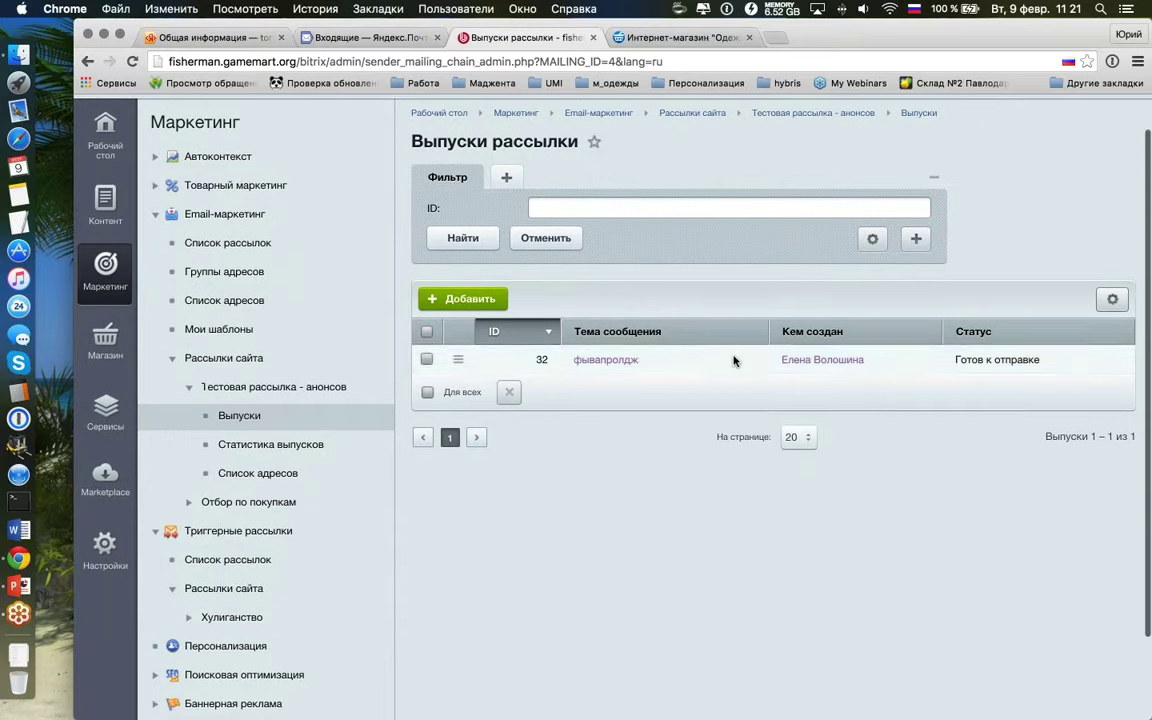
scroll(733, 360, "up", 1)
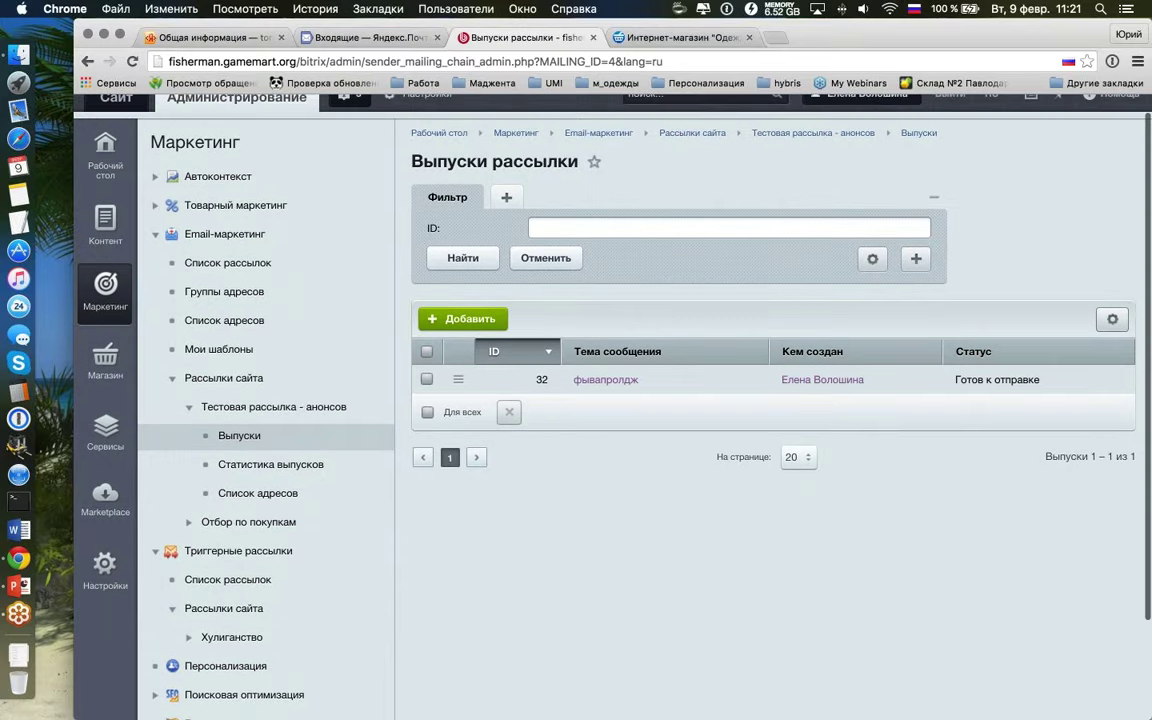
double_click(663, 383)
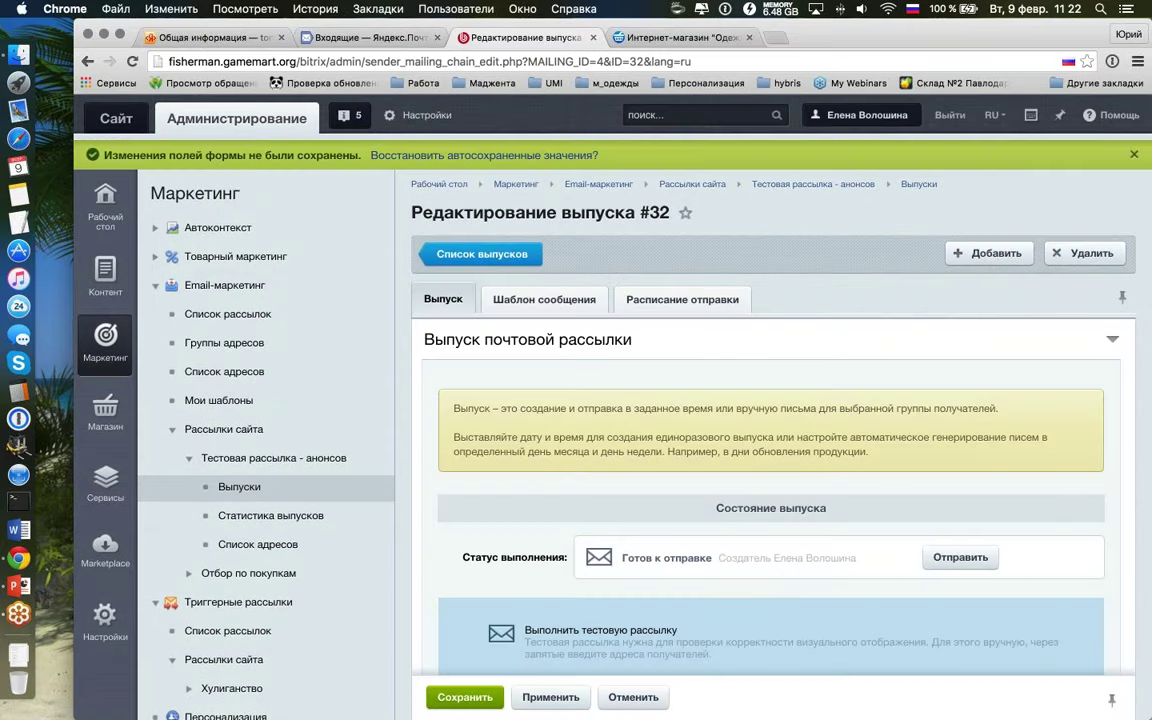
left_click(1133, 154)
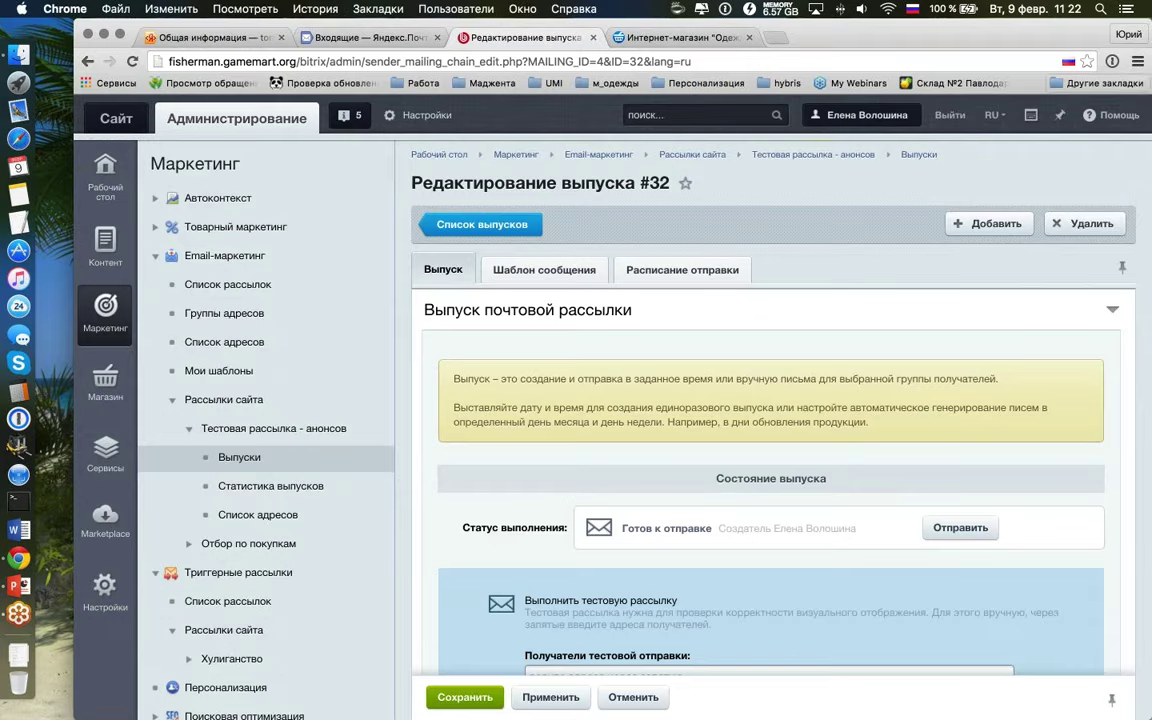
left_click(544, 269)
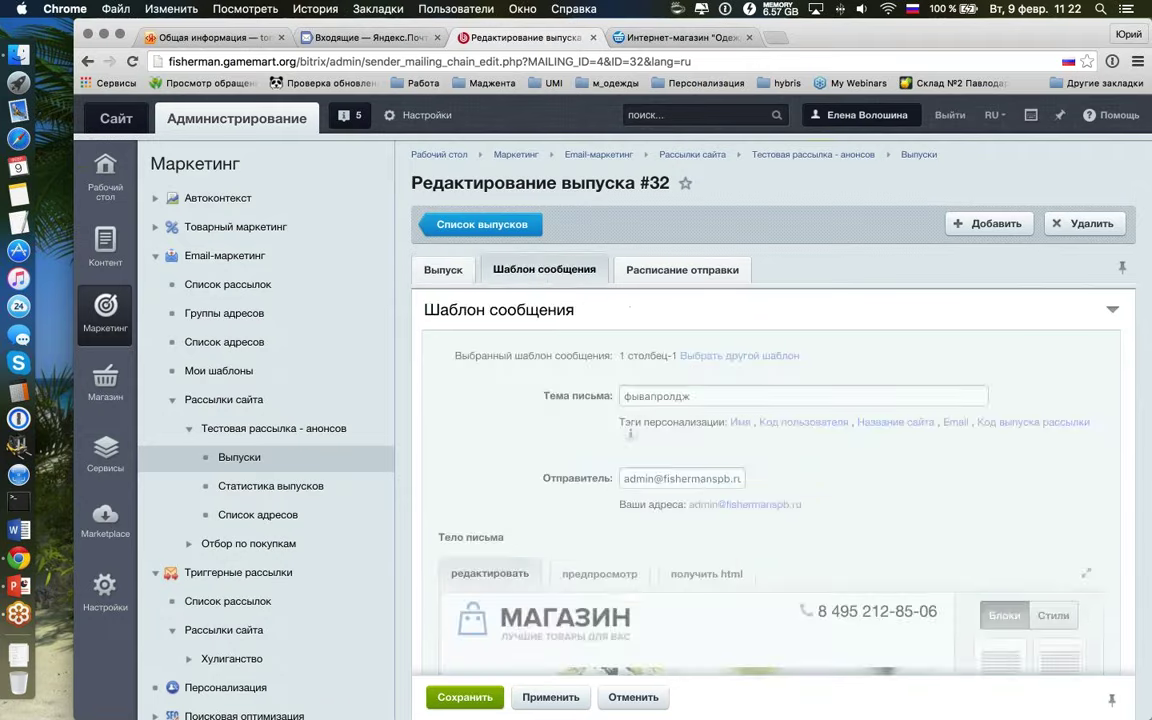
Step: Examine the letter body in the visual editor, from the shop header and banner to the footer, along with the available blocks
scroll(1060, 568, "down", 5)
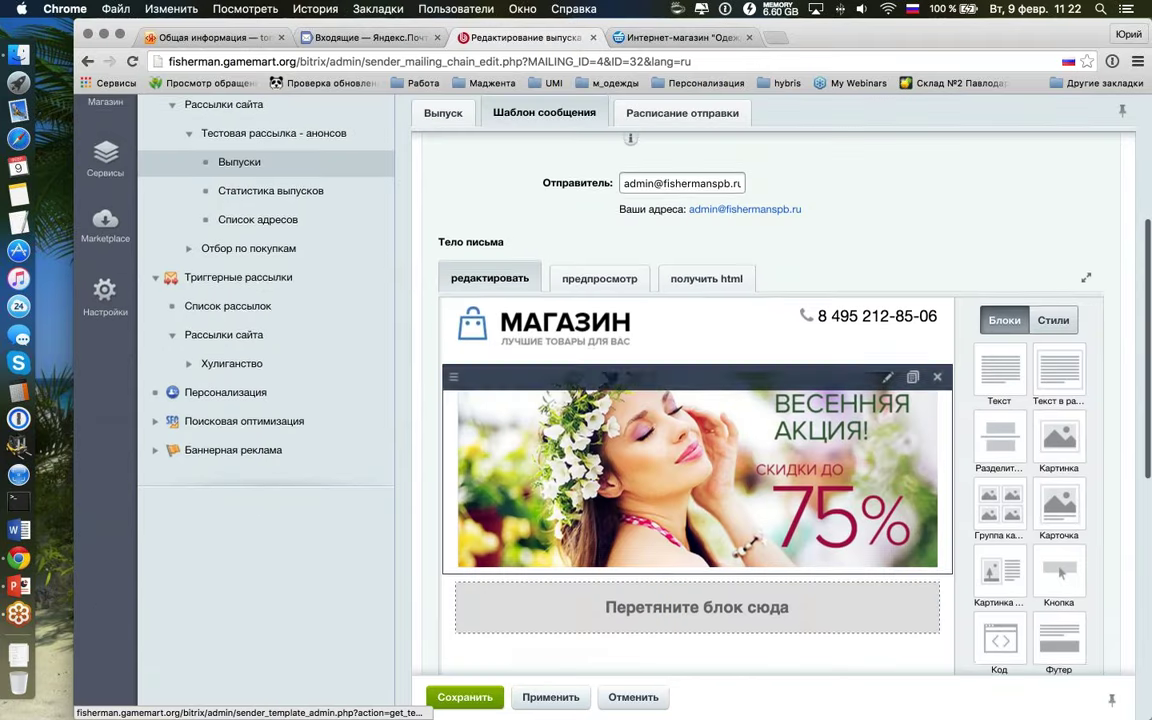
scroll(437, 373, "up", 1)
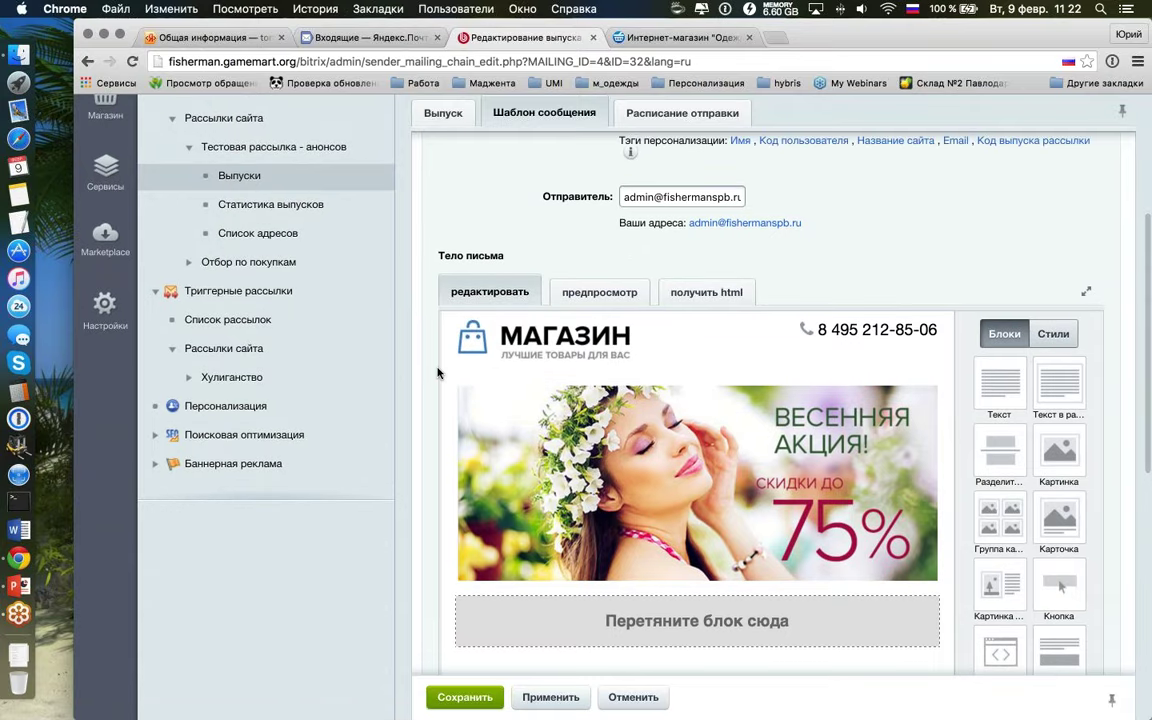
scroll(437, 373, "down", 4)
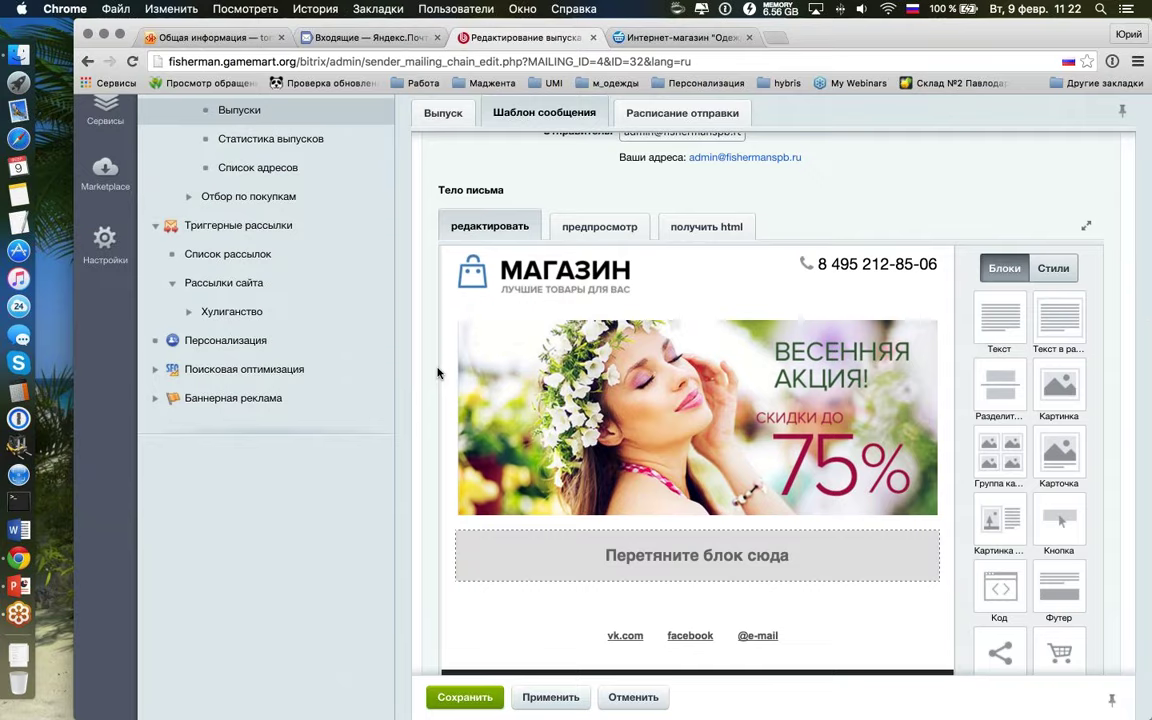
scroll(430, 380, "down", 2)
scroll(430, 386, "up", 1)
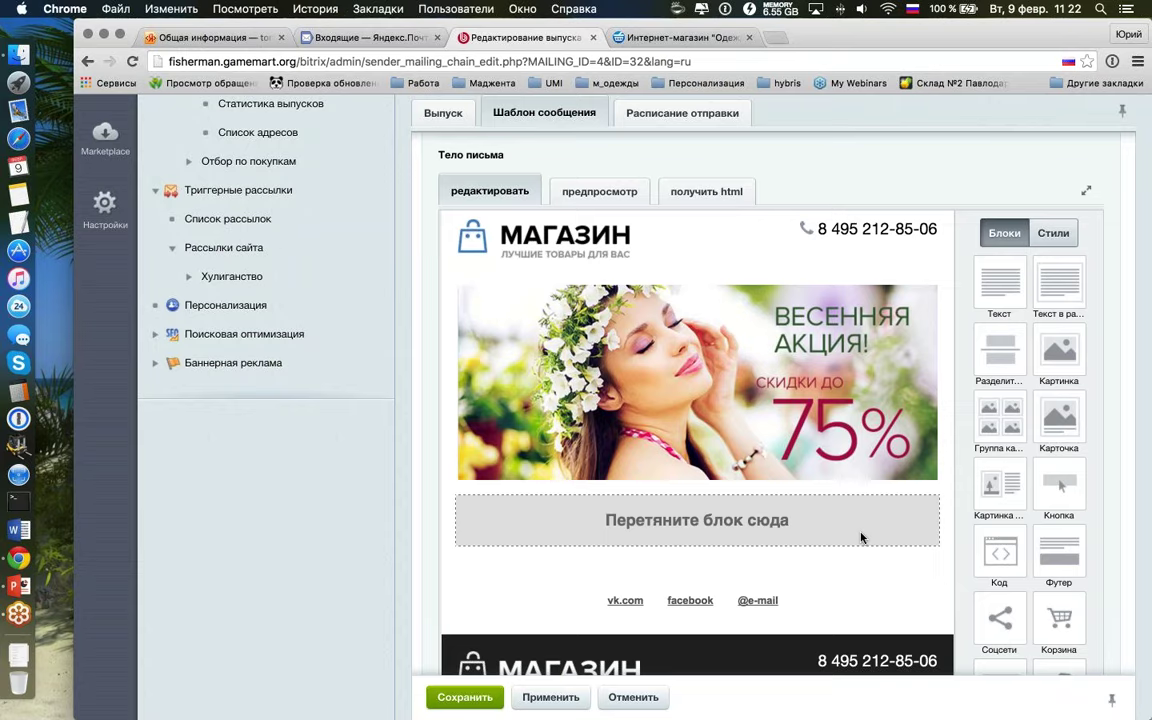
scroll(830, 530, "down", 5)
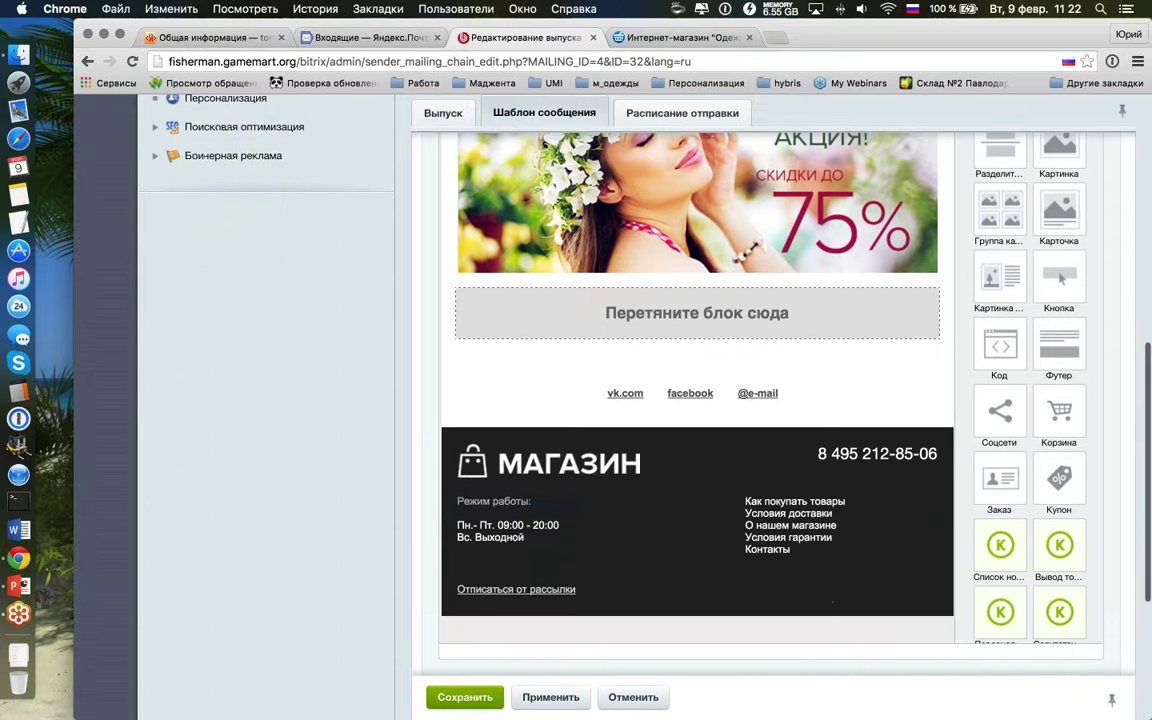
scroll(464, 517, "up", 3)
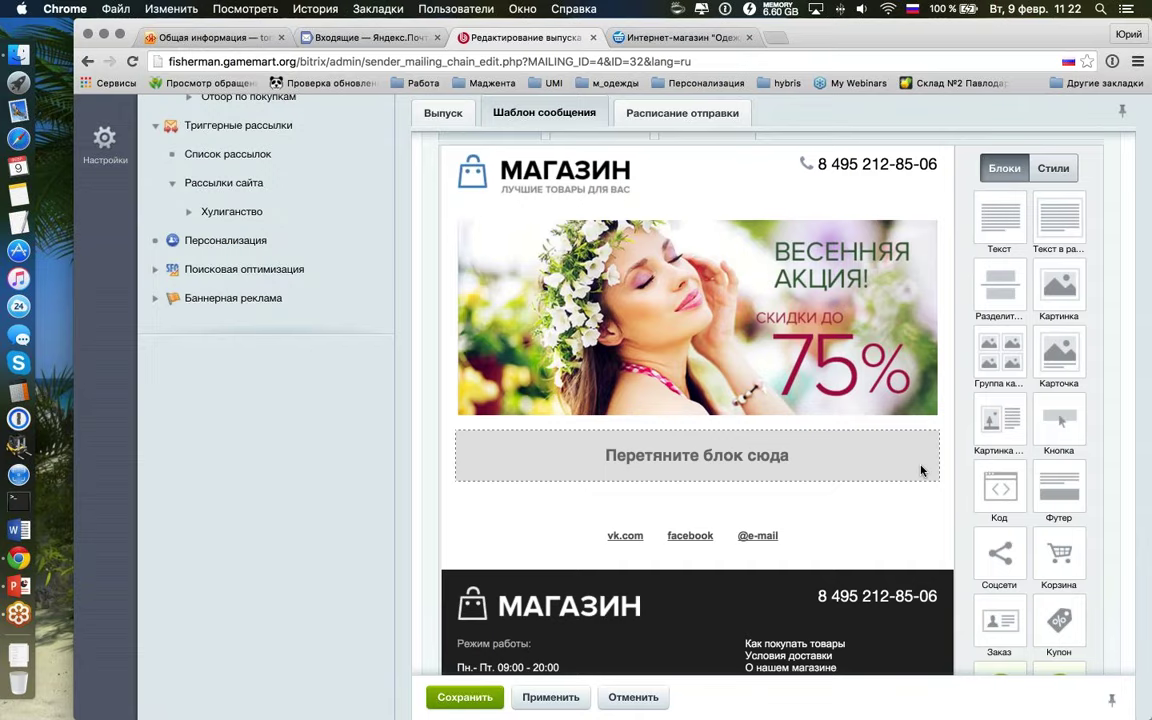
scroll(921, 470, "up", 2)
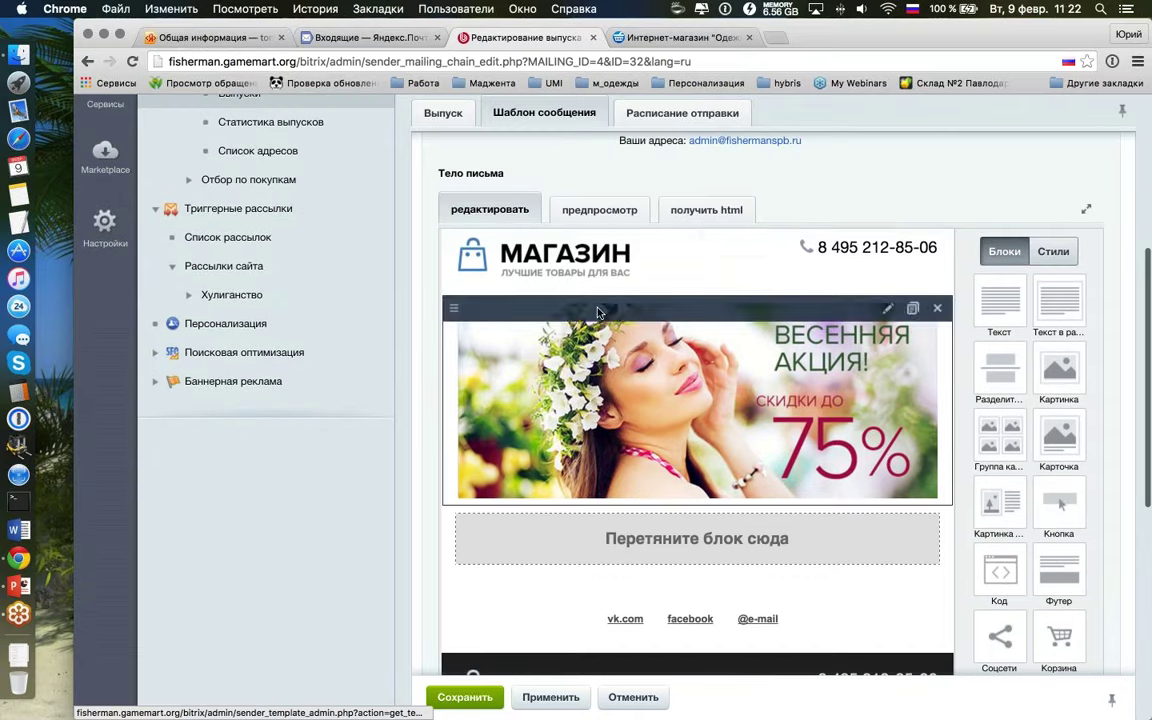
scroll(930, 300, "down", 3)
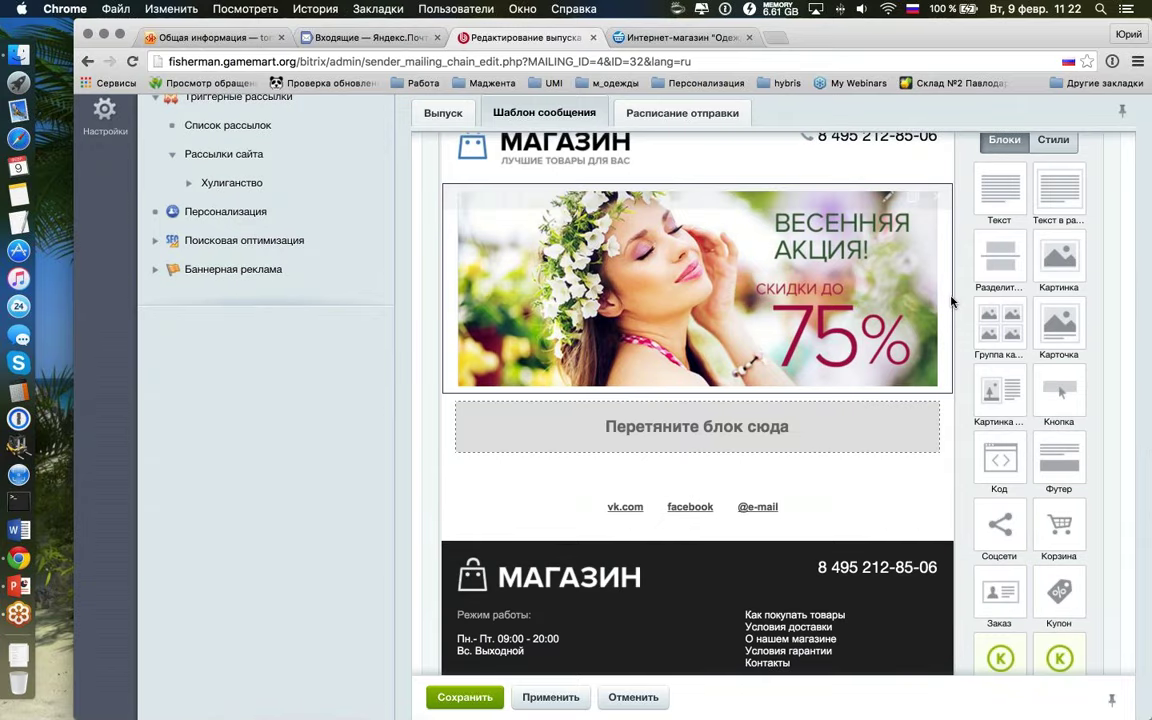
scroll(552, 430, "down", 3)
scroll(552, 430, "down", 3)
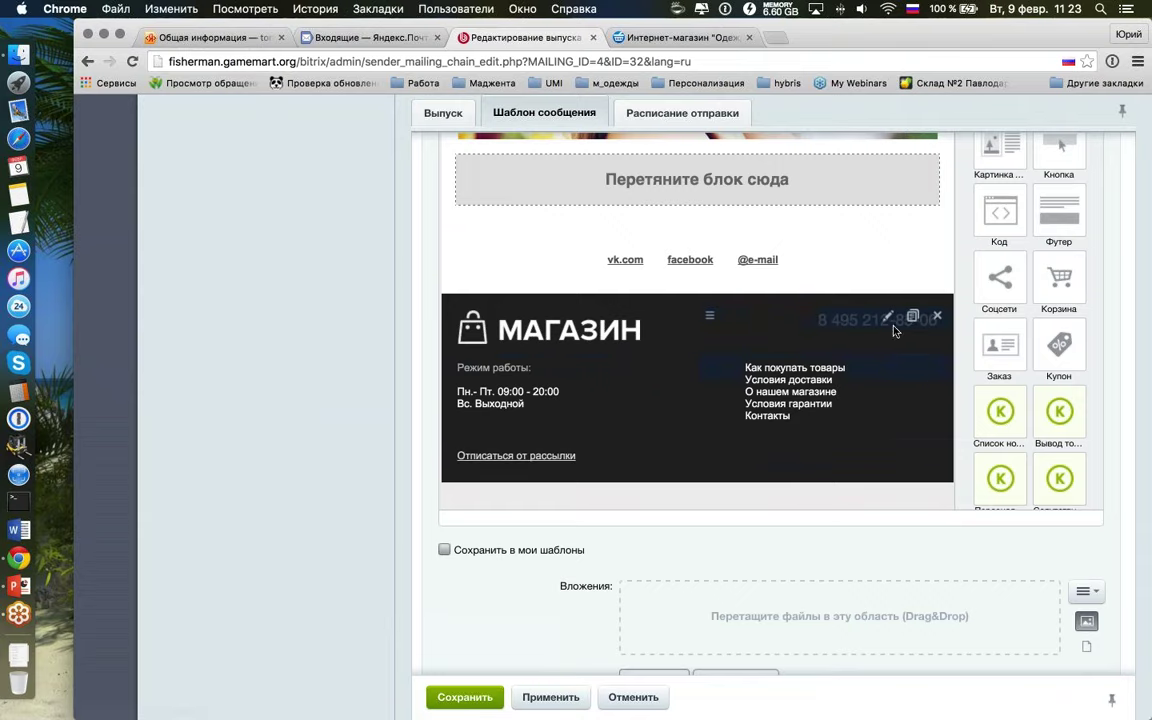
scroll(721, 302, "up", 5)
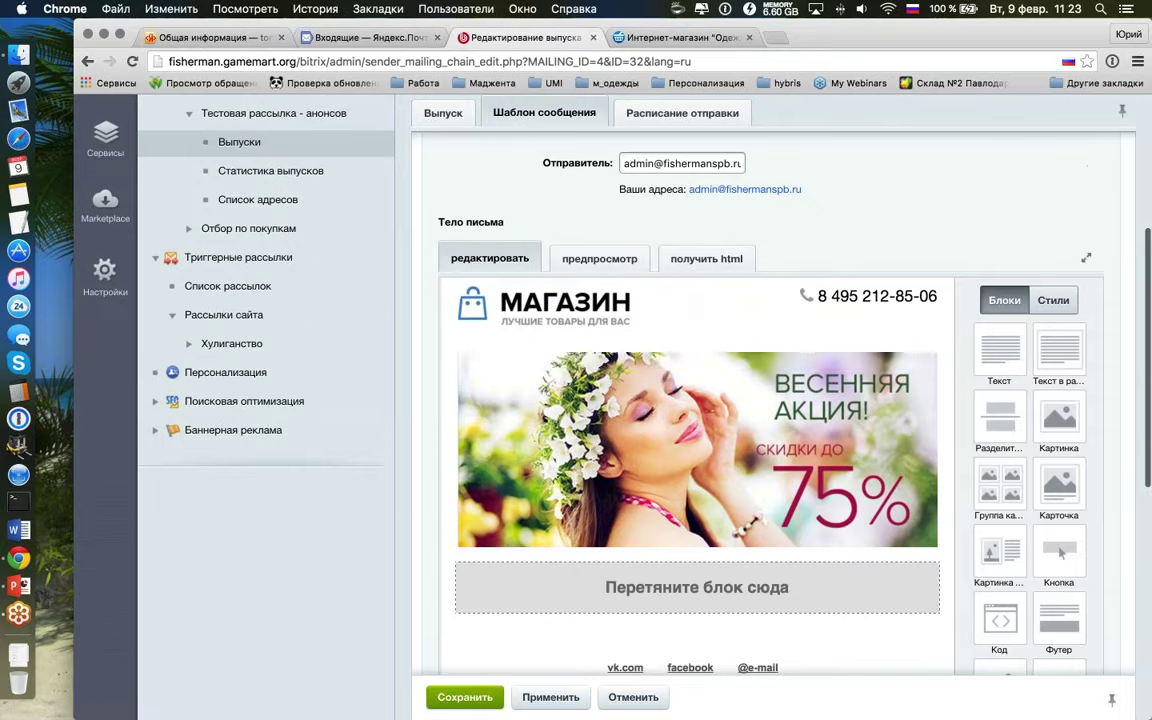
scroll(721, 302, "down", 3)
scroll(697, 400, "up", 1)
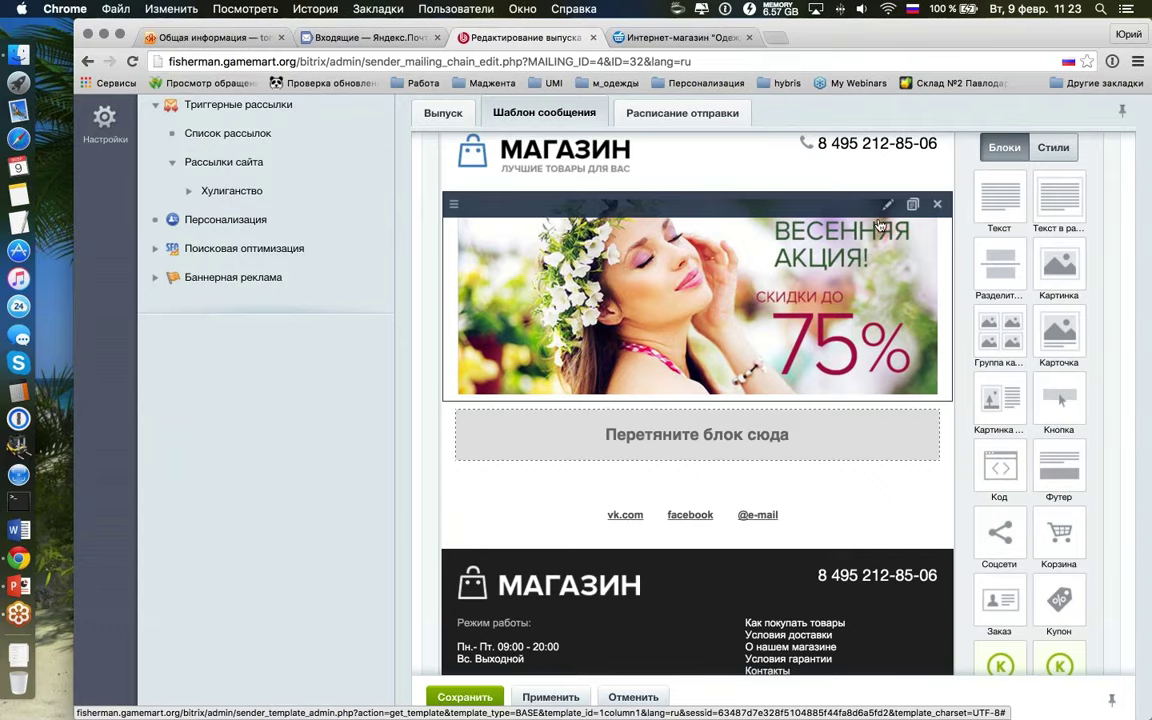
scroll(880, 226, "up", 2)
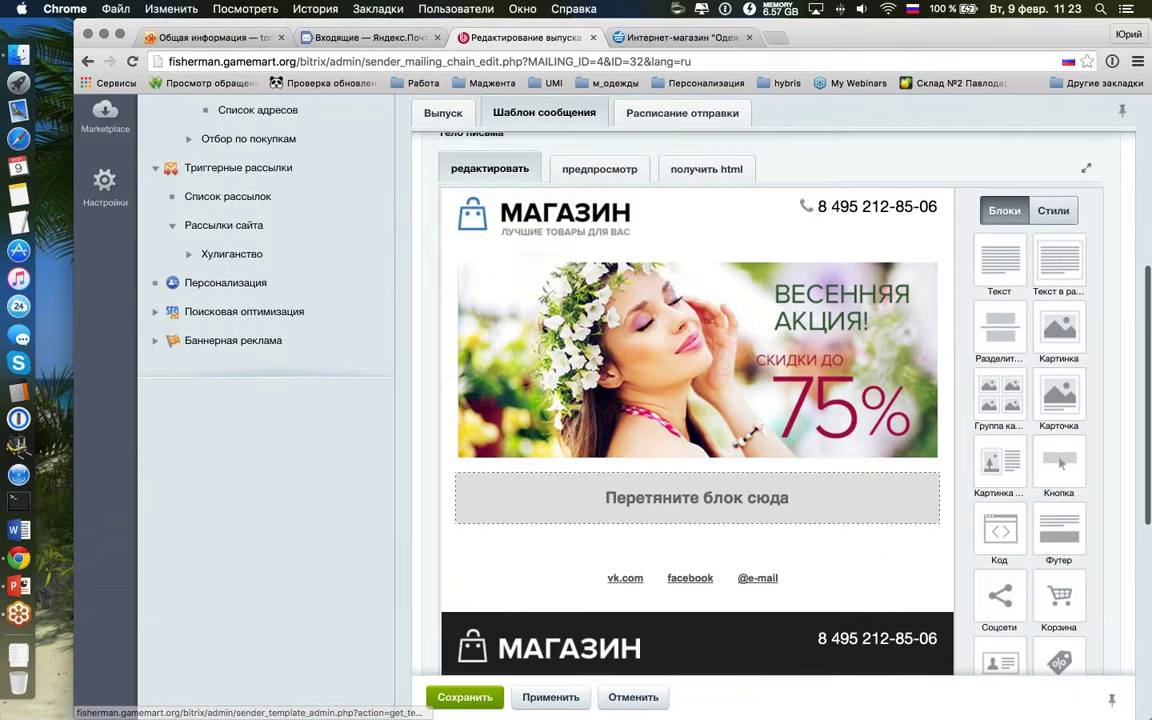
Step: Look through the letter's HTML code, then return to the visual block editor
left_click(706, 168)
scroll(717, 250, "up", 1)
scroll(583, 297, "down", 3)
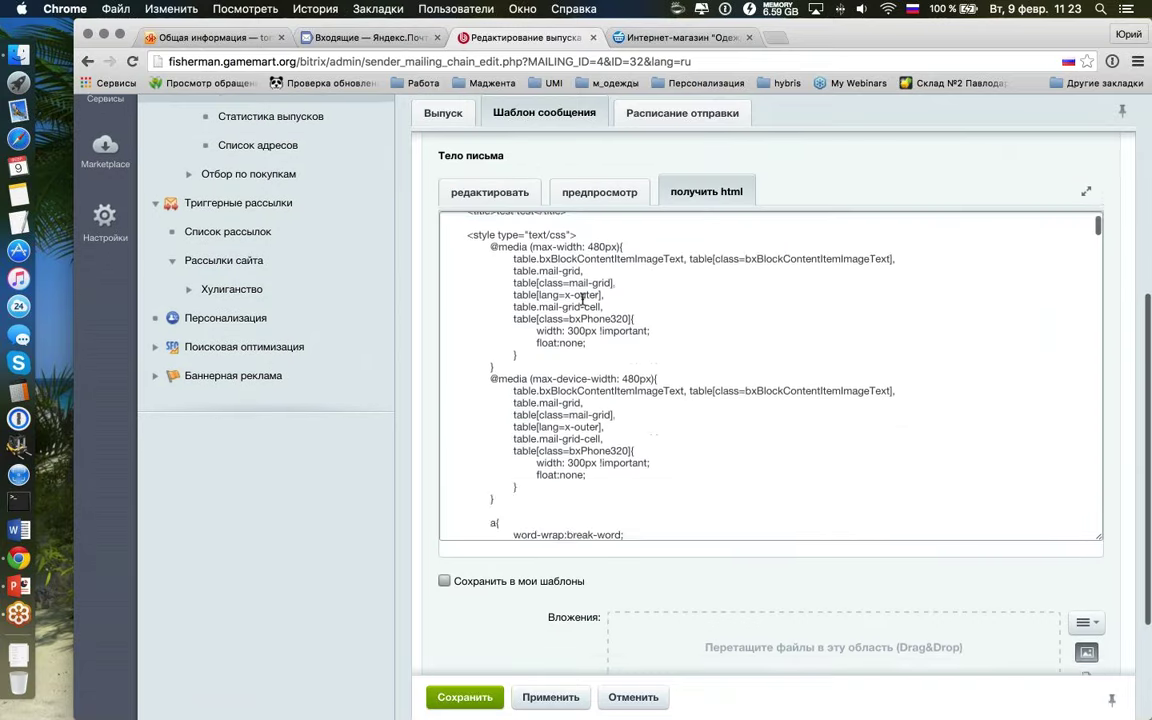
scroll(583, 297, "up", 3)
scroll(570, 314, "down", 10)
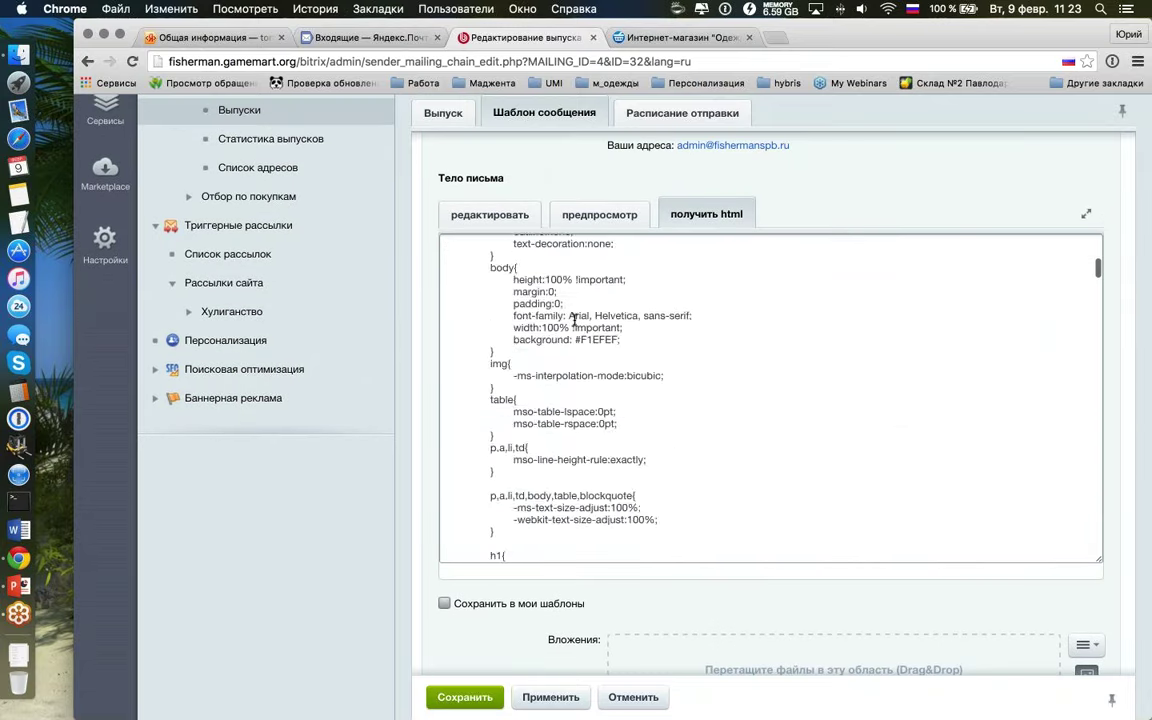
scroll(574, 320, "down", 15)
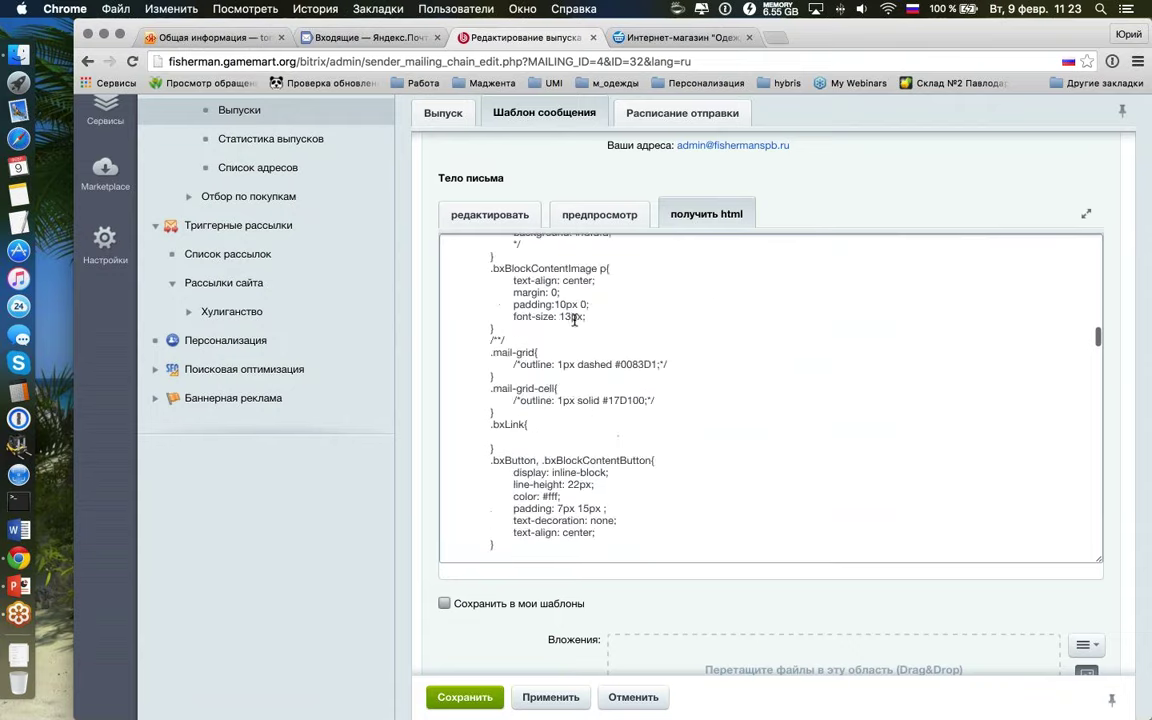
scroll(574, 320, "down", 15)
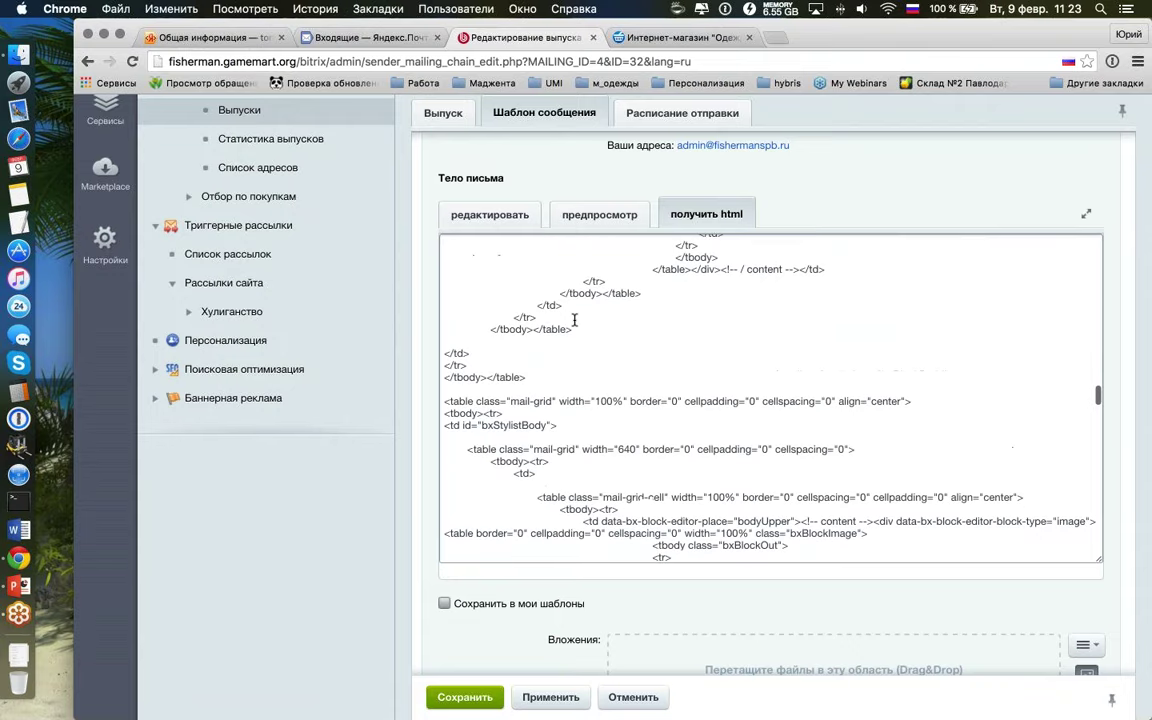
scroll(574, 320, "down", 5)
left_click(490, 214)
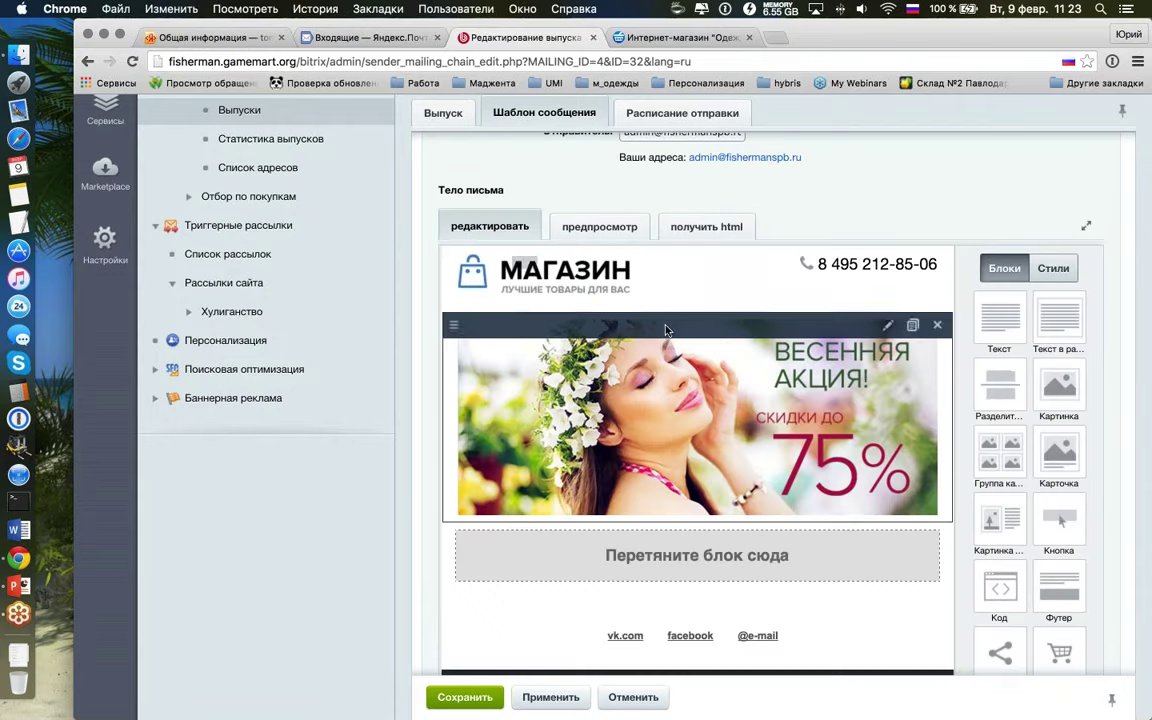
Step: Move the vk.com, facebook and @e-mail links block above the empty block placeholder, then back below it
scroll(866, 303, "down", 2)
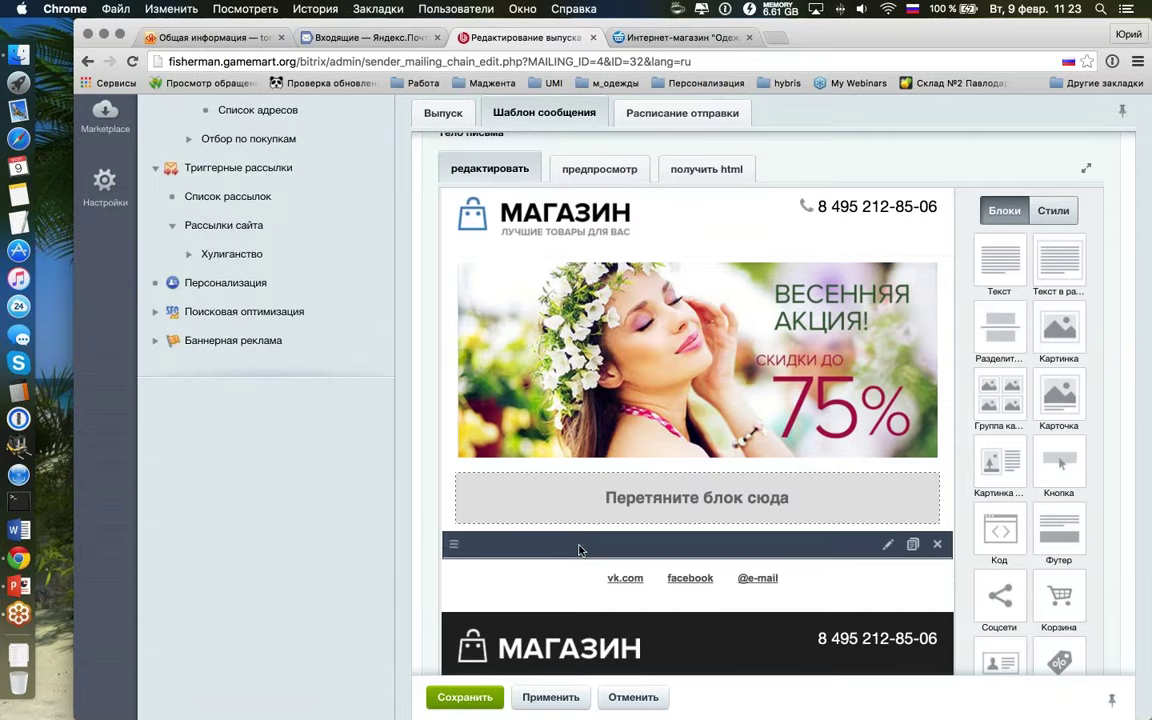
left_click_drag(472, 547, 455, 612)
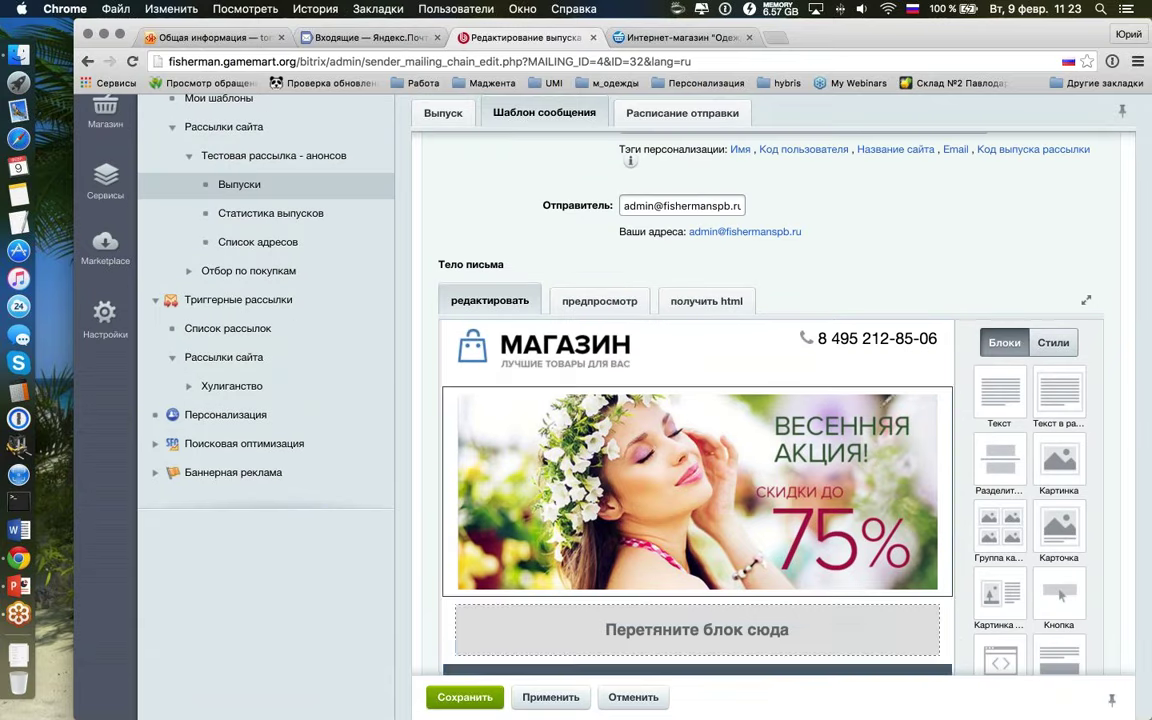
scroll(697, 450, "down", 1)
scroll(697, 450, "down", 5)
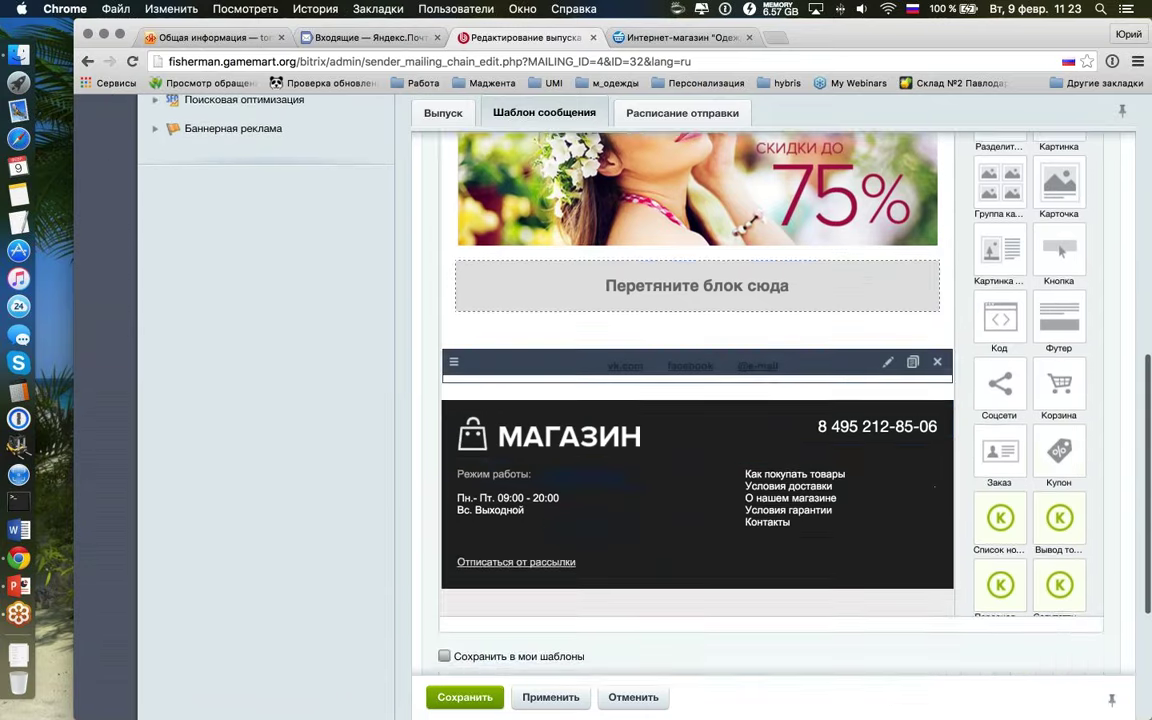
left_click_drag(452, 360, 445, 500)
mouse_move(500, 355)
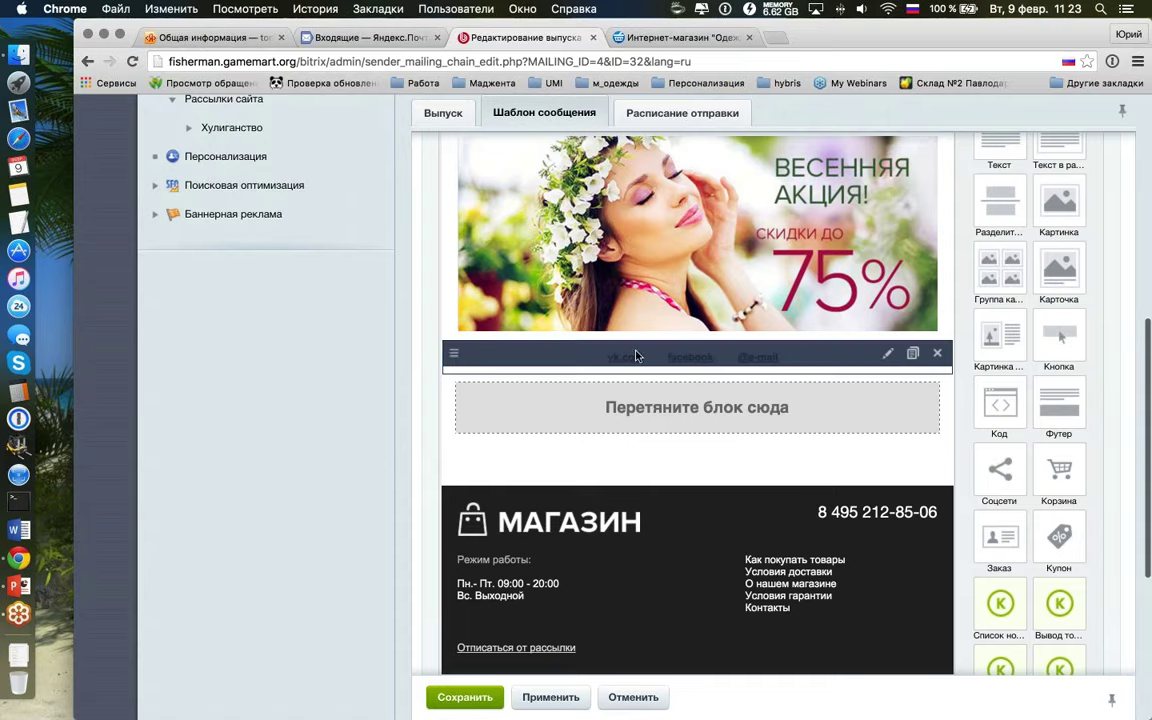
left_click_drag(453, 353, 460, 490)
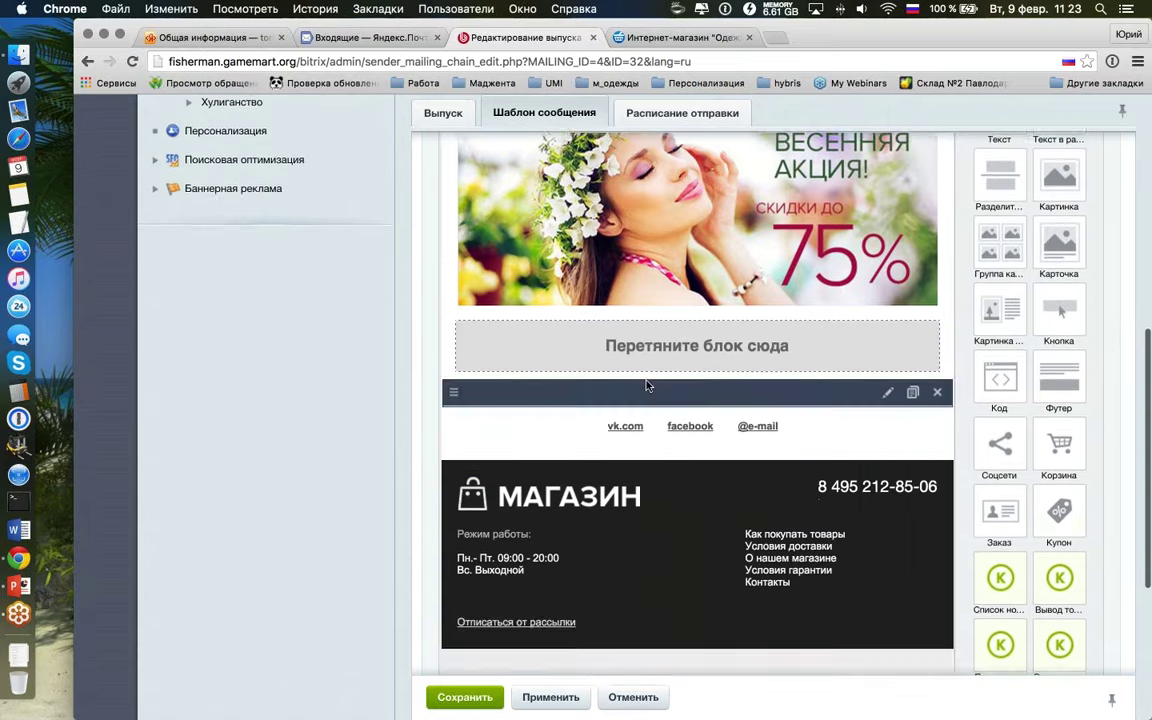
Step: Open the "Весенняя акция" banner block for editing and collapse the side navigation to widen the editor
scroll(581, 342, "up", 2)
scroll(697, 400, "up", 3)
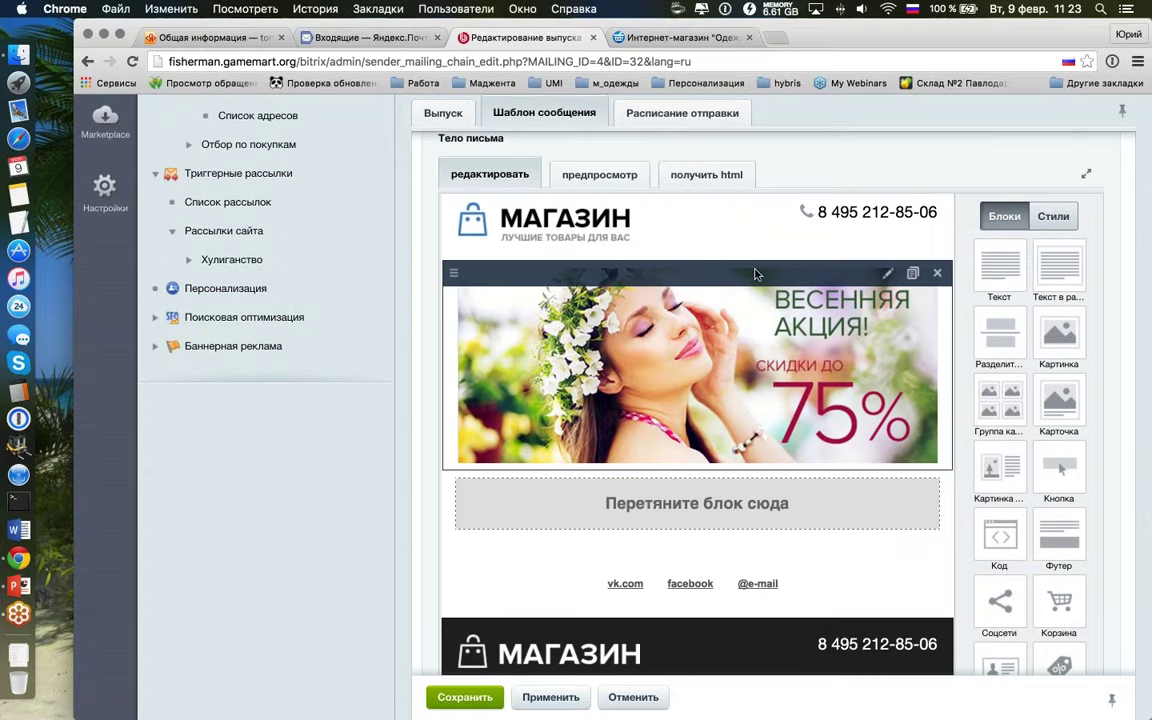
left_click(887, 273)
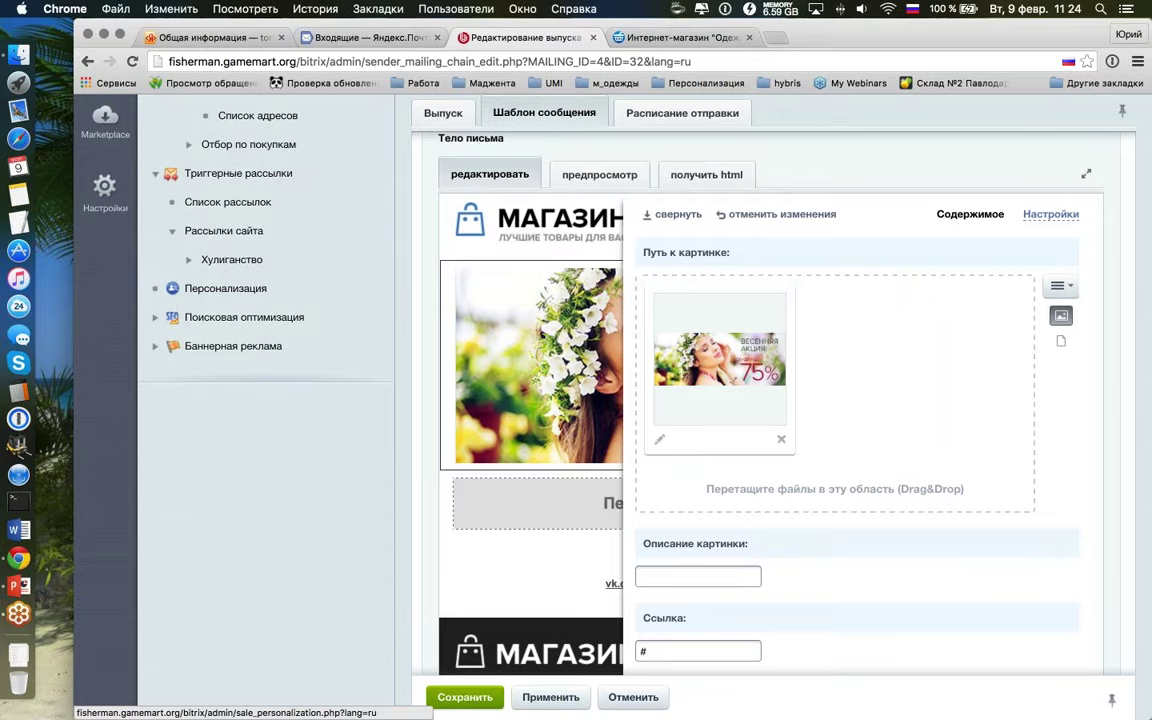
scroll(386, 298, "up", 2)
scroll(386, 298, "up", 6)
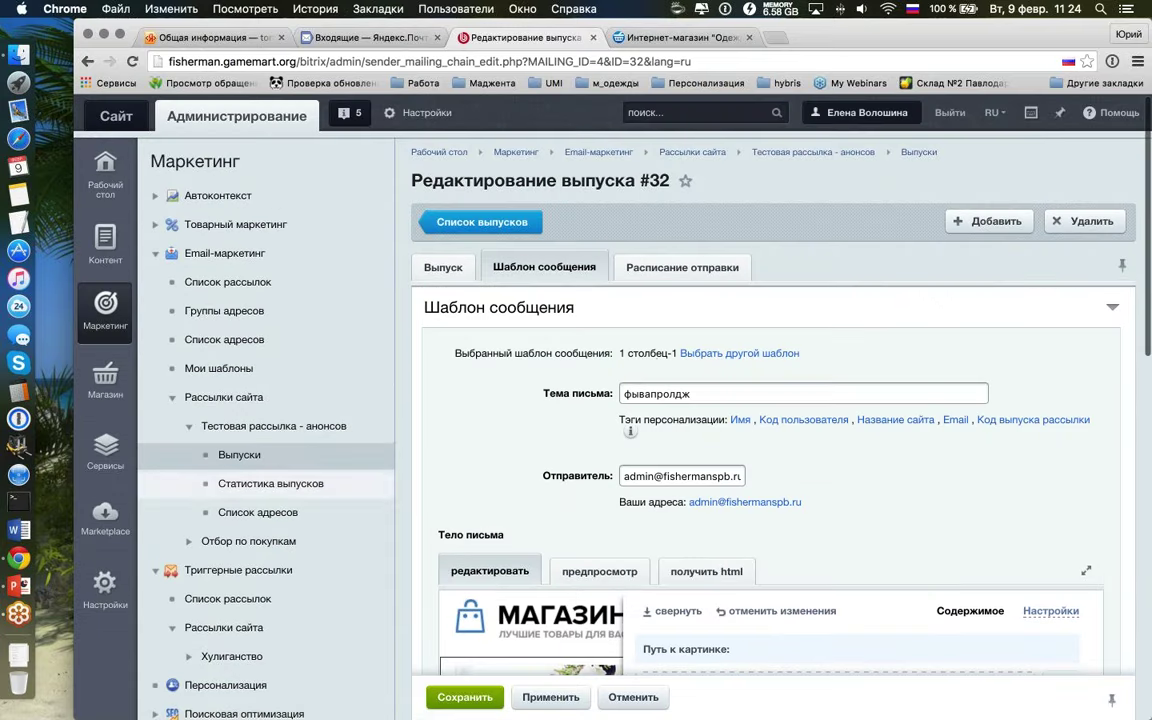
left_click(397, 428)
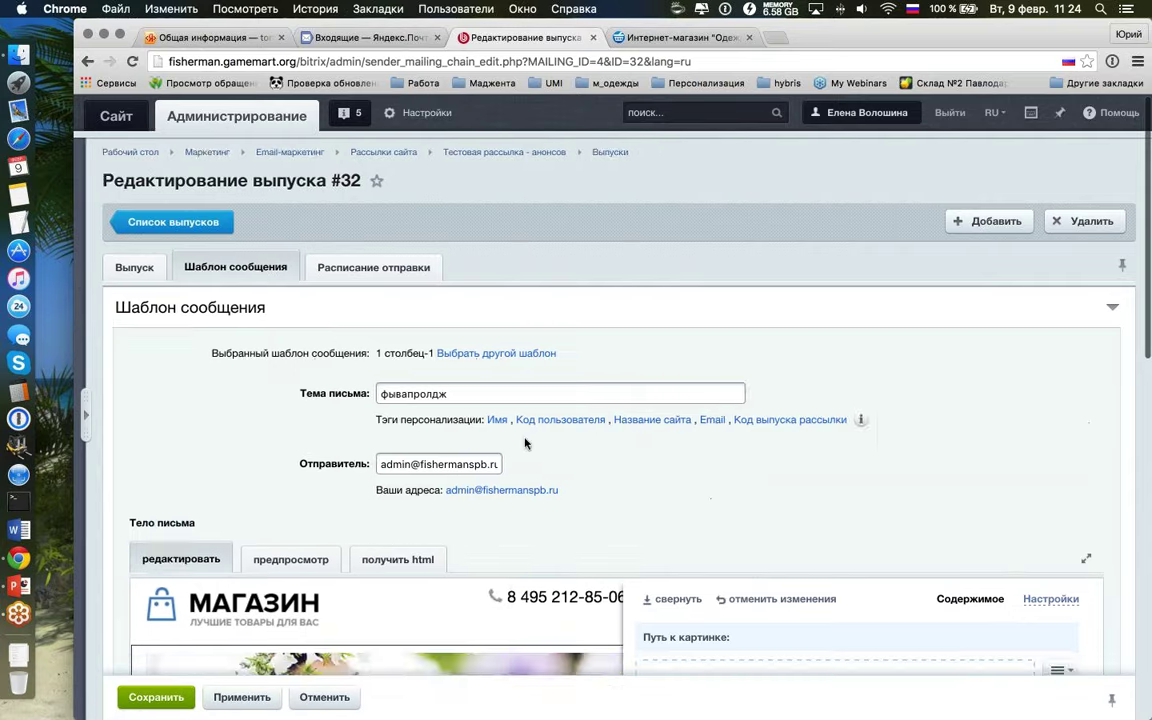
Step: Remove ban.jpg from the banner block and choose the 883 × 536 picture ending in 001.jpg from the Загрузки folder
scroll(564, 434, "down", 6)
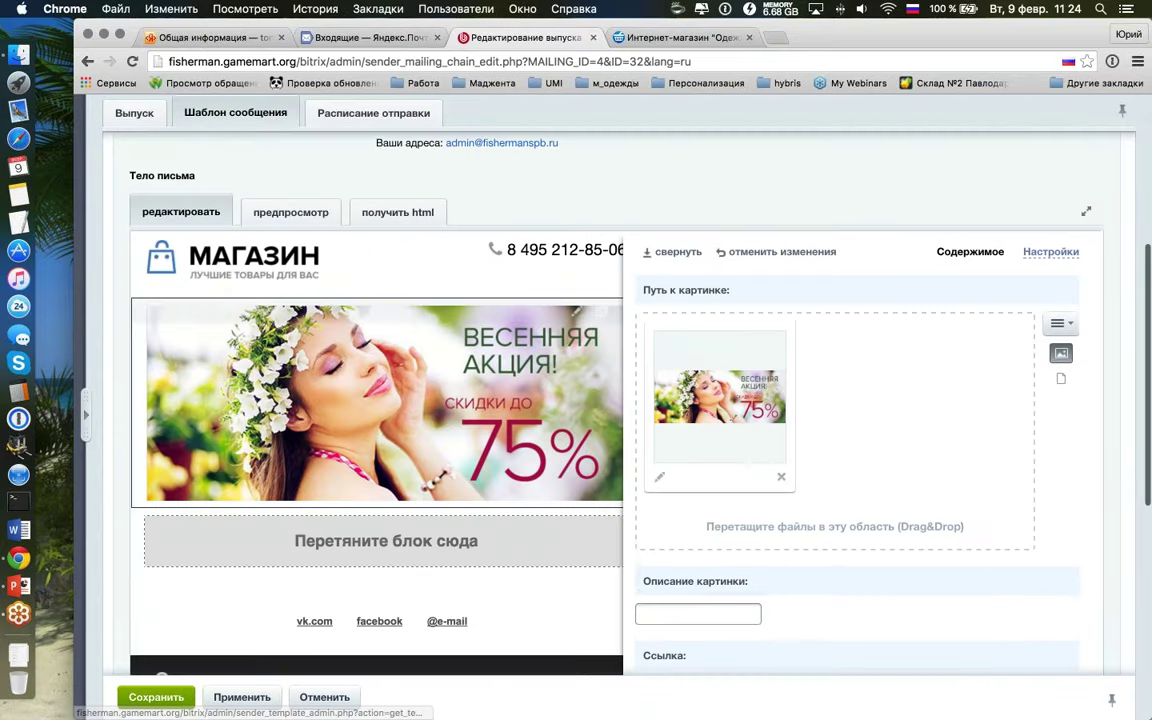
scroll(650, 420, "down", 2)
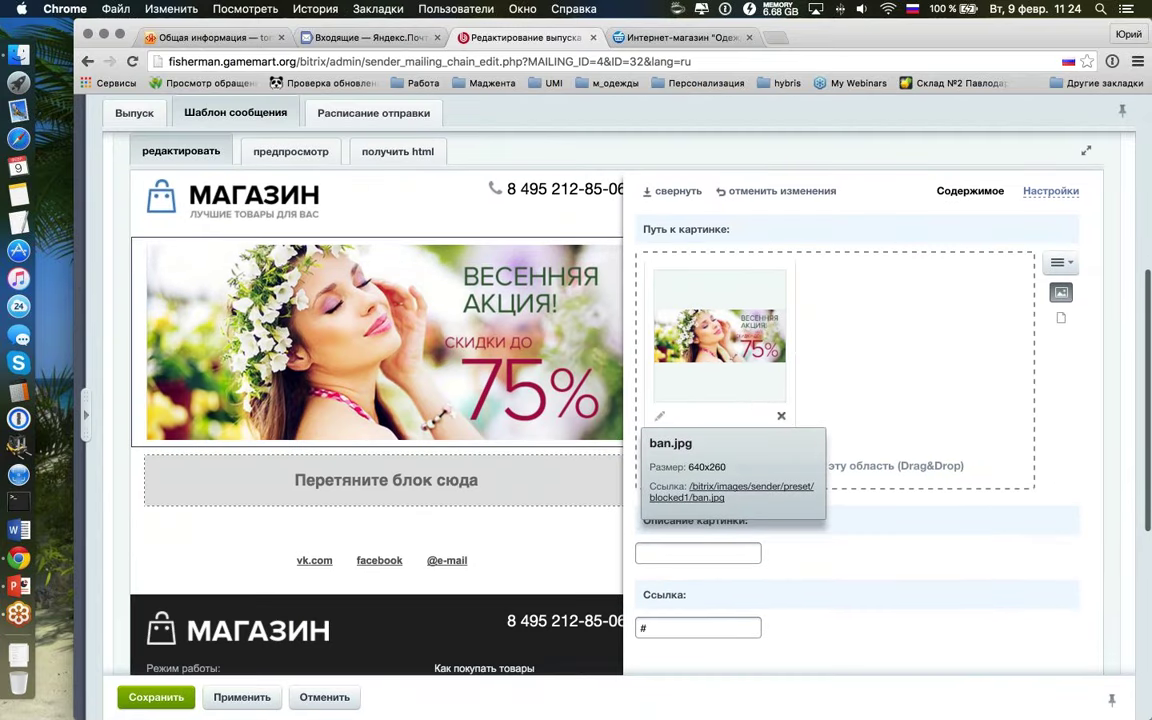
left_click(782, 419)
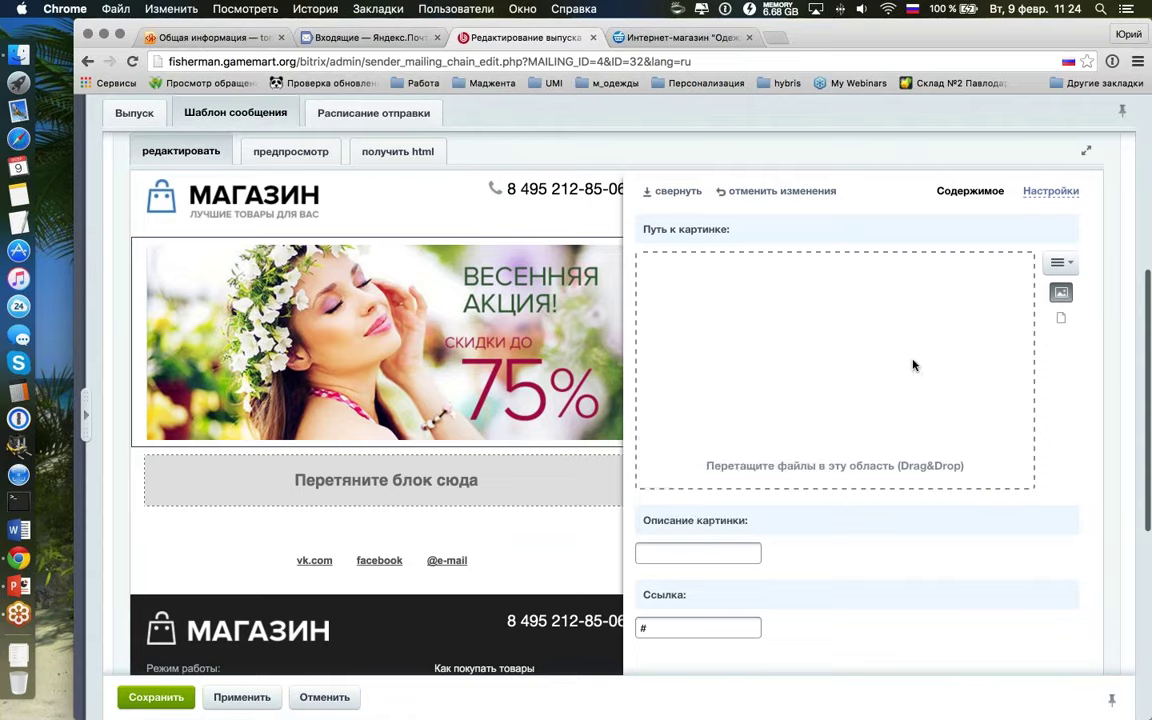
left_click(745, 314)
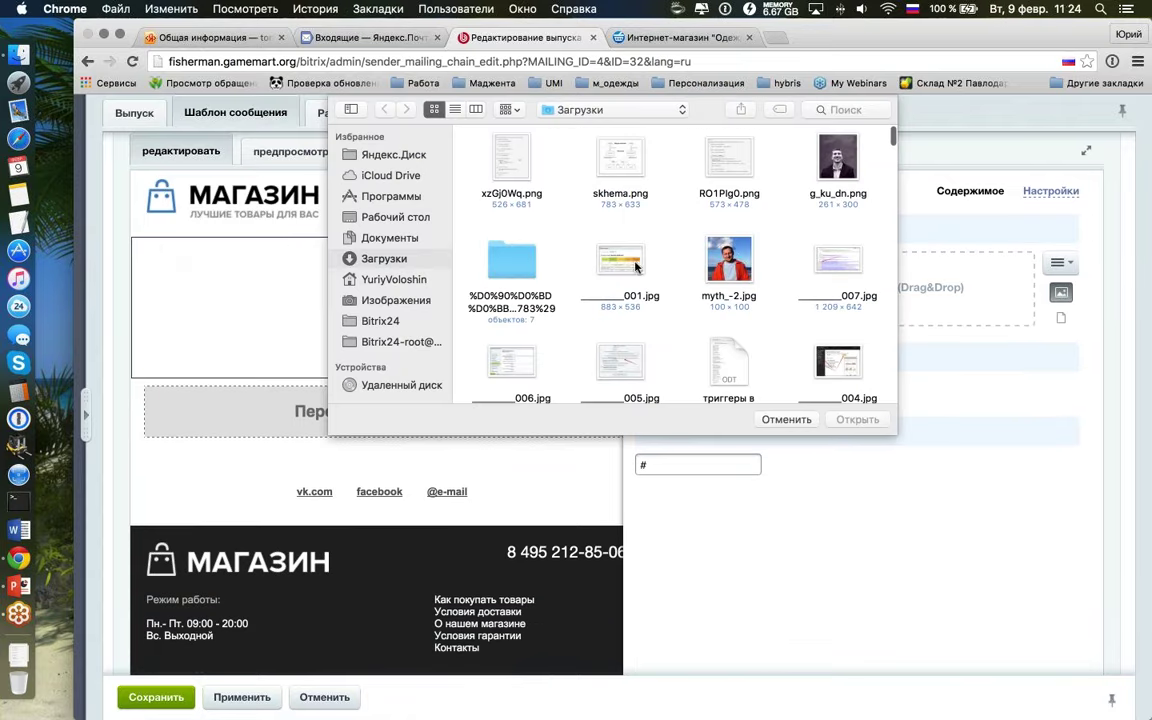
double_click(590, 255)
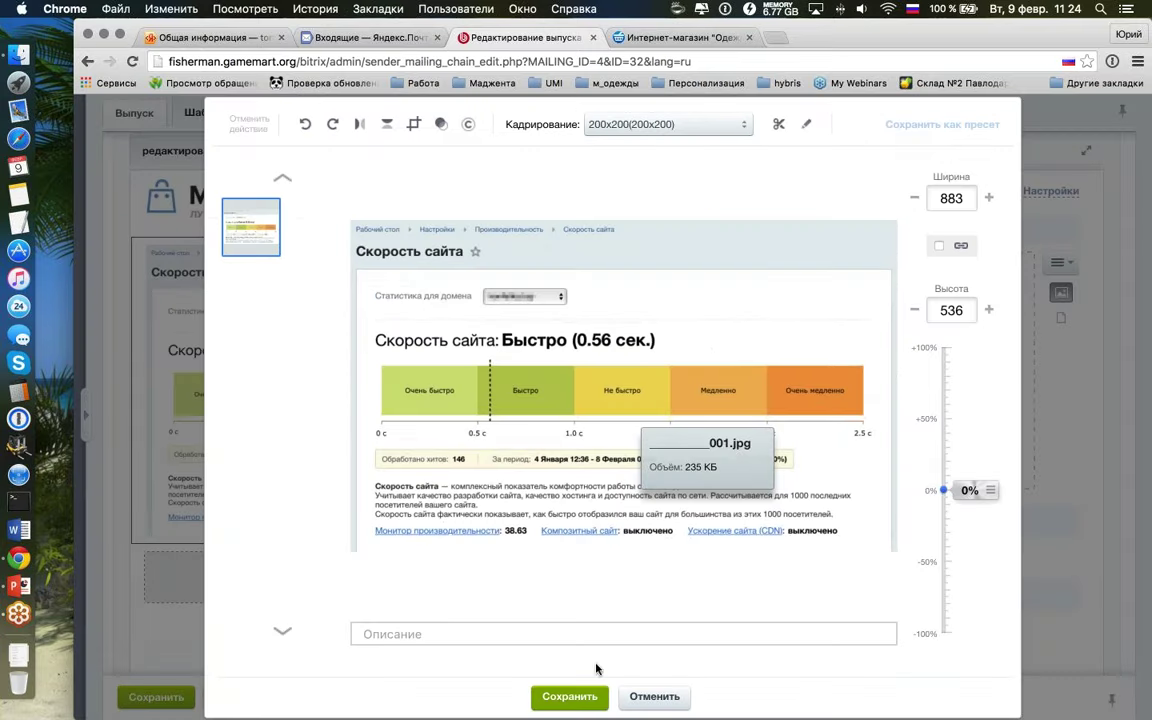
Step: Shrink the uploaded picture, set its width to 630 with linked proportions, save it and close the banner block's editing
mouse_move(983, 494)
left_mouse_down()
mouse_move(982, 522)
mouse_move(966, 505)
left_mouse_up()
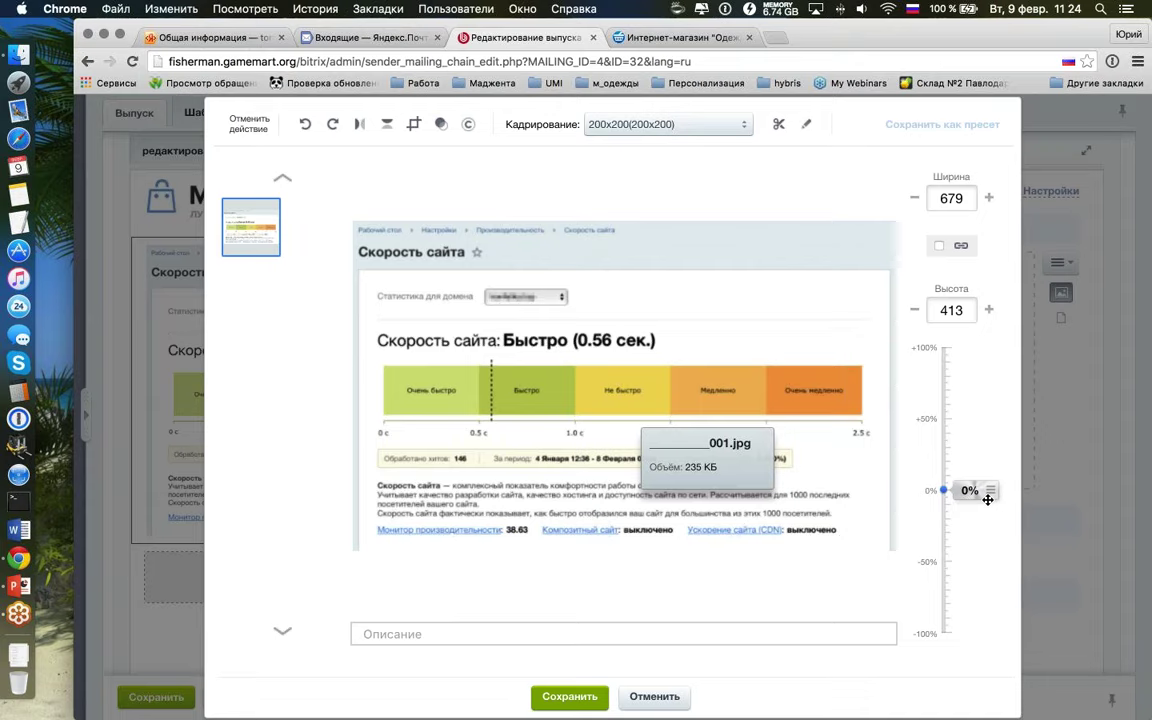
left_click_drag(988, 499, 985, 518)
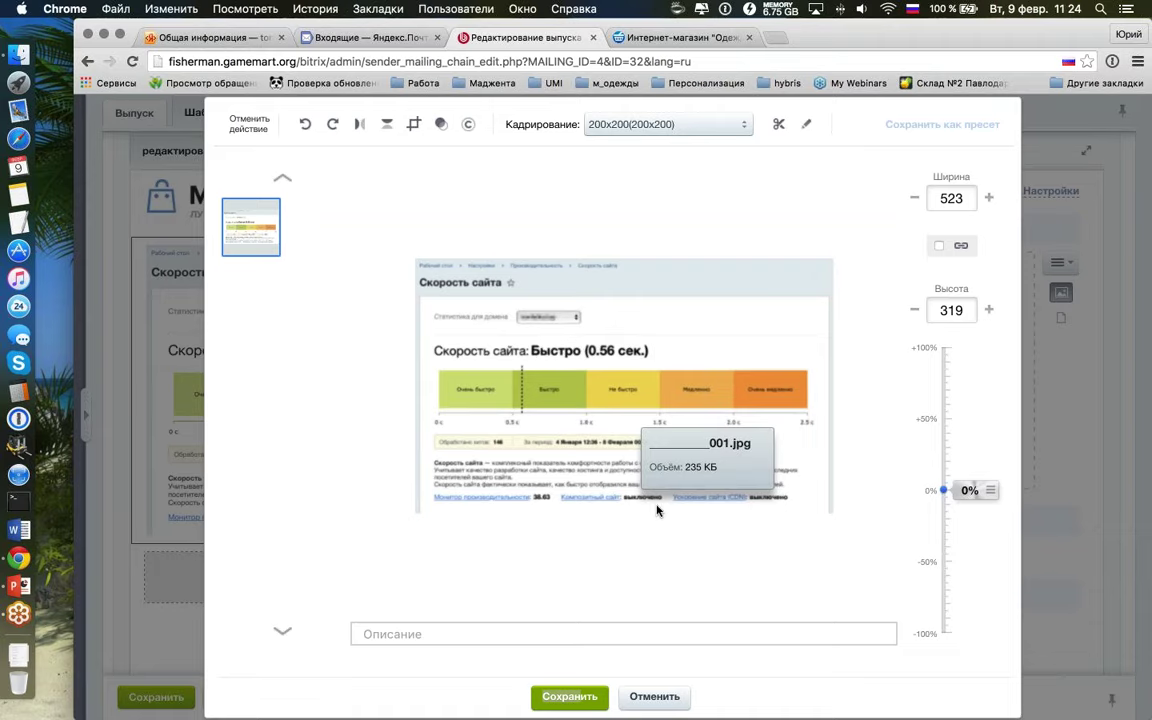
double_click(951, 198)
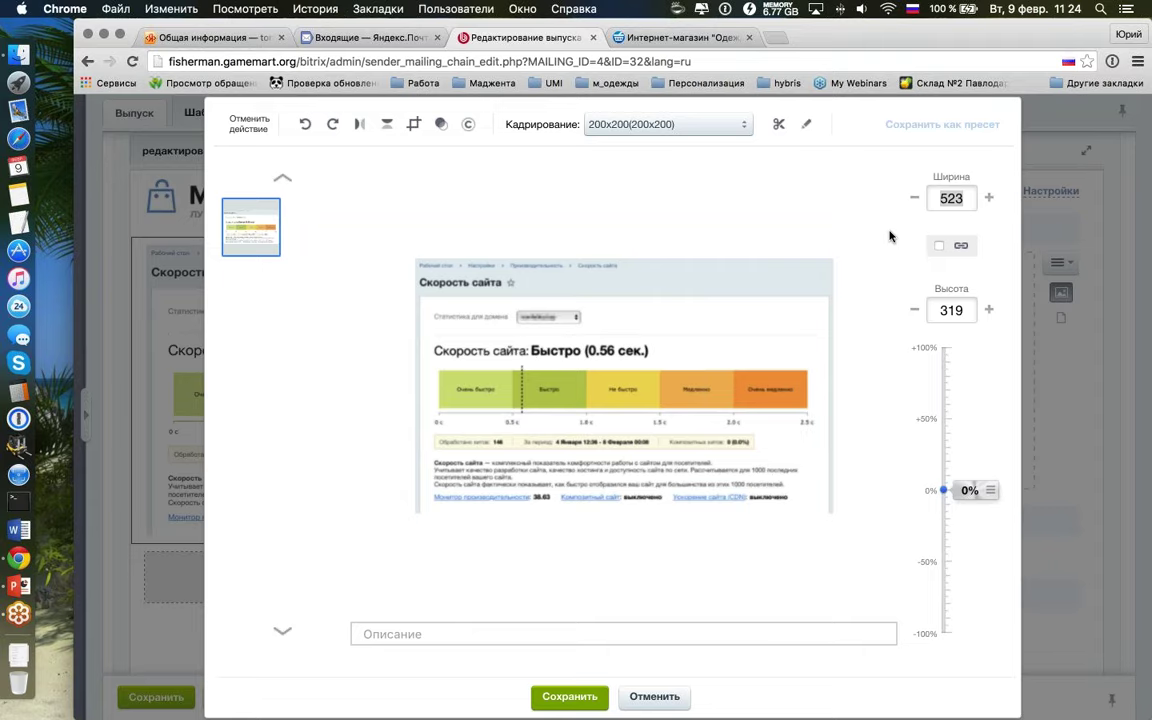
type("630")
left_click(939, 246)
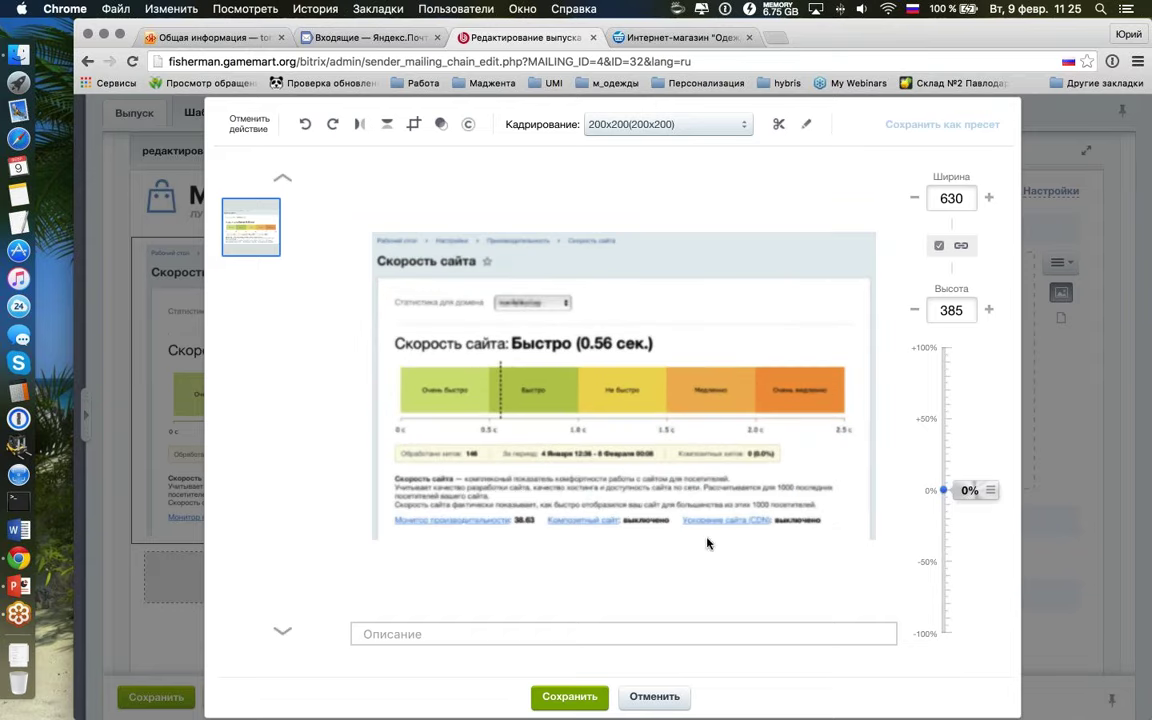
left_click(566, 697)
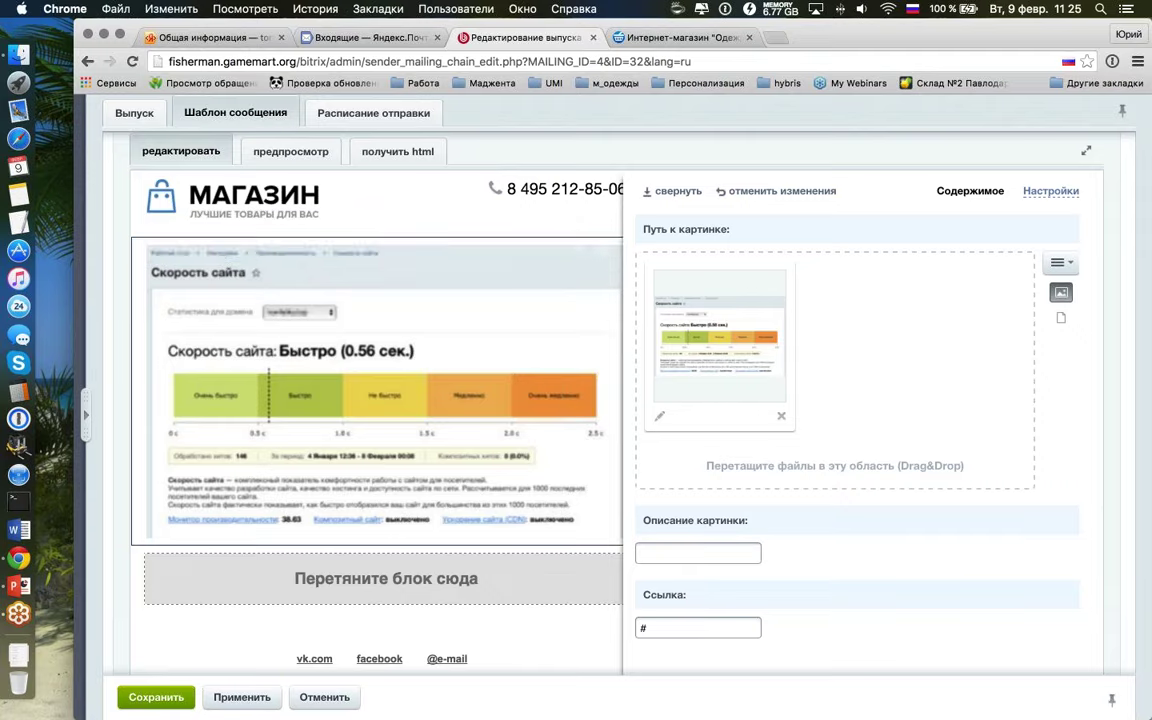
mouse_move(466, 311)
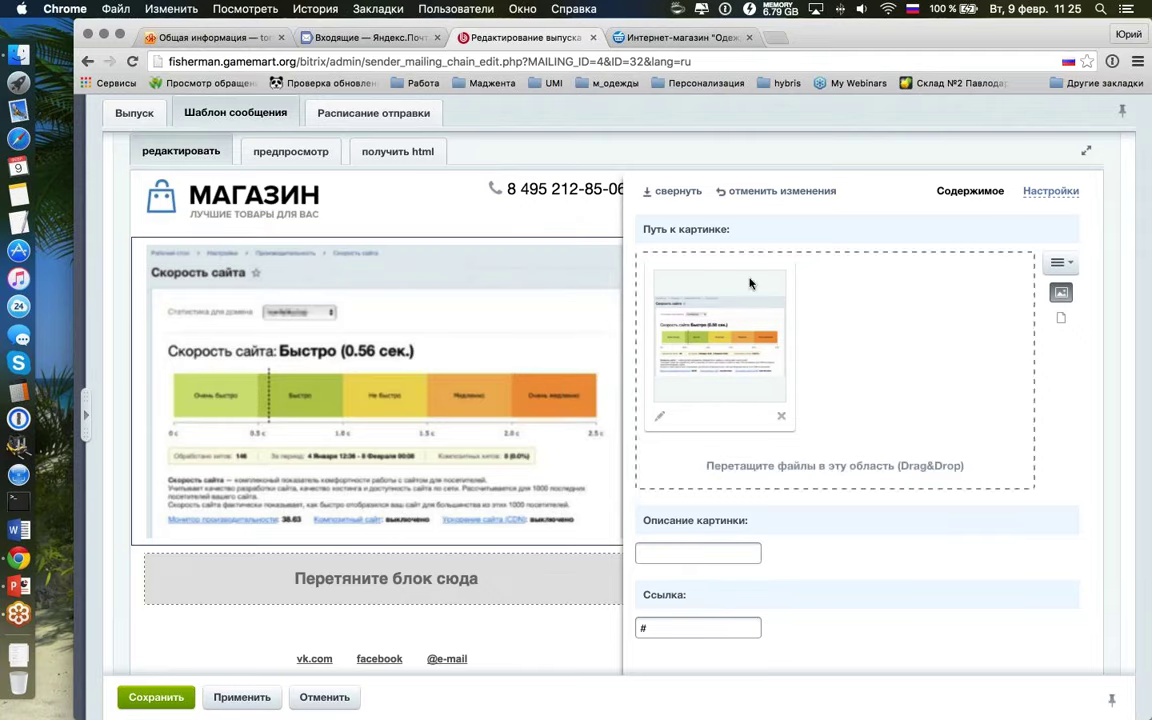
left_click(430, 262)
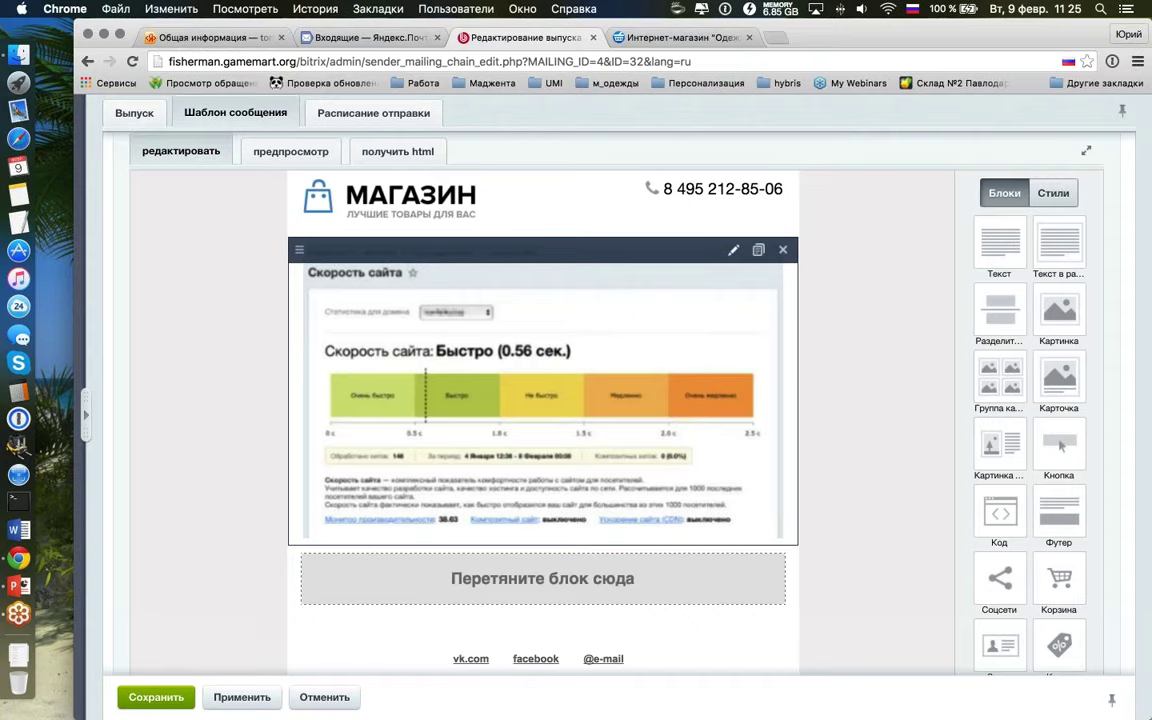
Step: Reopen the banner block, remove its picture and upload the original 001.jpg from the Загрузки folder again
left_click(733, 250)
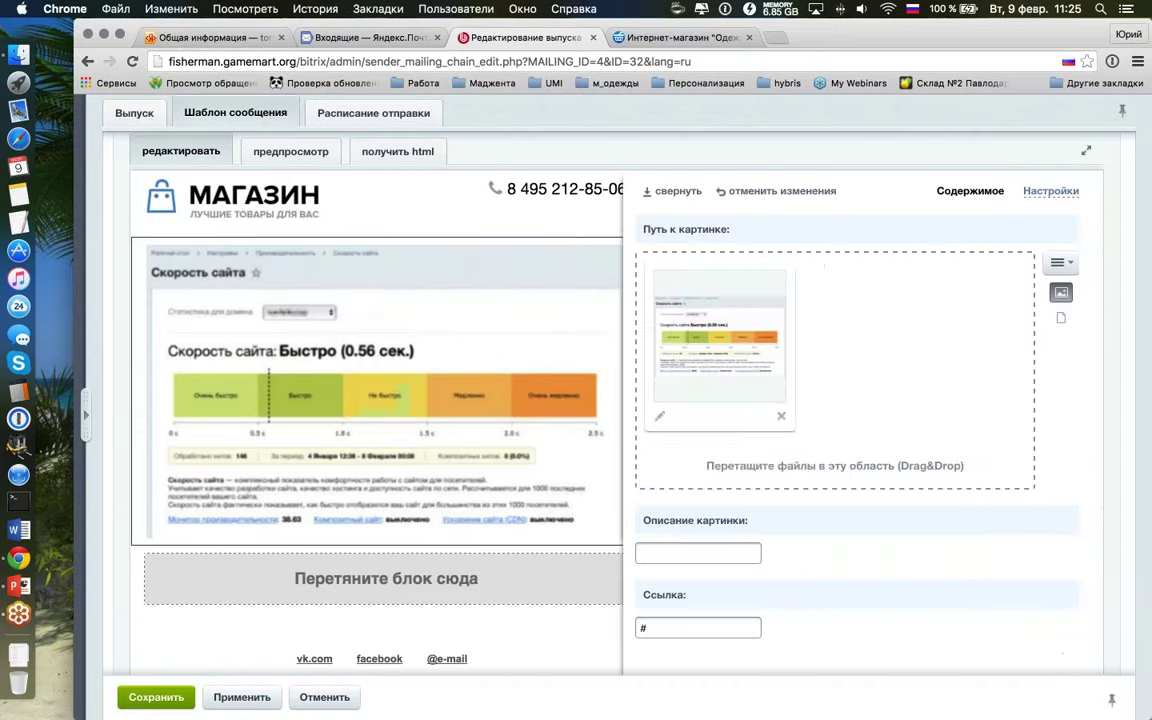
left_click(780, 416)
left_click(878, 262)
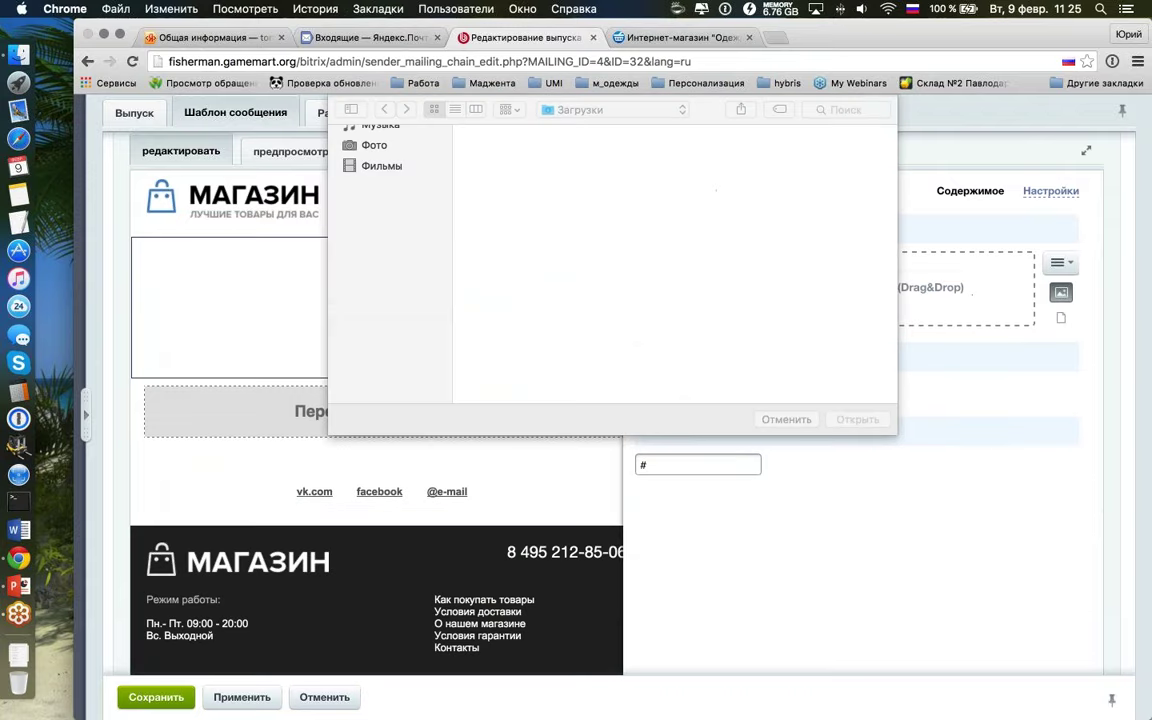
double_click(622, 262)
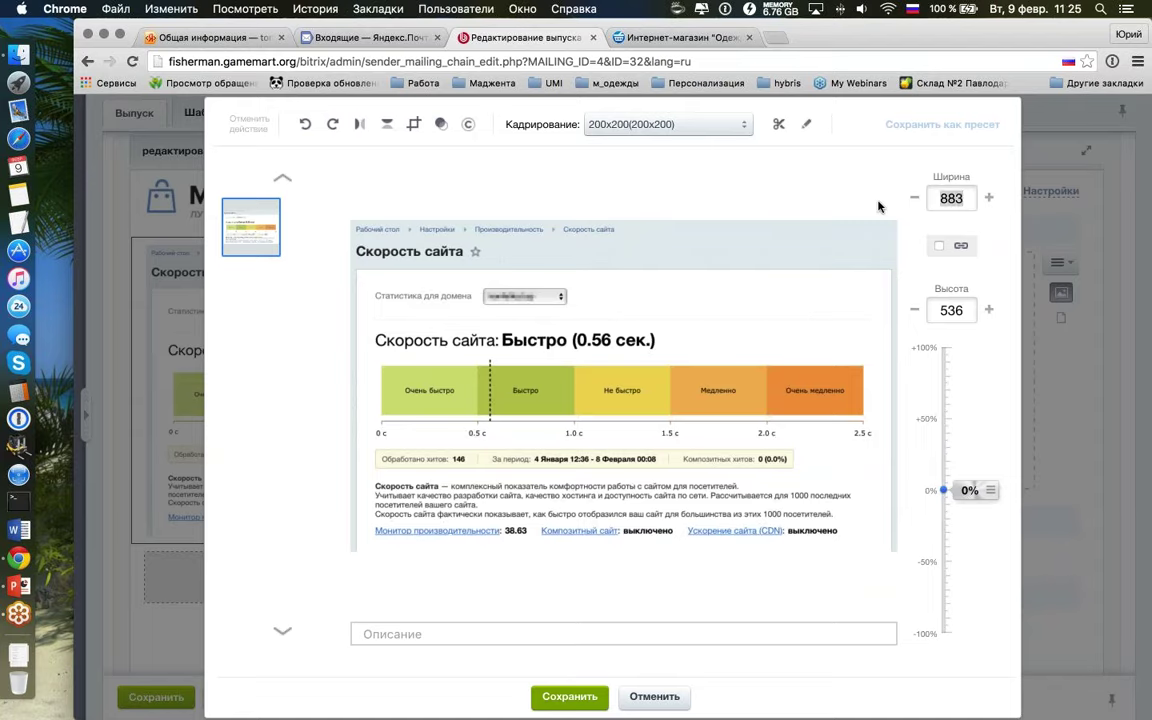
Step: Set the banner picture's width to 630 with linked proportions, save it and finish editing the block
type("64")
key("BackSpace")
type("30")
left_click(939, 247)
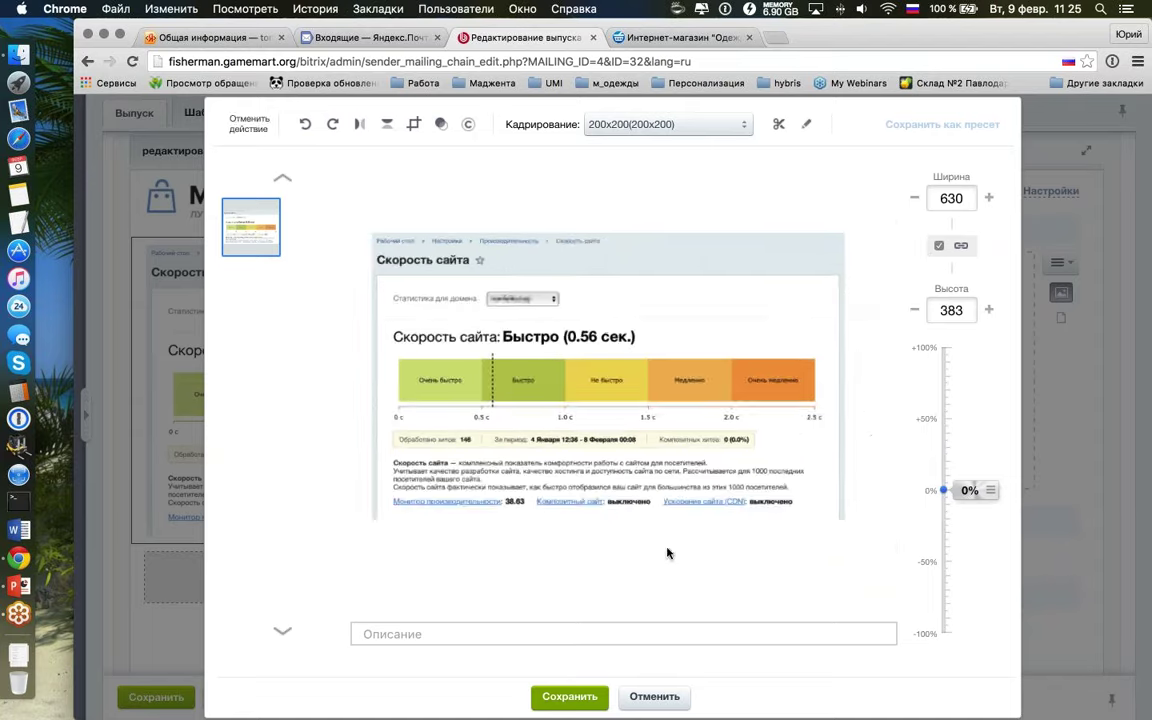
left_click(569, 696)
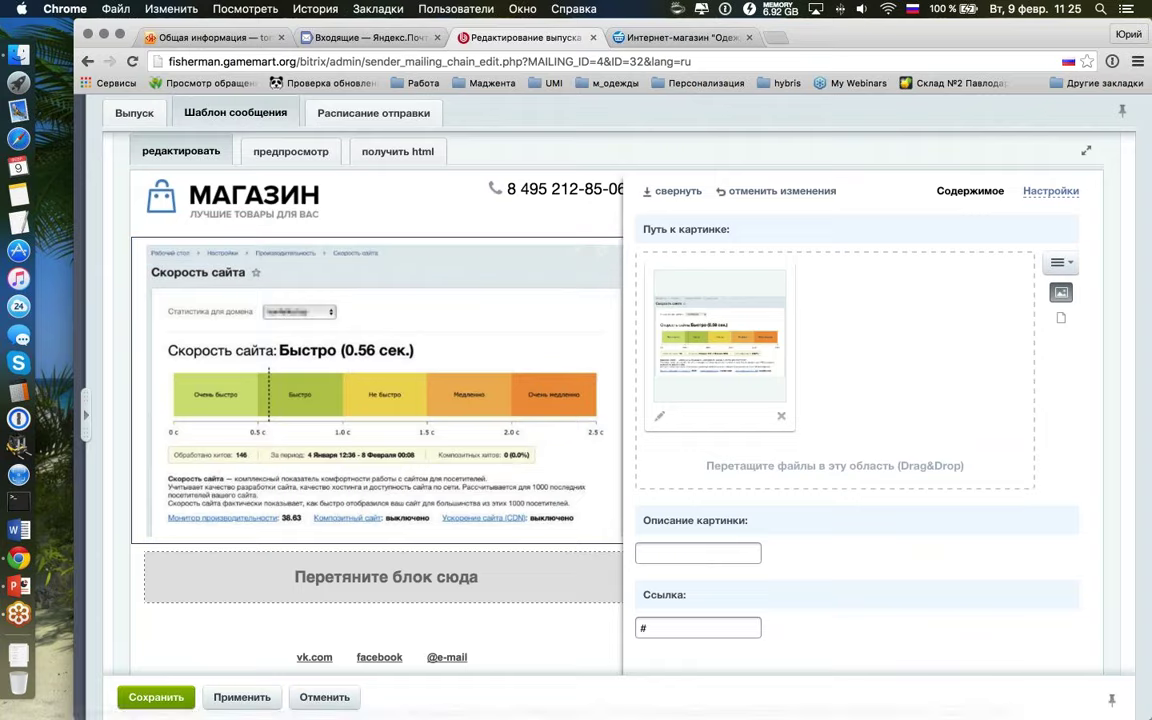
left_click(599, 312)
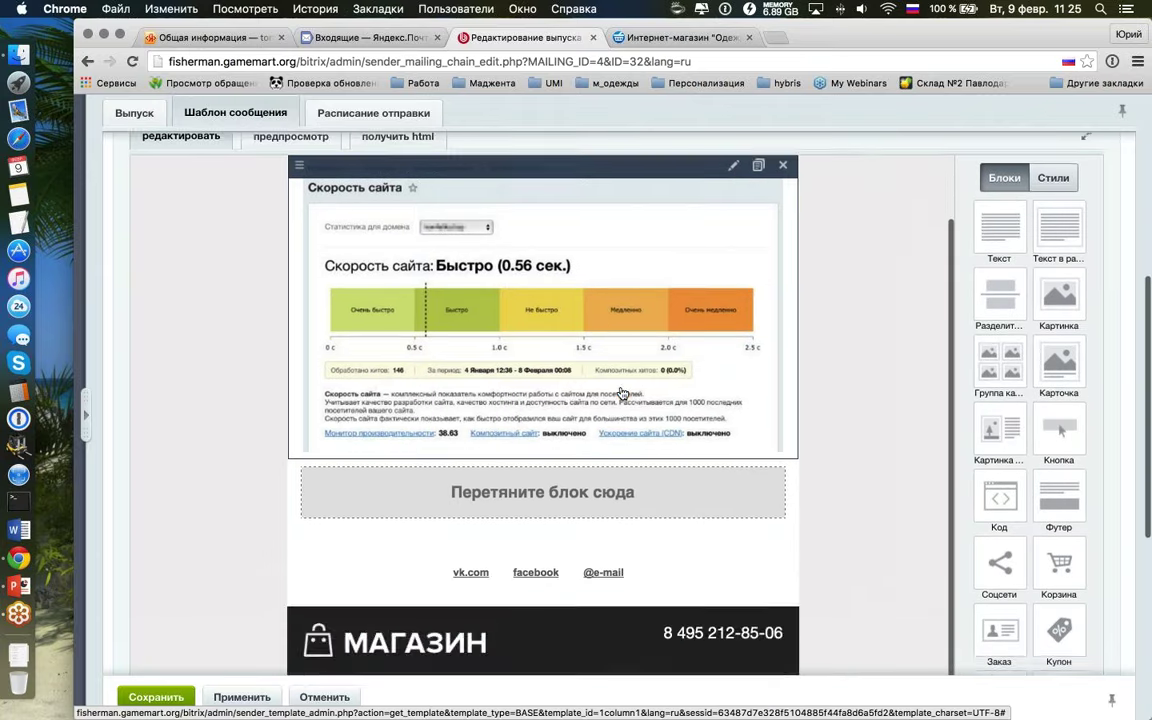
Step: Add a Карточка block to the empty block placeholder below the banner
scroll(622, 393, "down", 1)
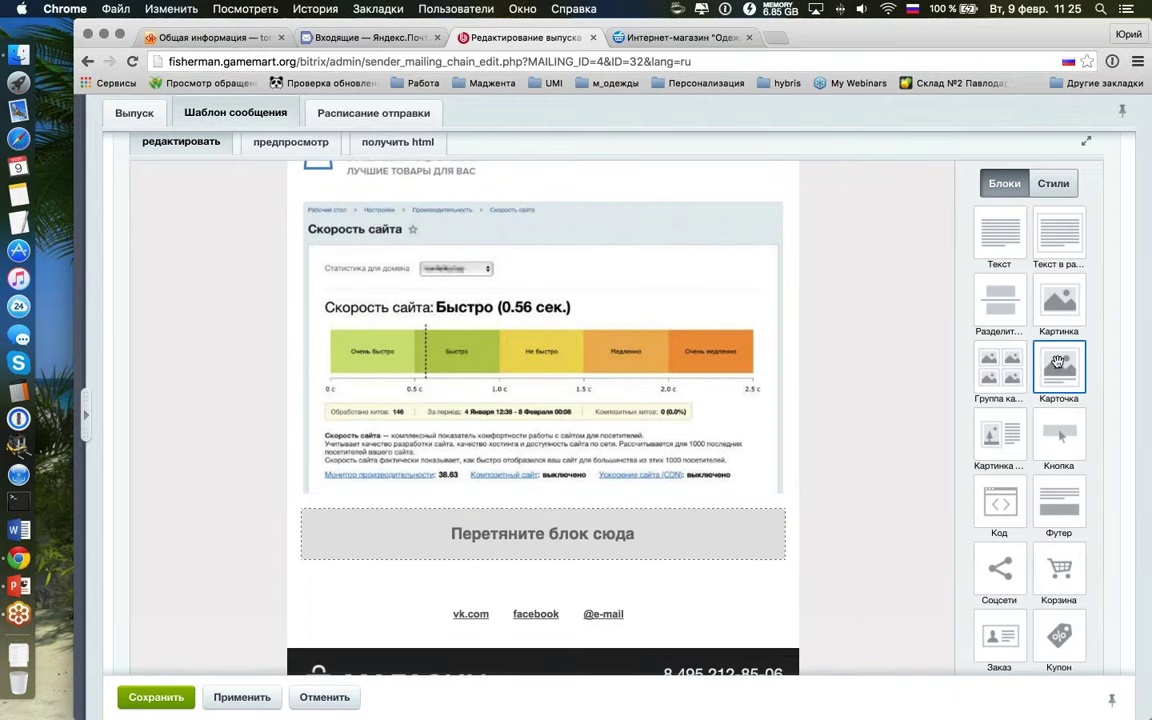
mouse_move(1057, 362)
left_mouse_down()
mouse_move(990, 411)
mouse_move(944, 414)
mouse_move(1058, 365)
left_mouse_up()
scroll(543, 400, "down", 5)
scroll(543, 400, "up", 3)
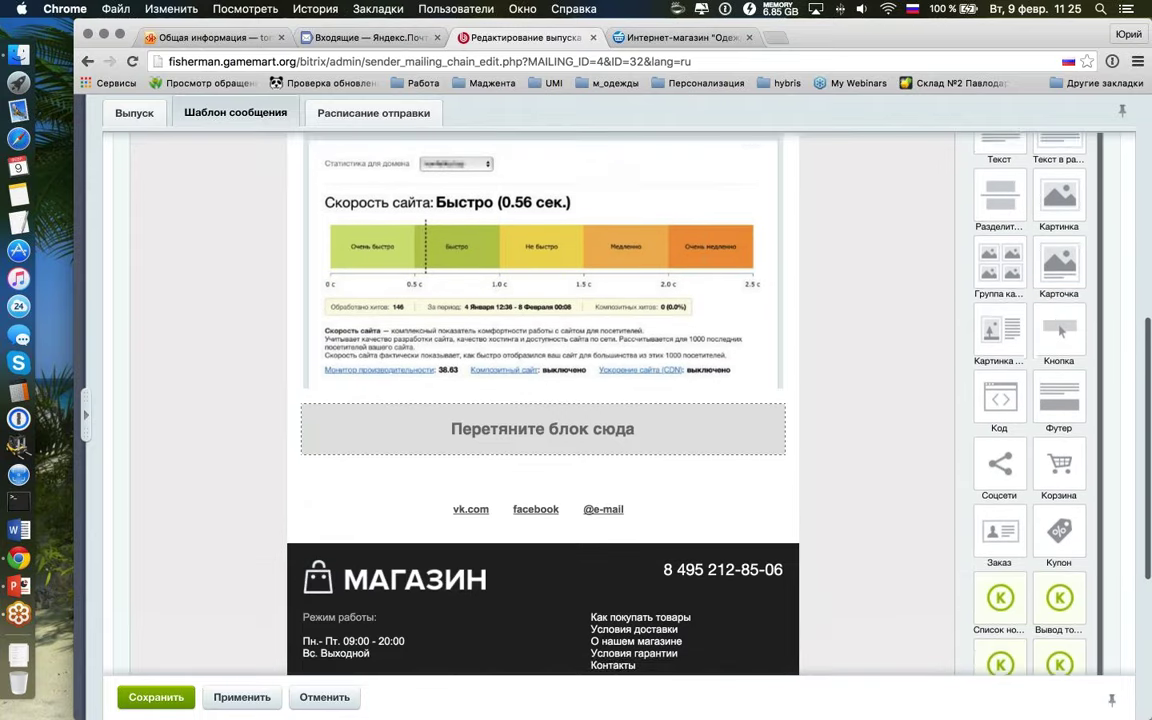
scroll(543, 400, "up", 4)
scroll(543, 400, "down", 2)
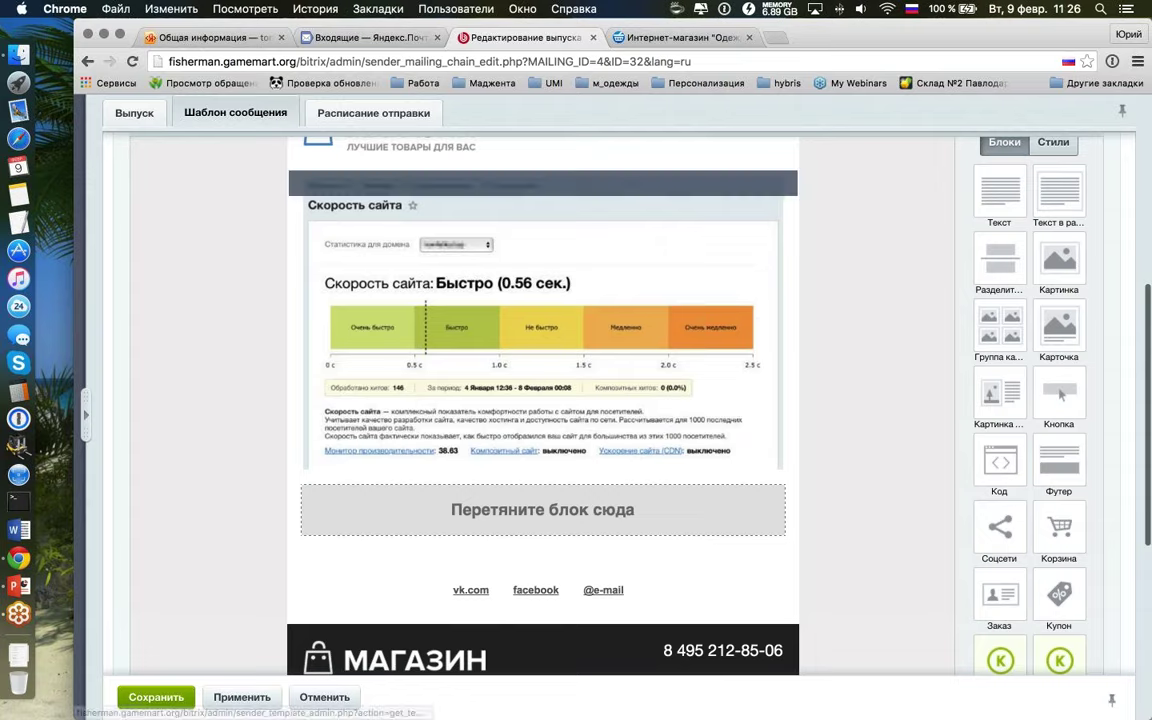
scroll(833, 309, "up", 1)
left_click_drag(1059, 330, 350, 540)
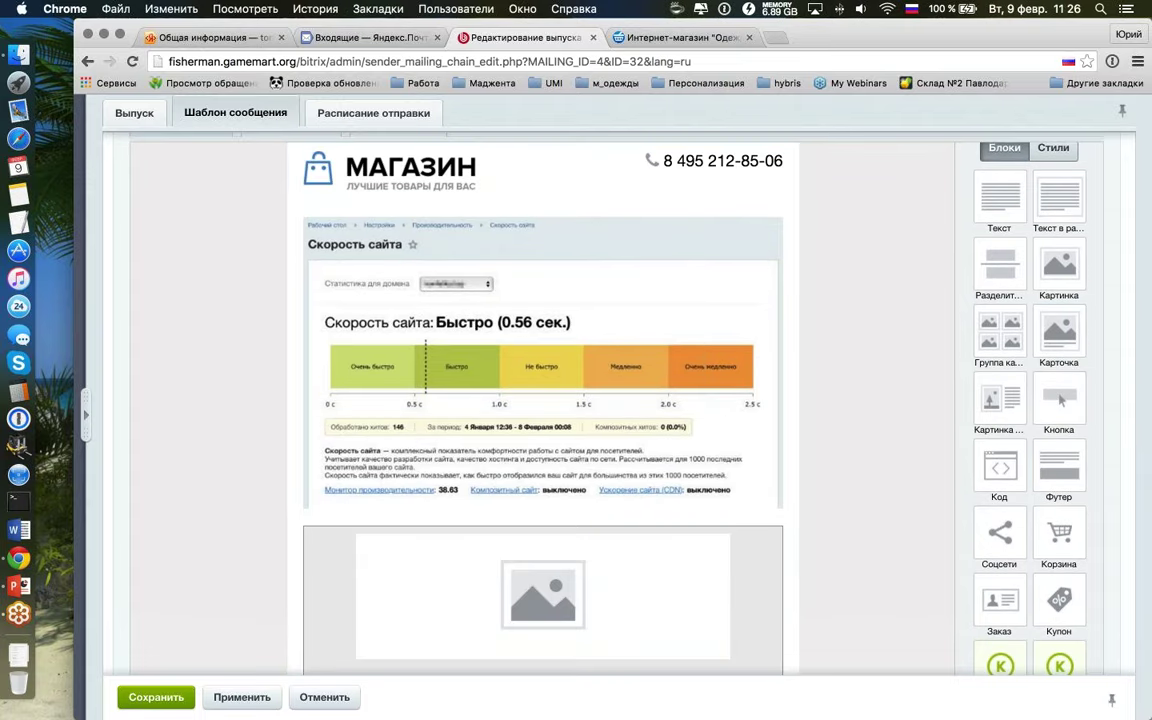
Step: Open the new Карточка block and replace its text with "лдкподаопв двоап даволпдва далво пдаво пдаовп аовдп ваодлп овадпо авоп авдпо адвоп дваопд ваопдвоп дваопд водп"
scroll(270, 468, "down", 5)
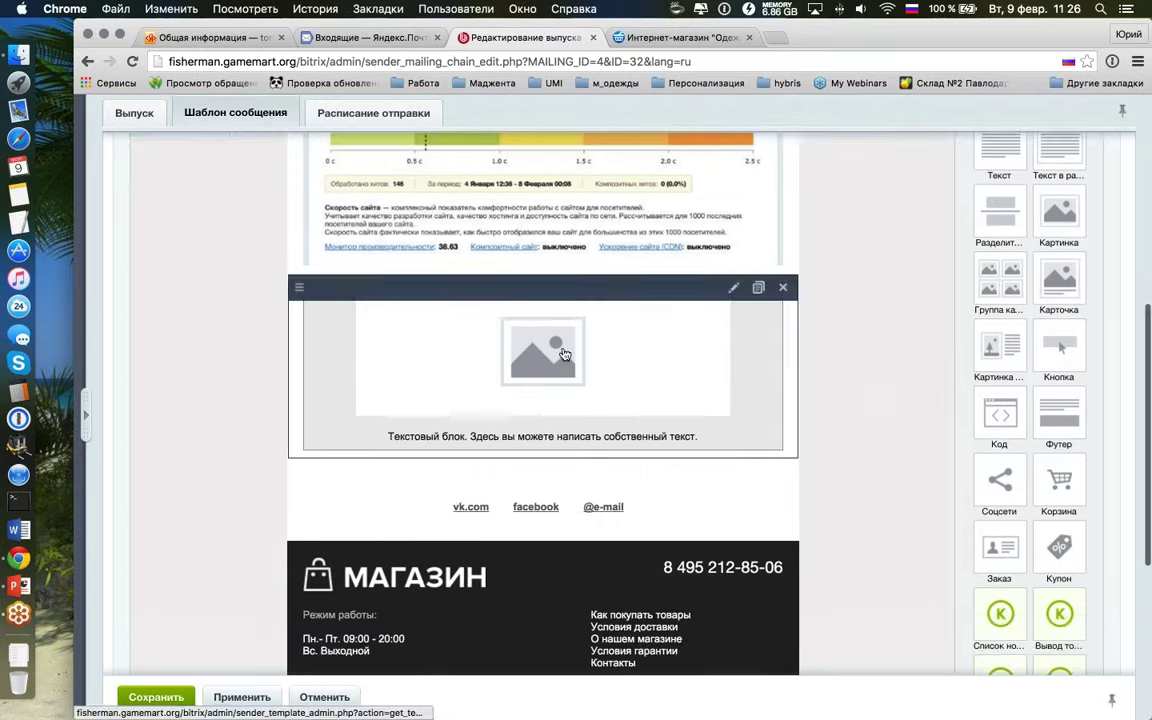
left_click(565, 355)
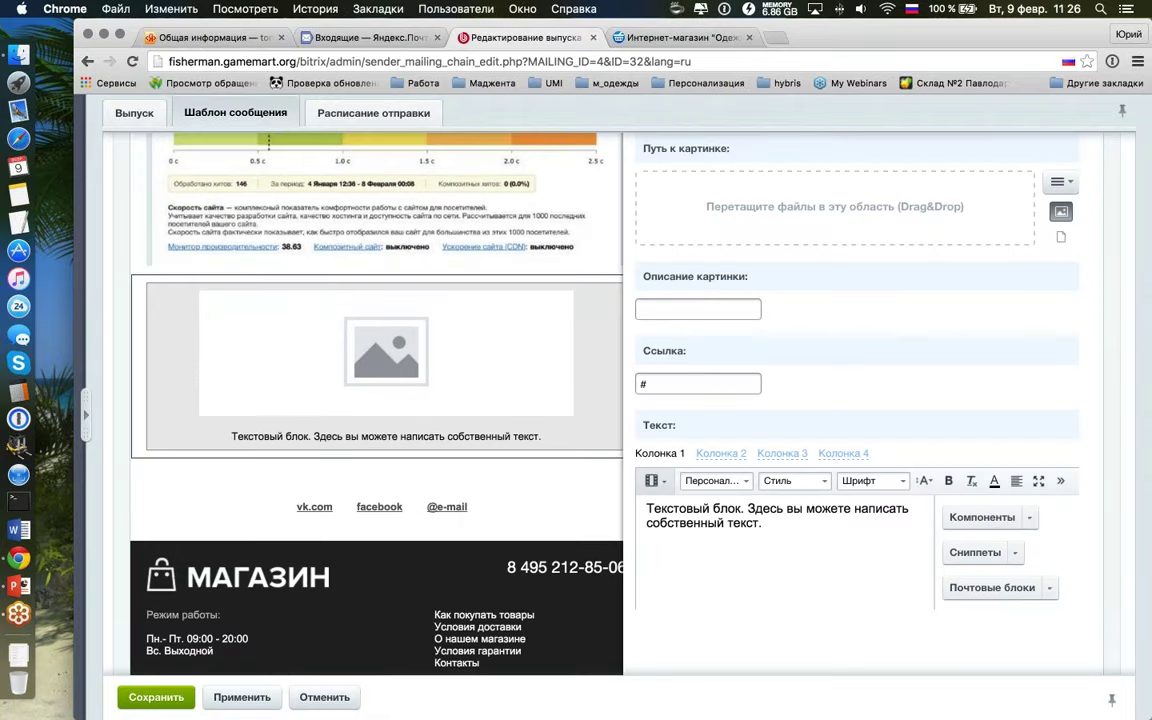
key("super+a")
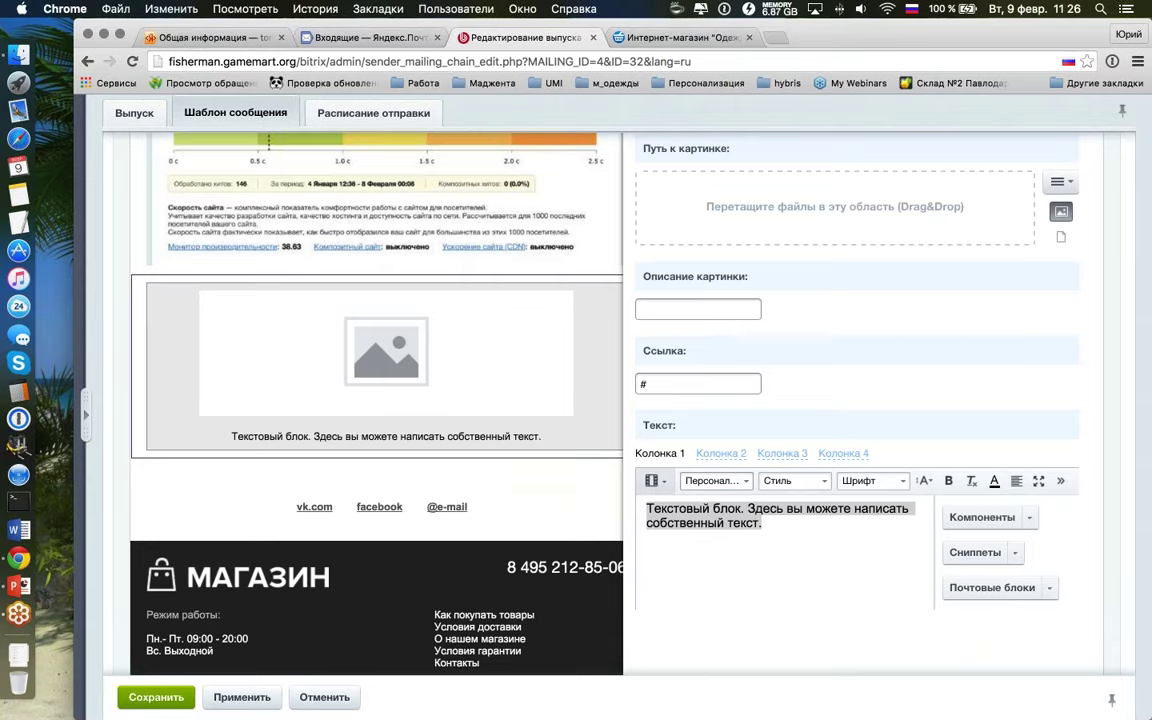
type("лдкподаопв двоап даволпдва далво п")
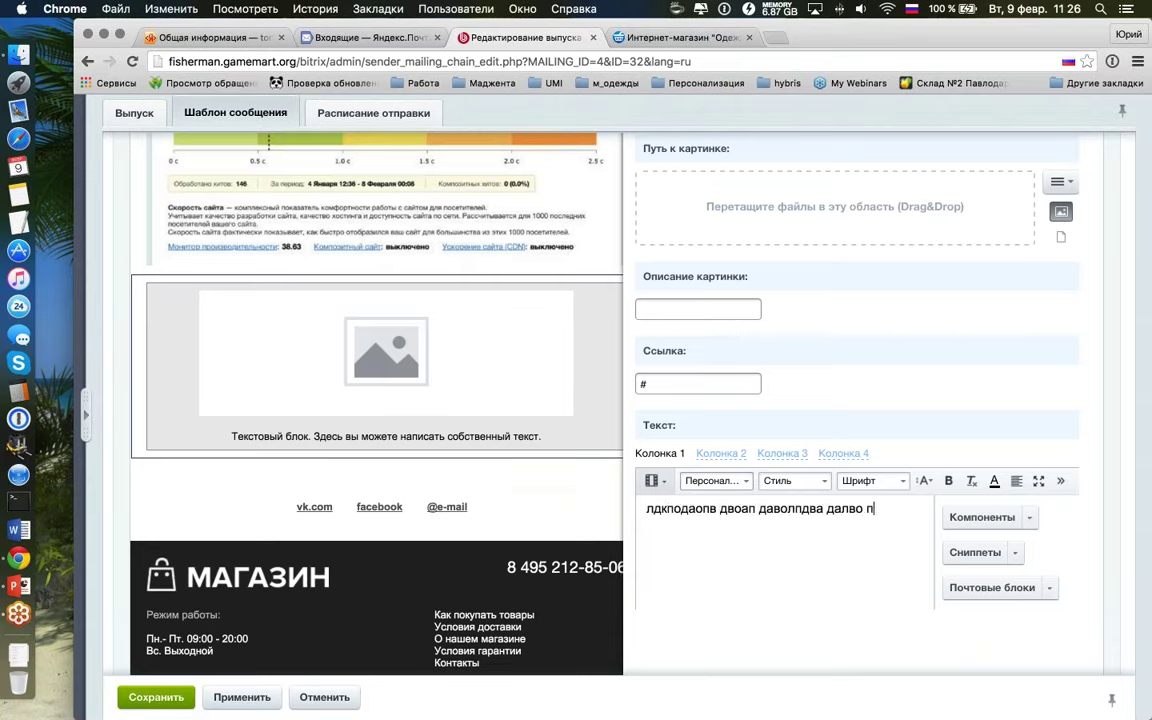
type("даво пдаовп аовдп ваодлп овадпо авоп авд")
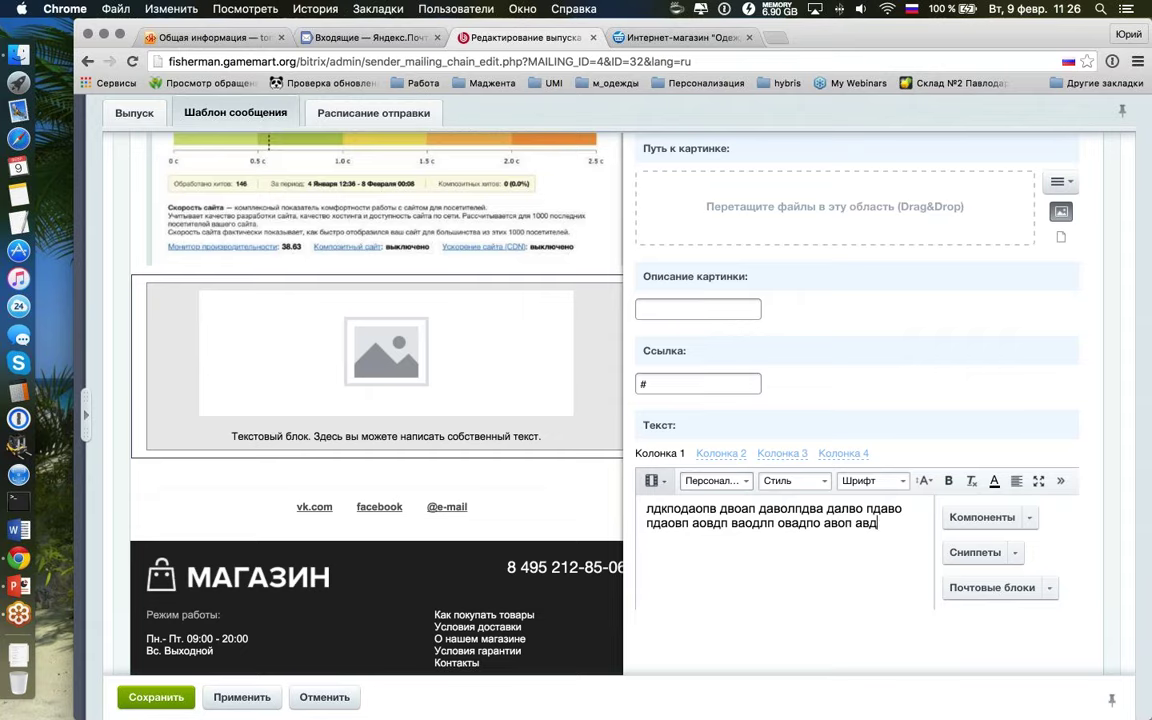
type("ло адвоп дваопд ваопдвоп дваопд водп")
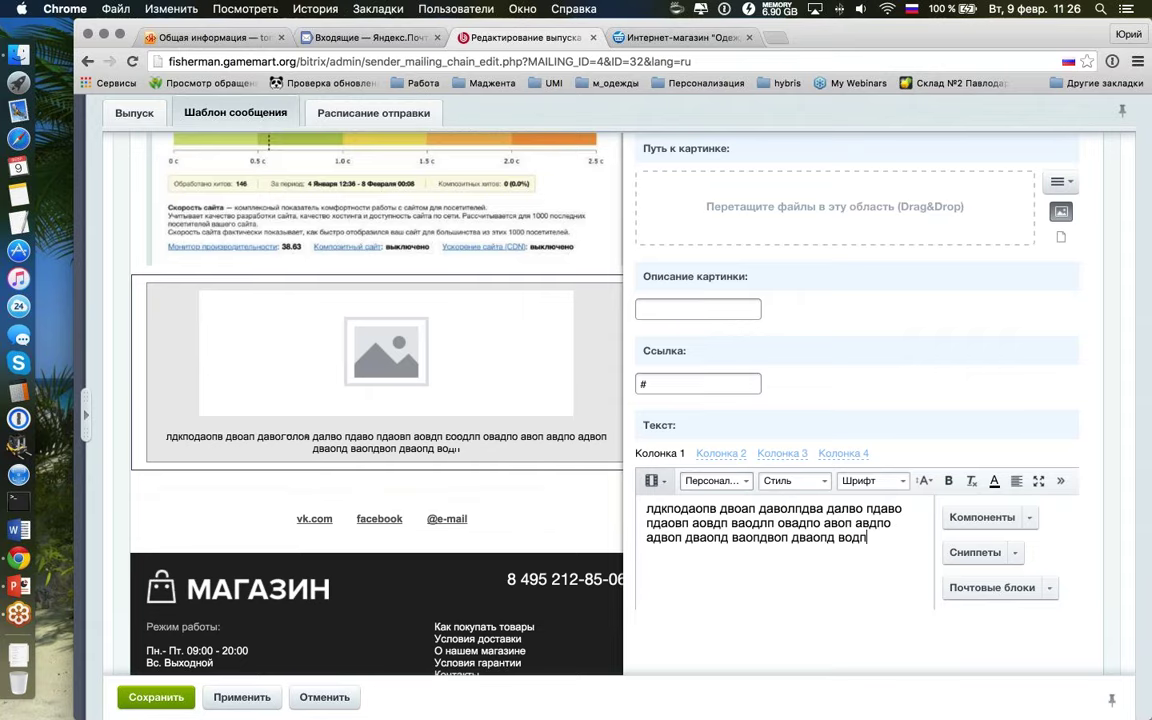
Step: Upload myth_-2.jpg from the Загрузки folder as the Карточка block's picture
left_click(846, 212)
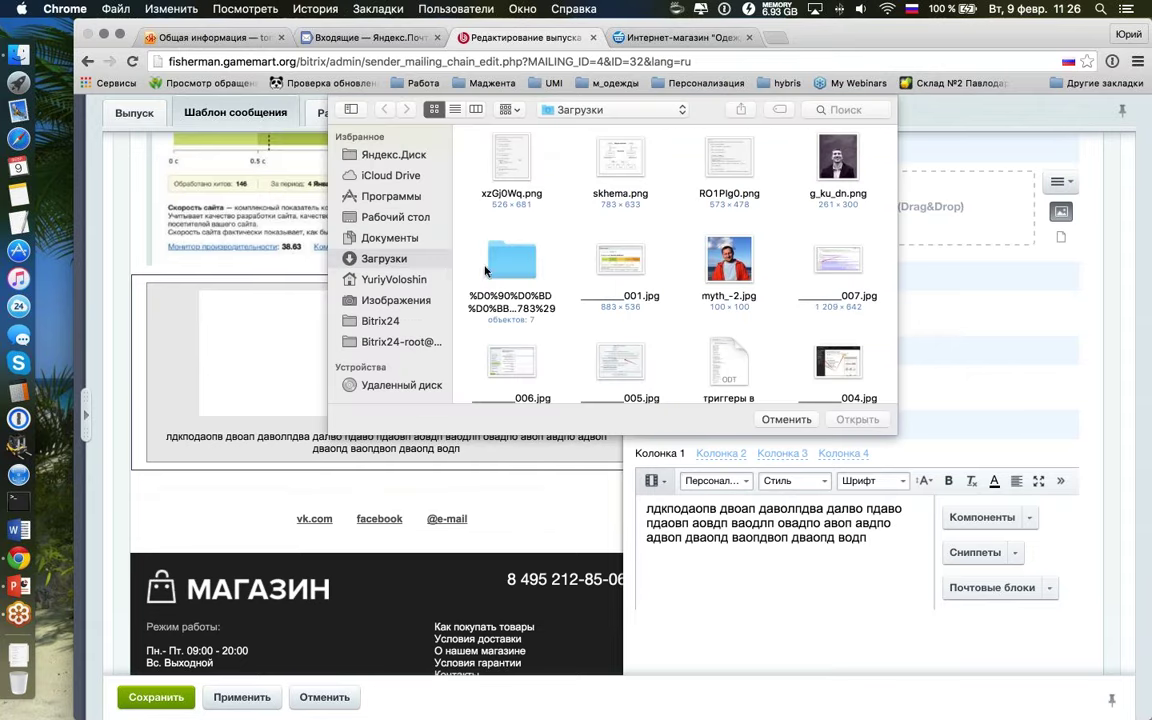
double_click(725, 262)
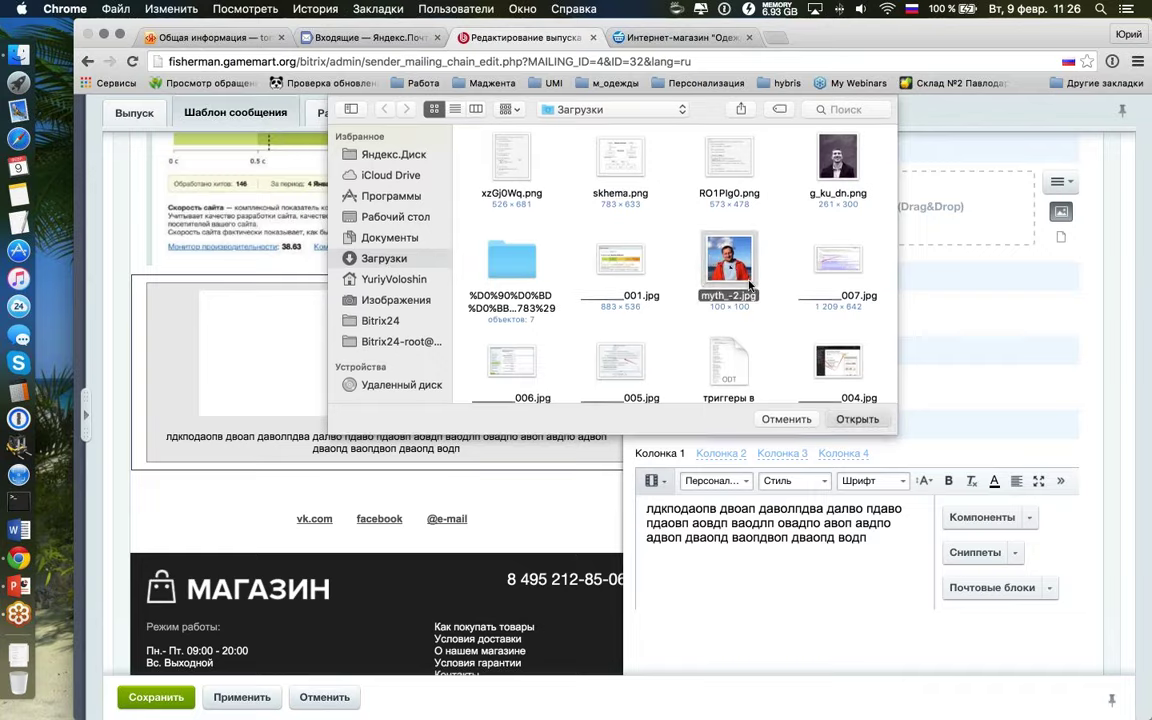
left_click(748, 286)
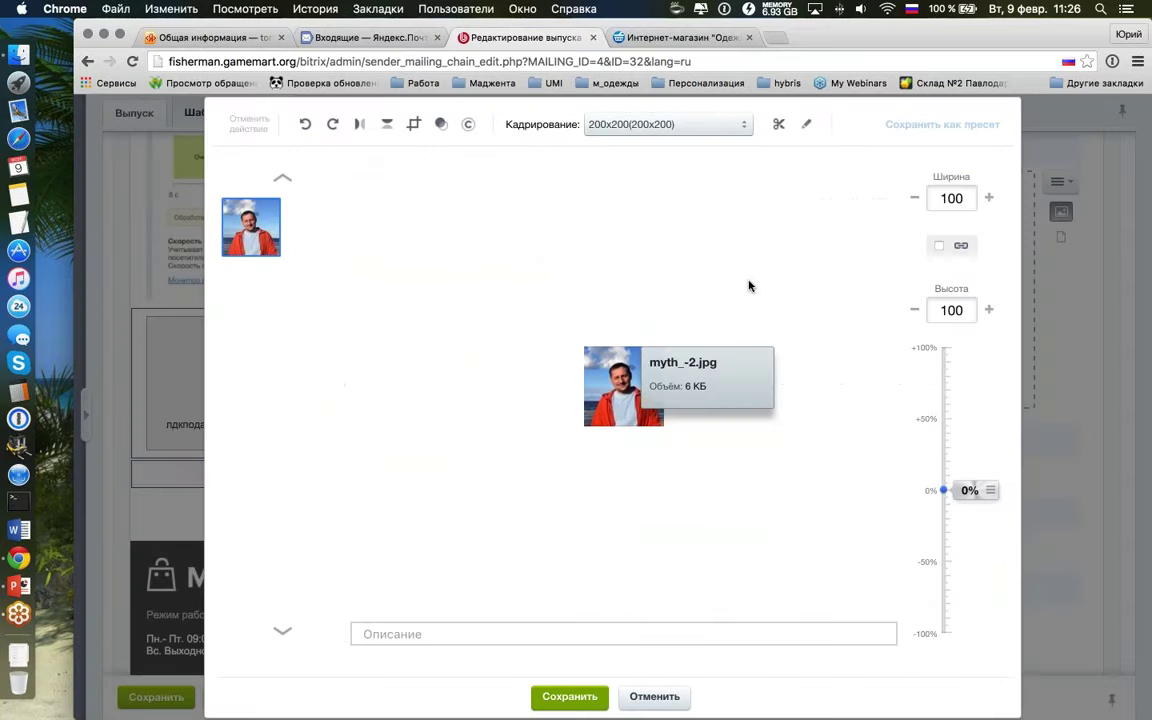
Step: Set the card picture's width to 600 and height to 50 without linked proportions, and save it into the block
double_click(951, 198)
type("60")
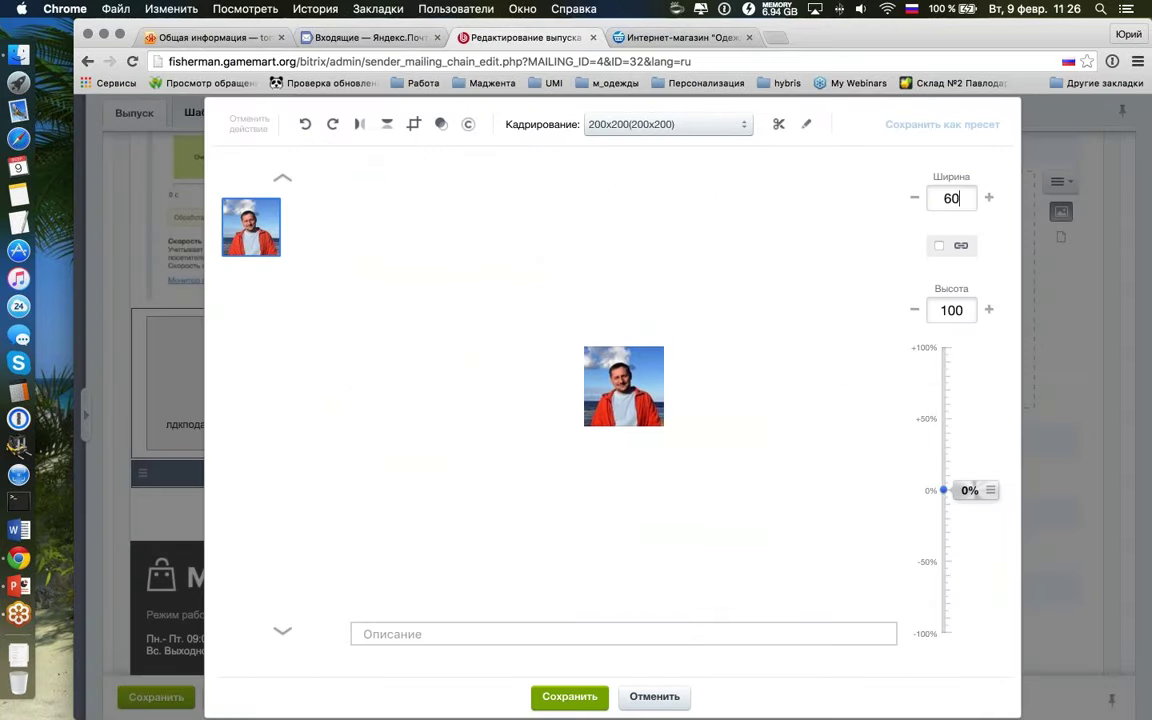
type("0")
left_click(948, 311)
type("5")
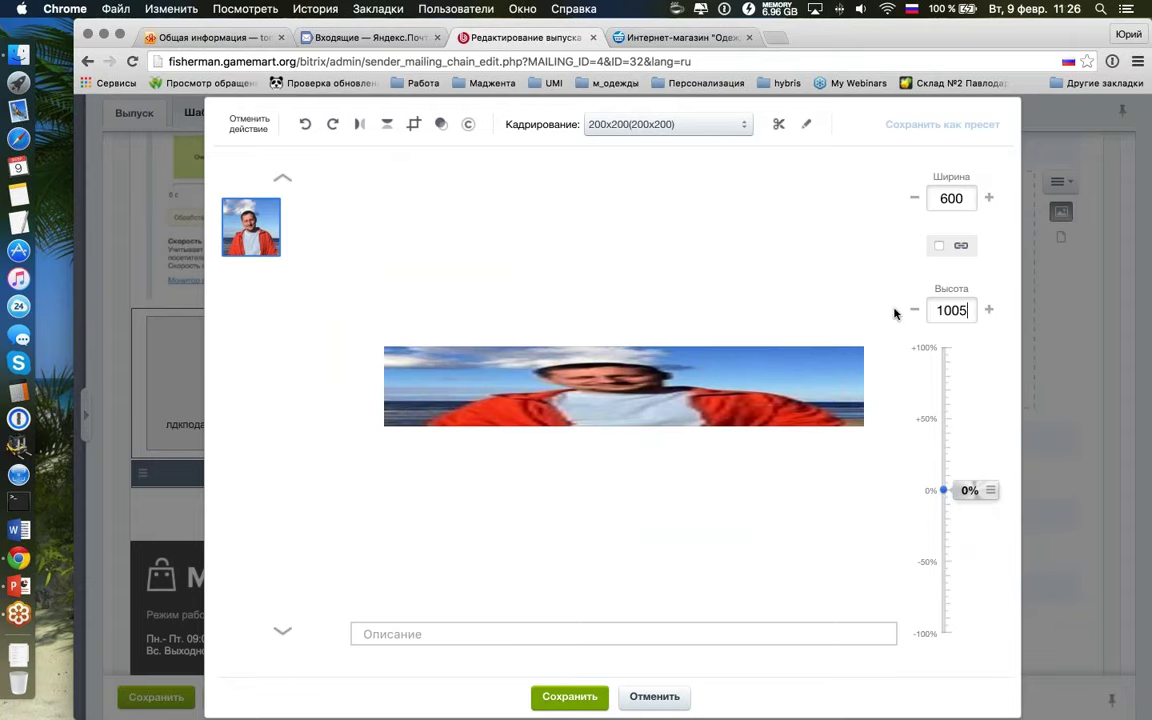
type("0")
key("BackSpace")
key("BackSpace")
key("BackSpace")
key("BackSpace")
key("BackSpace")
type("5-0")
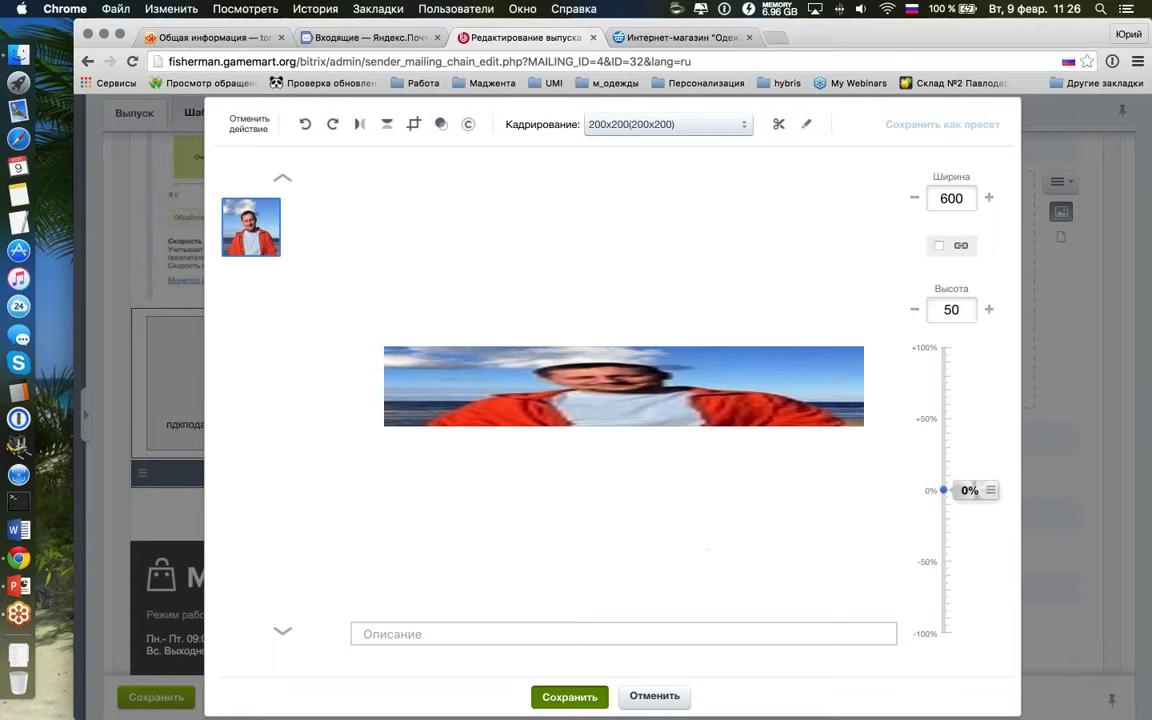
left_click(569, 697)
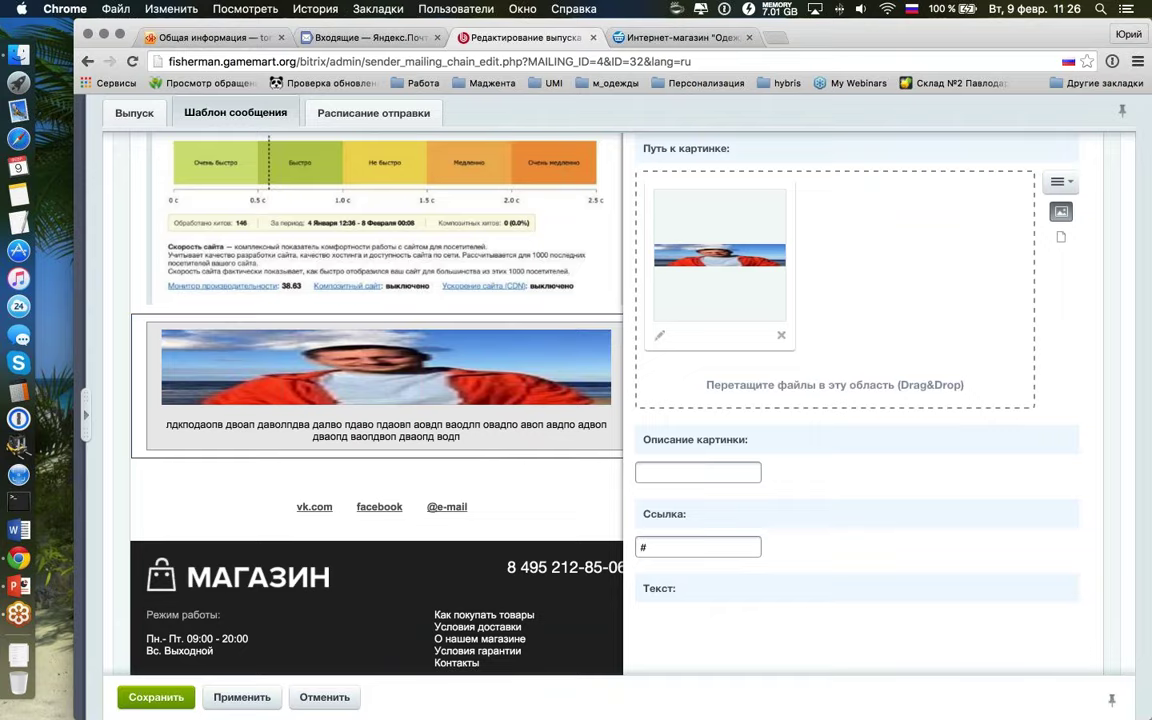
Step: Add a picture-with-text block below the card block and move it above the card, directly under the banner
scroll(720, 420, "up", 3)
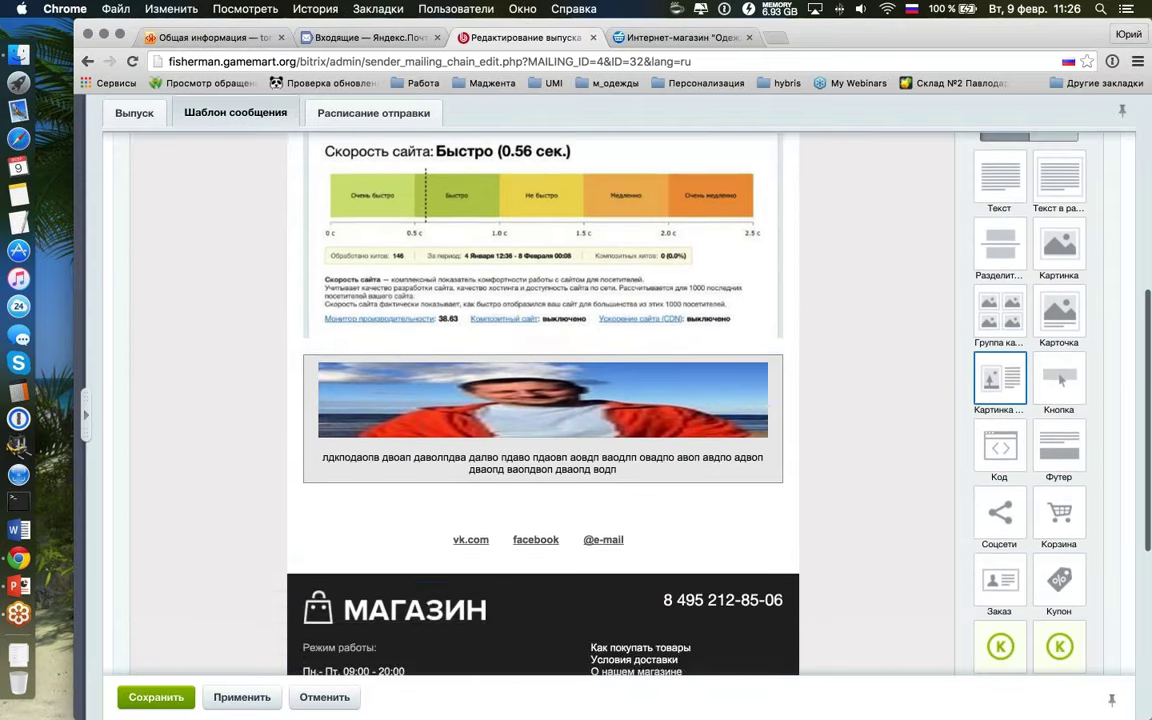
left_click_drag(1000, 378, 338, 528)
scroll(825, 432, "down", 2)
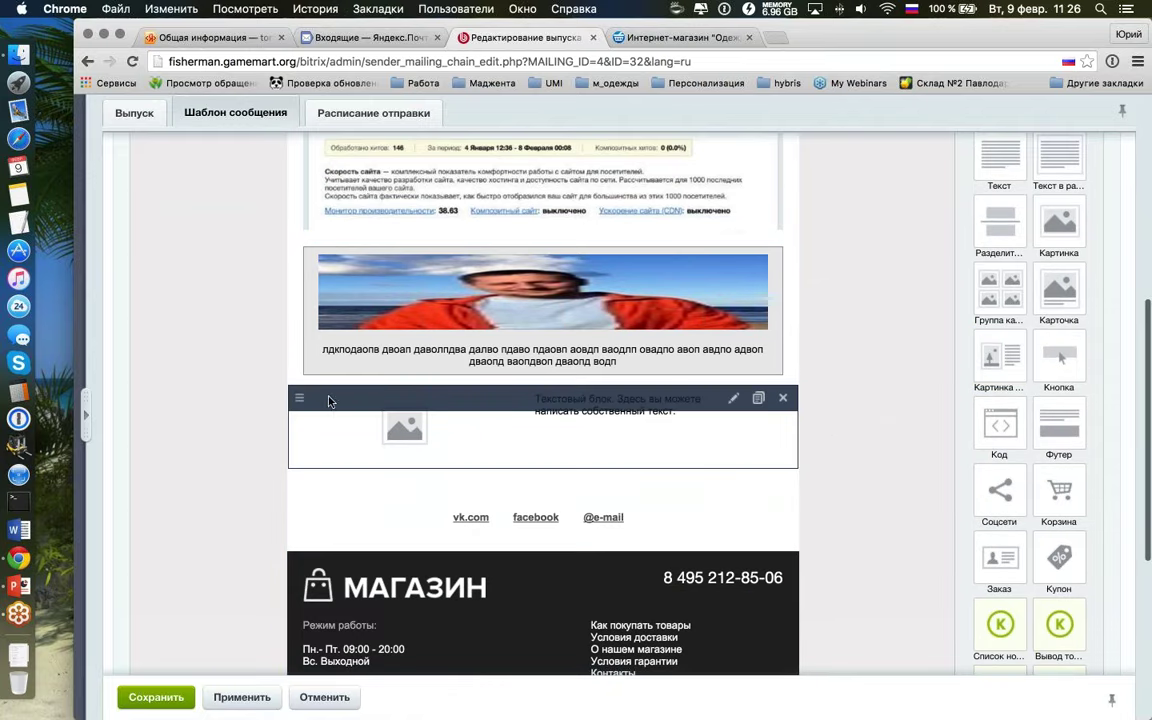
left_click_drag(298, 398, 303, 360)
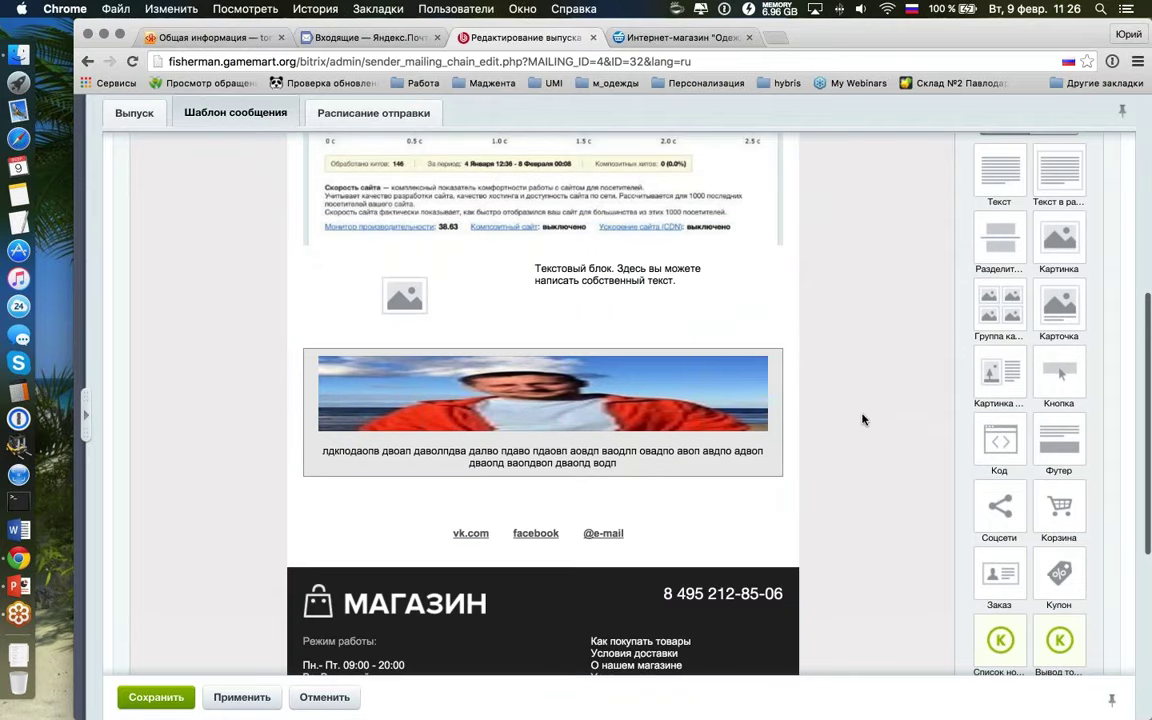
Step: Examine the HTML code generated for the letter body and return to visual editing
scroll(863, 420, "up", 3)
scroll(861, 417, "up", 5)
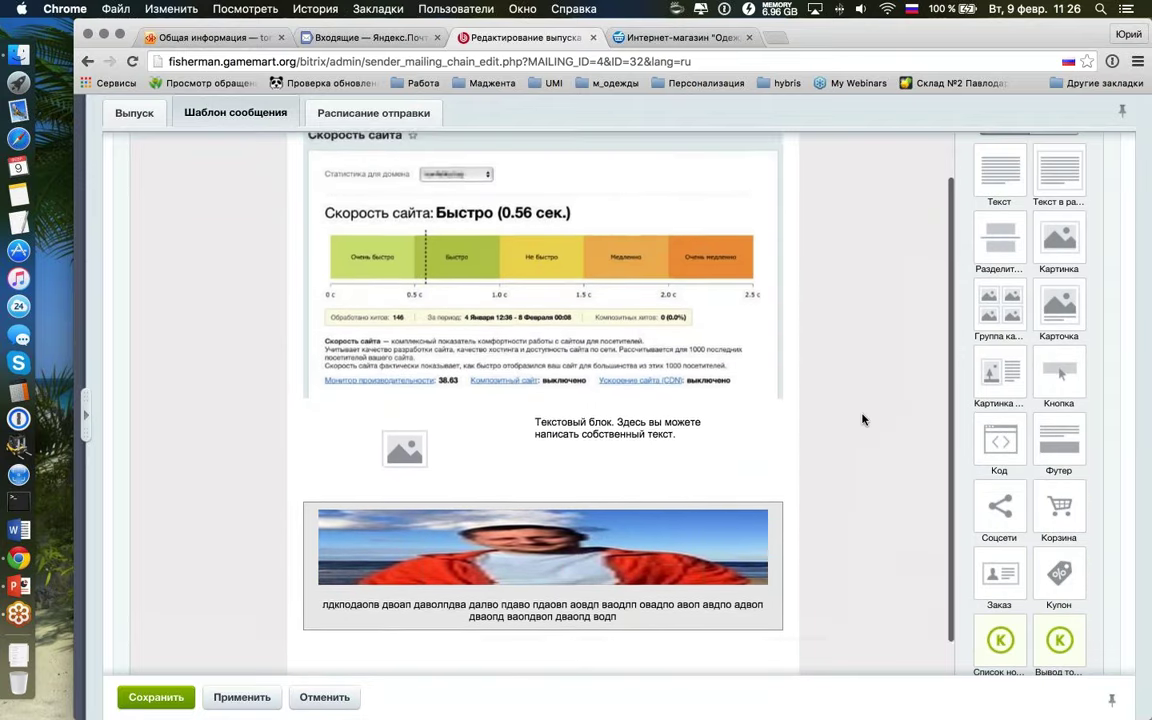
left_click(397, 187)
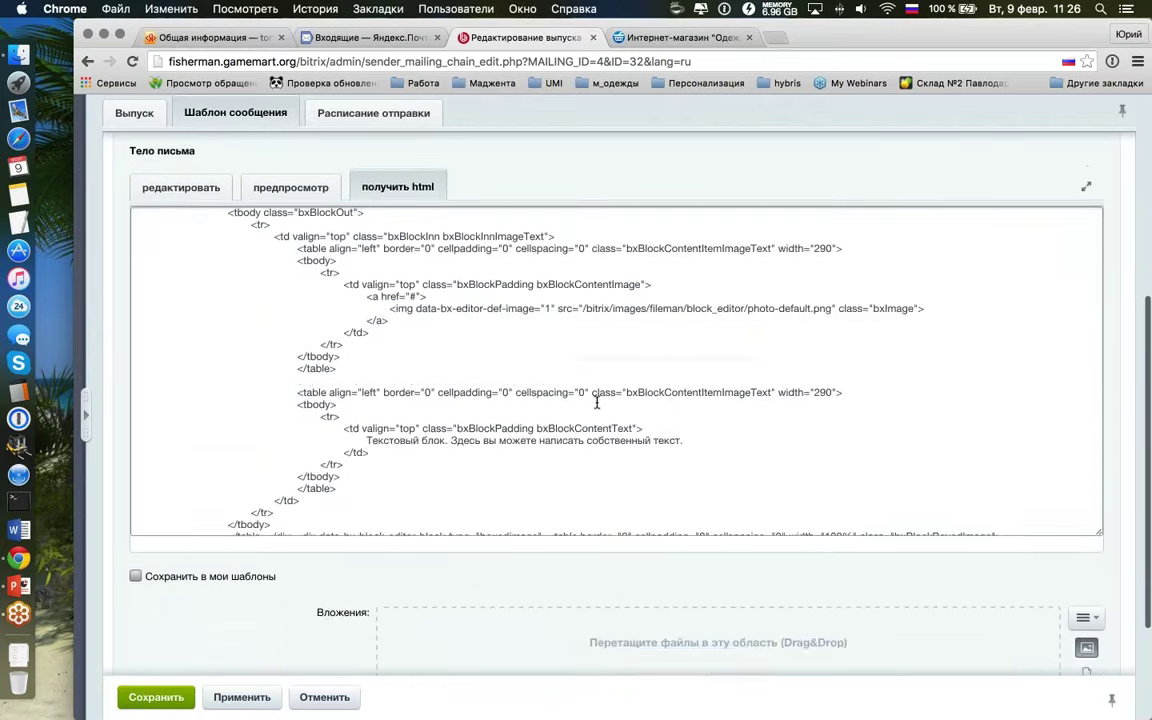
scroll(597, 402, "up", 10)
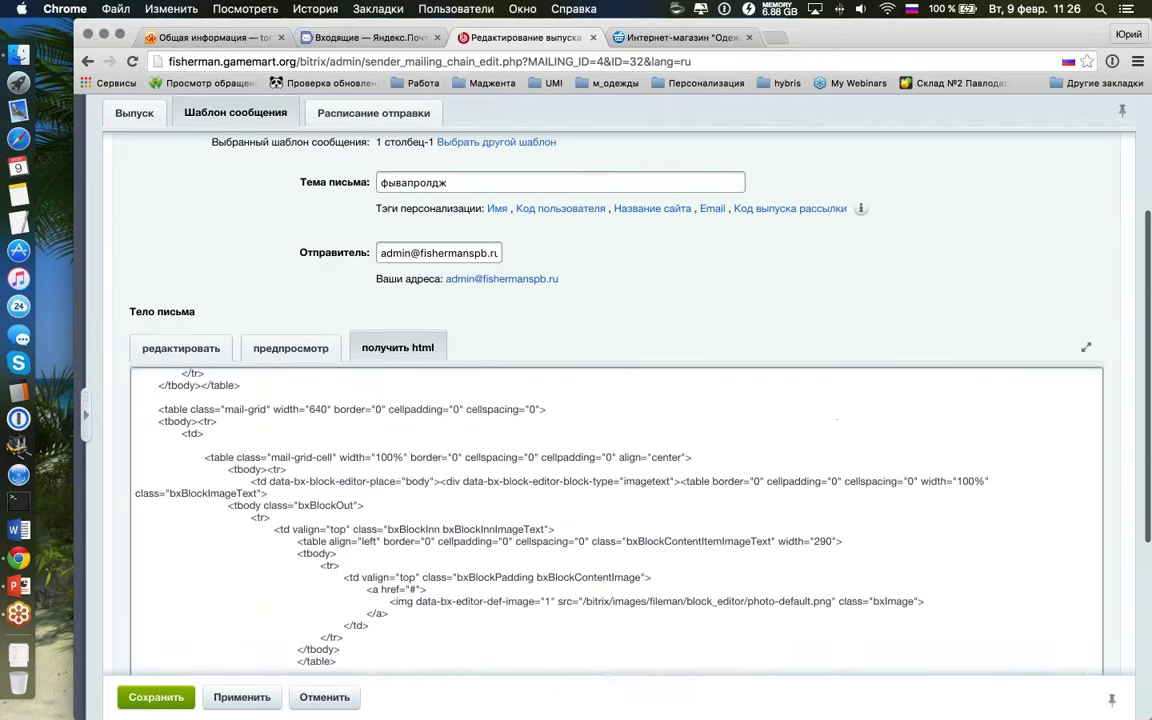
left_click(181, 348)
scroll(856, 393, "down", 5)
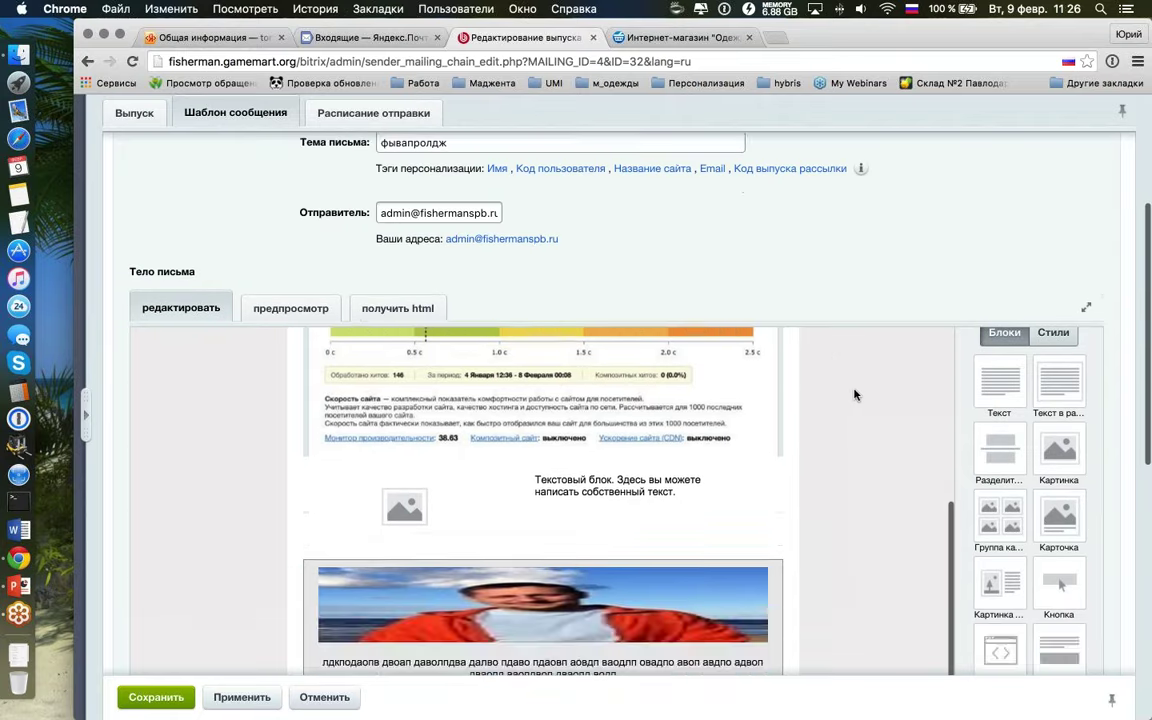
Step: Open the new picture-with-text block and use the portrait photo of the smiling man as its picture, leaving its size unchanged
scroll(855, 395, "down", 5)
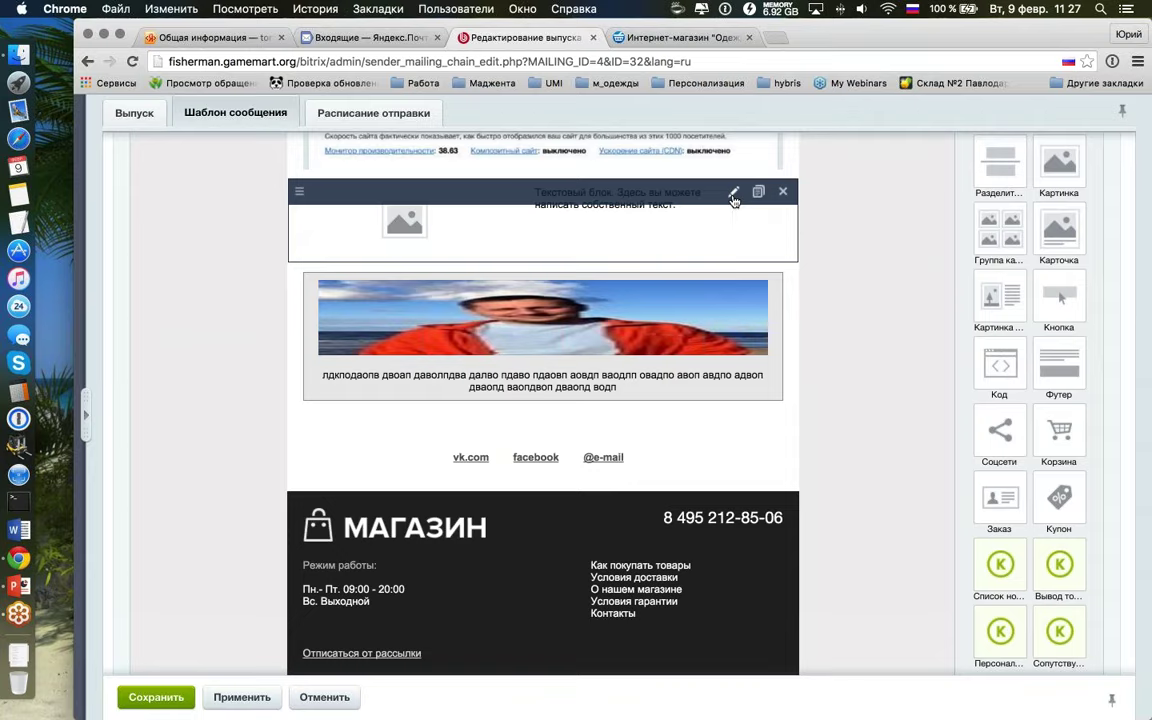
left_click(733, 191)
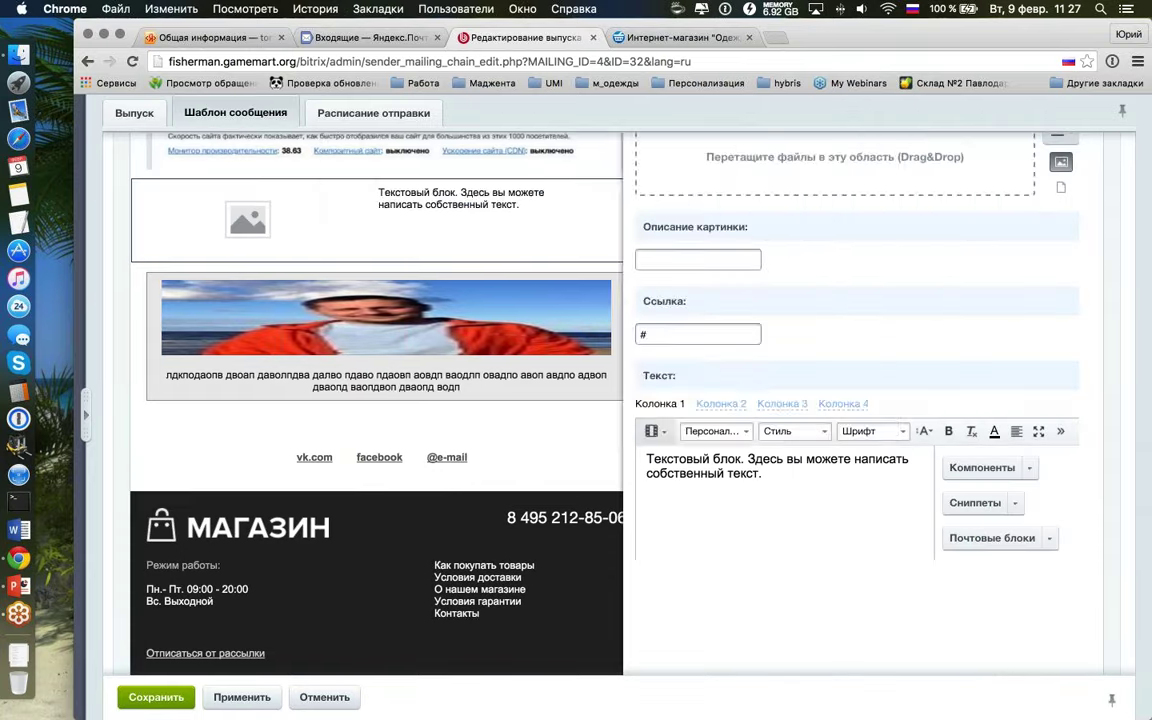
double_click(757, 155)
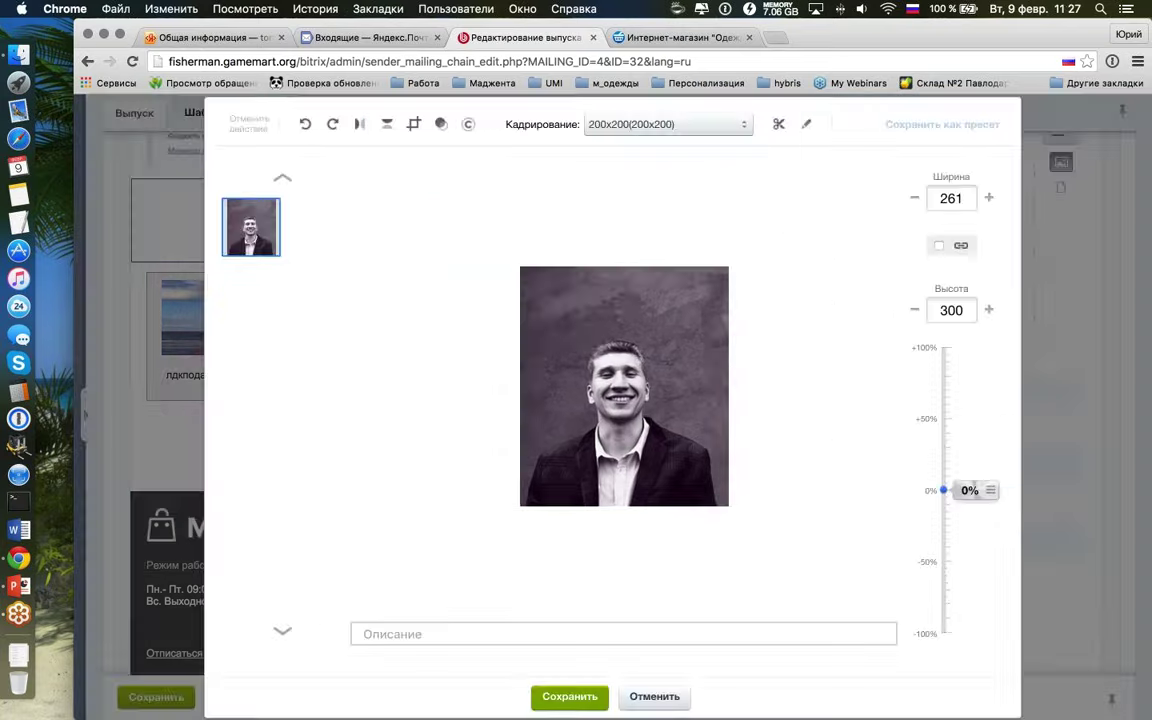
key("Escape")
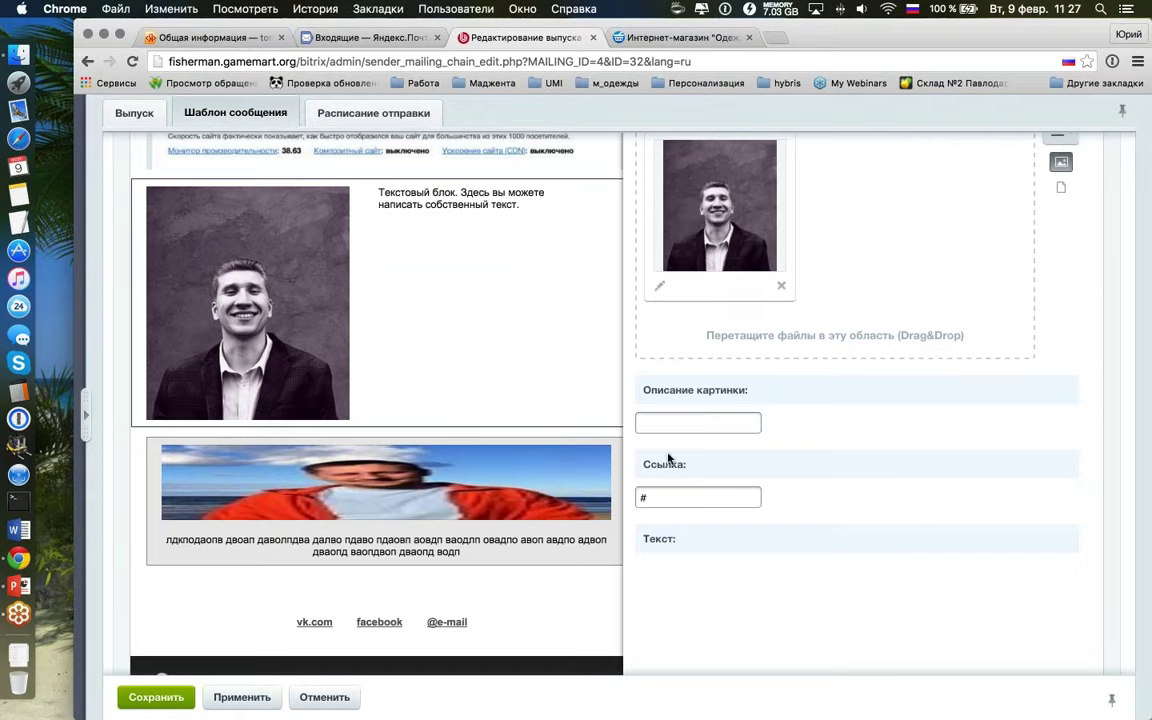
Step: Replace the picture-with-text block's text with "вапвапвапва вап впвапвол оы оыио виоыиа воиао виоаи выоиаываывил ыиал ывилаиылвыи" and collapse its editor
scroll(668, 458, "down", 3)
left_click_drag(766, 476, 540, 432)
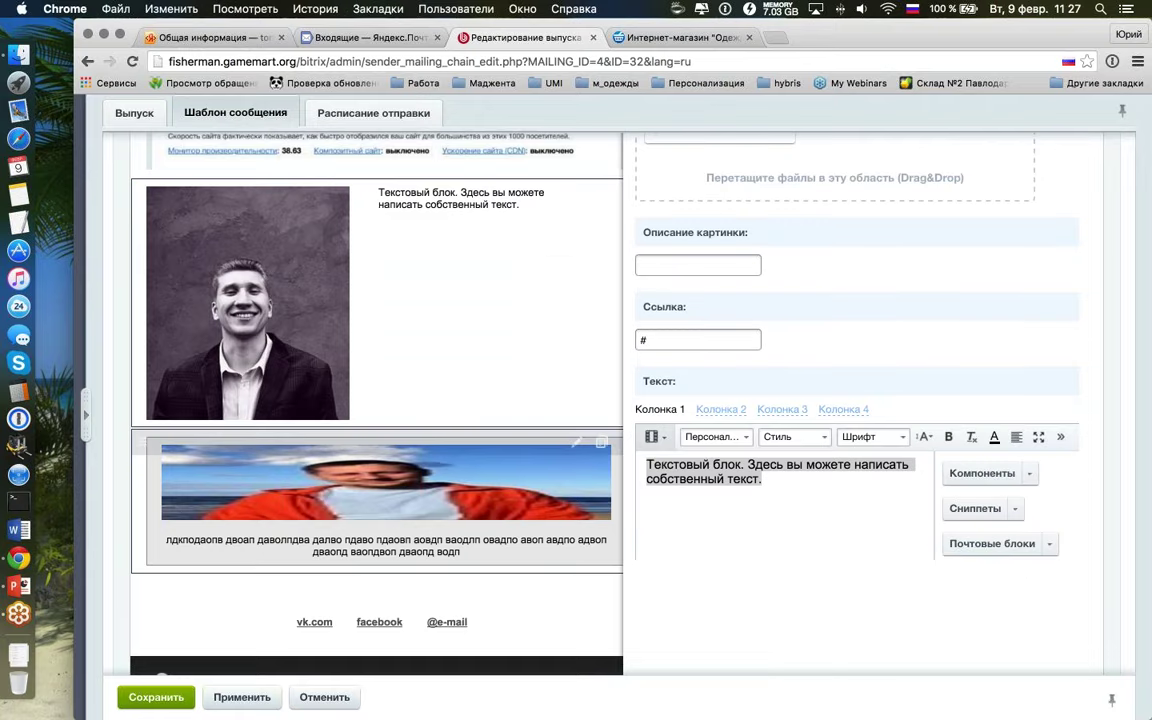
type("вапвапвапва вап впвапв")
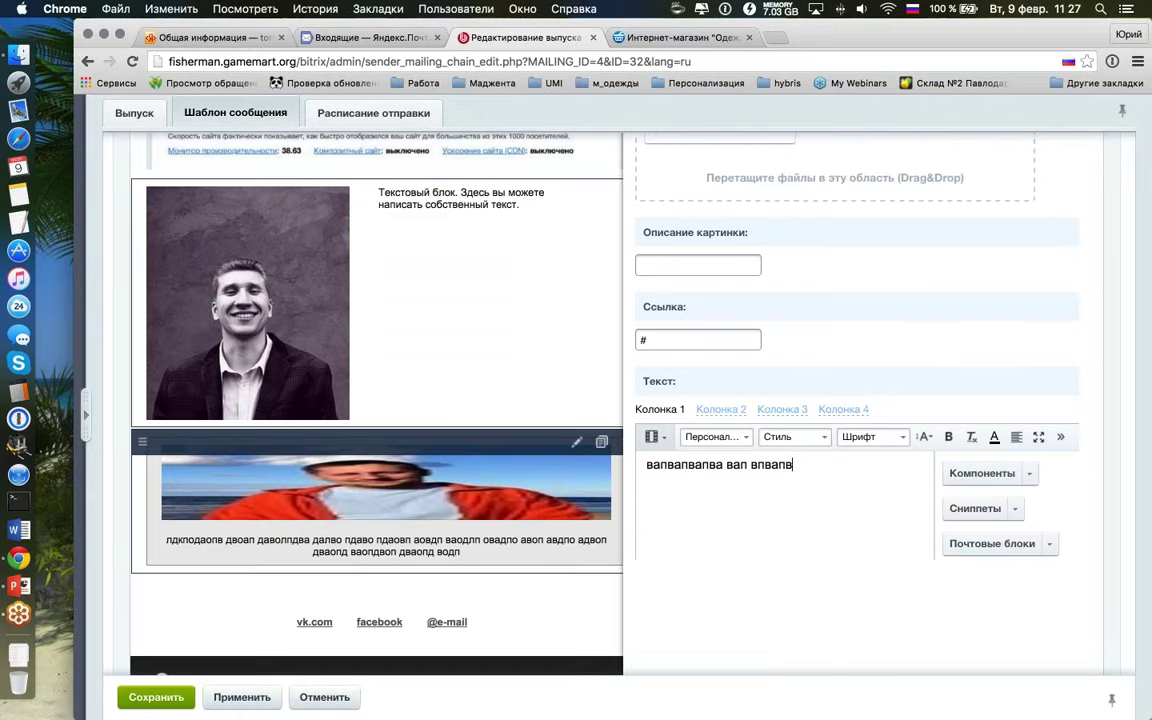
type("ол оы оыио виоыиа воиао вио")
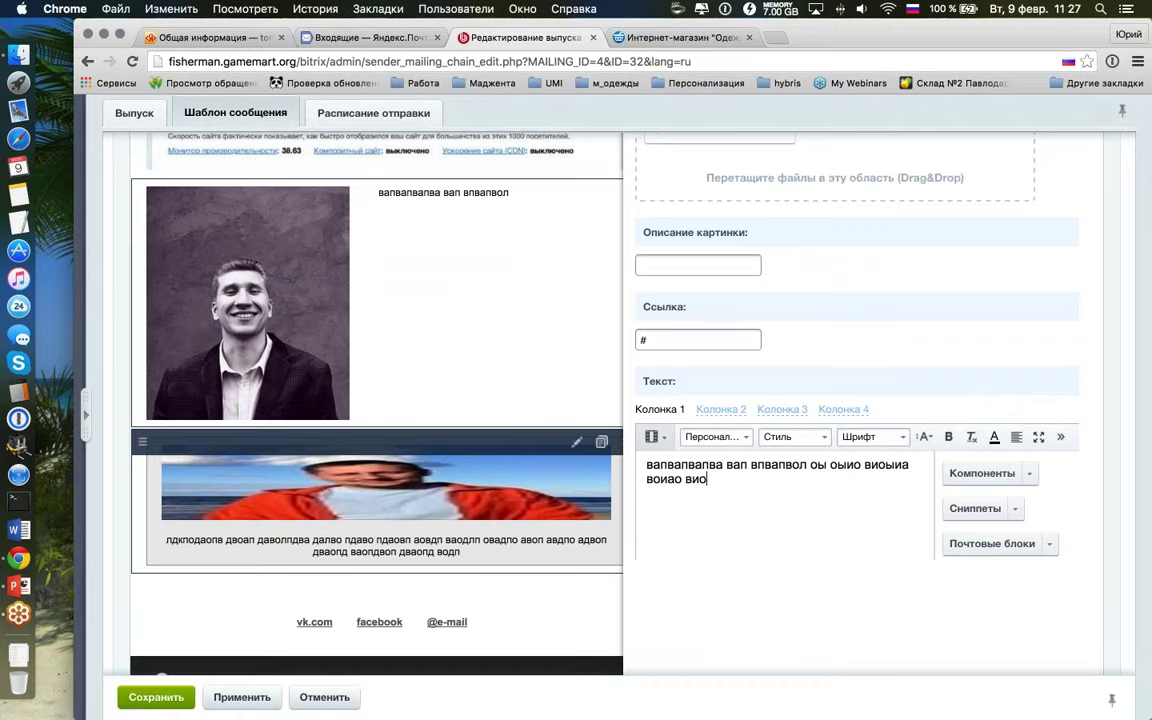
type("аи выоиаыываывил ыиал ывилаиылвыи")
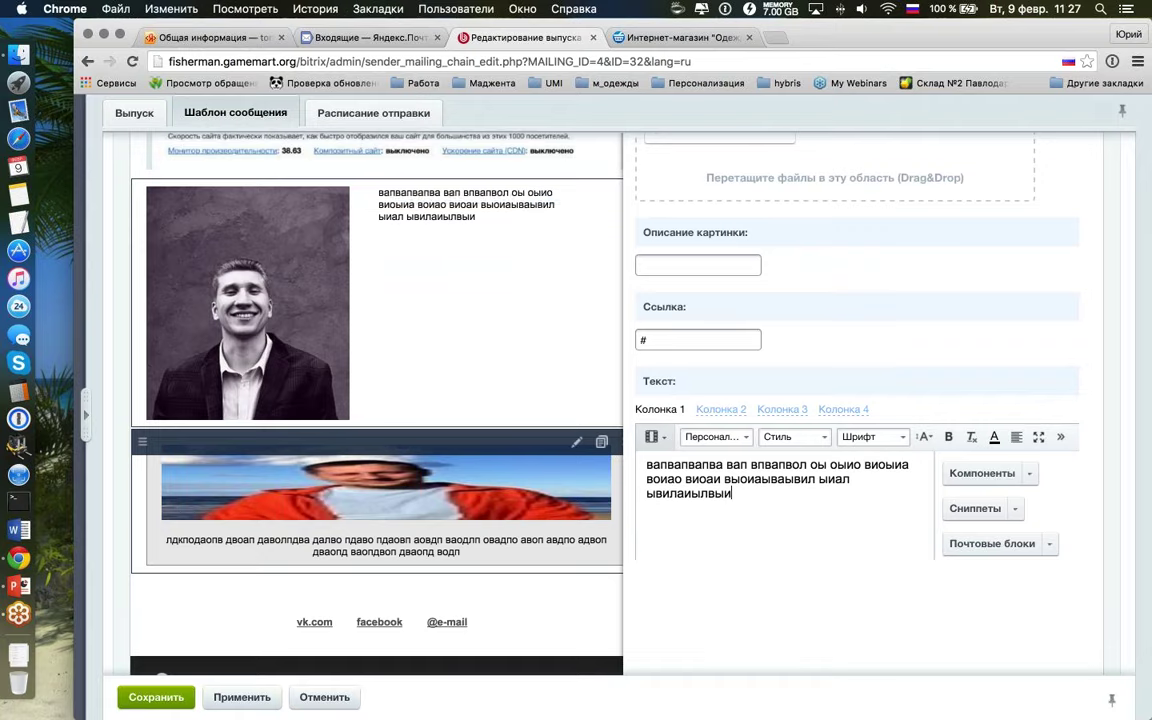
scroll(686, 300, "up", 5)
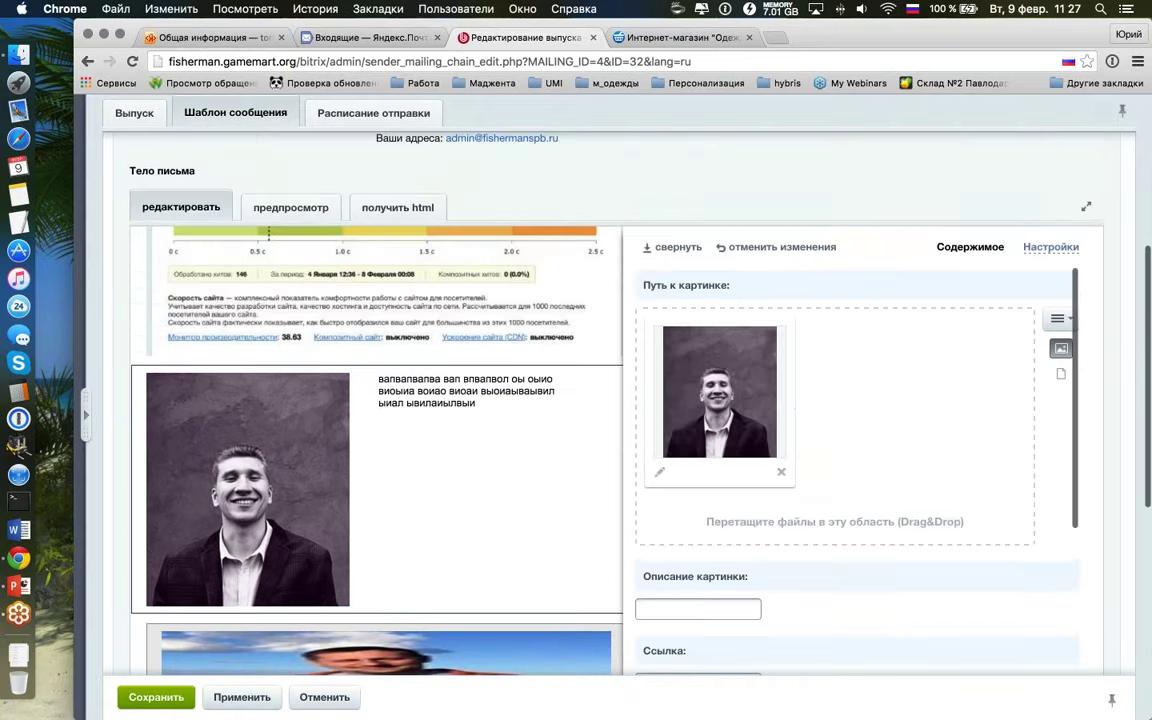
left_click(674, 242)
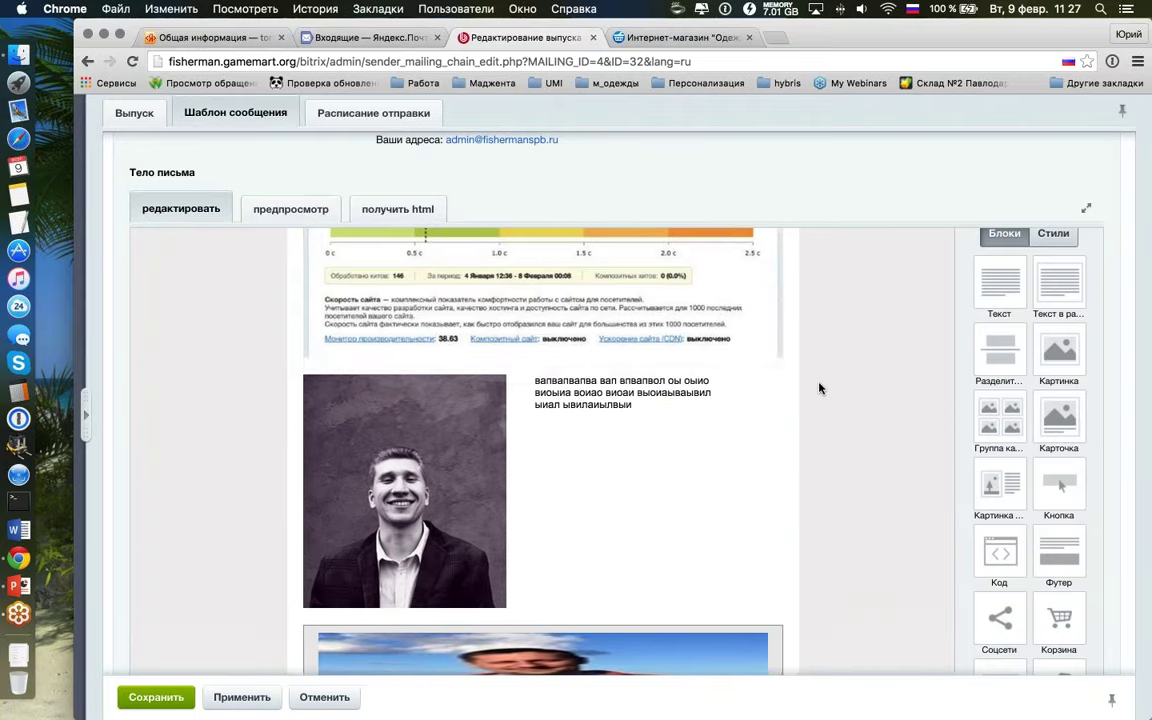
Step: Replace the phone number in the letter's footer with the new phone number and collapse the block's editor
scroll(818, 388, "down", 5)
scroll(818, 388, "down", 5)
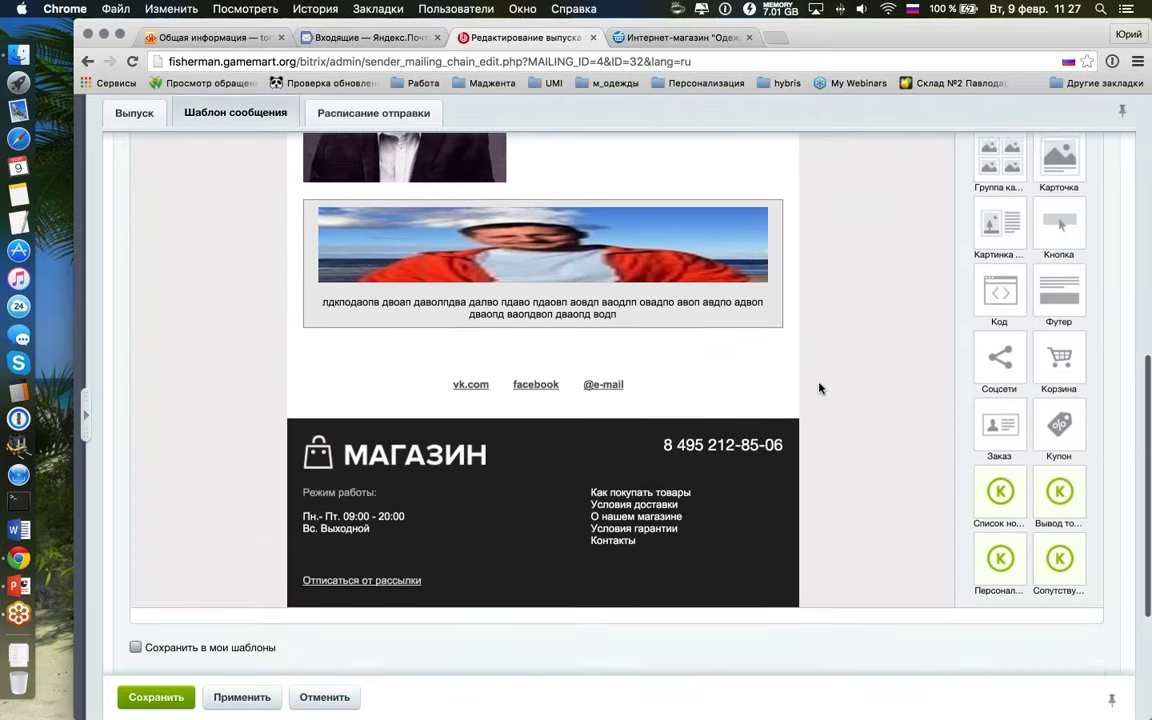
left_click(713, 450)
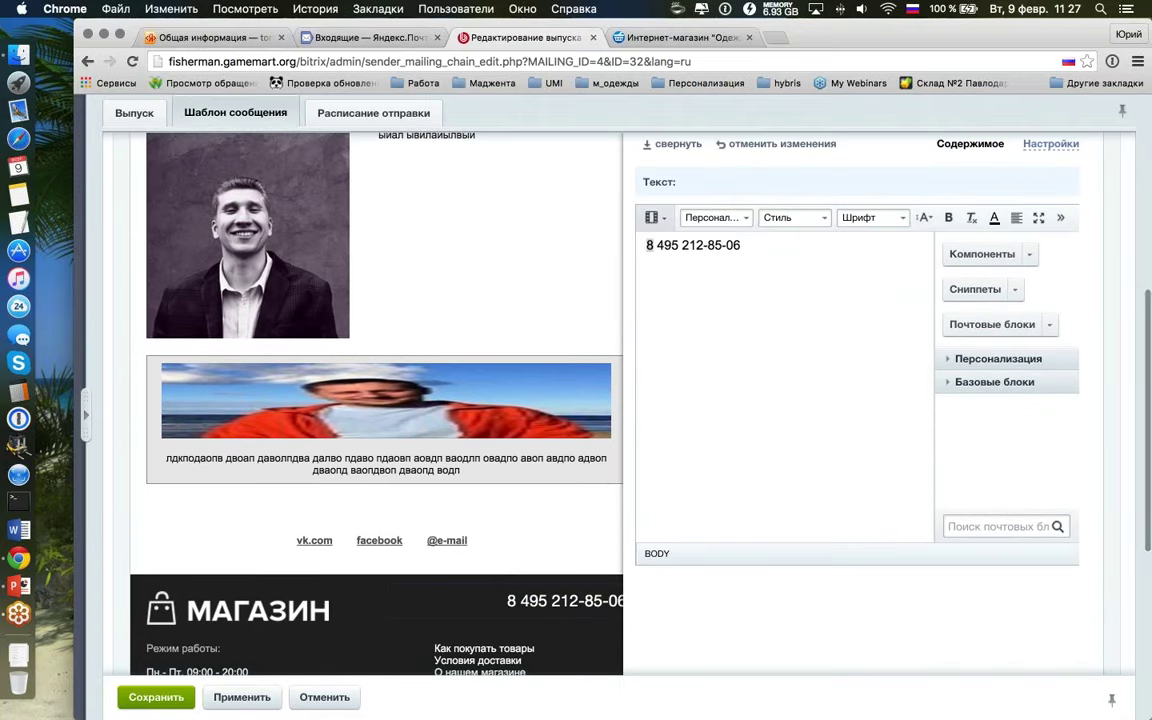
key("Delete")
type("+7")
key("BackSpace")
key("BackSpace")
key("BackSpace")
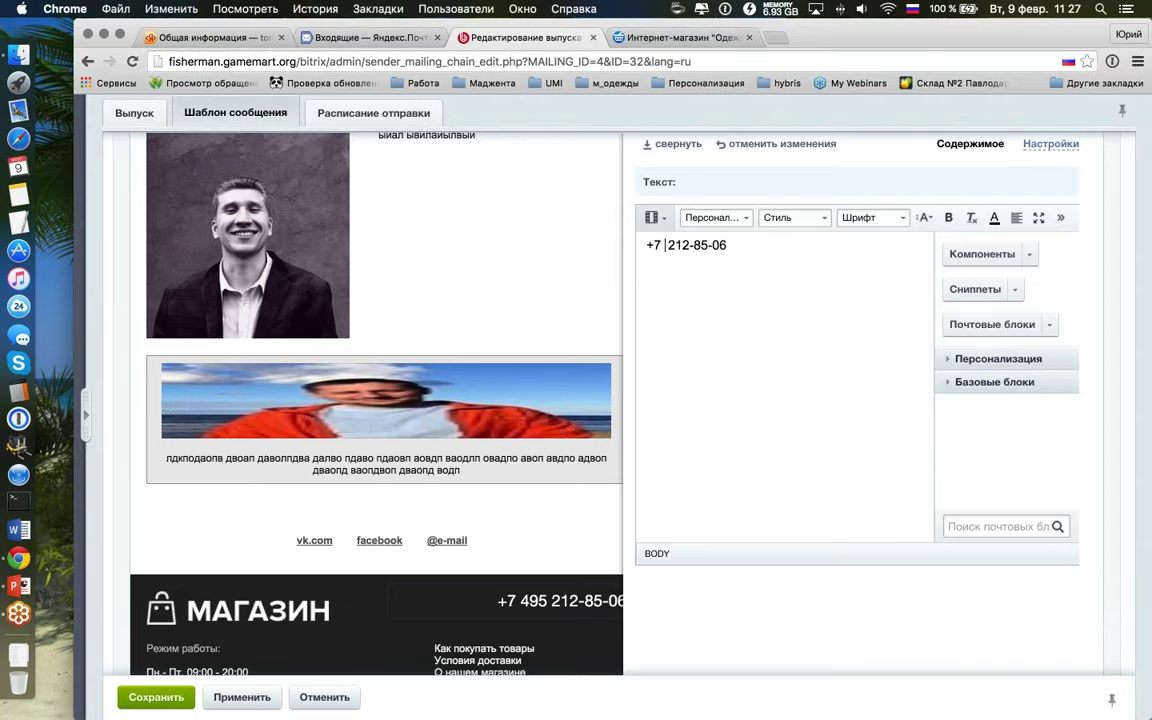
type("4012 ")
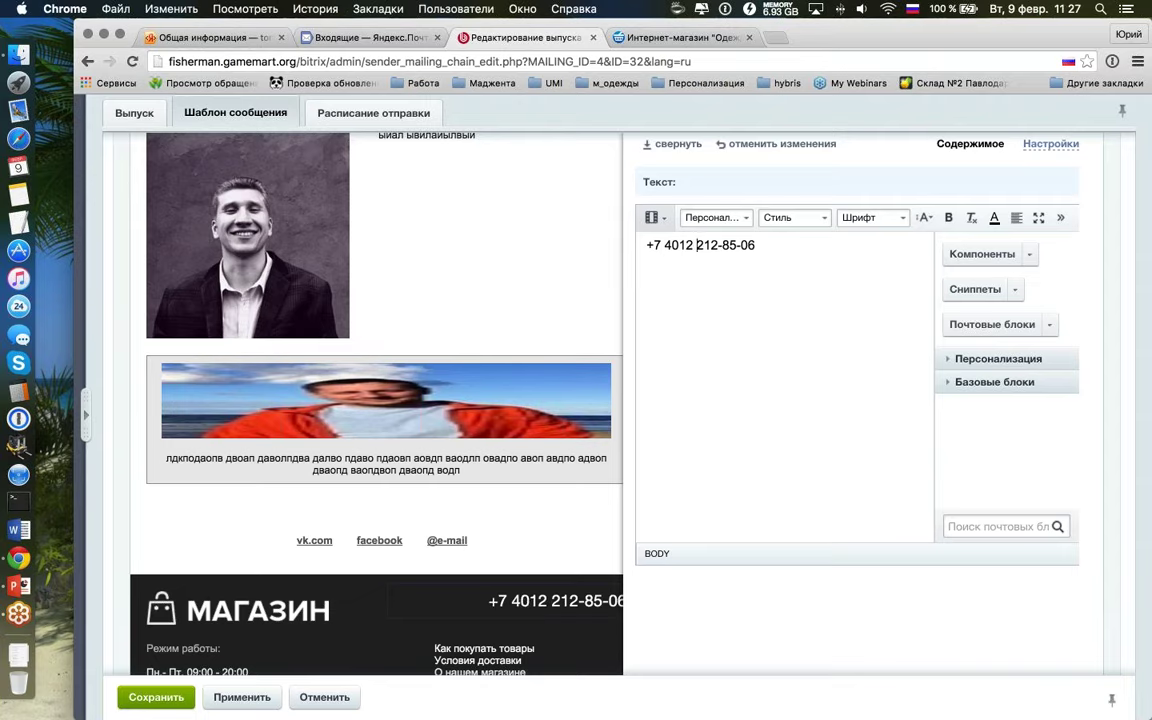
type("44")
key("Delete")
key("Delete")
key("Delete")
type("44-")
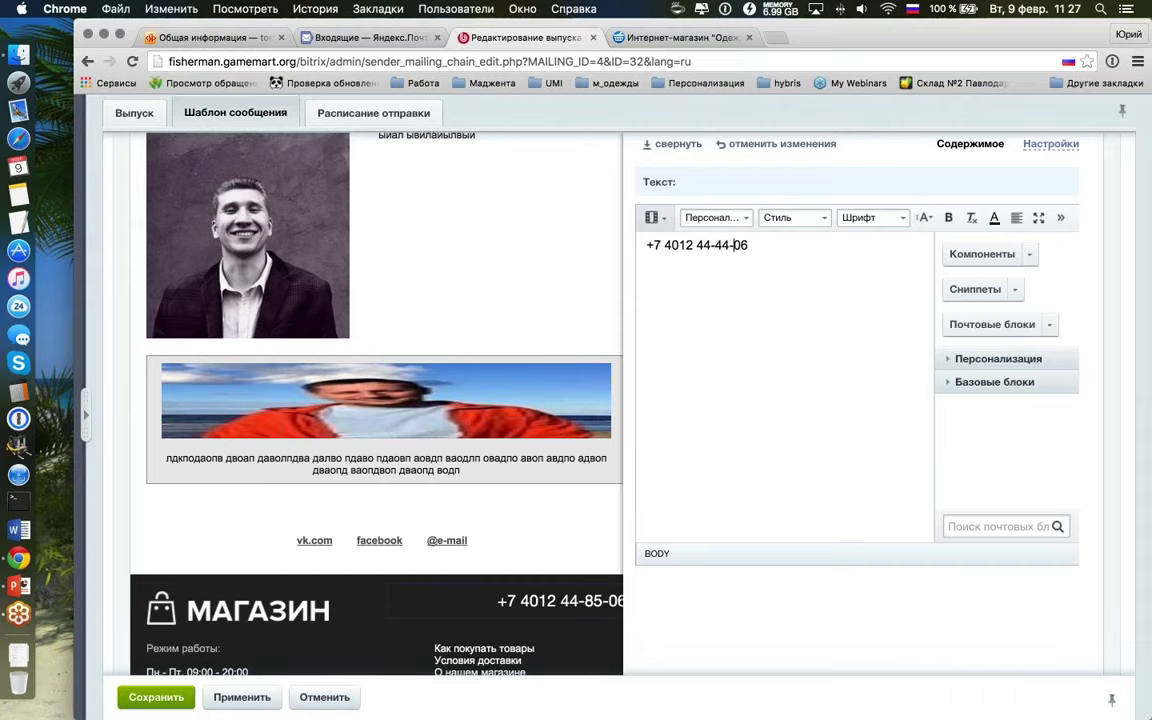
key("Delete")
key("Delete")
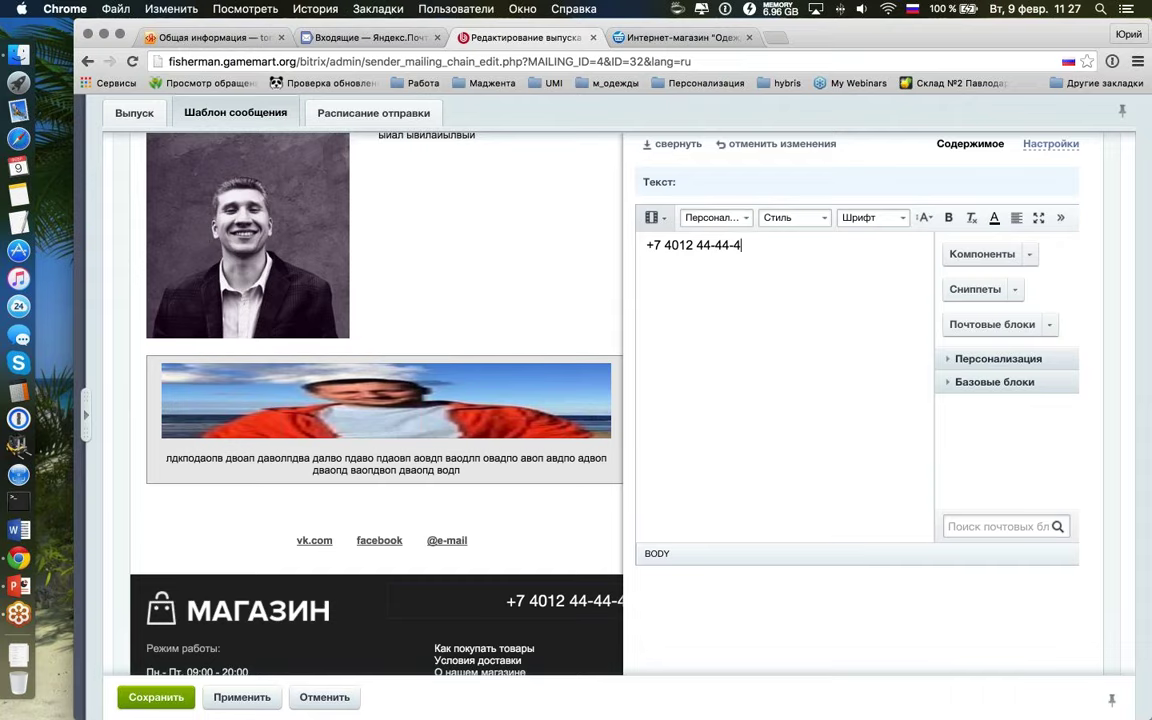
left_click(672, 143)
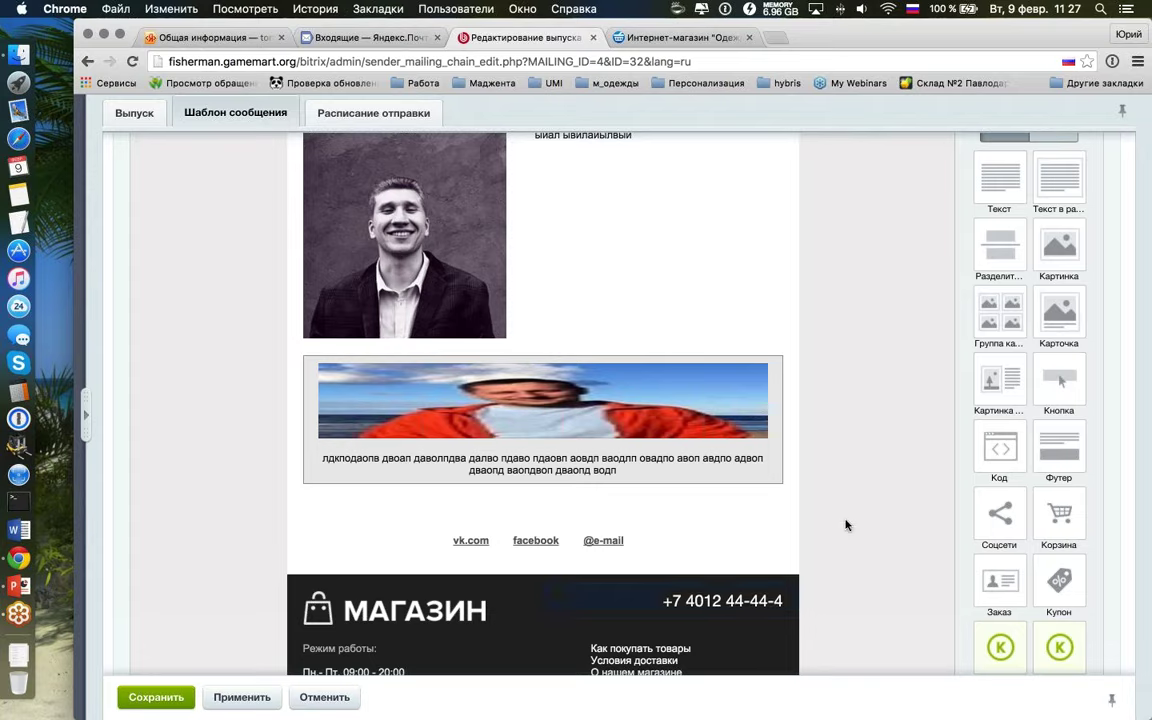
Step: Open the footer's menu links block, select all the links from "Как покупать товары" to "Контакты" and set their font size to 14
scroll(845, 525, "down", 5)
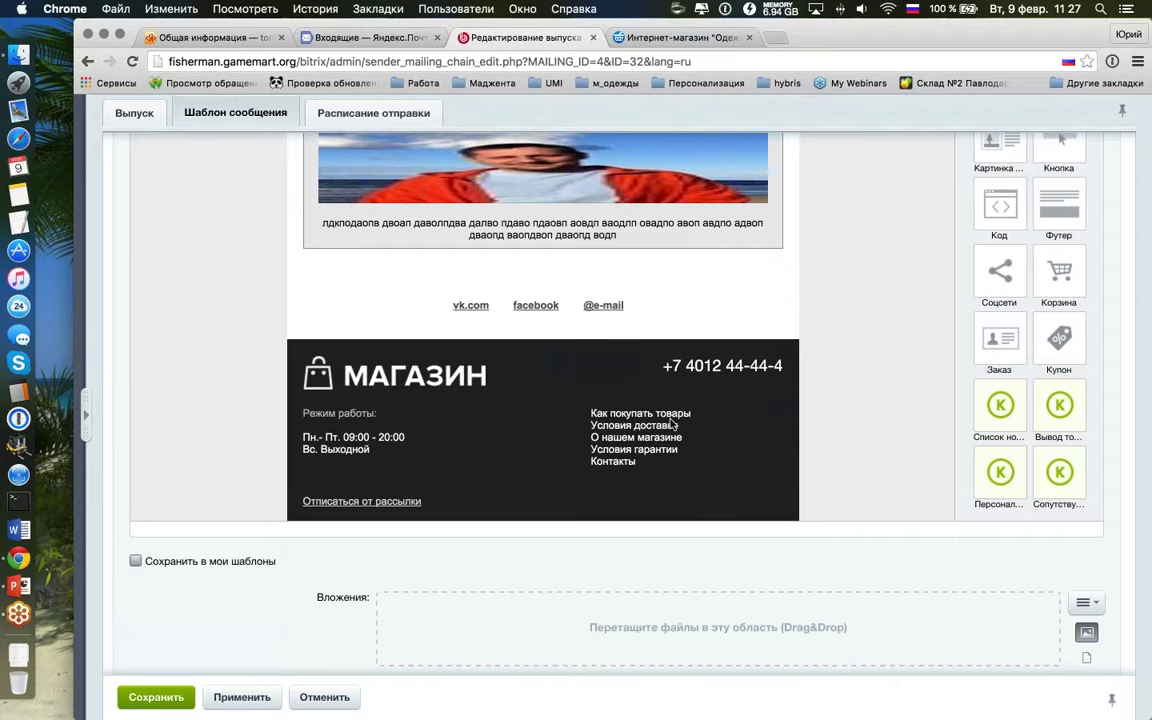
mouse_move(700, 420)
left_click(734, 414)
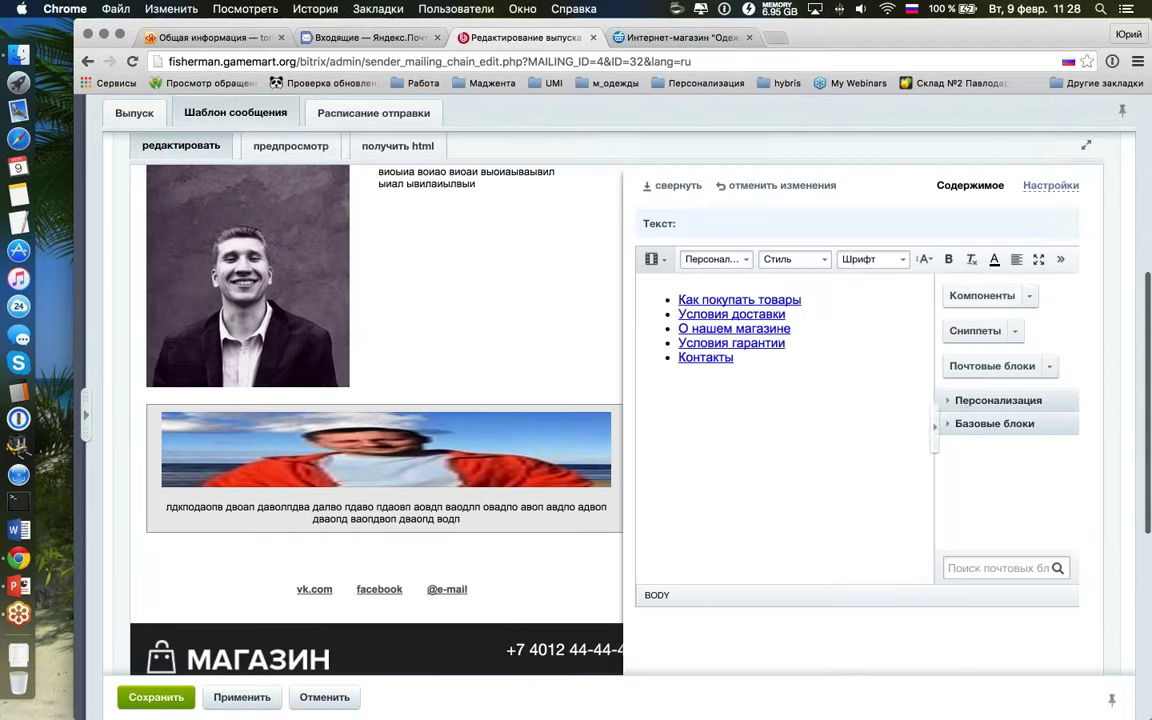
left_click_drag(841, 386, 720, 280)
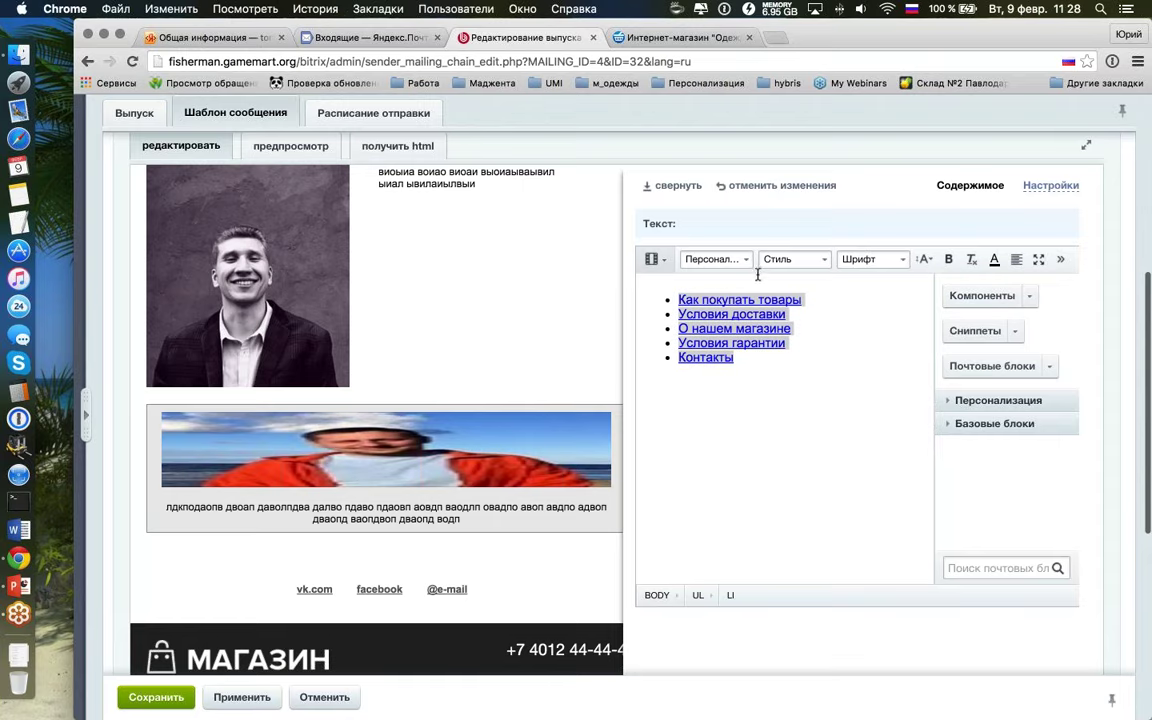
left_click(925, 259)
left_click(925, 259)
left_click(915, 532)
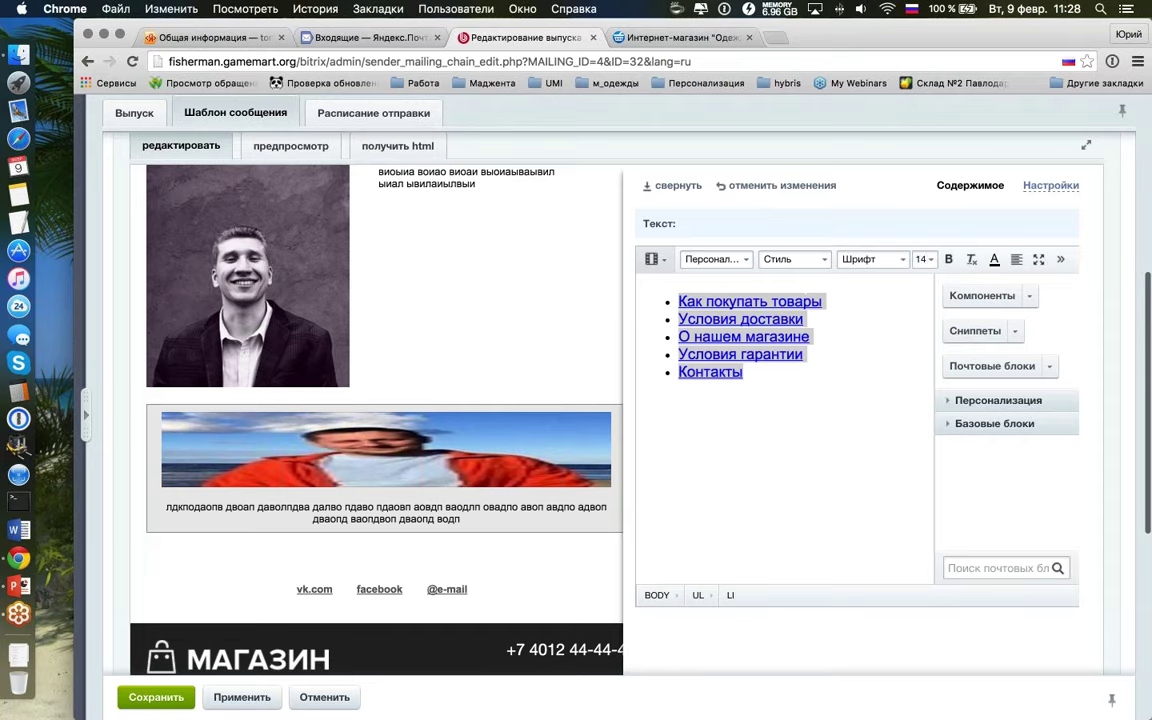
Step: Try font size 28 on the selected footer menu links
left_click(925, 259)
scroll(918, 465, "down", 2)
scroll(921, 470, "down", 3)
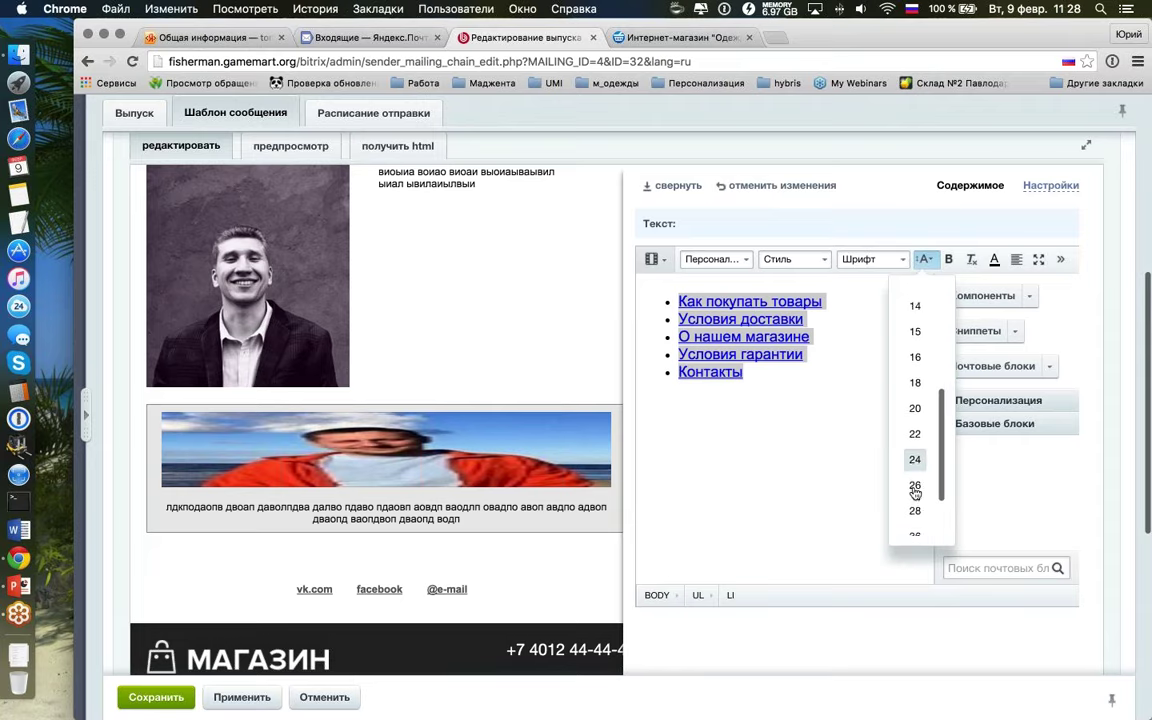
left_click(918, 472)
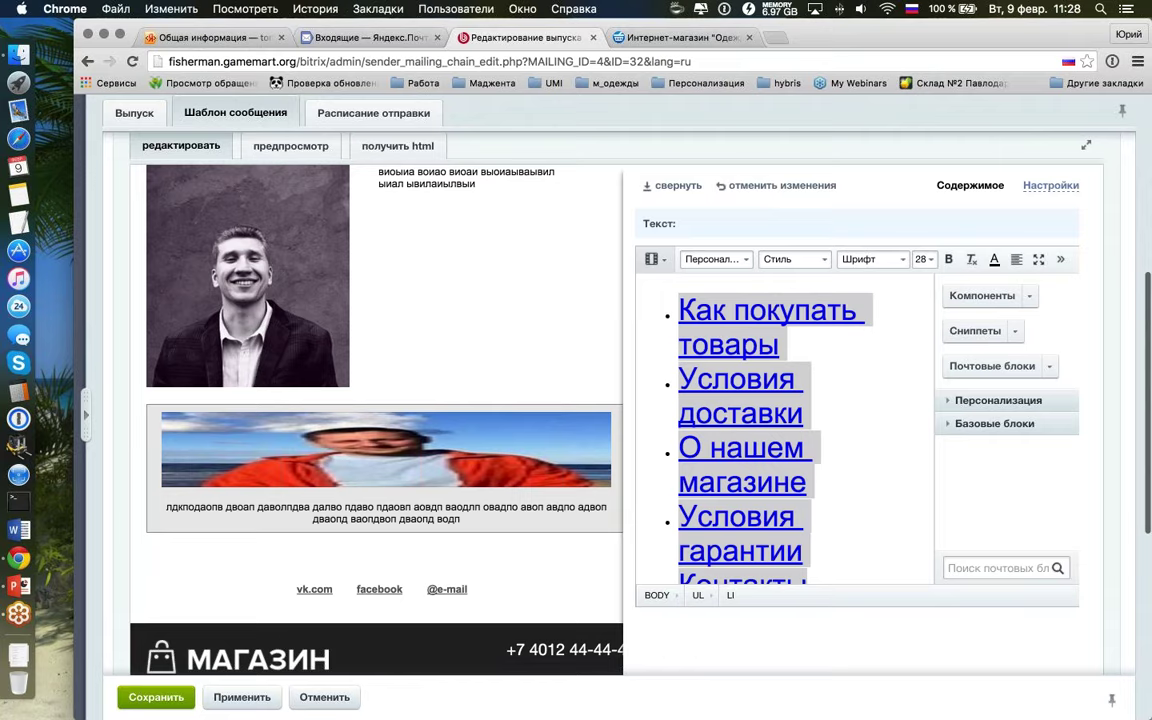
Step: Reduce the selected footer links' font size so each fits on one line in the editor, and collapse the block's editor
left_click(925, 259)
left_click(918, 417)
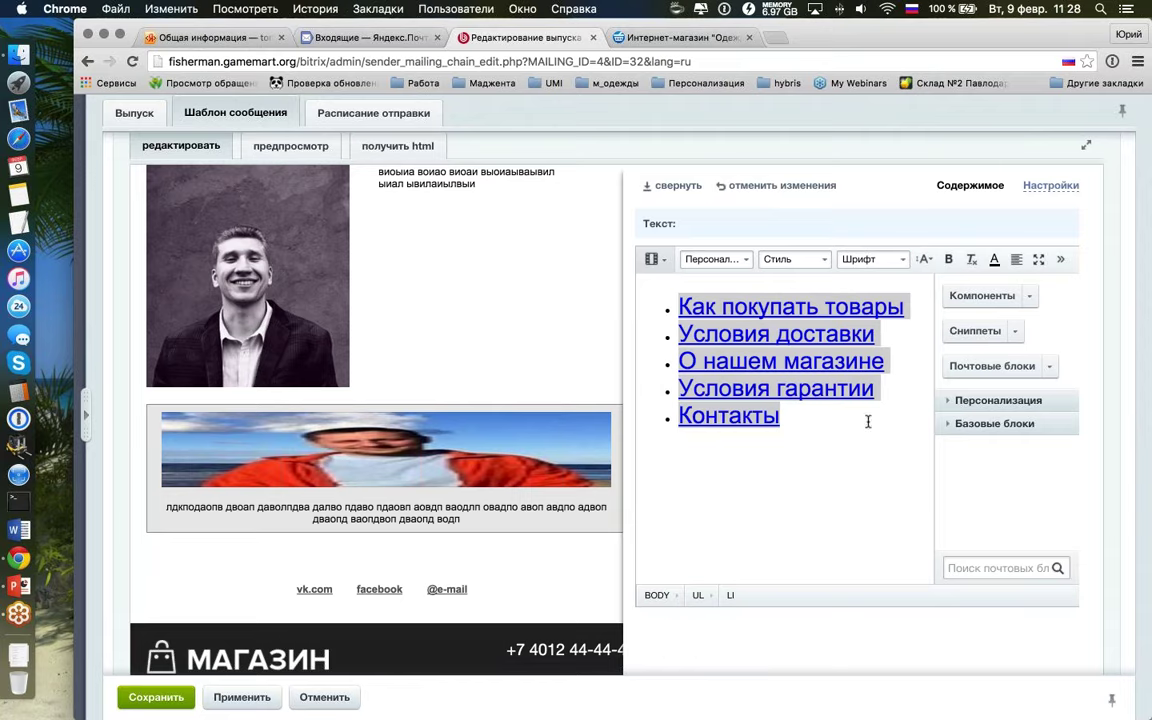
left_click(672, 185)
scroll(663, 548, "down", 4)
left_click(733, 376)
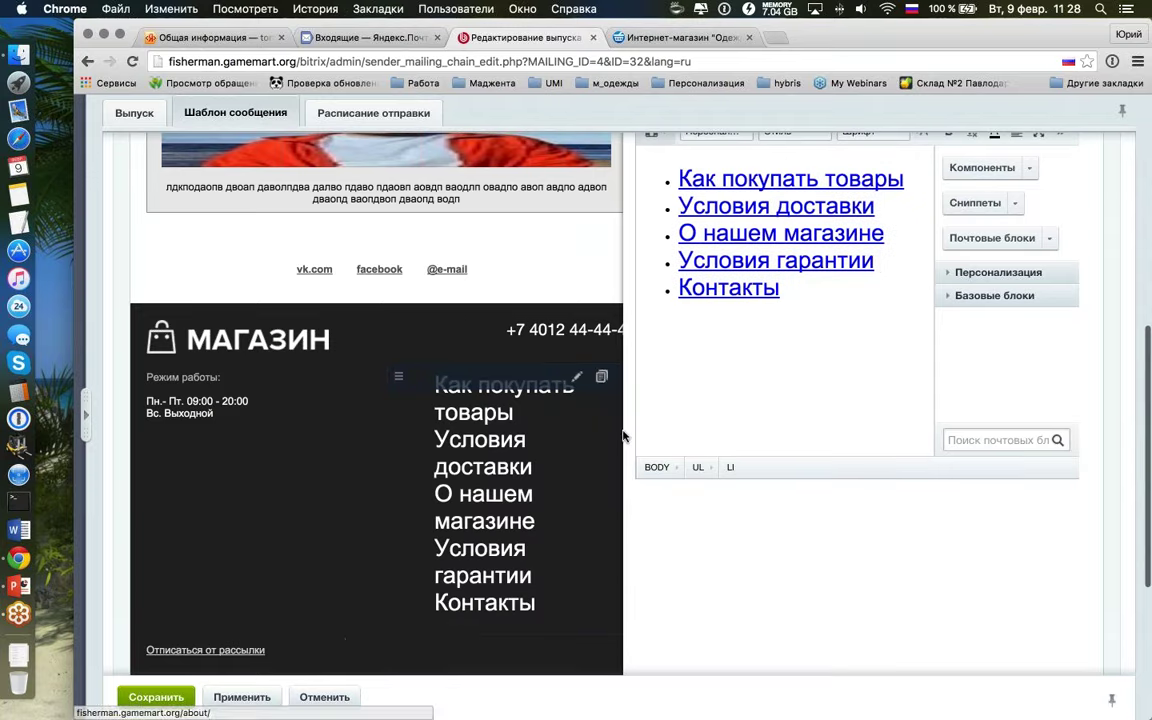
scroll(640, 300, "up", 2)
scroll(708, 335, "up", 2)
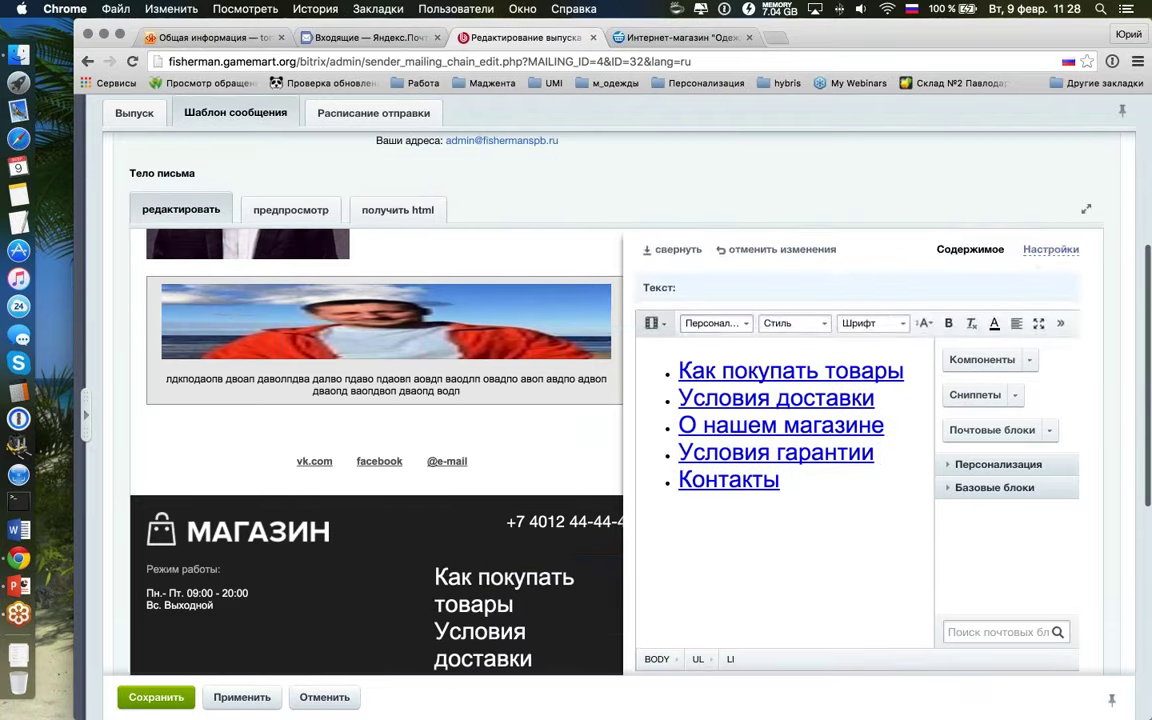
left_click(674, 257)
scroll(655, 458, "down", 5)
scroll(655, 458, "up", 10)
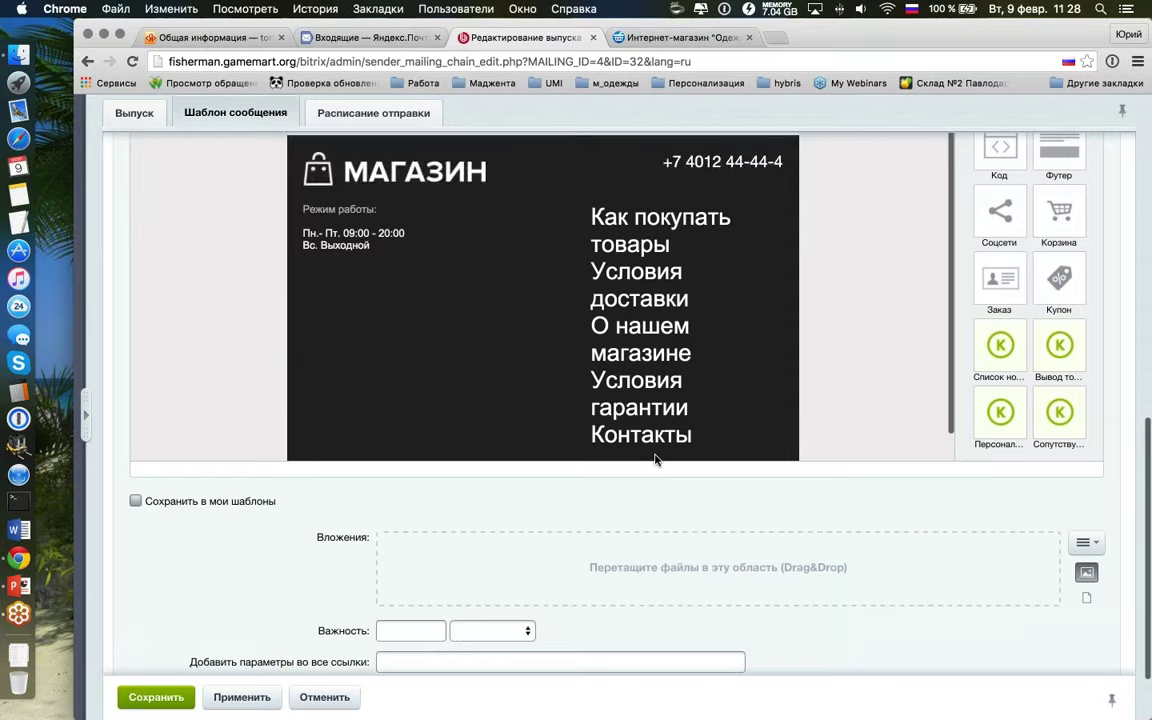
scroll(655, 460, "up", 6)
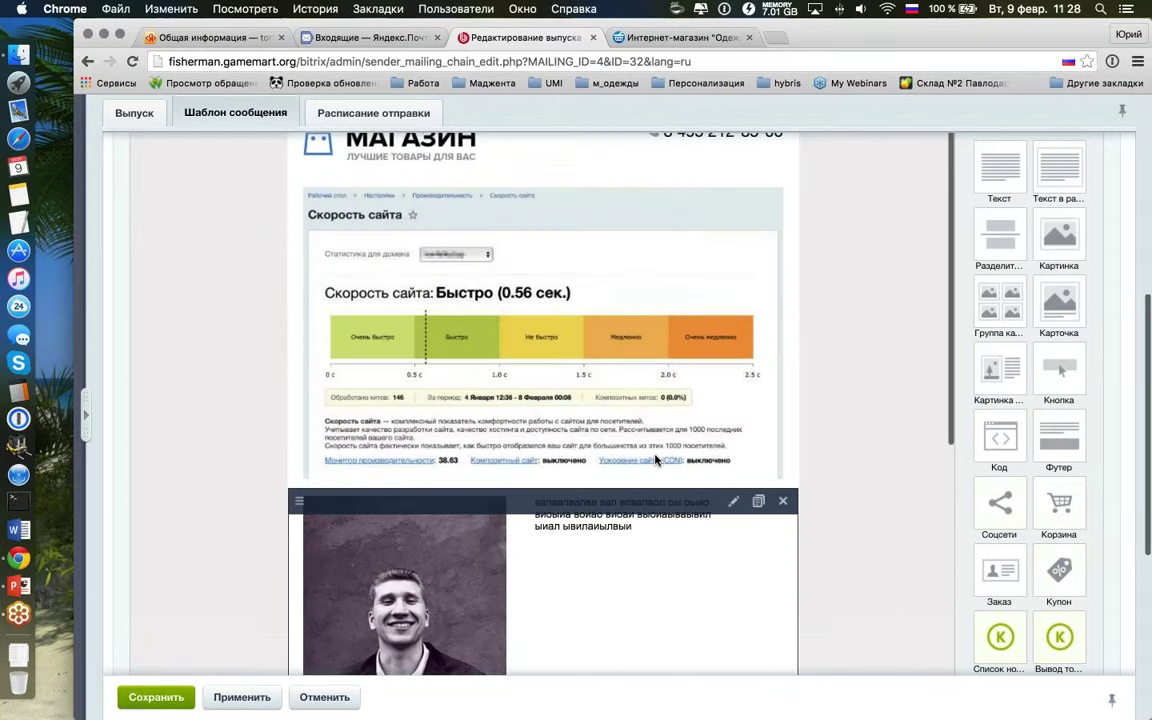
Step: Expand the letter editor to full size and try to insert a divider block above the banner picture
scroll(655, 460, "up", 1)
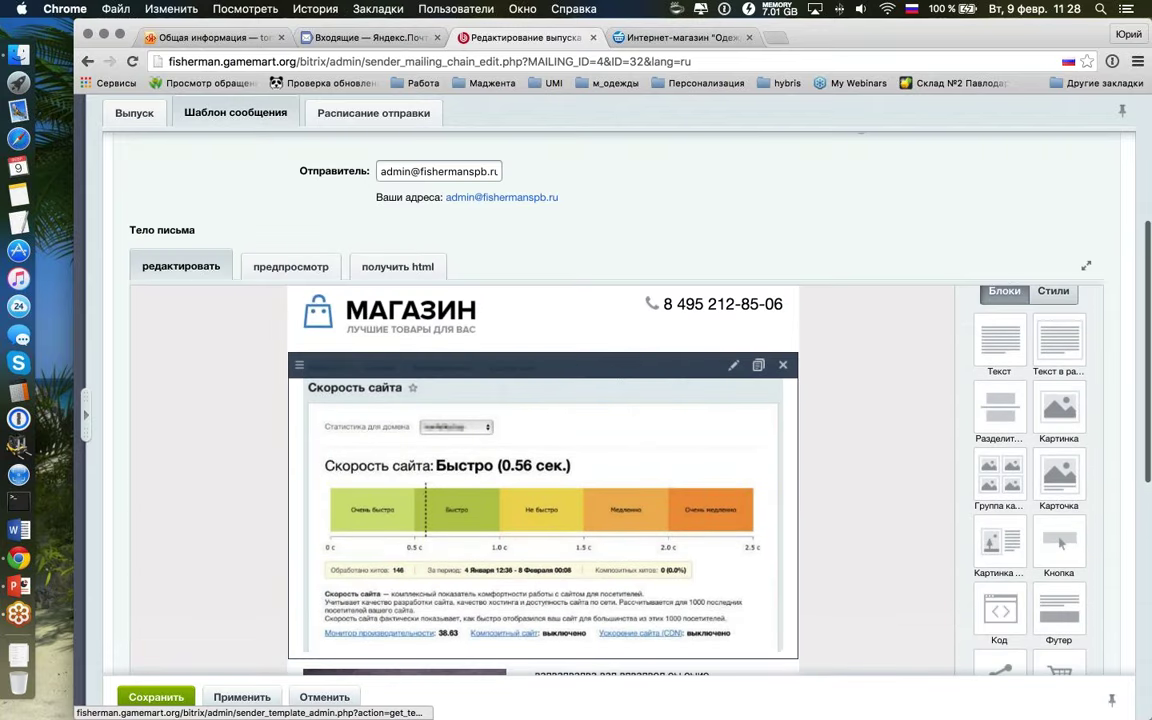
scroll(895, 432, "up", 2)
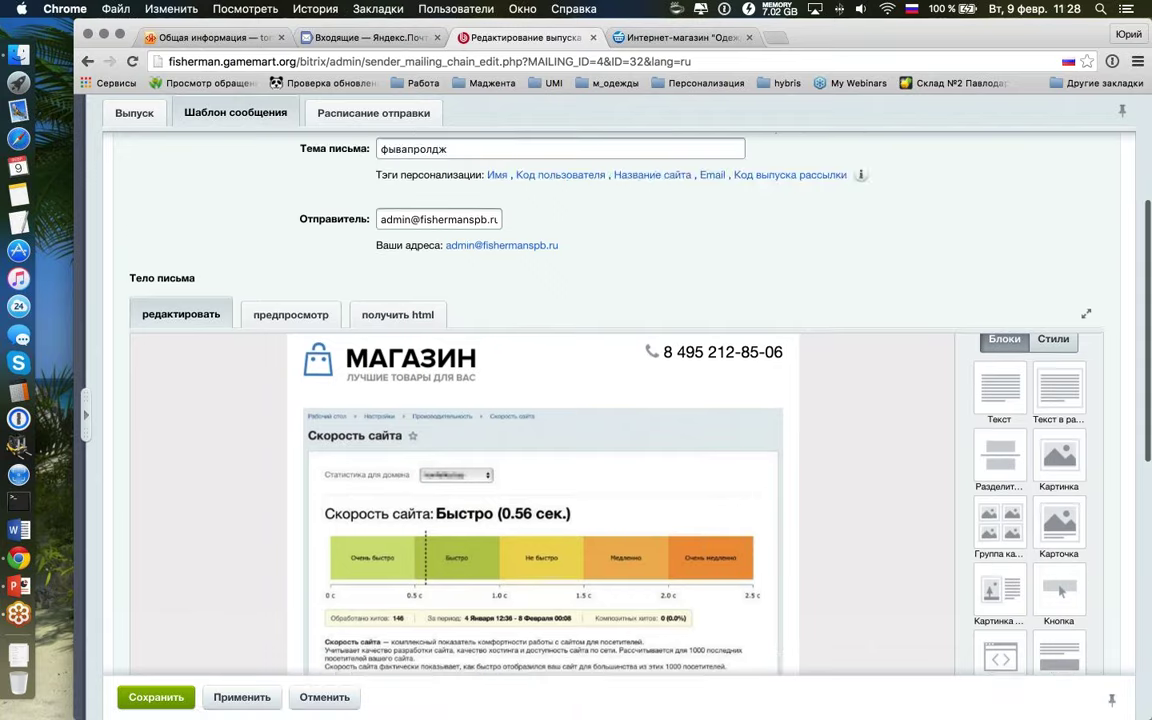
left_click(1087, 315)
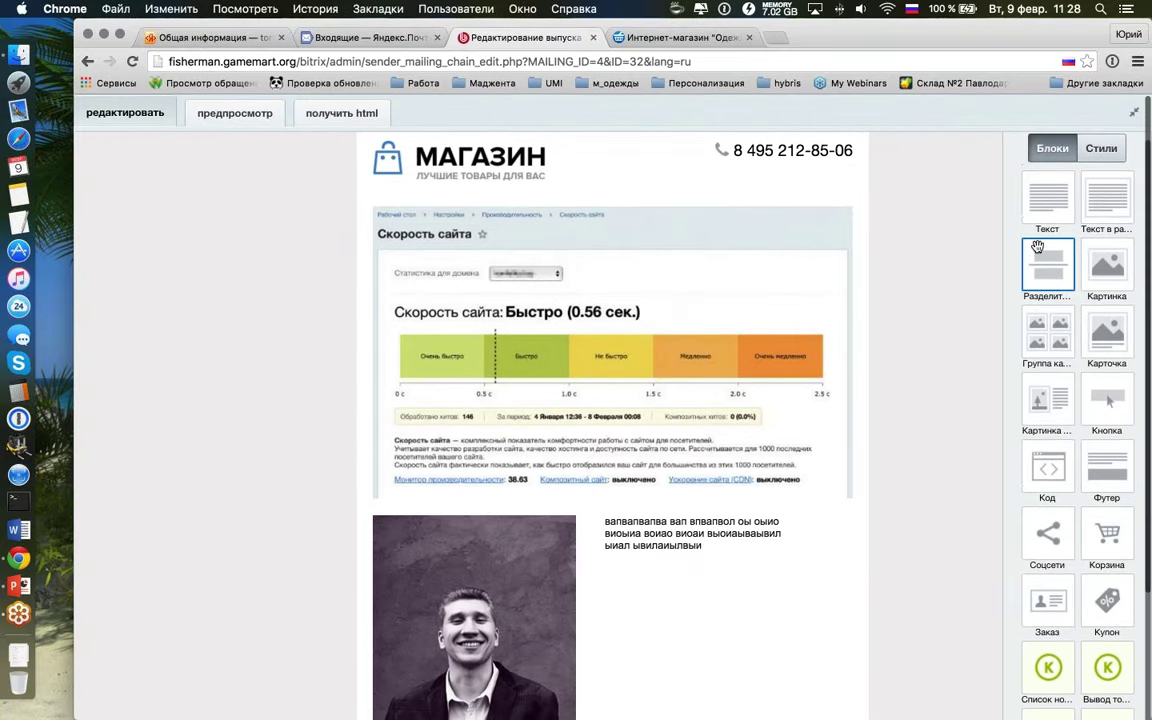
left_click_drag(1038, 247, 538, 204)
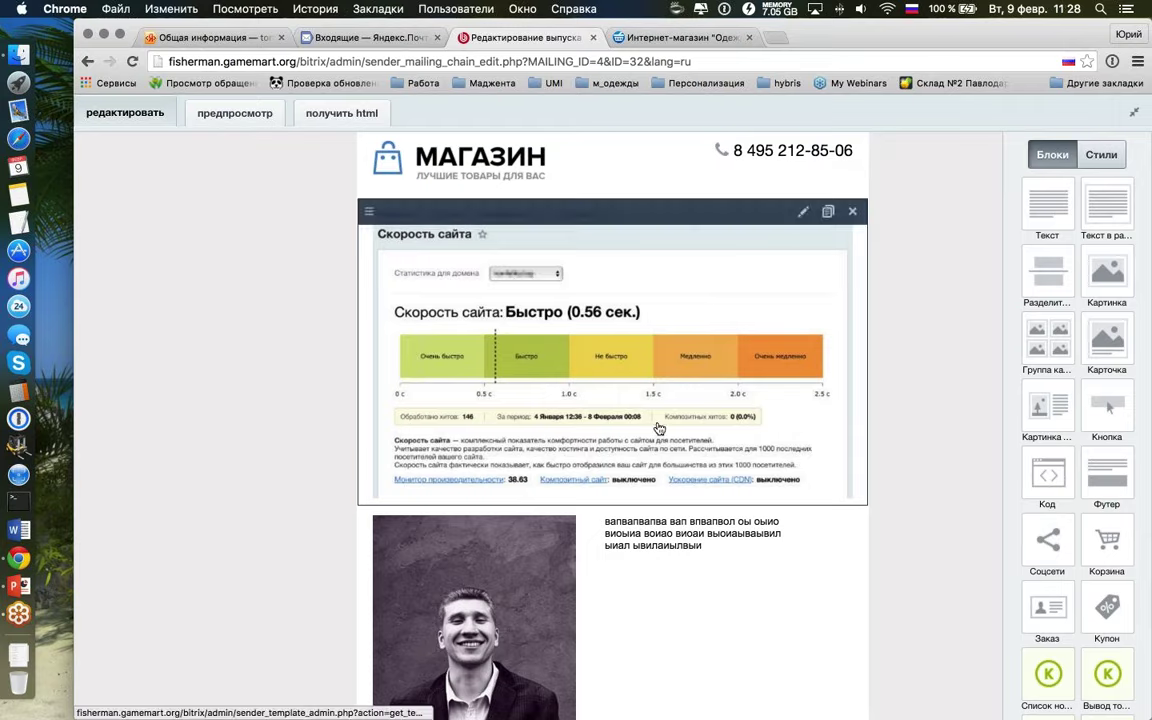
Step: Preview the letter in the smartphone view and examine it from the header down to the footer links
left_click(235, 113)
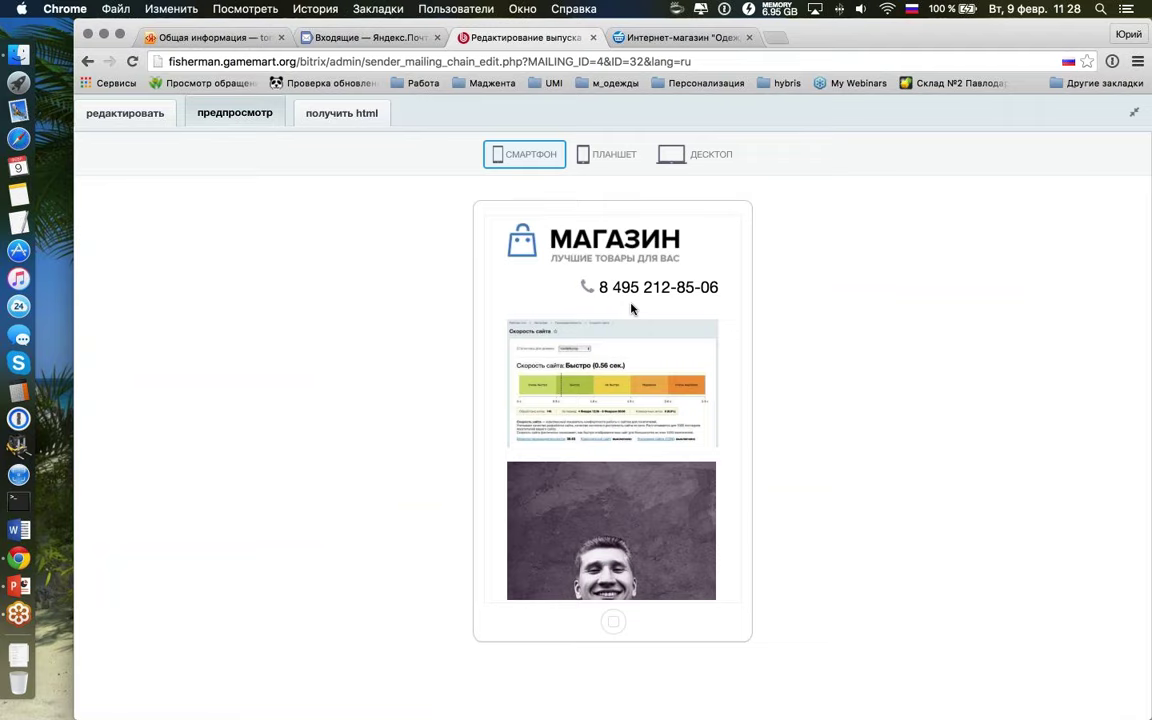
scroll(607, 374, "down", 10)
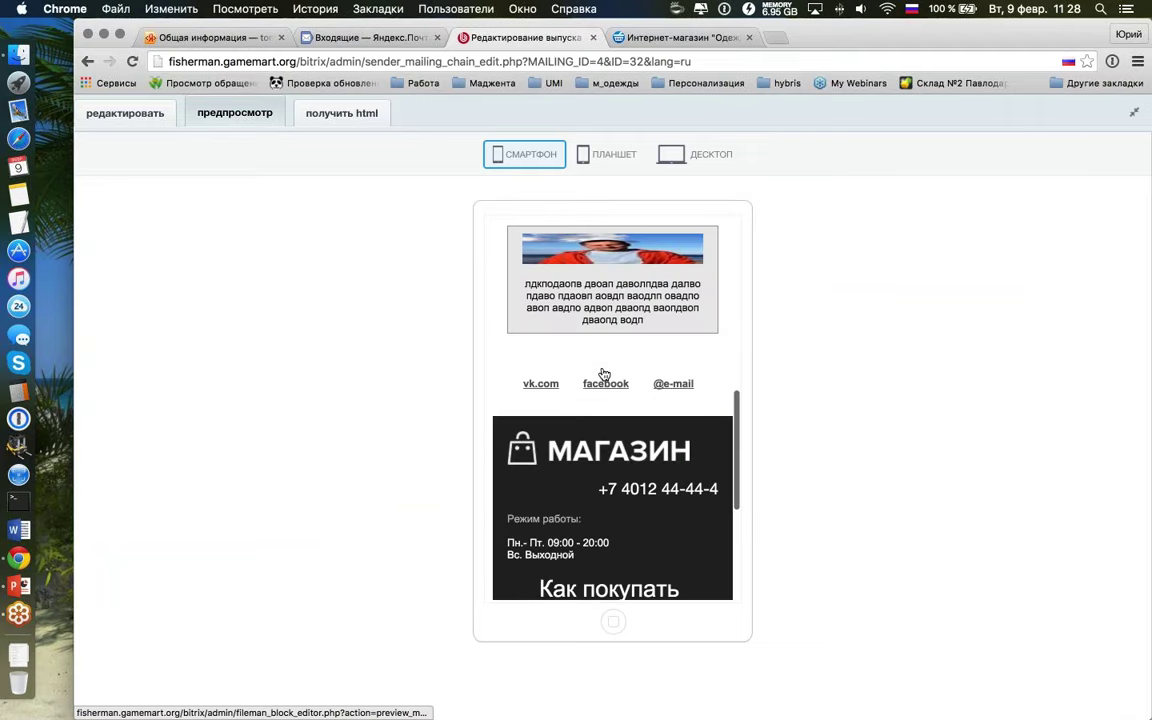
scroll(605, 376, "down", 5)
scroll(605, 375, "up", 4)
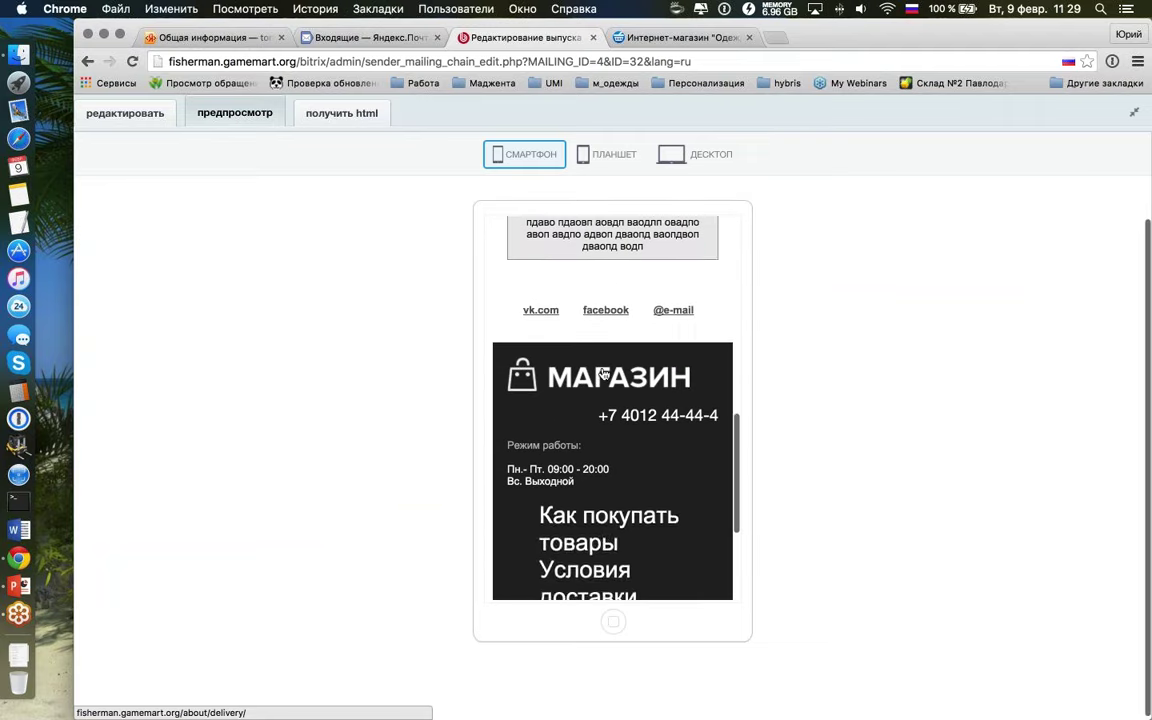
scroll(604, 374, "up", 12)
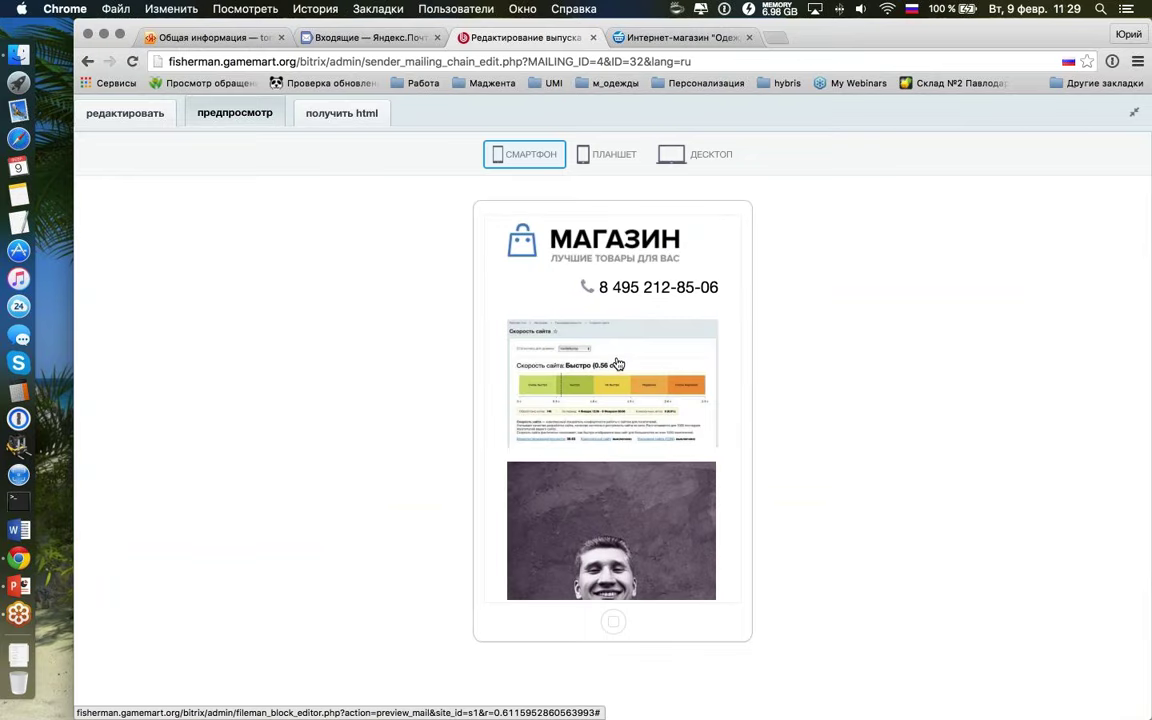
scroll(608, 373, "down", 5)
scroll(621, 374, "down", 3)
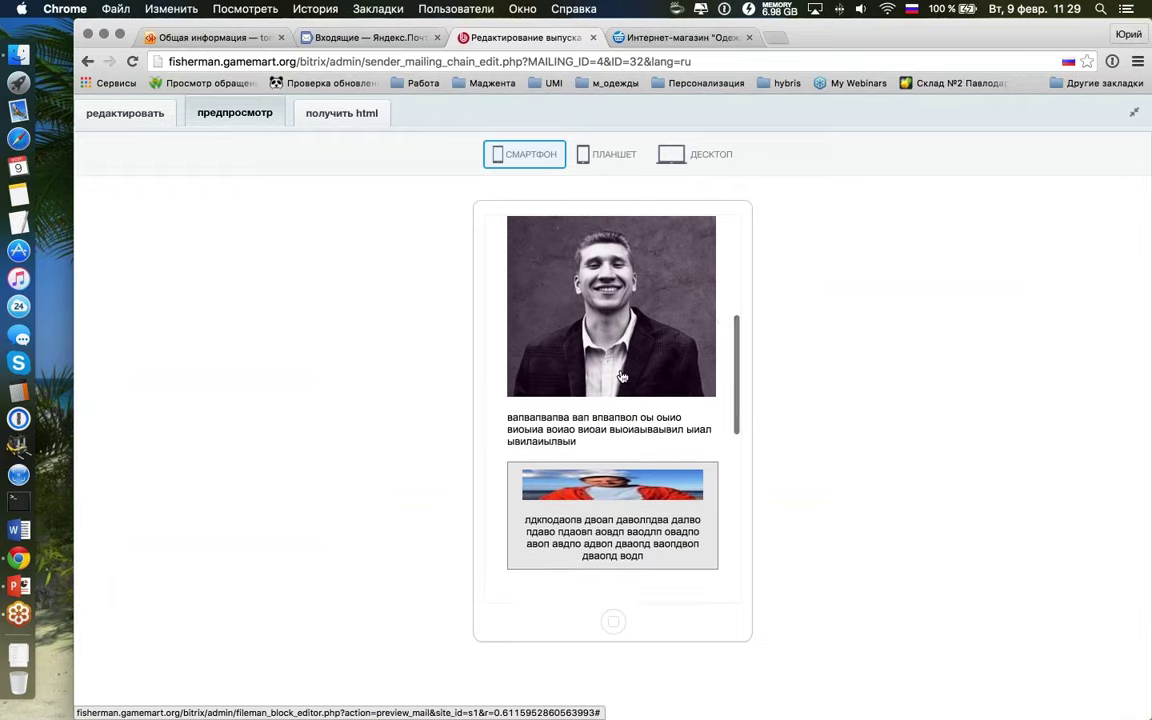
scroll(630, 340, "up", 8)
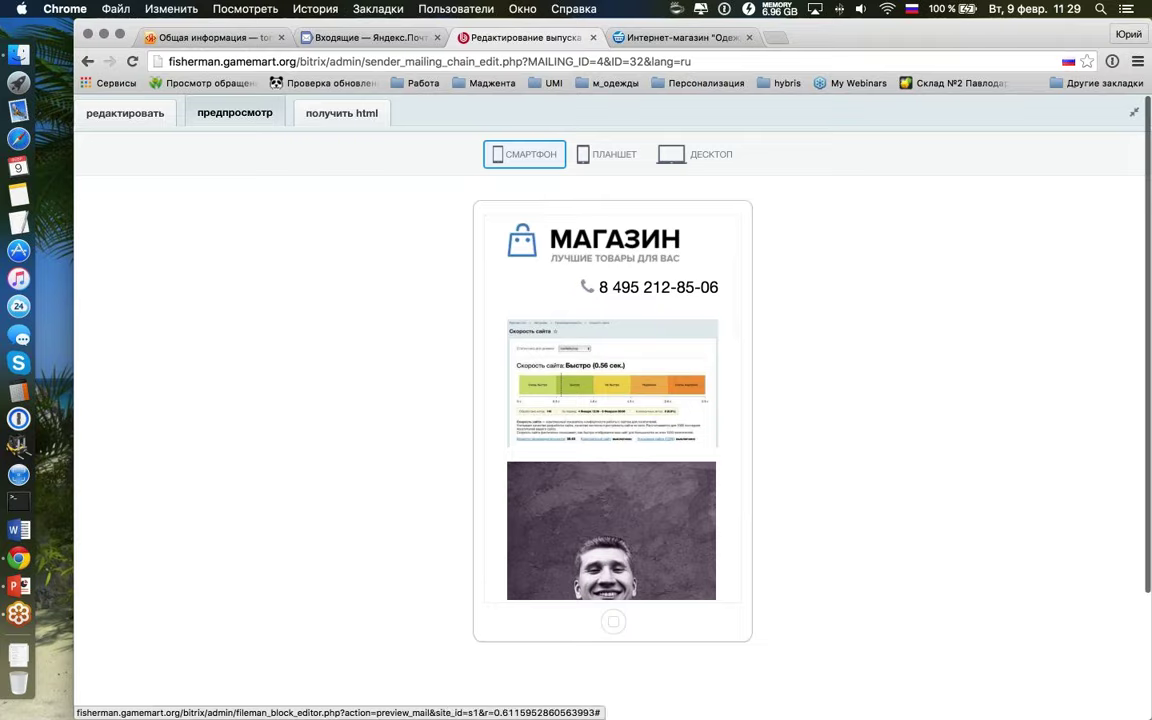
Step: Leave the issue's page, reopen the issue "фывапролдж" from the list and go to its message template
scroll(657, 329, "left", 5)
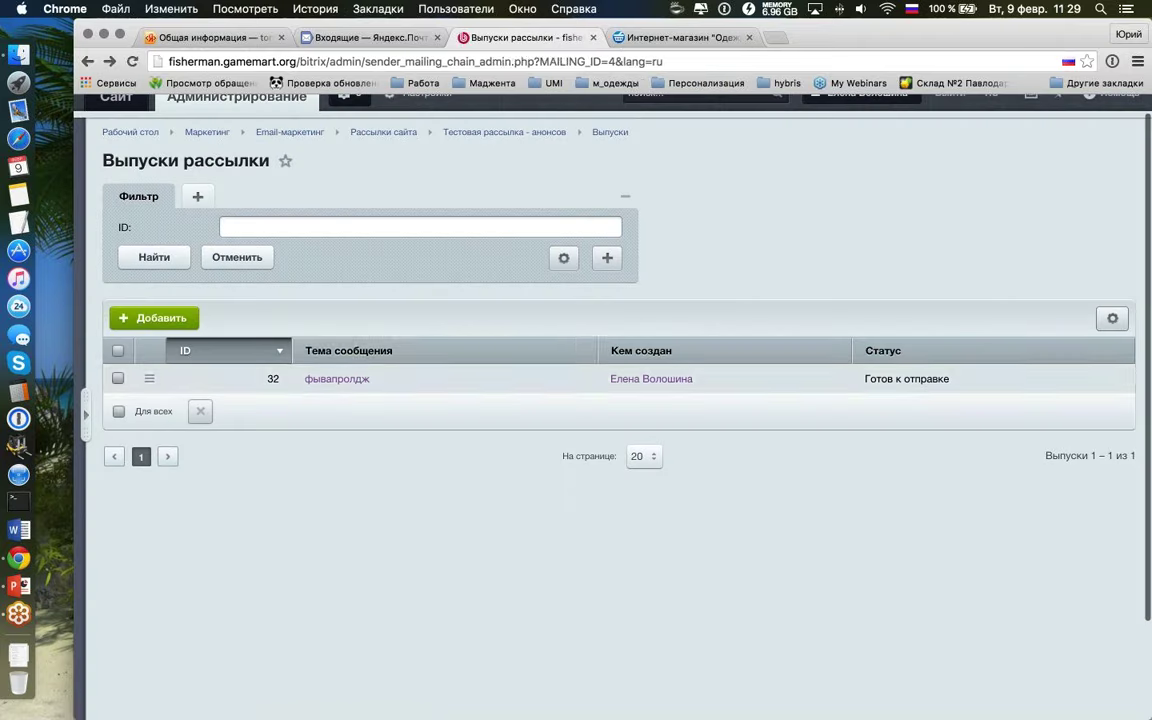
left_click(337, 378)
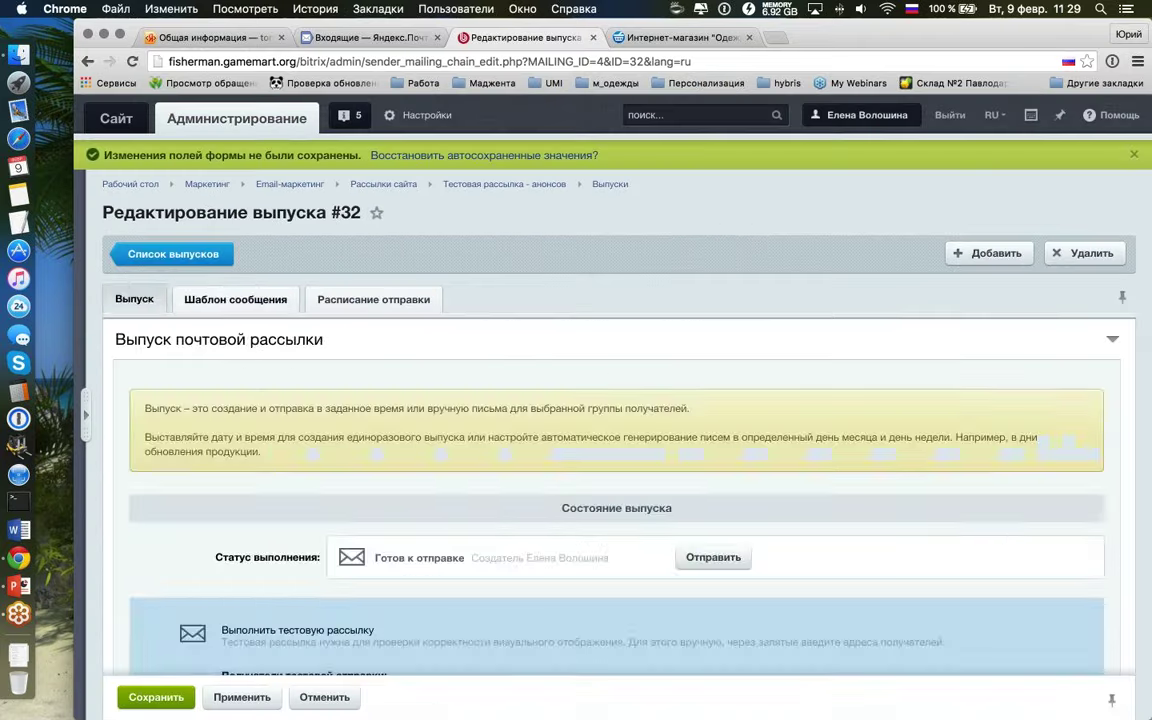
left_click(237, 298)
scroll(563, 395, "down", 3)
scroll(563, 395, "down", 2)
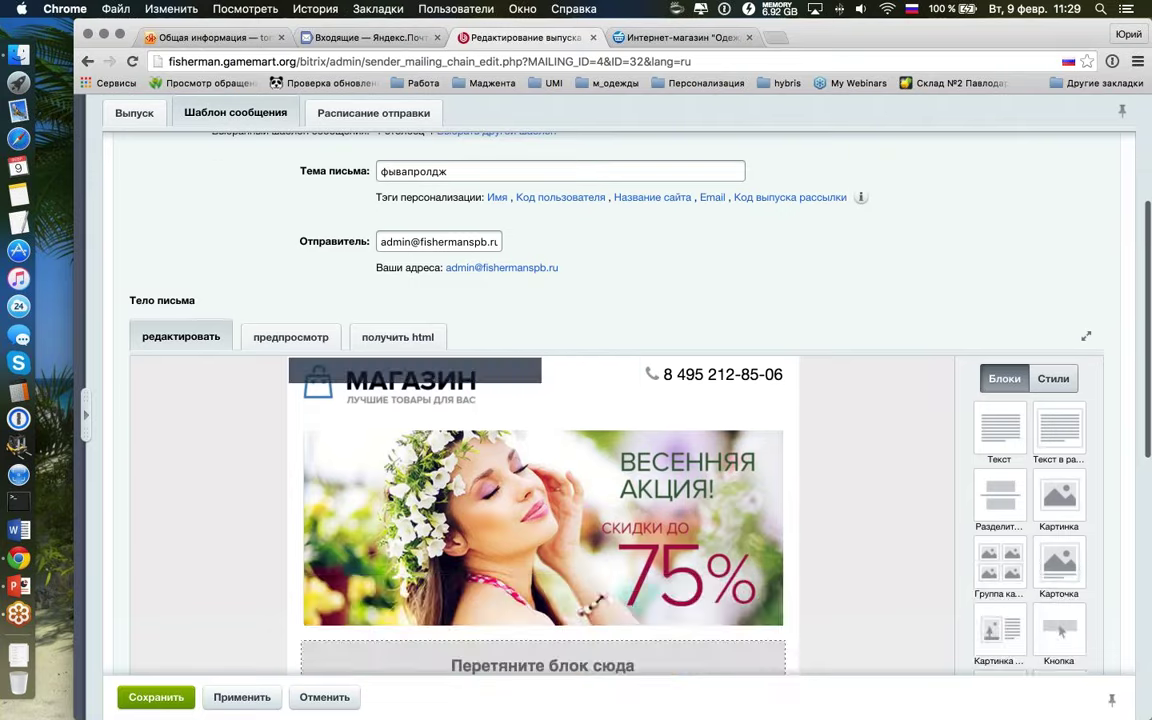
Step: Preview the letter at full size and compare its smartphone, tablet and desktop views, ending on the smartphone view
left_click(318, 338)
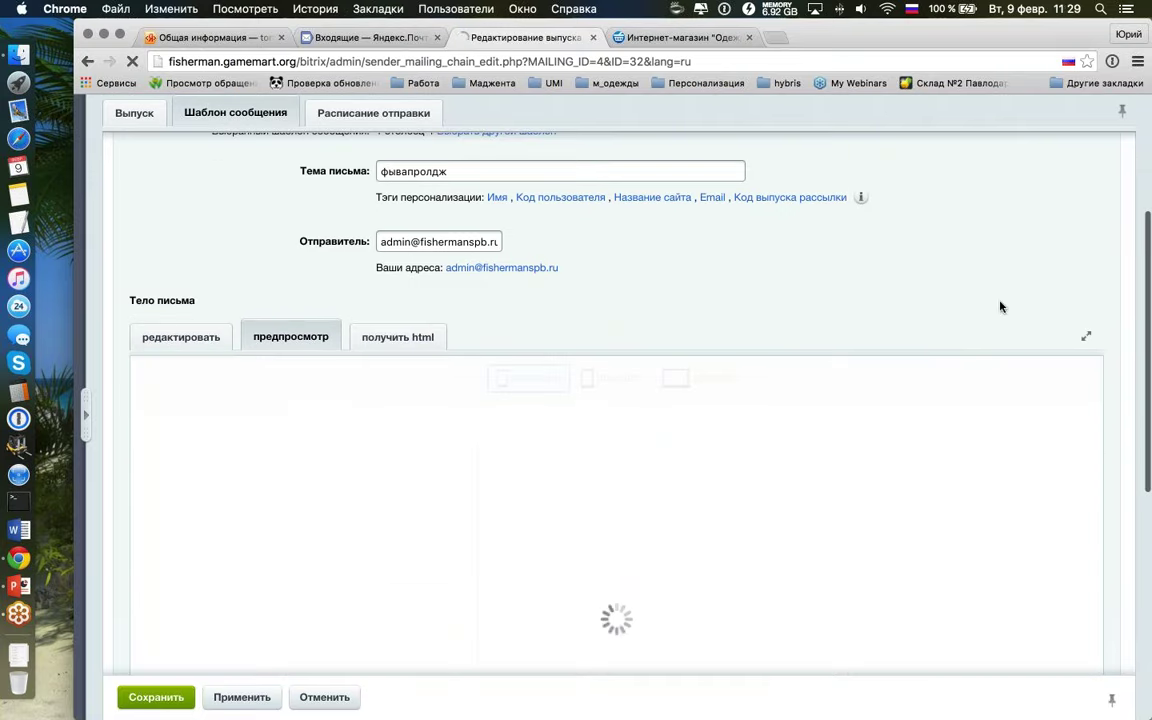
left_click(1087, 333)
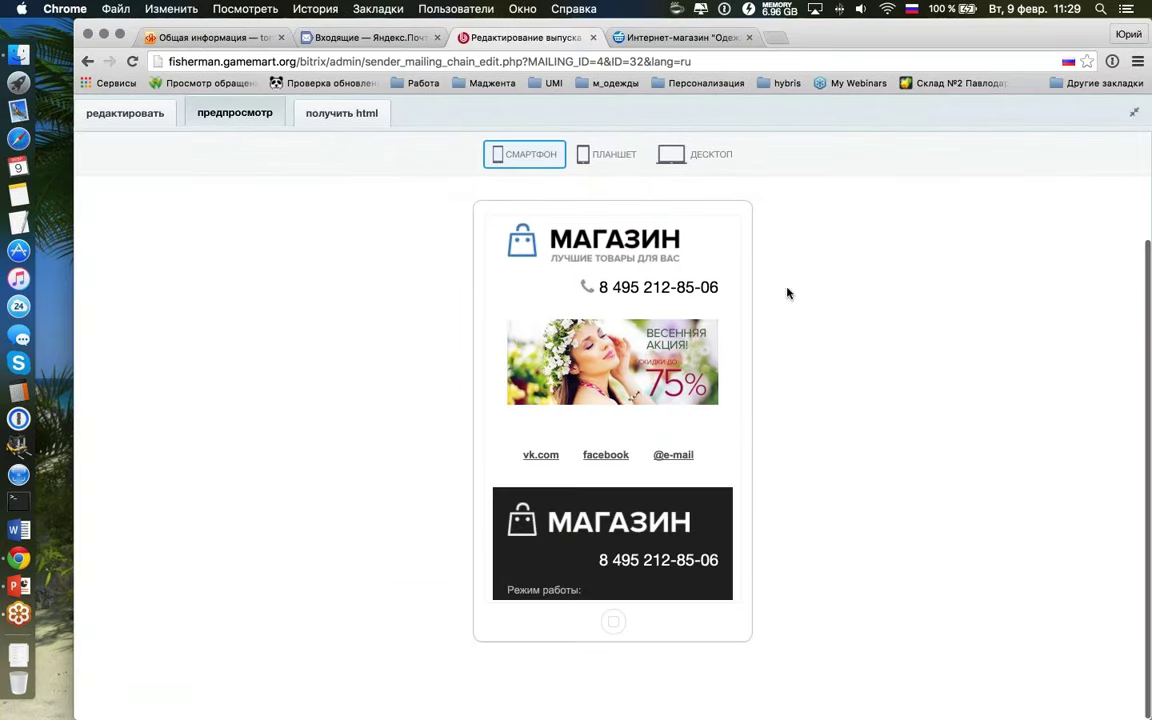
left_click(610, 156)
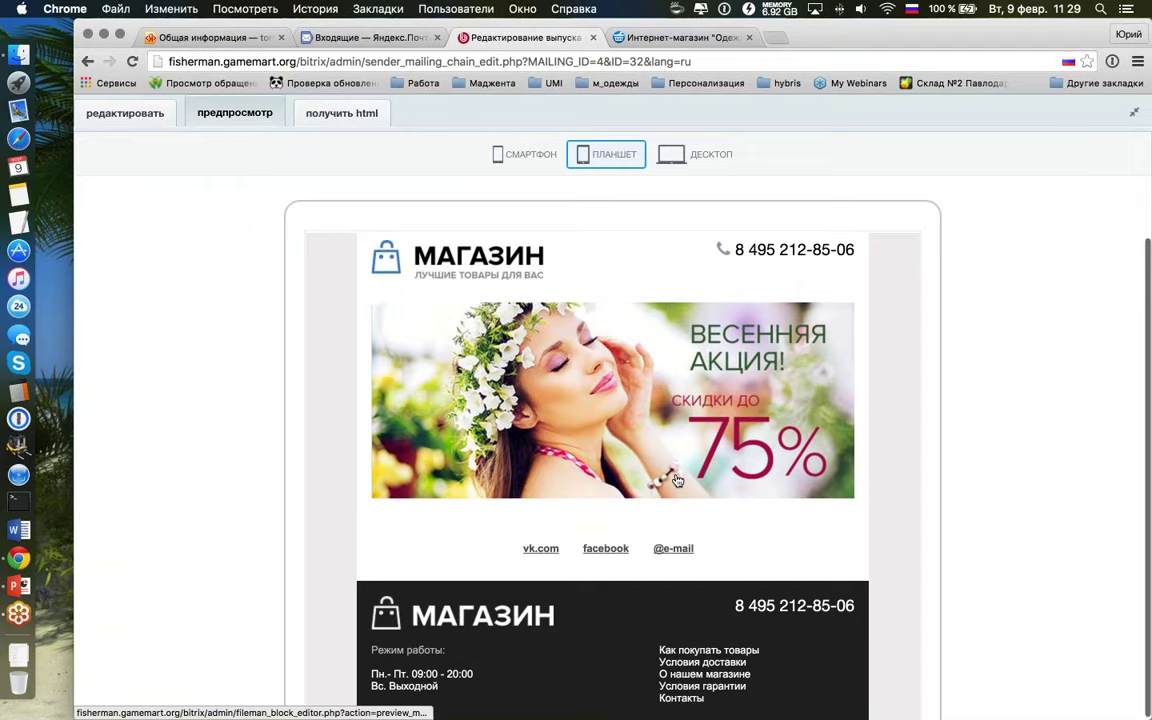
left_click(697, 154)
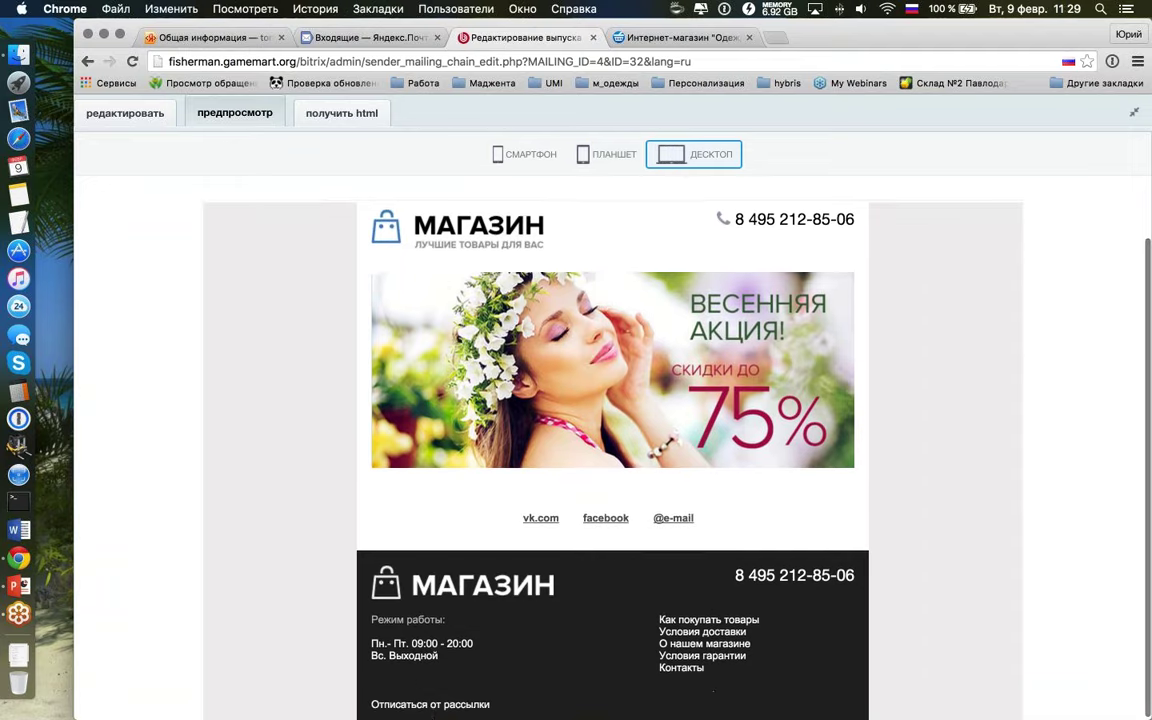
scroll(913, 316, "down", 1)
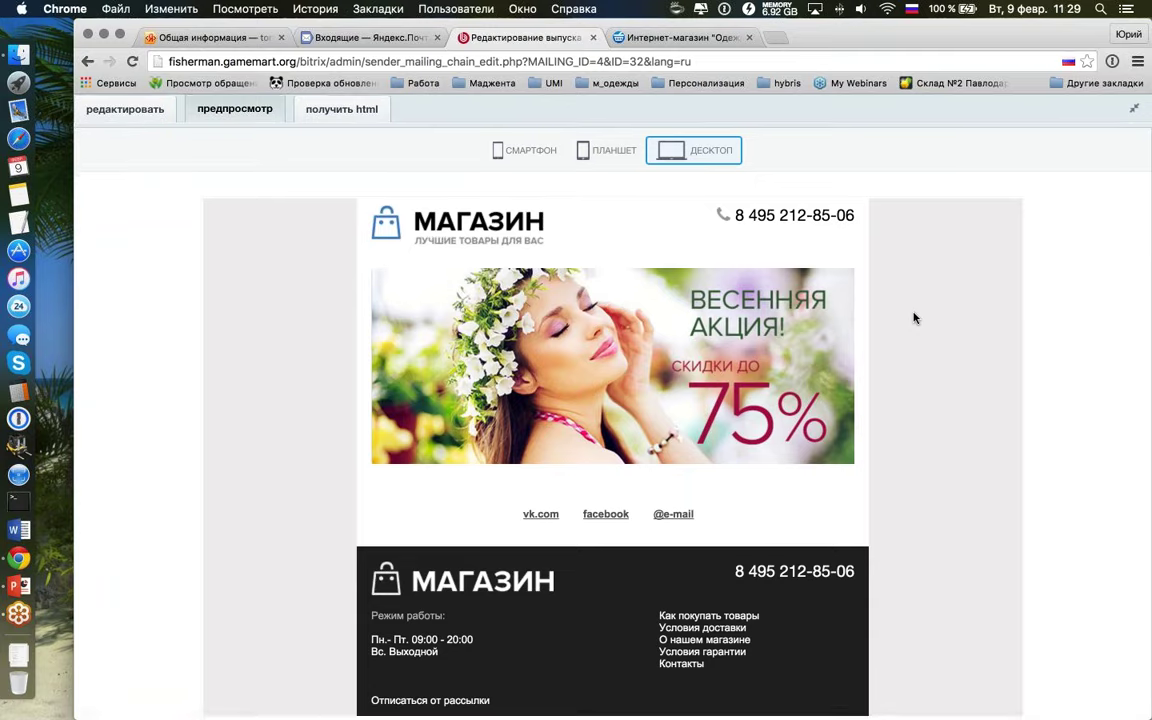
scroll(913, 318, "up", 1)
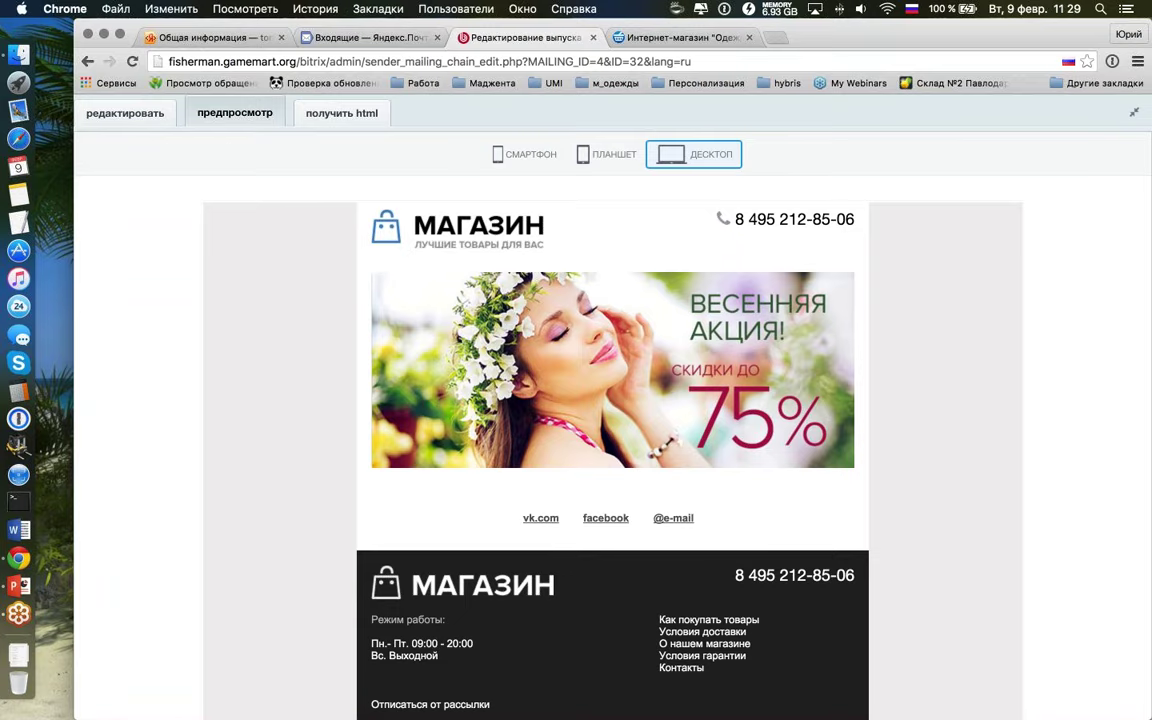
left_click(606, 154)
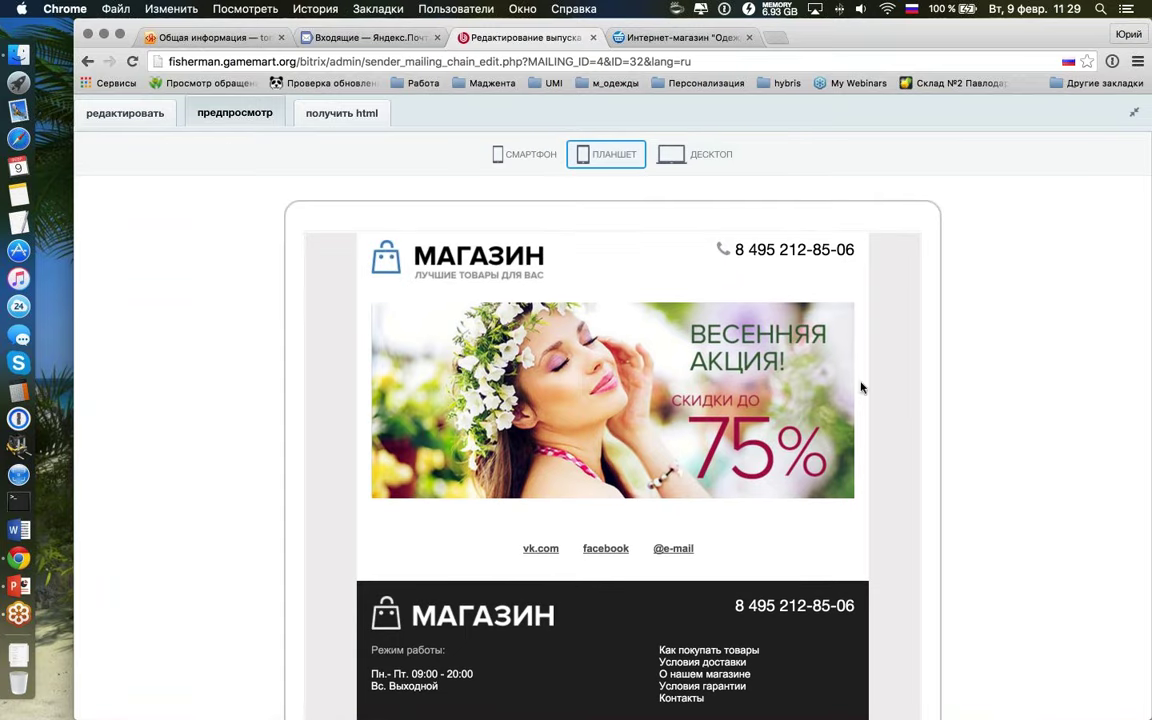
left_click(530, 155)
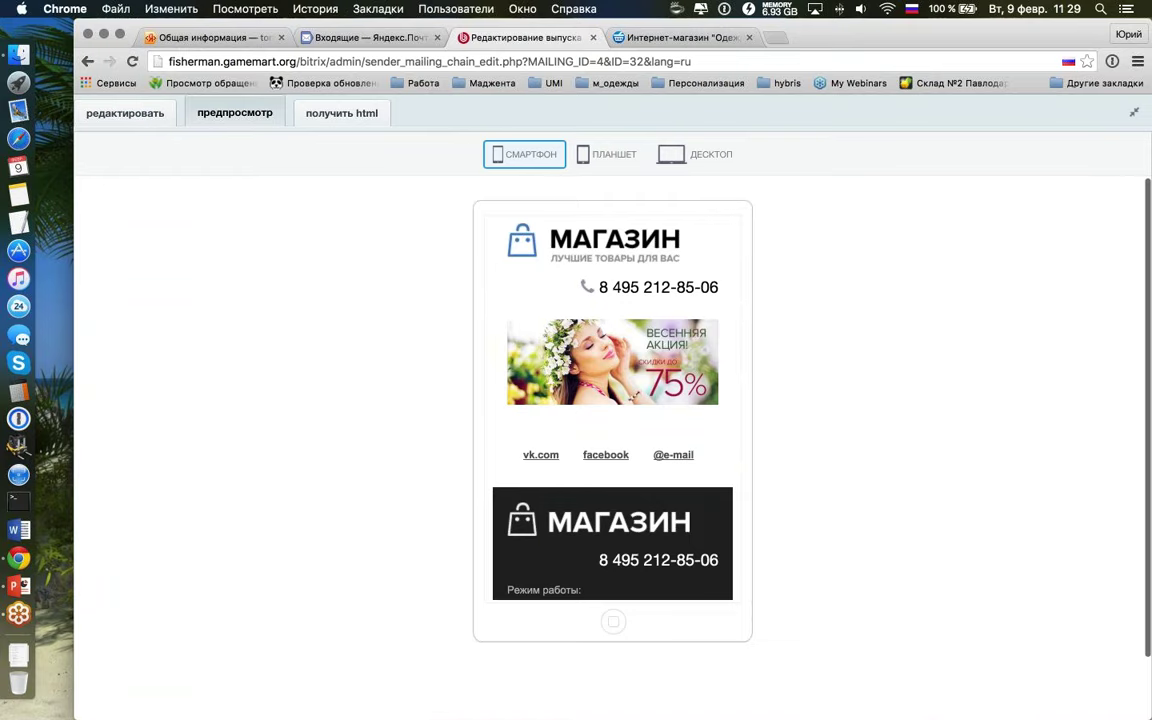
Step: Open the letter's HTML code, try replacing all of it with "я", and undo the replacement
left_click(340, 115)
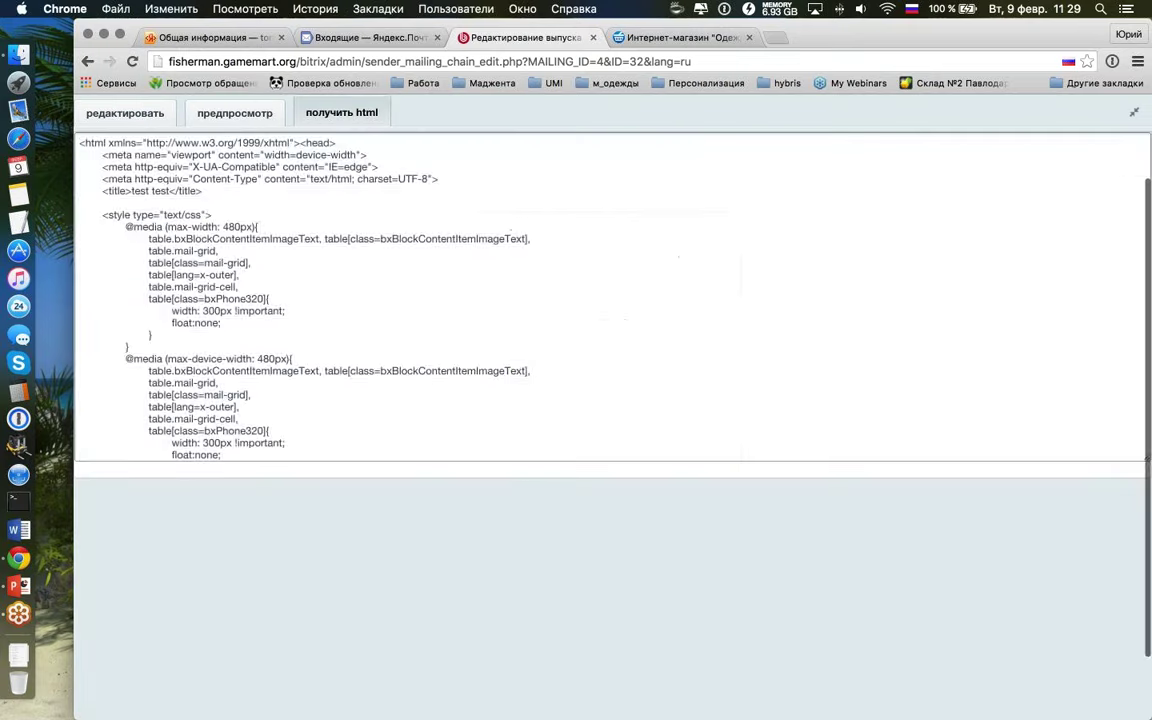
left_click(371, 259)
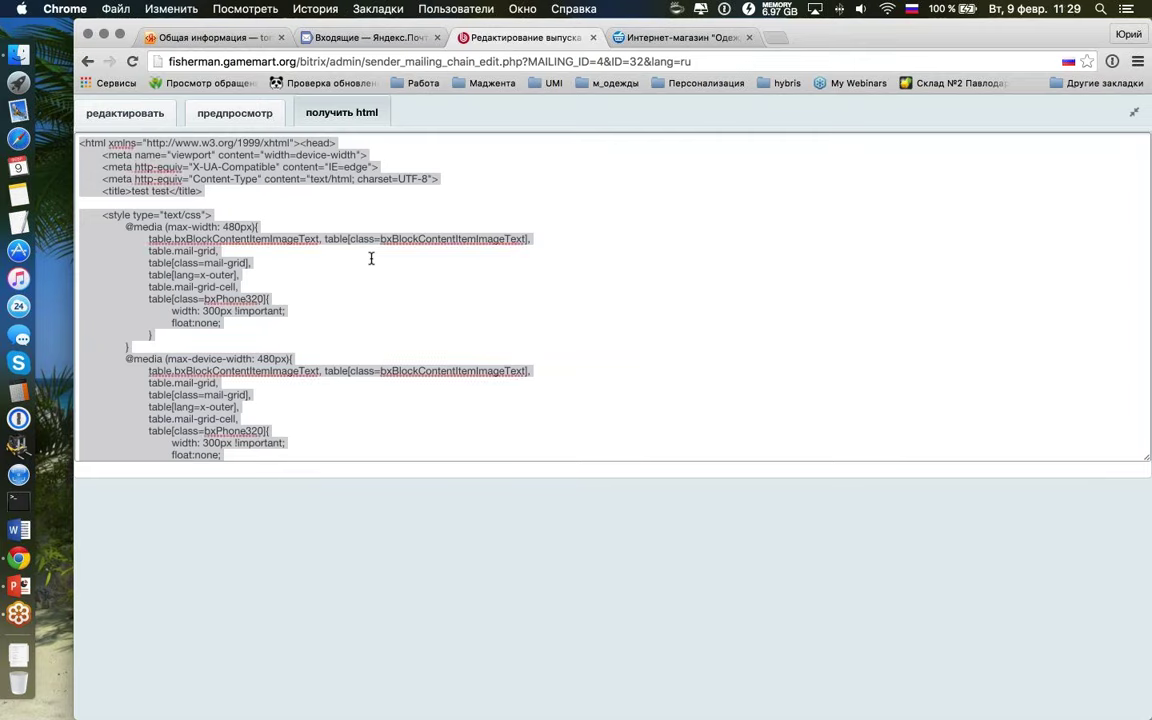
key("BackSpace")
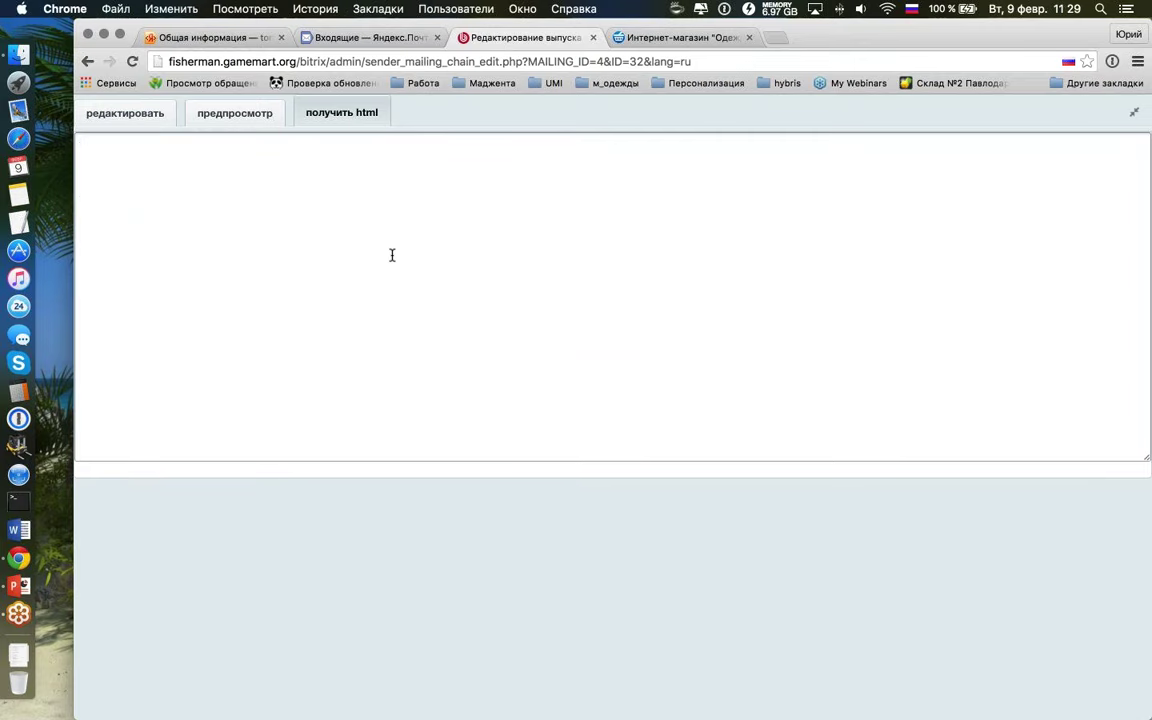
type("я")
key("ctrl+space")
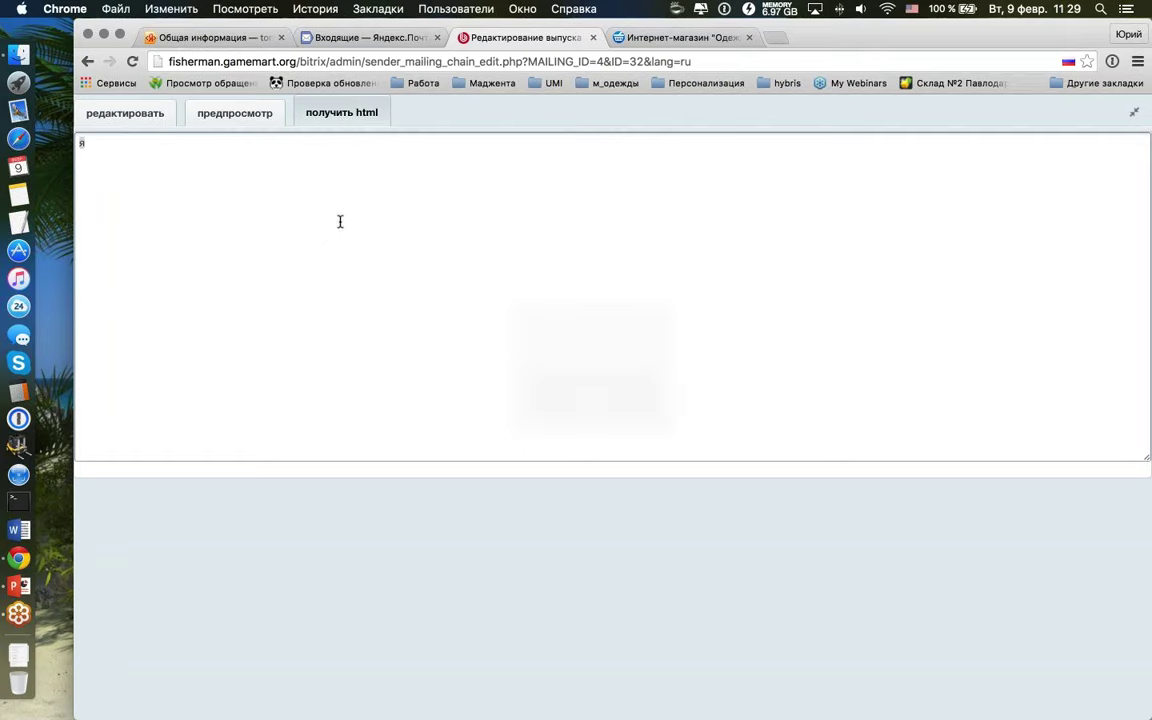
key("super+z")
key("super+z")
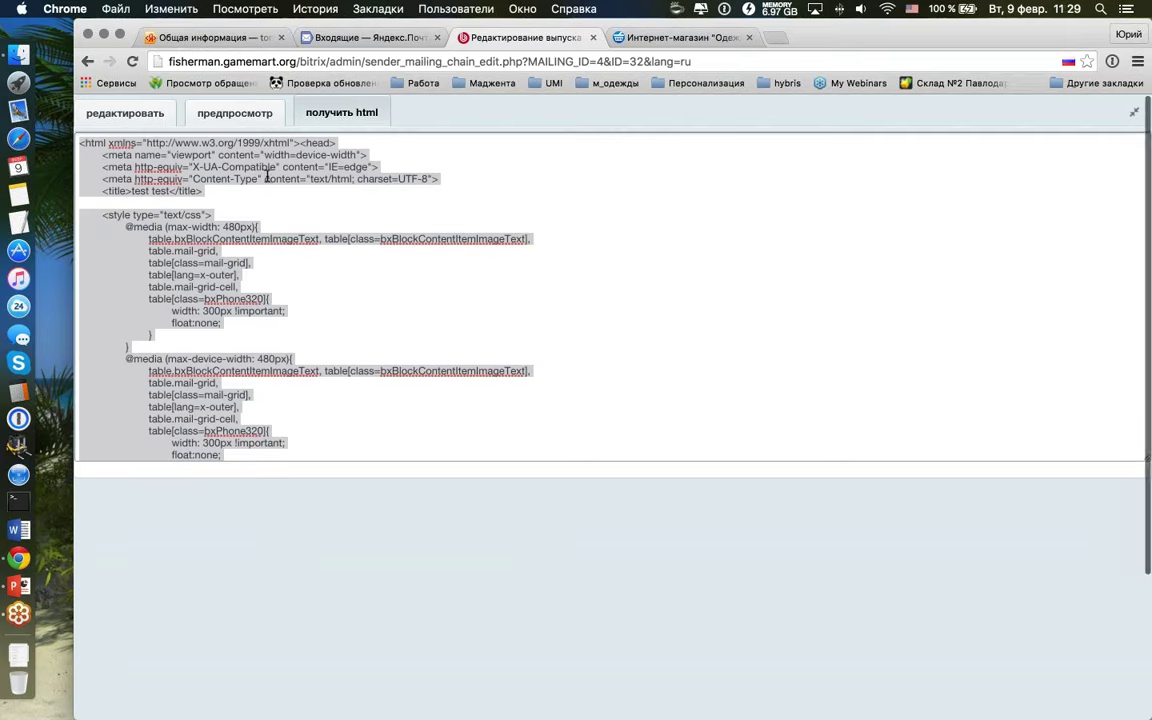
Step: Return to editing the letter and insert picture-with-text, footer and button blocks beneath the banner
left_click(151, 121)
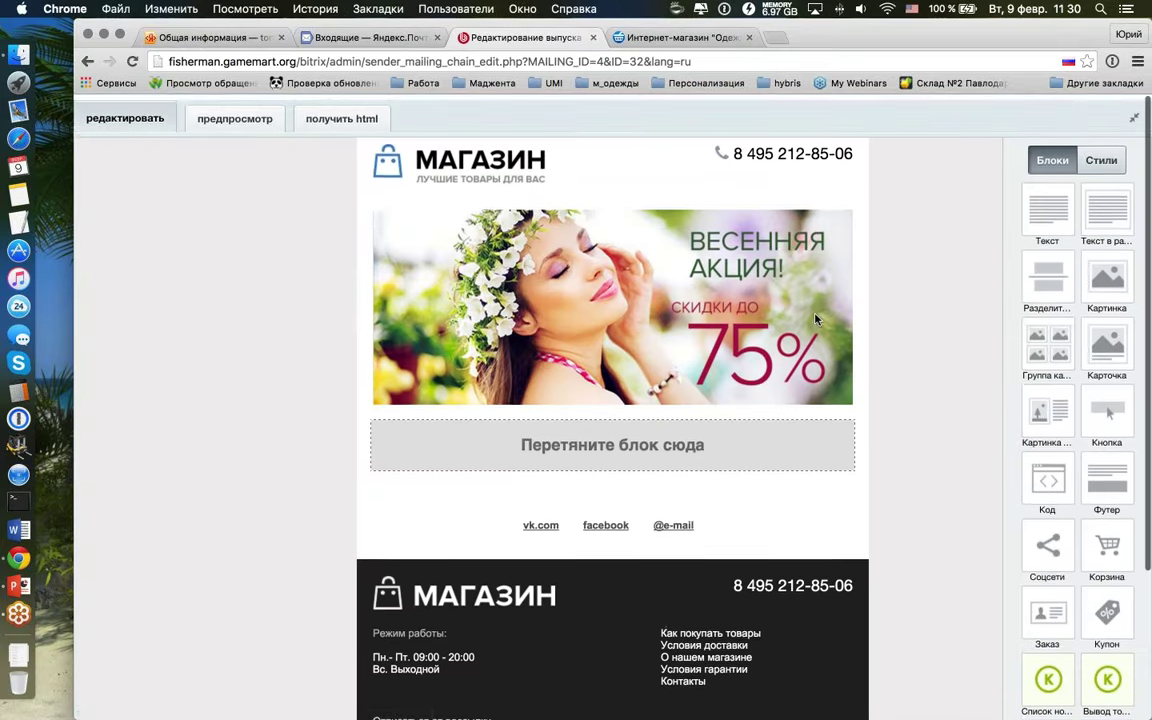
scroll(733, 281, "down", 1)
left_click_drag(733, 281, 836, 437)
left_click_drag(1111, 476, 615, 515)
left_click_drag(1107, 405, 610, 530)
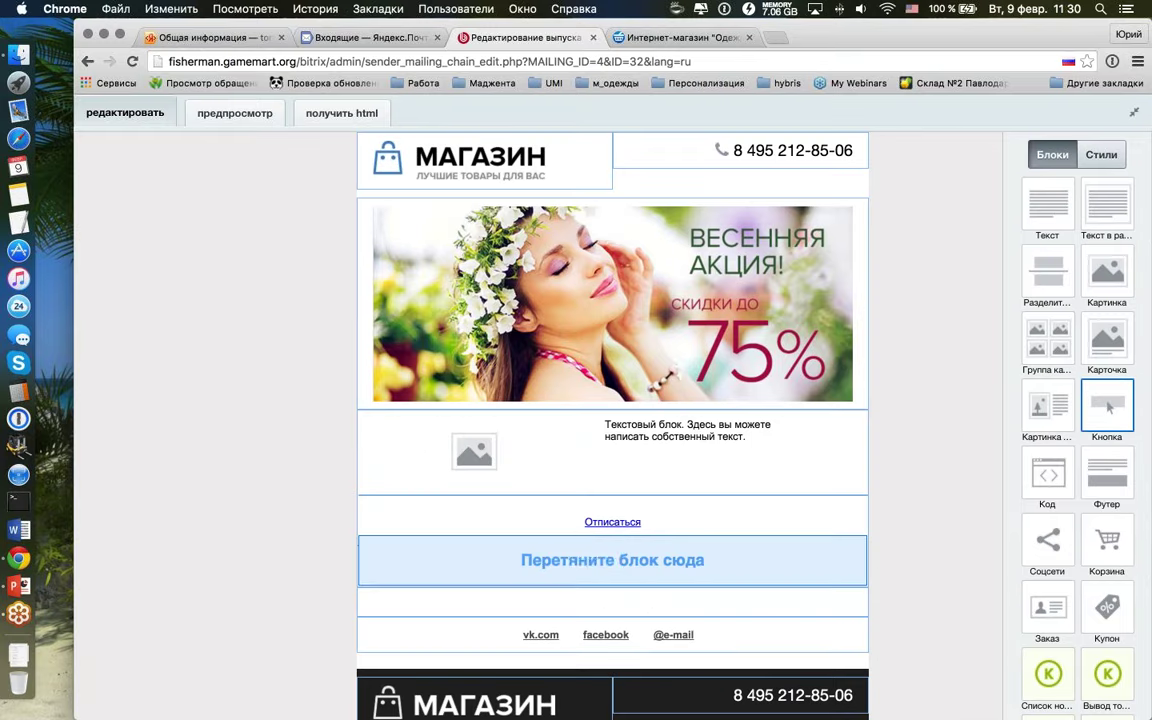
Step: Insert a divider beneath the picture-with-text block and a picture group block beneath the divider
left_click_drag(1047, 272, 631, 517)
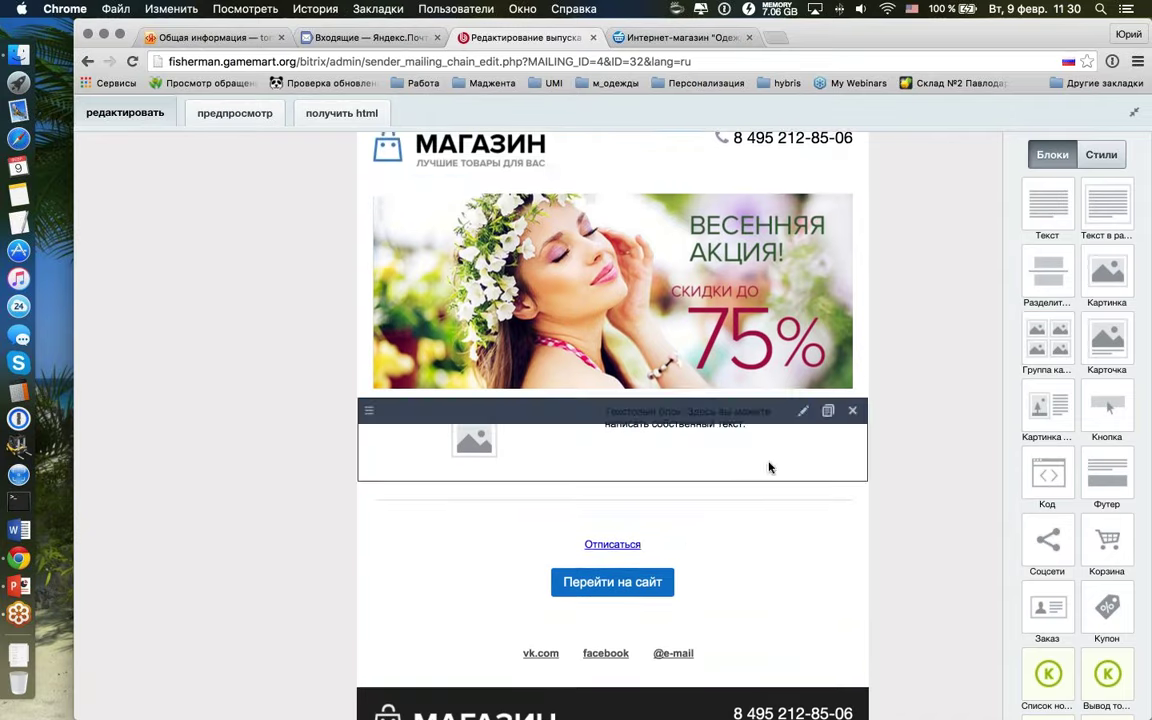
scroll(769, 465, "down", 3)
left_click_drag(1048, 340, 712, 458)
scroll(1041, 470, "down", 1)
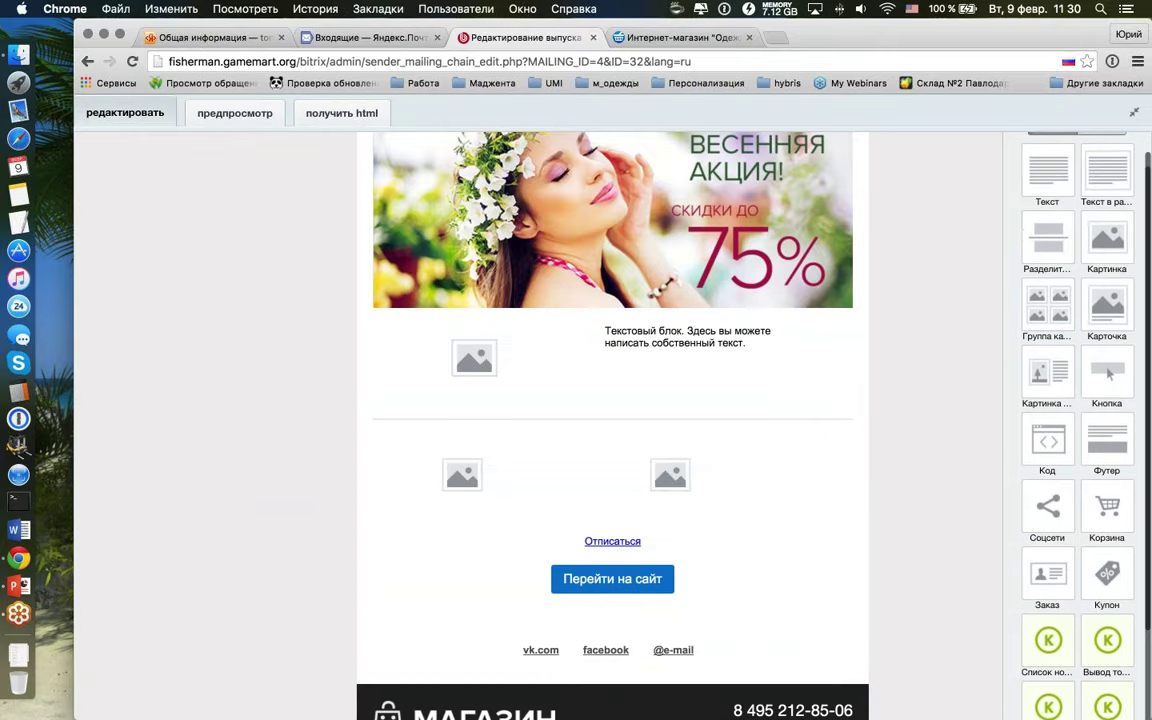
Step: Insert an order block beneath the picture group, close its component parameters and delete the block
left_click_drag(1047, 573, 690, 550)
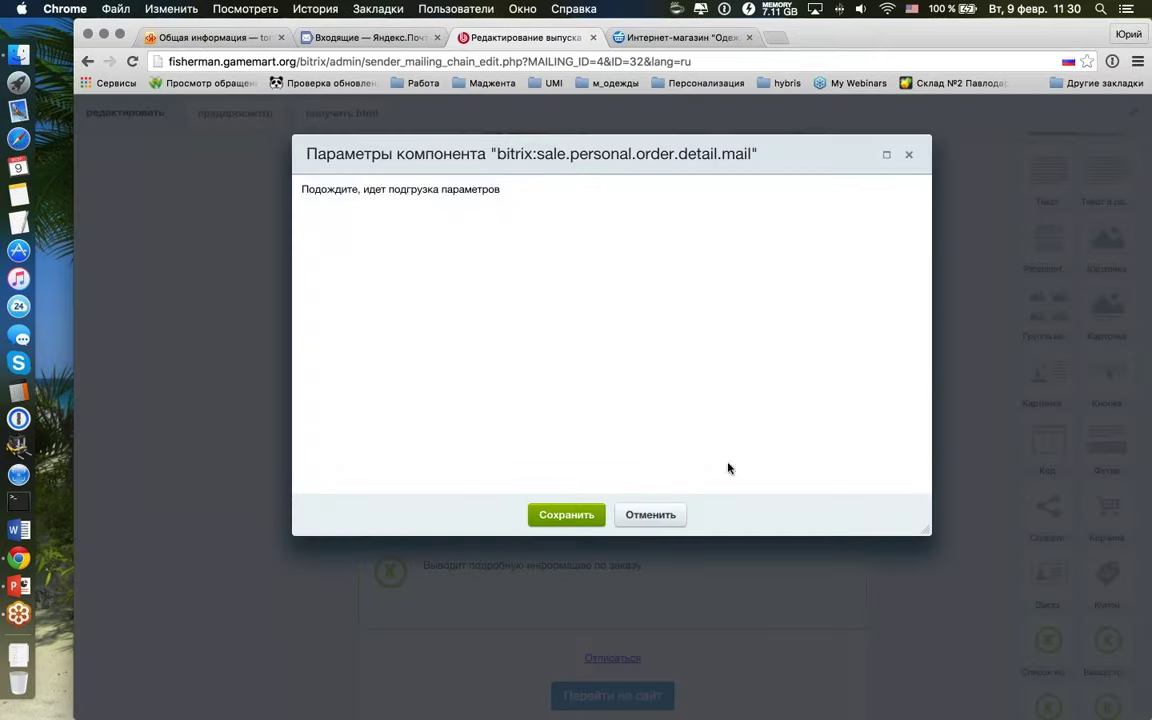
left_click(568, 657)
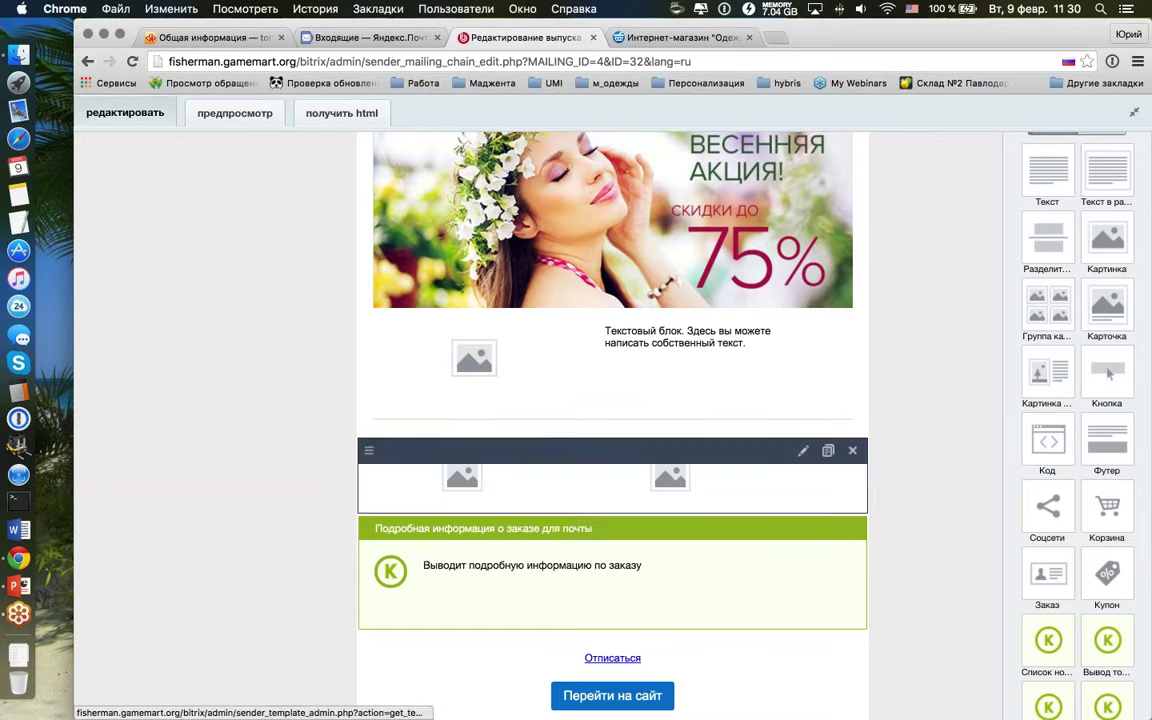
left_click(852, 528)
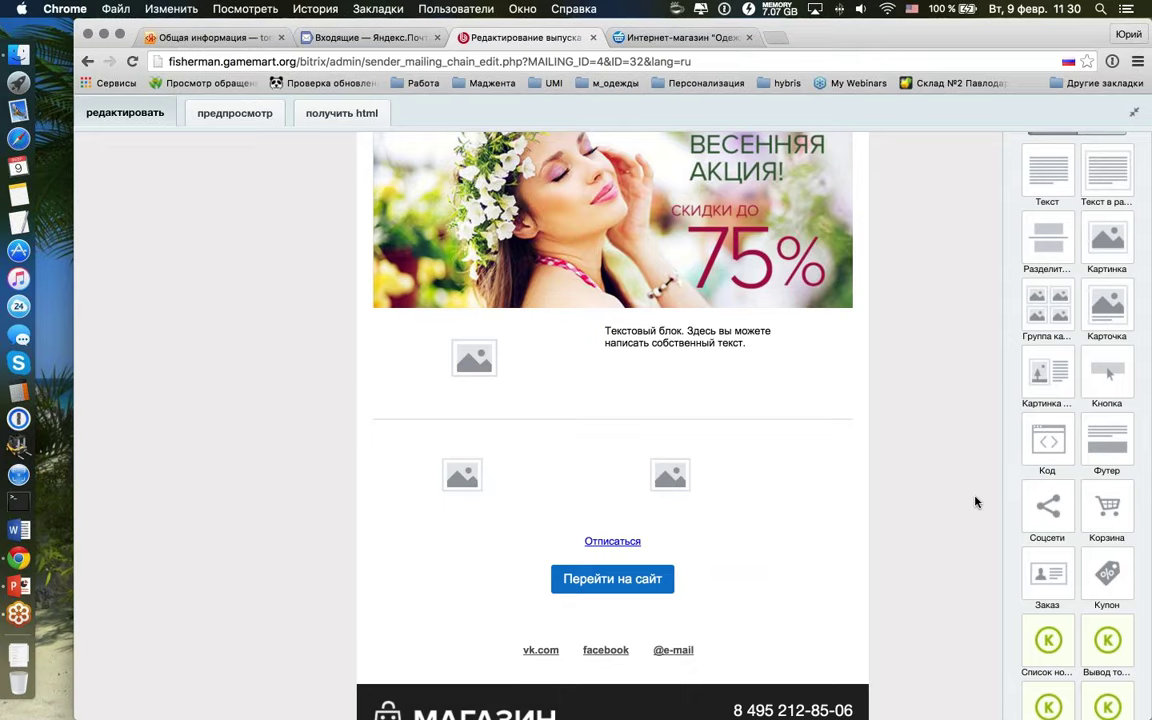
Step: Insert an order block between the divider and the picture group, review its component parameters and save them
scroll(1010, 496, "up", 1)
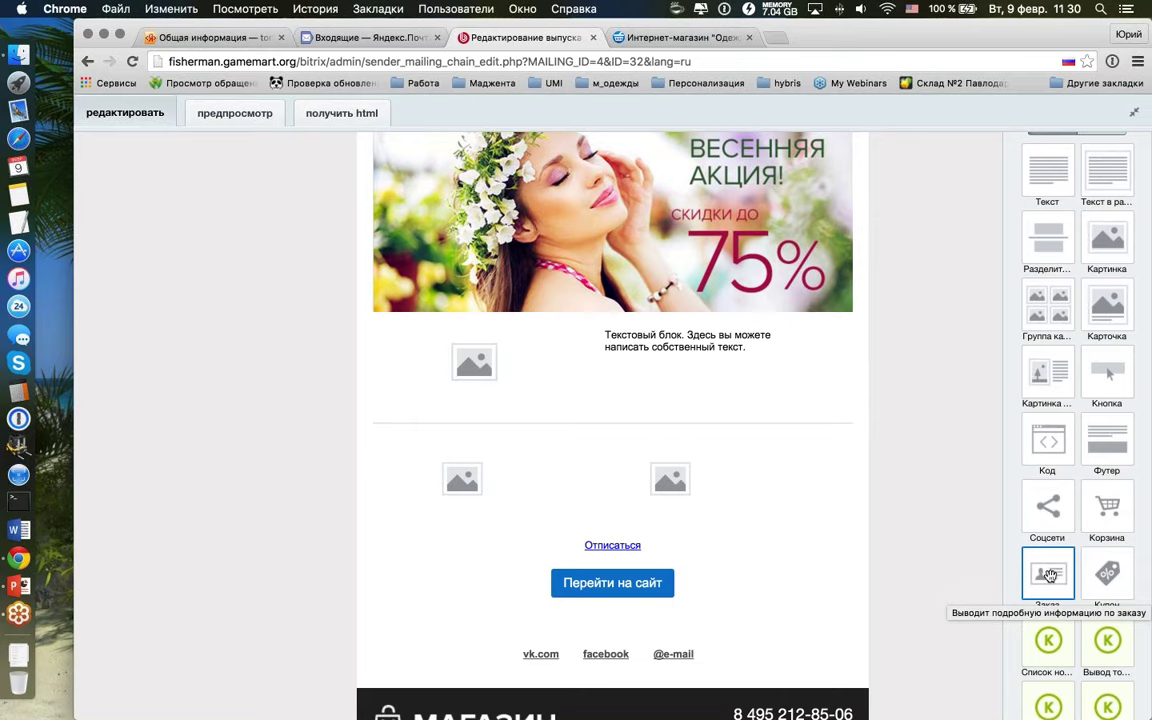
left_click_drag(1054, 573, 645, 440)
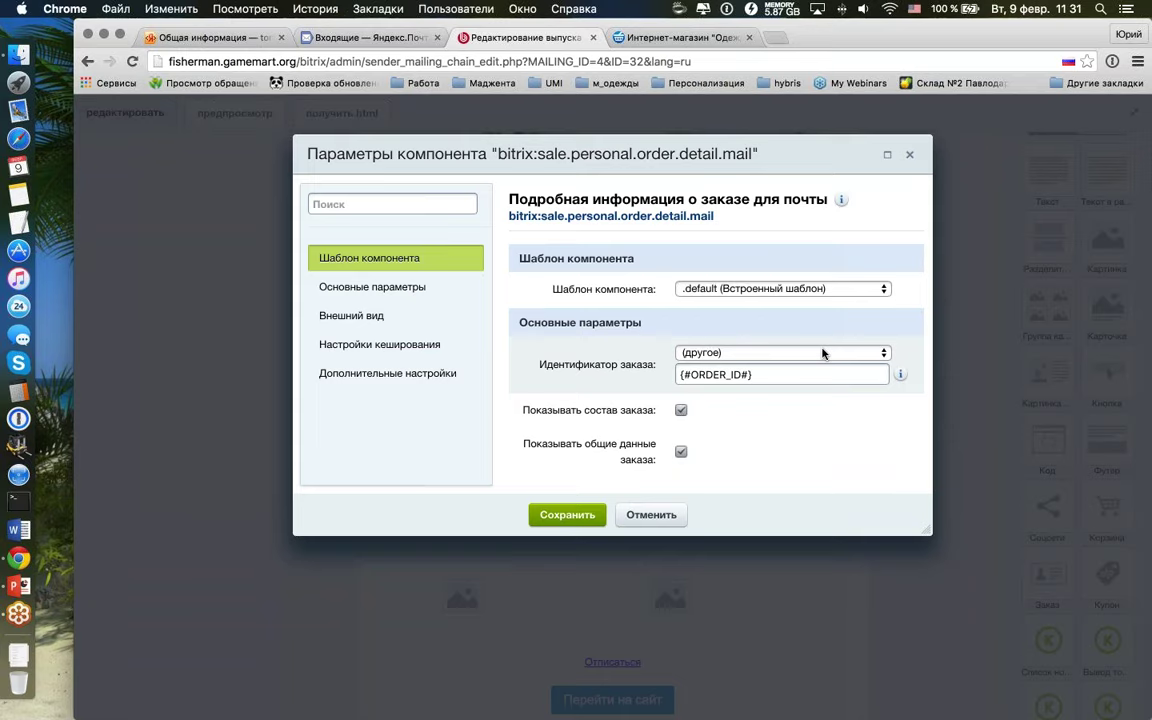
scroll(824, 352, "down", 10)
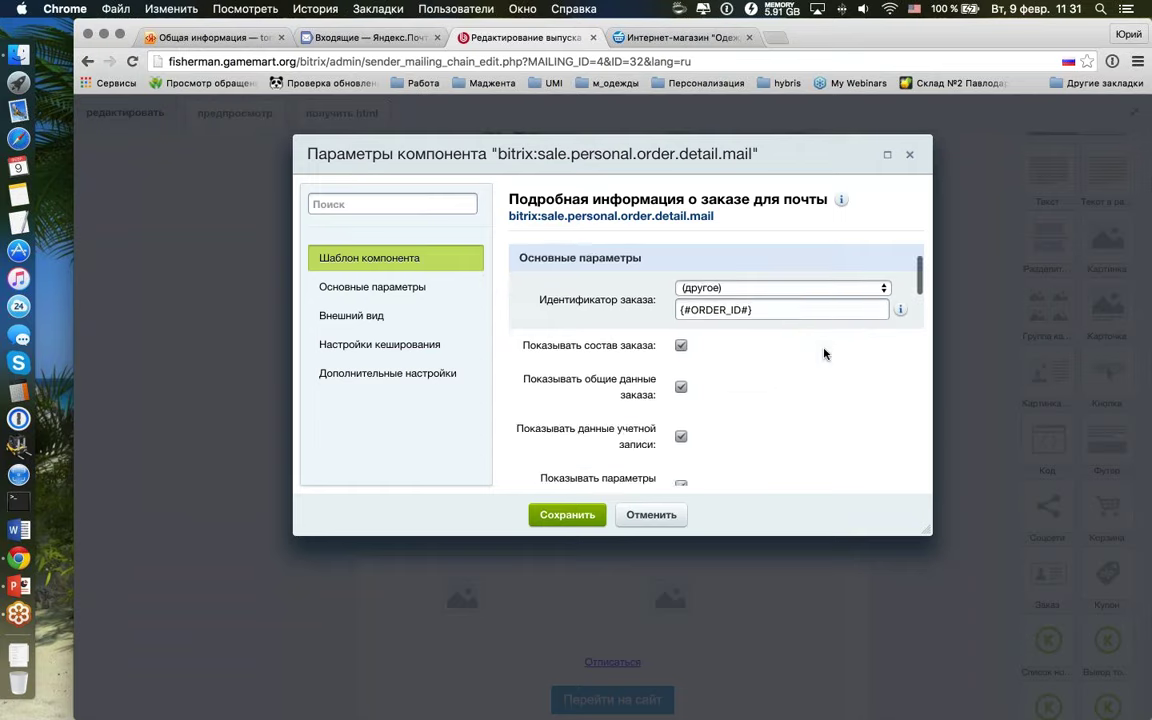
scroll(824, 352, "down", 8)
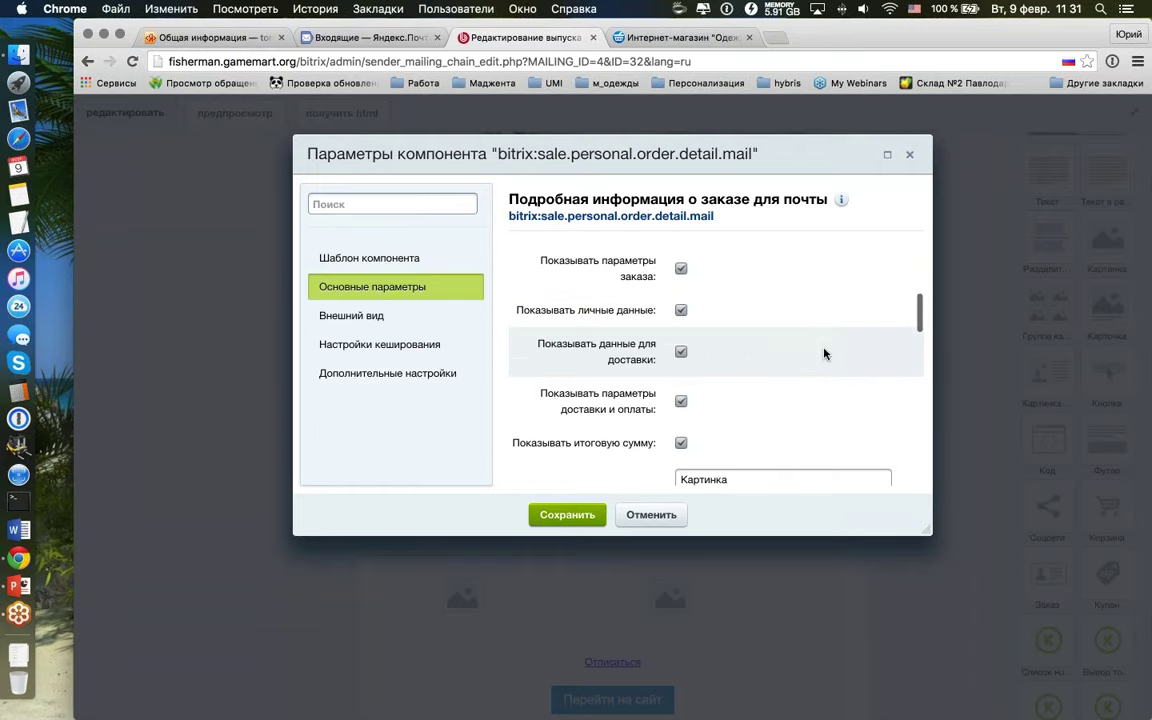
scroll(824, 352, "down", 3)
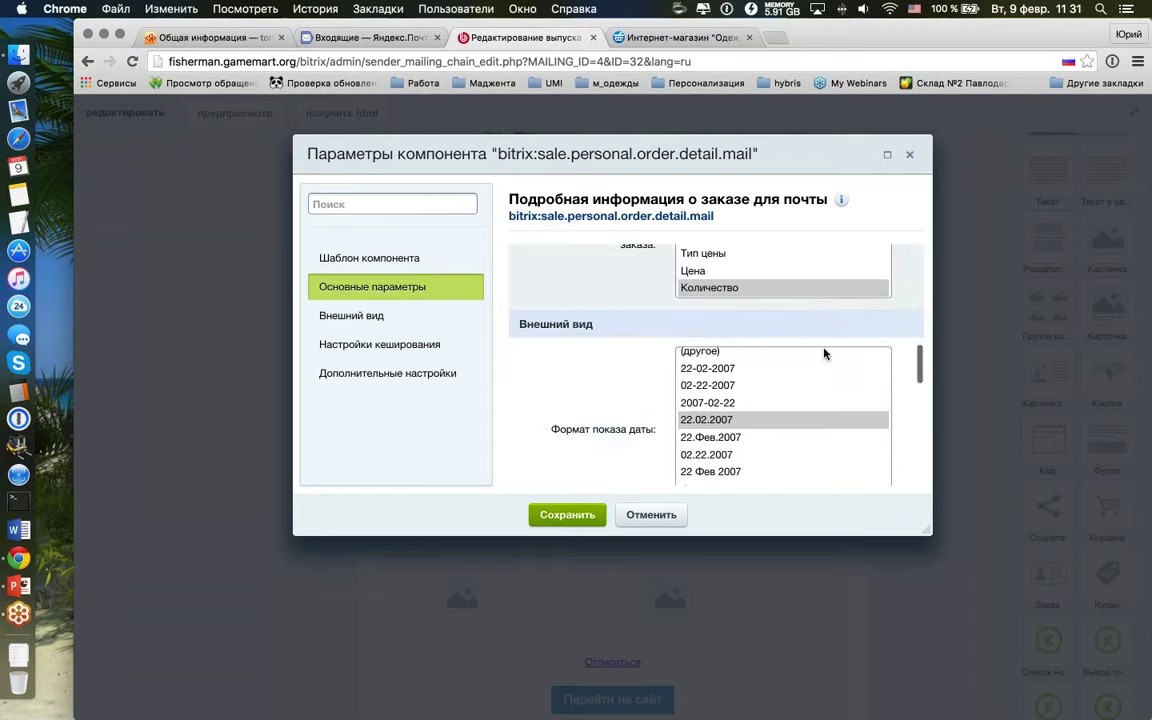
scroll(815, 350, "up", 3)
scroll(705, 277, "up", 2)
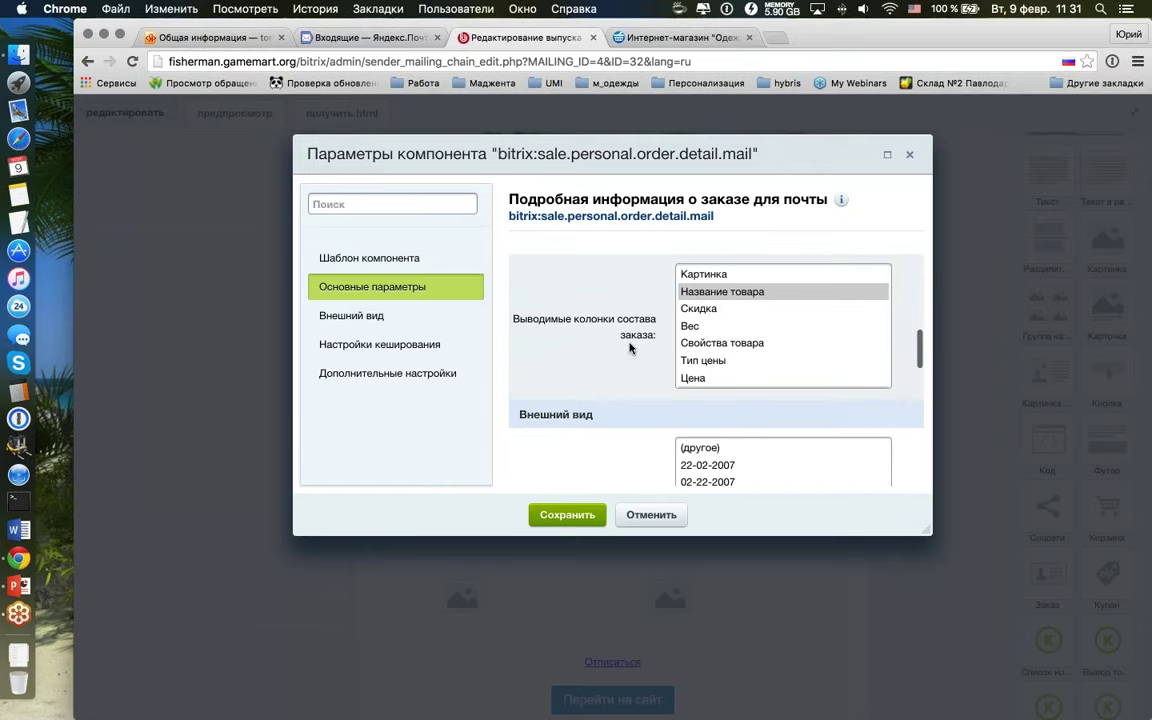
scroll(618, 343, "down", 5)
scroll(618, 343, "down", 10)
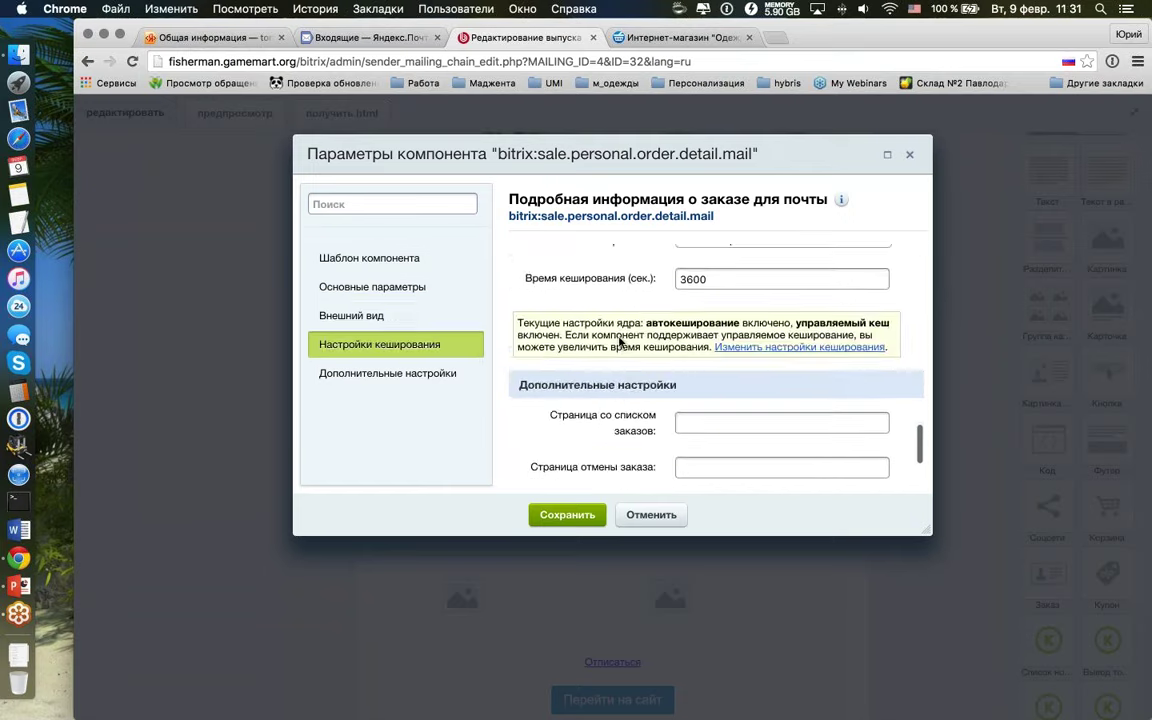
scroll(618, 343, "up", 8)
scroll(620, 343, "up", 6)
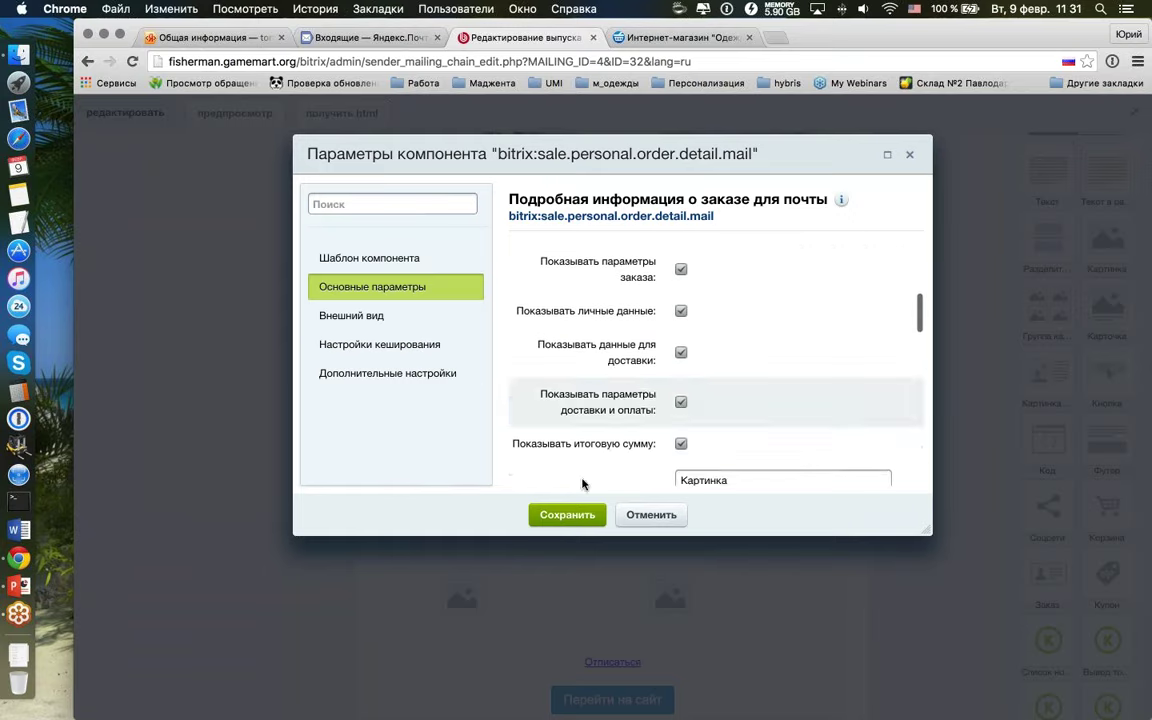
left_click(583, 514)
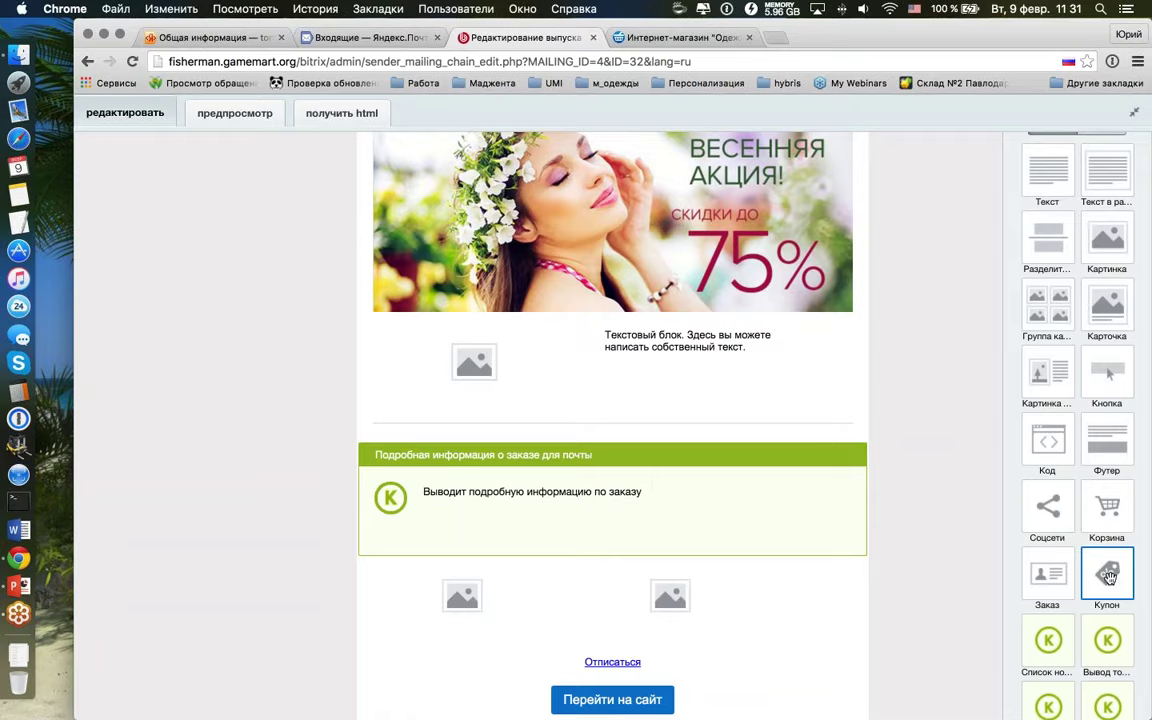
Step: Insert a coupon block between the picture-with-text block and the divider, keep its discount type as % and close the parameters
left_click_drag(1108, 577, 728, 417)
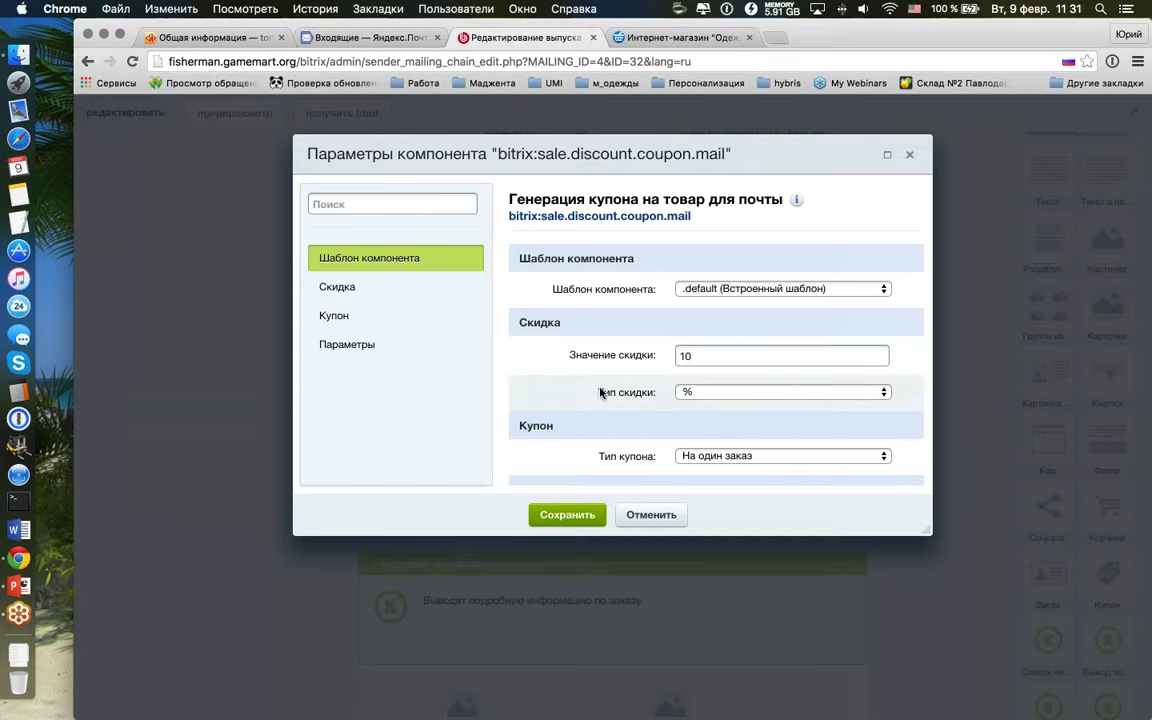
scroll(601, 392, "down", 3)
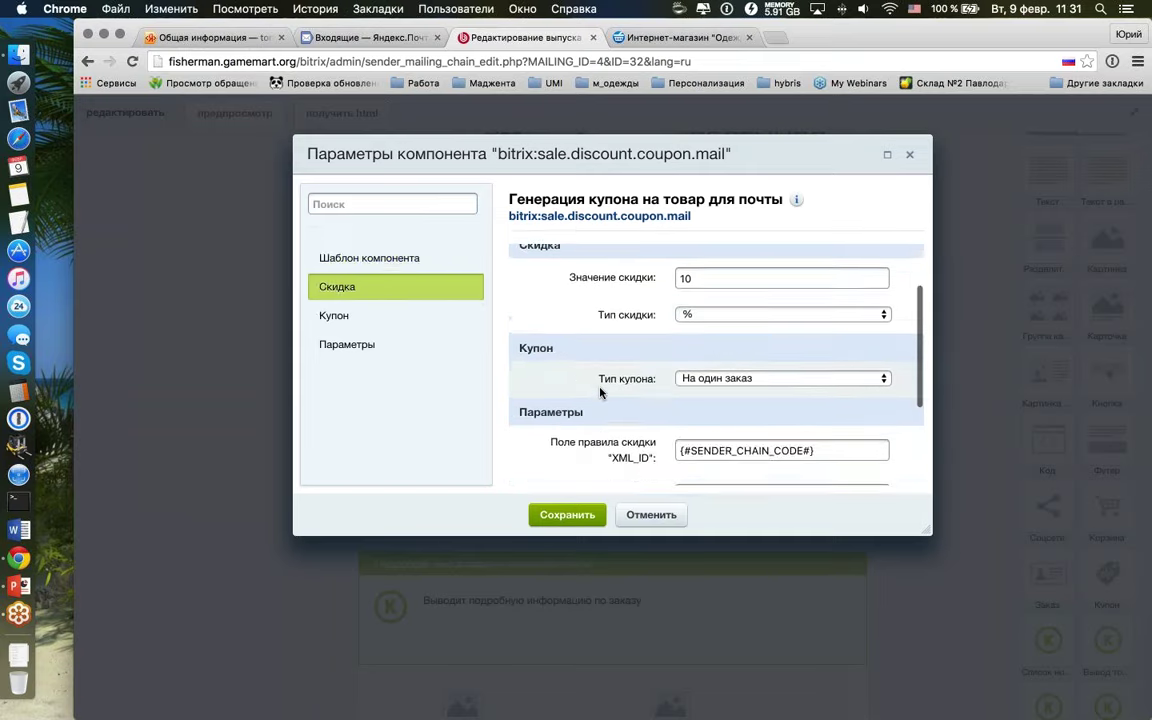
scroll(601, 392, "up", 4)
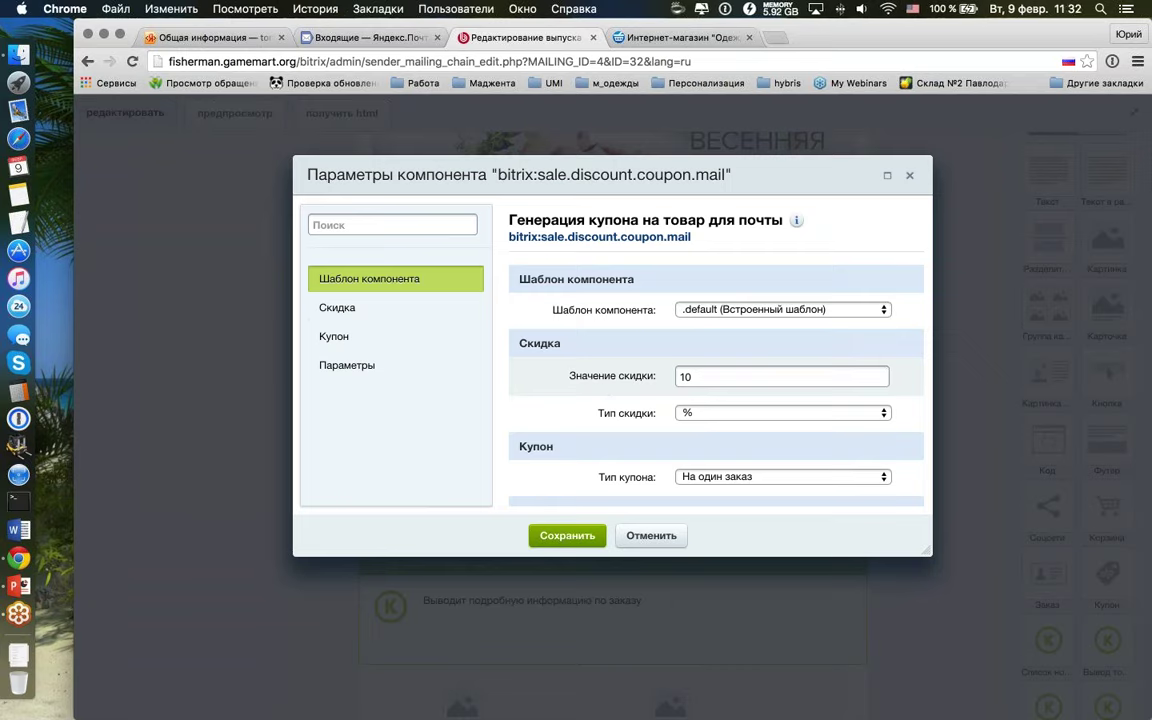
scroll(610, 390, "down", 1)
scroll(730, 300, "down", 3)
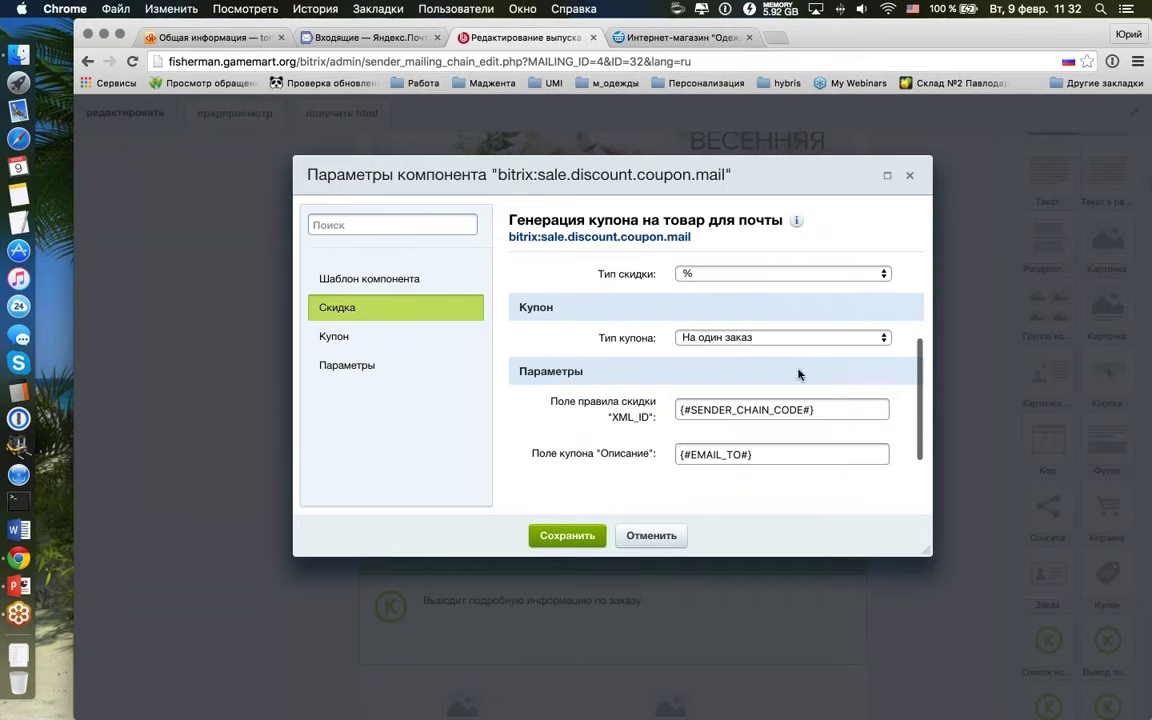
triple_click(760, 452)
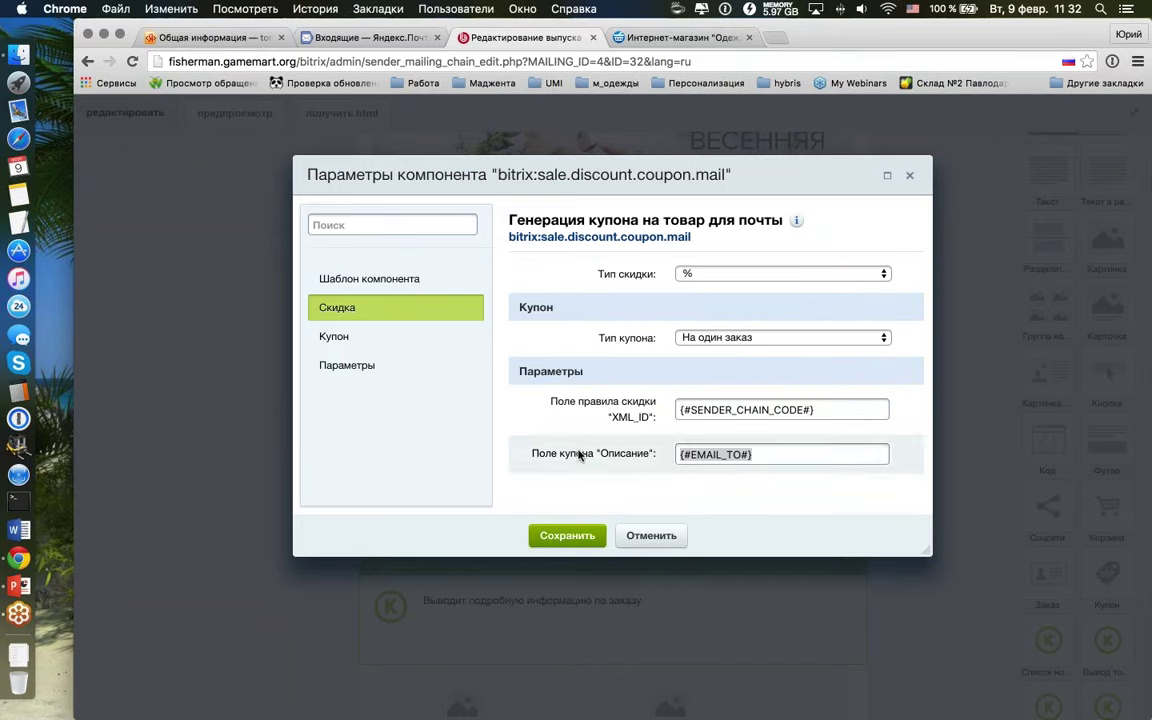
scroll(807, 425, "up", 5)
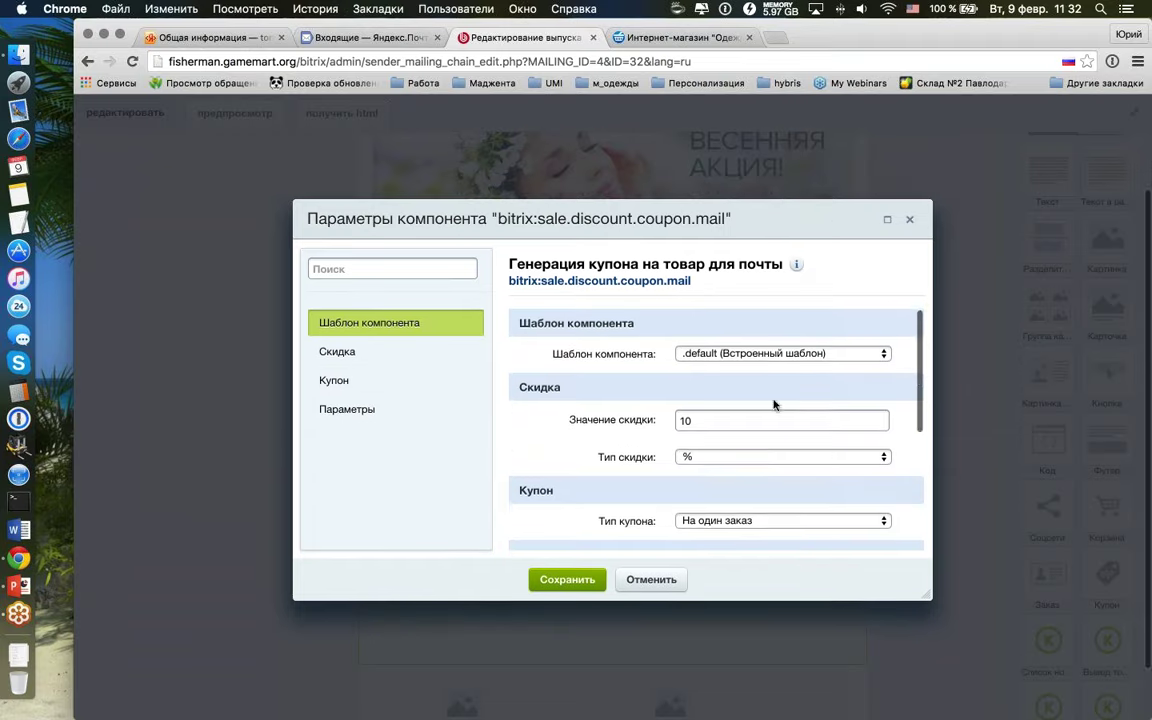
left_click(711, 477)
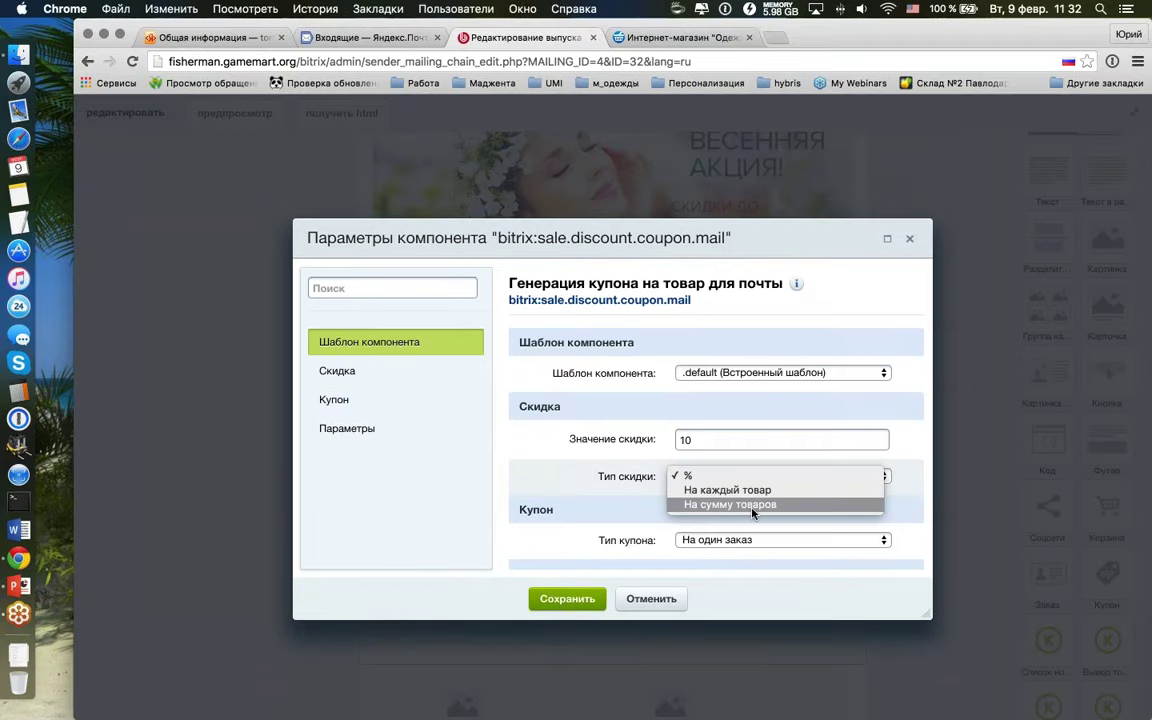
left_click(689, 477)
key("Escape")
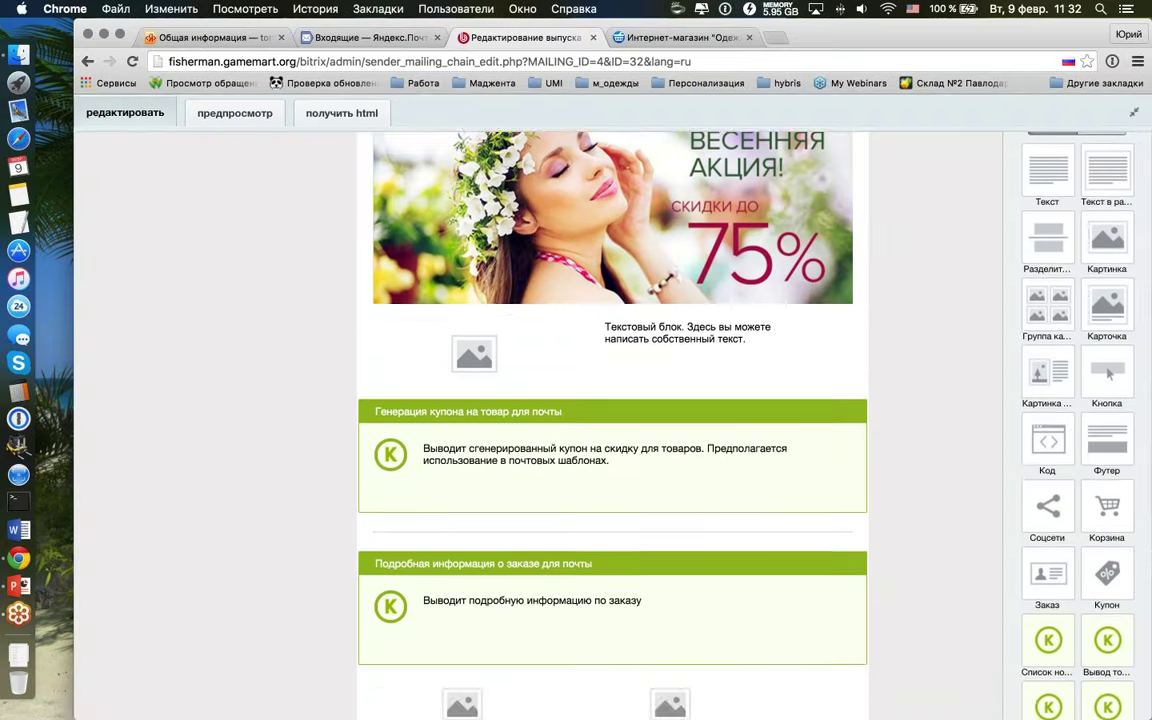
Step: Preview the letter in the smartphone view and examine its content from the header to the footer
scroll(730, 380, "up", 3)
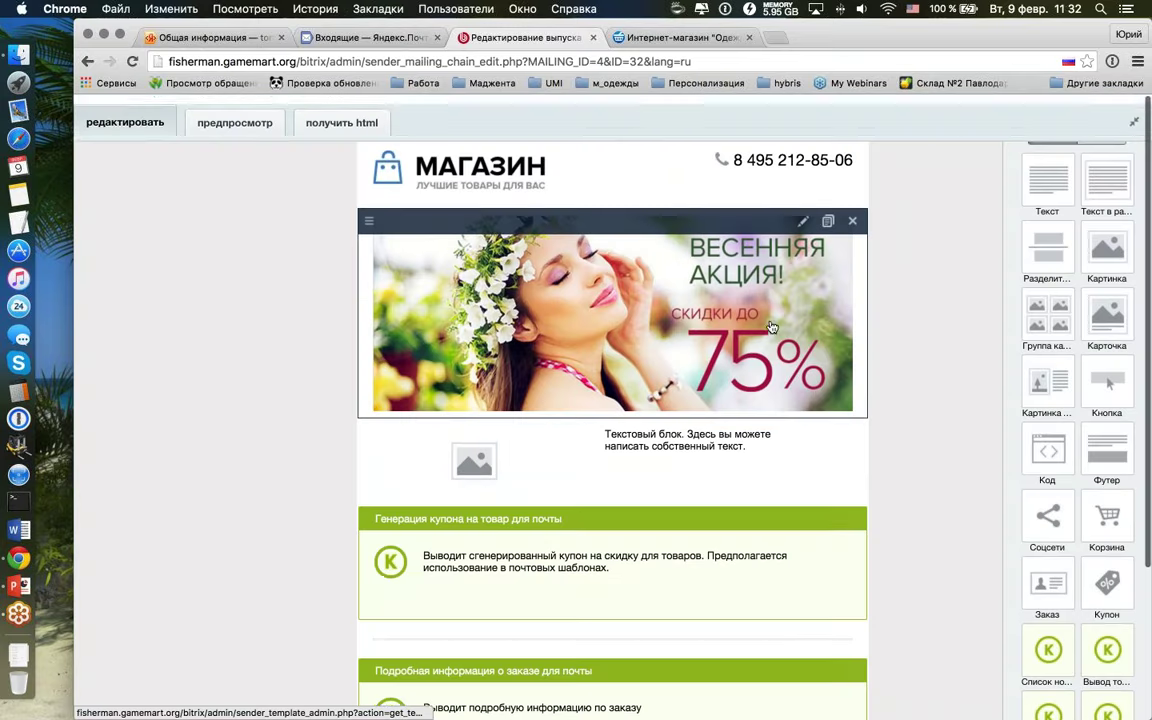
left_click(222, 115)
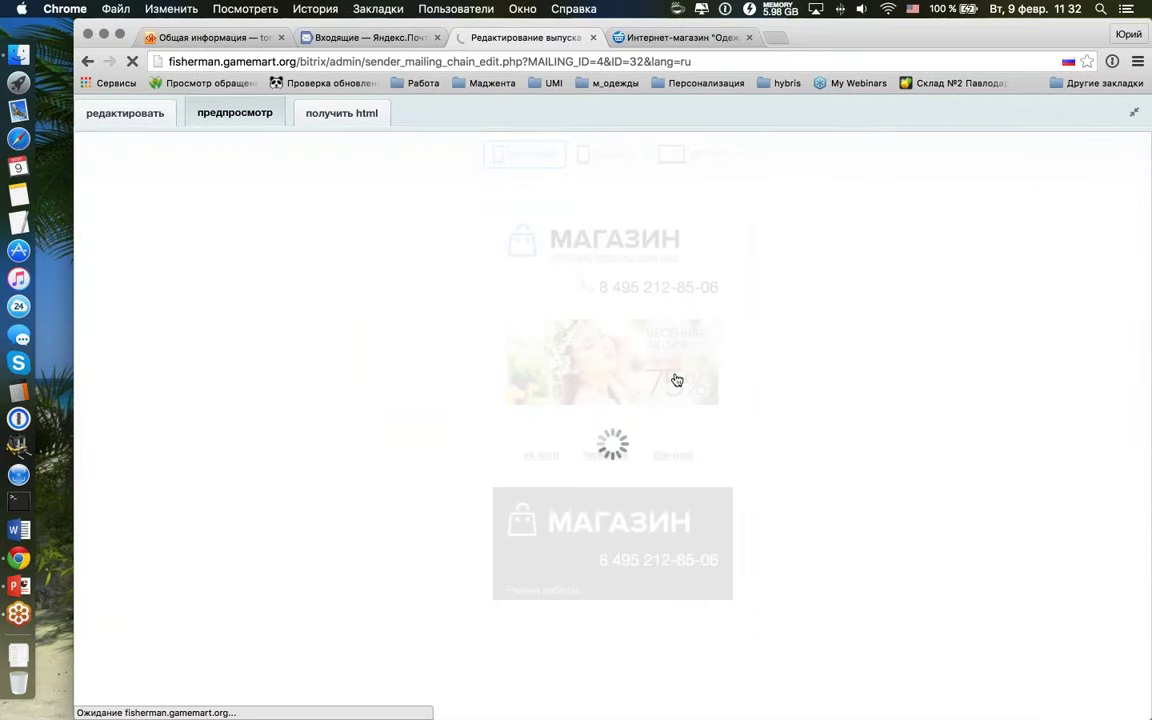
scroll(640, 390, "down", 4)
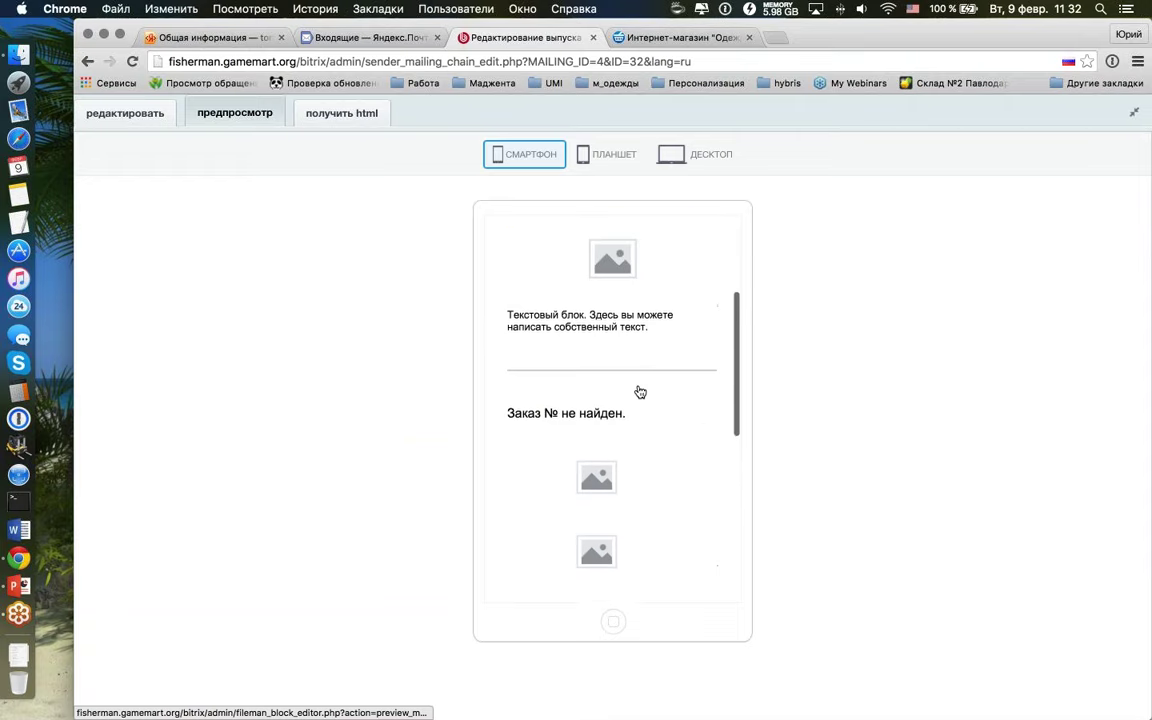
scroll(640, 391, "down", 3)
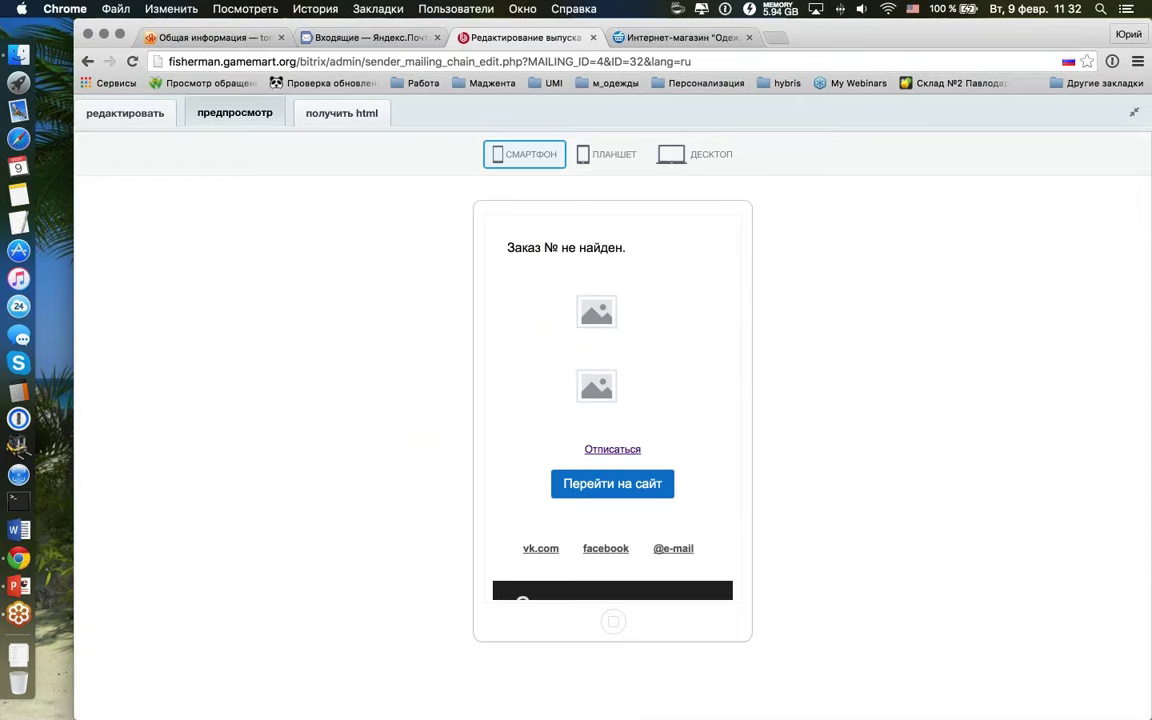
scroll(668, 393, "down", 4)
scroll(670, 394, "up", 3)
scroll(670, 394, "up", 8)
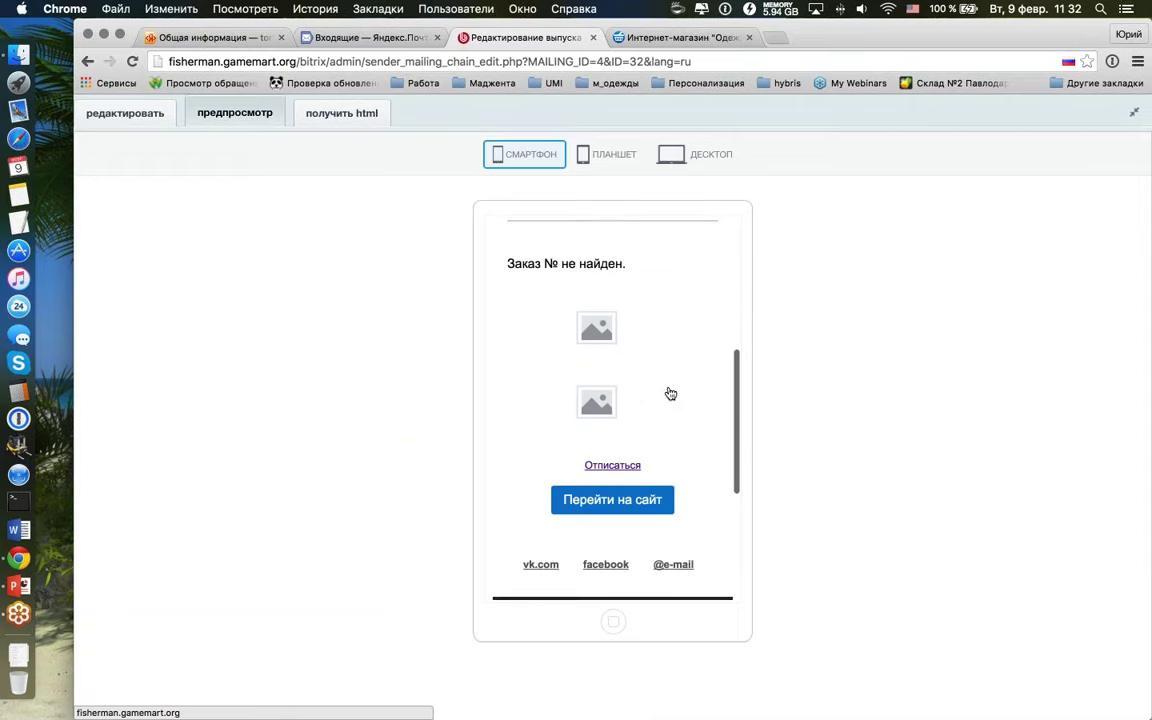
scroll(668, 393, "down", 6)
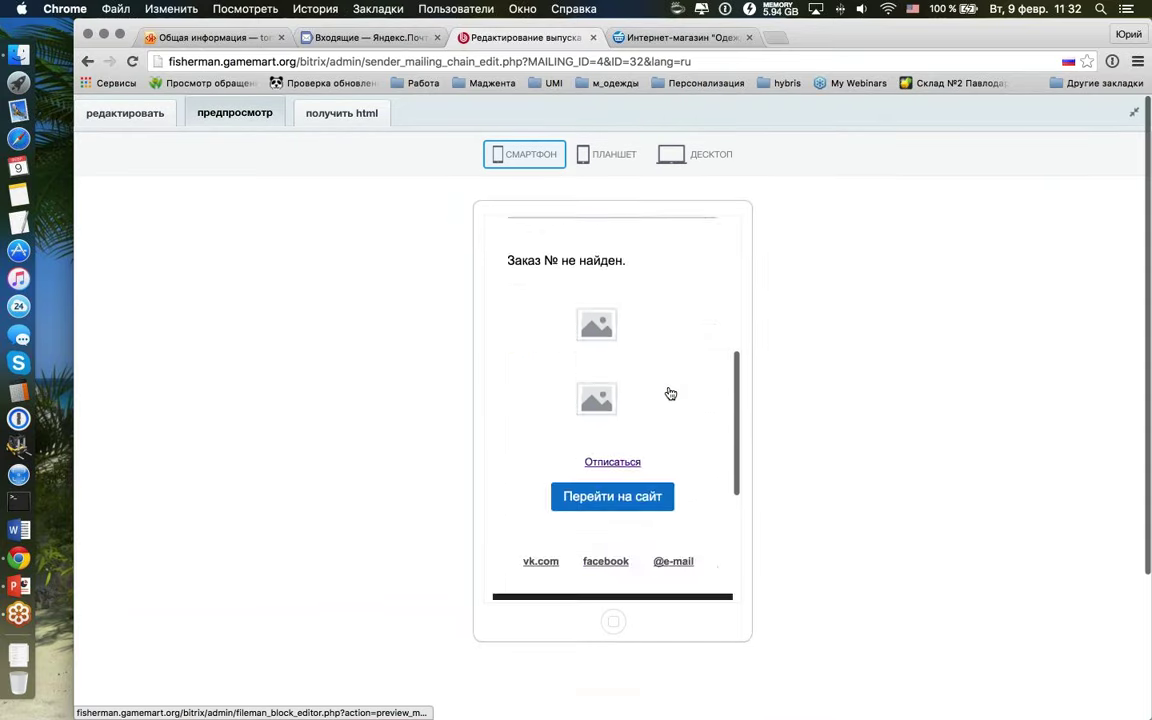
scroll(666, 393, "up", 7)
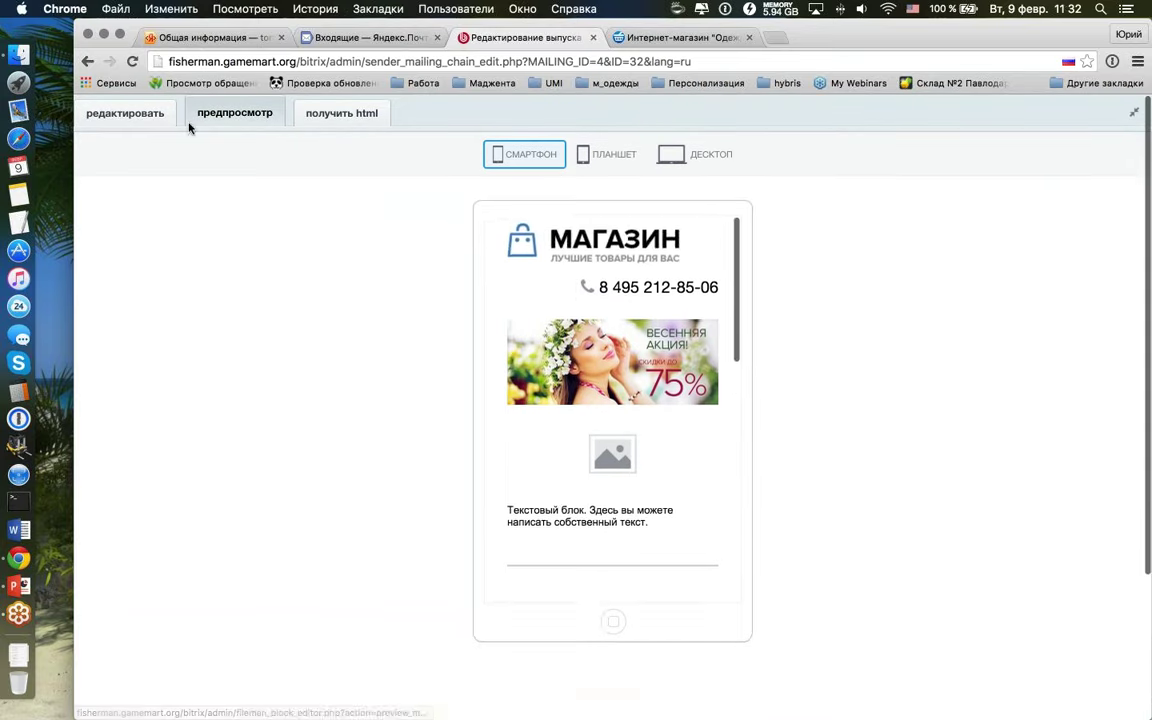
Step: Return to editing, insert a news list block just above the order block and set its number of news per page to 4
left_click(125, 119)
scroll(975, 425, "down", 5)
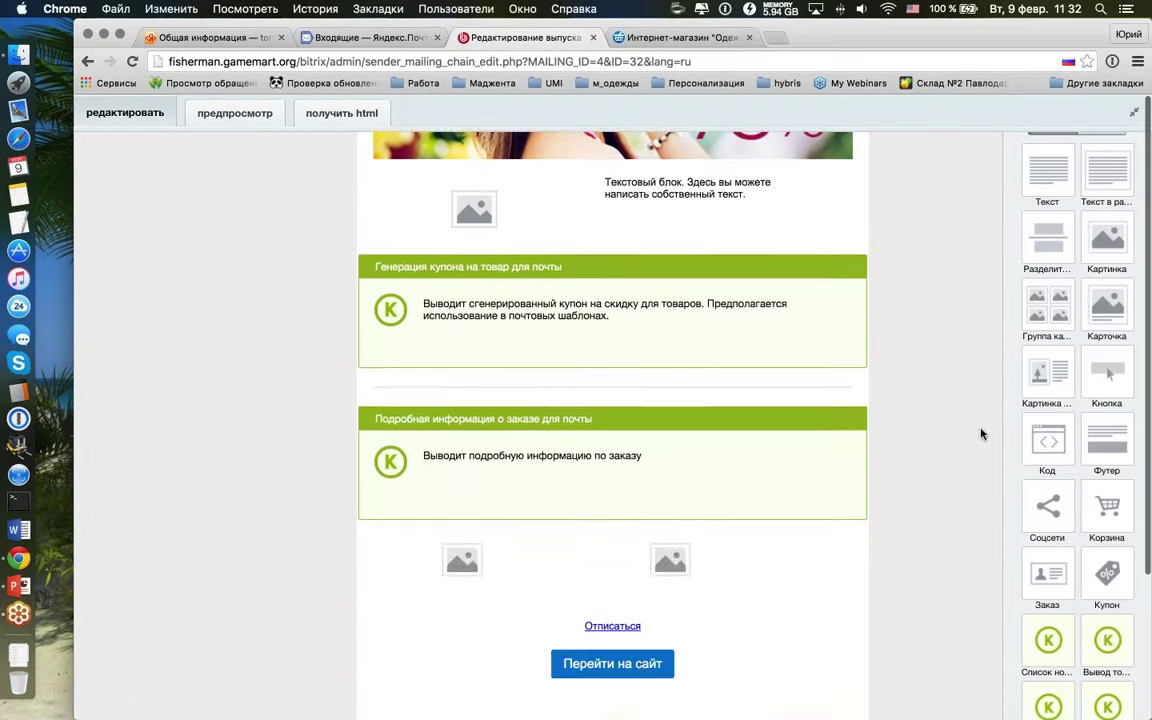
left_click_drag(1048, 640, 658, 400)
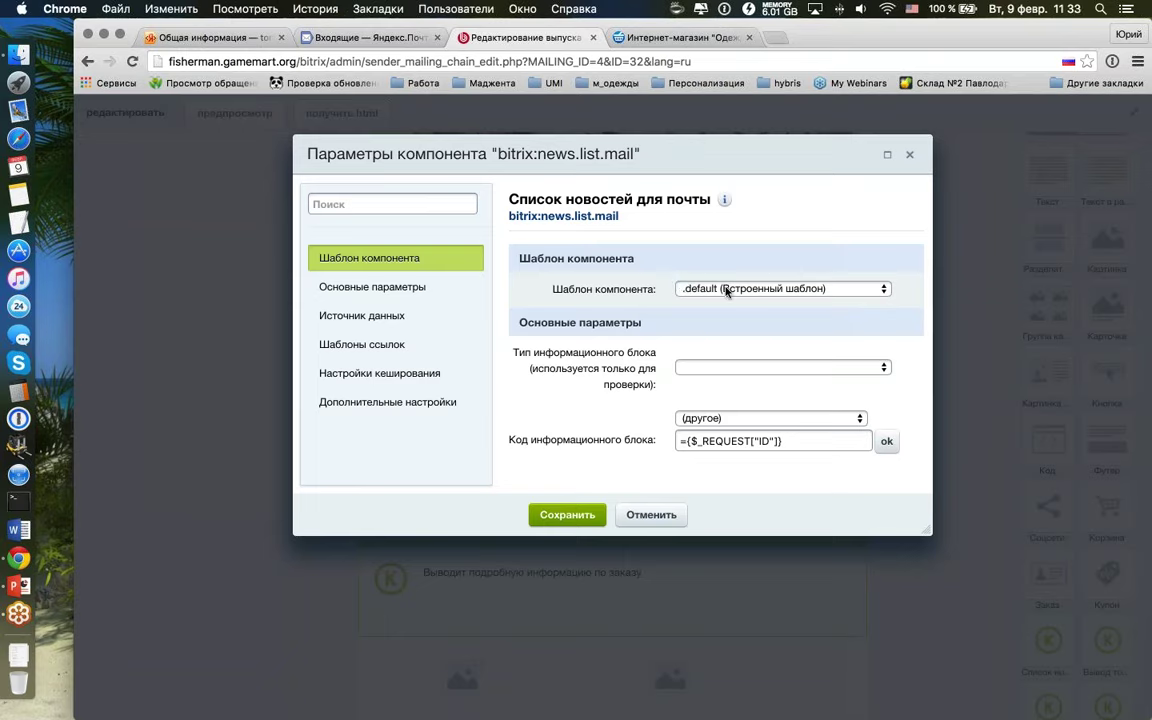
scroll(640, 400, "down", 2)
scroll(624, 395, "down", 5)
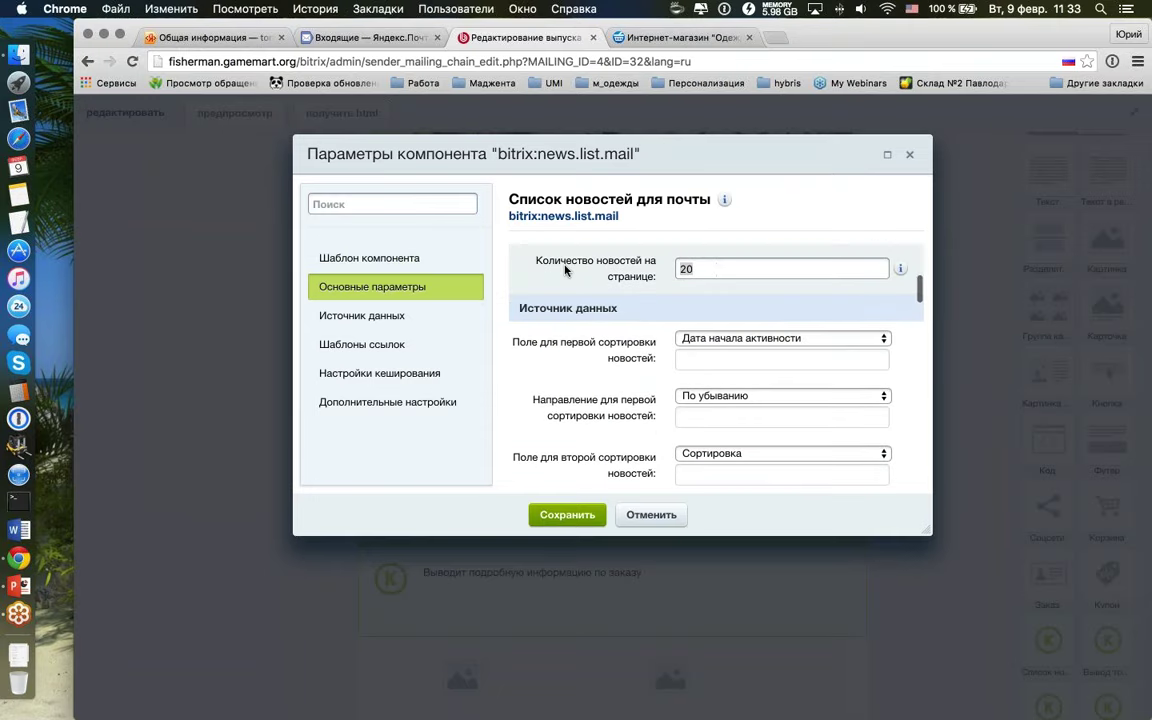
type("4")
Step: Set the news list's first sort field to ID and its sort direction to ascending (По возрастанию)
left_click(728, 339)
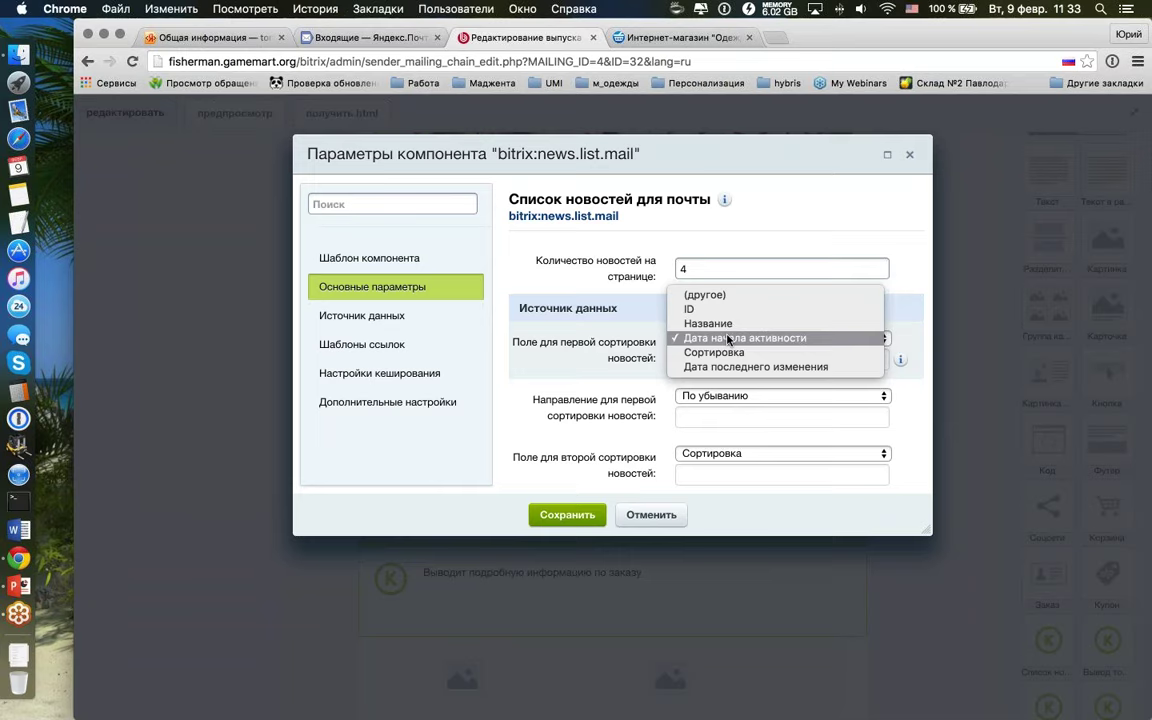
left_click(716, 311)
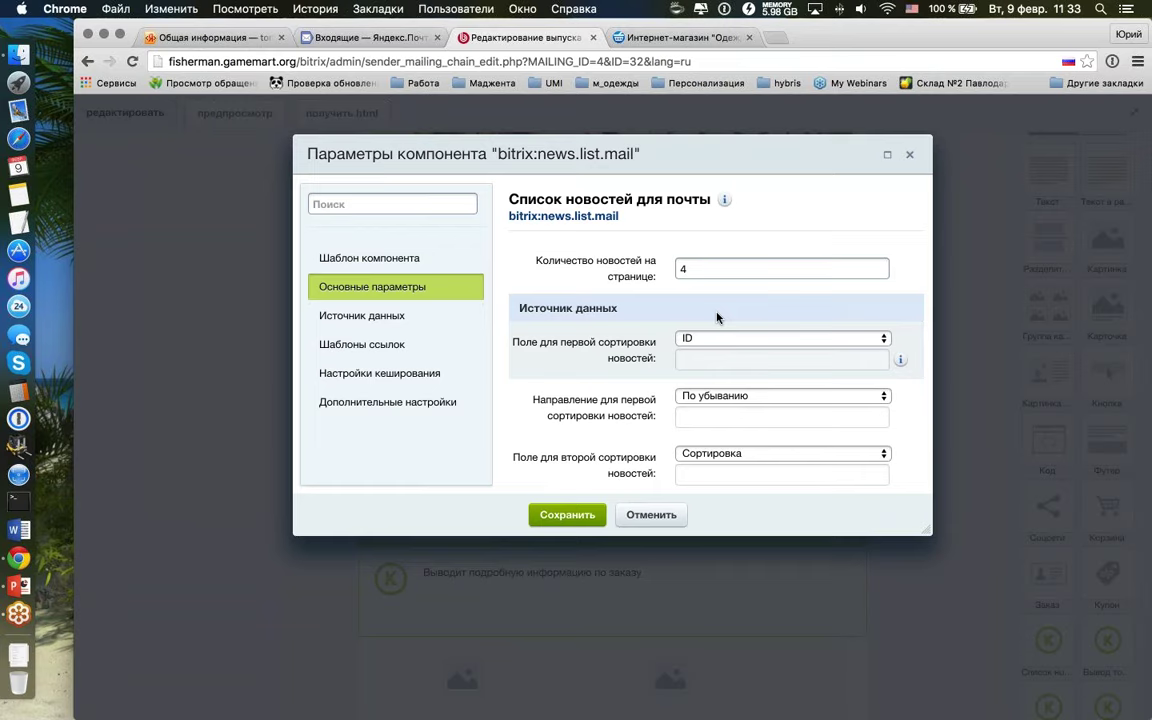
left_click(712, 395)
left_click(724, 382)
Step: Set the news list's infoblock type to [fishermanspb_ru] Инфоблок fishermanspb and its infoblock code to Рыболовы СПБ и КЁНИГА
scroll(685, 322, "up", 5)
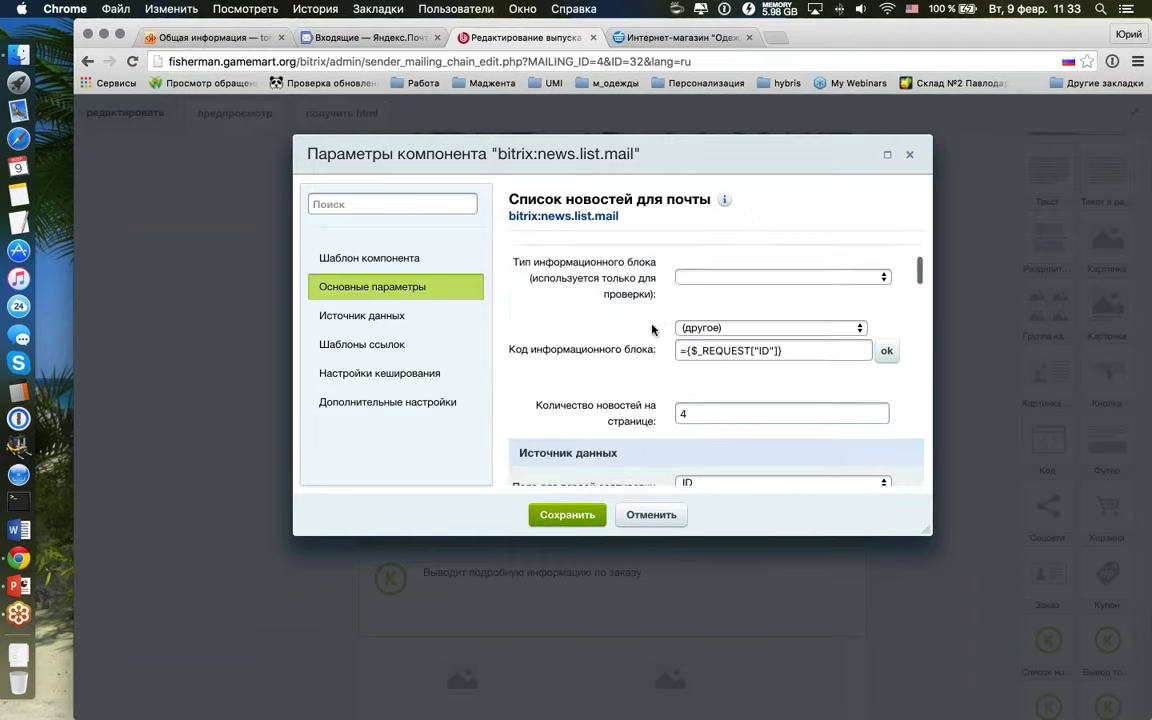
left_click(722, 367)
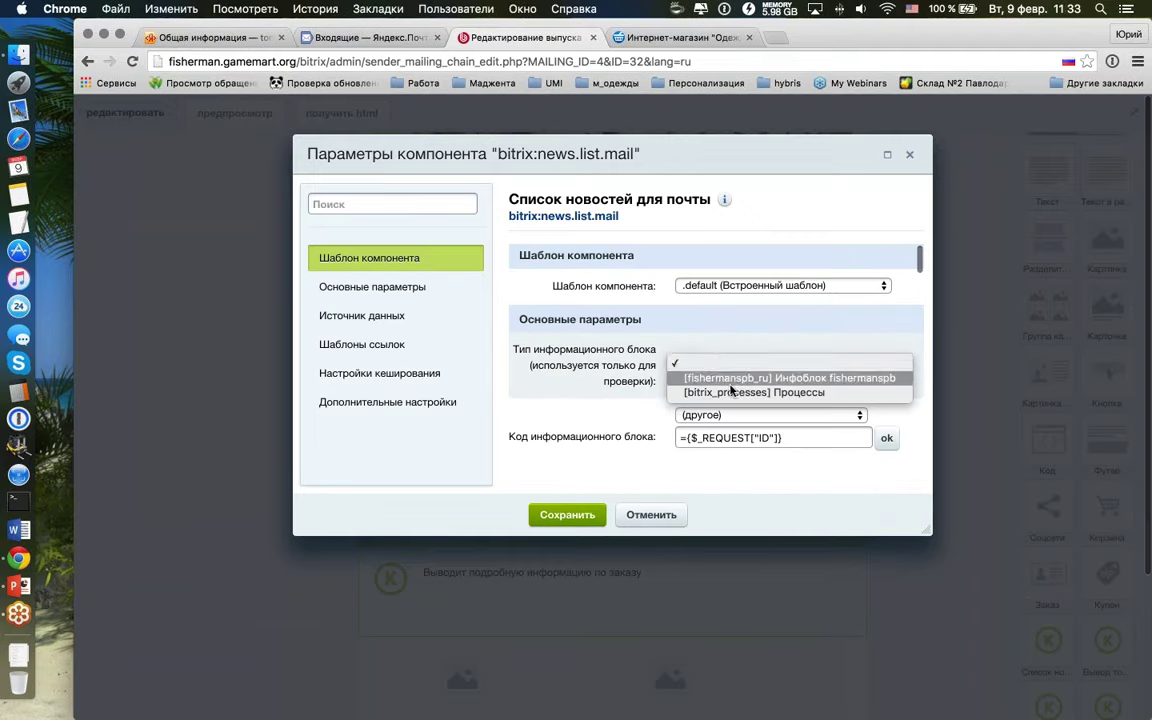
left_click(739, 379)
scroll(612, 368, "down", 5)
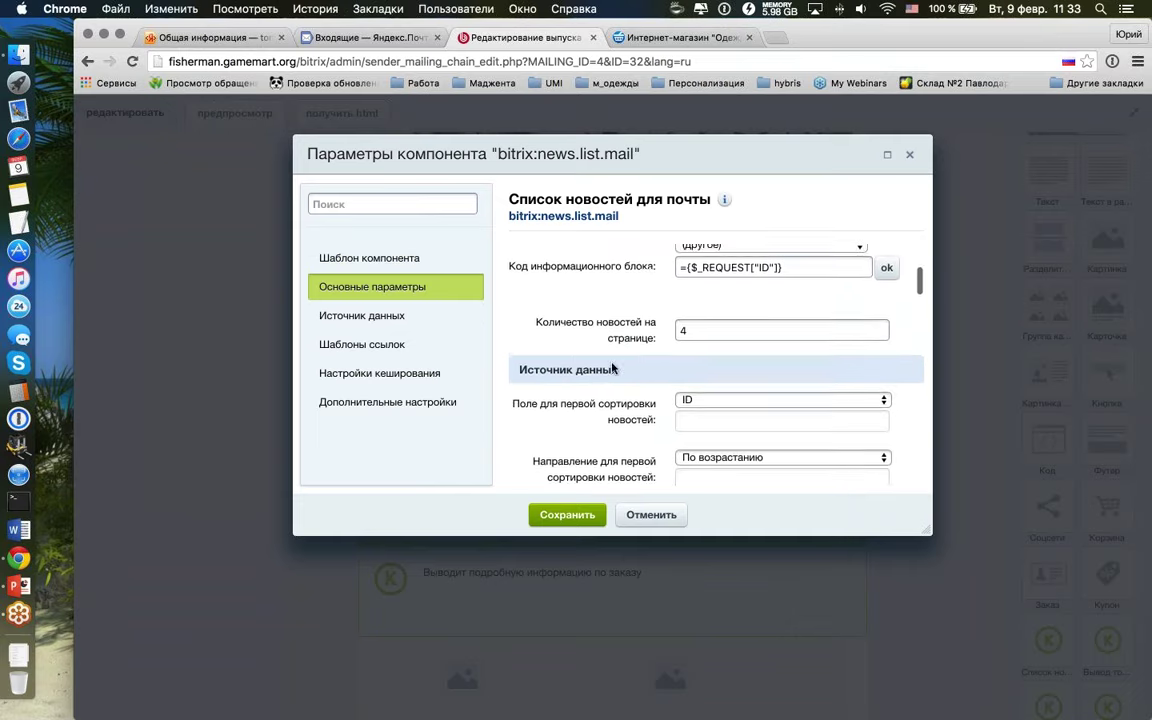
left_click(690, 388)
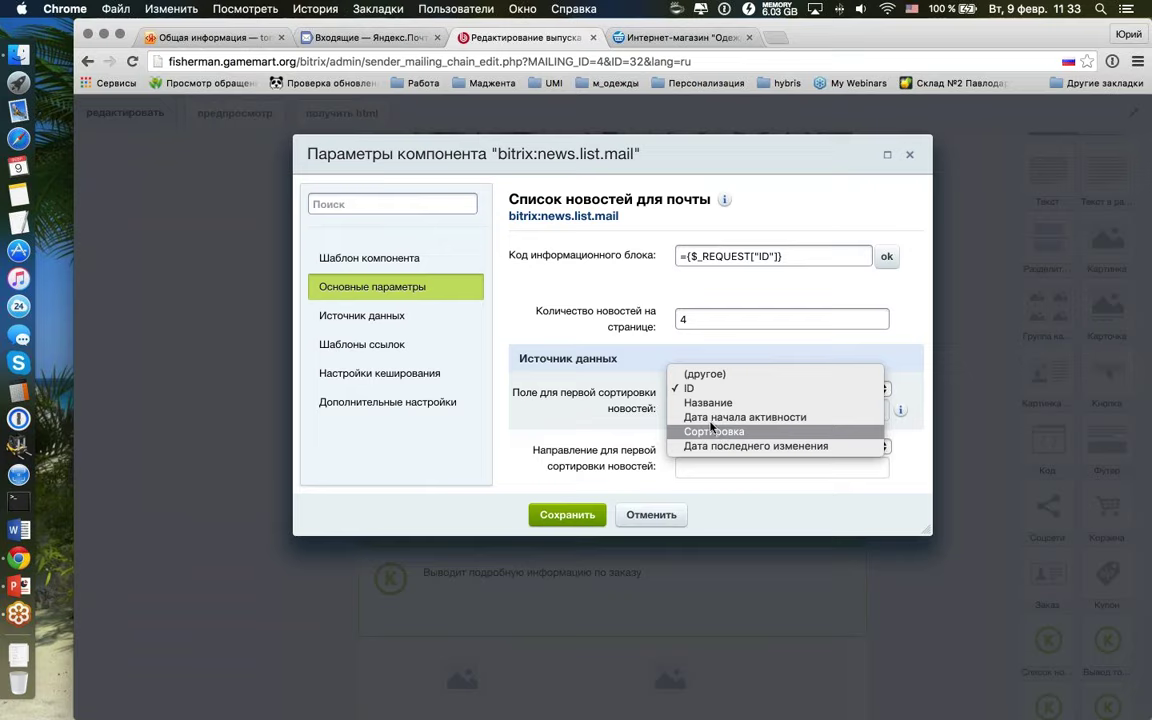
left_click(667, 300)
scroll(665, 302, "up", 5)
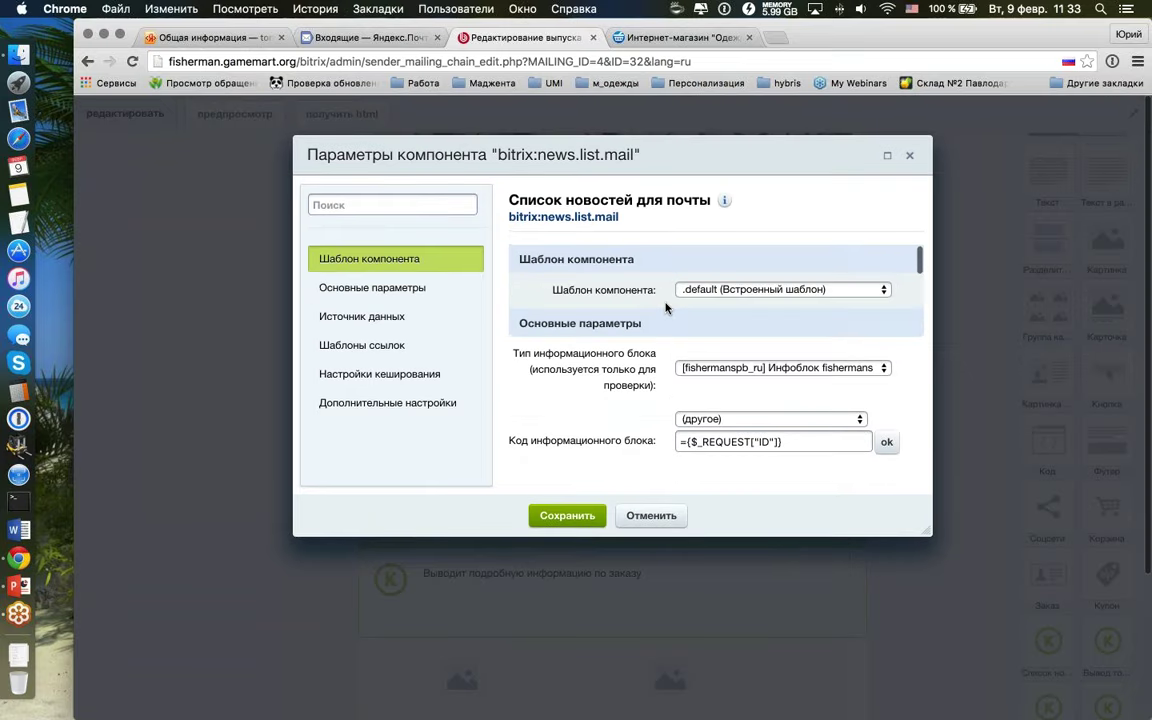
left_click(768, 418)
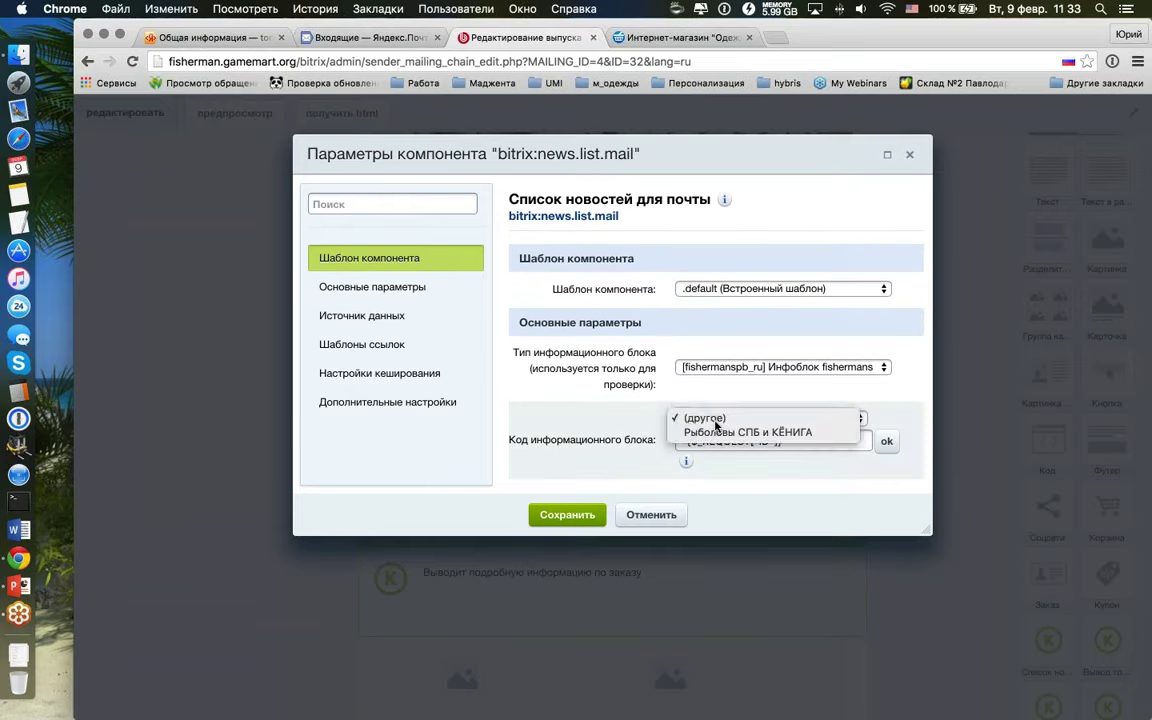
left_click(752, 430)
Step: Keep ID as the first sort field, set its sort direction to descending (По убыванию) and save the news list parameters
scroll(587, 381, "down", 3)
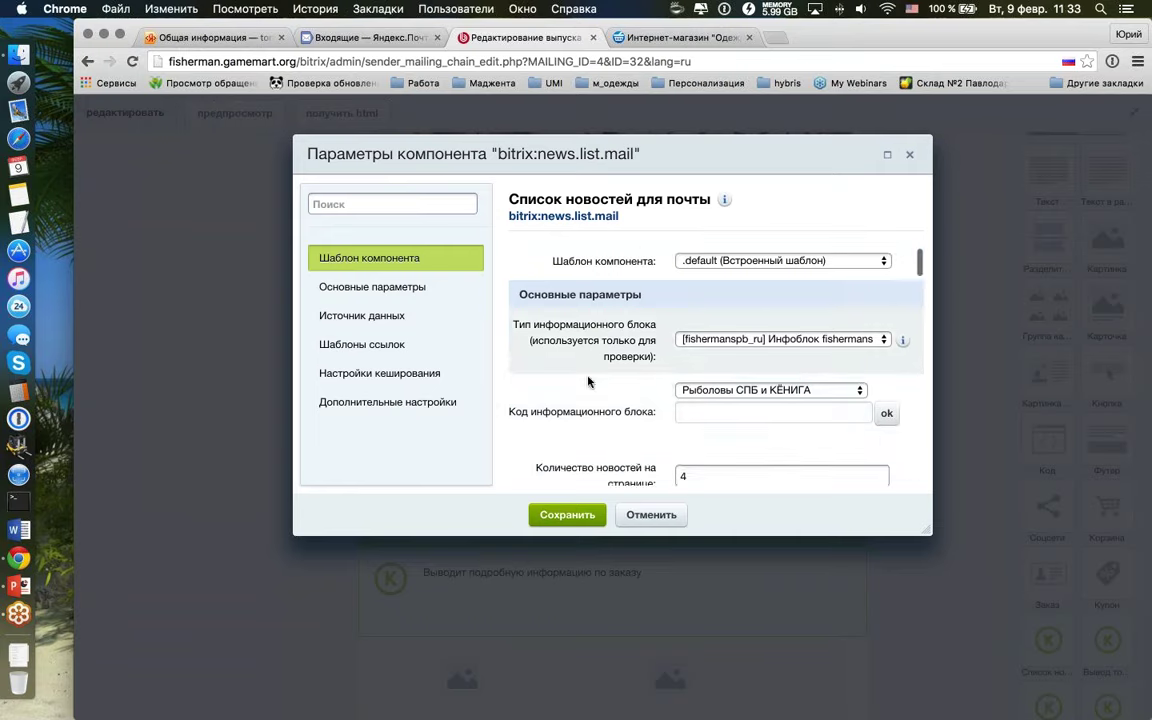
scroll(588, 381, "down", 5)
scroll(748, 287, "up", 6)
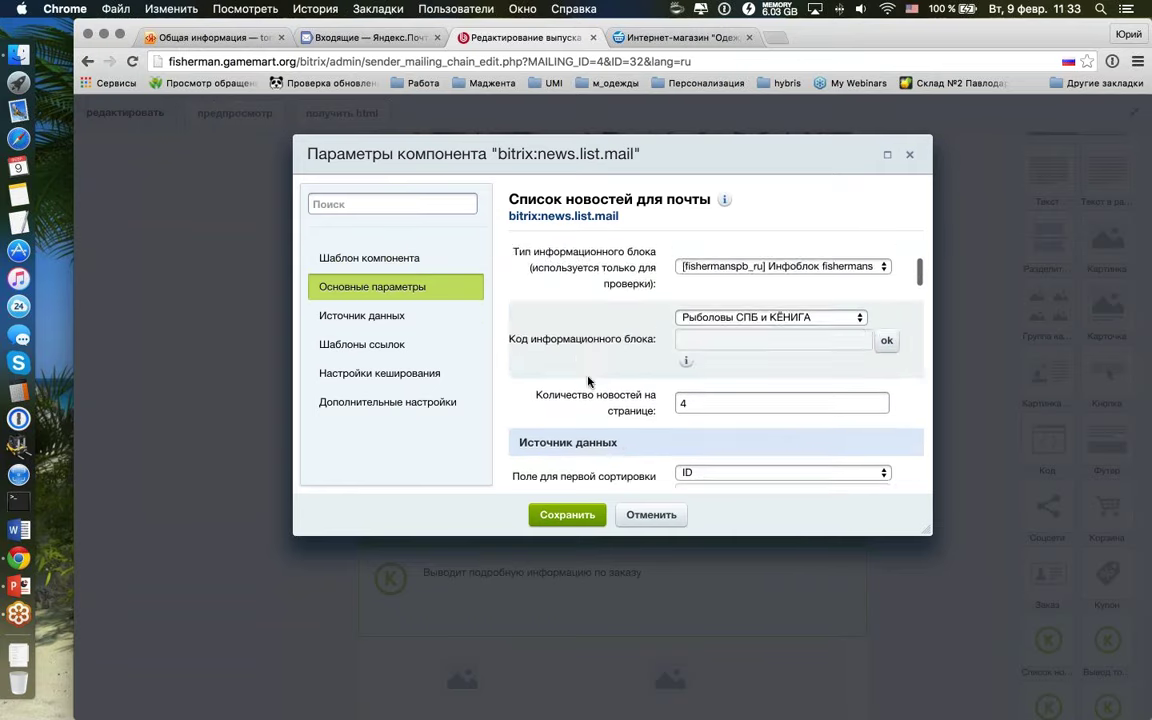
scroll(650, 340, "down", 2)
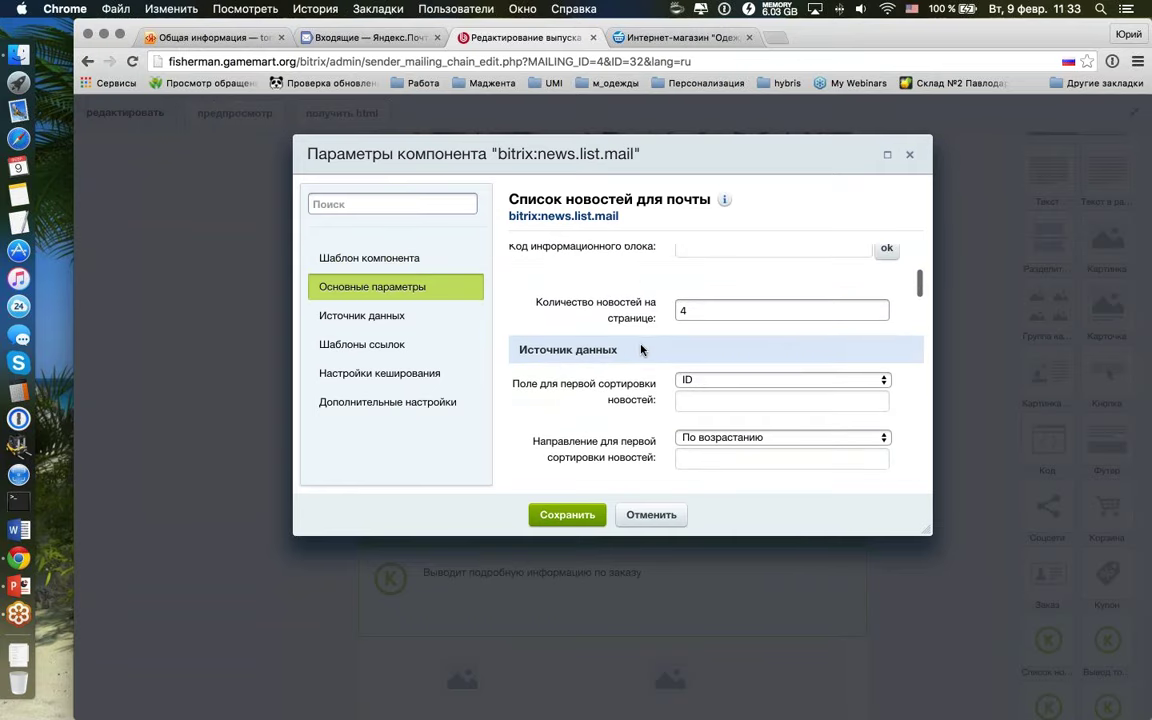
left_click(703, 386)
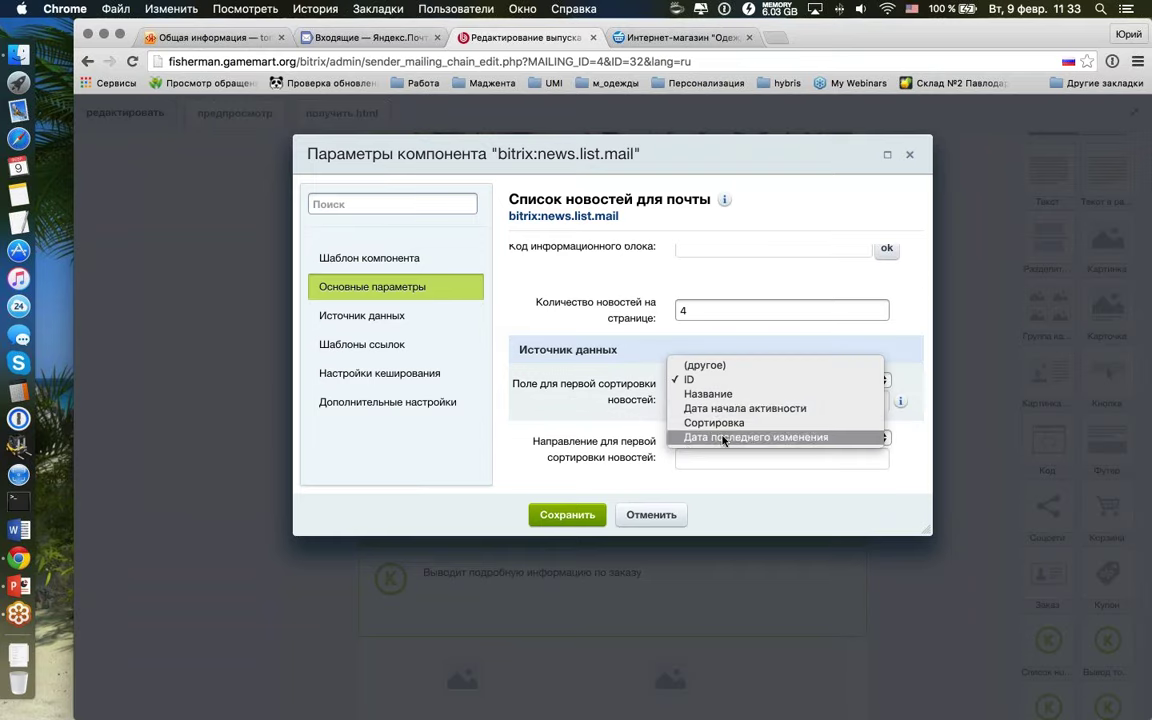
left_click(700, 380)
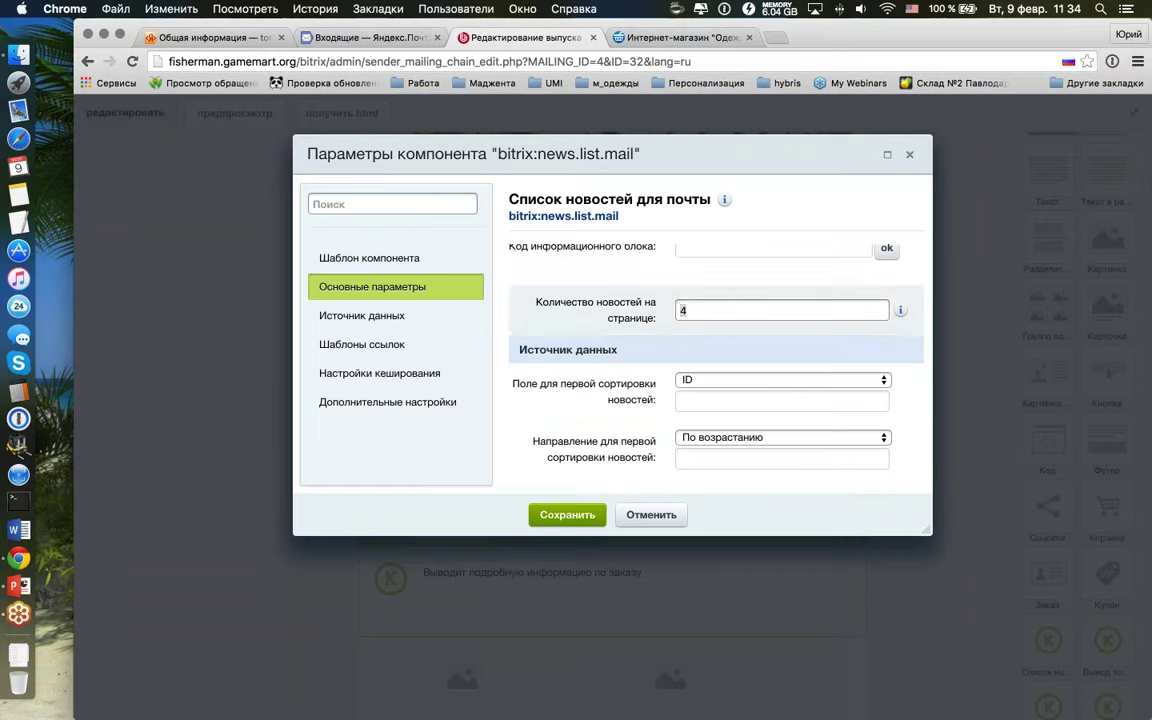
left_click(715, 440)
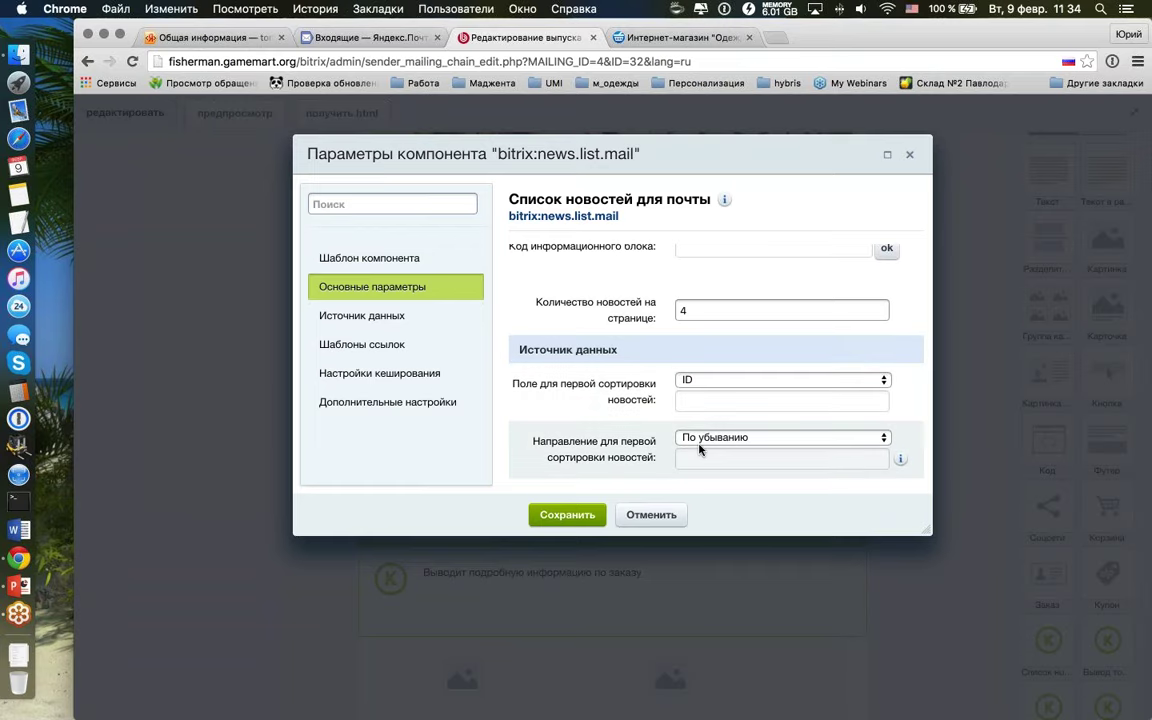
scroll(600, 412, "down", 5)
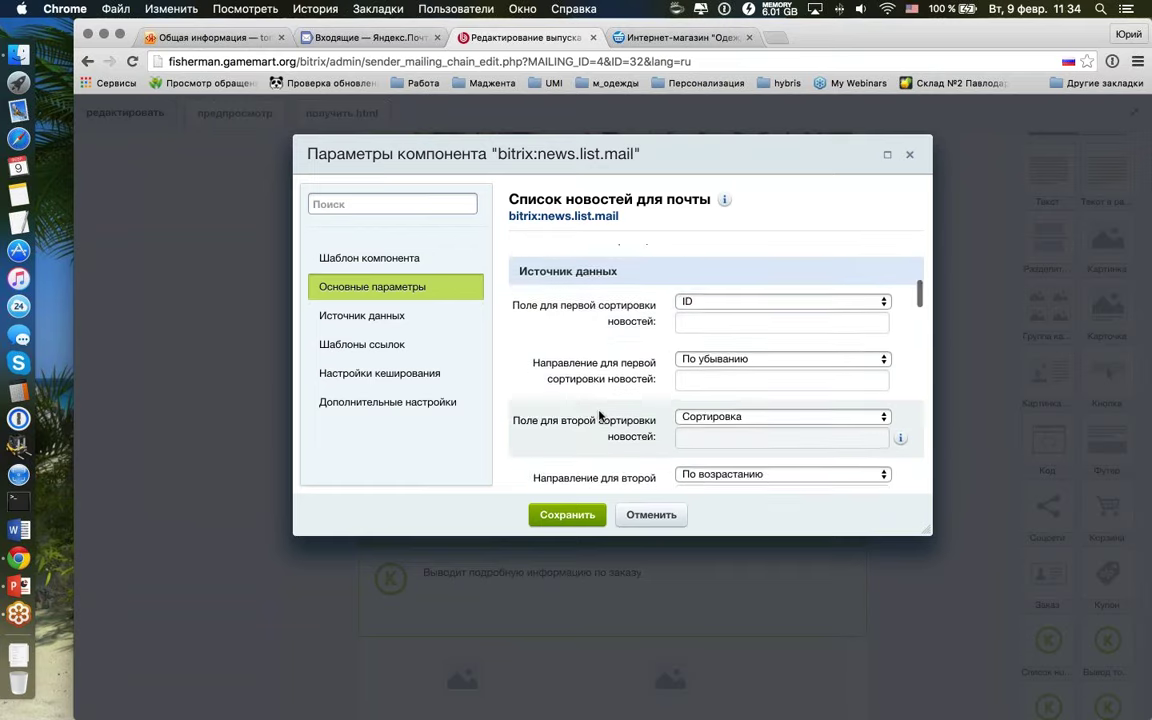
scroll(600, 415, "up", 5)
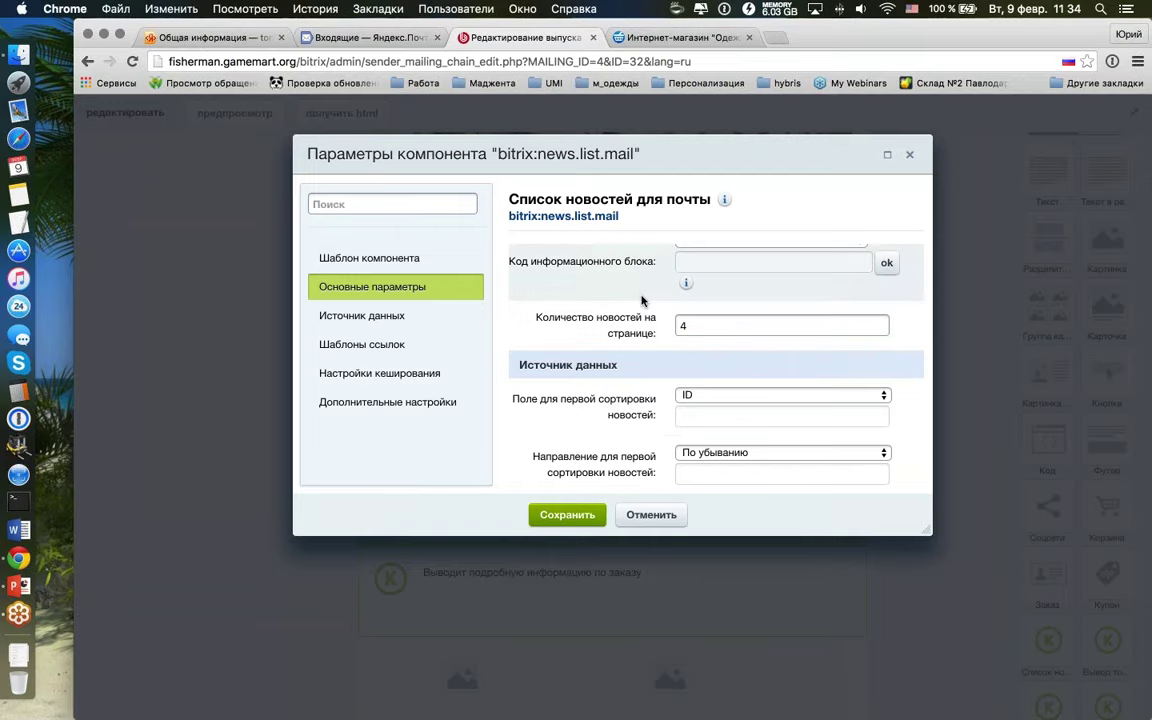
left_click(580, 440)
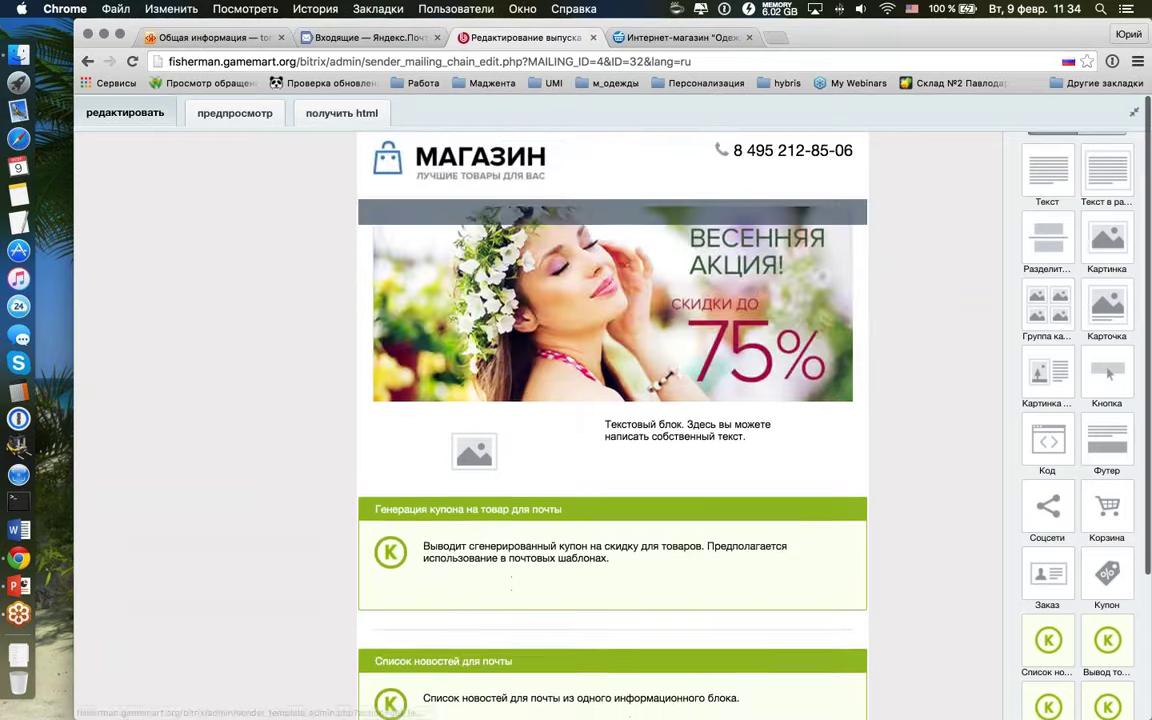
Step: Preview the letter in the smartphone view and examine the news articles from the first one down to the order block
left_click(235, 113)
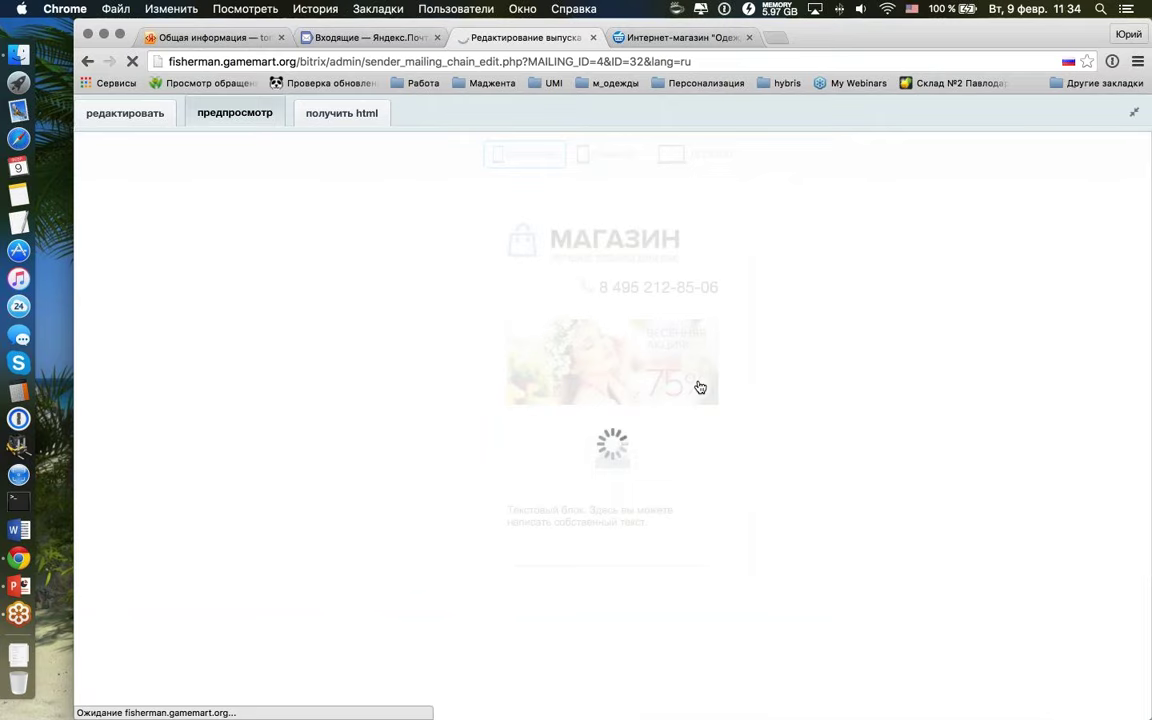
scroll(700, 387, "down", 5)
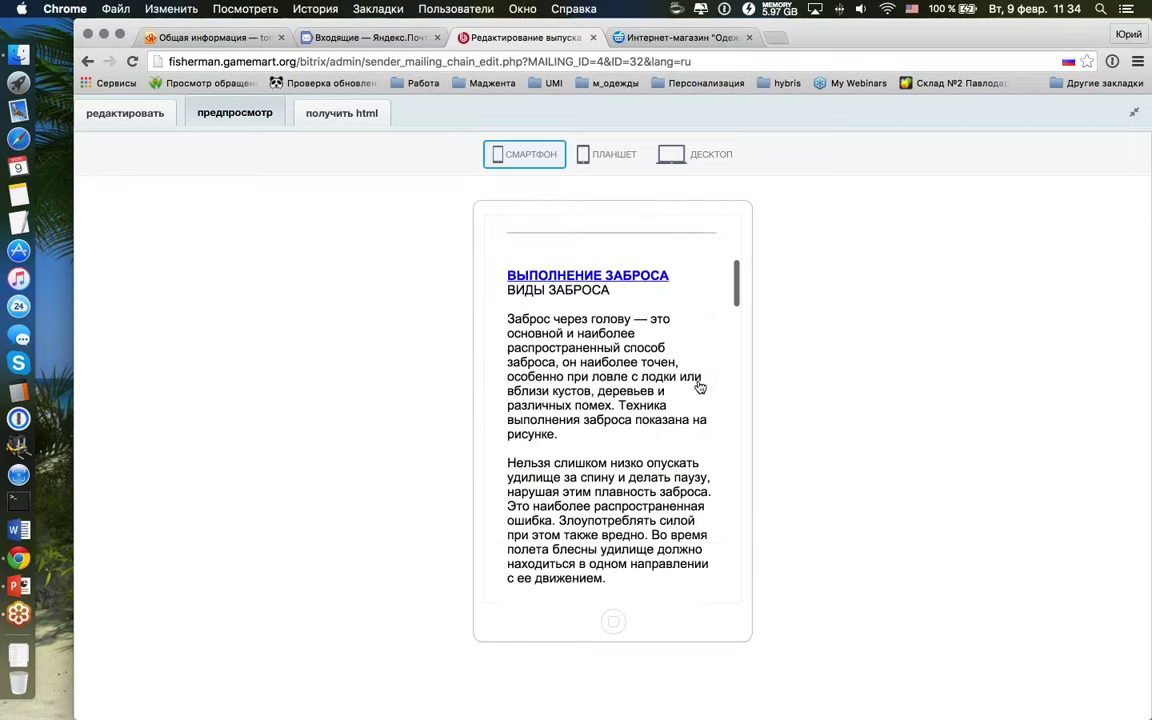
scroll(700, 387, "down", 5)
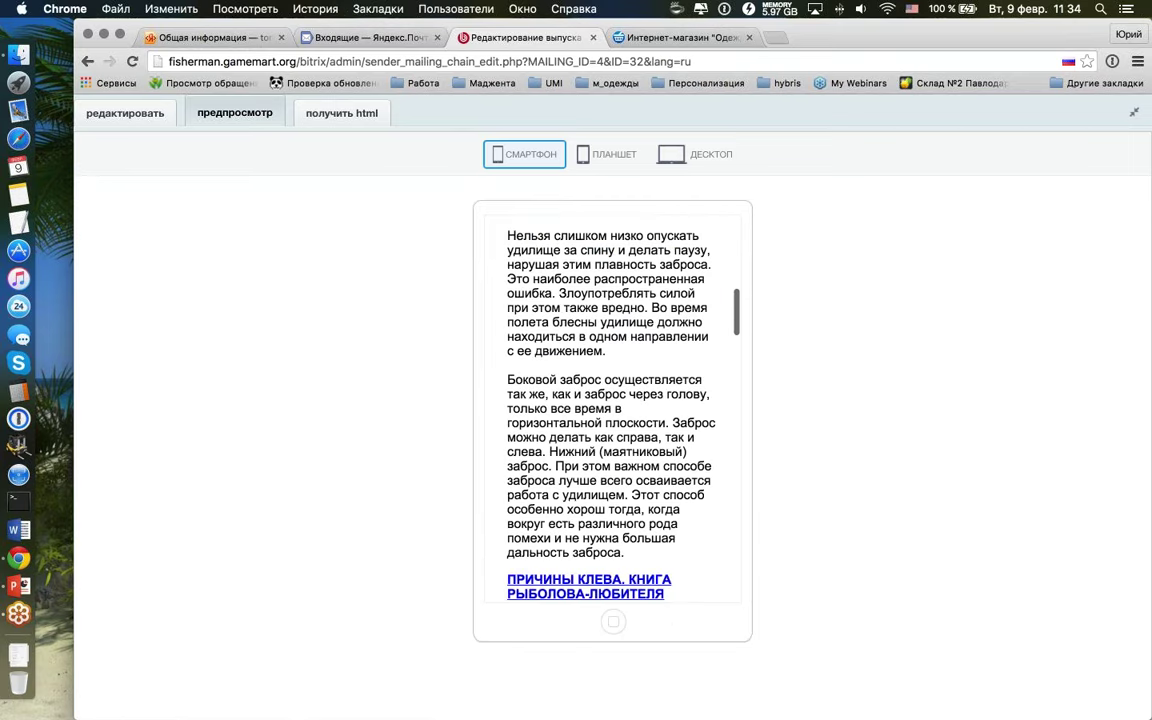
scroll(610, 400, "down", 10)
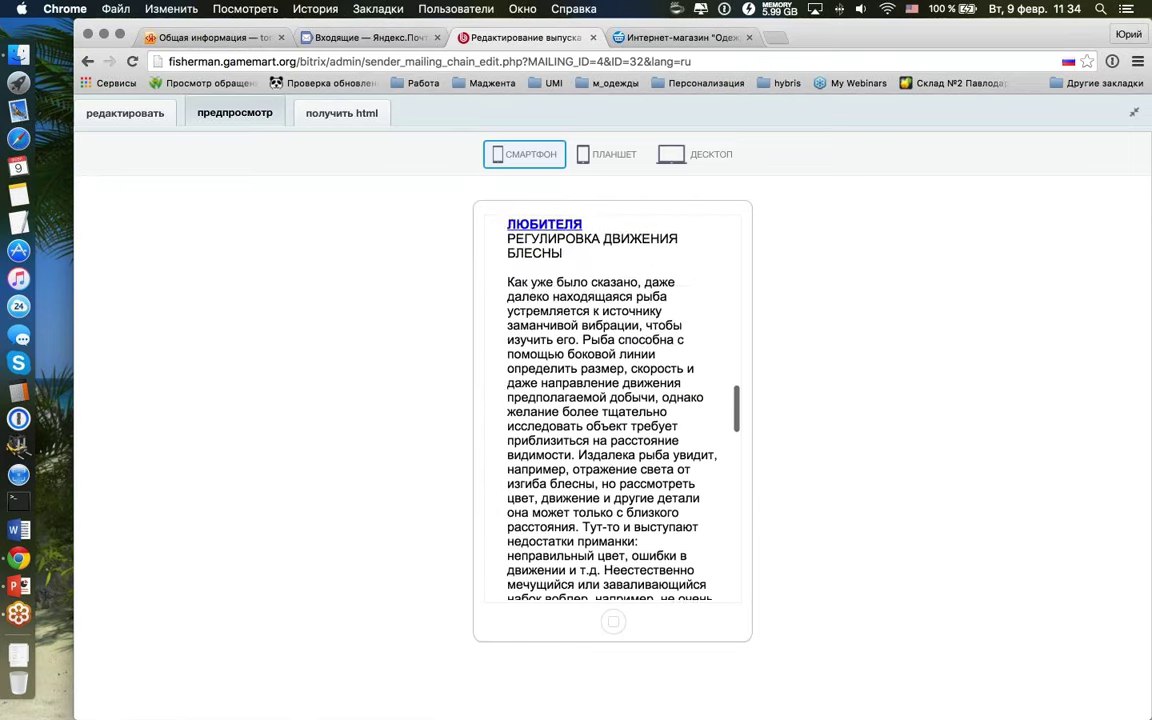
scroll(664, 395, "down", 10)
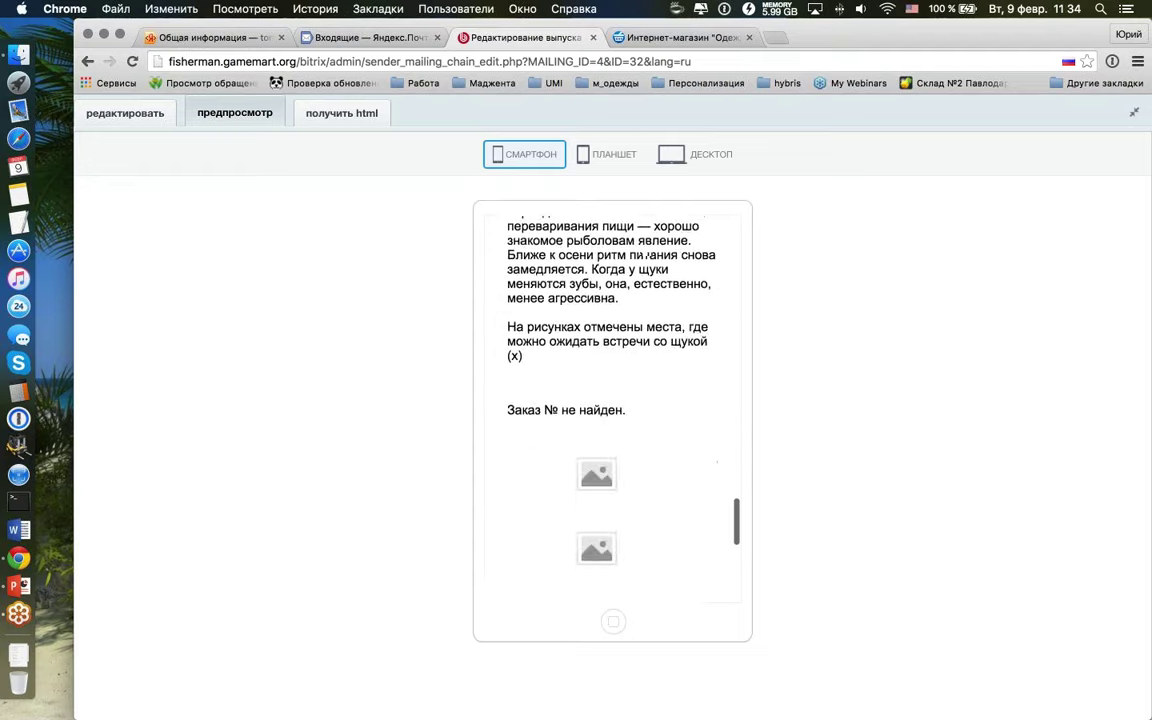
scroll(646, 256, "up", 10)
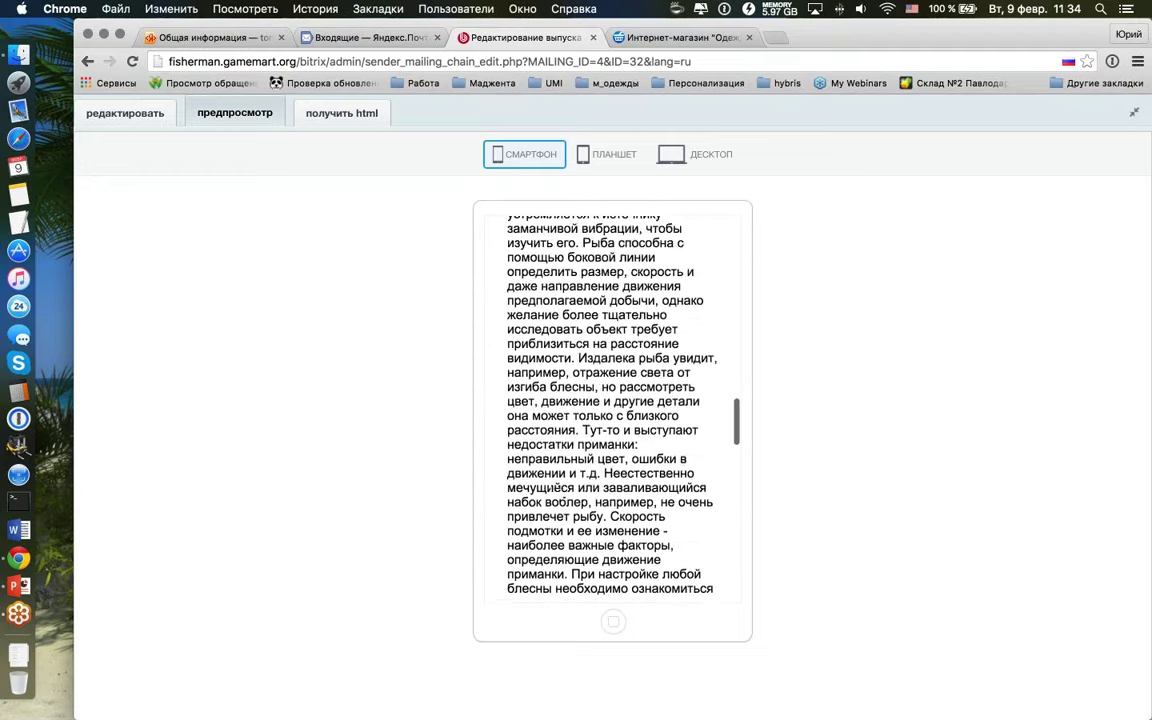
scroll(612, 410, "up", 10)
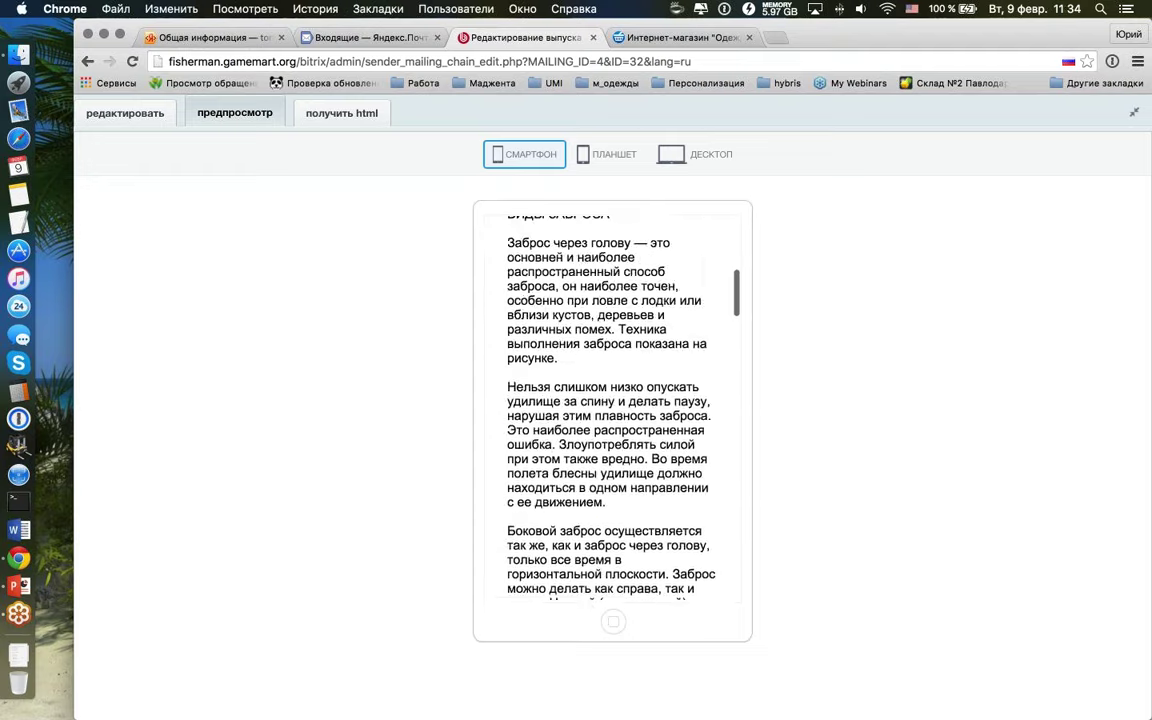
scroll(612, 410, "up", 3)
scroll(612, 410, "down", 10)
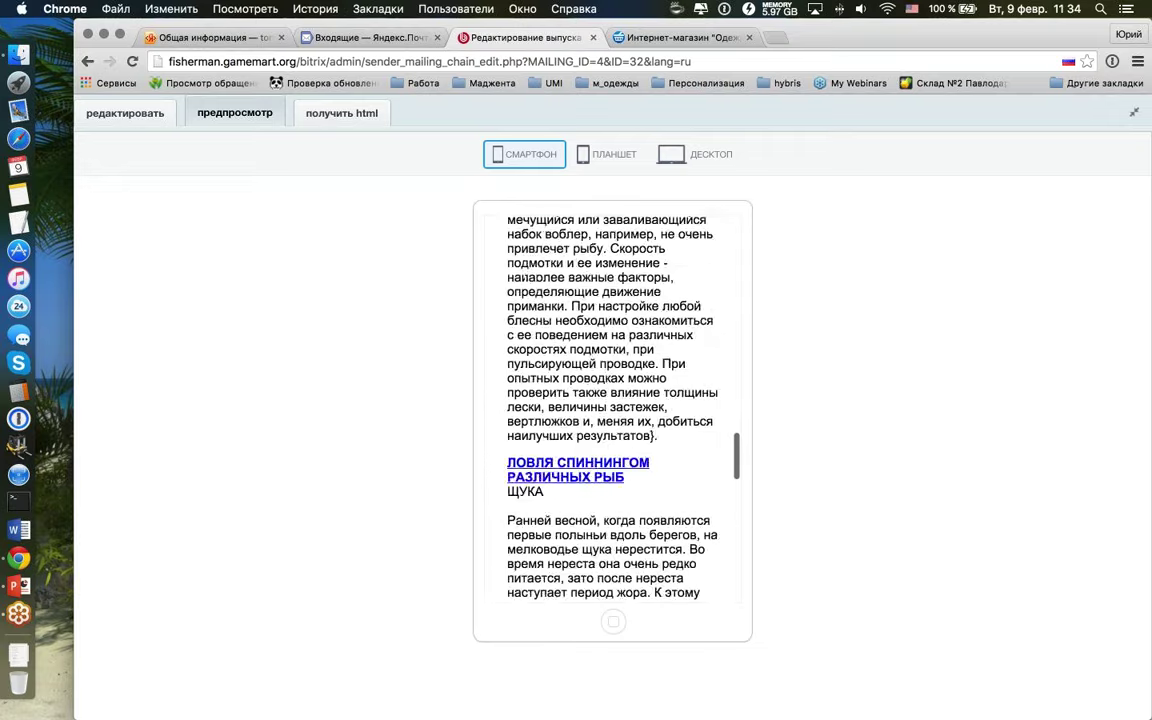
scroll(612, 410, "down", 15)
scroll(612, 410, "up", 15)
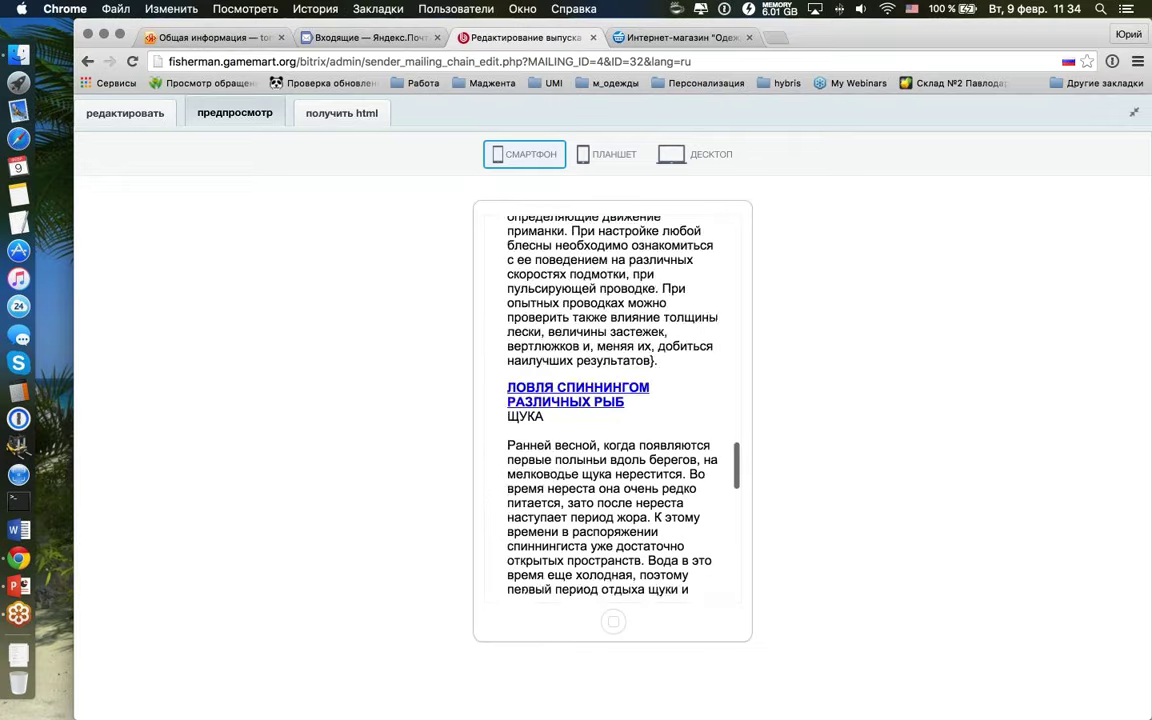
scroll(612, 400, "up", 15)
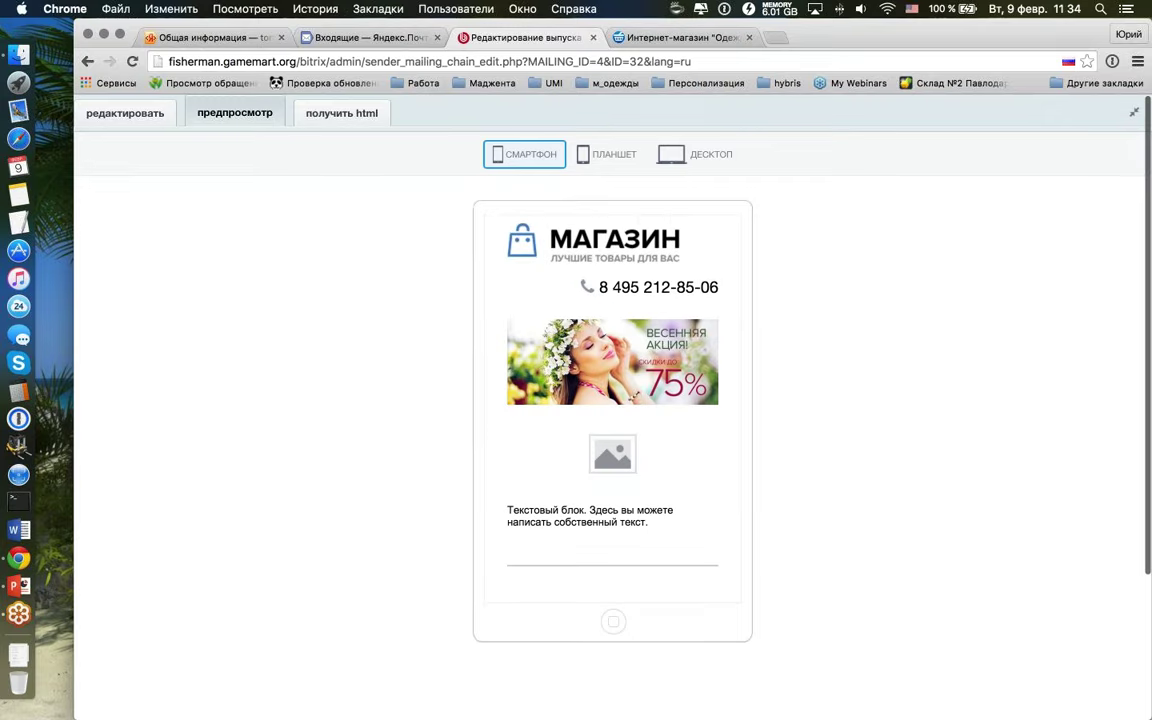
Step: Return to editing, insert a product output block (Вывод товаров для почты) between the coupon block and the divider, and close its parameters without entering product IDs
left_click(125, 113)
scroll(915, 368, "down", 3)
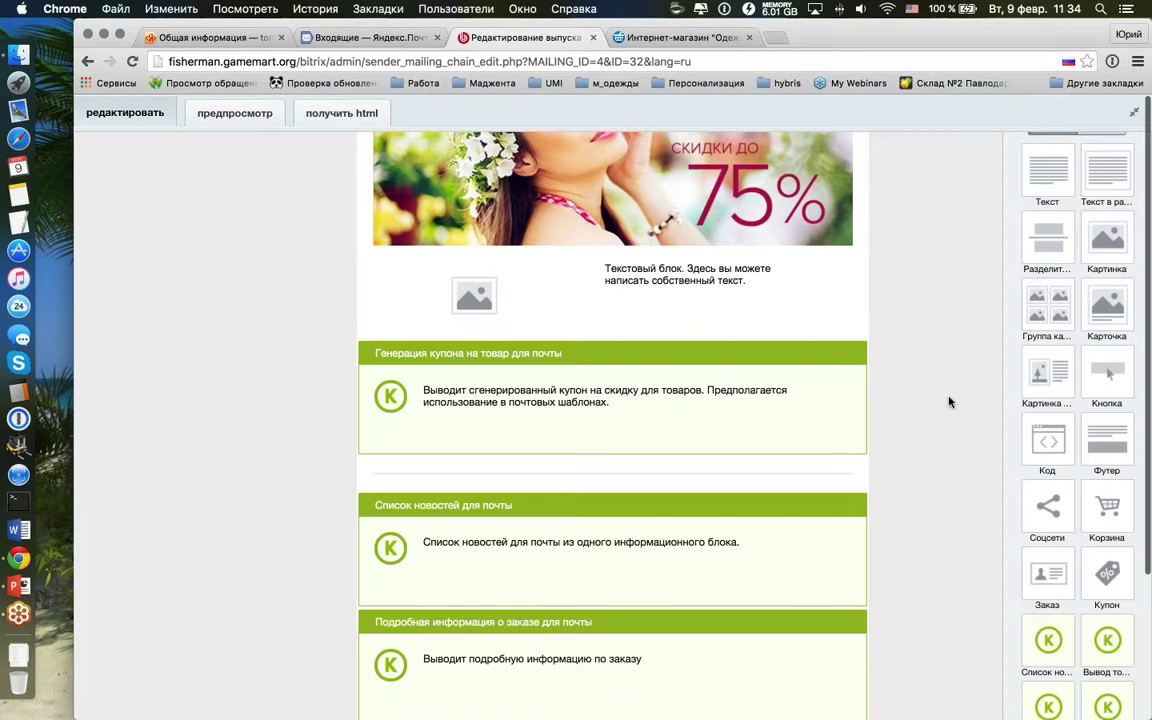
left_click_drag(1104, 643, 640, 478)
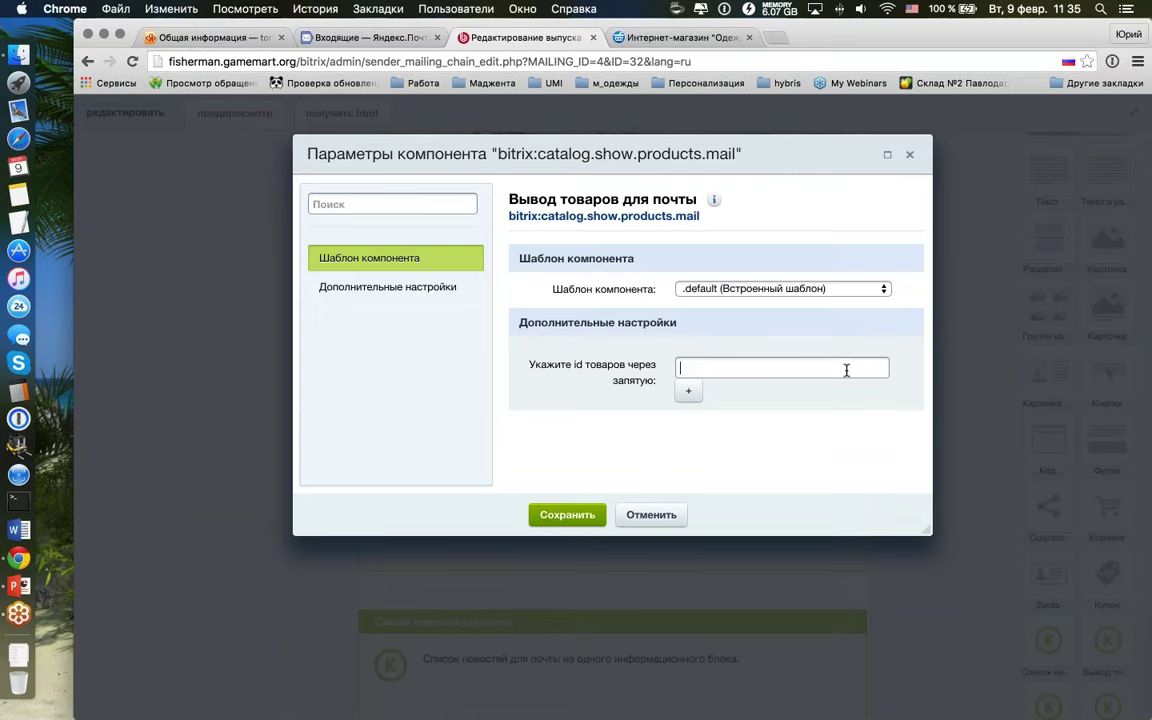
left_click(694, 366)
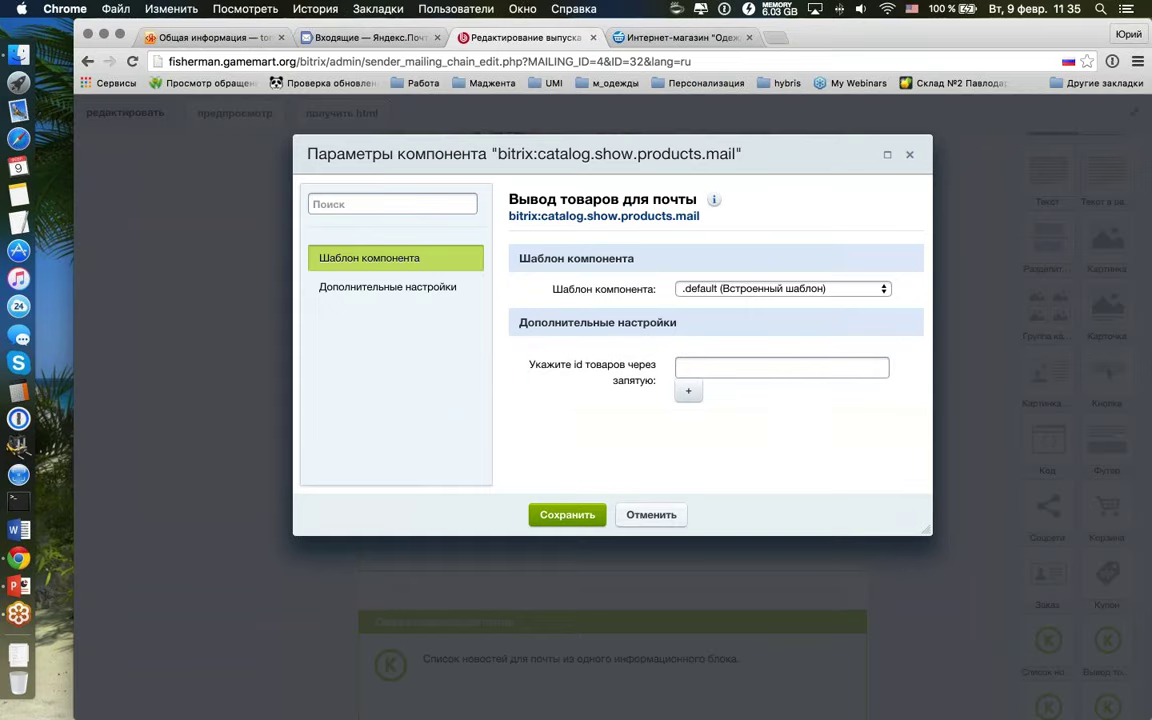
left_click(651, 514)
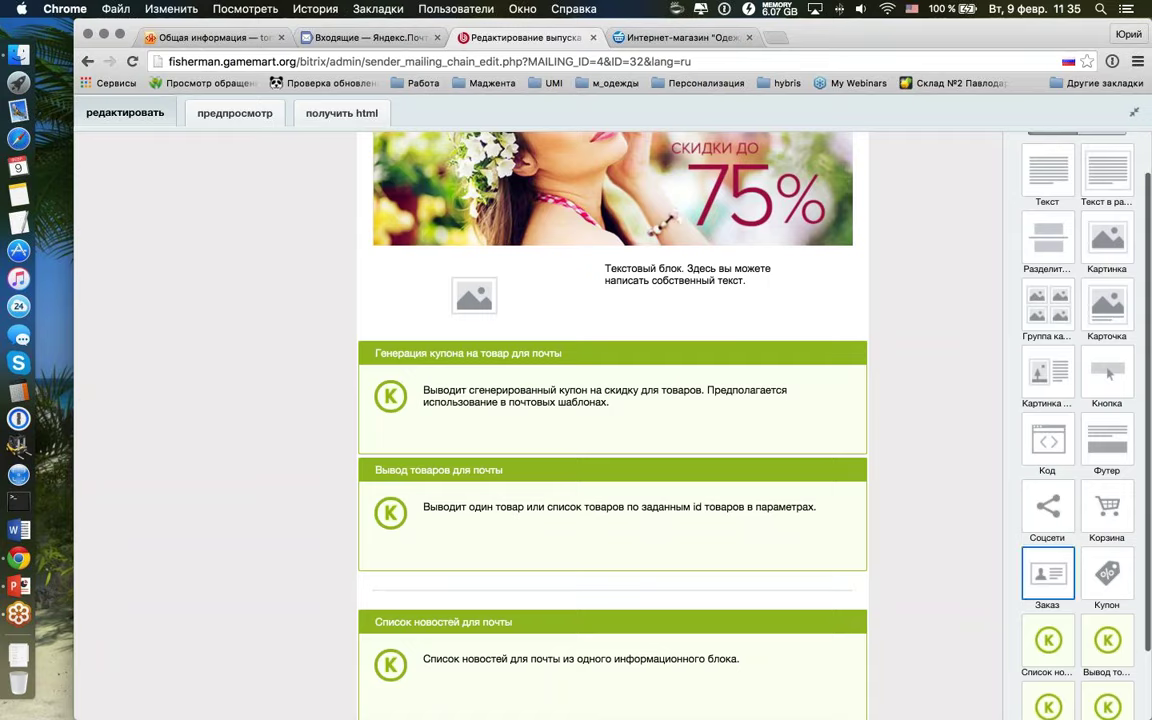
Step: Insert a personal recommendations block (Персональные рекомендации) just above the coupon block and save it with the user code {#USER_ID#}
left_click_drag(1048, 700, 580, 320)
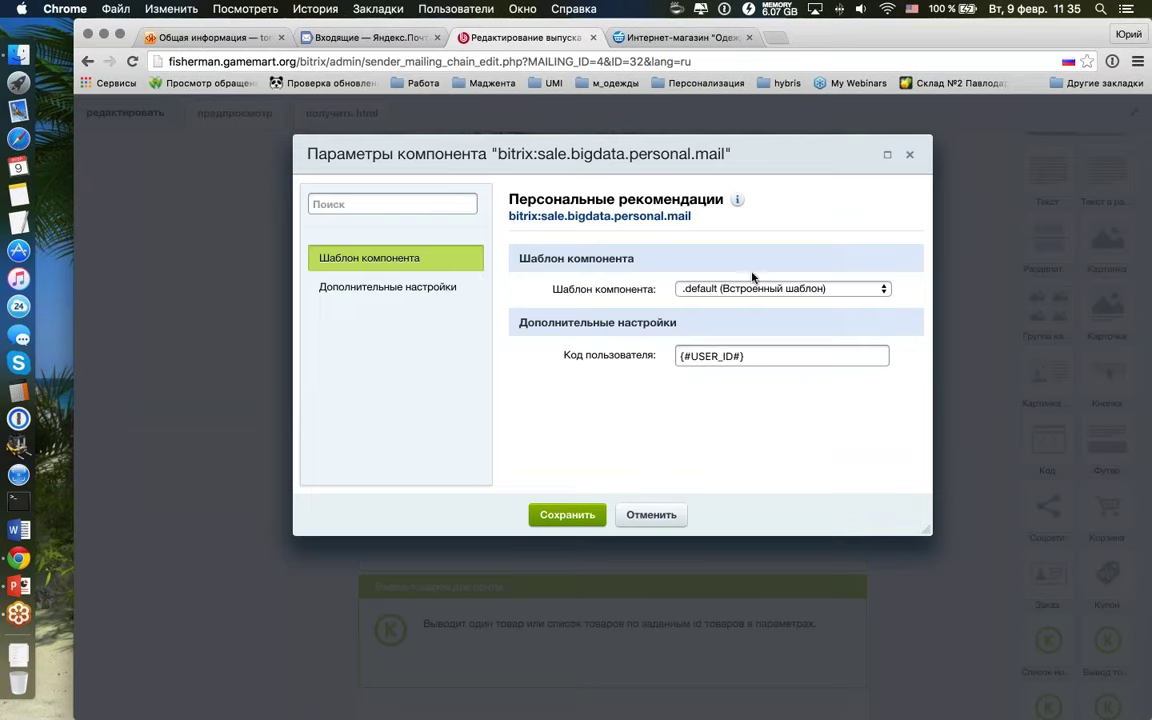
left_click_drag(759, 355, 675, 355)
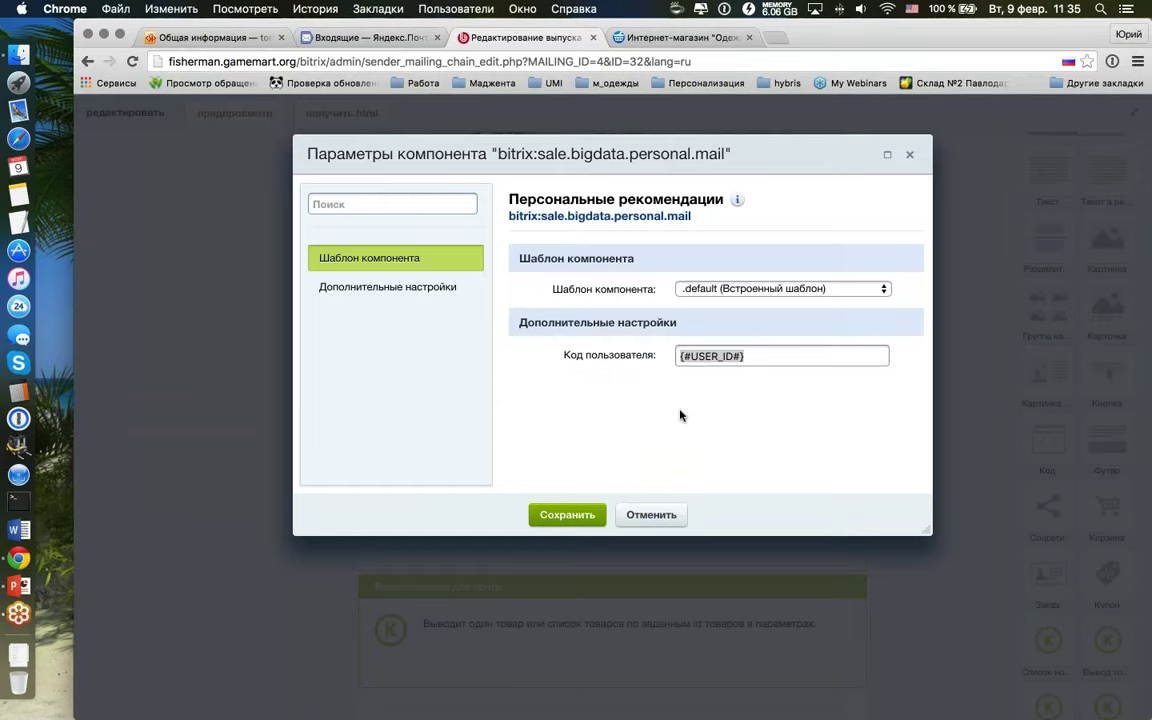
left_click(567, 514)
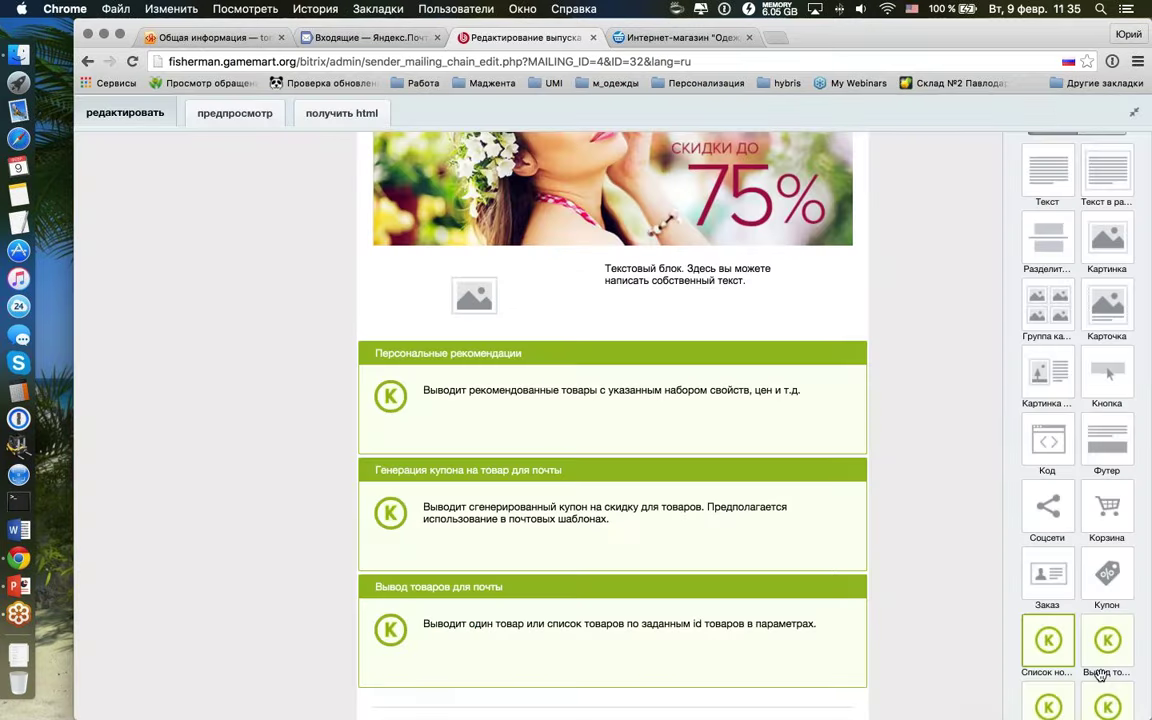
Step: Insert a related products block (Сопутствующие заказу товары) just above the personal recommendations block and close its parameters, leaving the order code {#ORDER_ID#}
left_click_drag(1107, 697, 669, 367)
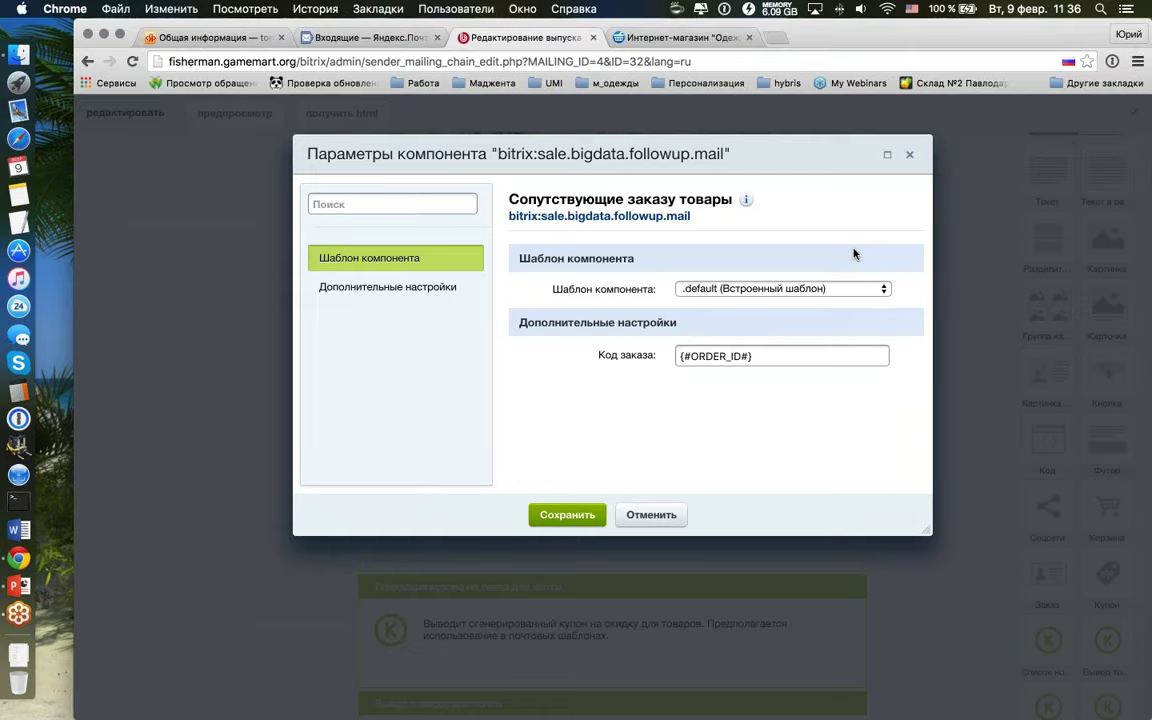
key("Escape")
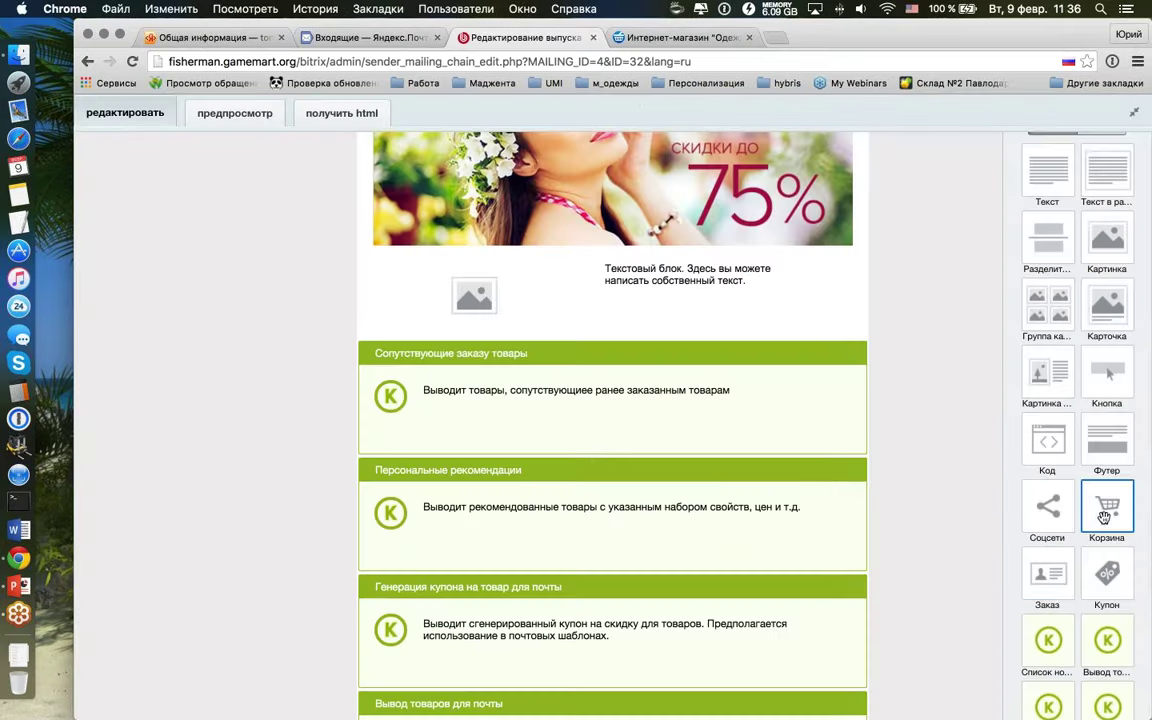
scroll(908, 468, "up", 5)
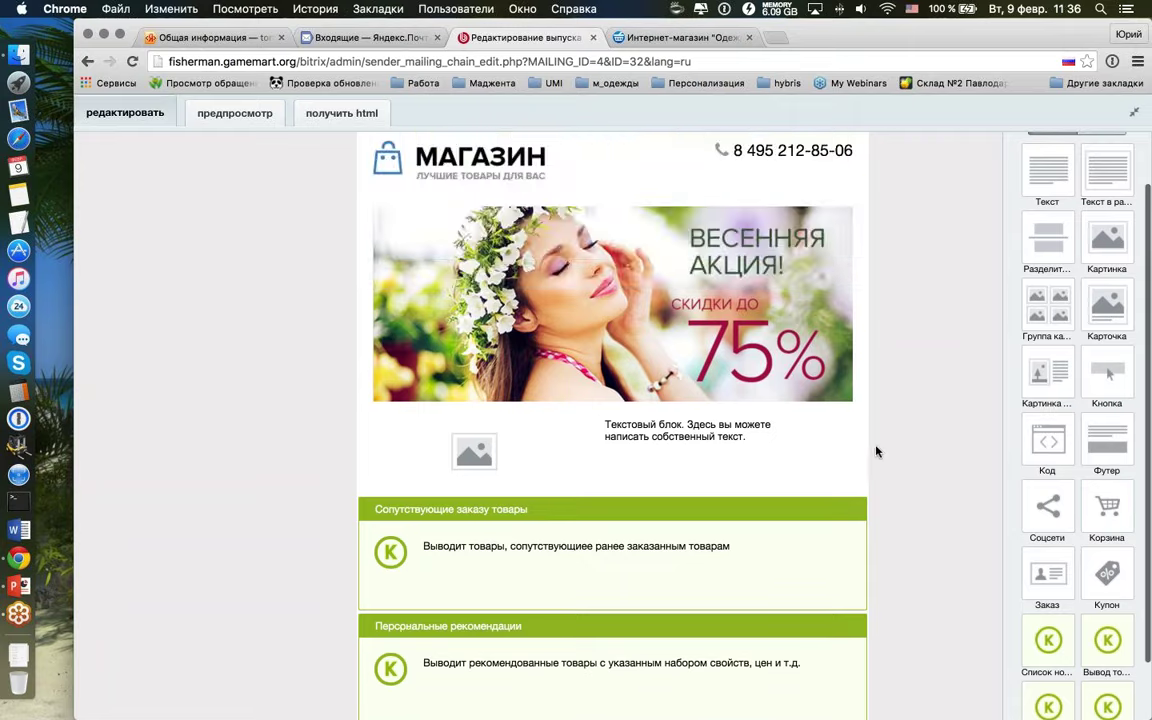
Step: Examine the assembled letter template from the header and banner down to the footer and back
scroll(892, 452, "down", 10)
scroll(890, 452, "down", 4)
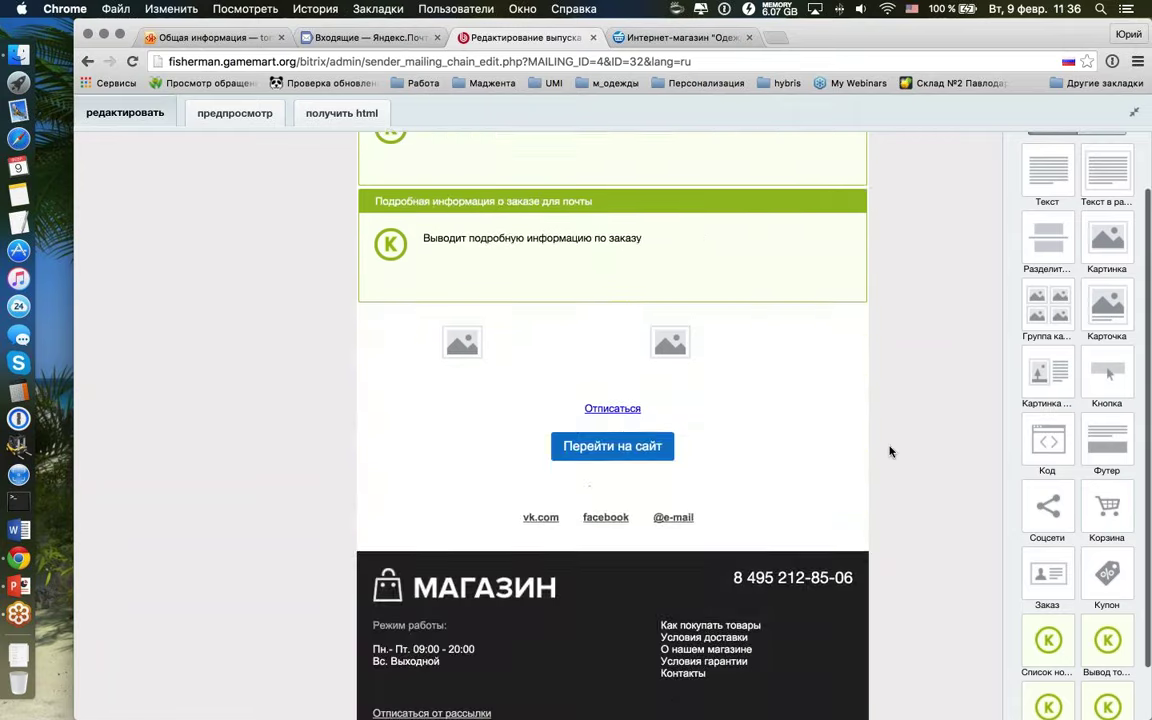
scroll(890, 452, "up", 3)
scroll(890, 452, "up", 5)
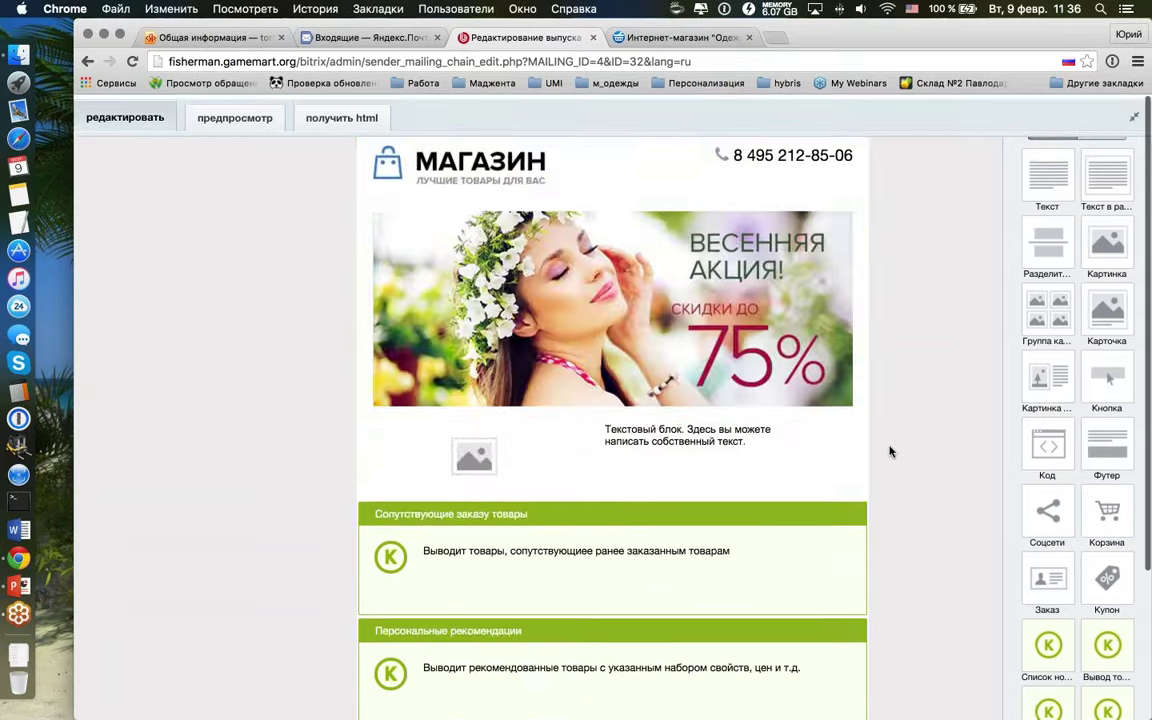
scroll(890, 452, "down", 4)
scroll(890, 452, "down", 4)
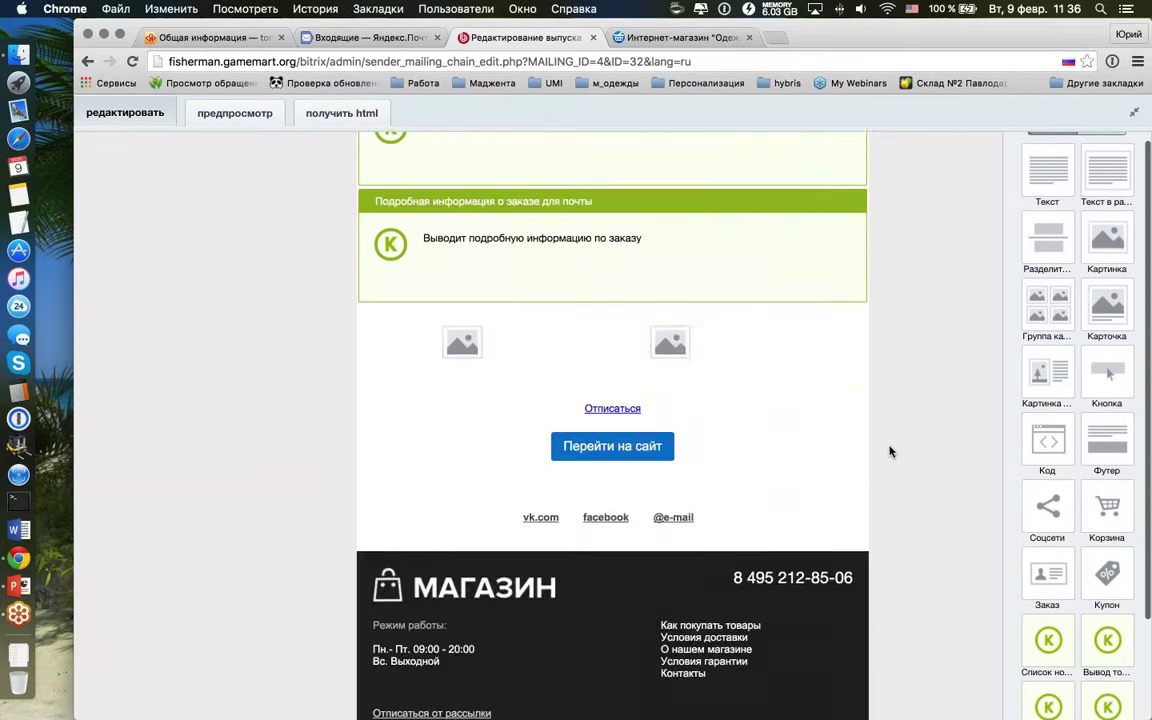
scroll(890, 452, "up", 4)
scroll(890, 452, "up", 5)
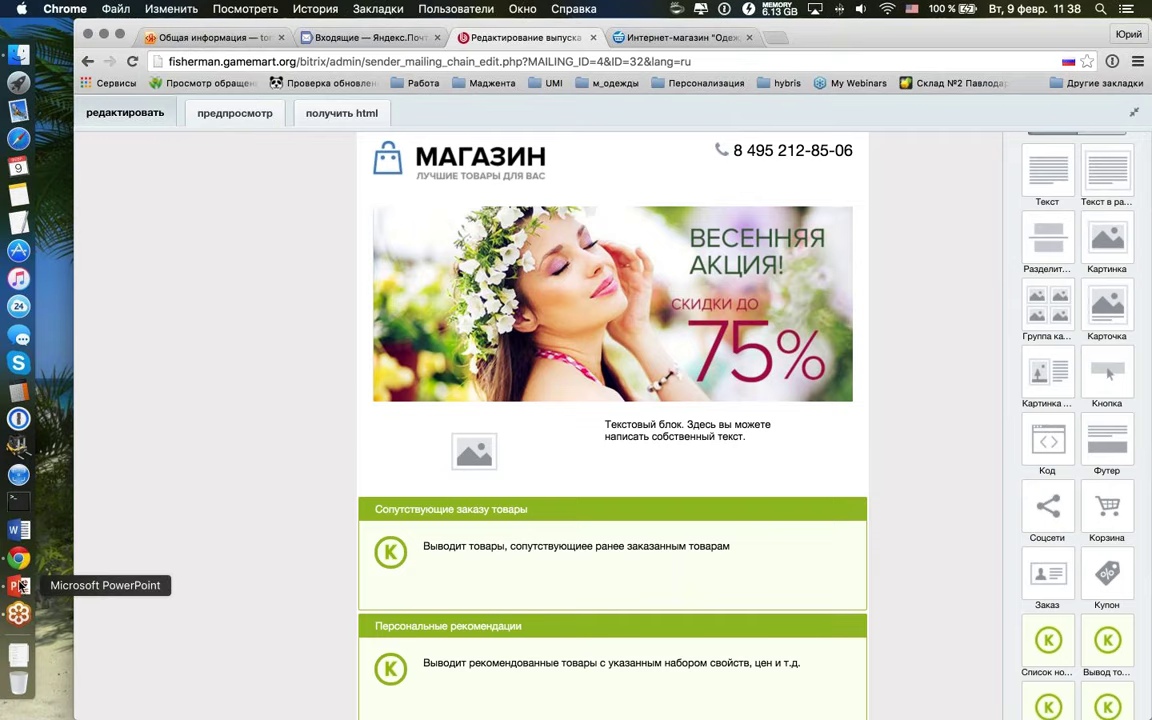
left_click(18, 586)
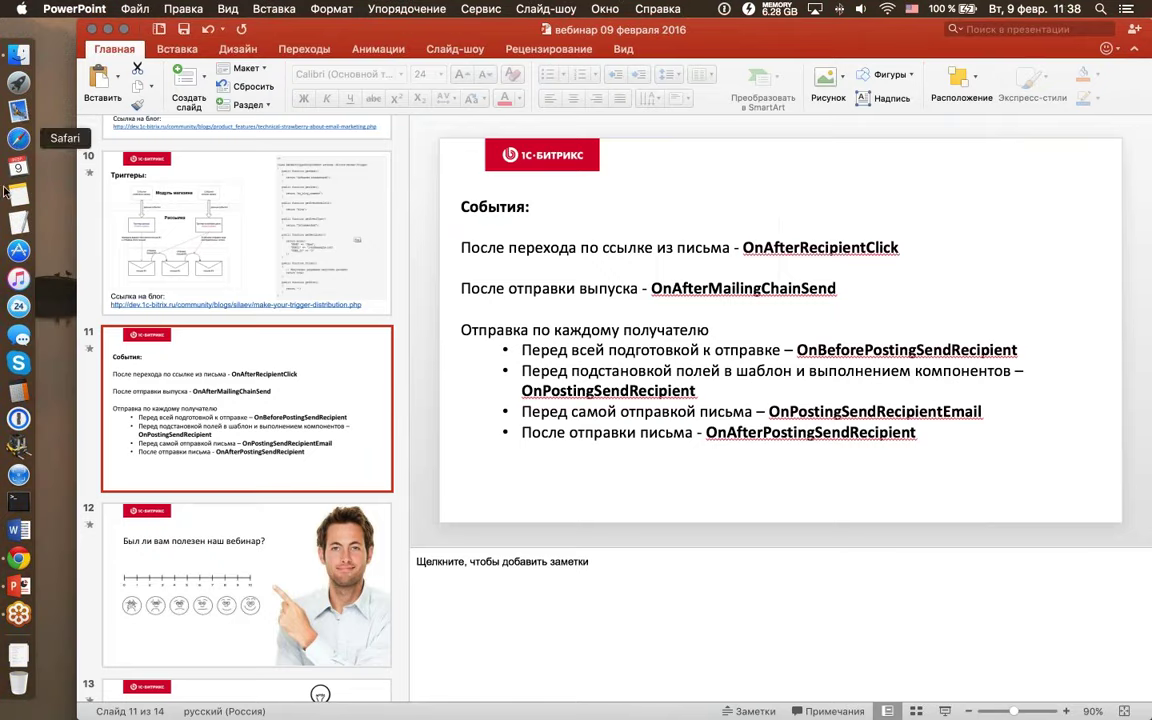
left_click(22, 560)
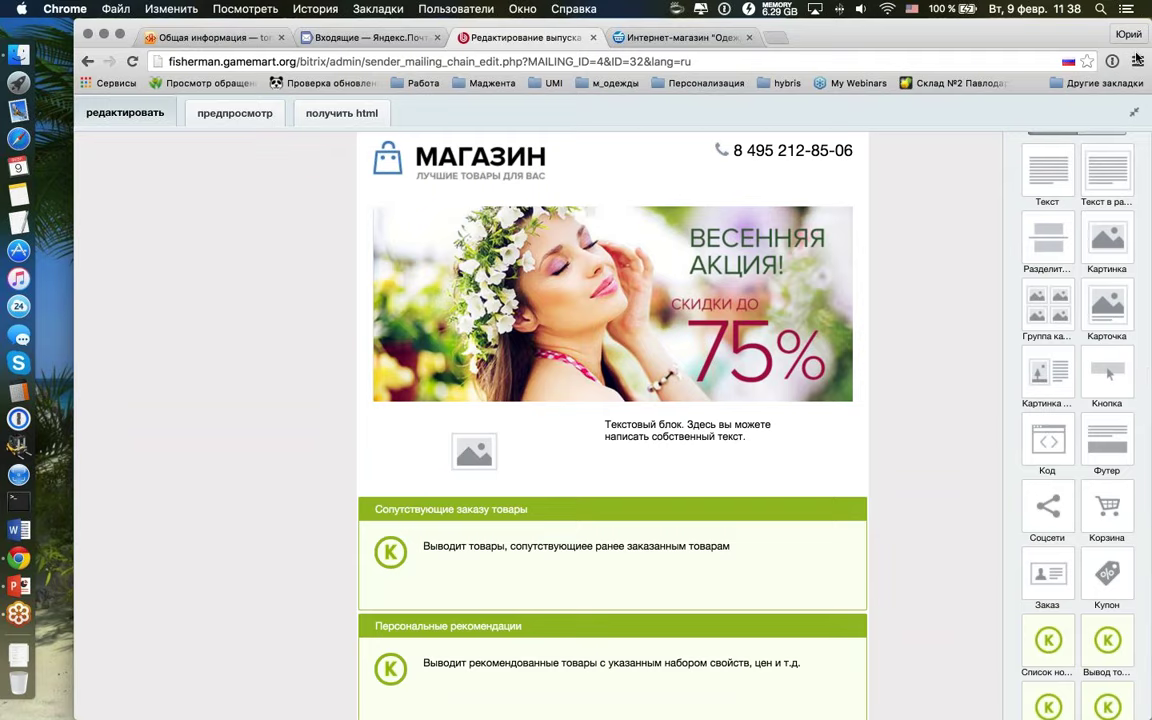
Step: Leave the full-screen letter editor and open the list of own templates (Мои шаблоны) under email marketing
left_click(1135, 116)
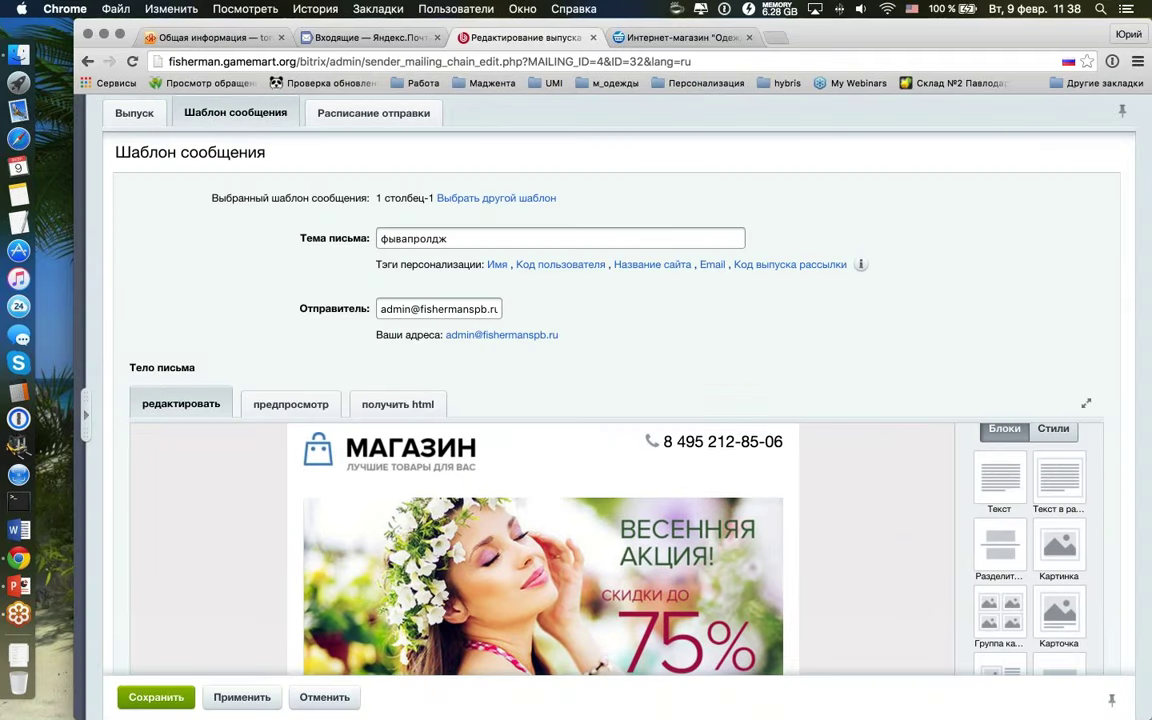
scroll(475, 279, "up", 3)
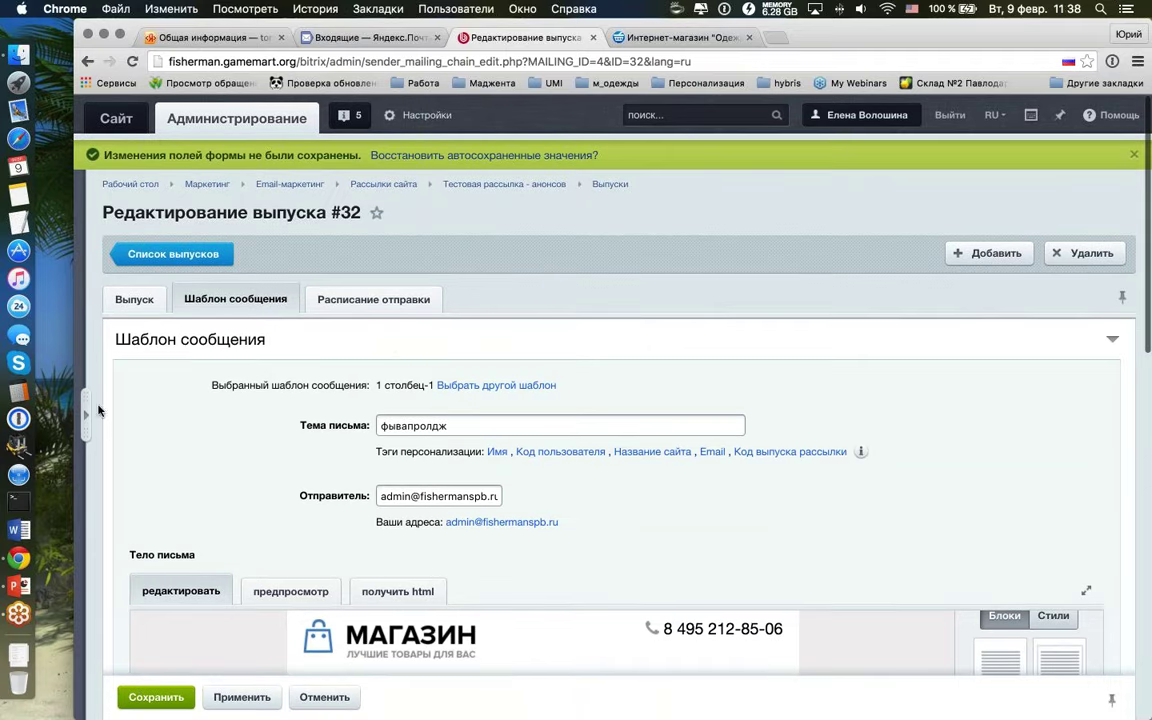
left_click(84, 414)
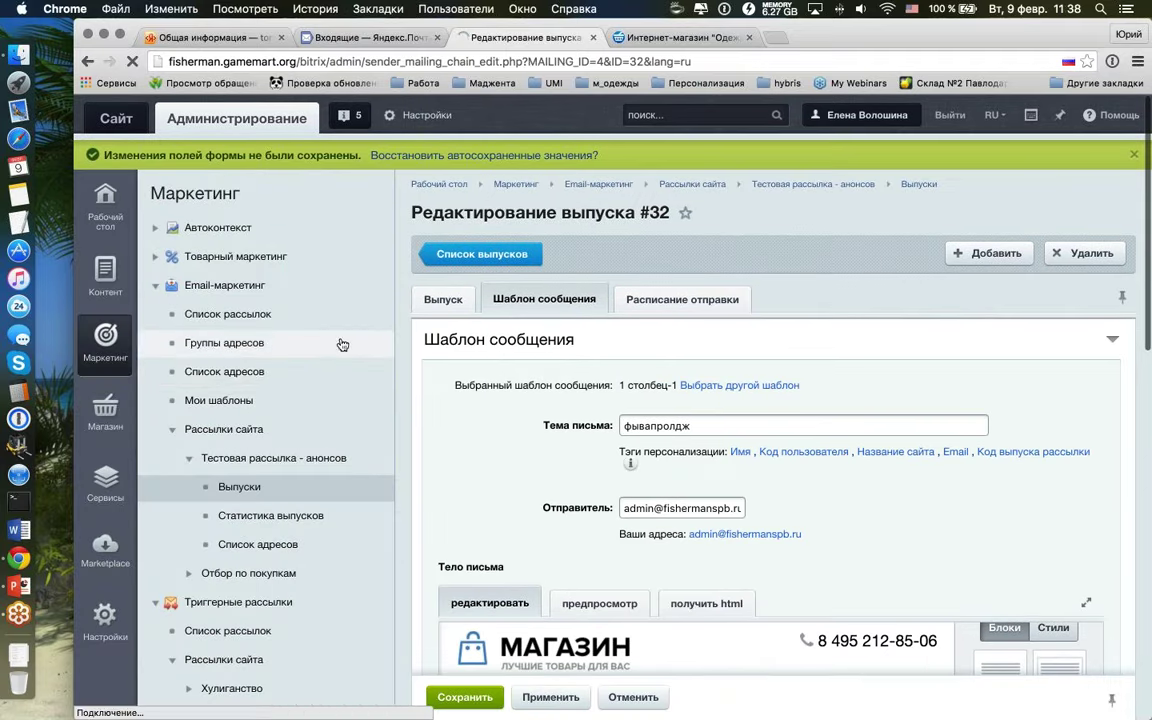
left_click(305, 312)
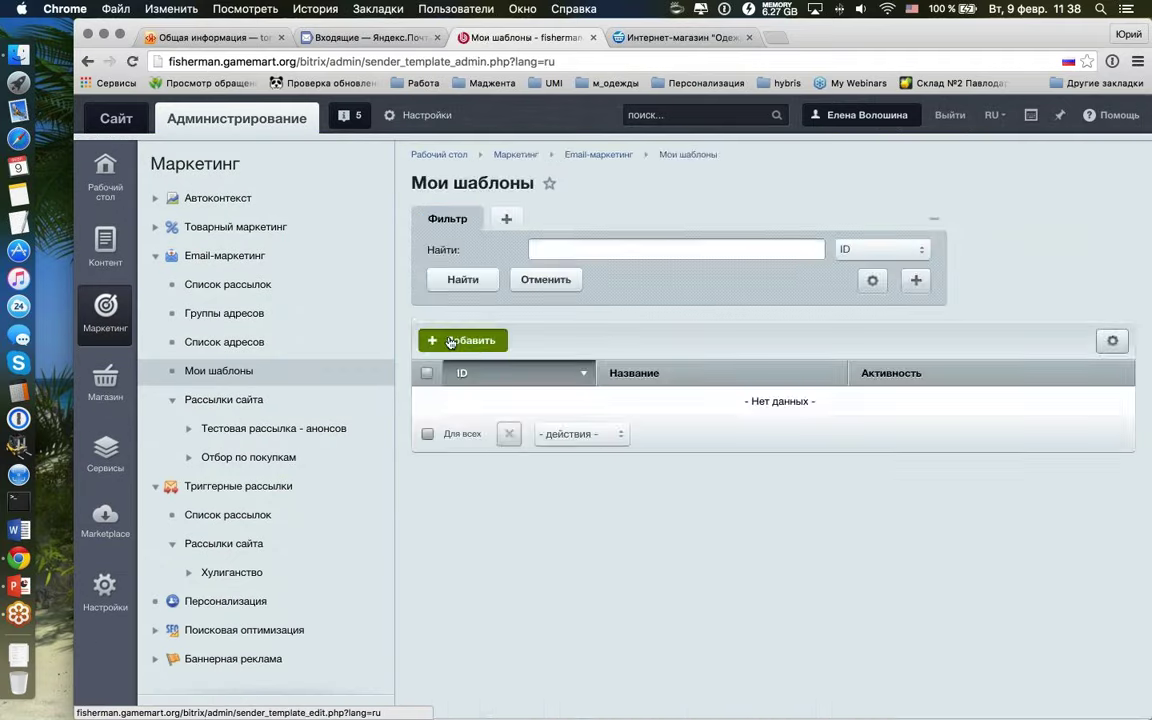
Step: Start a new message template from the stock layout 1 столбец-1 and collapse the side navigation to widen the editor
left_click(455, 338)
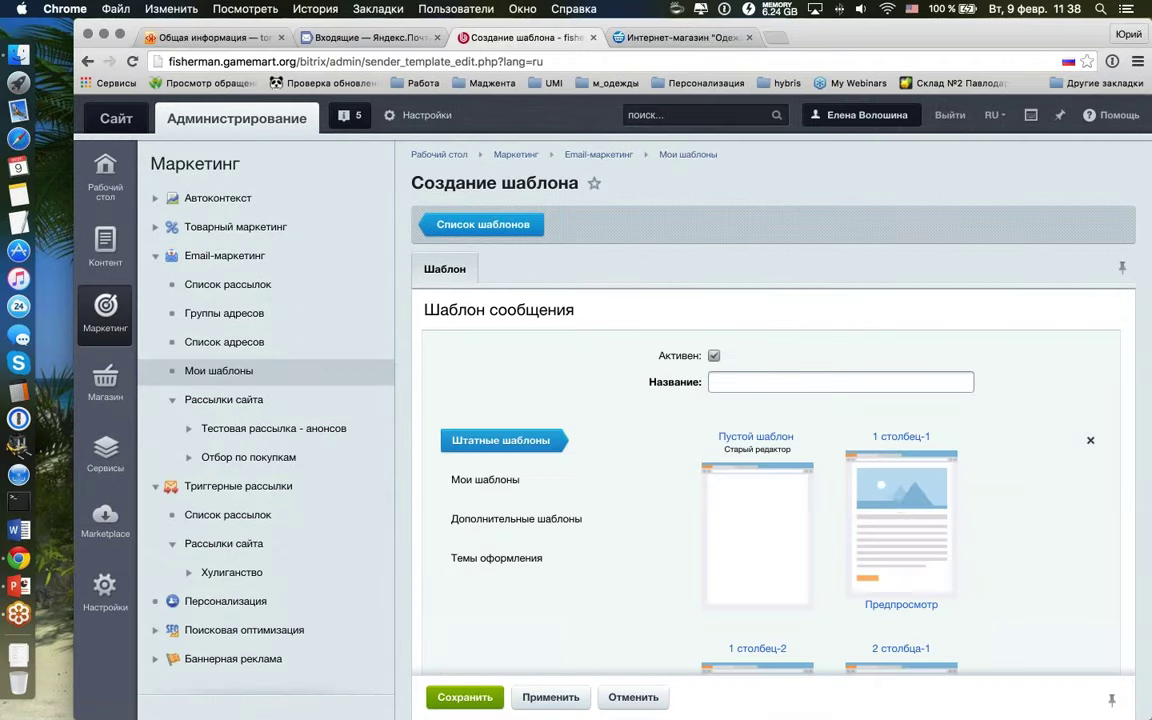
left_click(899, 504)
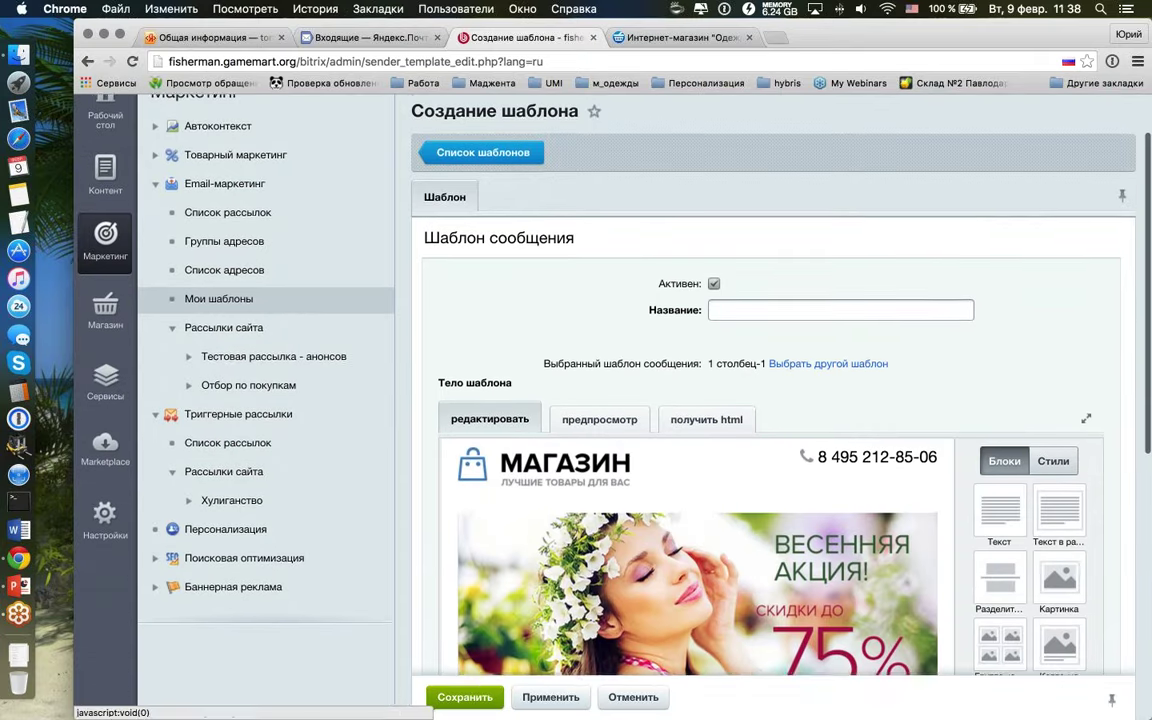
scroll(404, 501, "down", 3)
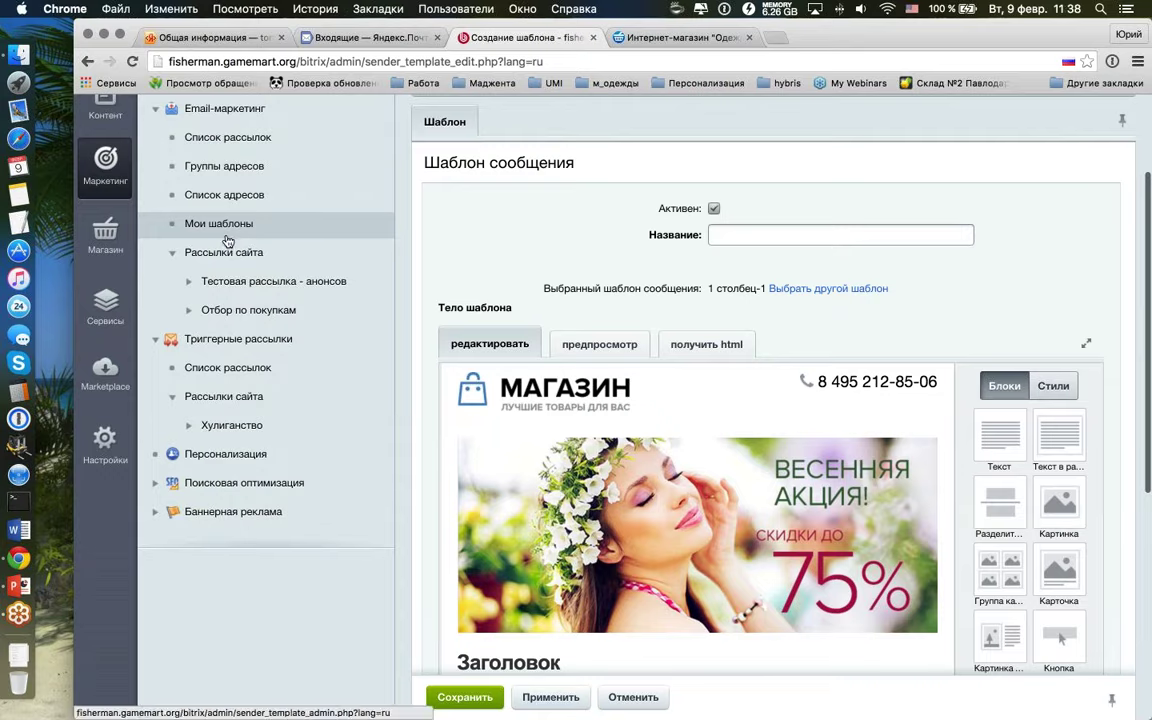
scroll(442, 437, "down", 5)
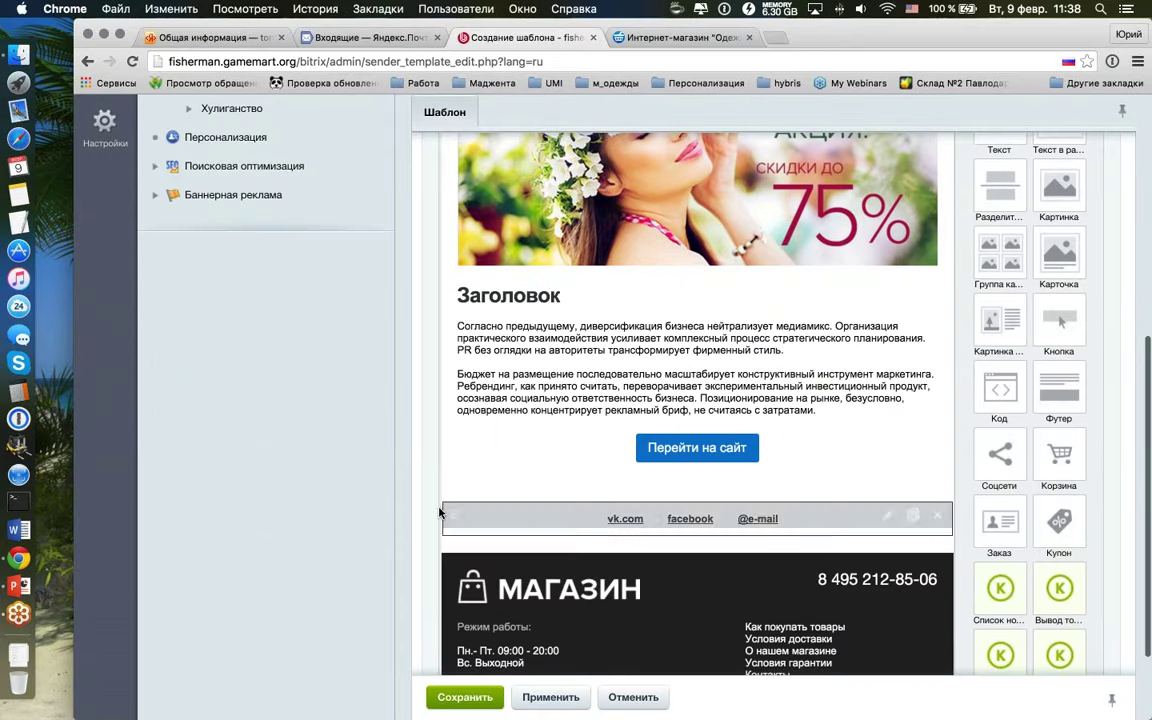
left_click(393, 411)
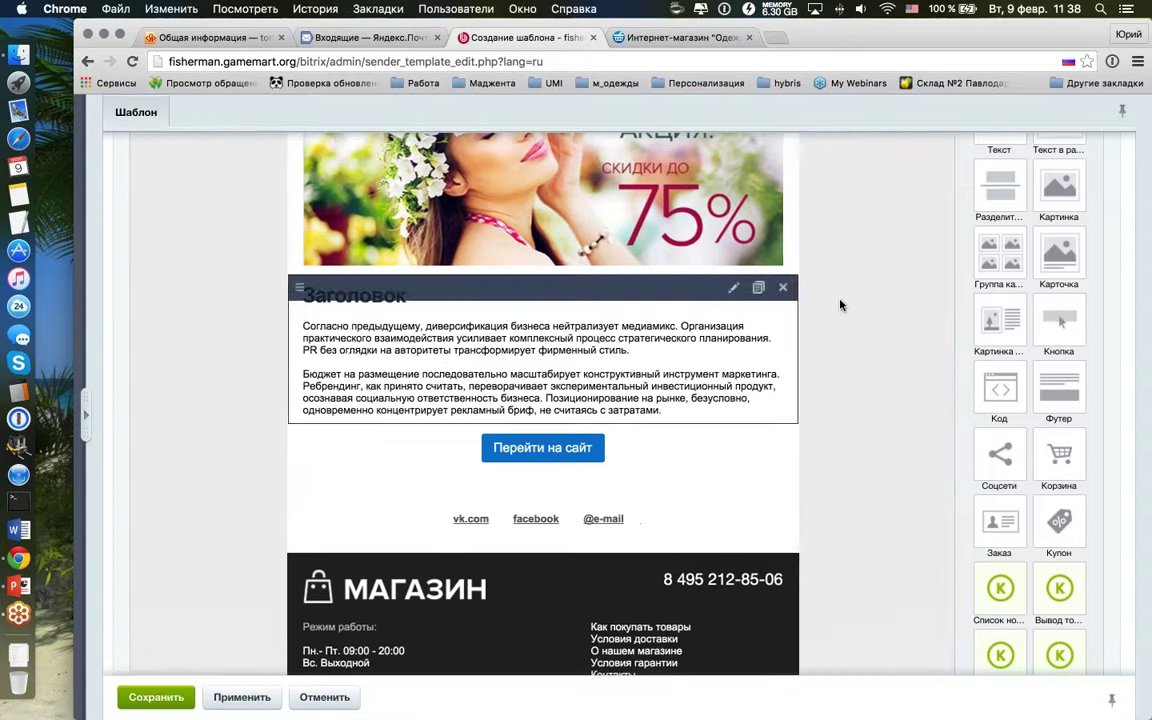
scroll(850, 310, "down", 3)
scroll(861, 315, "up", 6)
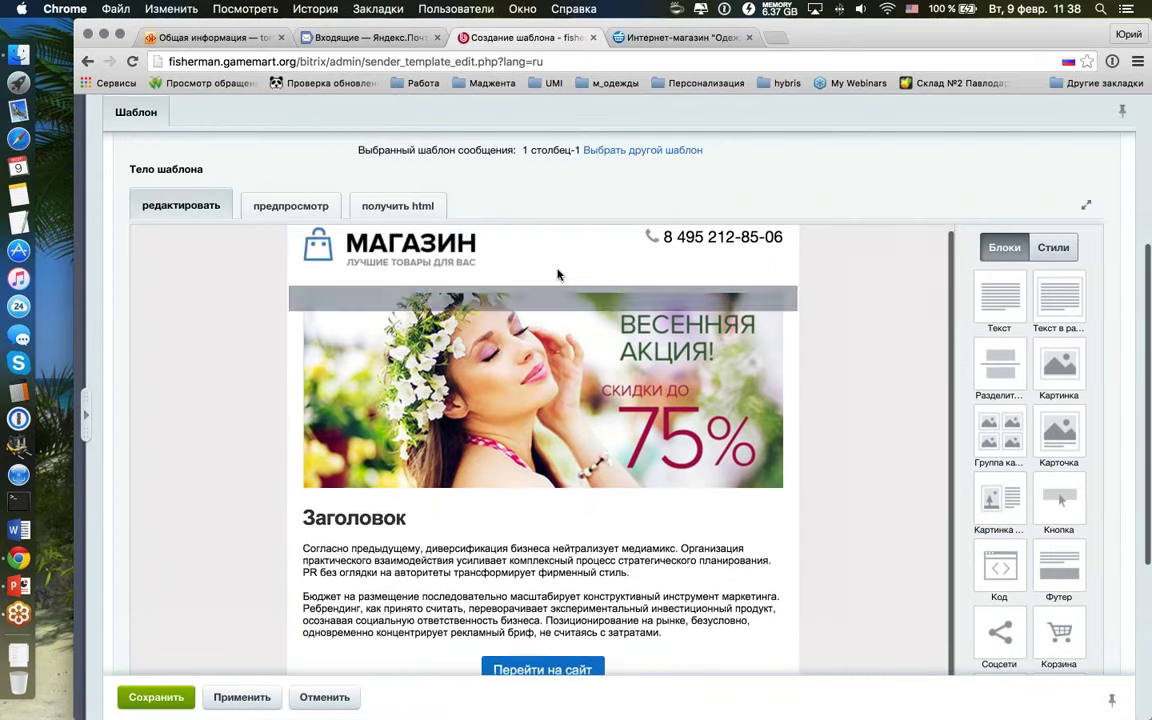
Step: Open the header logo's image block, inspect the picture's file details and collapse the block settings
left_click(443, 258)
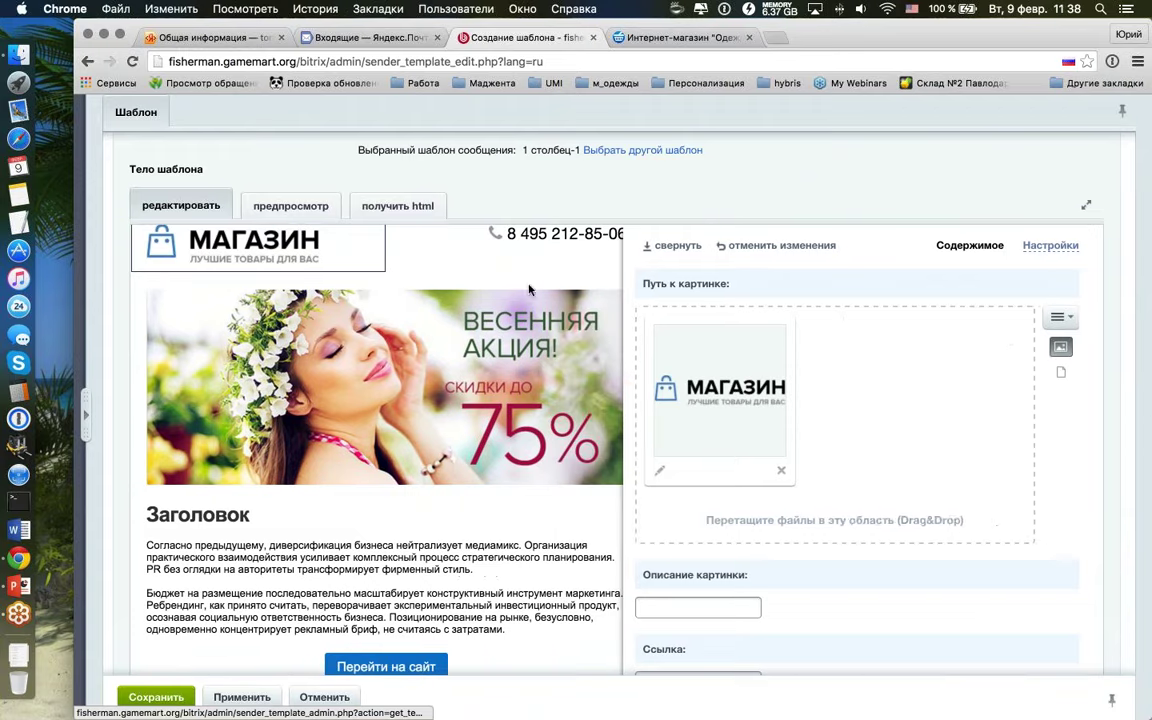
mouse_move(697, 452)
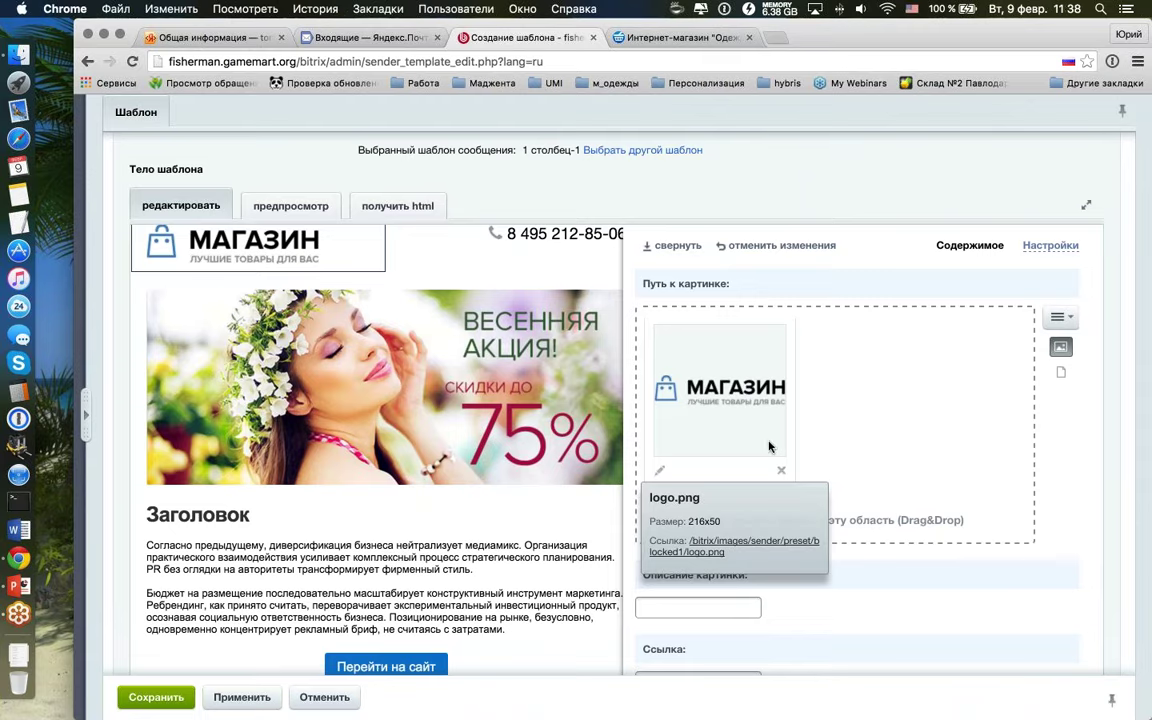
left_click(671, 248)
scroll(671, 300, "down", 2)
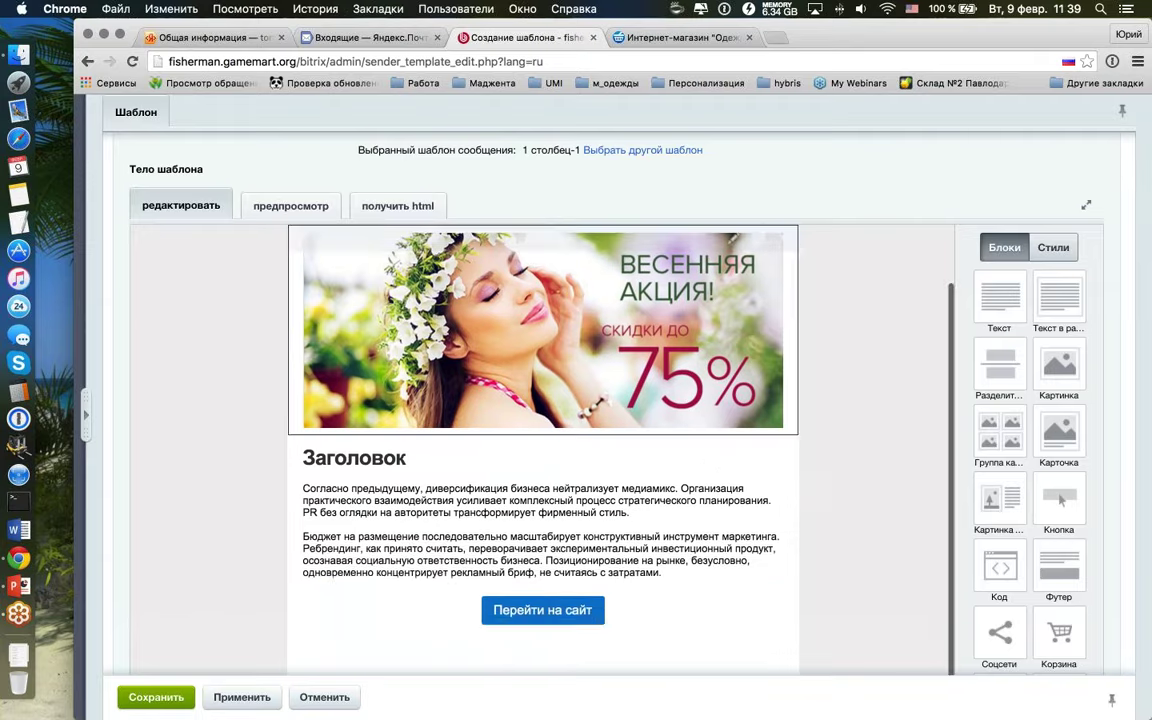
Step: Open the header's phone text block, select the phone number and close the block, discarding changes
scroll(710, 285, "up", 4)
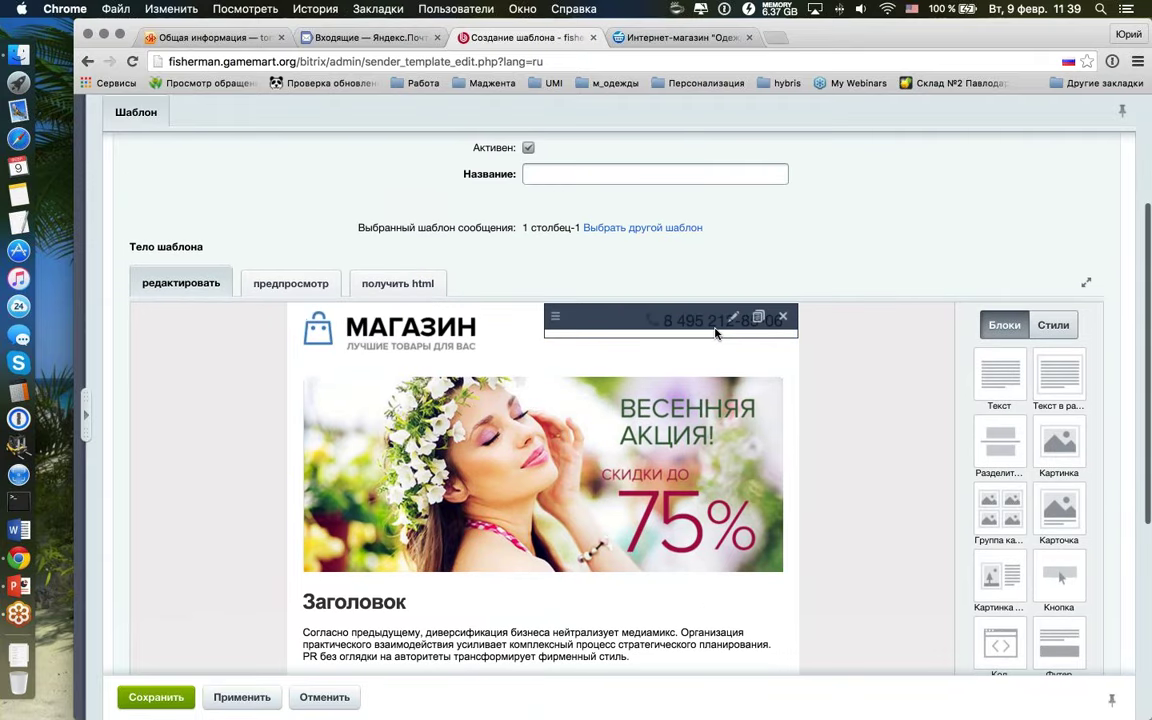
left_click(704, 336)
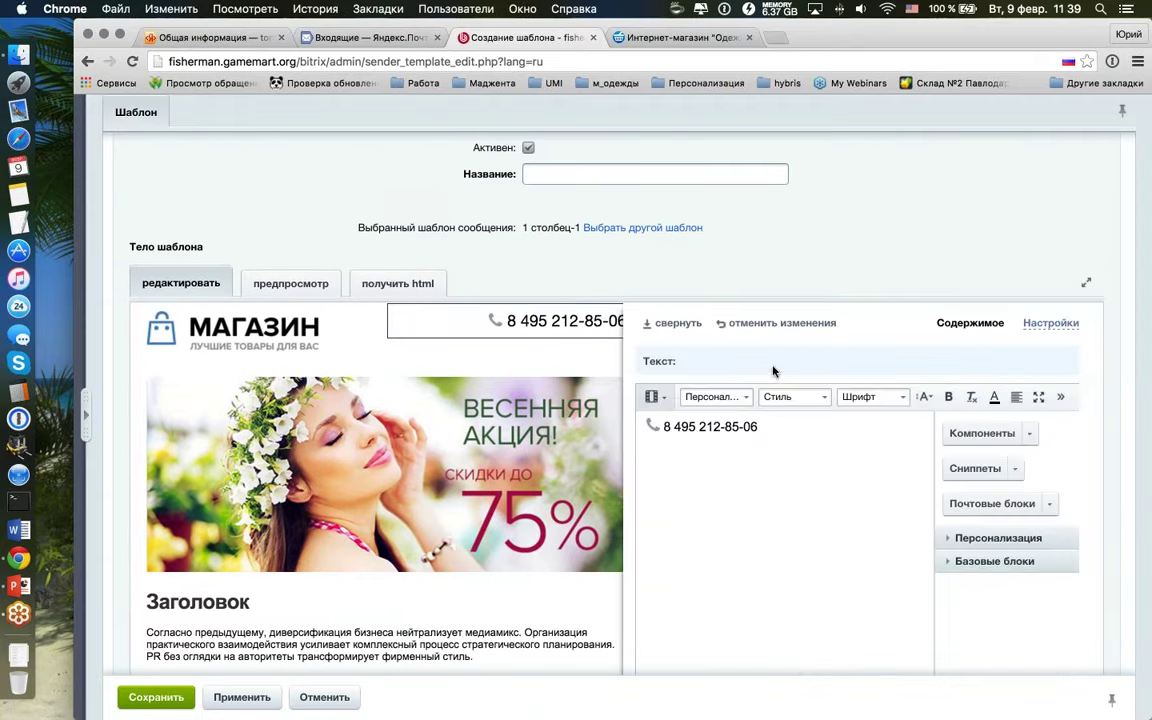
left_click_drag(757, 427, 661, 428)
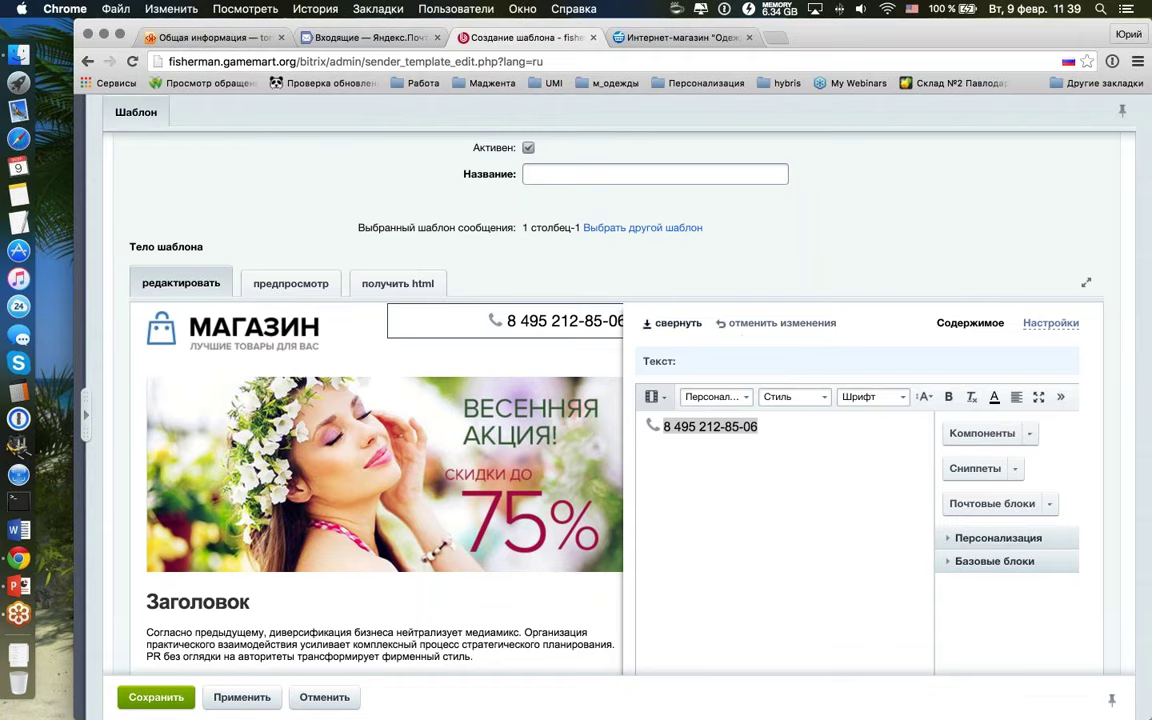
left_click(743, 324)
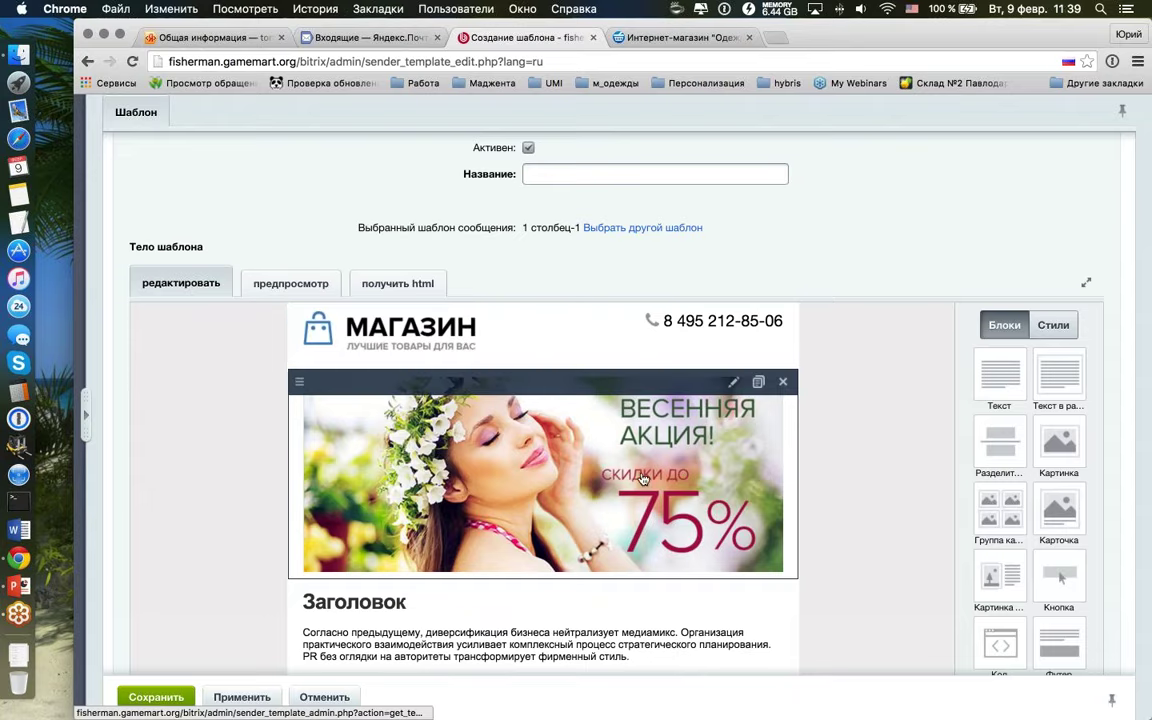
Step: Set the background colour of the whole page (Вся страница) to light green in the template's styles
scroll(650, 502, "down", 10)
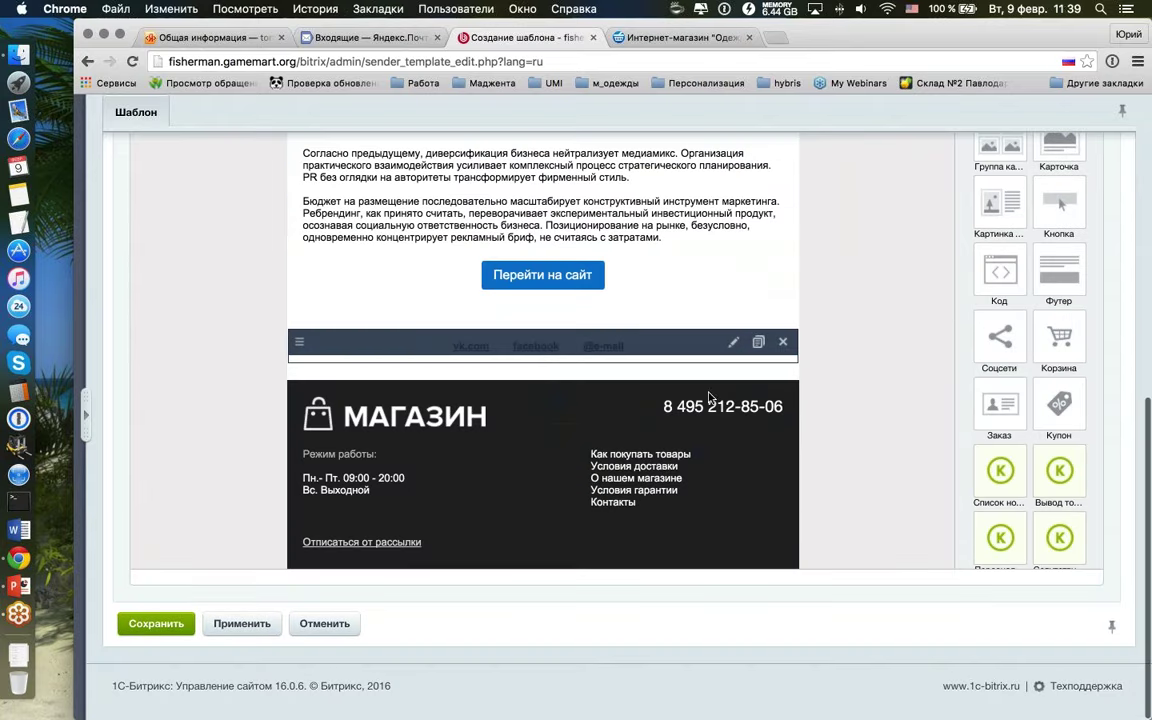
scroll(843, 378, "up", 5)
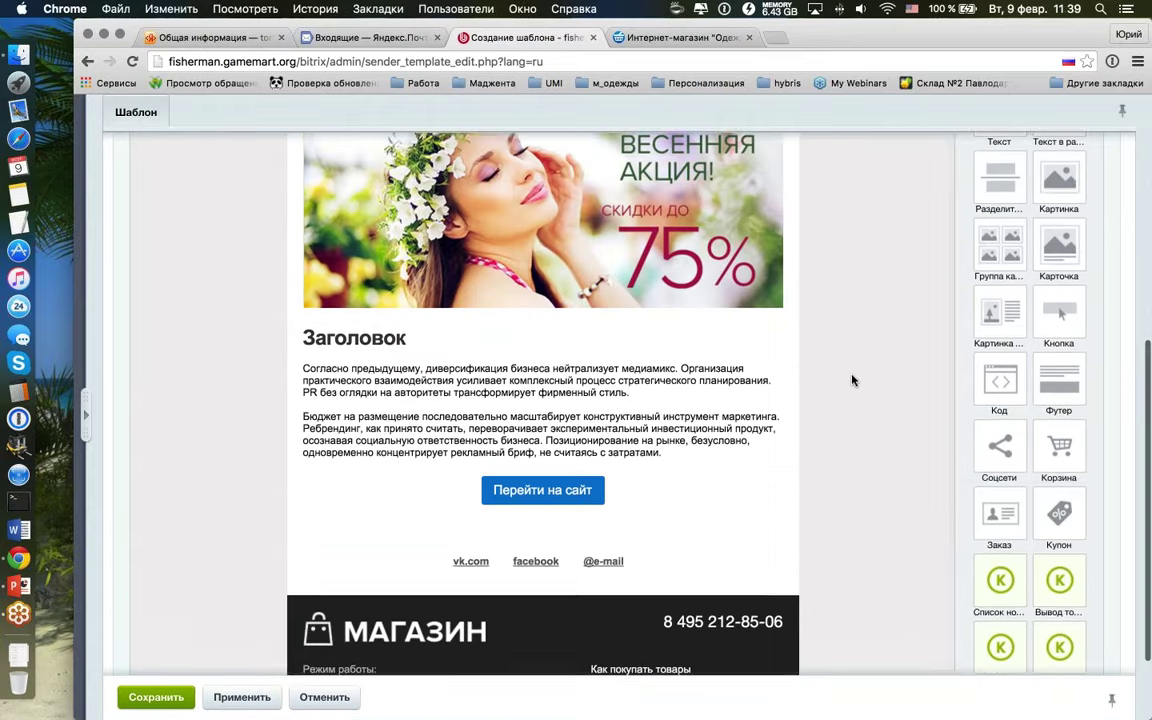
scroll(852, 380, "up", 4)
scroll(874, 386, "down", 1)
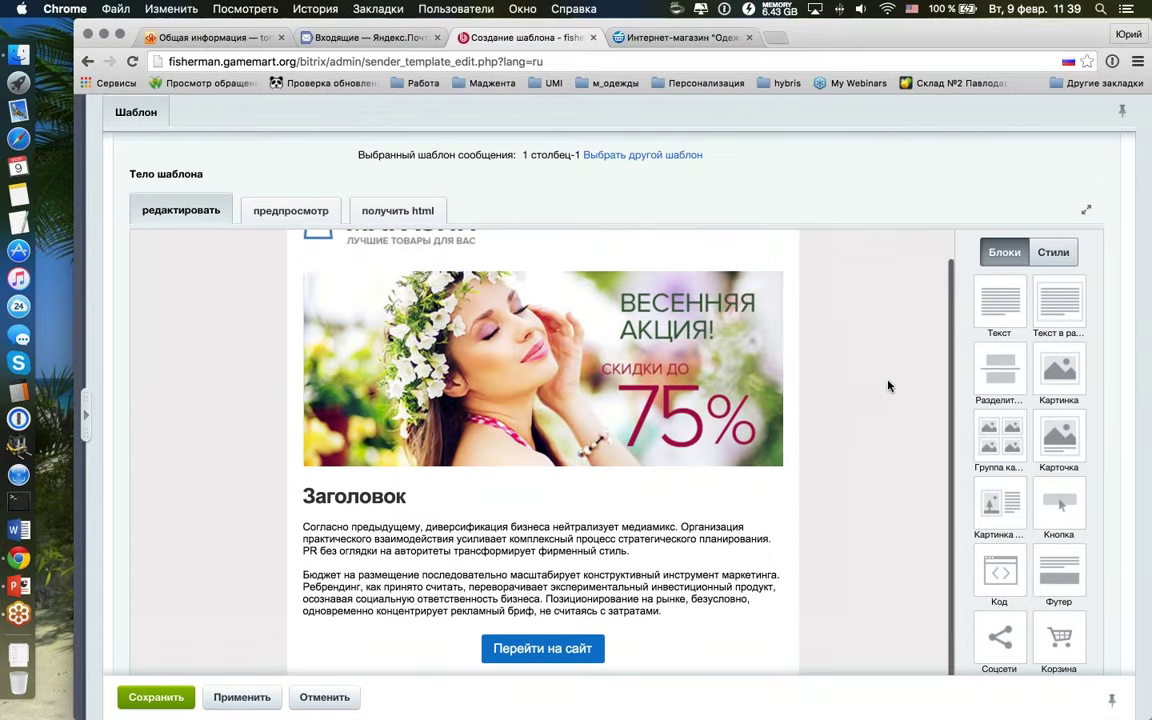
left_click(1053, 252)
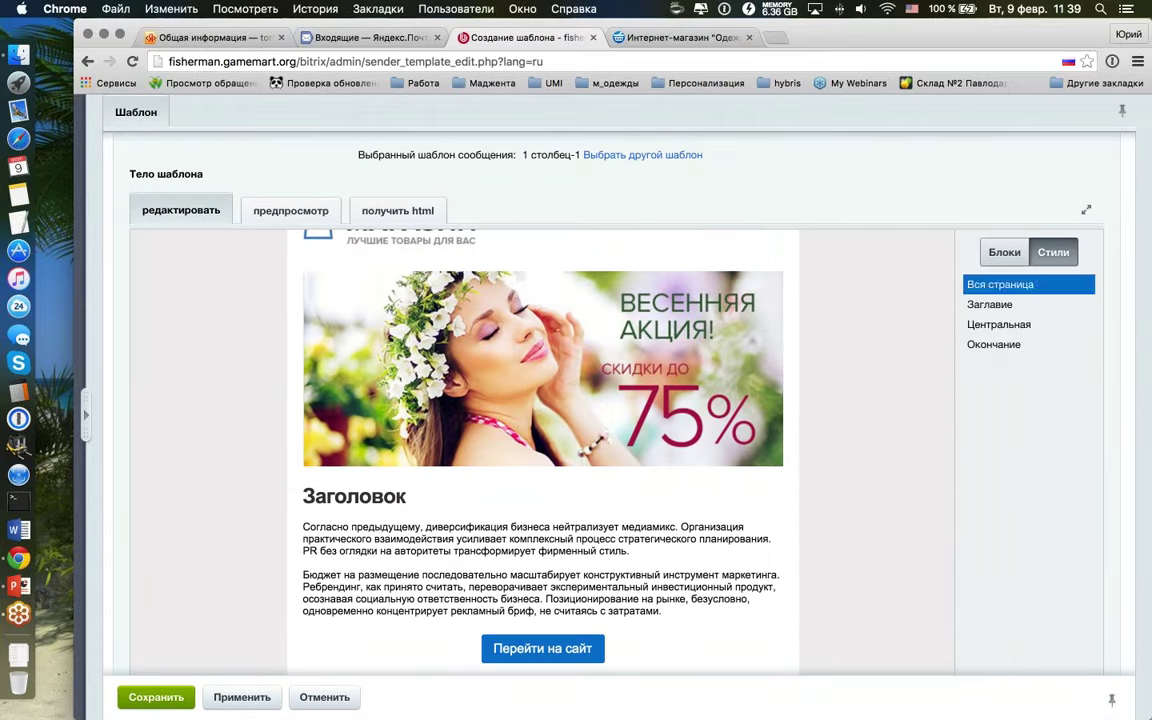
left_click(1000, 285)
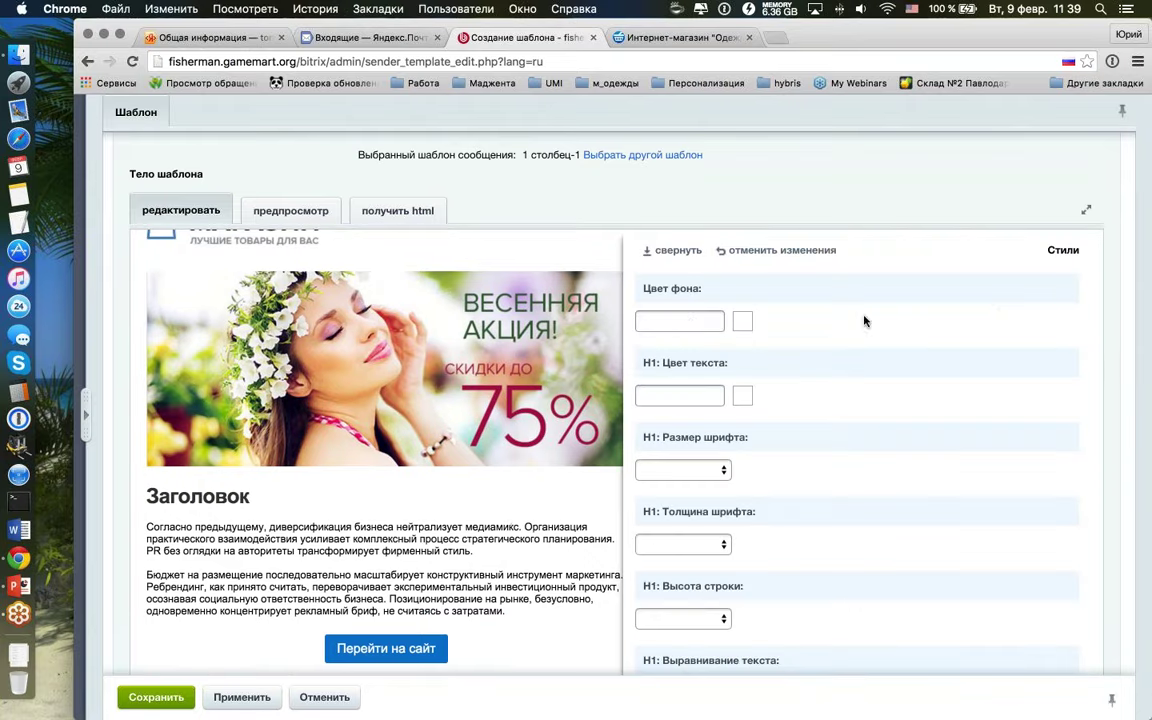
left_click(742, 321)
left_click(725, 404)
left_click(672, 250)
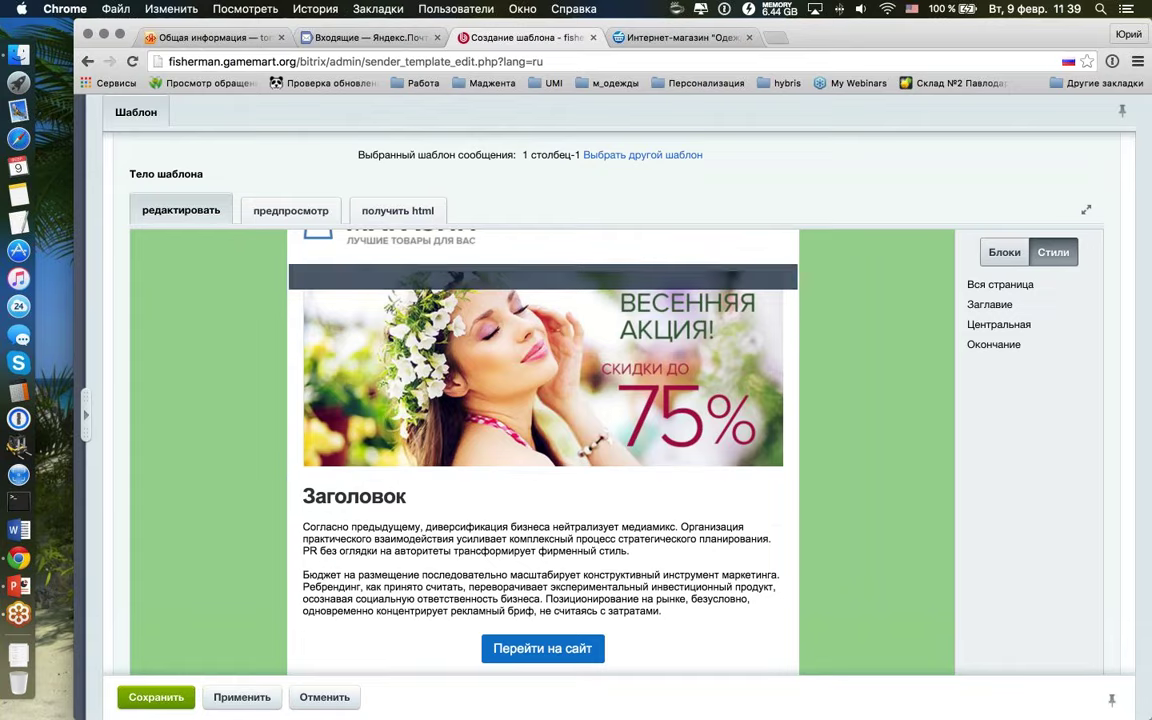
Step: Set the background colour of the template's ending section (Окончание) to #FFFFFF
left_click(960, 326)
scroll(993, 256, "up", 5)
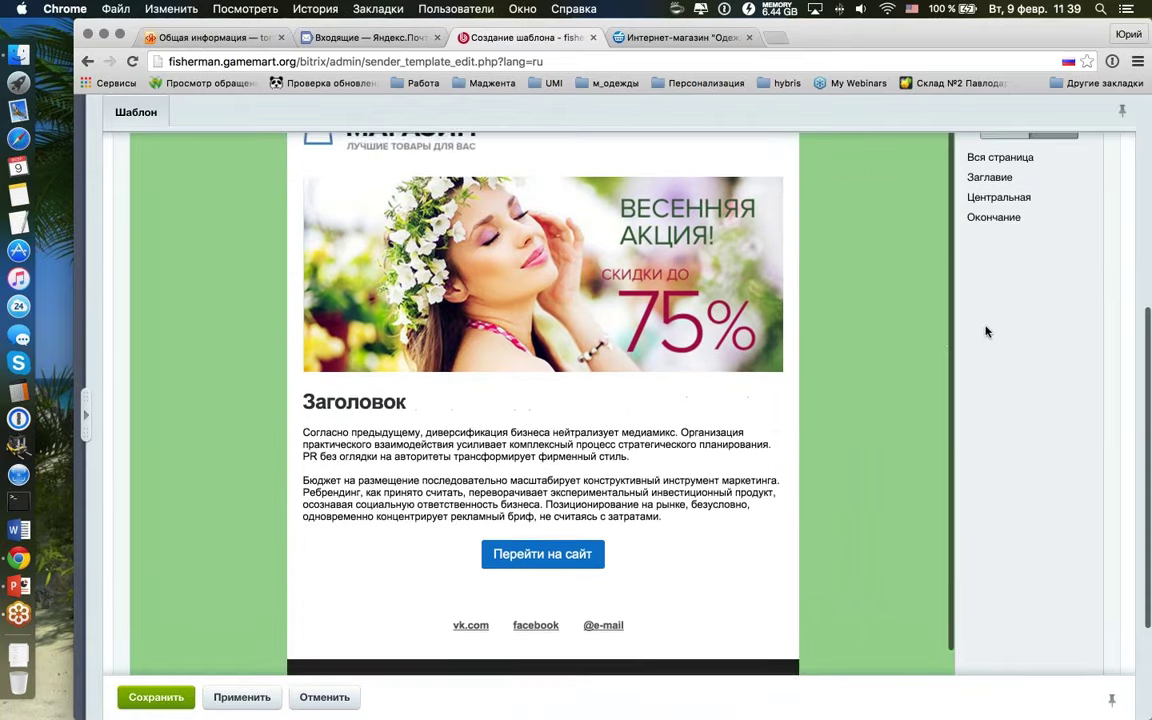
scroll(928, 306, "down", 3)
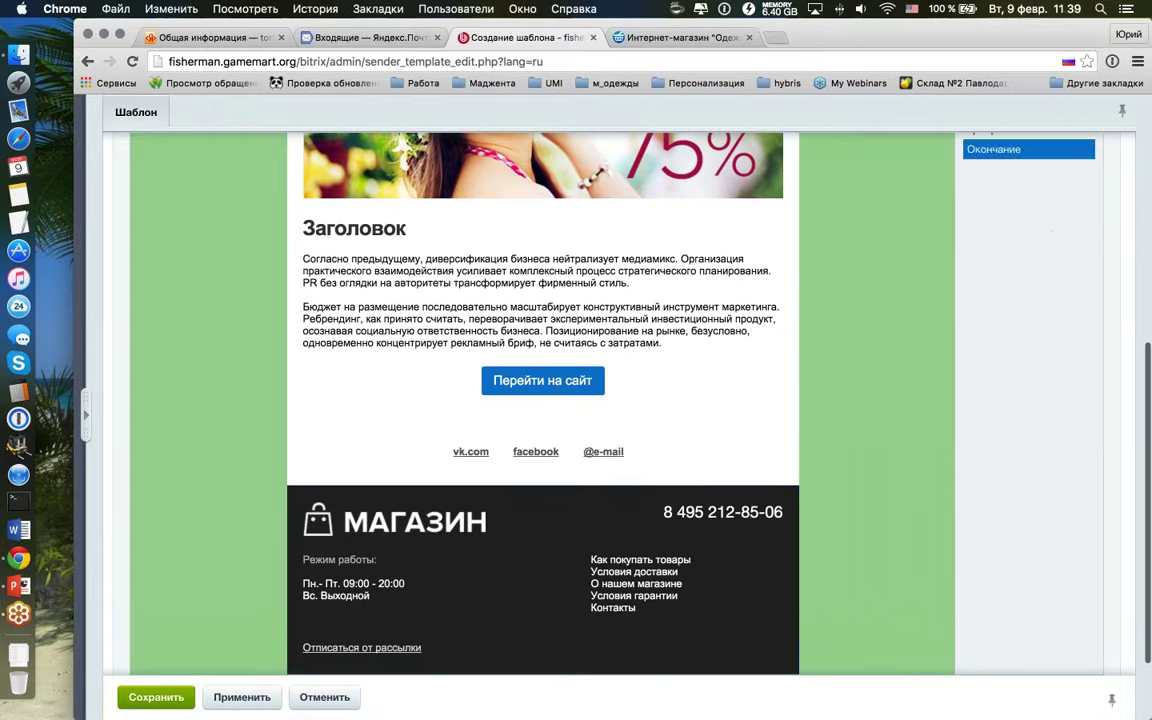
left_click(716, 224)
scroll(812, 241, "up", 3)
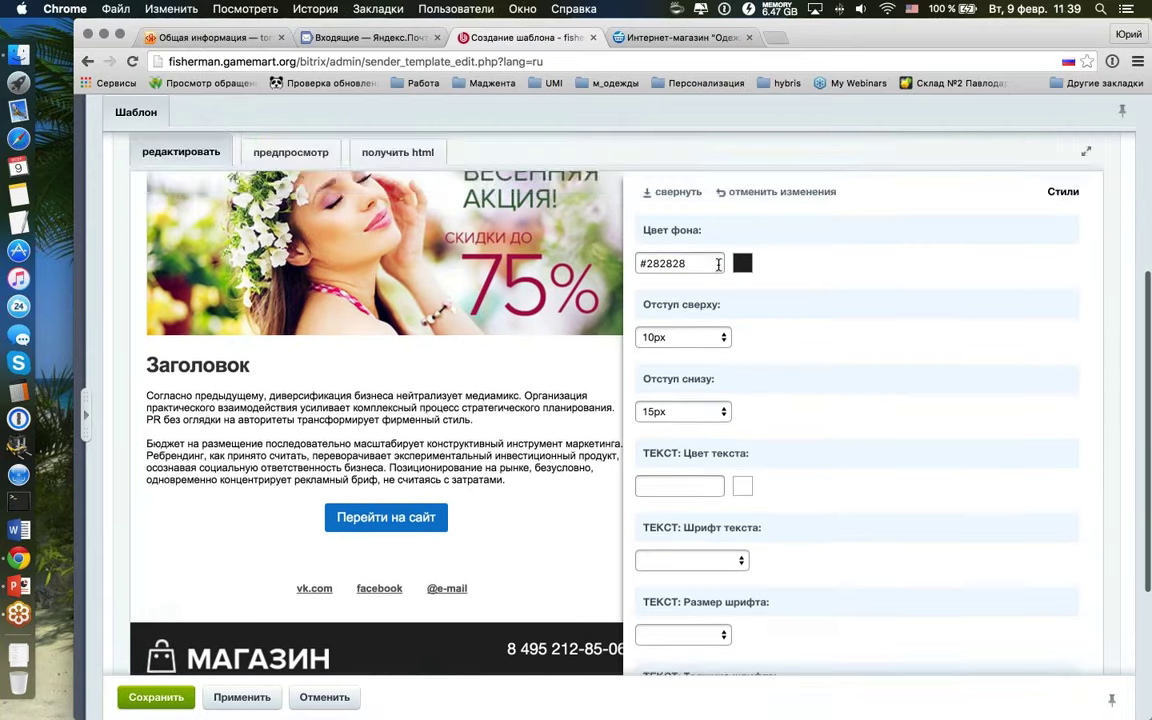
left_click(680, 263)
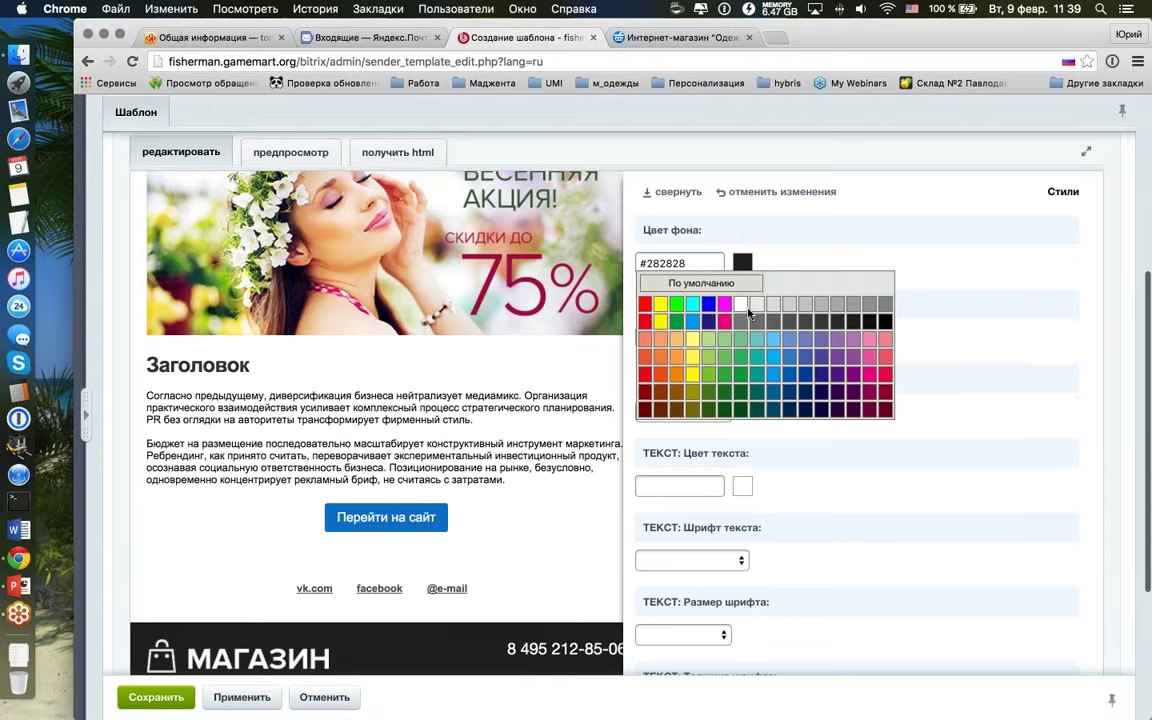
left_click(672, 282)
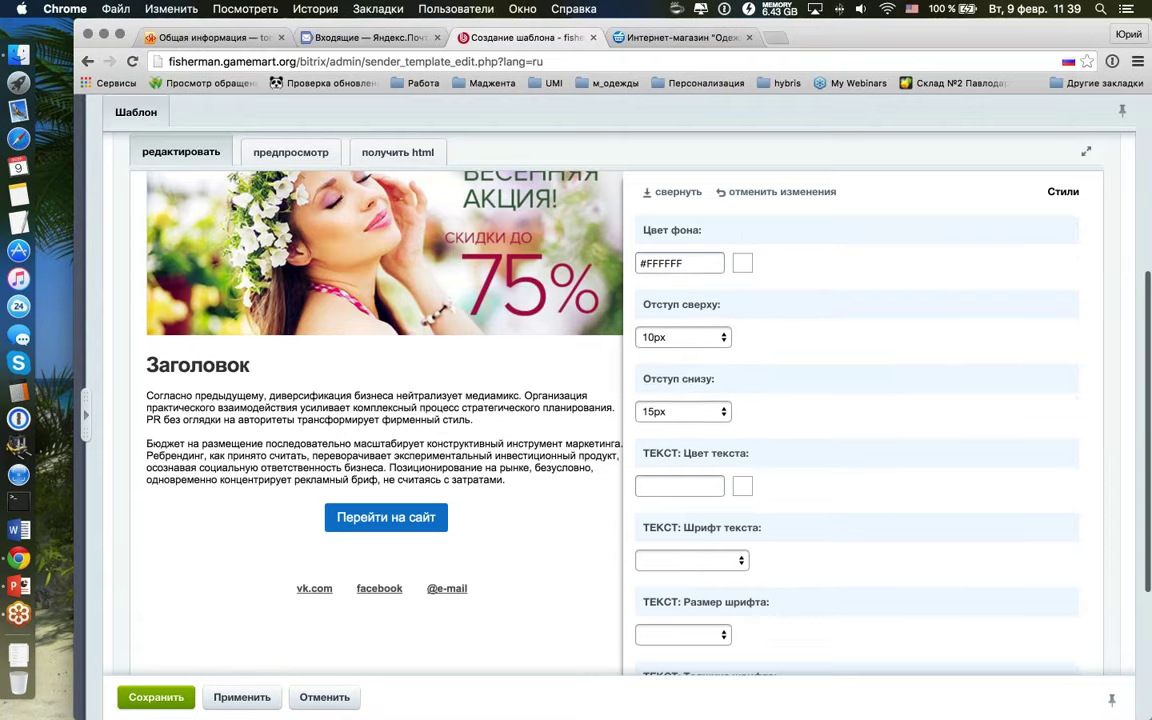
Step: Set the text colour (ТЕКСТ: Цвет текста) of the template's ending section to #000000
left_click(680, 486)
scroll(689, 481, "up", 1)
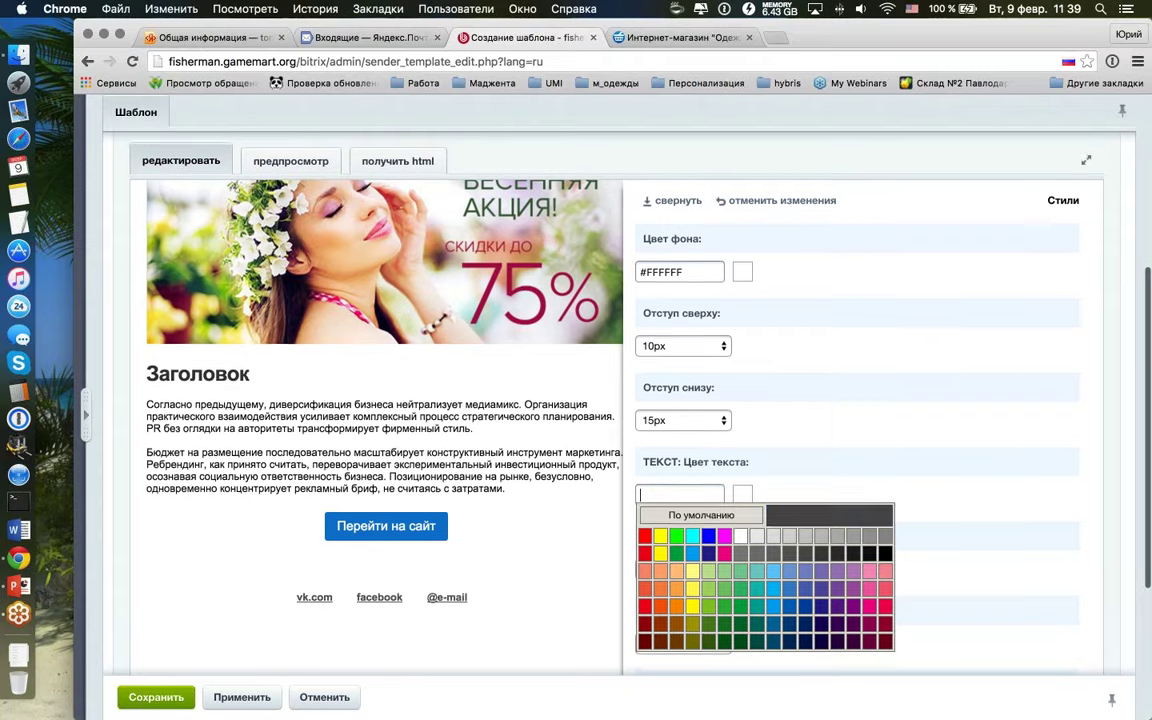
scroll(794, 498, "down", 1)
left_click(885, 570)
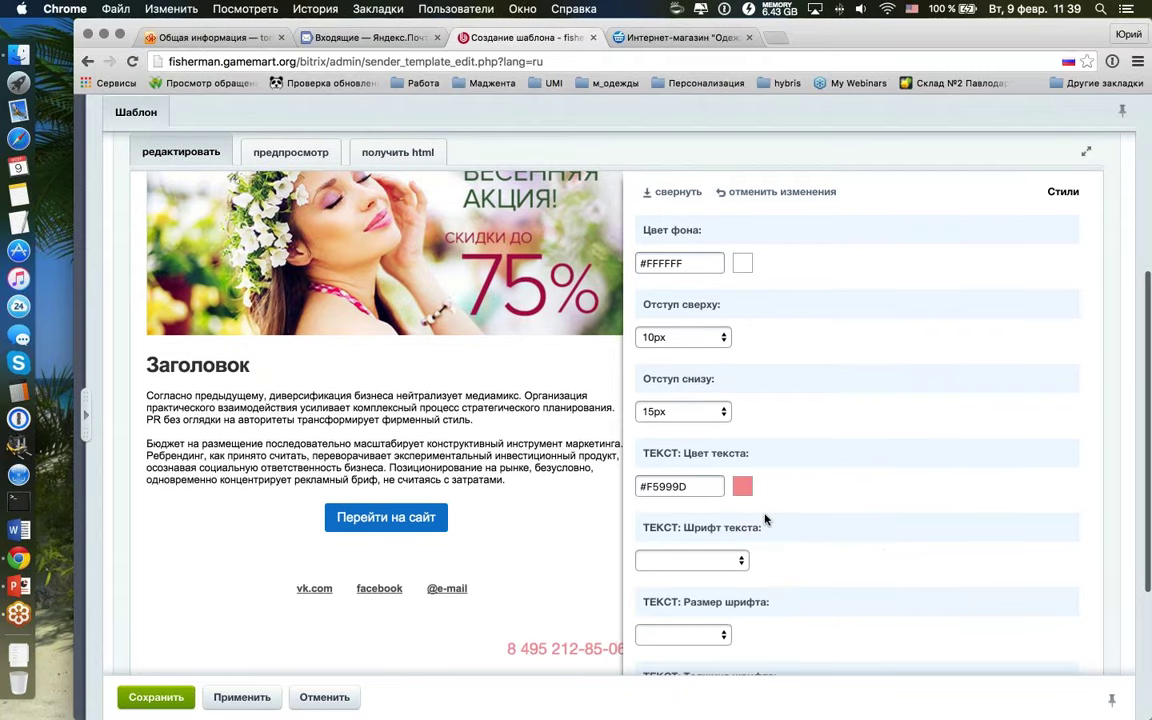
left_click(680, 486)
left_click(791, 499)
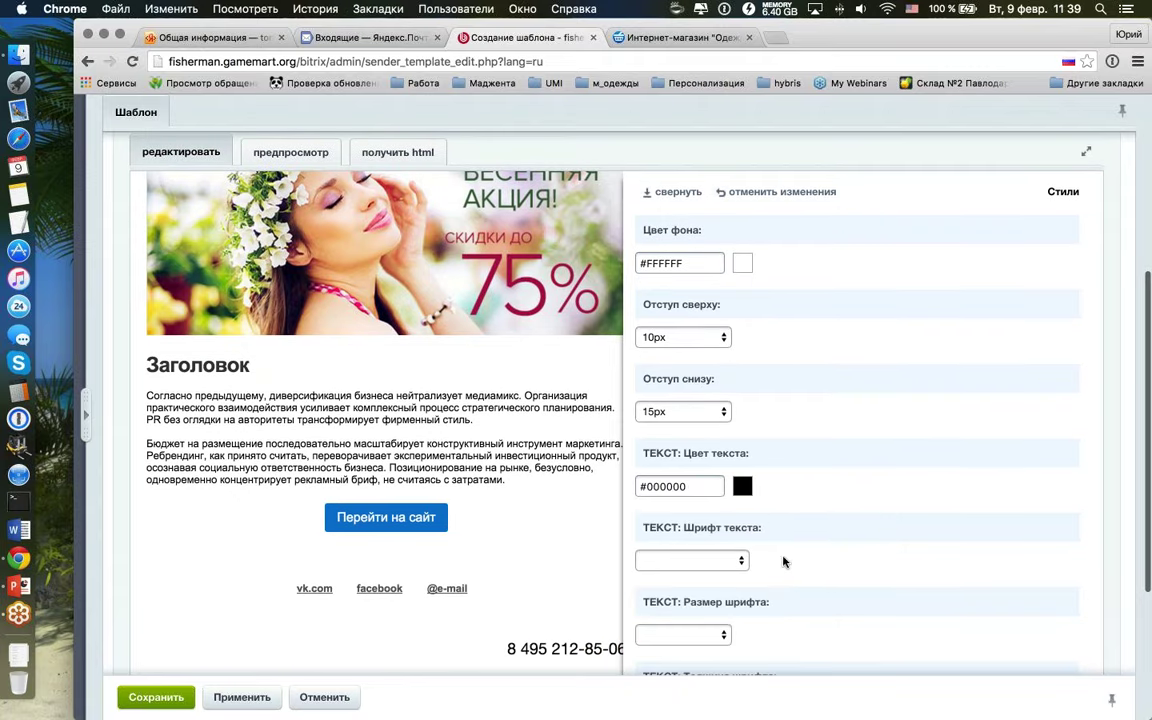
Step: Set the link text colour (ССЫЛКА: Цвет текста) of the ending section to #000000 and collapse the style settings
scroll(734, 571, "down", 5)
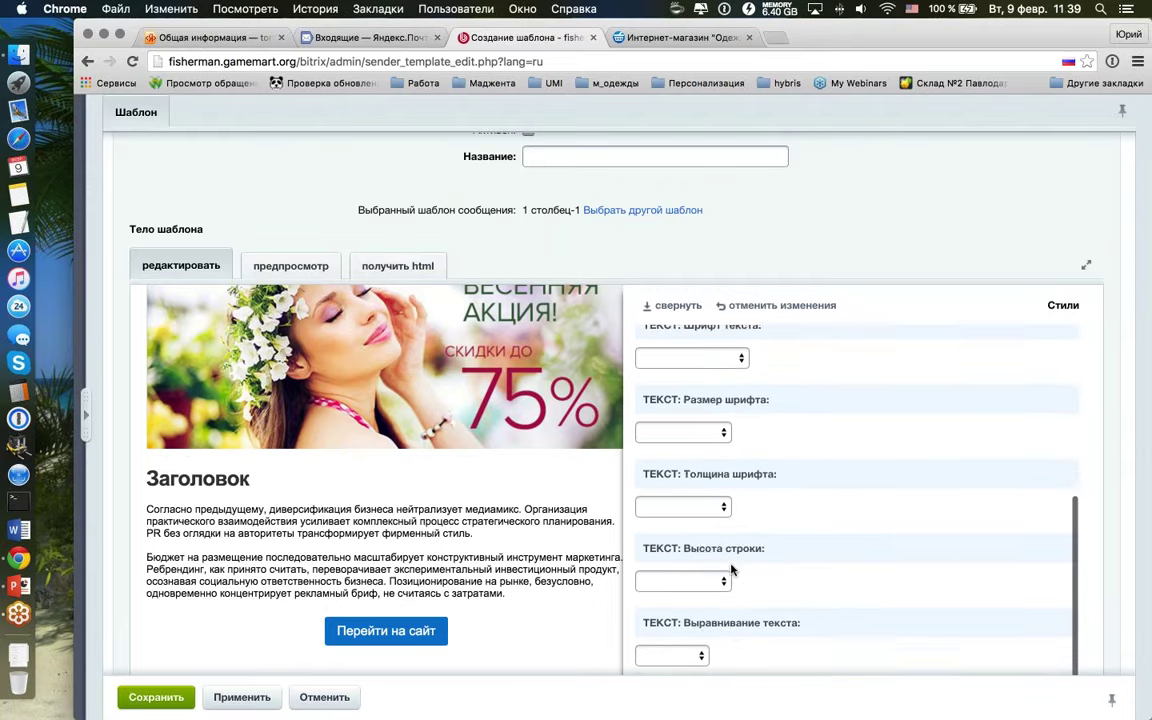
scroll(733, 577, "down", 5)
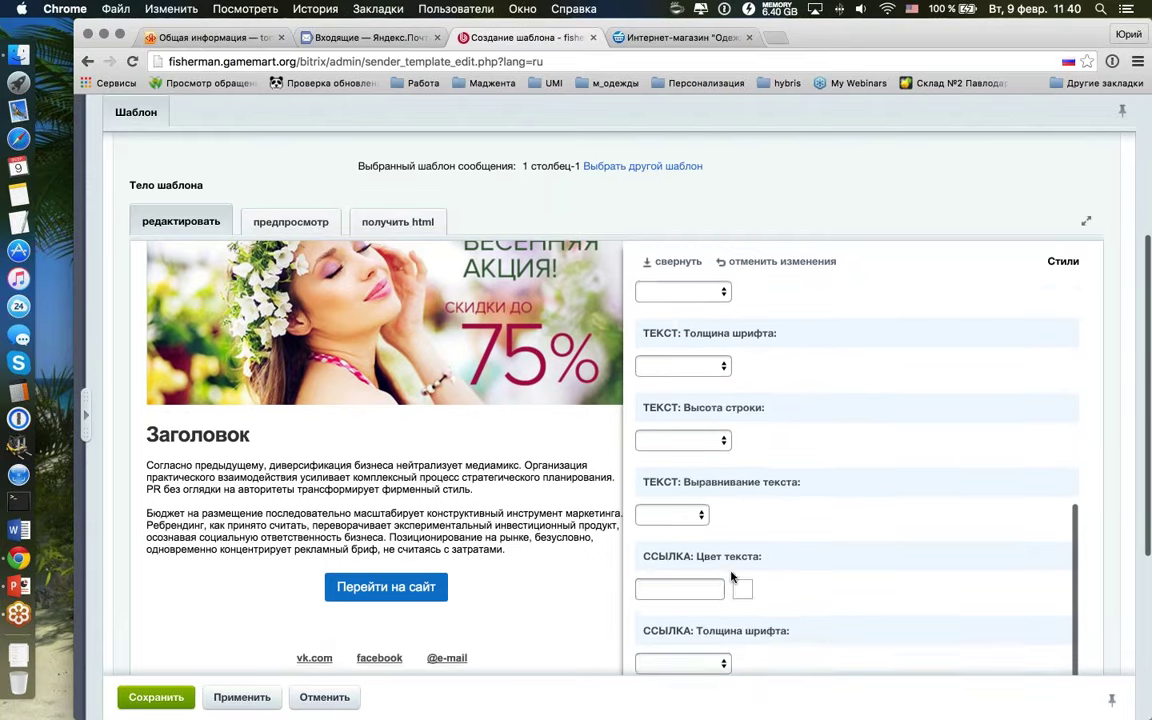
left_click(710, 555)
left_click(884, 608)
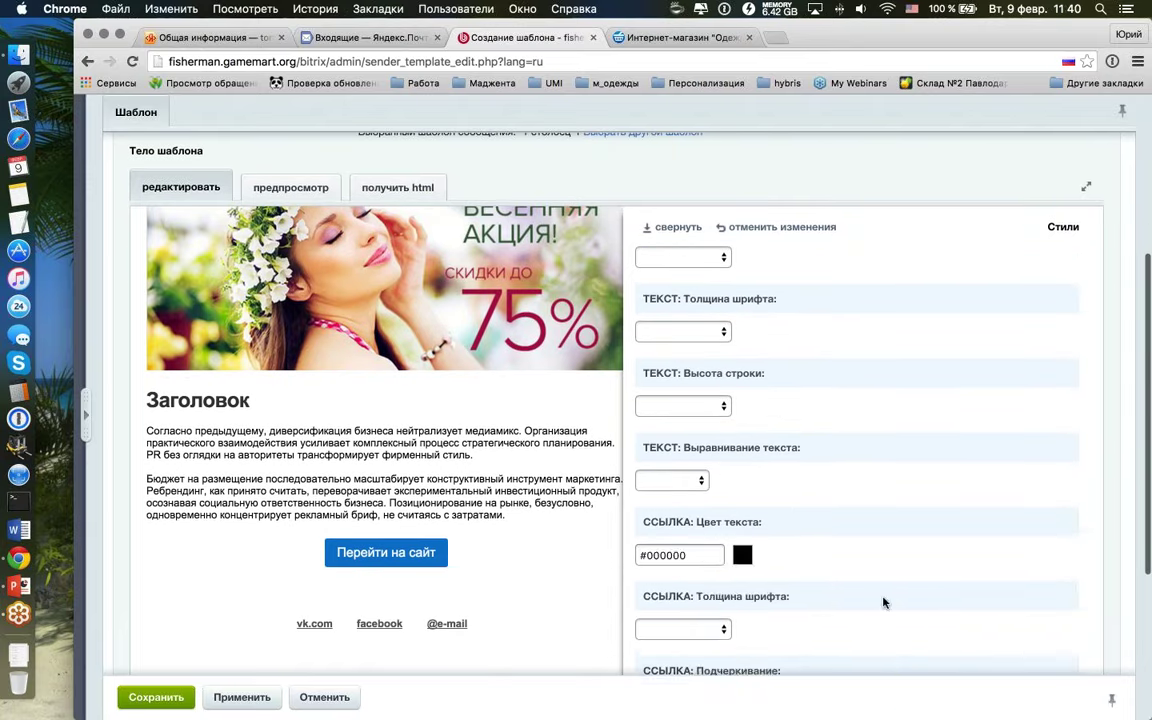
scroll(803, 440, "down", 1)
scroll(803, 440, "up", 10)
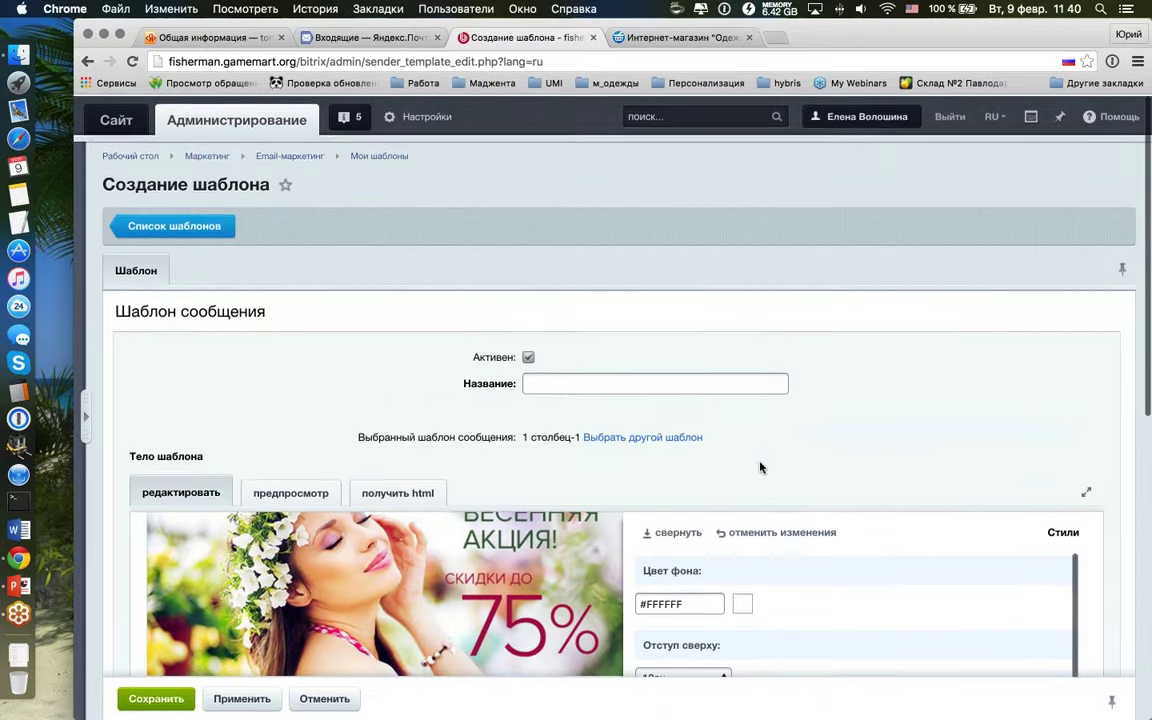
left_click(687, 532)
Step: Delete the logo block from the template's footer and try to apply the template without a name
scroll(461, 638, "down", 10)
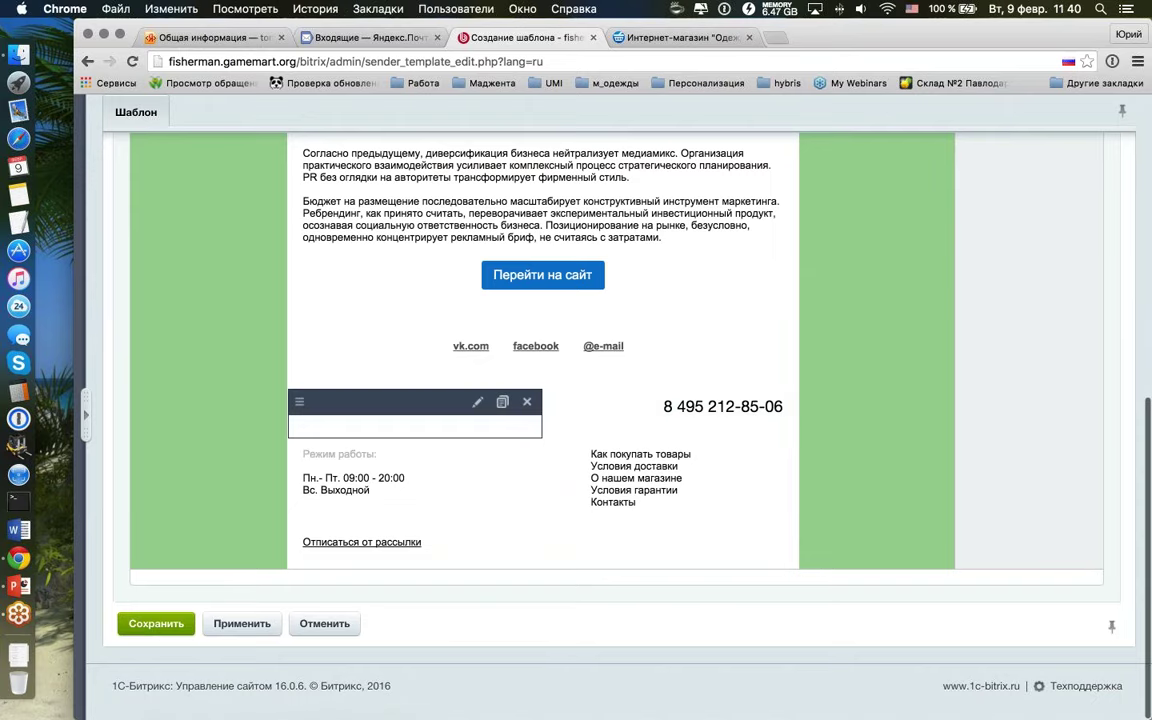
left_click(529, 403)
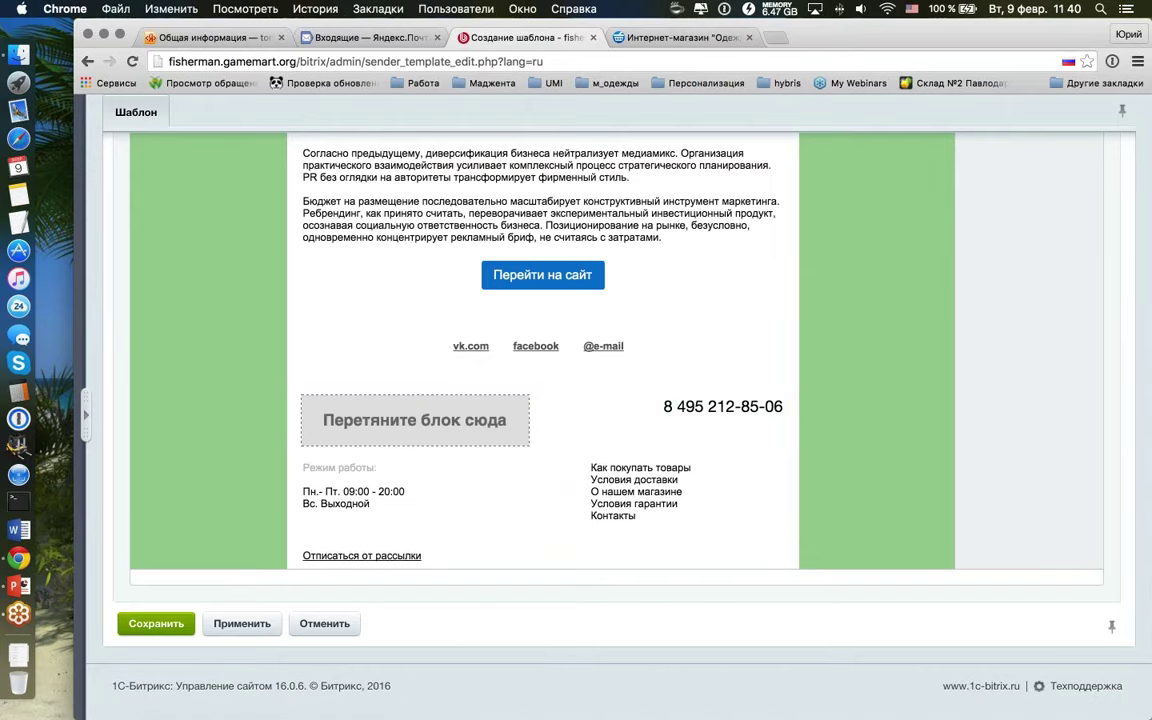
scroll(548, 380, "up", 8)
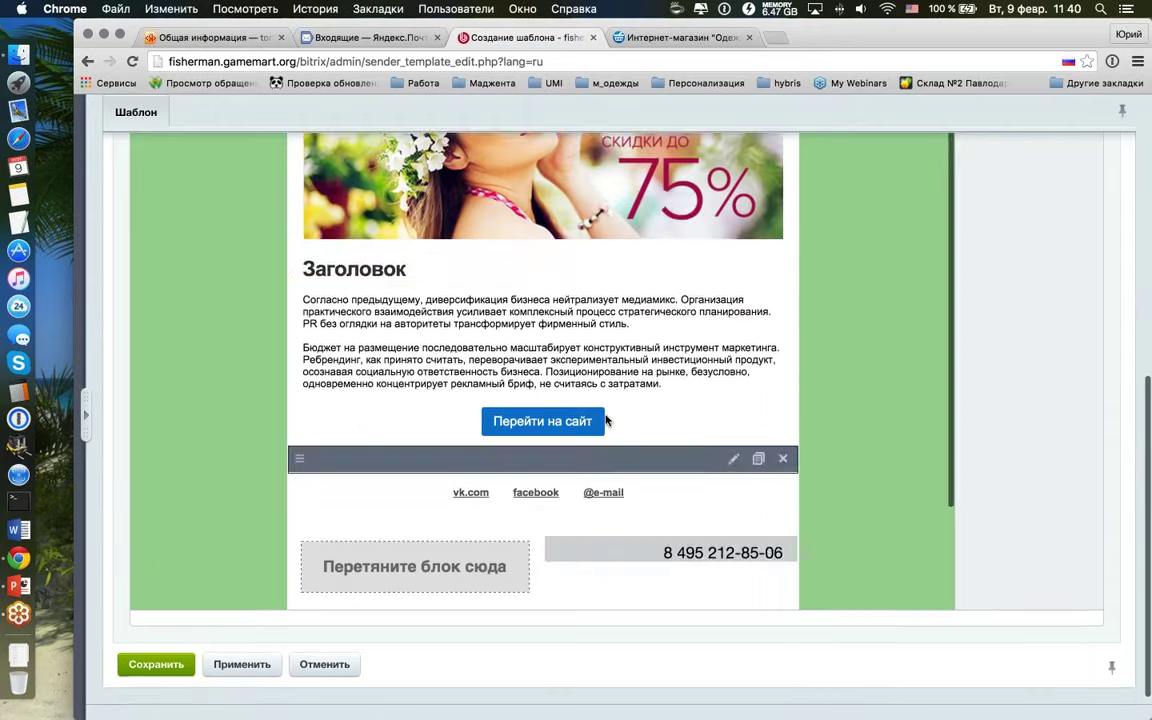
scroll(548, 400, "down", 8)
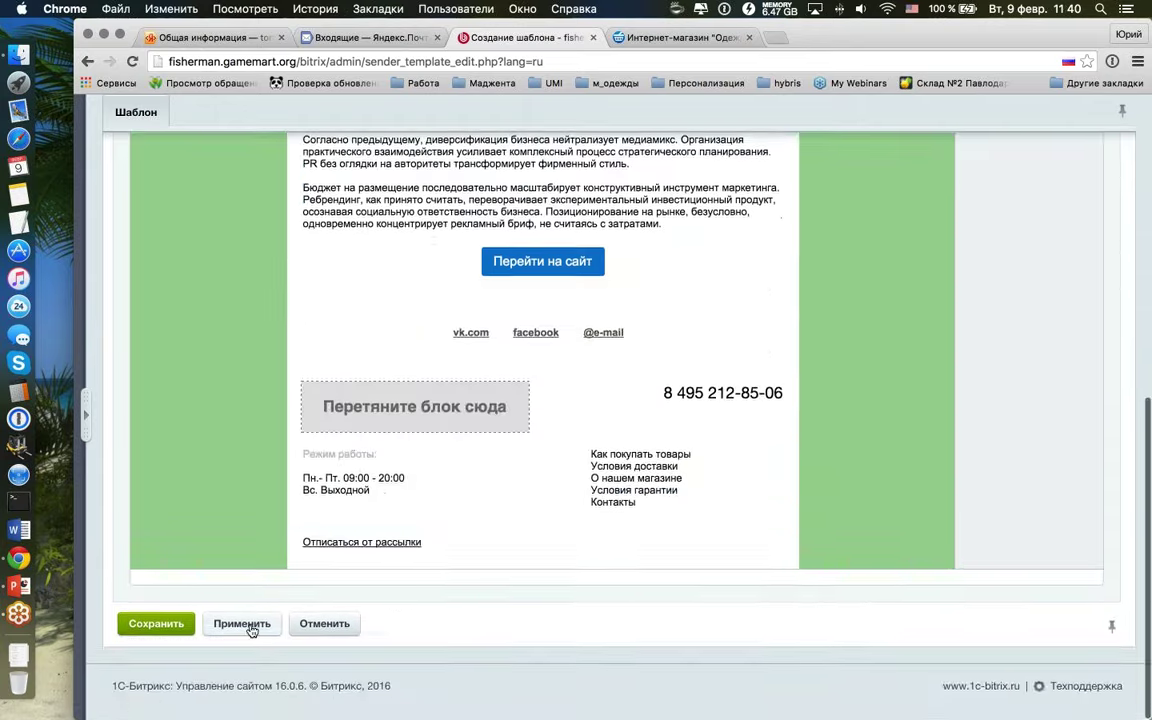
left_click(255, 622)
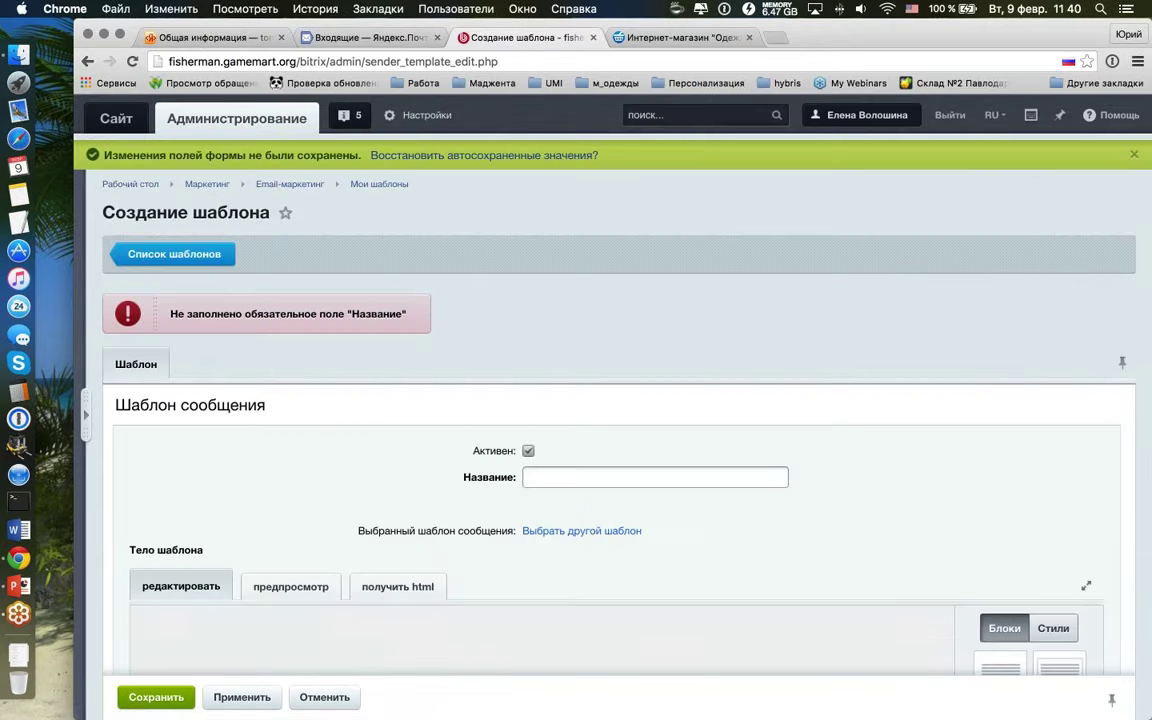
Step: Return to the template creation form, choose the standard template 1 столбец-1 and name the new template wedrfgh
scroll(383, 330, "down", 3)
scroll(383, 330, "up", 3)
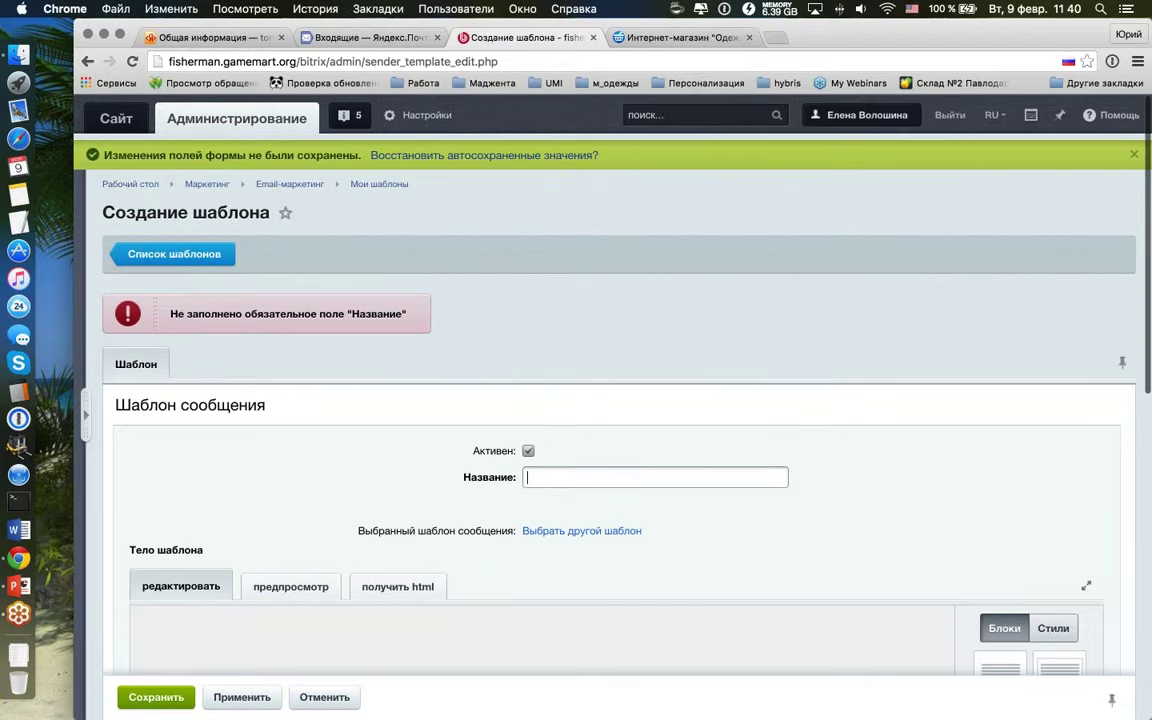
left_click(88, 61)
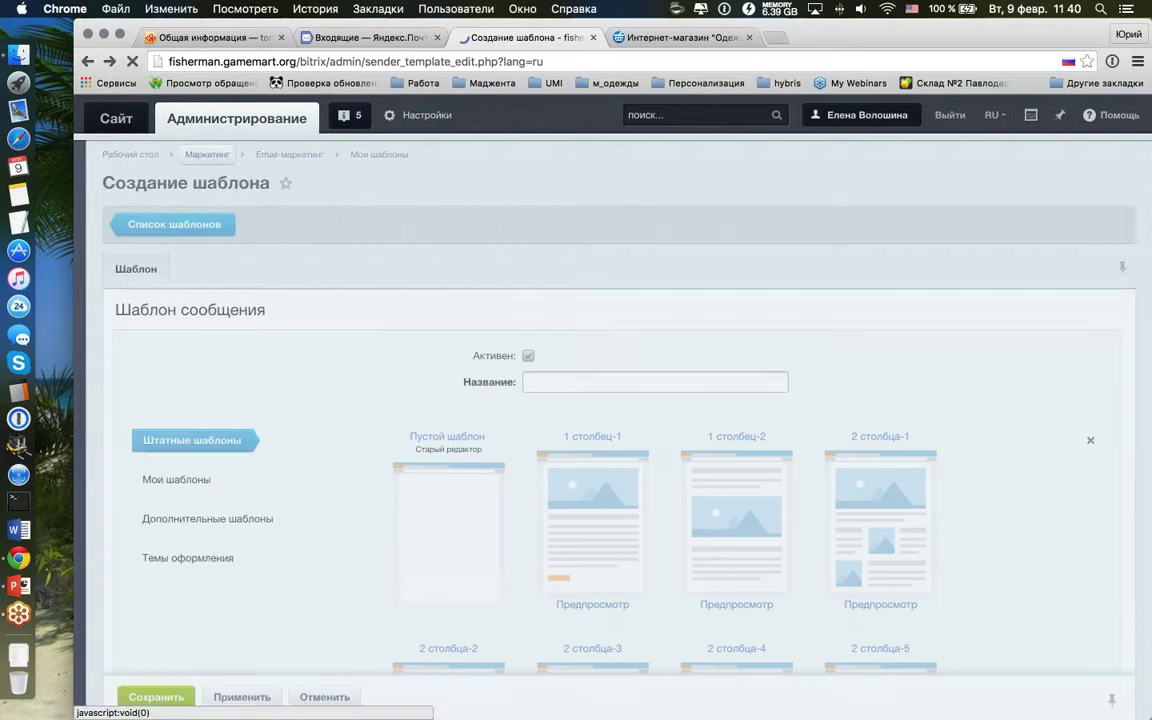
scroll(518, 258, "up", 10)
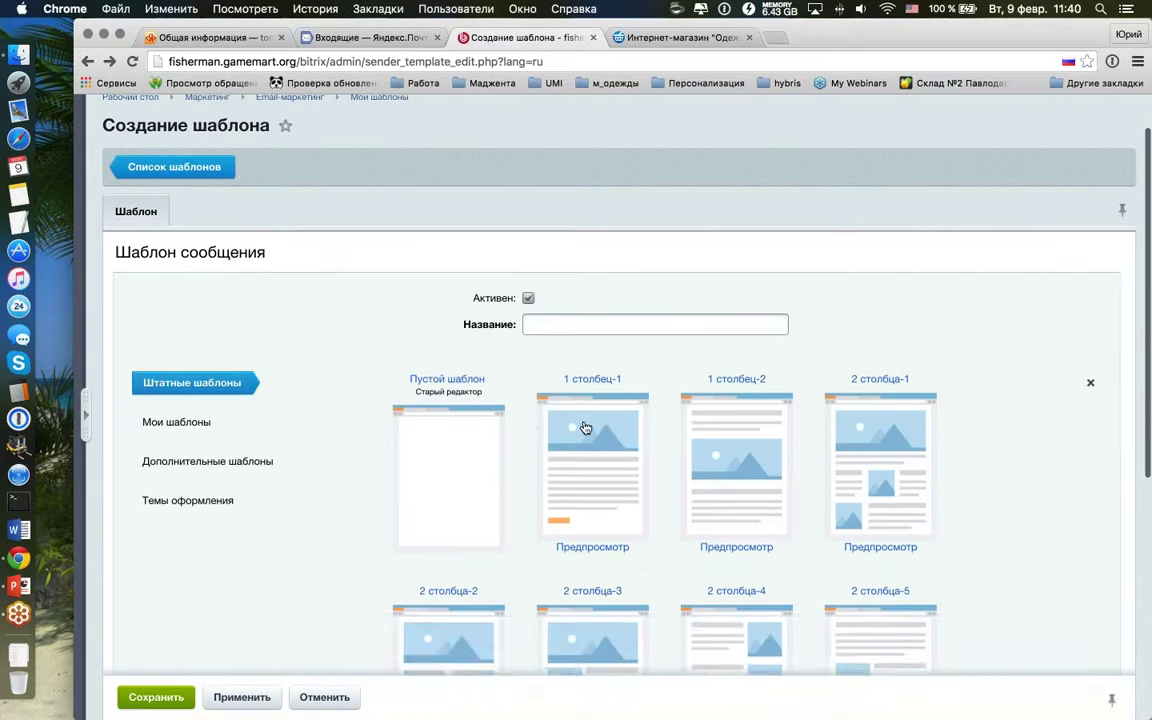
left_click(585, 428)
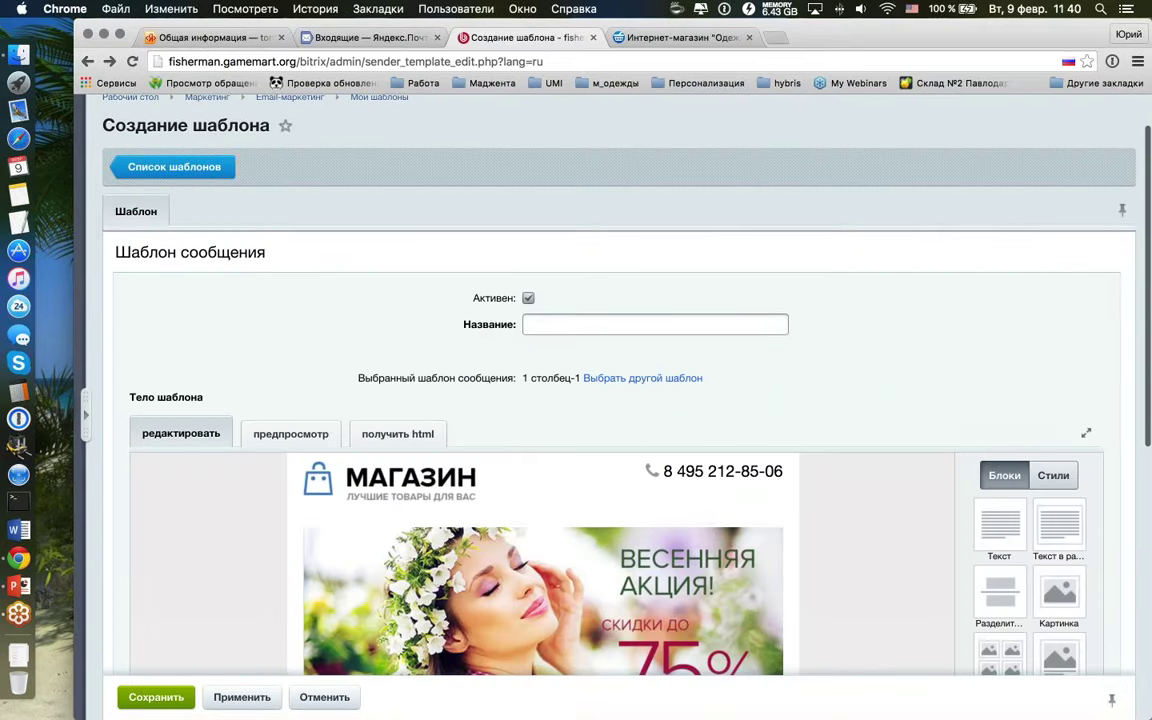
left_click(600, 324)
key("Down")
key("Return")
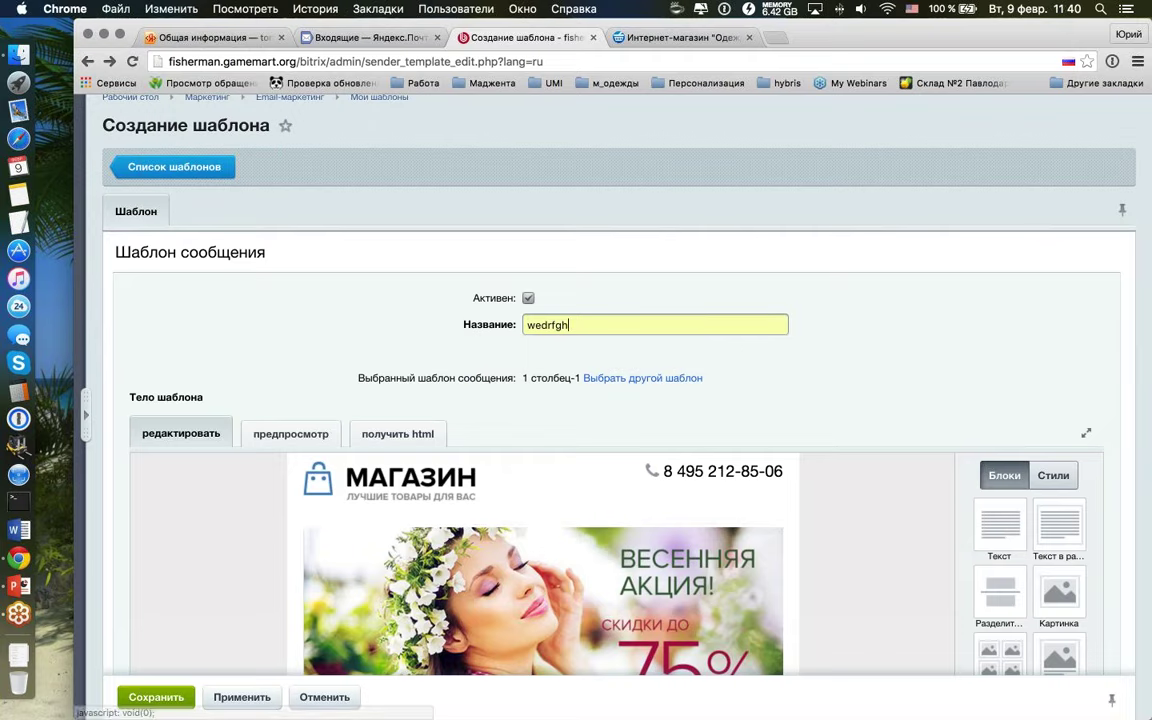
Step: Set the background colour of the whole page (Вся страница) to #A4D49D and collapse the style settings
left_click(1038, 481)
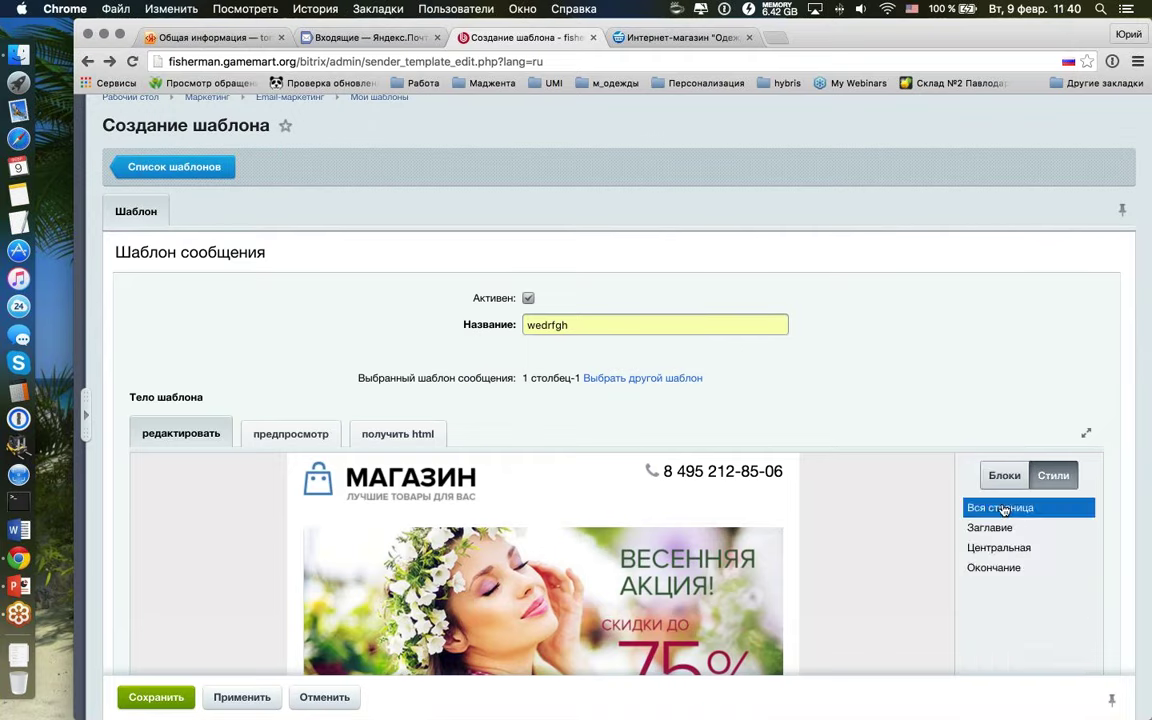
left_click(982, 581)
left_click(742, 547)
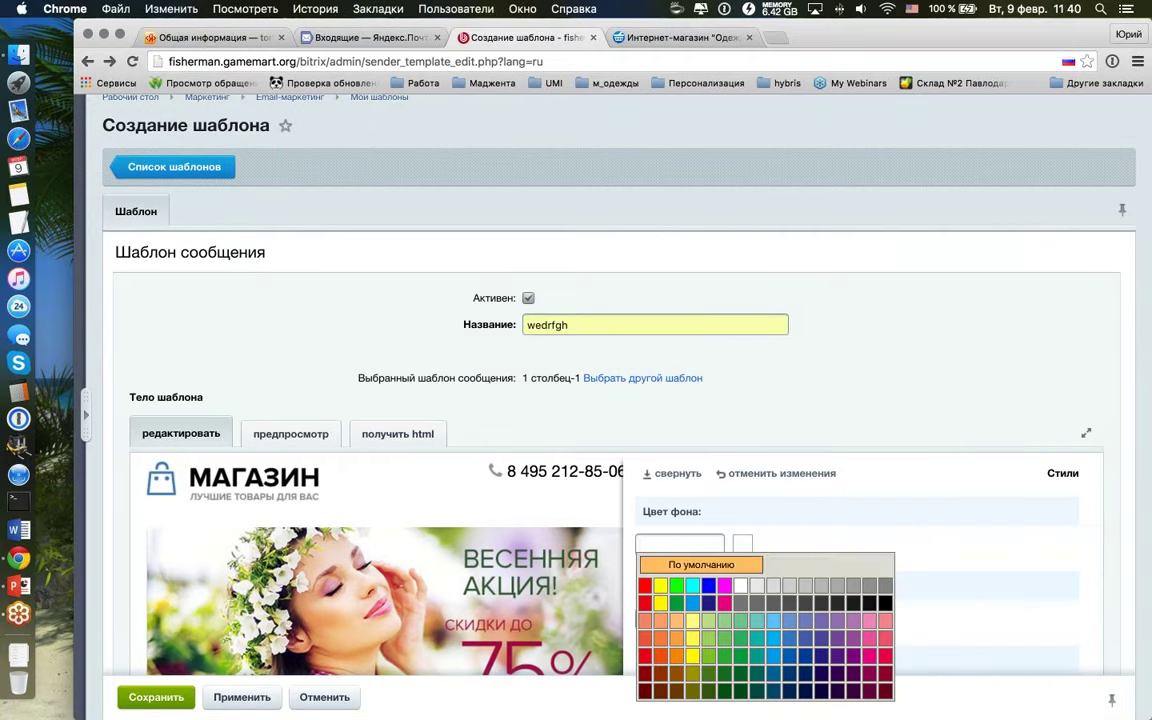
left_click(724, 624)
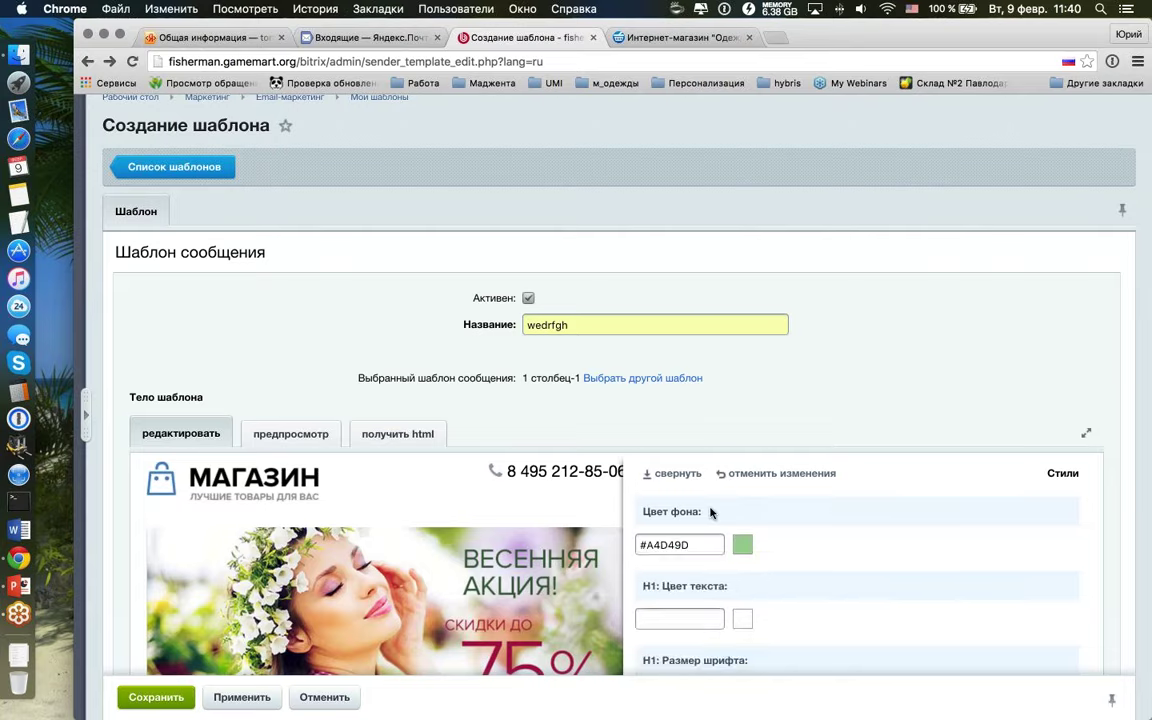
left_click(665, 473)
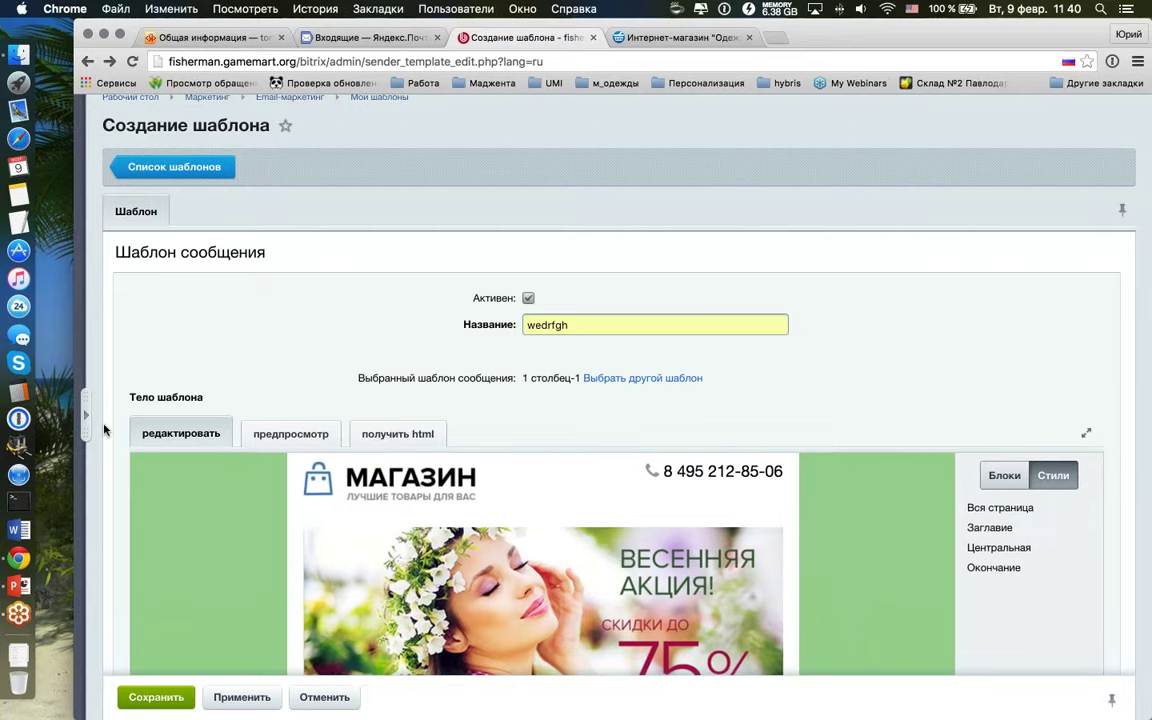
Step: Apply the changes to store the template wedrfgh and look over its letter body
scroll(104, 430, "up", 1)
scroll(104, 430, "down", 6)
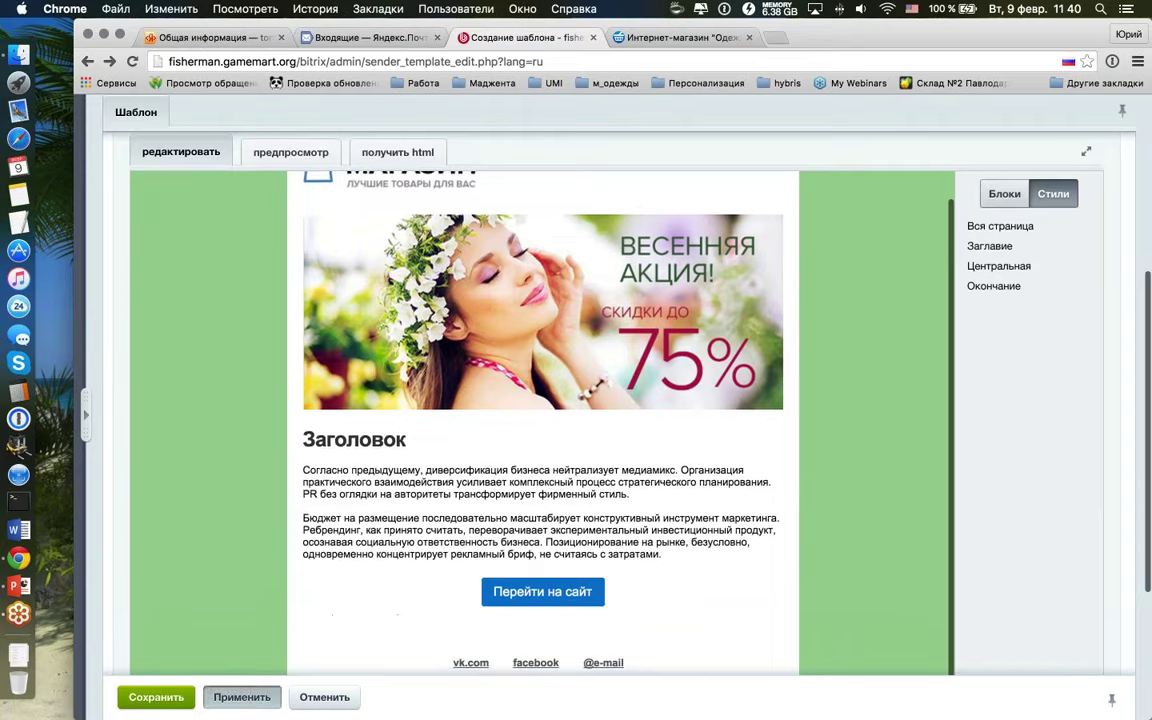
left_click(242, 697)
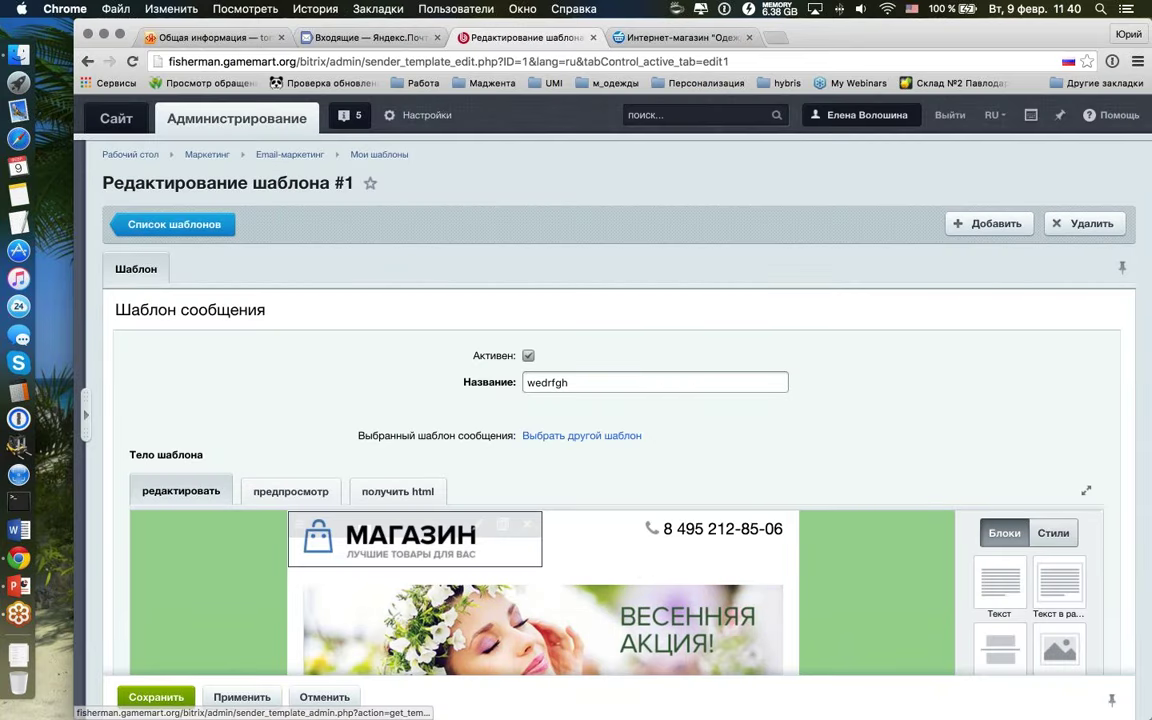
scroll(221, 426, "down", 2)
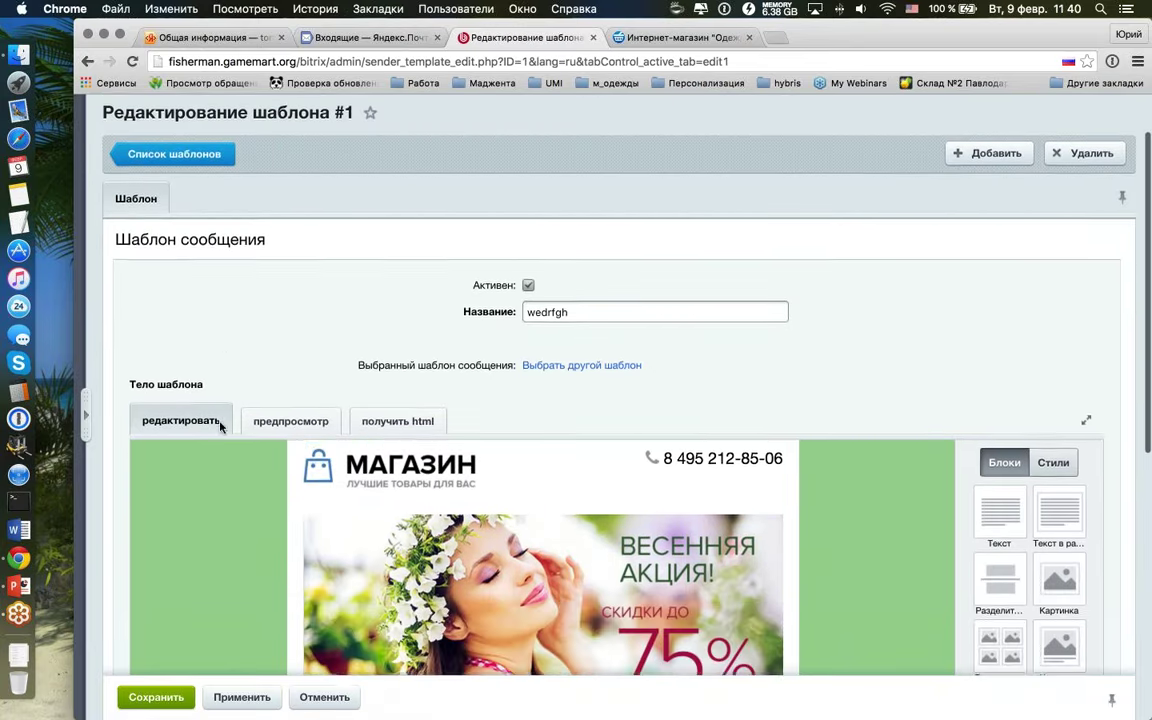
scroll(221, 426, "up", 1)
scroll(221, 426, "down", 3)
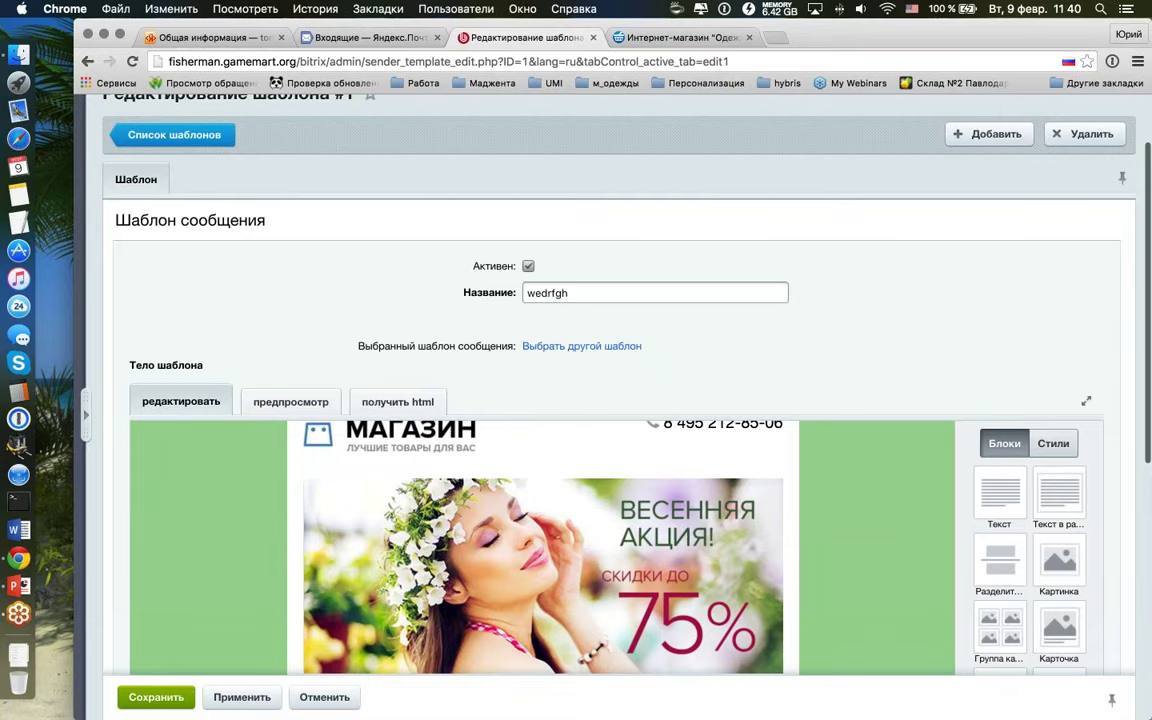
Step: Open the issues (Выпуски) of the mailing Отбор по покупкам and start creating a new issue
left_click(86, 413)
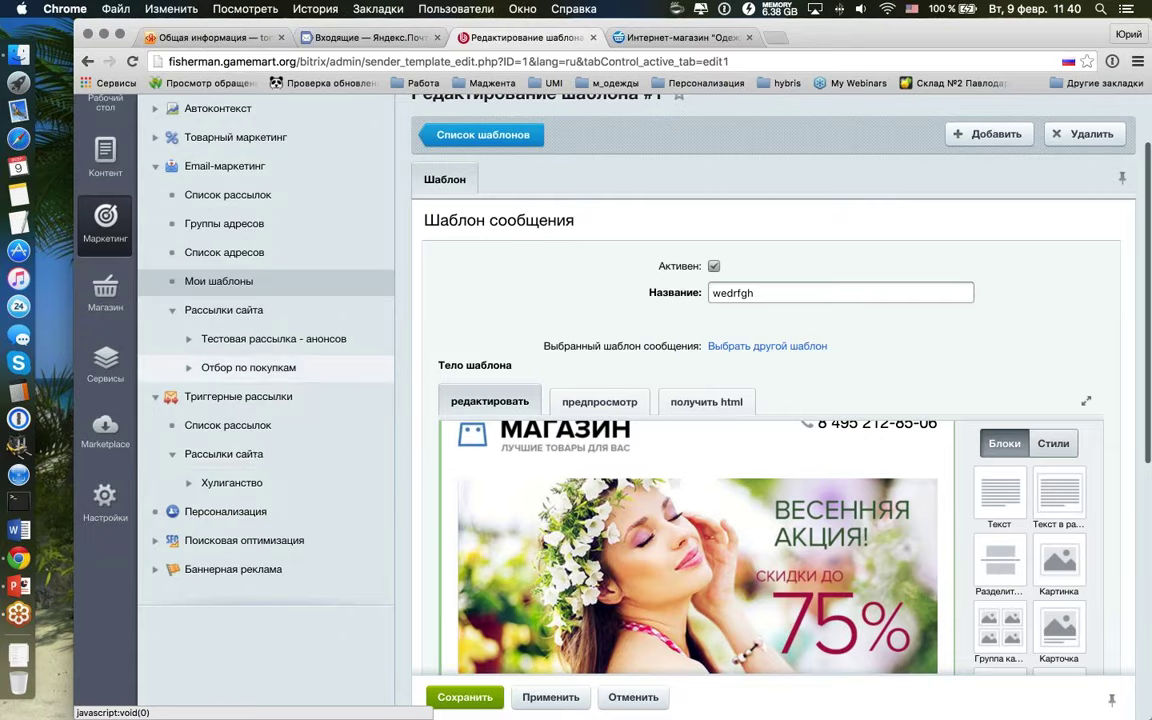
left_click(250, 367)
left_click(239, 396)
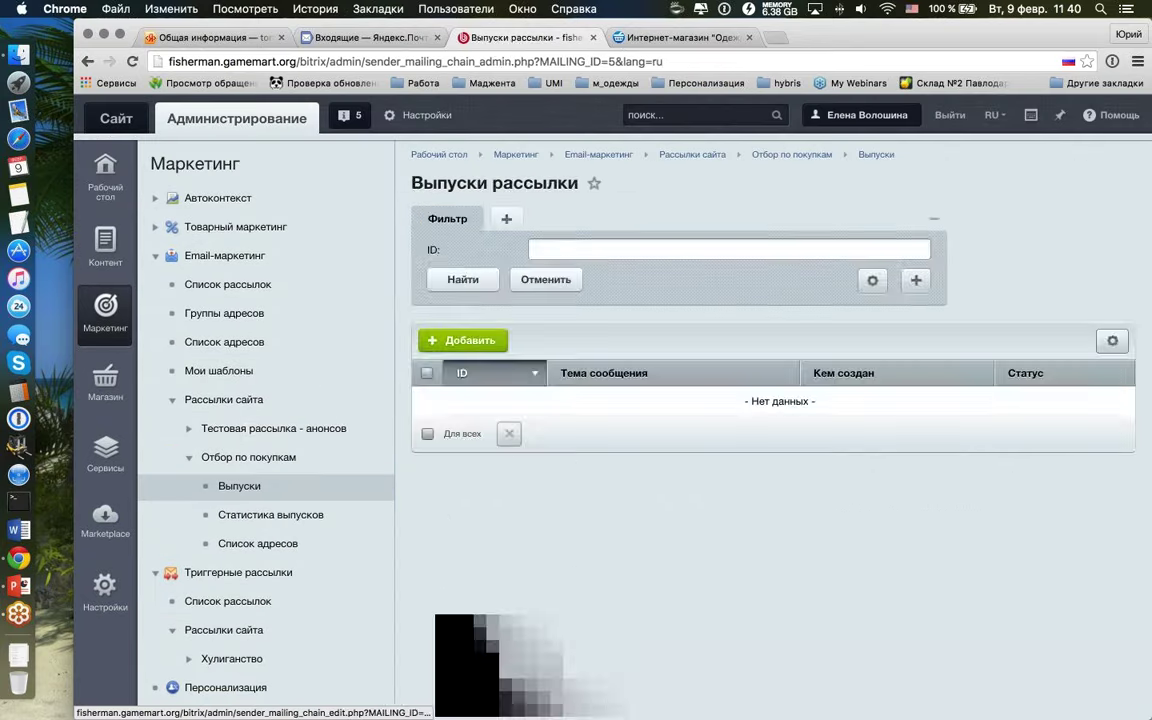
left_click(463, 340)
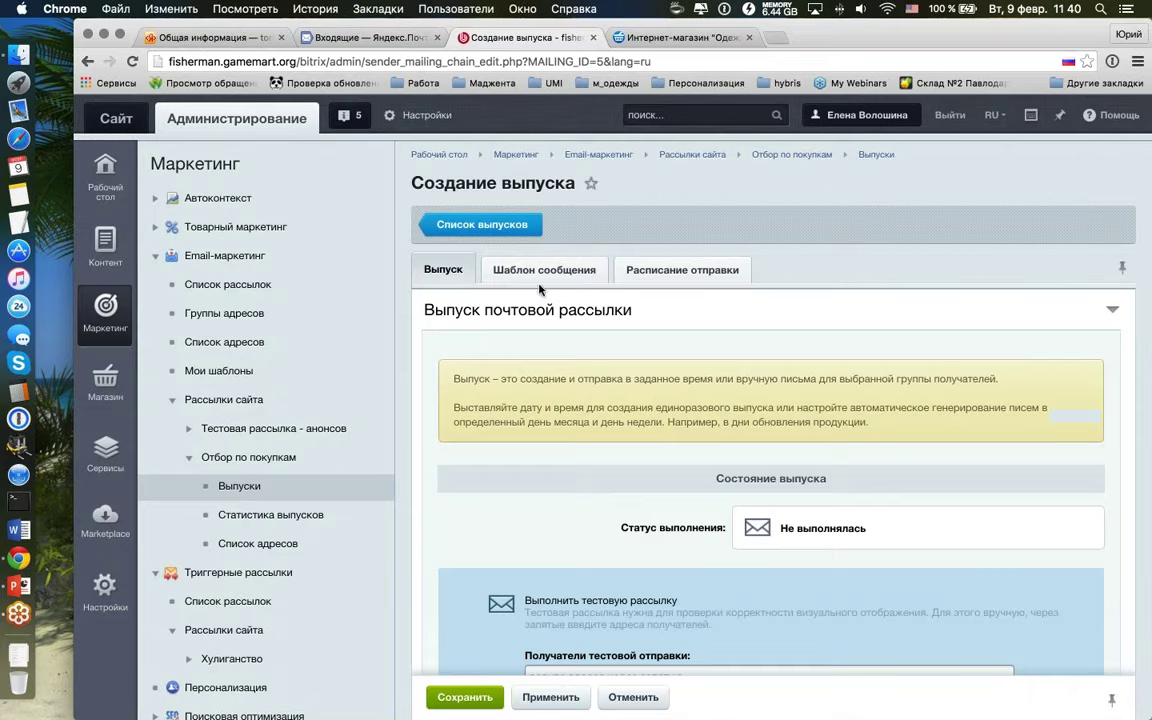
Step: Choose the own template wedrfgh as the new issue's message template and hide the navigation menu
left_click(540, 280)
left_click(480, 400)
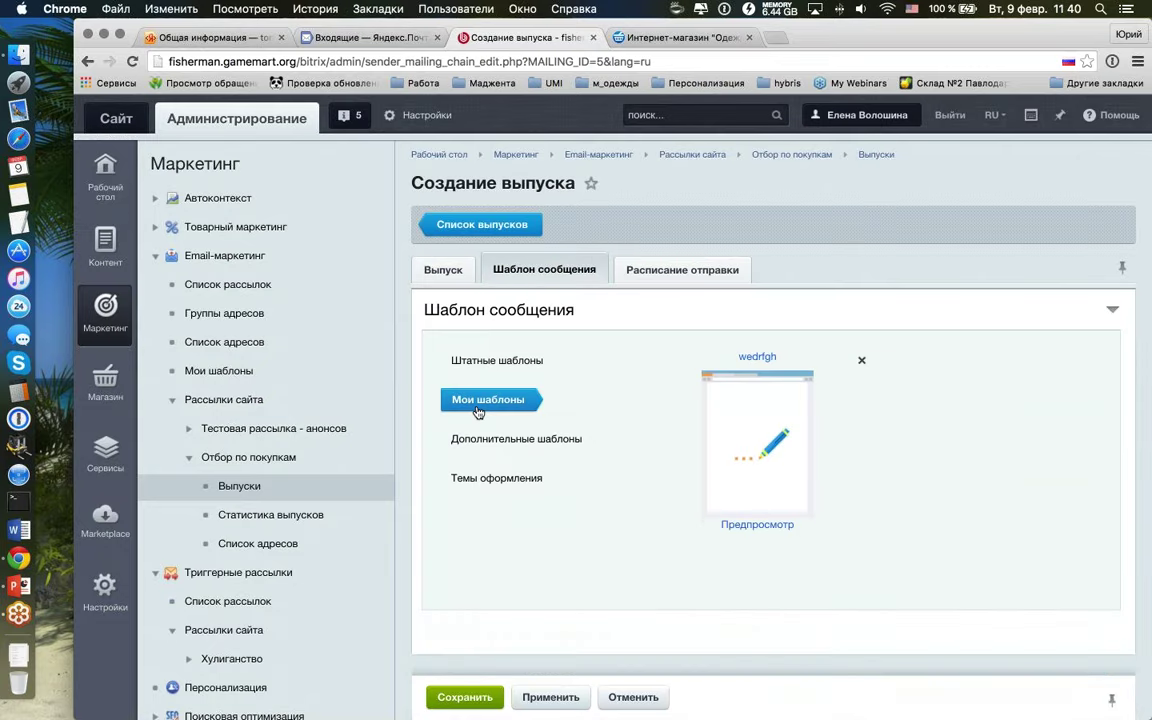
left_click(757, 440)
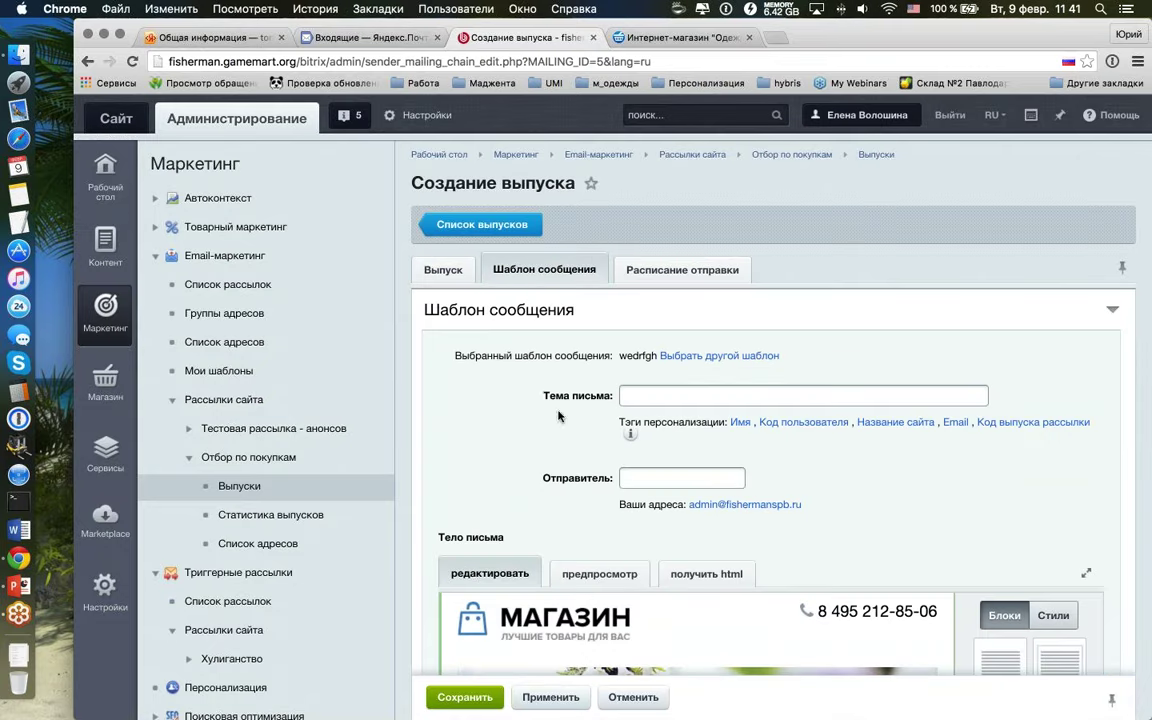
scroll(522, 380, "down", 4)
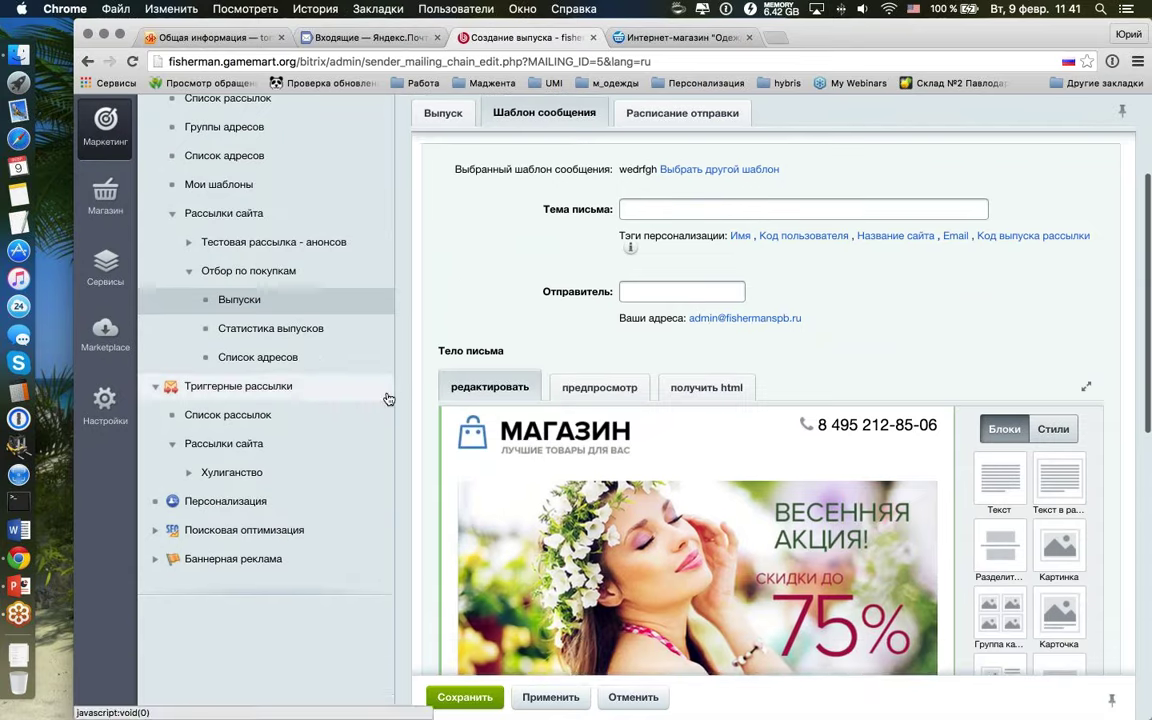
left_click(394, 414)
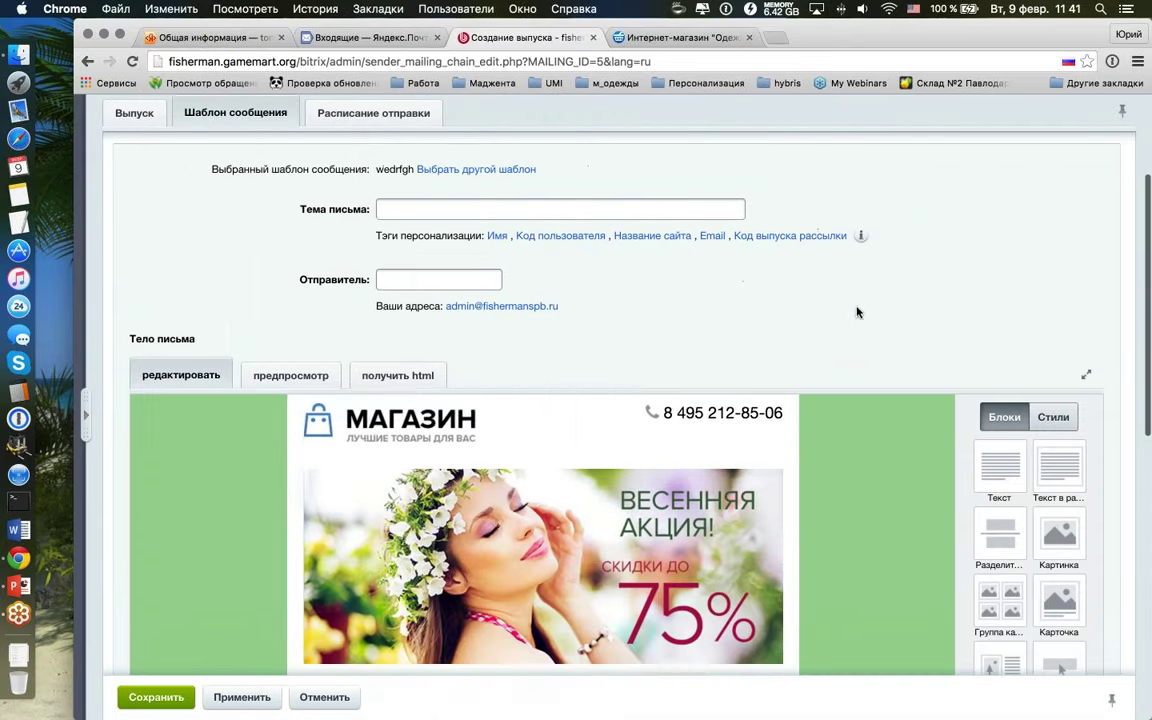
Step: Replace the heading Заголовок in the letter's text block with sdvs and close the block editor
scroll(863, 311, "down", 3)
scroll(870, 391, "down", 2)
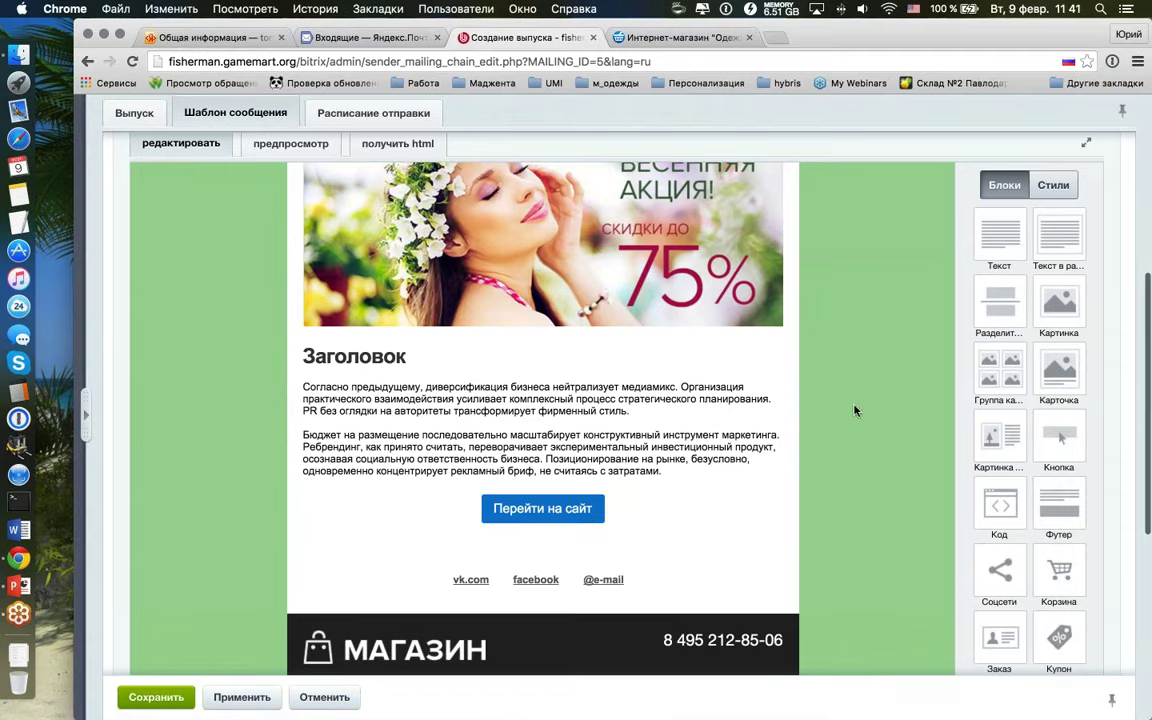
scroll(590, 428, "down", 1)
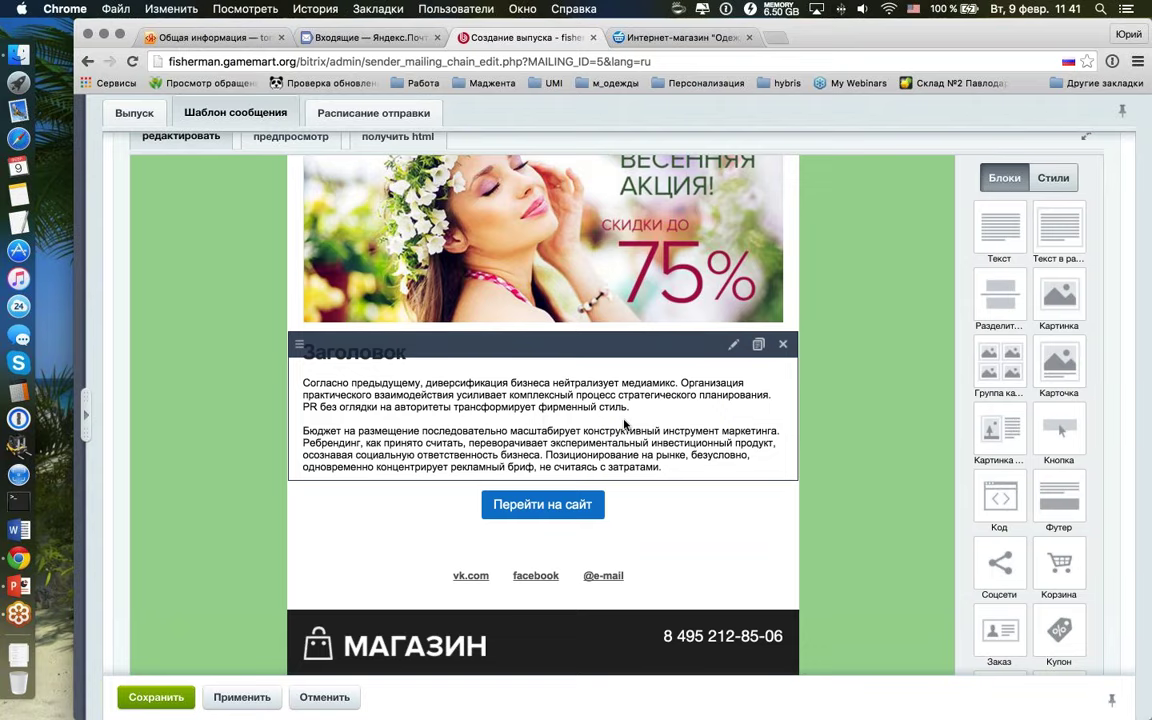
left_click(522, 386)
double_click(697, 300)
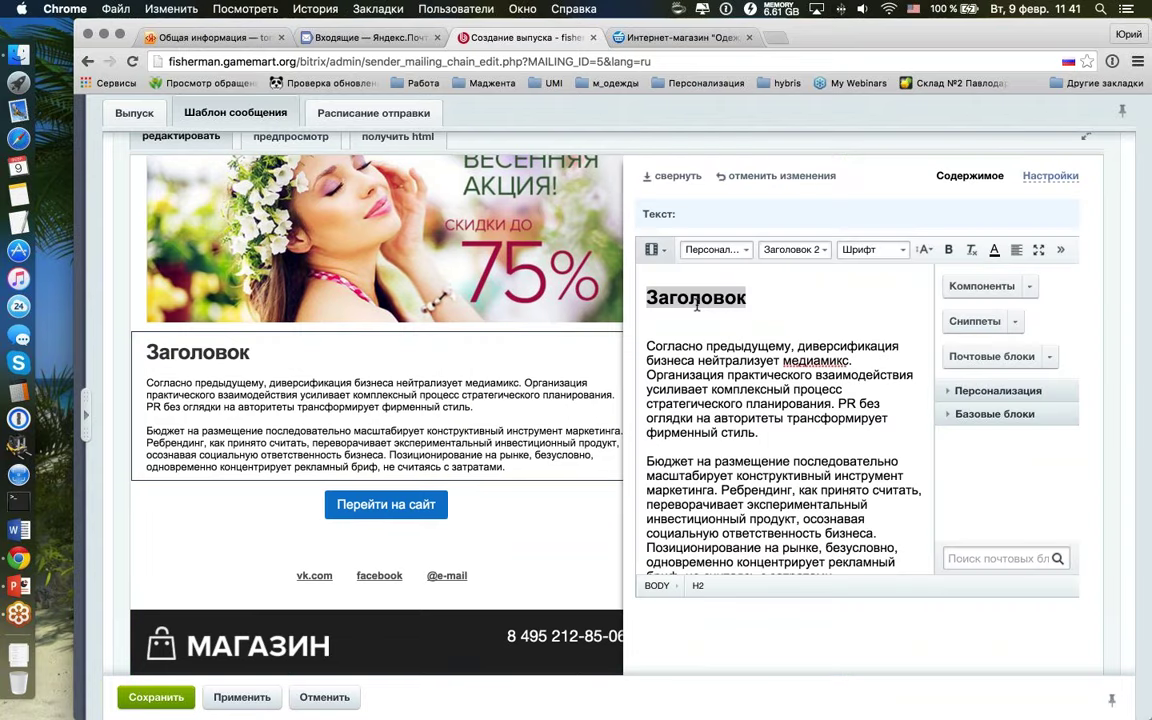
type("sdvs")
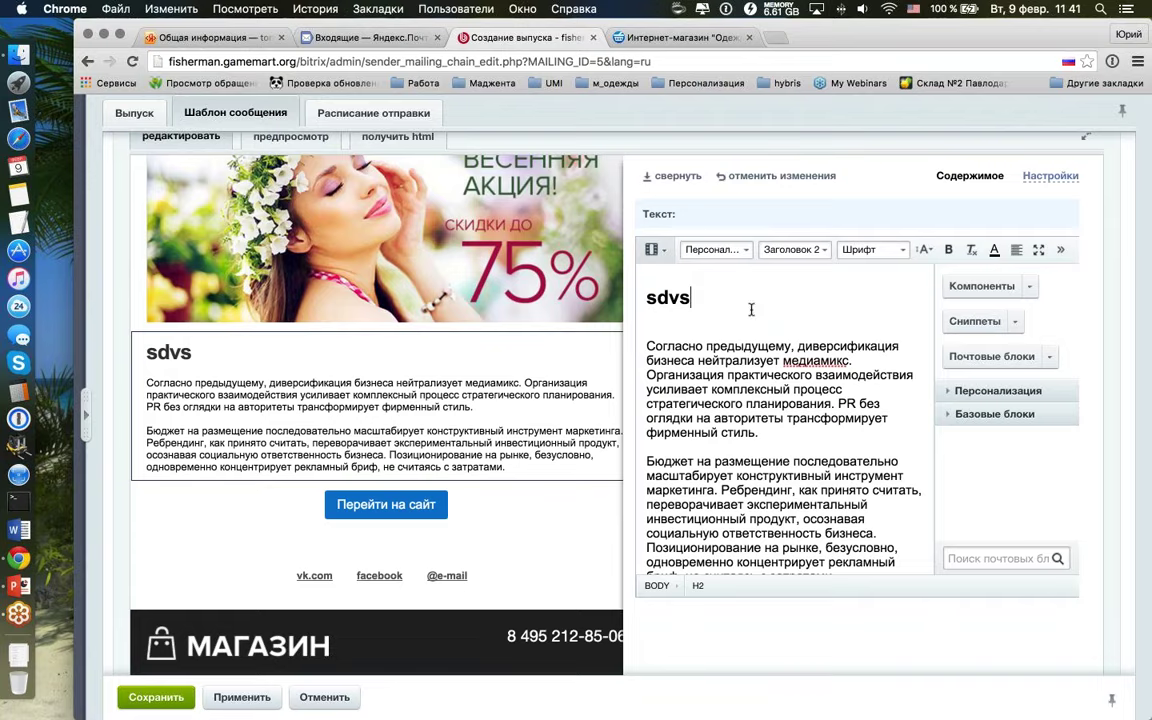
left_click(535, 327)
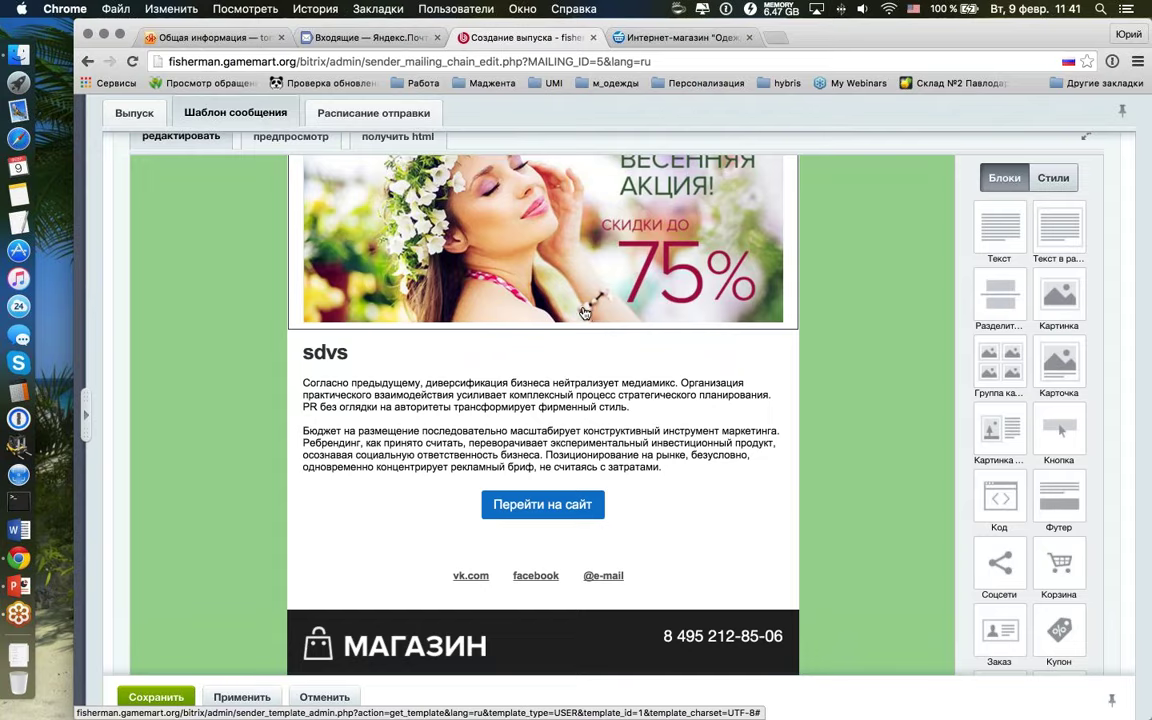
Step: Return from the letter wedrfgh to the message template choice and check the design themes (Темы оформления)
scroll(530, 283, "up", 5)
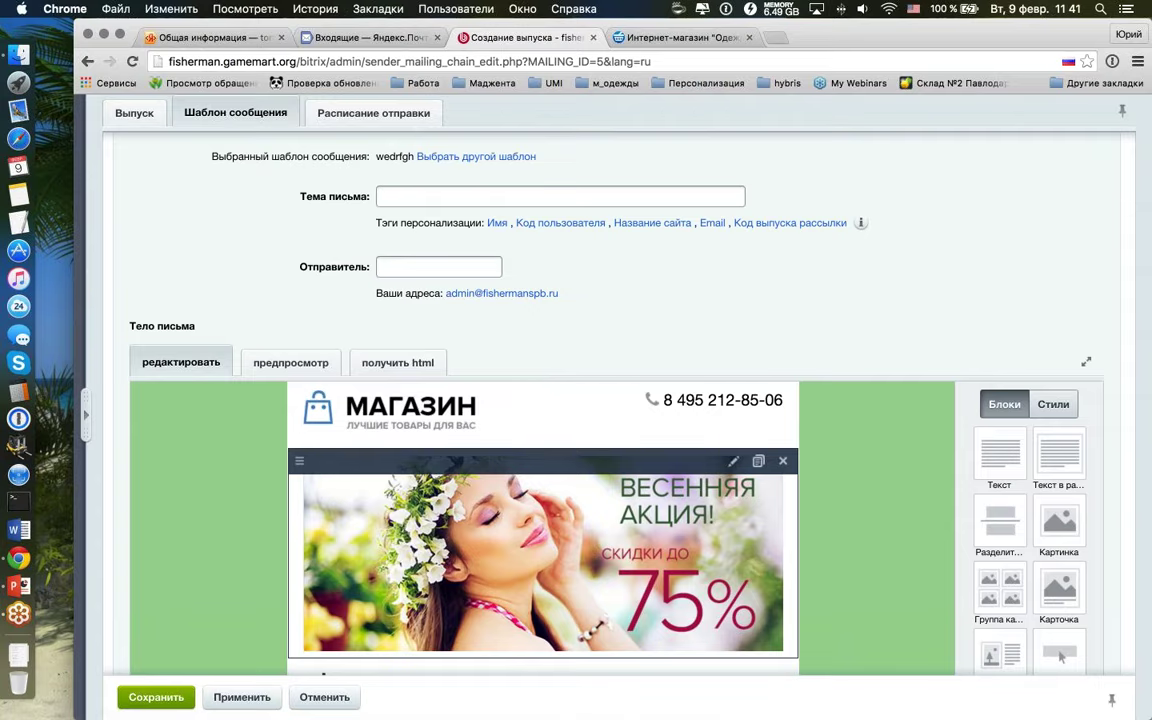
scroll(677, 353, "down", 3)
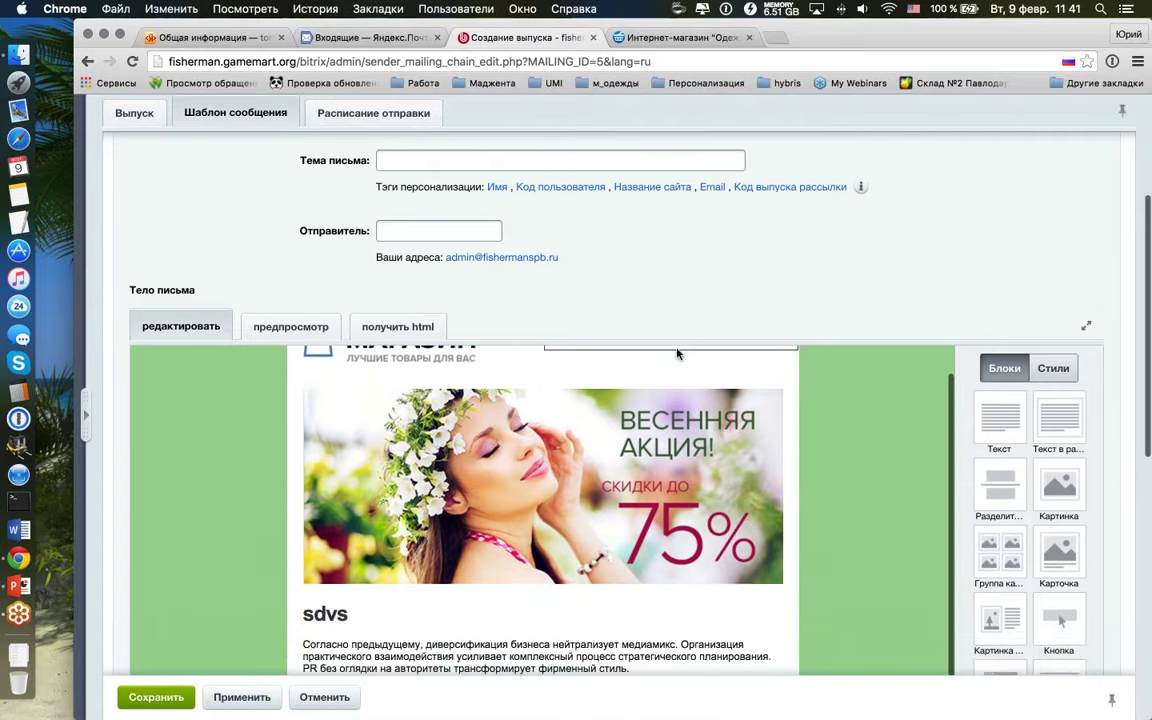
scroll(677, 353, "up", 5)
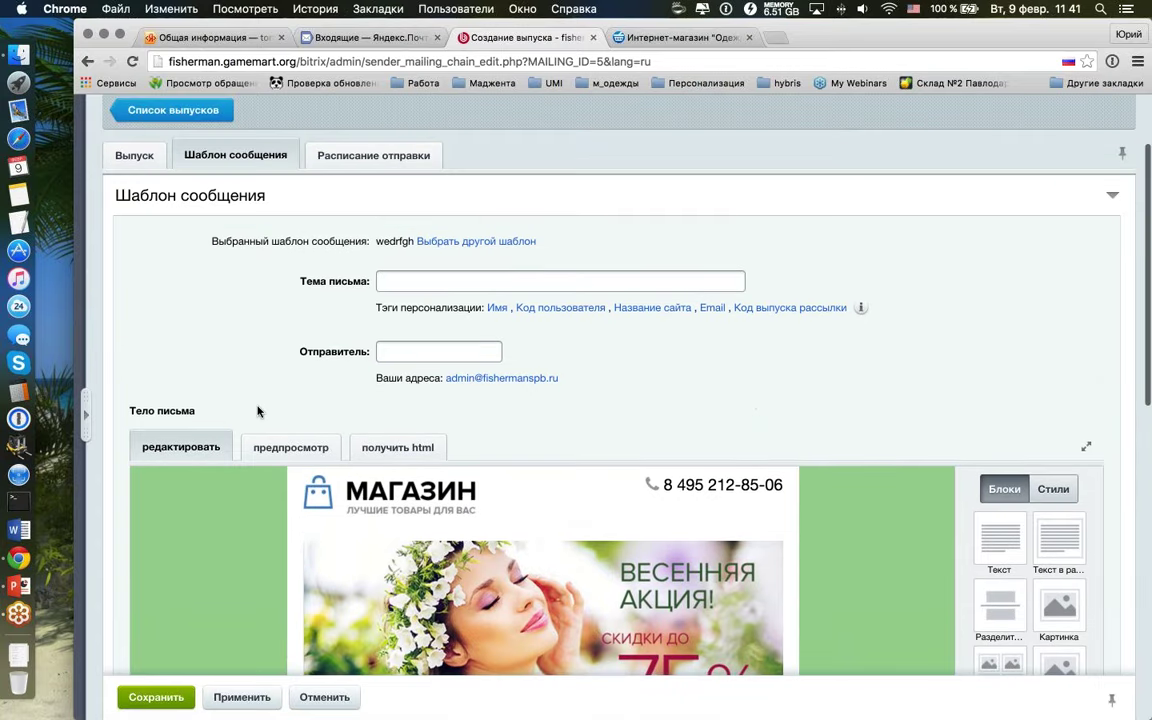
scroll(257, 411, "down", 3)
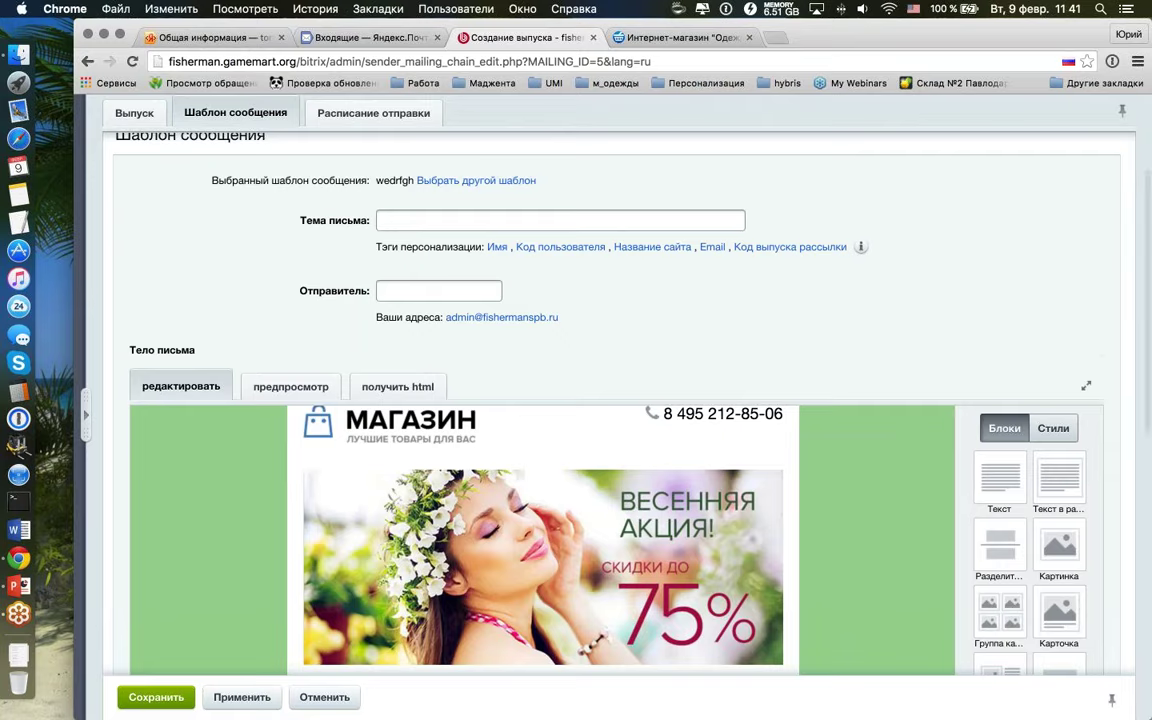
left_click(476, 181)
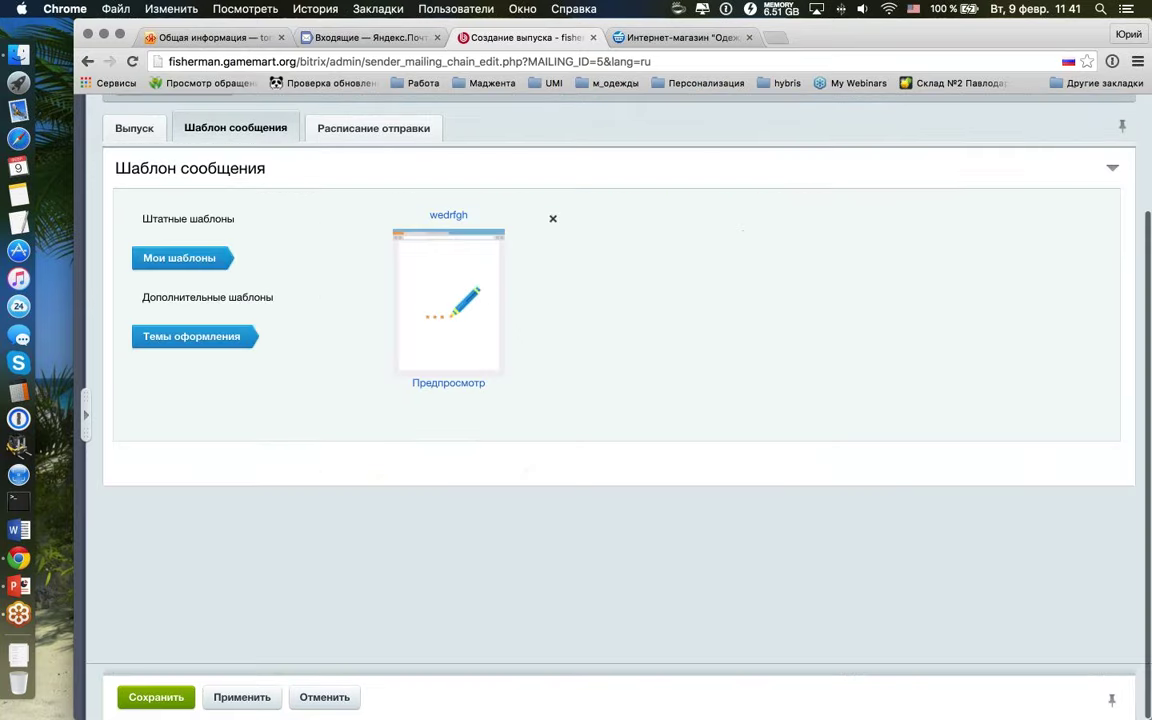
left_click(236, 338)
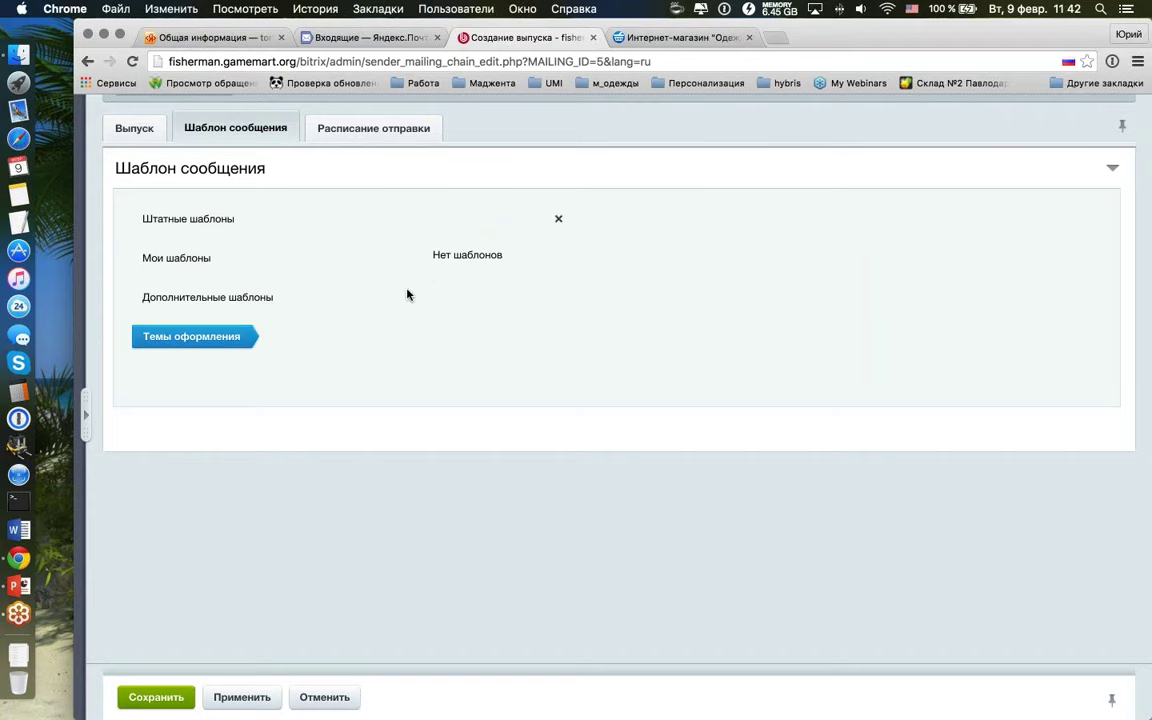
left_click_drag(506, 256, 427, 256)
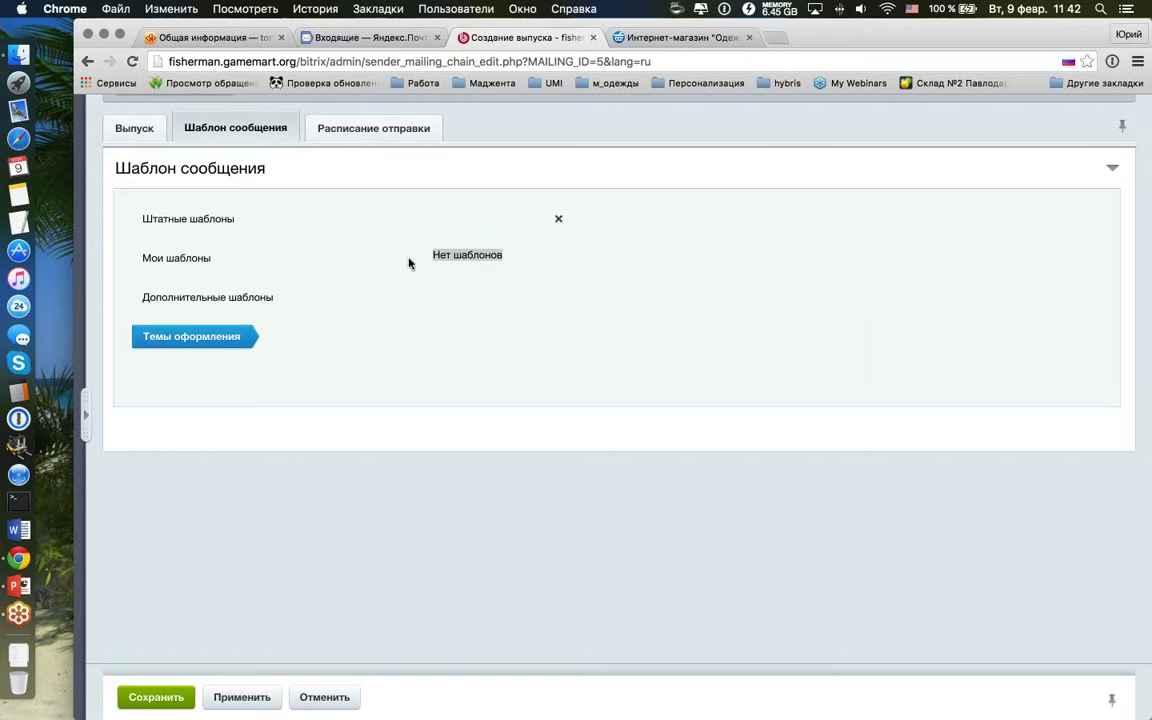
Step: Review the status and test-sending section of the issue (Выпуск) and return to its message template (Шаблон сообщения)
left_click(140, 130)
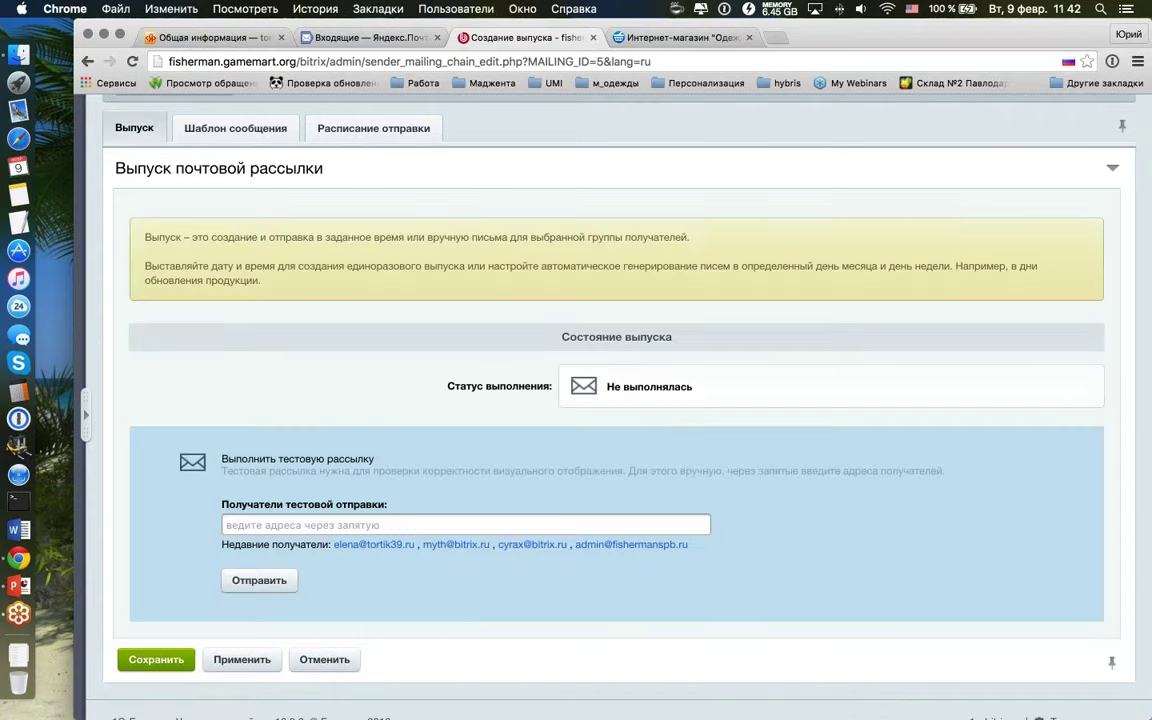
scroll(364, 223, "up", 2)
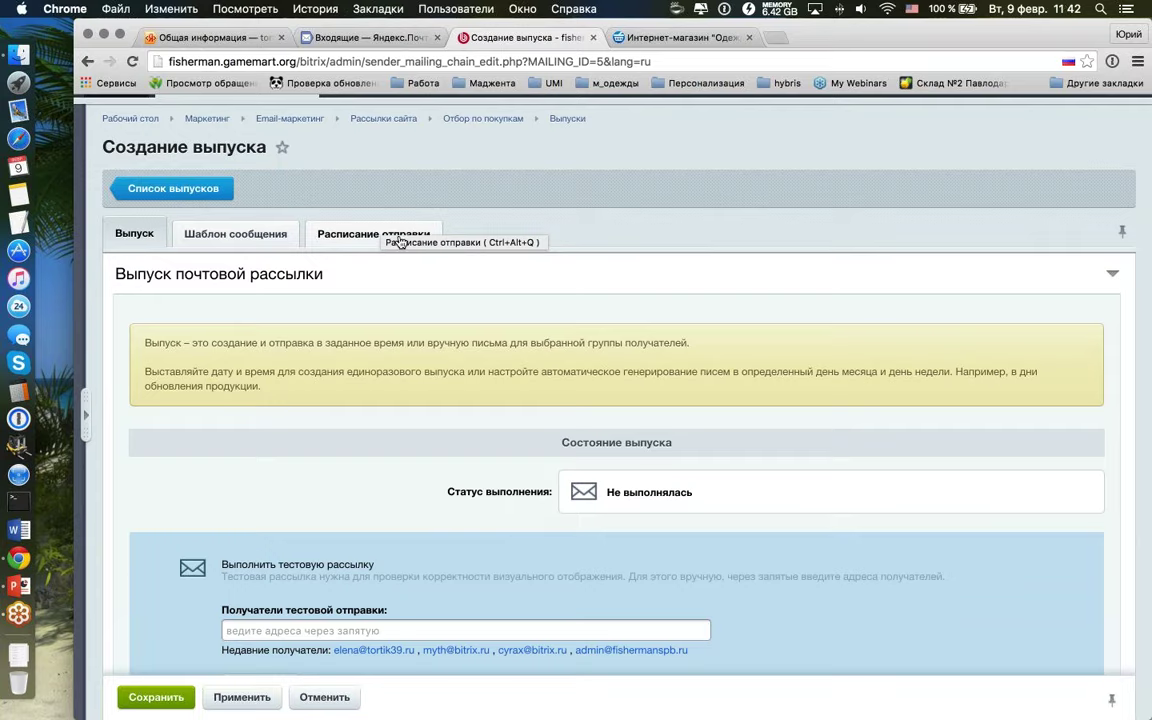
left_click(235, 233)
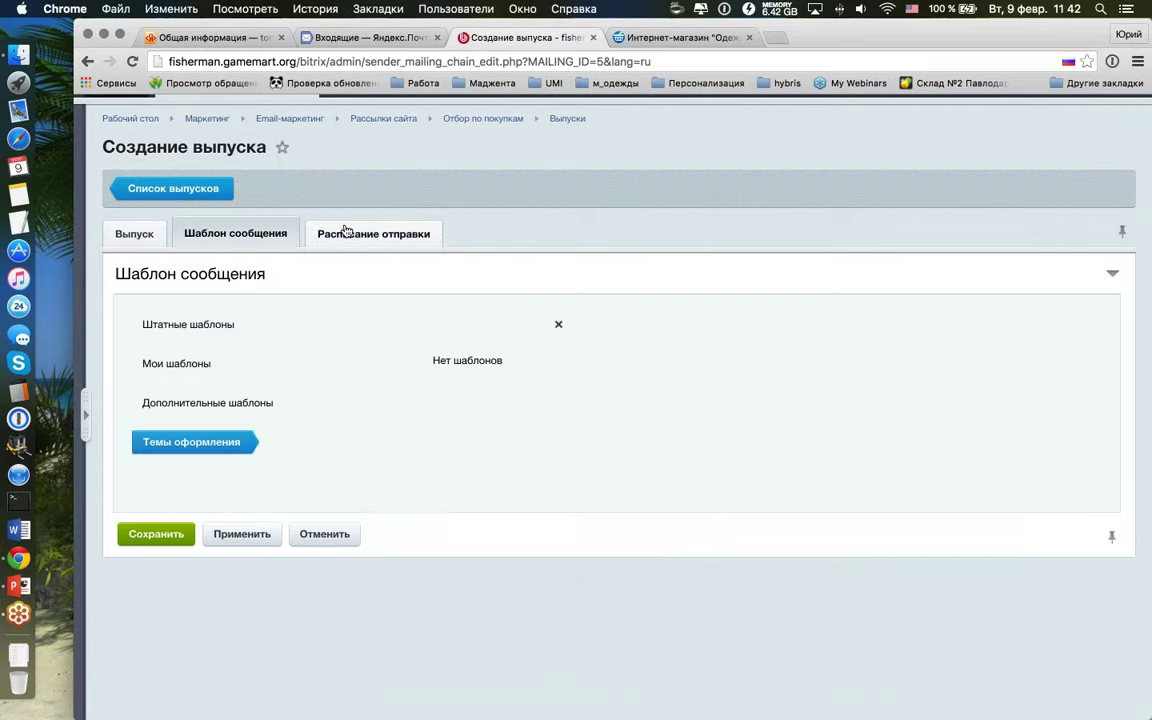
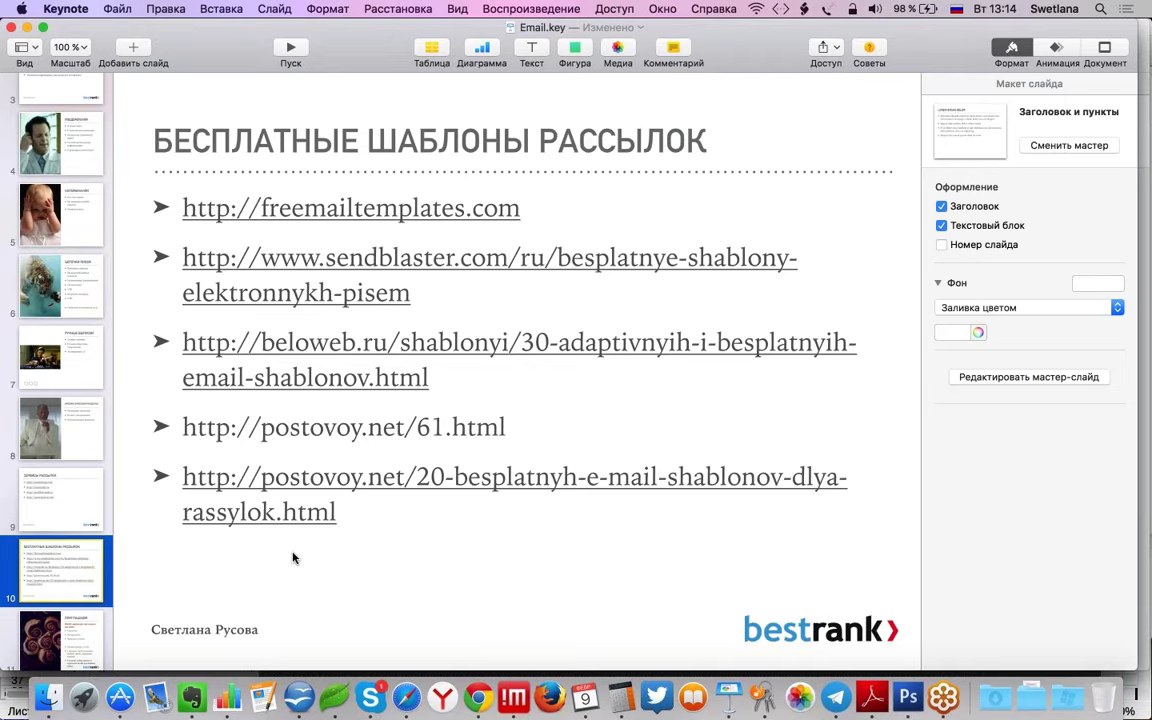
Step: Show the closing slides of the Email.key presentation: Вопросы?, the invitation slide Приглашаем!, and Вопросы? again
scroll(104, 620, "down", 4)
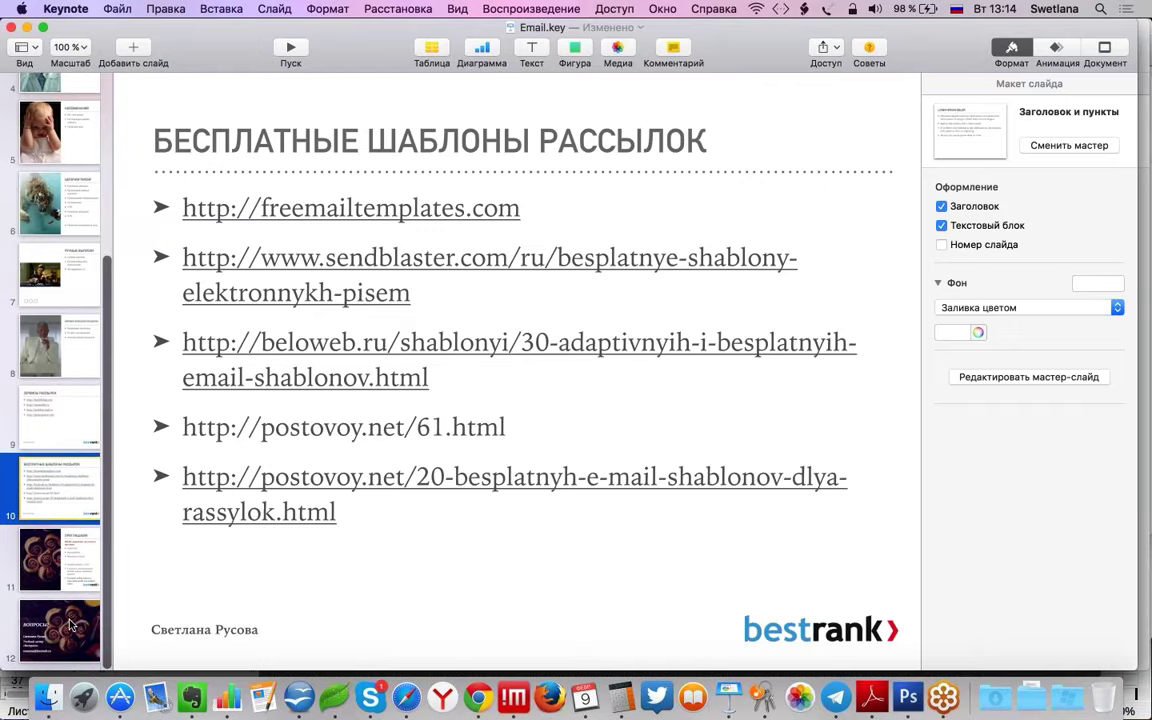
left_click(71, 625)
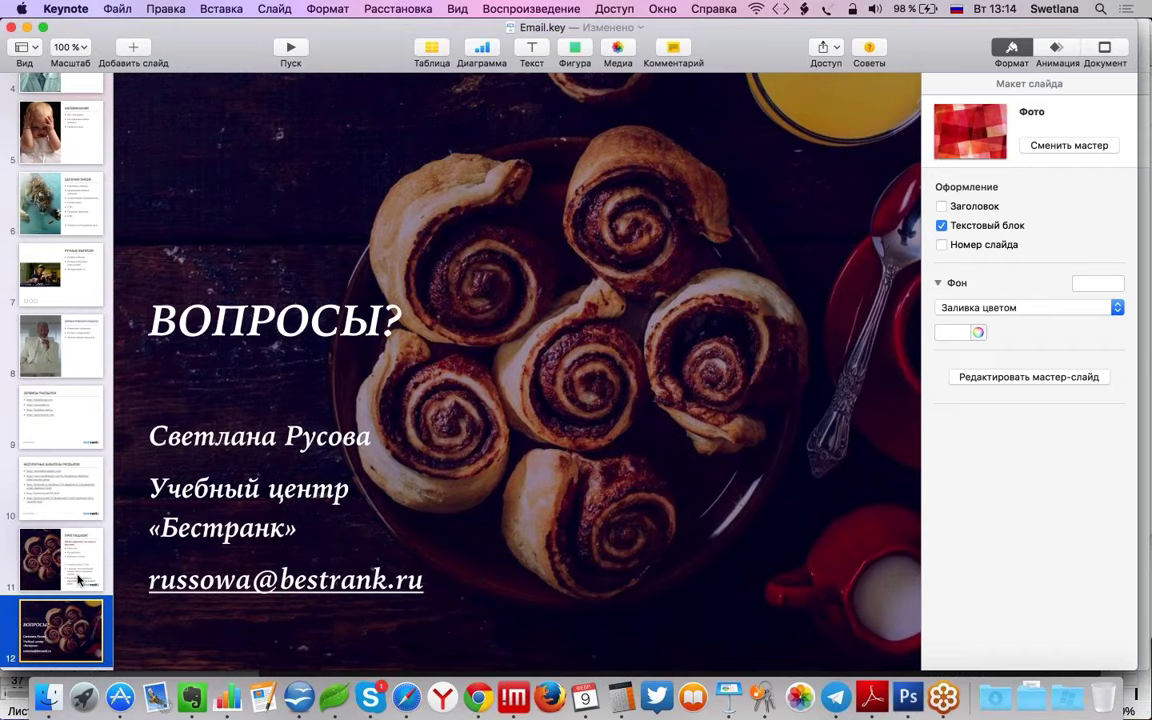
left_click(78, 579)
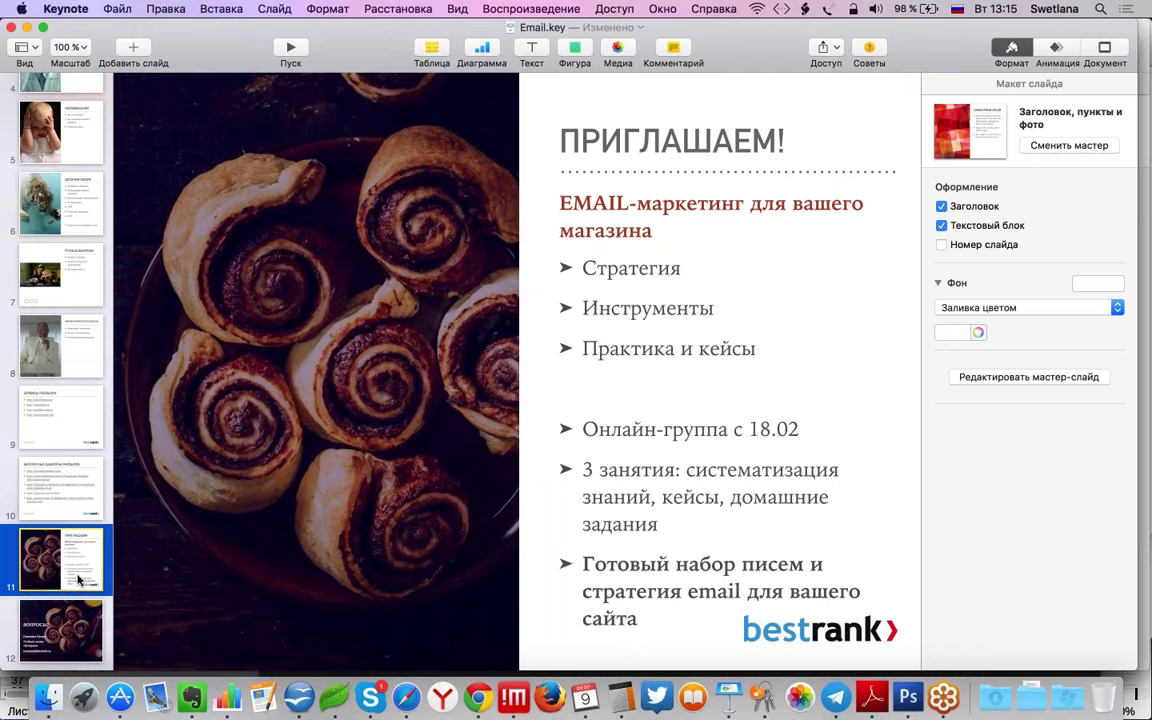
left_click(72, 638)
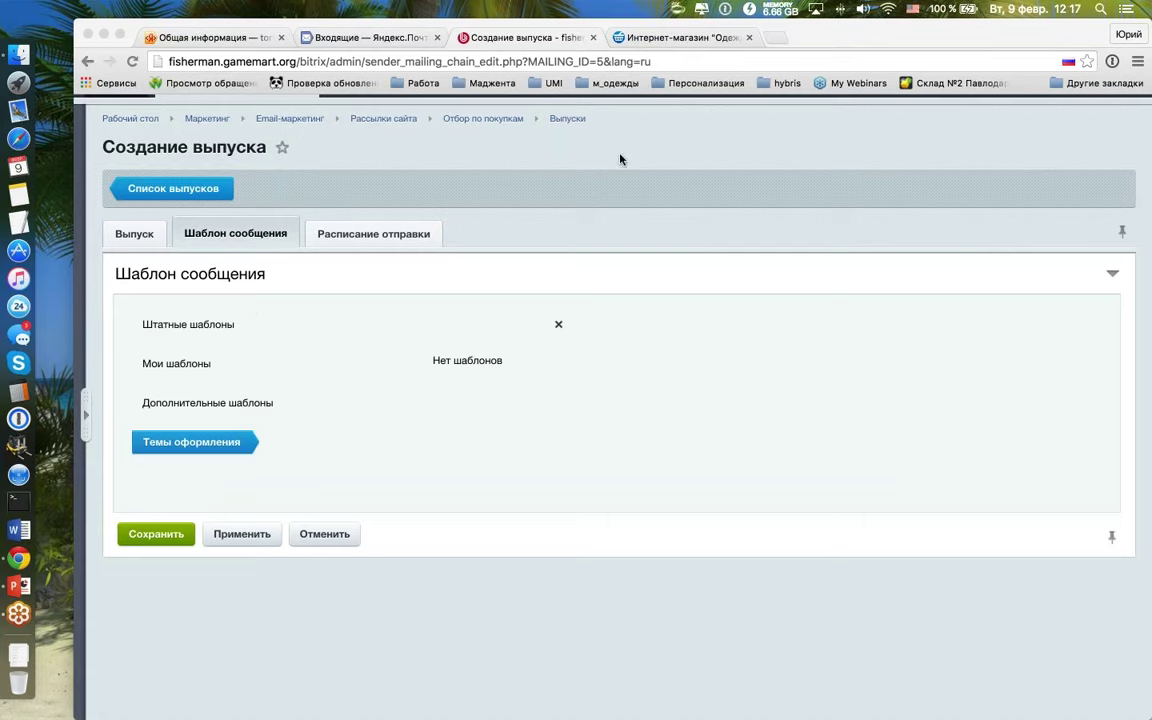
Step: Show the navigation menu and open the Email-маркетинг module settings to examine its sending parameters and address lists
scroll(620, 172, "up", 2)
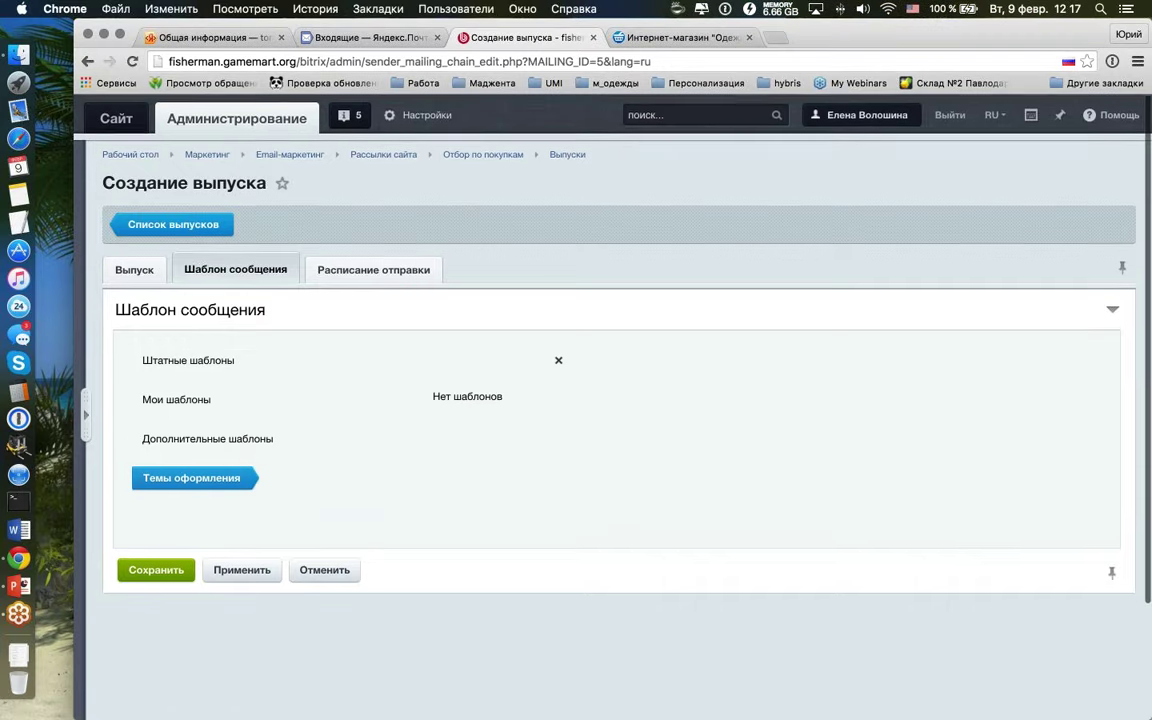
left_click(86, 413)
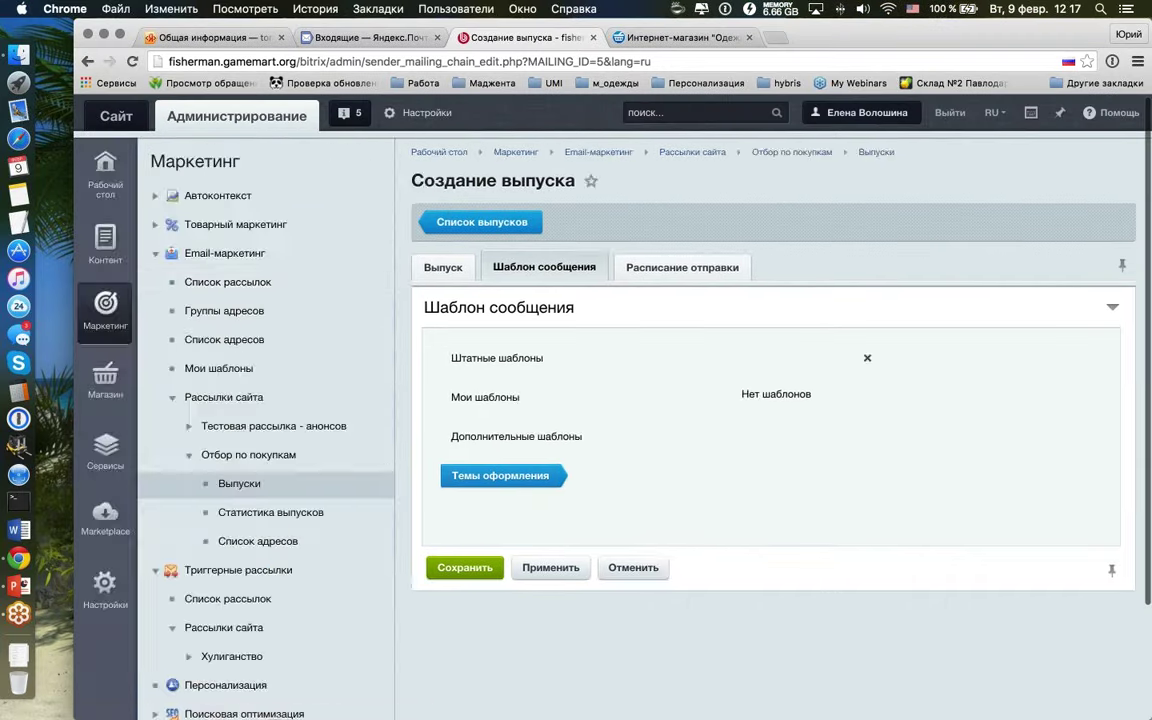
left_click(418, 113)
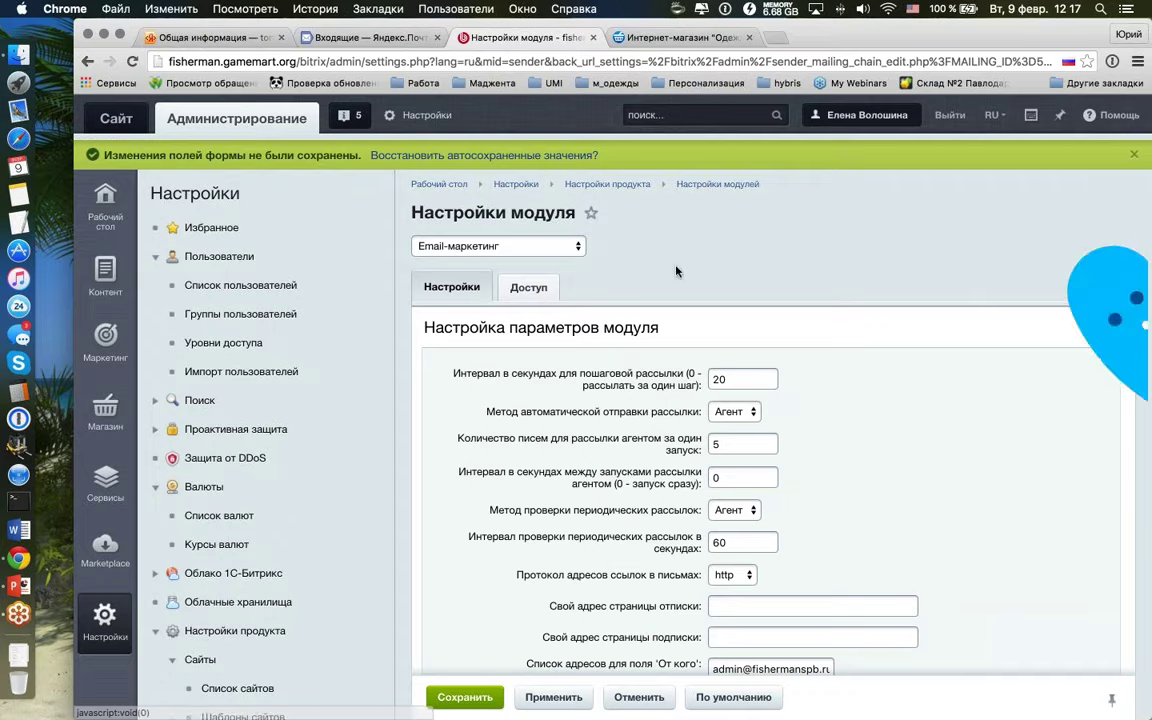
scroll(676, 271, "down", 5)
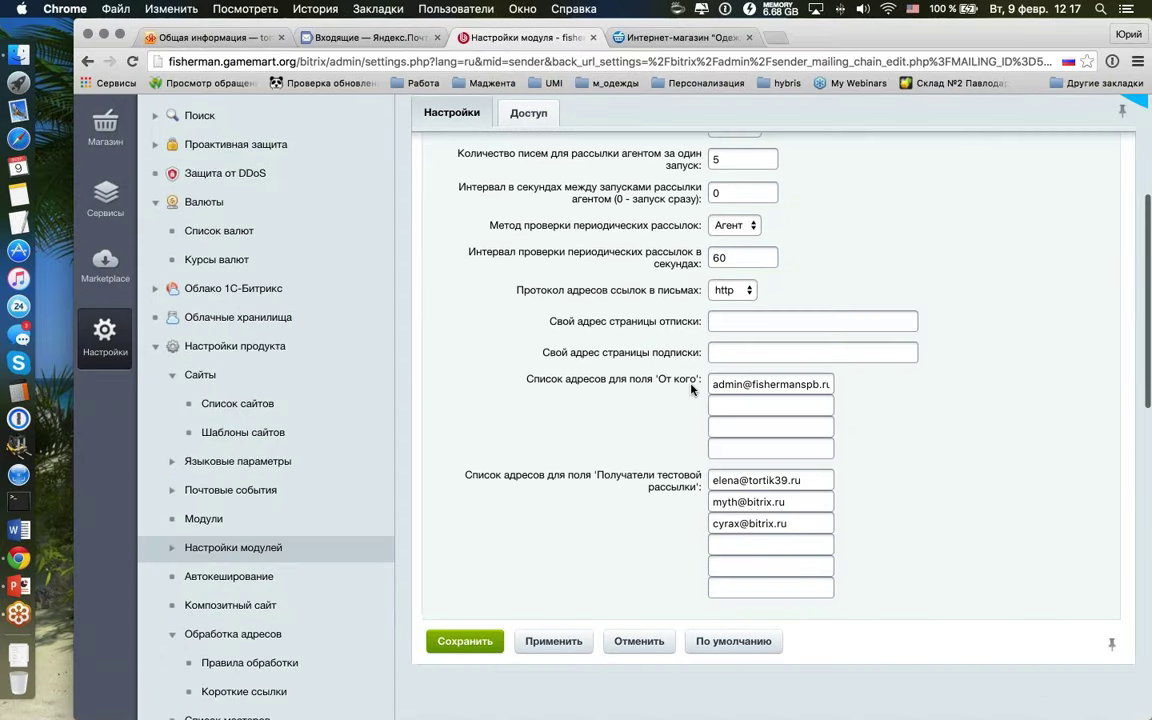
scroll(518, 252, "up", 5)
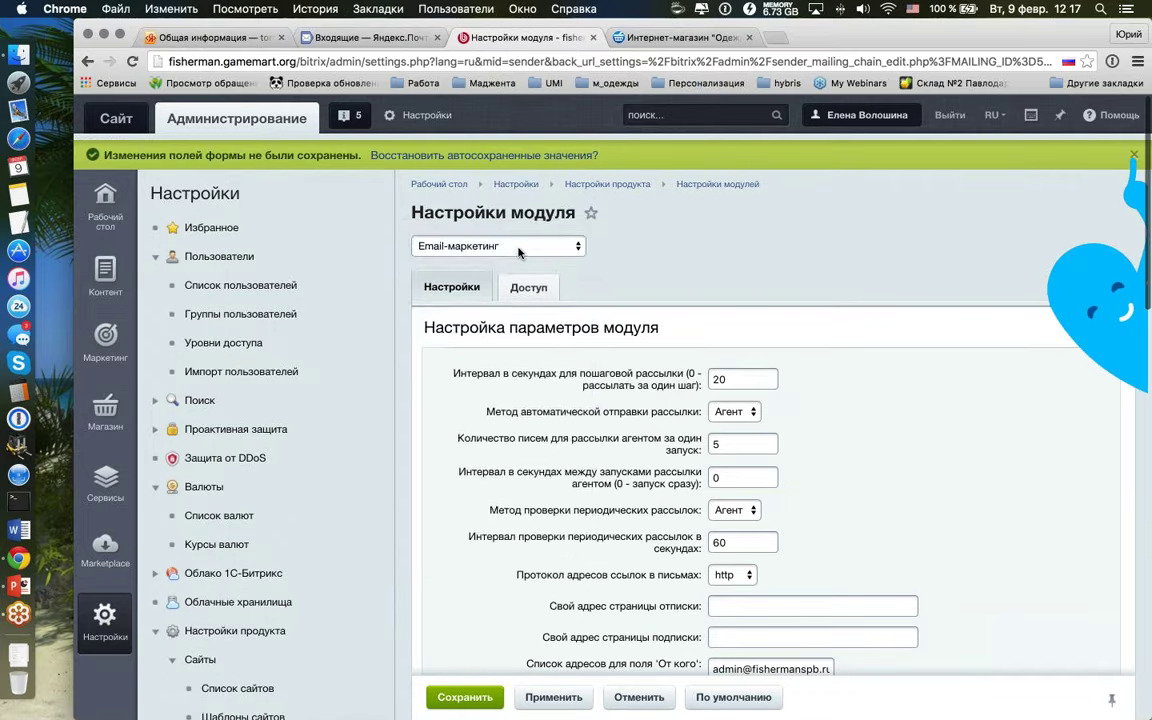
Step: Open the settings of Главный модуль and examine its mail parameters and the site URL (URL сайта)
left_click(518, 252)
left_click(490, 229)
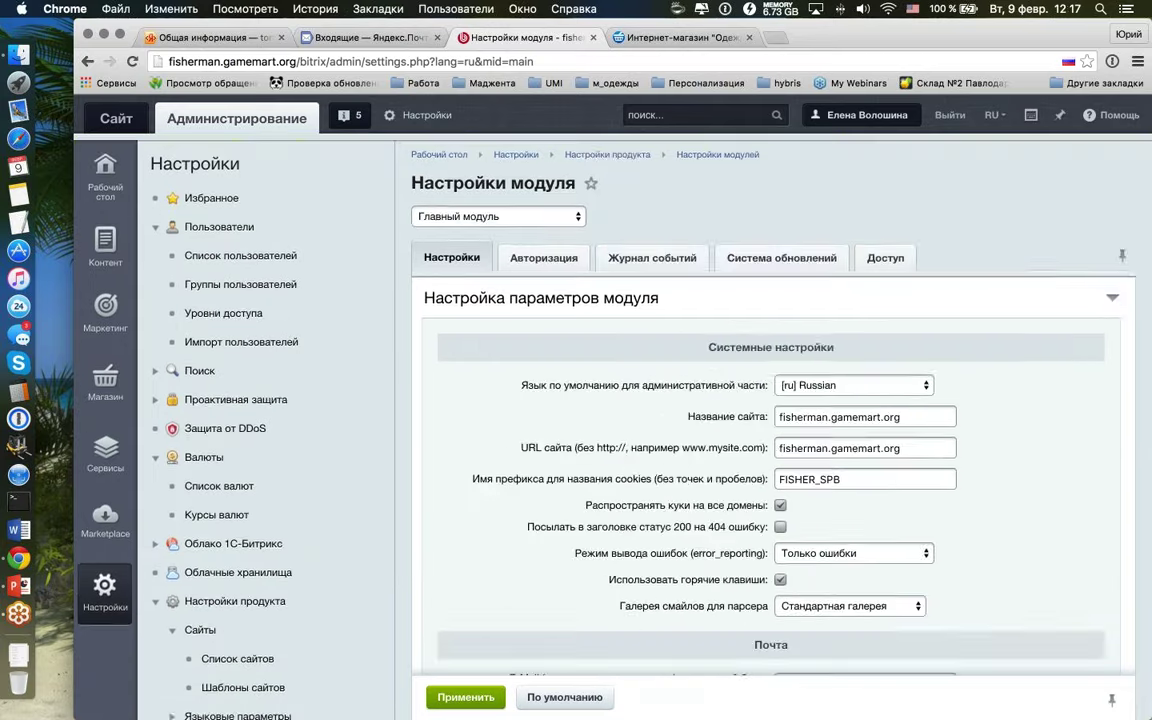
scroll(666, 423, "down", 6)
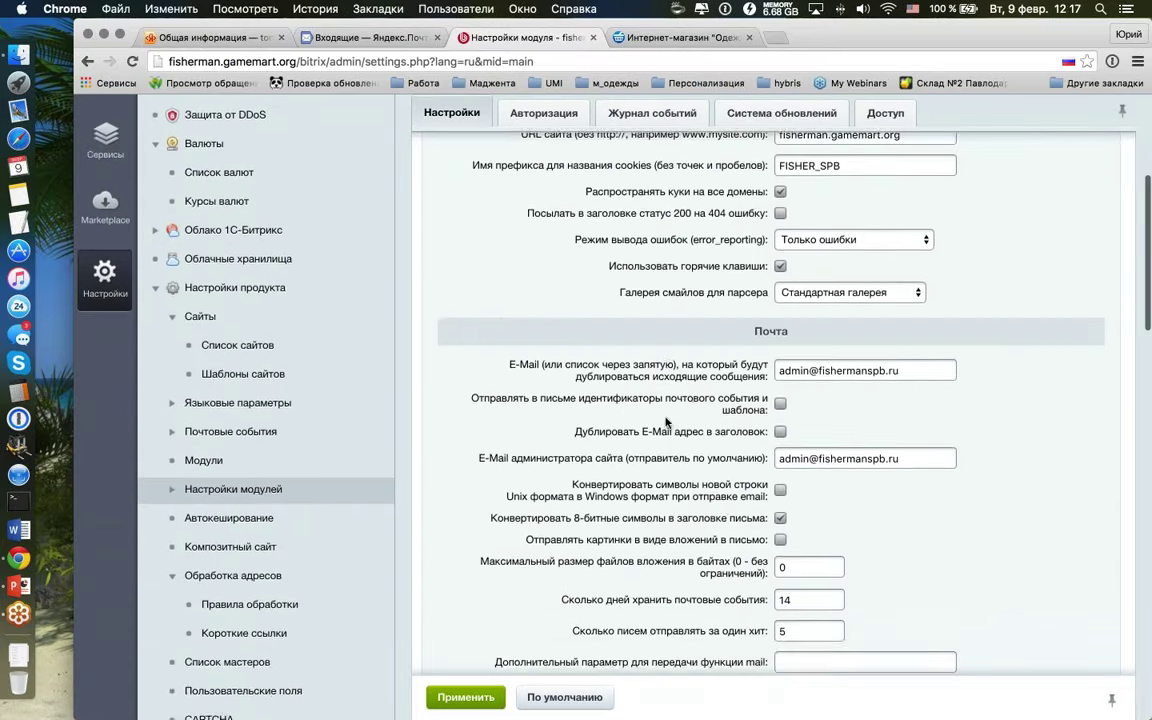
scroll(666, 423, "down", 12)
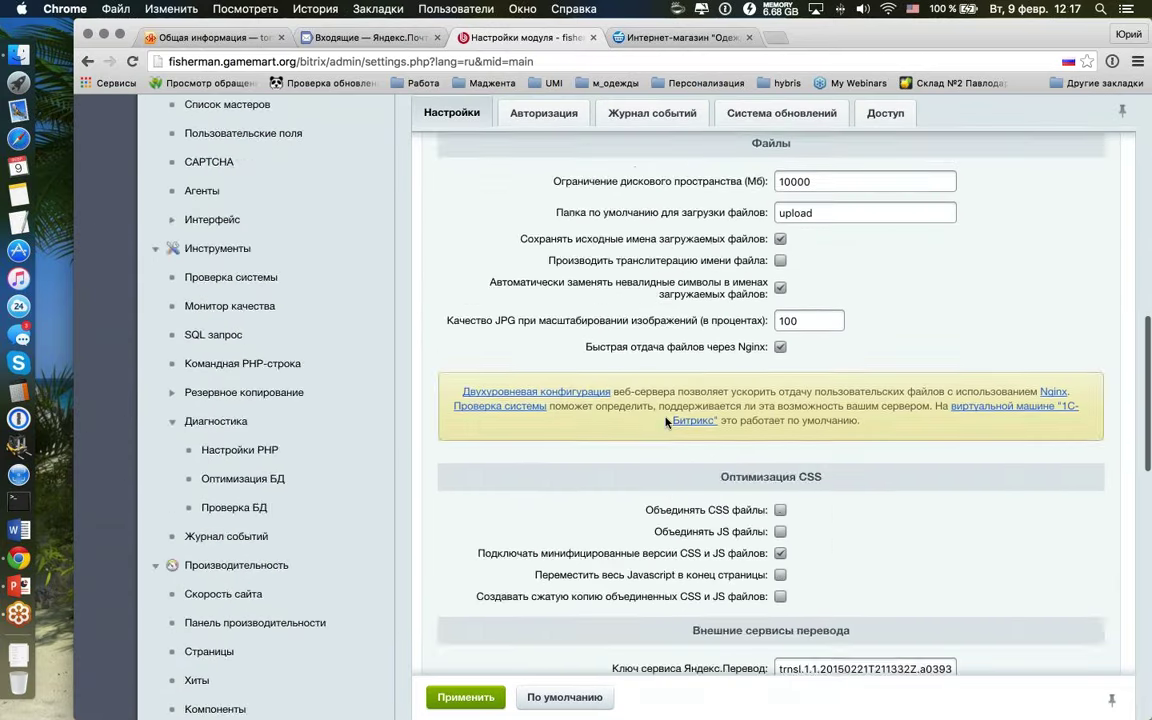
scroll(666, 423, "up", 18)
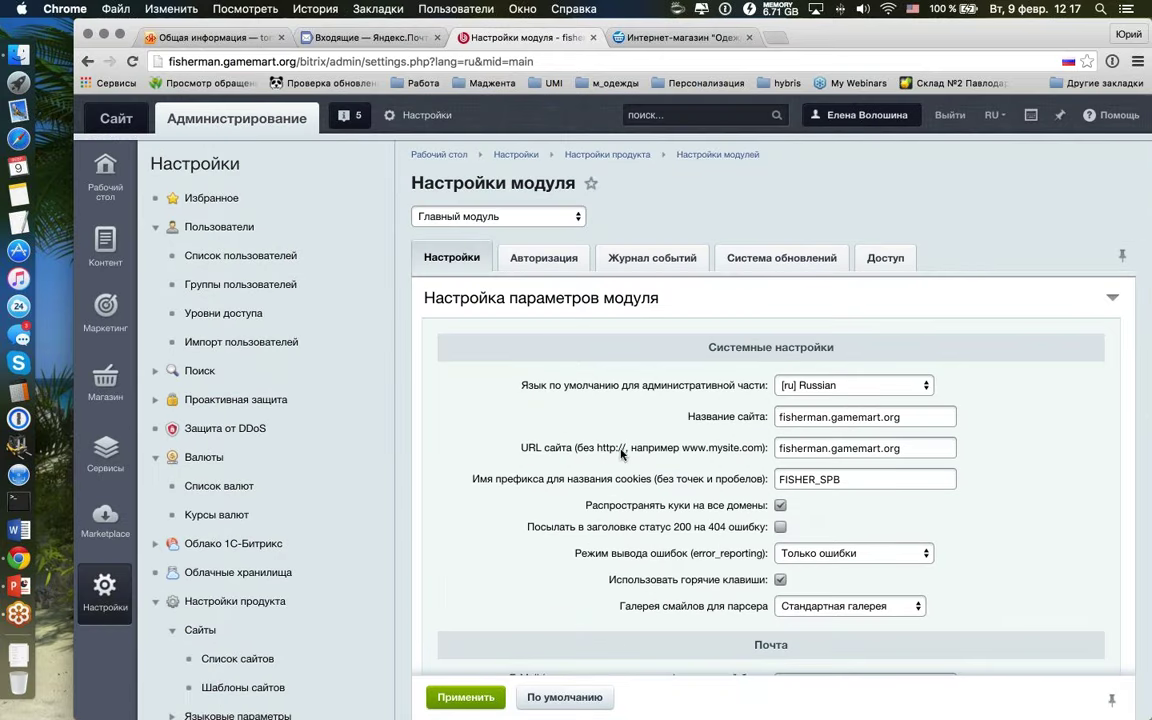
left_click_drag(521, 448, 893, 455)
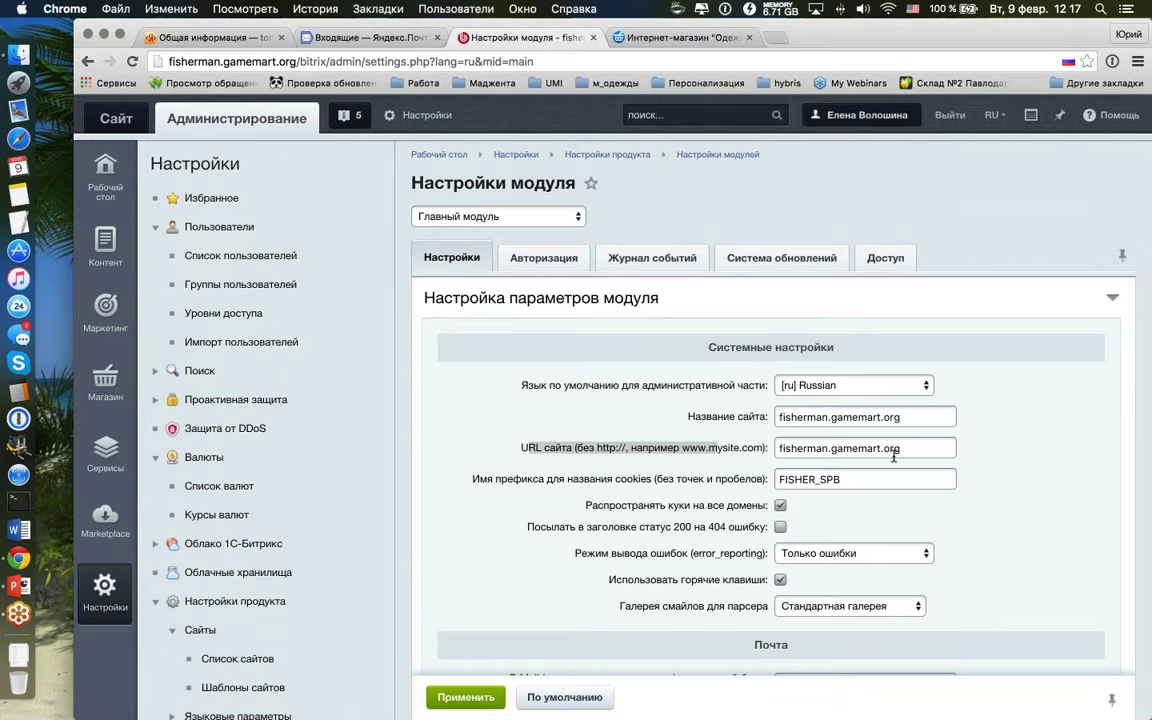
triple_click(893, 450)
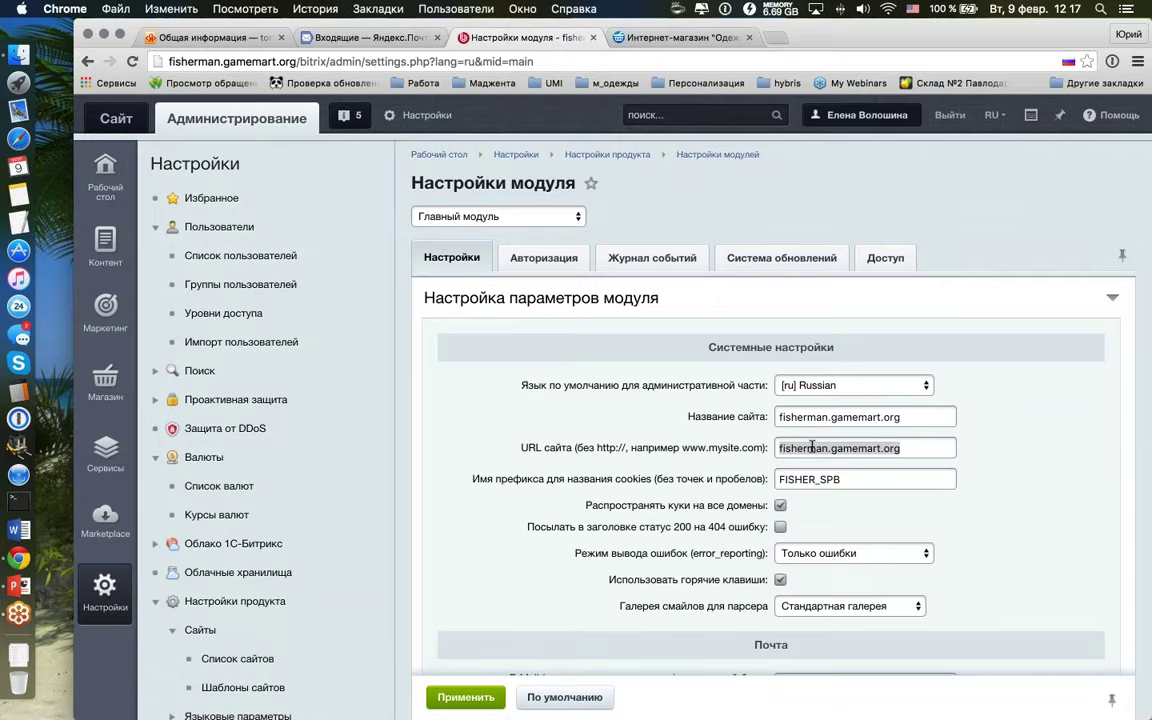
Step: Open site s1 from the site list, check its domain name and server URL, and return to the list
scroll(237, 489, "down", 4)
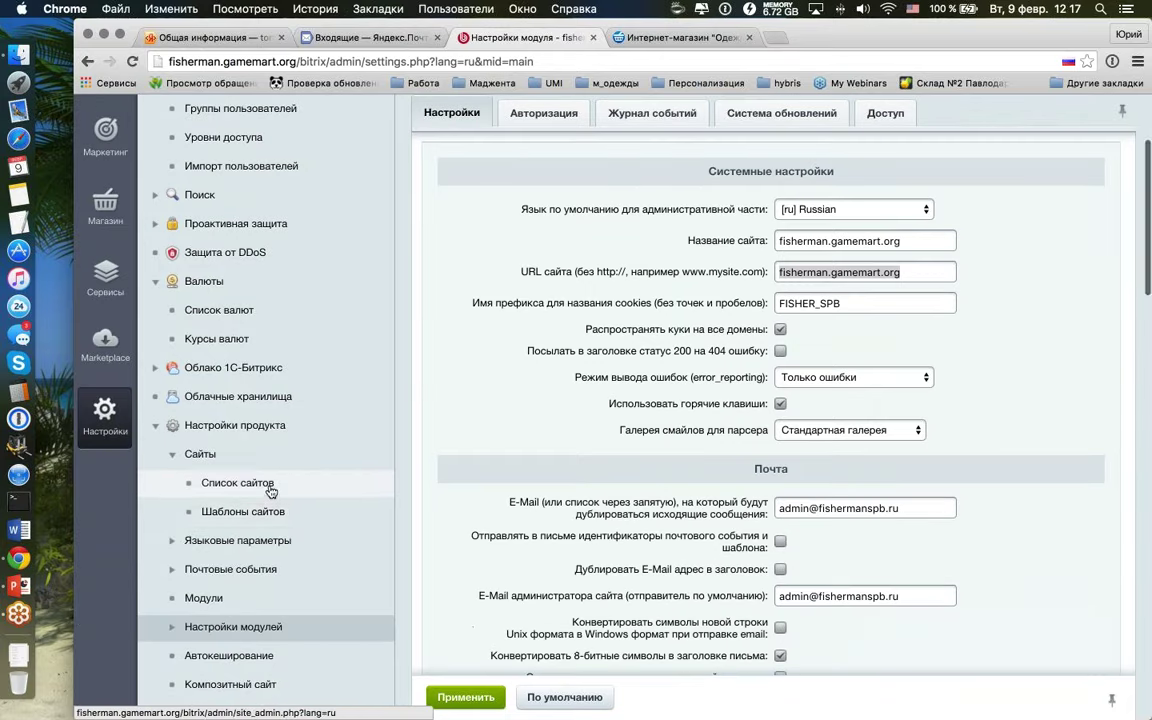
left_click(237, 482)
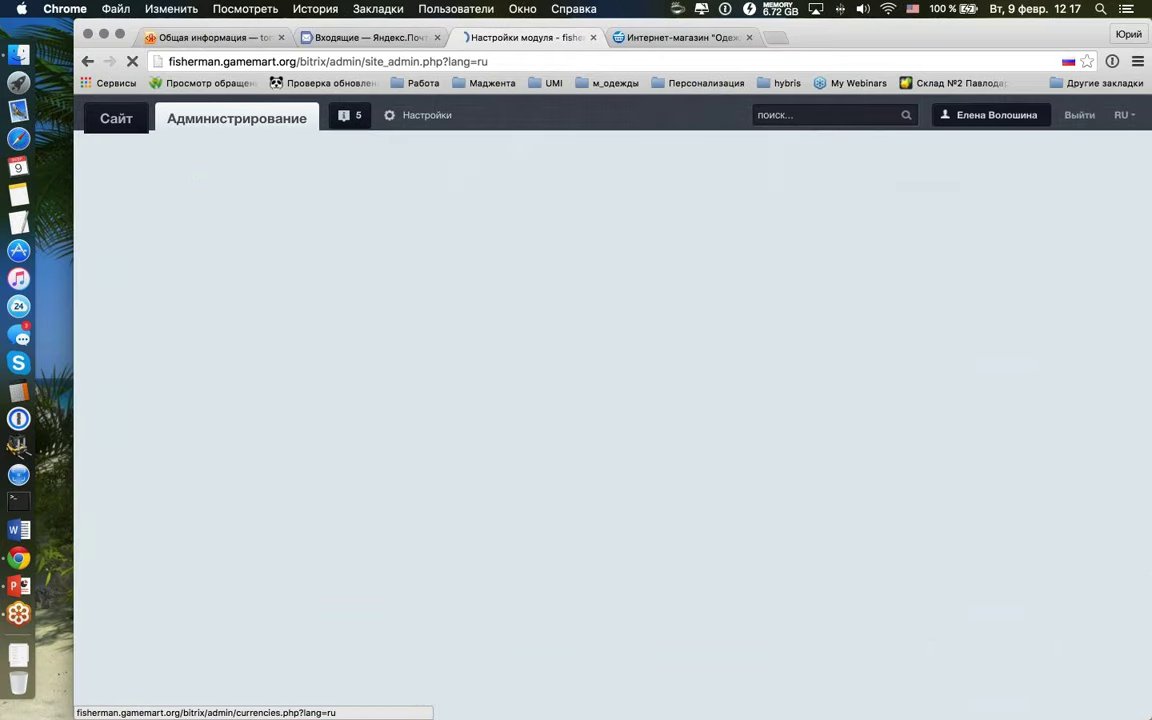
left_click(459, 287)
left_click(490, 319)
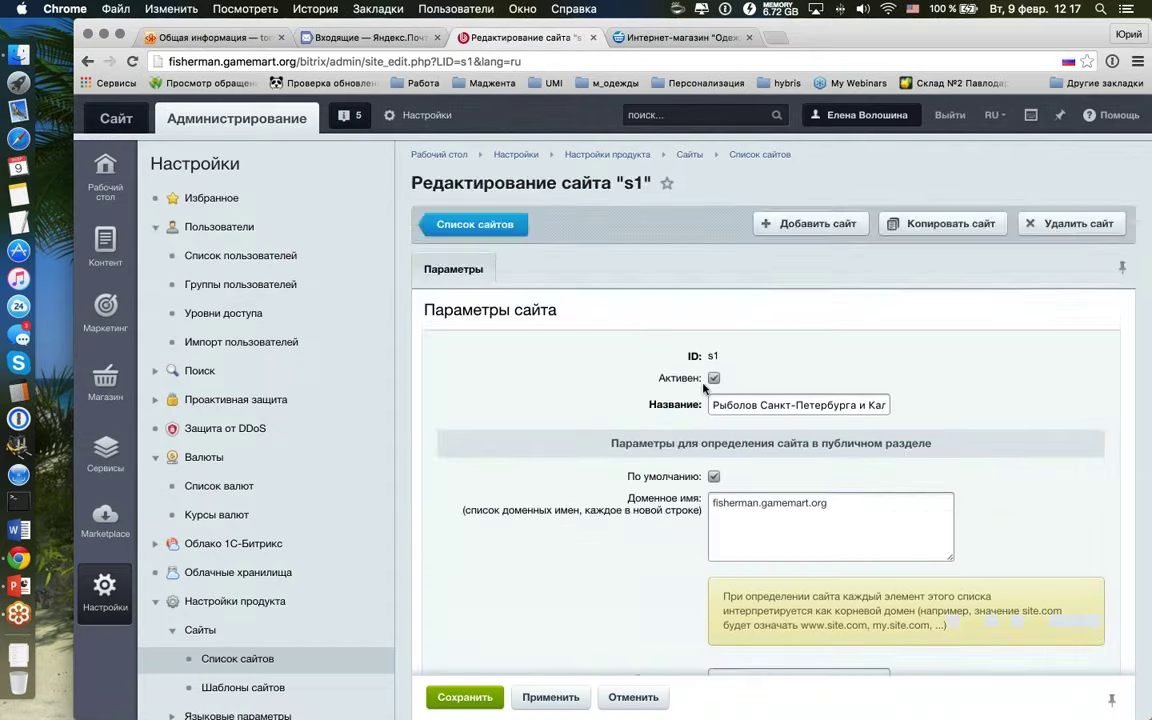
scroll(644, 390, "down", 4)
scroll(644, 390, "down", 2)
left_click_drag(830, 254, 599, 289)
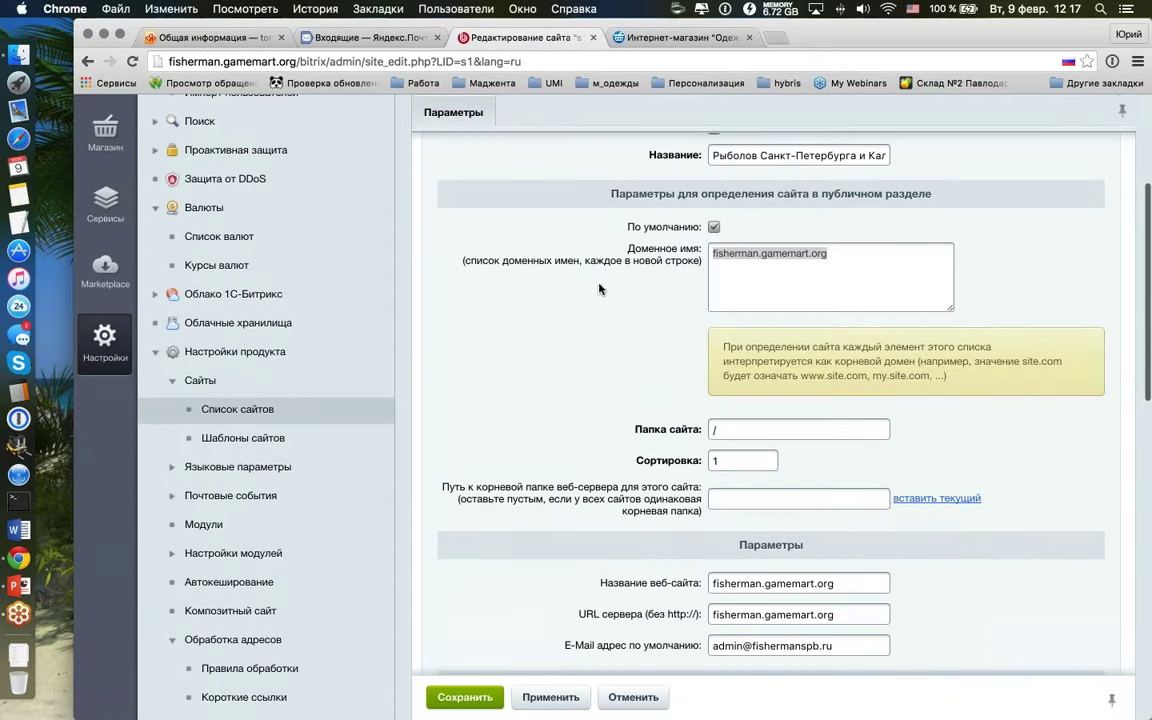
left_click_drag(833, 614, 640, 616)
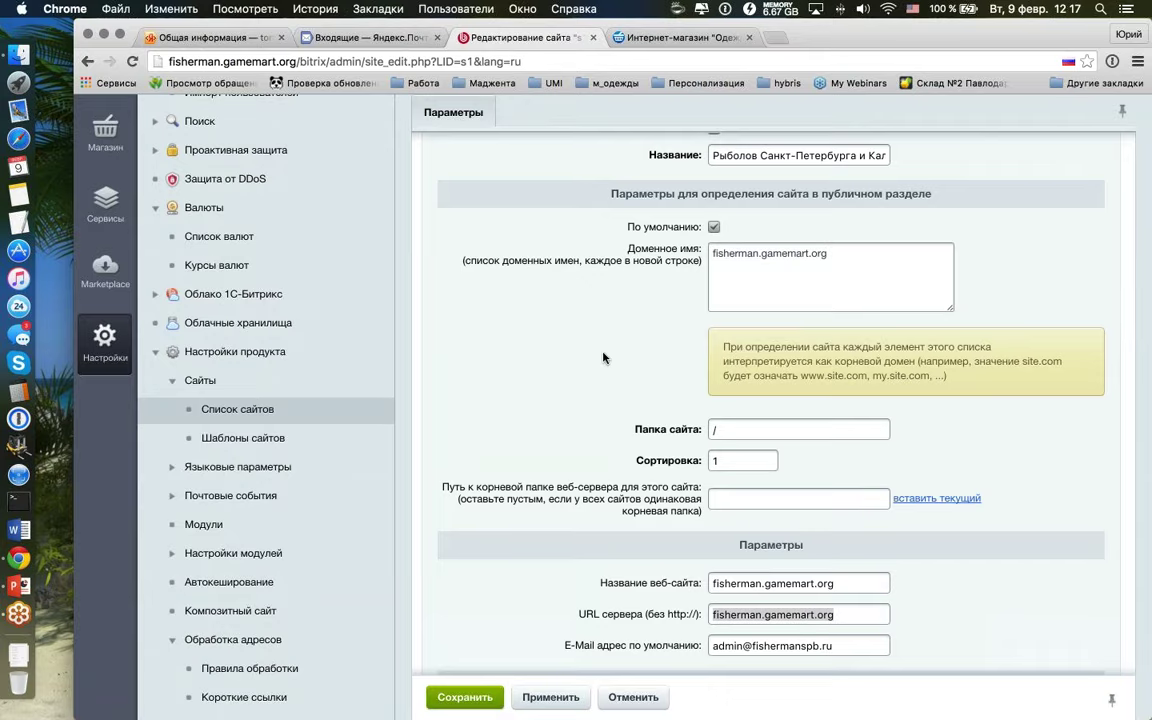
scroll(532, 285, "up", 5)
left_click(487, 225)
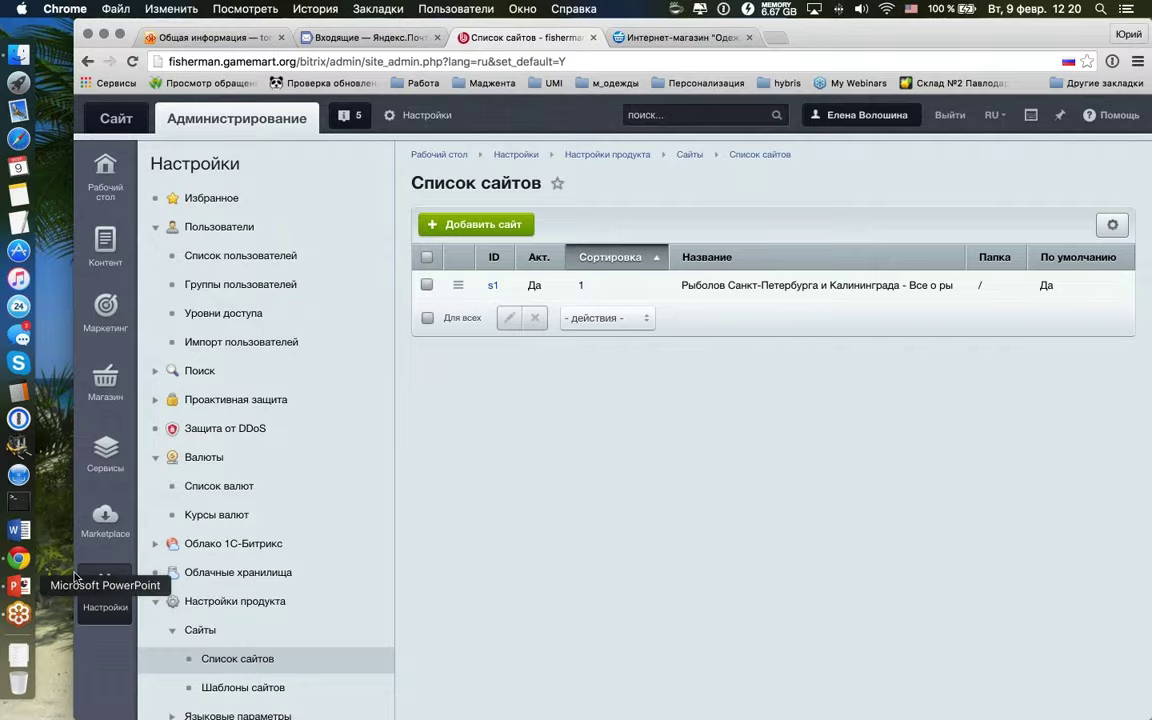
Step: Switch to PowerPoint, start the slide show from slide 11 with the mailing events (События), and advance one slide
left_click(12, 587)
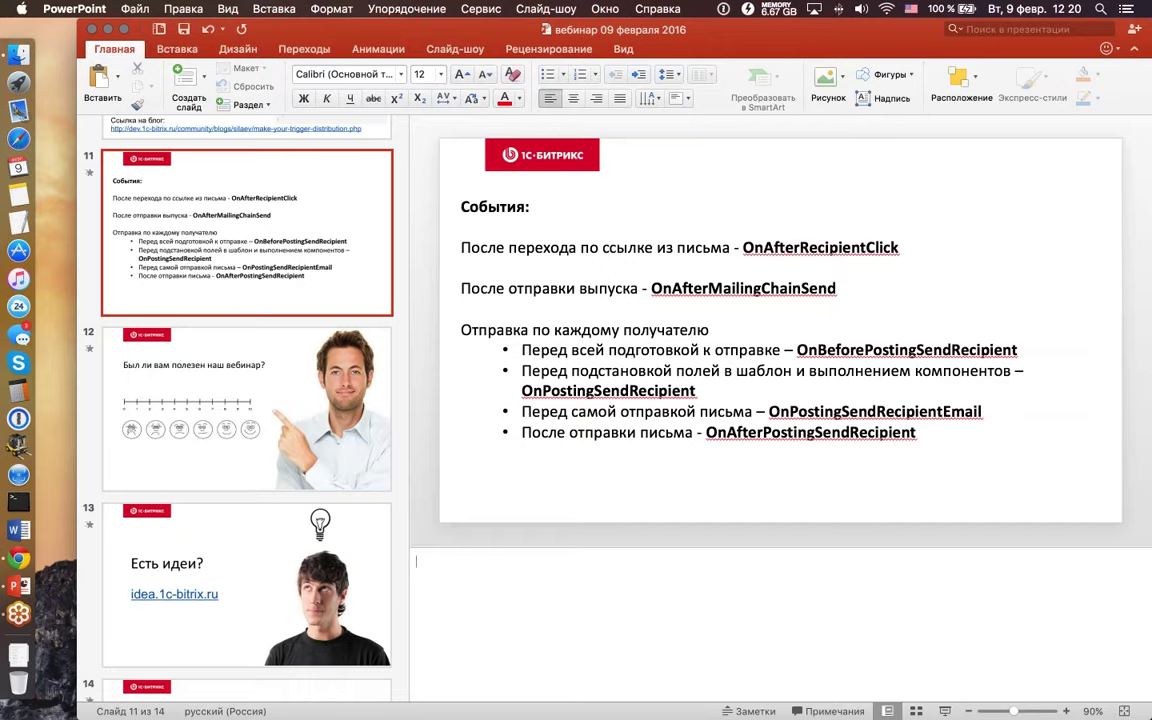
left_click(945, 711)
key("Right")
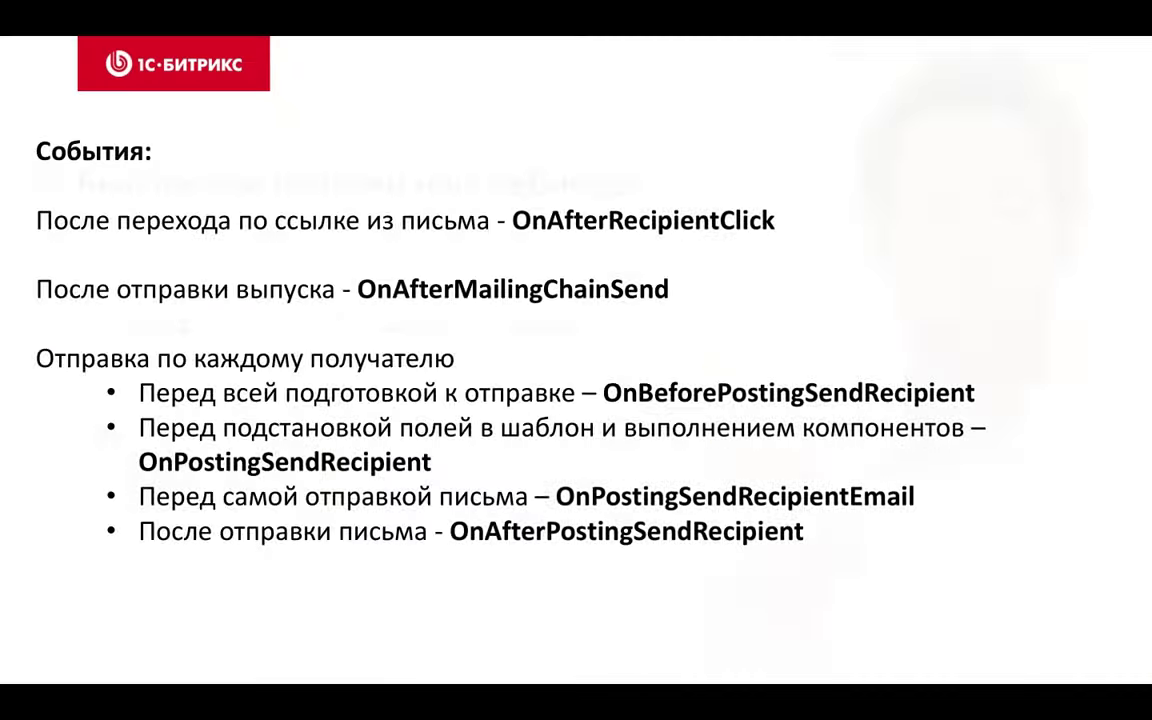